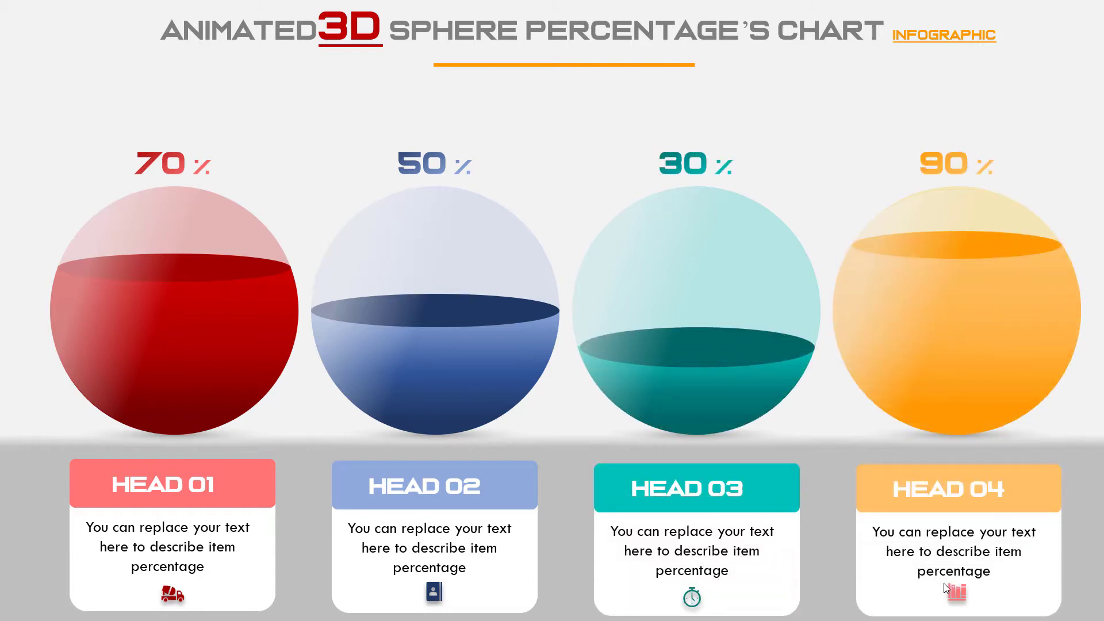
End the slide show and add a new second slide.
{"action": "key", "text": "Escape"}
{"action": "right_click", "coordinate": [85, 222]}
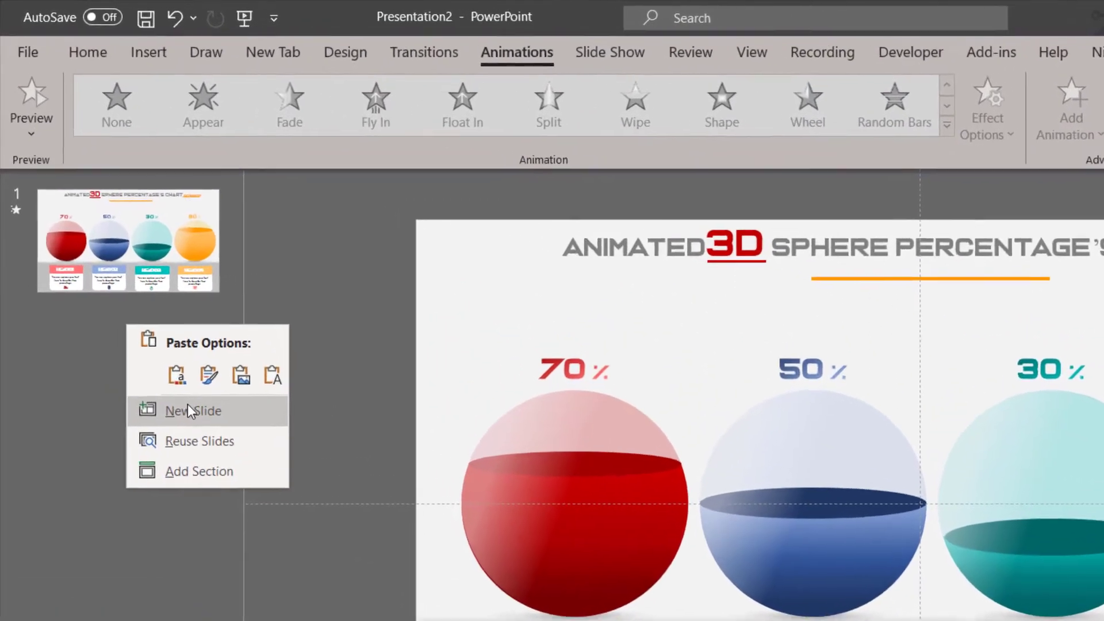
{"action": "left_click", "coordinate": [131, 280]}
{"action": "left_click", "coordinate": [195, 417]}
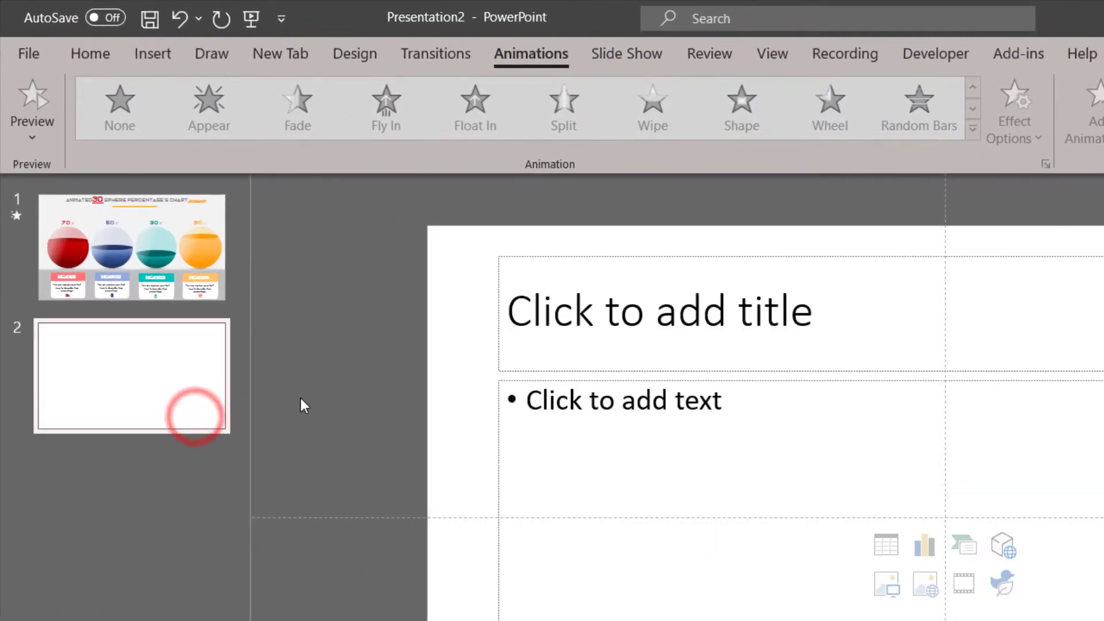
Delete the title and content placeholders from slide 2.
{"action": "left_click", "coordinate": [109, 53]}
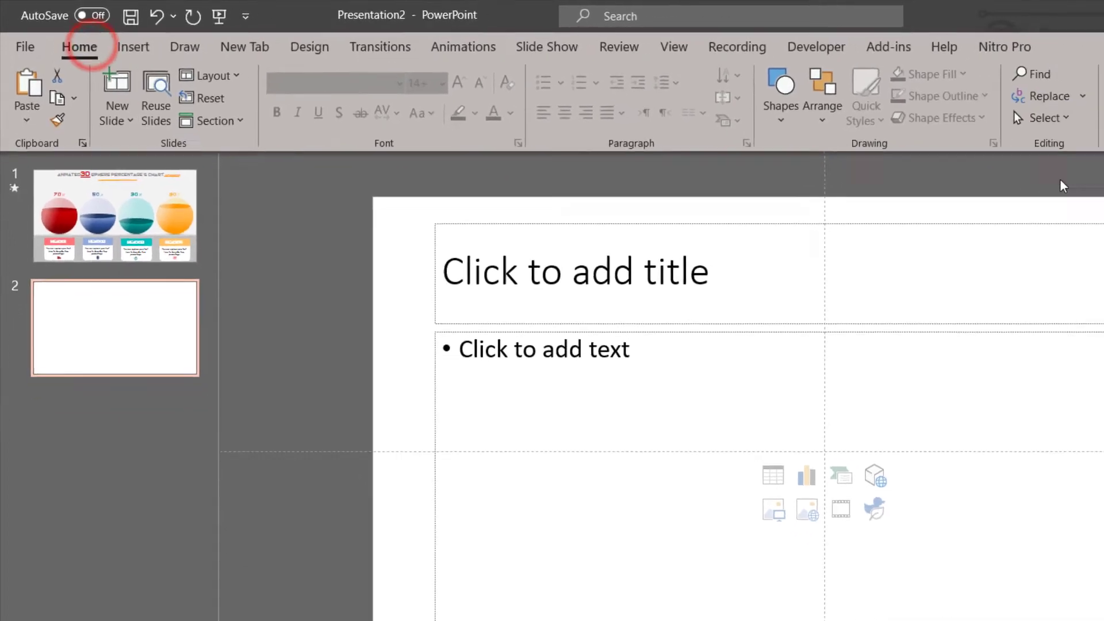
{"action": "left_click", "coordinate": [746, 182]}
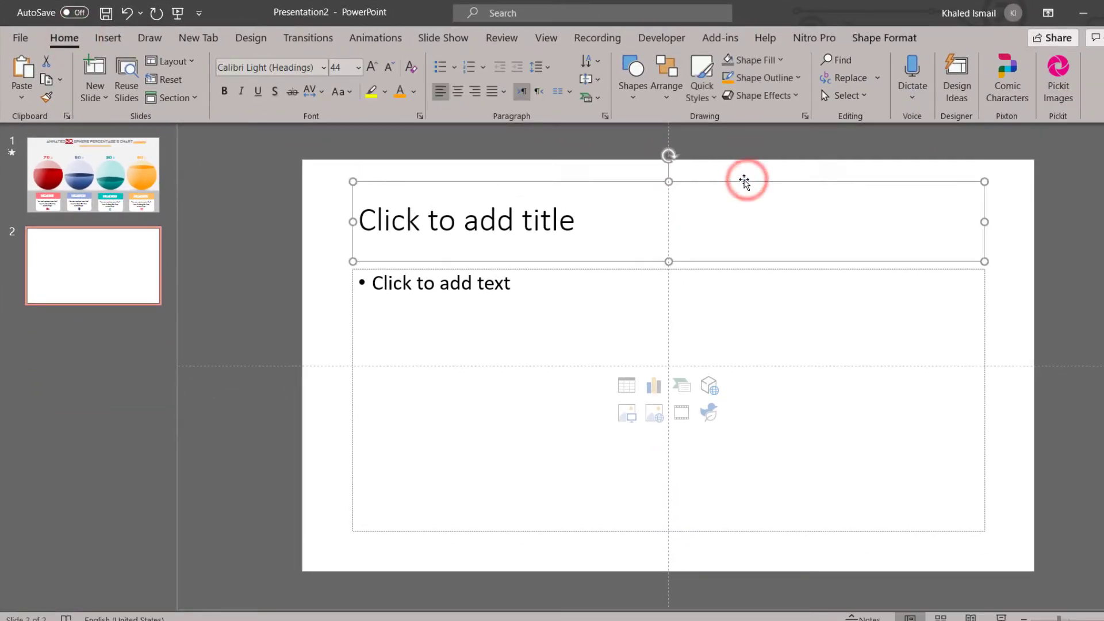
{"action": "key", "text": "Delete"}
{"action": "left_click", "coordinate": [758, 268]}
{"action": "key", "text": "Delete"}
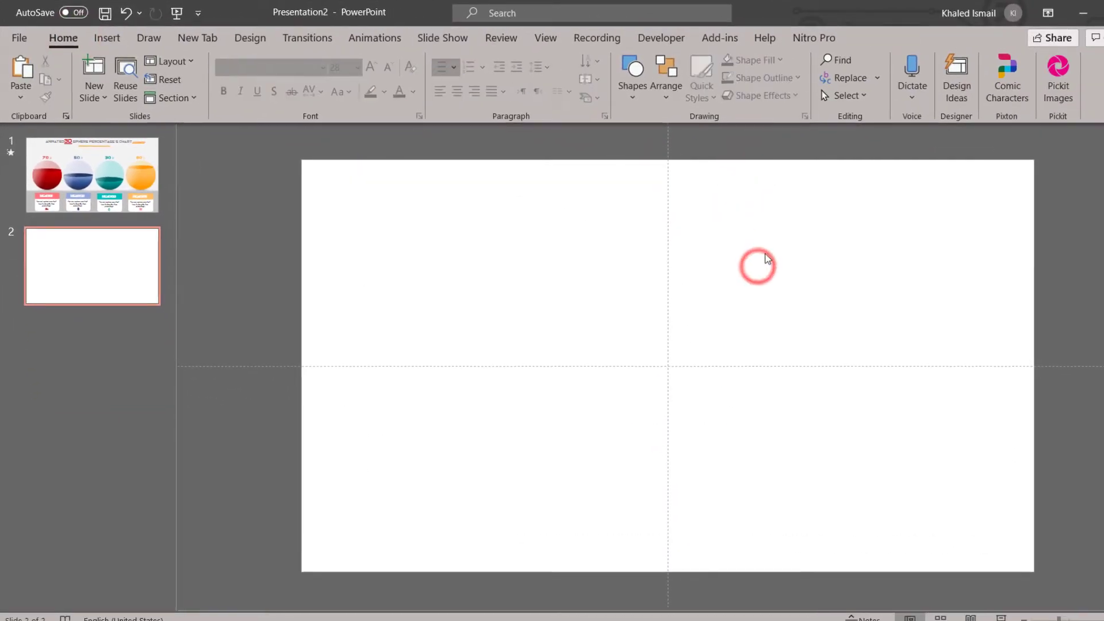
Draw an oval and size it to a 3" × 3" circle.
{"action": "left_click", "coordinate": [639, 101]}
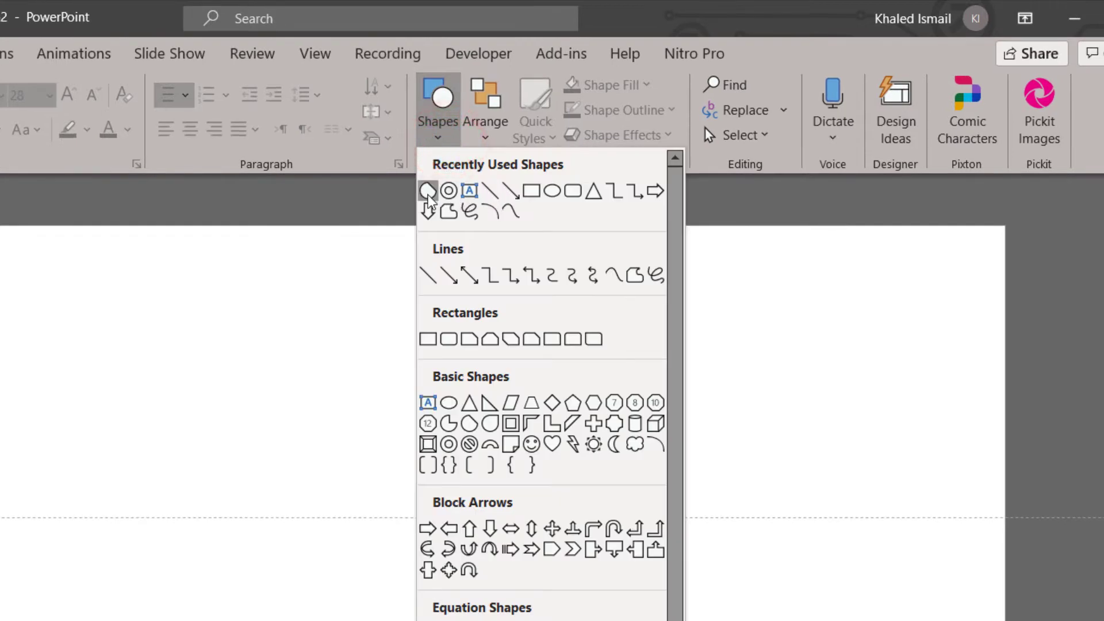
{"action": "left_click", "coordinate": [552, 191]}
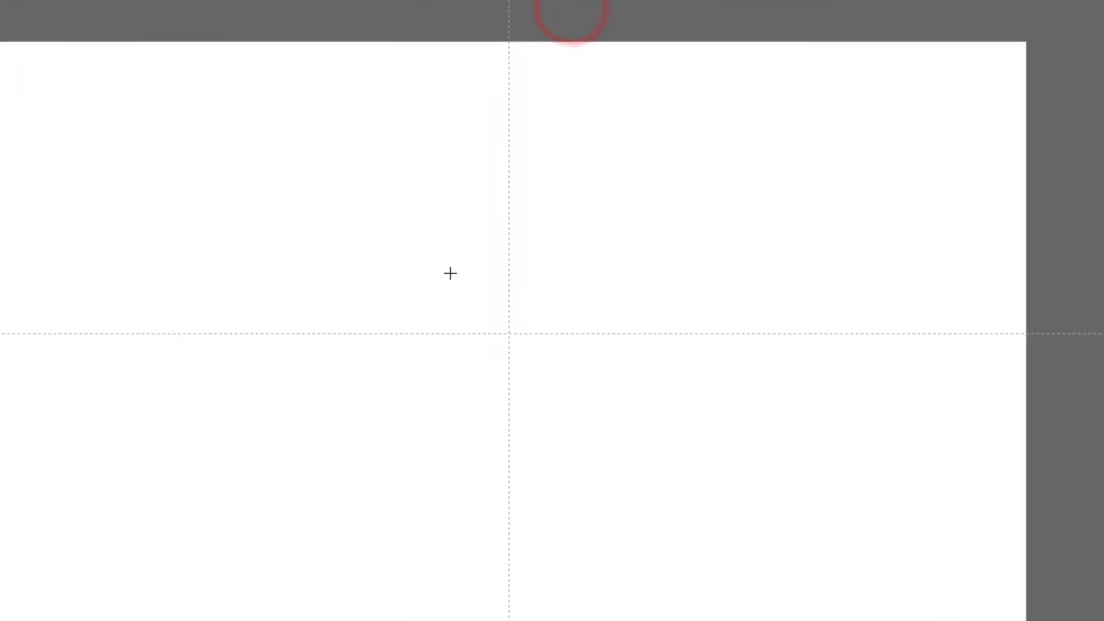
{"action": "left_click_drag", "start_coordinate": [396, 257], "coordinate": [635, 411]}
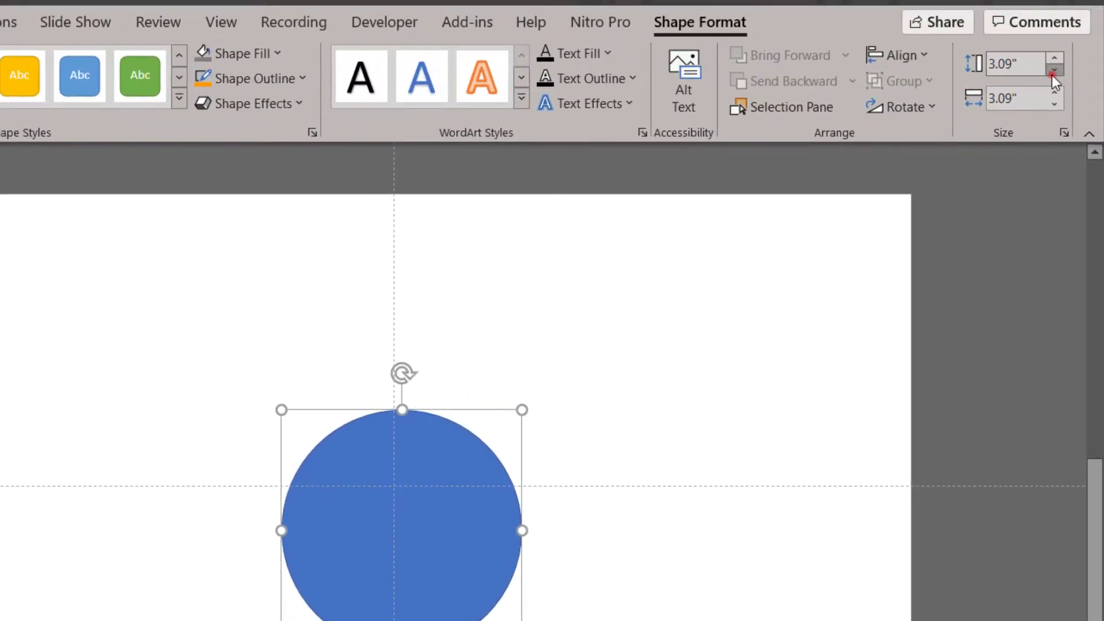
{"action": "left_click", "coordinate": [1053, 72]}
{"action": "left_click", "coordinate": [1054, 104]}
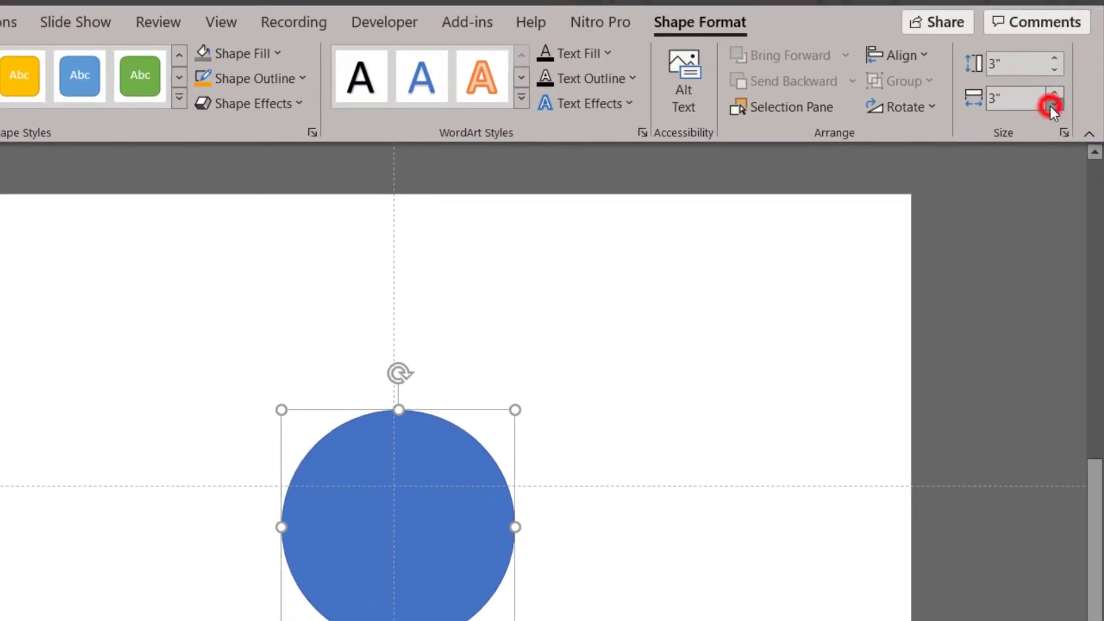
{"action": "left_click", "coordinate": [585, 489]}
{"action": "left_click", "coordinate": [454, 565]}
{"action": "mouse_move", "coordinate": [437, 583]}
{"action": "left_mouse_down"}
{"action": "mouse_move", "coordinate": [433, 535]}
{"action": "mouse_move", "coordinate": [432, 546]}
{"action": "left_mouse_up"}
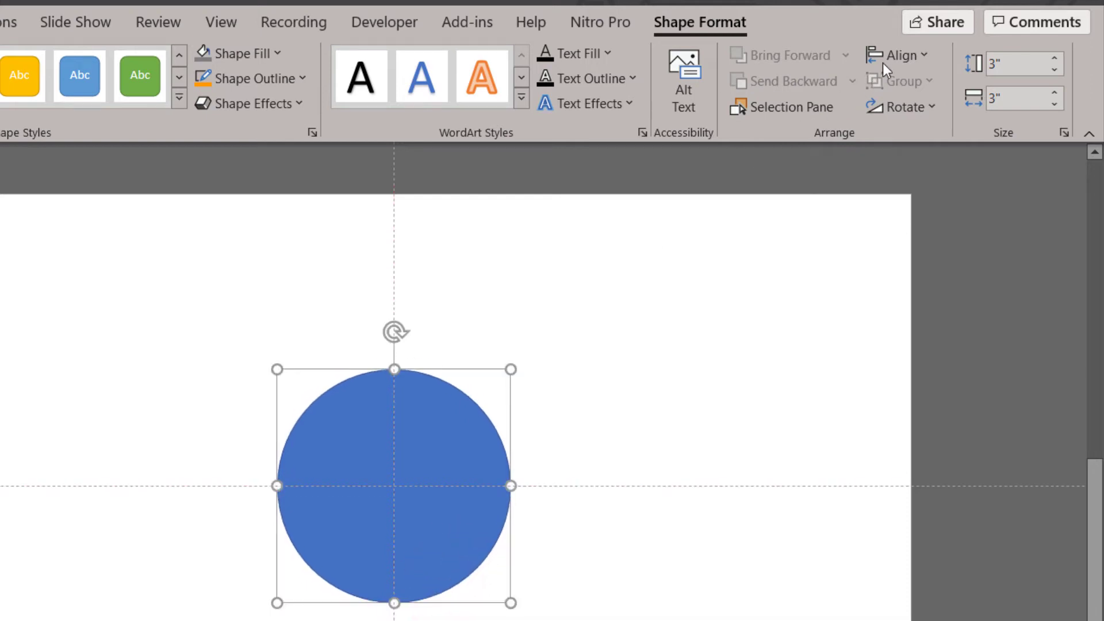
Centre the circle horizontally and vertically on the slide.
{"action": "left_click", "coordinate": [902, 52]}
{"action": "left_click", "coordinate": [920, 114]}
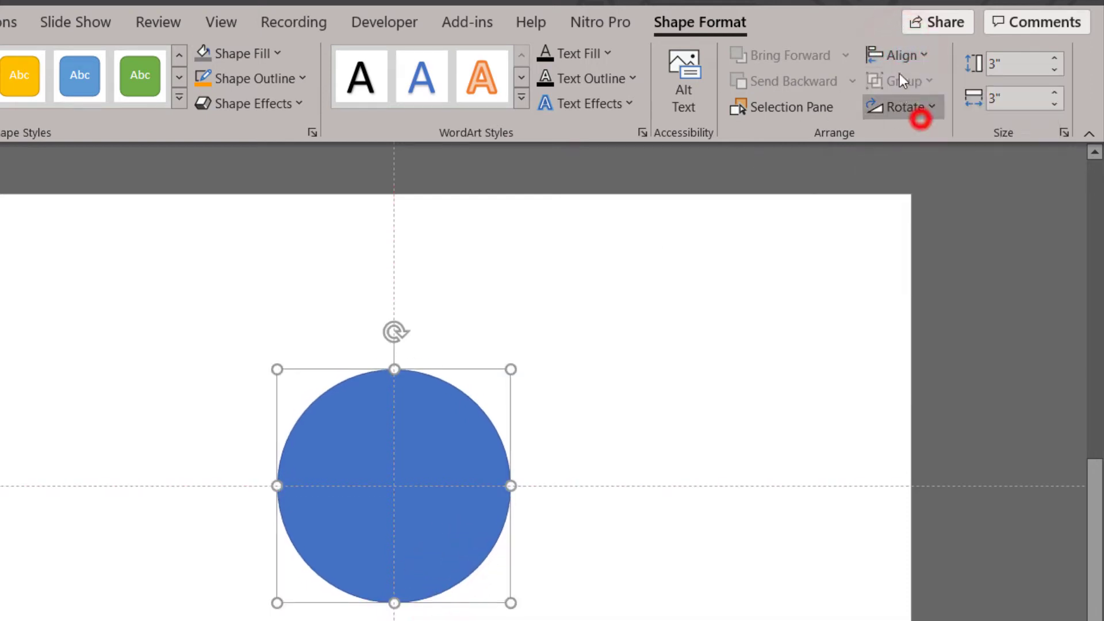
{"action": "left_click", "coordinate": [895, 53]}
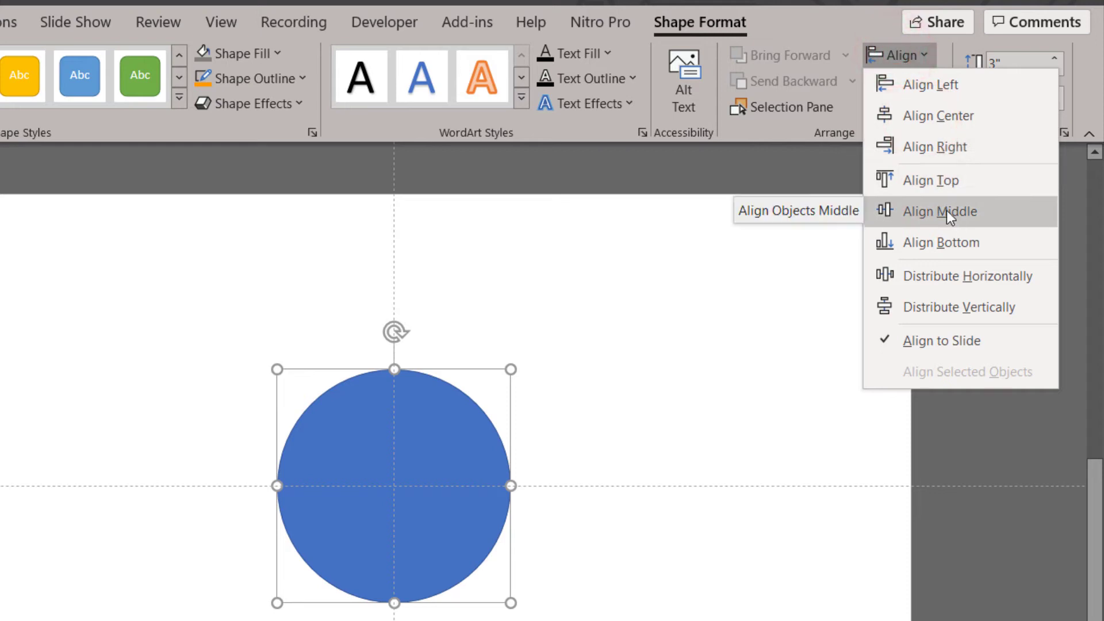
{"action": "left_click", "coordinate": [946, 210]}
{"action": "left_click", "coordinate": [680, 545]}
{"action": "left_click", "coordinate": [458, 510]}
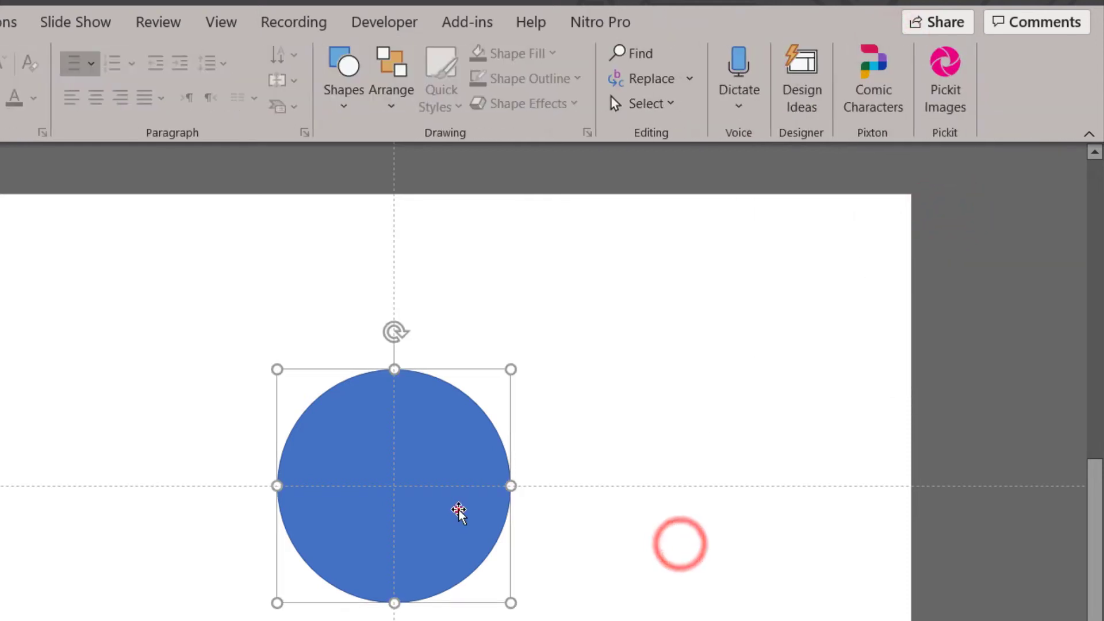
{"action": "double_click", "coordinate": [458, 510]}
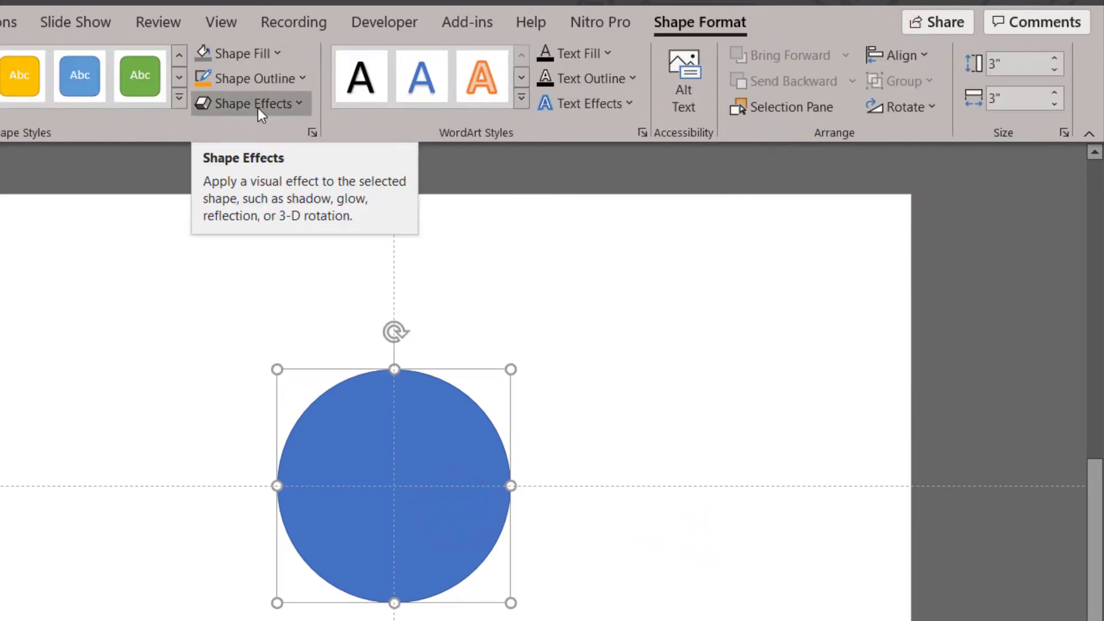
Remove the circle's outline and give it a partly transparent red fill.
{"action": "left_click", "coordinate": [253, 78]}
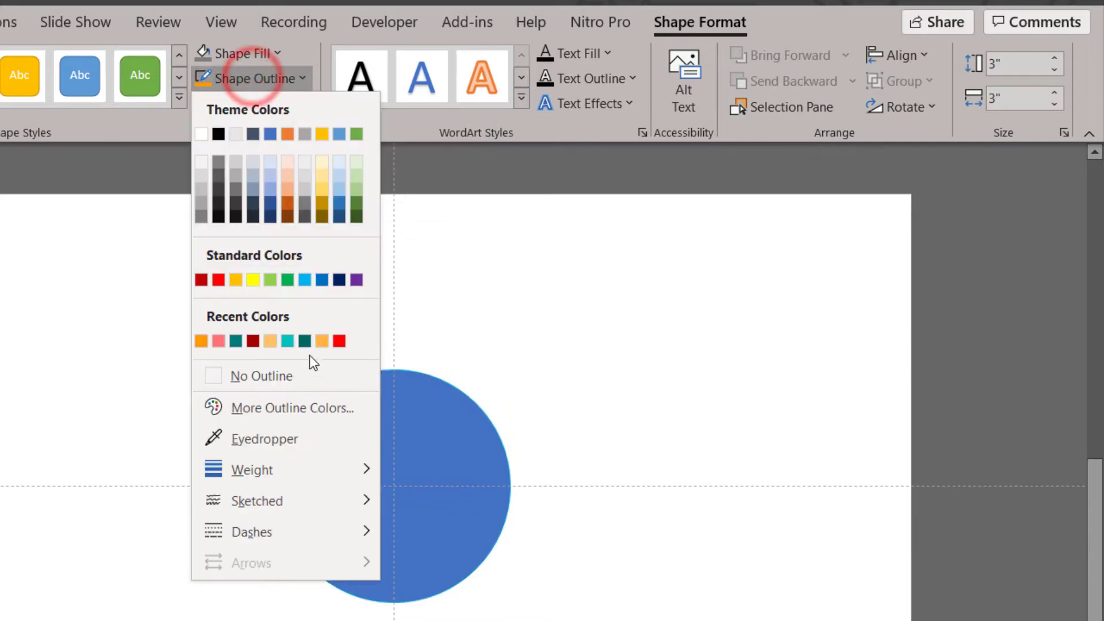
{"action": "left_click", "coordinate": [306, 374]}
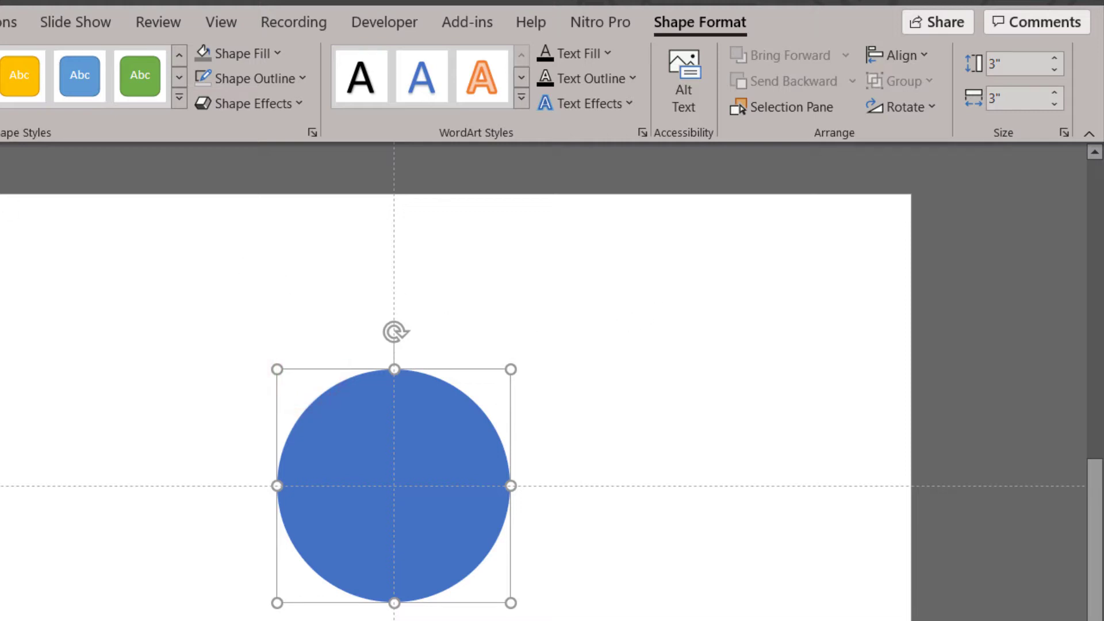
{"action": "right_click", "coordinate": [394, 472]}
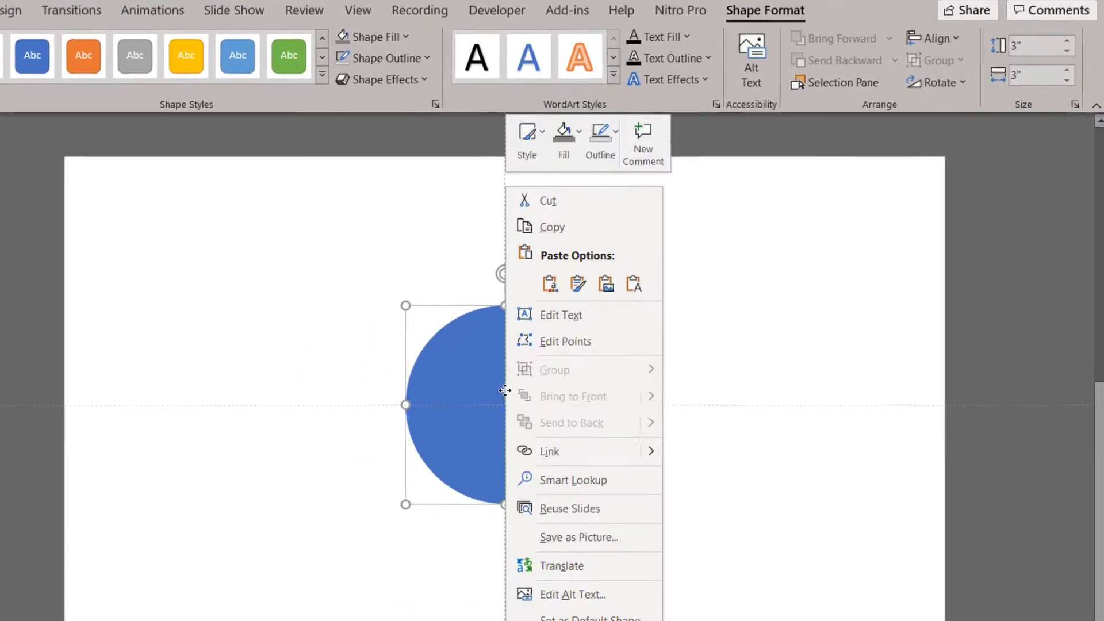
{"action": "left_click", "coordinate": [572, 596]}
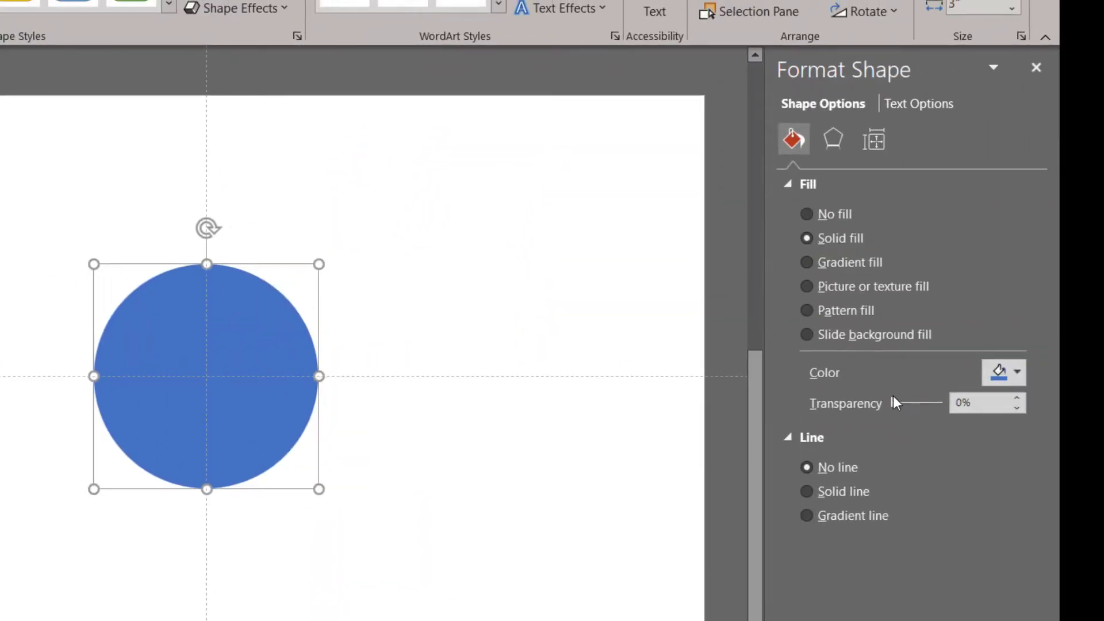
{"action": "left_click_drag", "start_coordinate": [893, 403], "coordinate": [927, 401]}
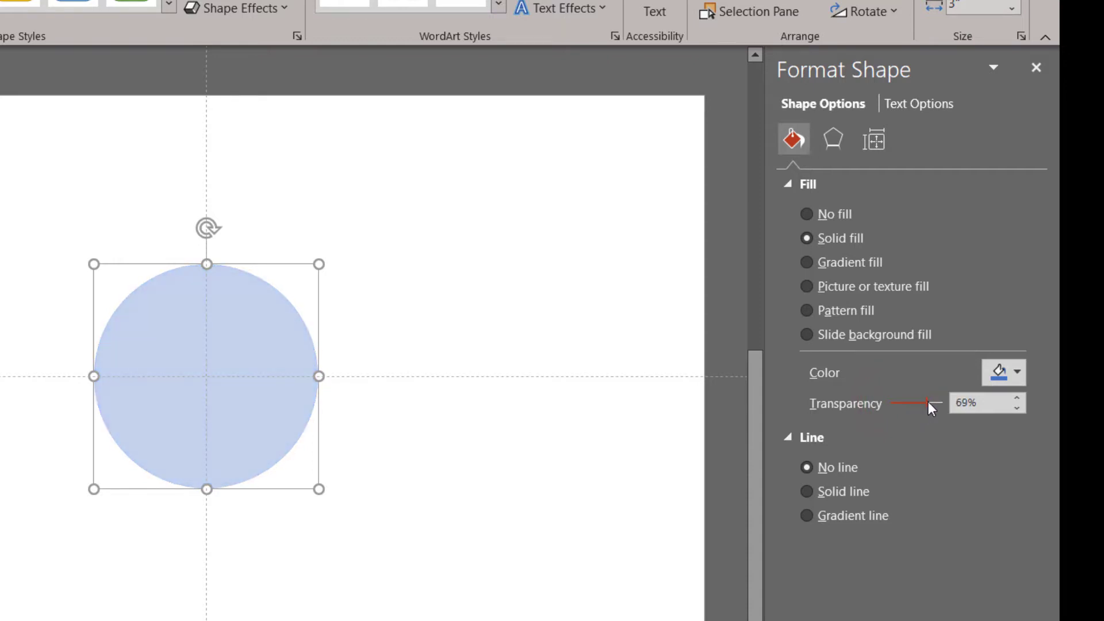
{"action": "left_click", "coordinate": [987, 377]}
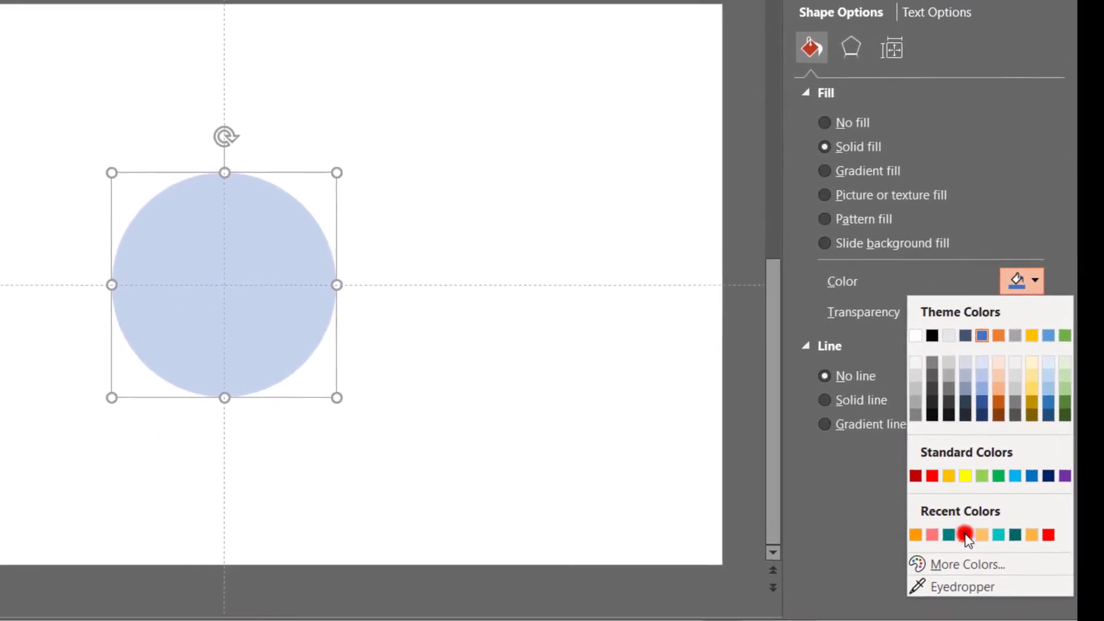
{"action": "left_click", "coordinate": [949, 611]}
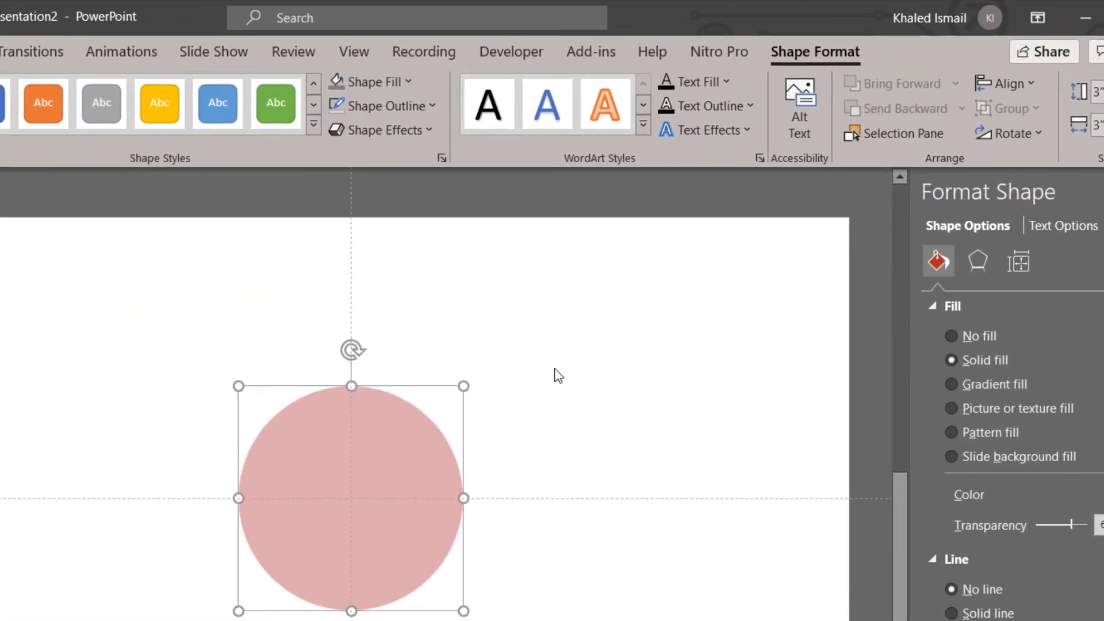
Raise the circle's fill transparency to 89%.
{"action": "left_click", "coordinate": [581, 566]}
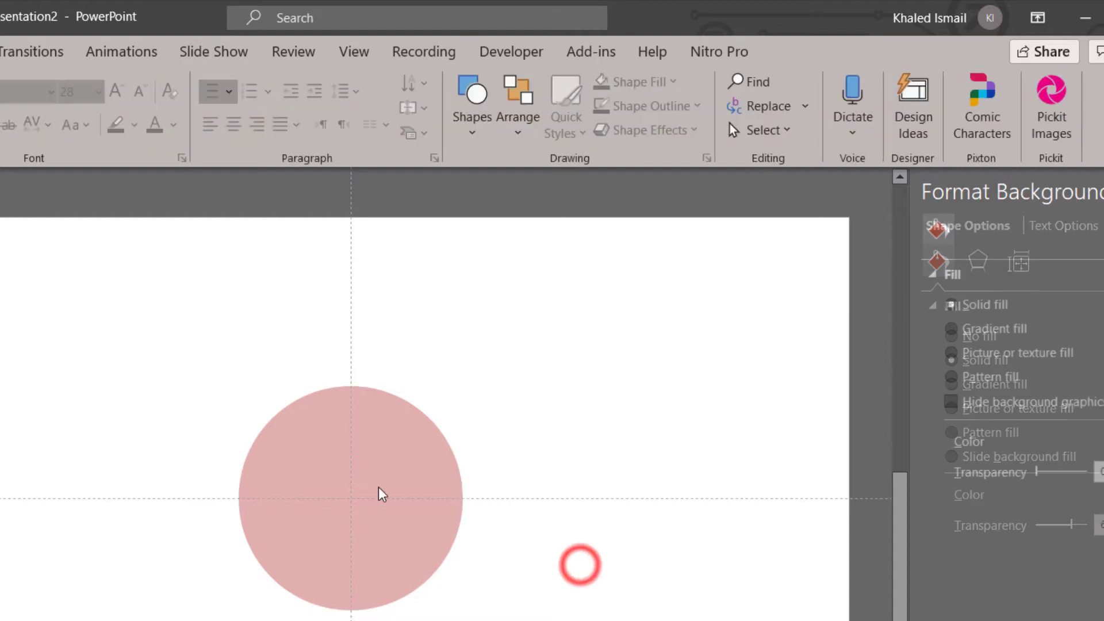
{"action": "left_click", "coordinate": [377, 487]}
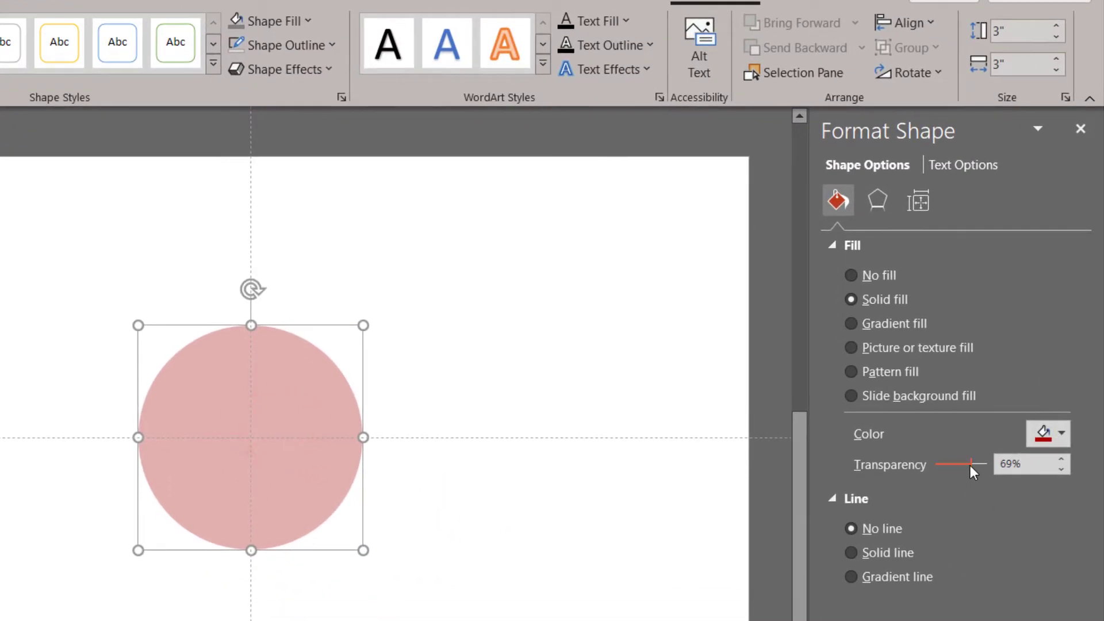
{"action": "left_click_drag", "start_coordinate": [971, 464], "coordinate": [980, 465]}
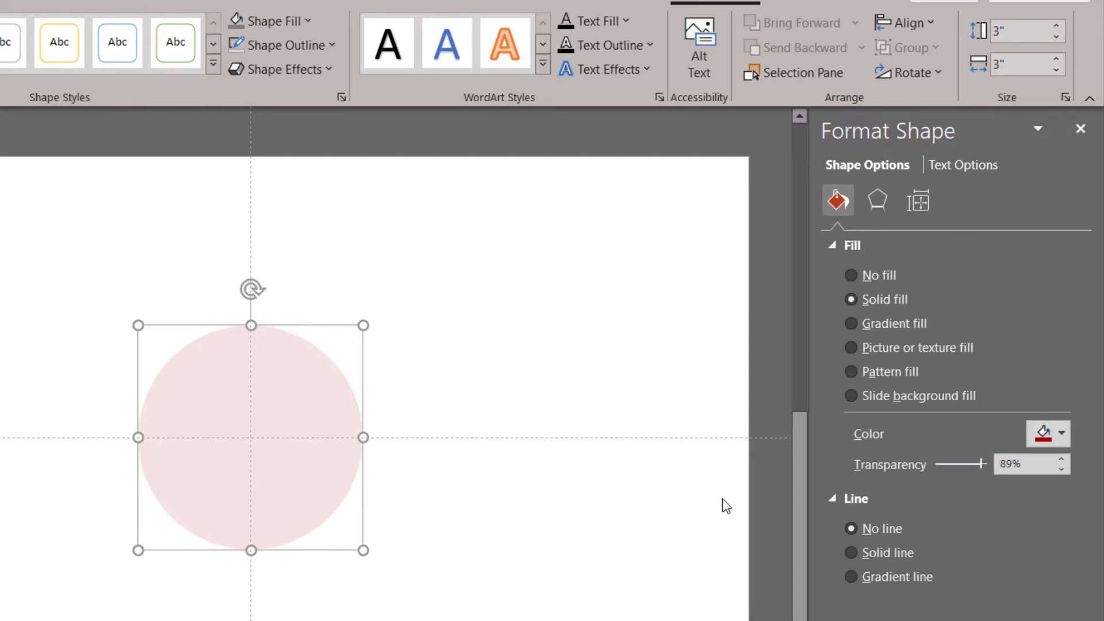
{"action": "left_click", "coordinate": [594, 508]}
{"action": "left_click", "coordinate": [291, 448]}
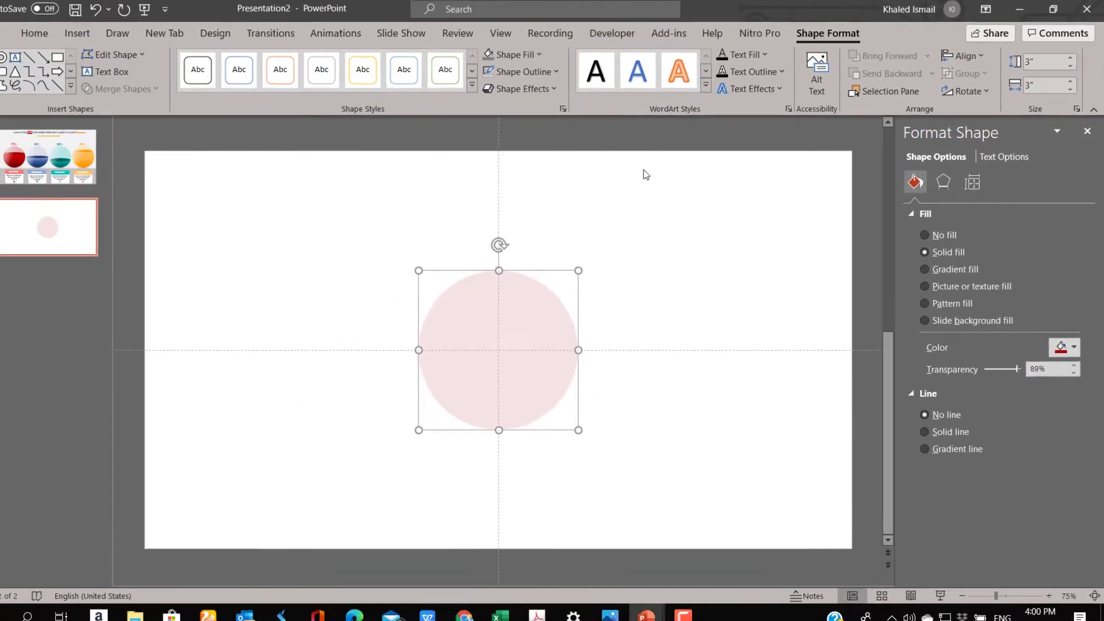
Draw a Pie shape and size it to 3" height and 3" width.
{"action": "left_click", "coordinate": [274, 220]}
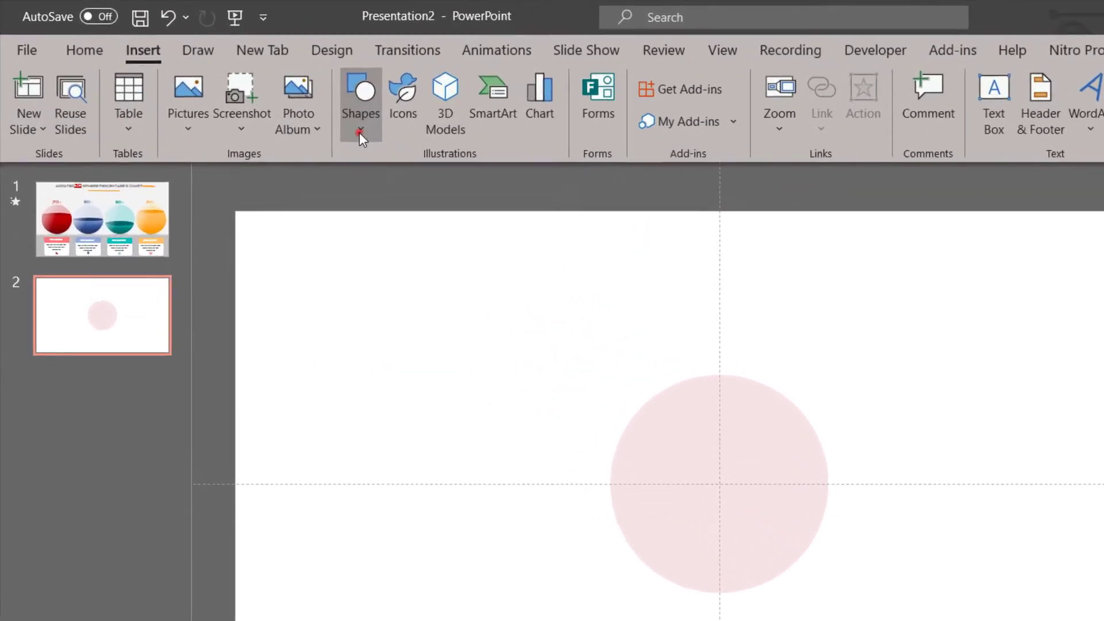
{"action": "left_click", "coordinate": [274, 97]}
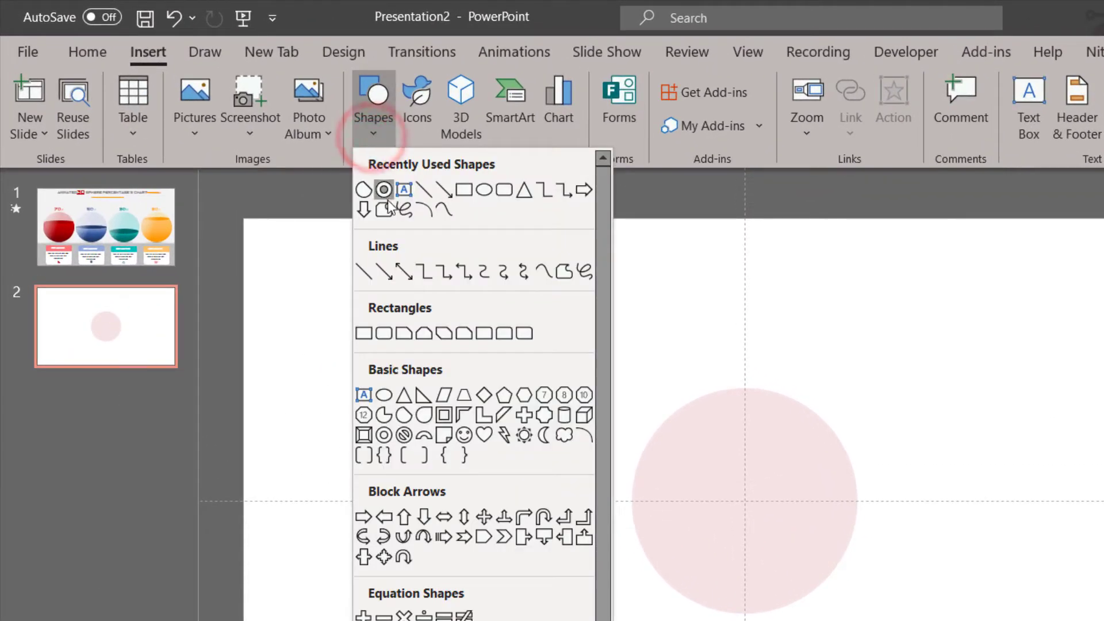
{"action": "left_click", "coordinate": [366, 200]}
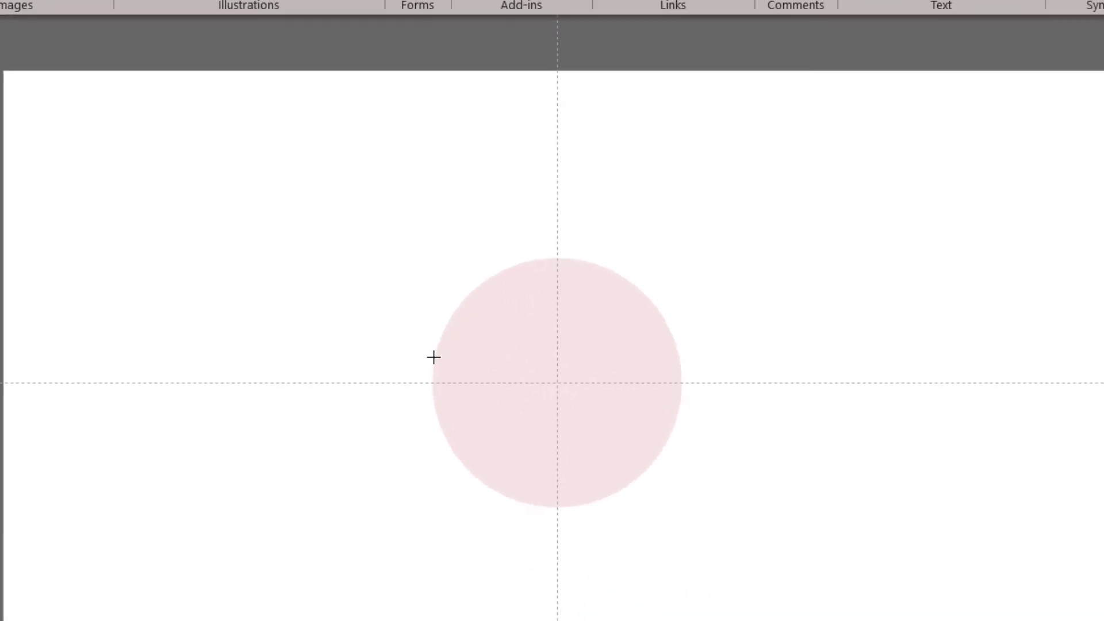
{"action": "left_click_drag", "start_coordinate": [634, 477], "coordinate": [804, 552]}
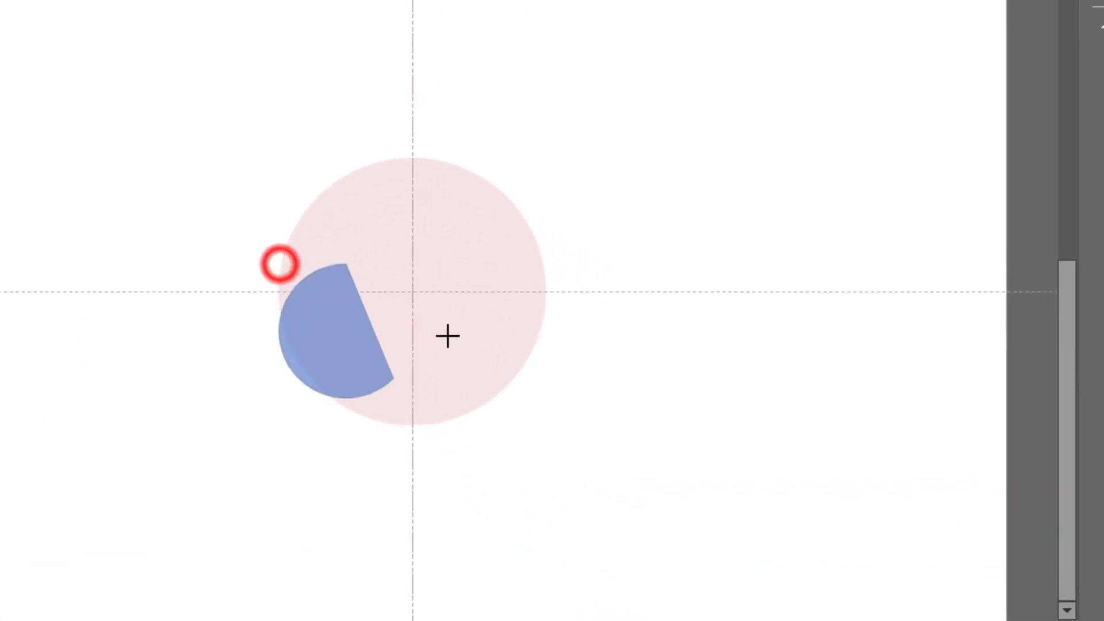
{"action": "left_click_drag", "start_coordinate": [482, 353], "coordinate": [482, 353]}
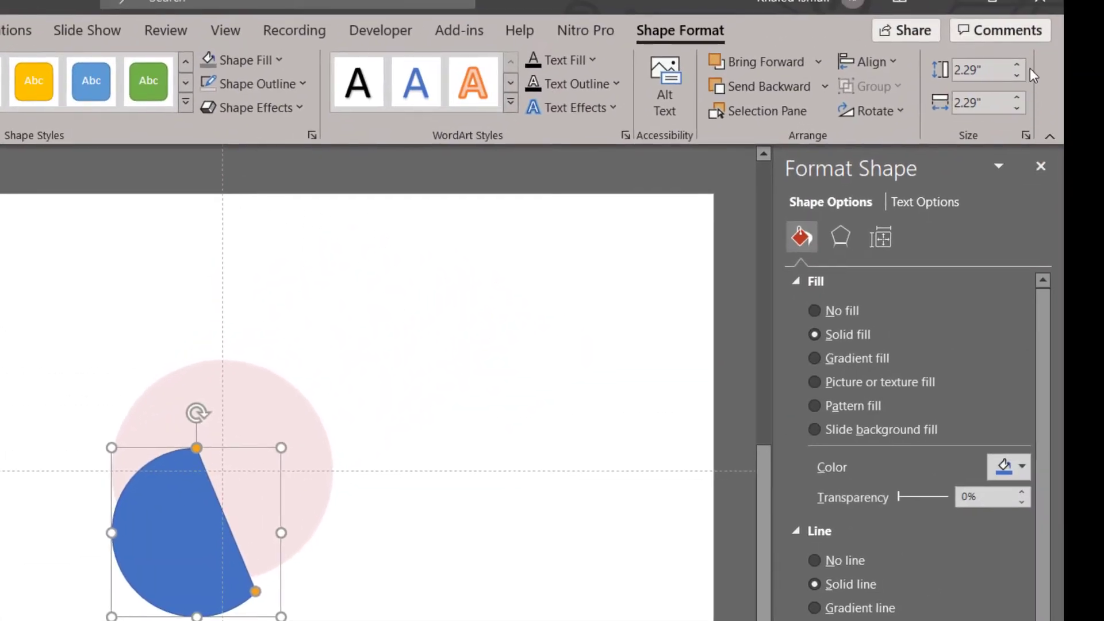
{"action": "left_click", "coordinate": [1020, 63]}
{"action": "left_click", "coordinate": [1020, 63]}
{"action": "left_click", "coordinate": [1020, 63]}
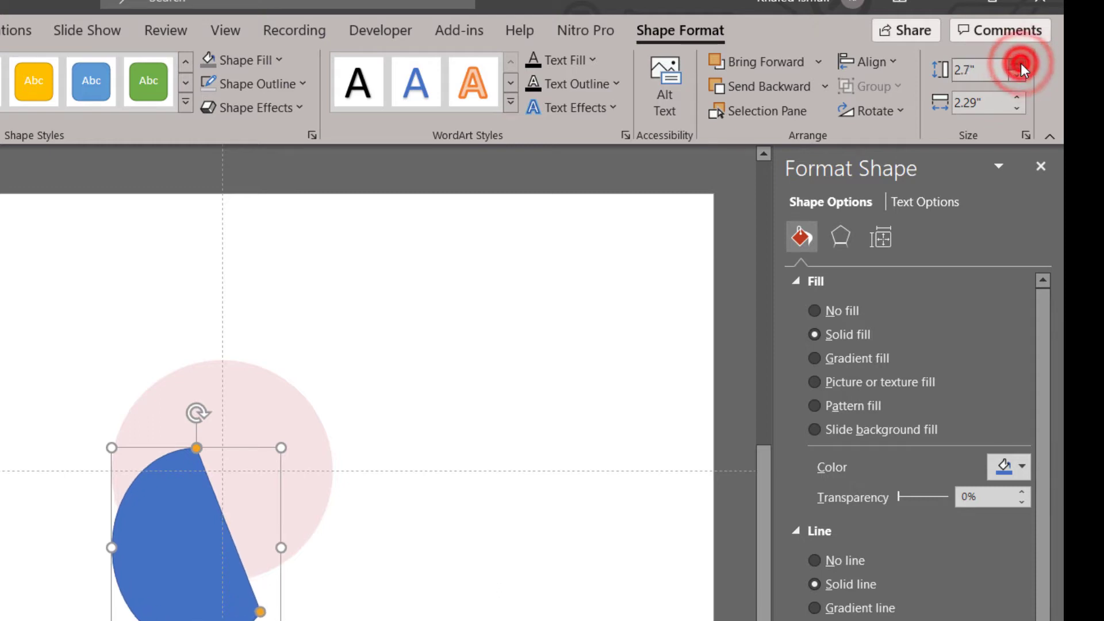
{"action": "left_click", "coordinate": [1020, 64]}
{"action": "left_click", "coordinate": [1020, 63]}
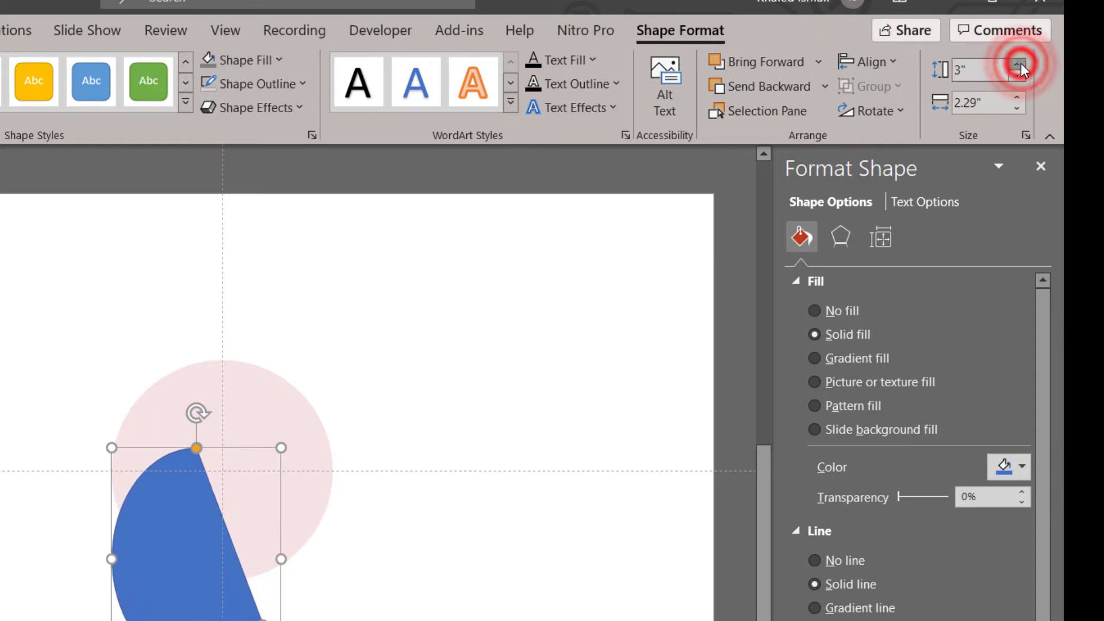
{"action": "left_click", "coordinate": [1016, 99]}
{"action": "left_click", "coordinate": [1016, 99]}
{"action": "left_click", "coordinate": [1016, 99]}
{"action": "left_click", "coordinate": [1016, 99]}
{"action": "left_click", "coordinate": [1016, 99]}
{"action": "left_click", "coordinate": [1016, 99]}
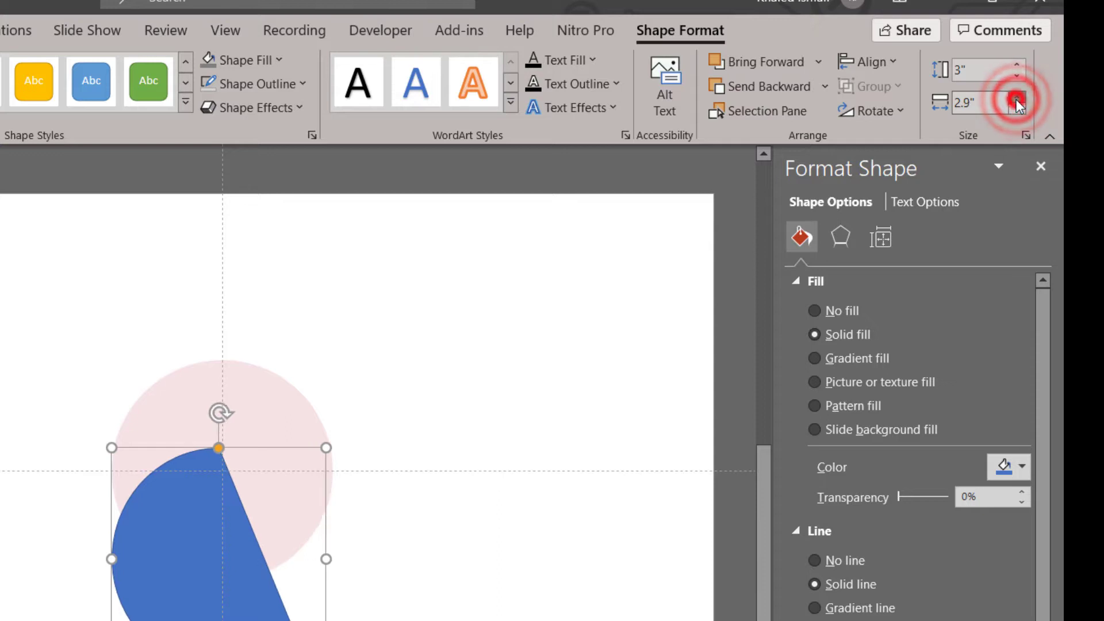
{"action": "left_click", "coordinate": [1016, 98]}
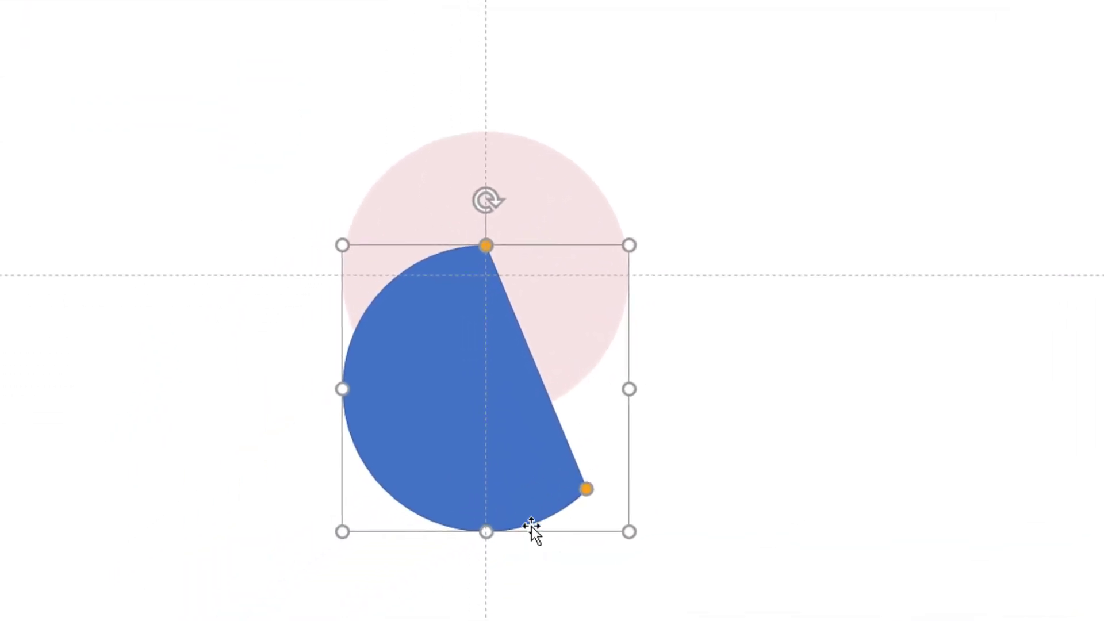
Align the pie over the circle and drag its handles into a flat-topped lower half-circle.
{"action": "left_click_drag", "start_coordinate": [524, 481], "coordinate": [531, 389]}
{"action": "left_click_drag", "start_coordinate": [486, 132], "coordinate": [370, 274]}
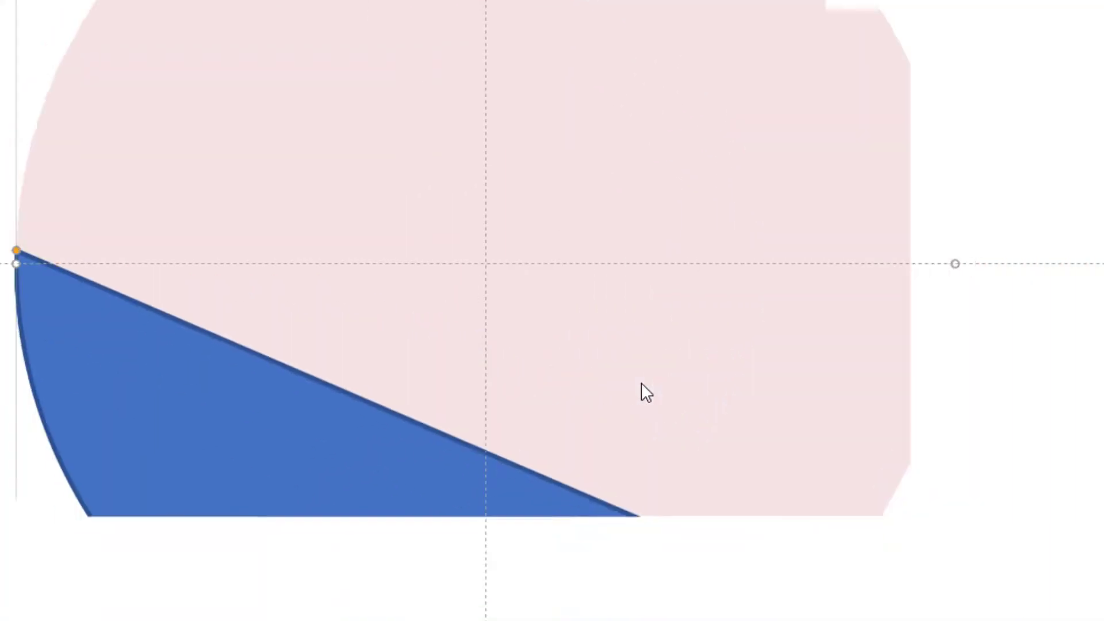
{"action": "left_click_drag", "start_coordinate": [688, 463], "coordinate": [740, 277]}
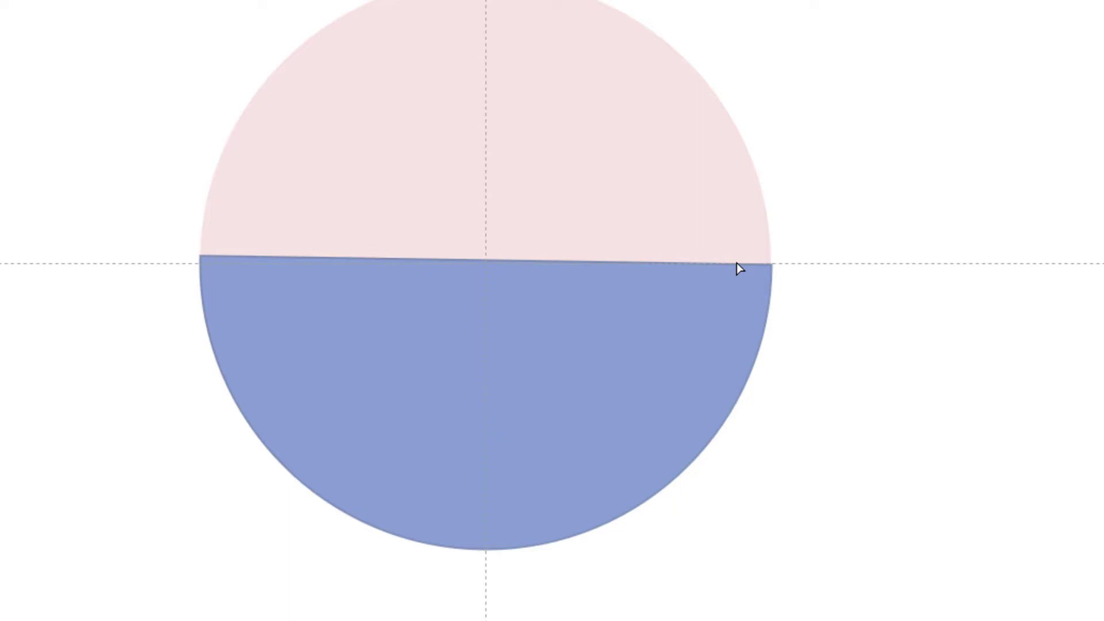
{"action": "left_click_drag", "start_coordinate": [736, 263], "coordinate": [733, 261]}
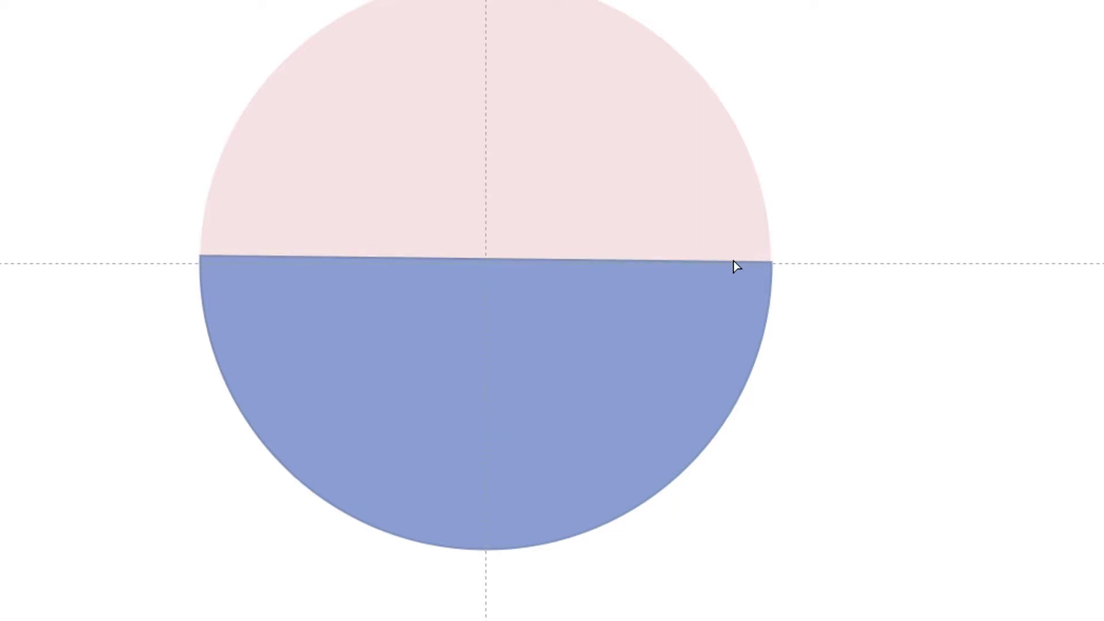
{"action": "left_click_drag", "start_coordinate": [734, 260], "coordinate": [733, 256]}
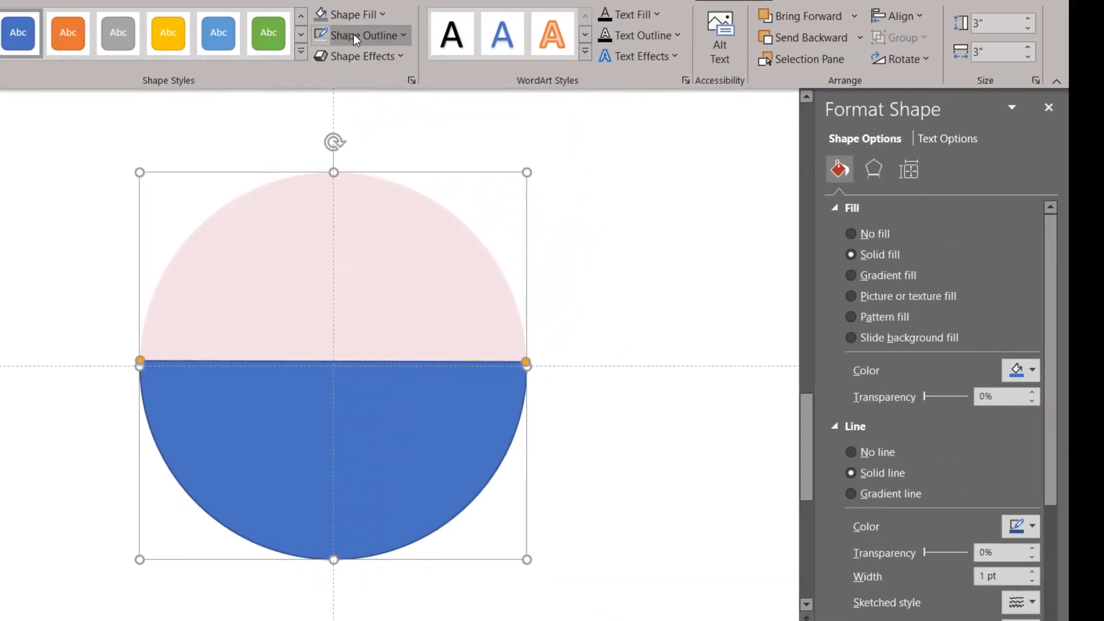
Remove the outline from the blue half-circle.
{"action": "left_click", "coordinate": [354, 34]}
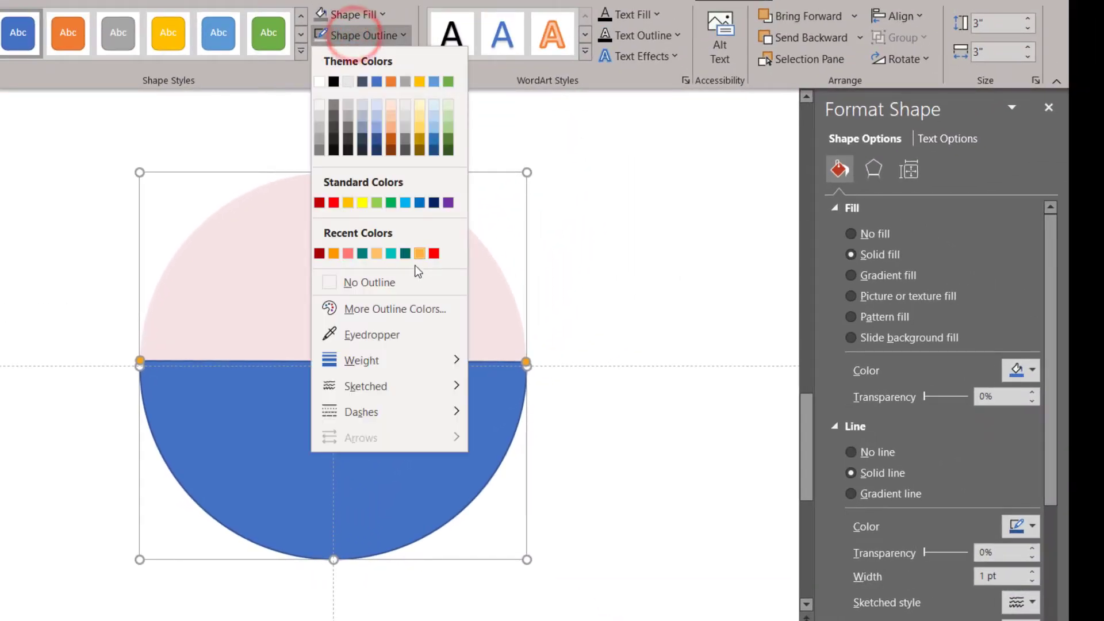
{"action": "left_click", "coordinate": [411, 280]}
{"action": "left_click", "coordinate": [711, 427]}
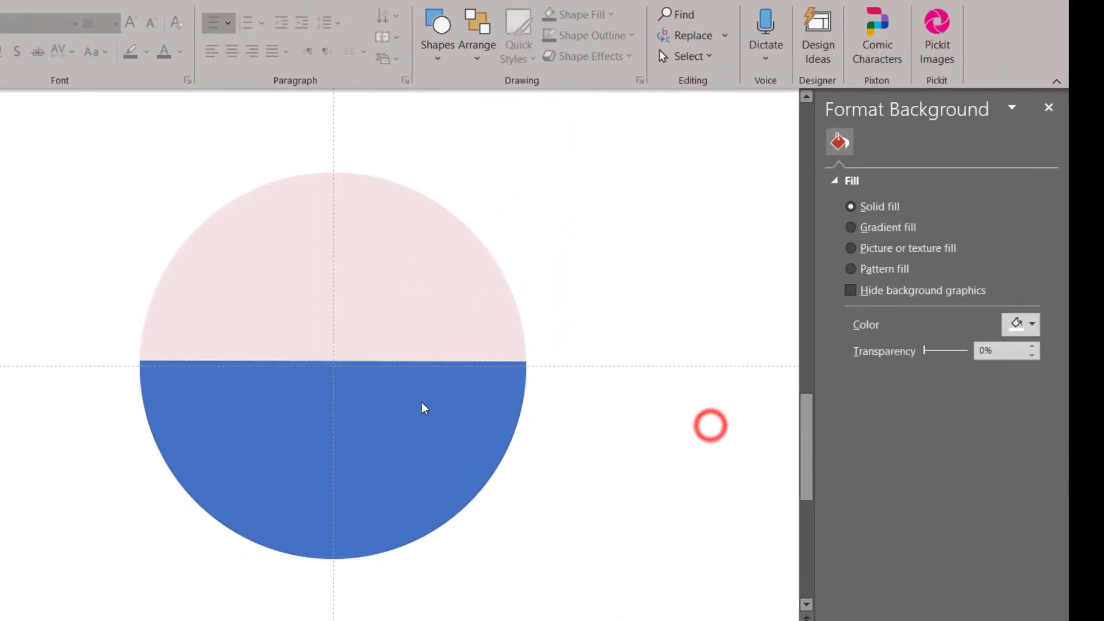
{"action": "left_click", "coordinate": [419, 399]}
{"action": "left_click_drag", "start_coordinate": [388, 401], "coordinate": [391, 406]}
{"action": "left_click", "coordinate": [578, 448]}
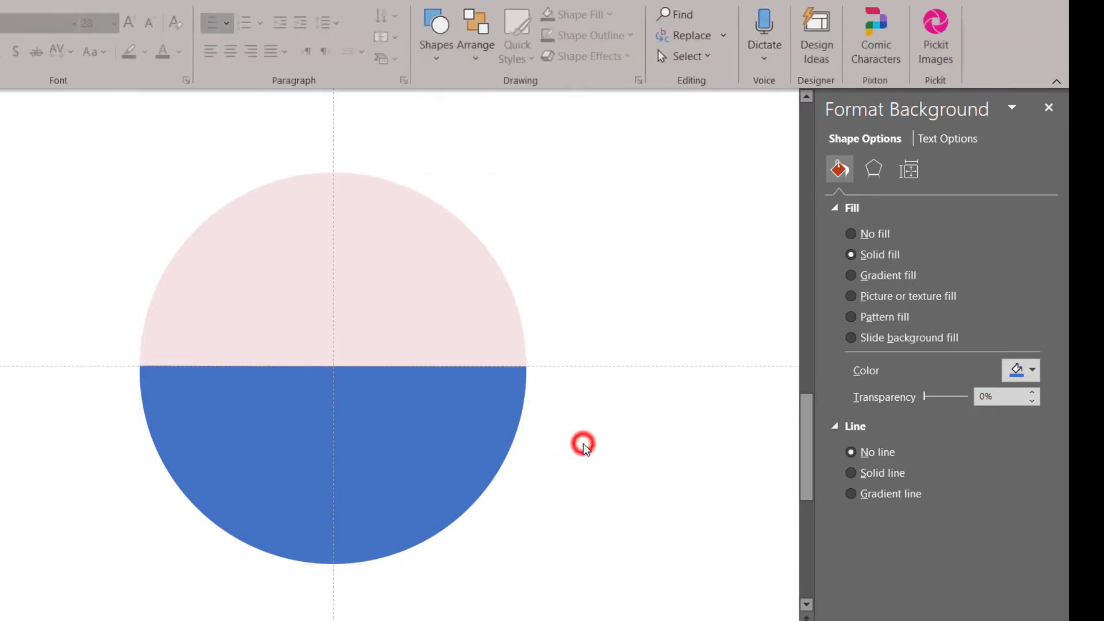
Fill the half-circle dark red and apply a dark-variation gradient.
{"action": "left_click", "coordinate": [467, 412]}
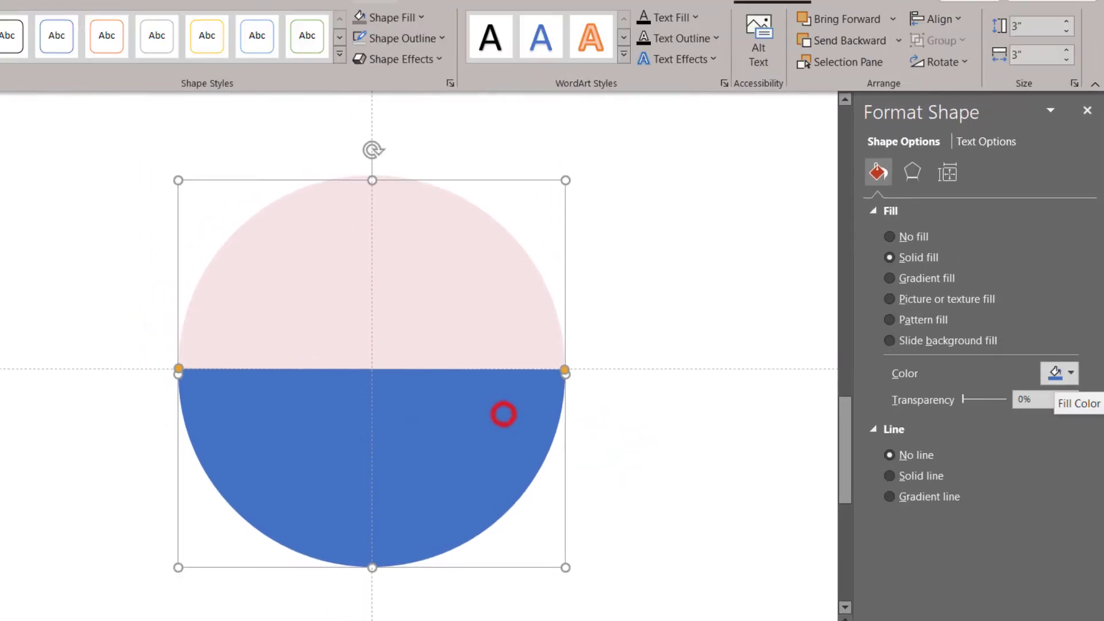
{"action": "left_click", "coordinate": [389, 17]}
{"action": "left_click", "coordinate": [360, 236]}
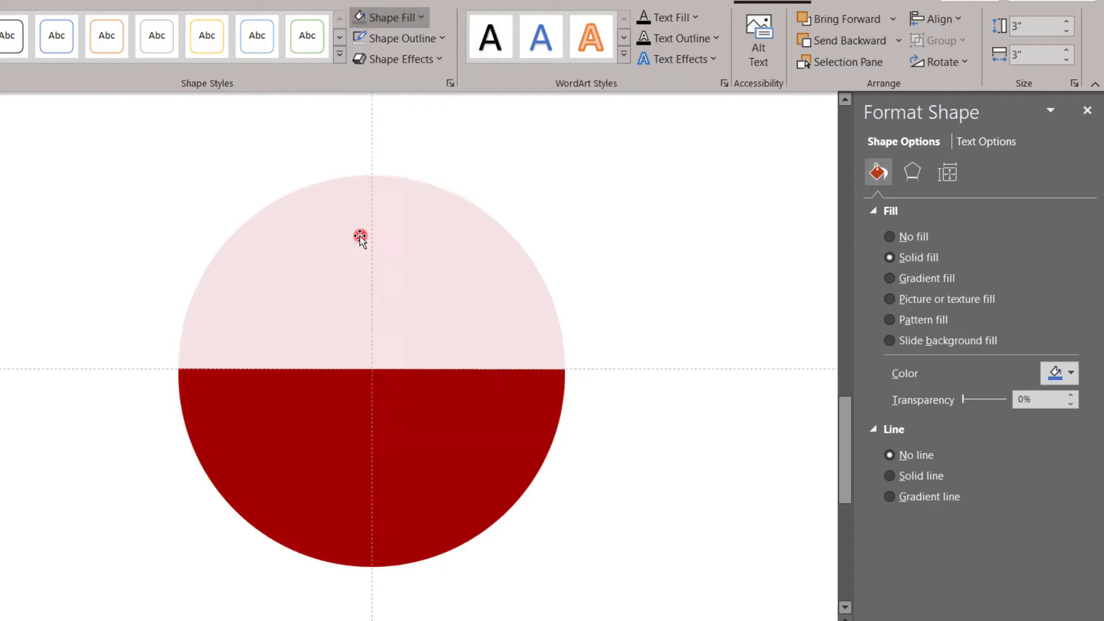
{"action": "left_click", "coordinate": [401, 17]}
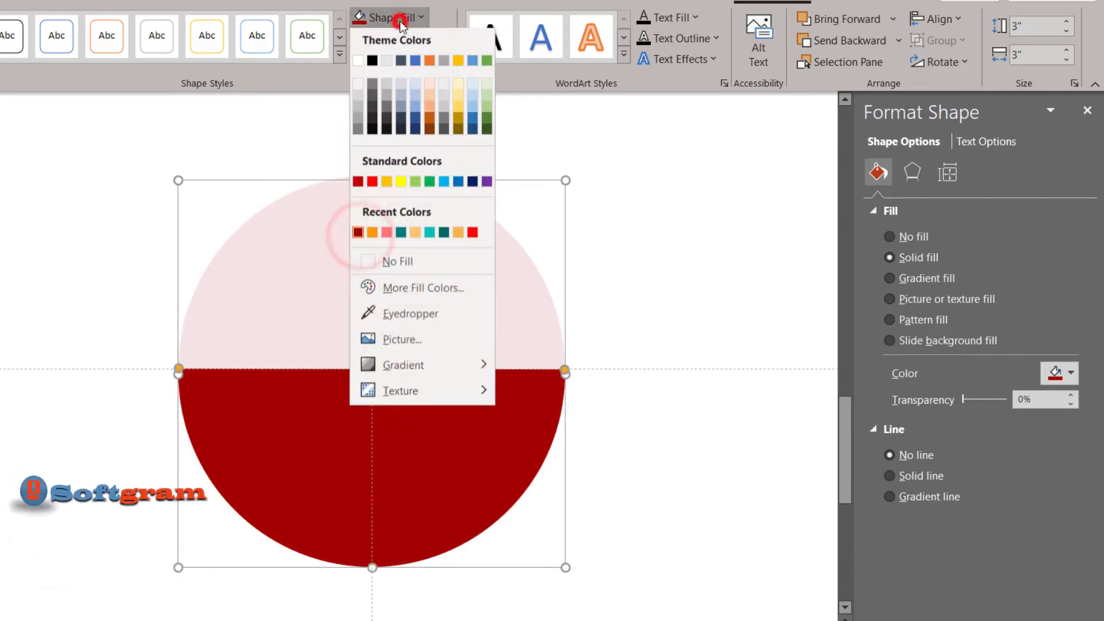
{"action": "left_click", "coordinate": [444, 364]}
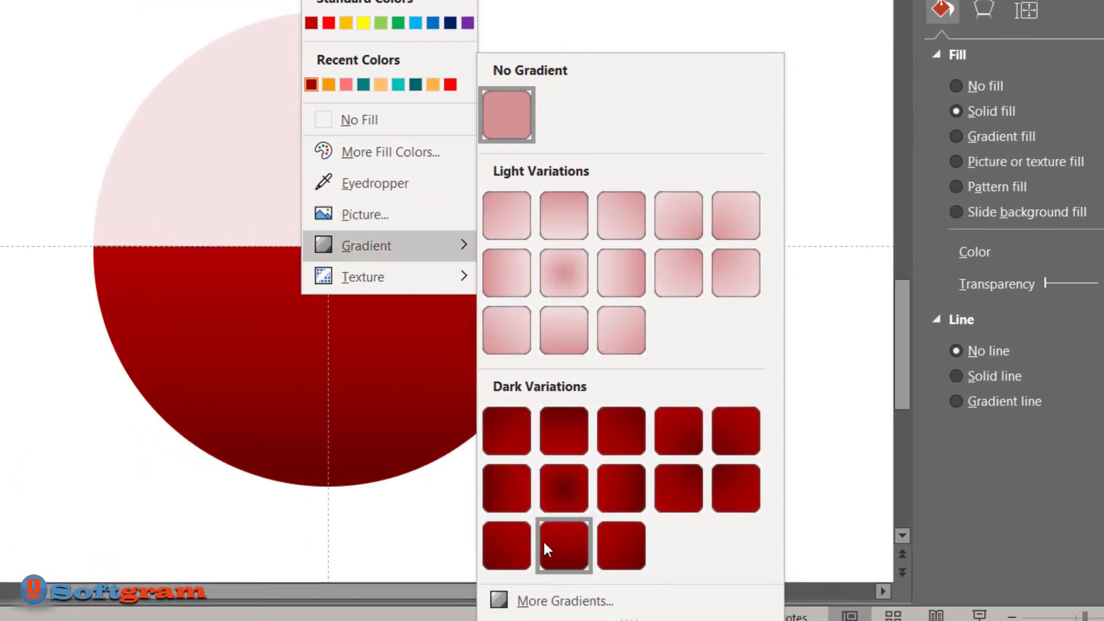
{"action": "left_click", "coordinate": [564, 550]}
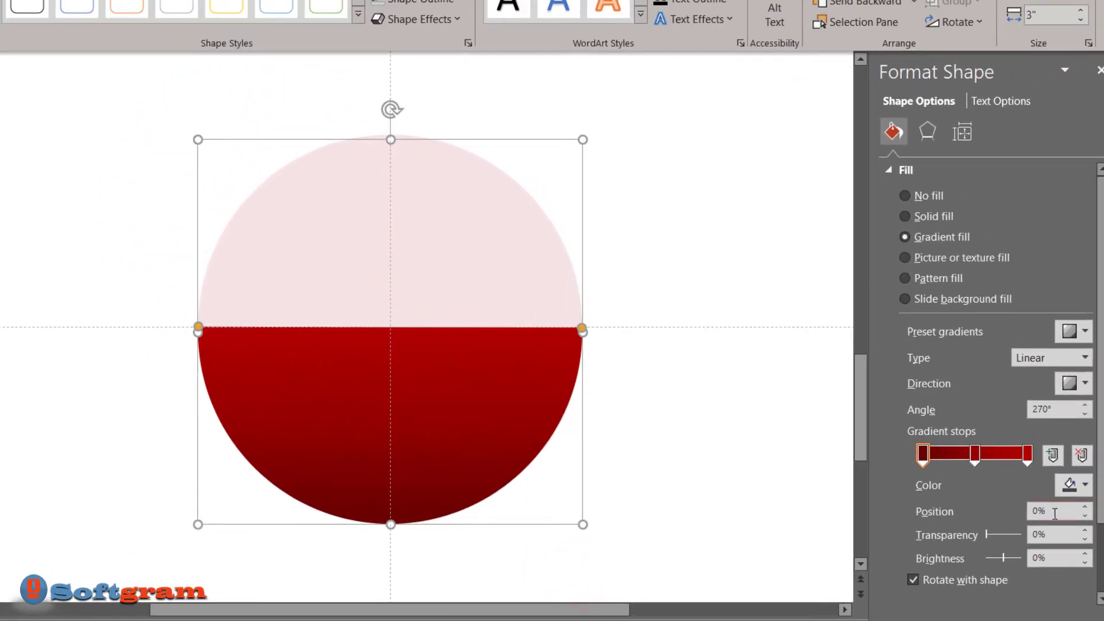
{"action": "left_click", "coordinate": [816, 487]}
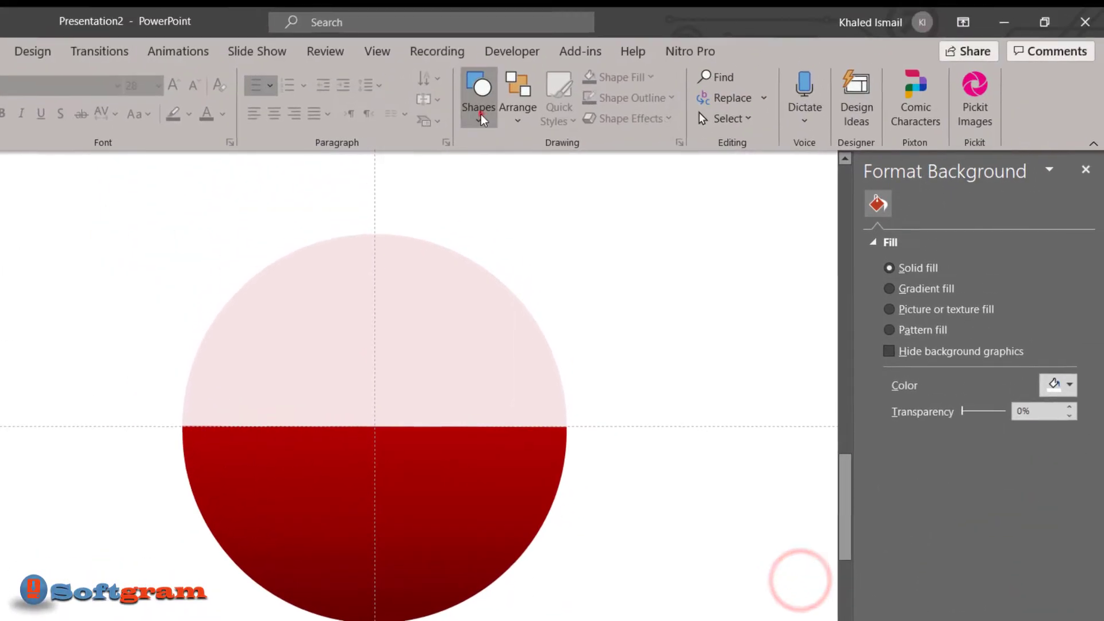
Draw an outline-free ellipse centred across the circle's middle line.
{"action": "left_click", "coordinate": [473, 133]}
{"action": "left_click", "coordinate": [572, 187]}
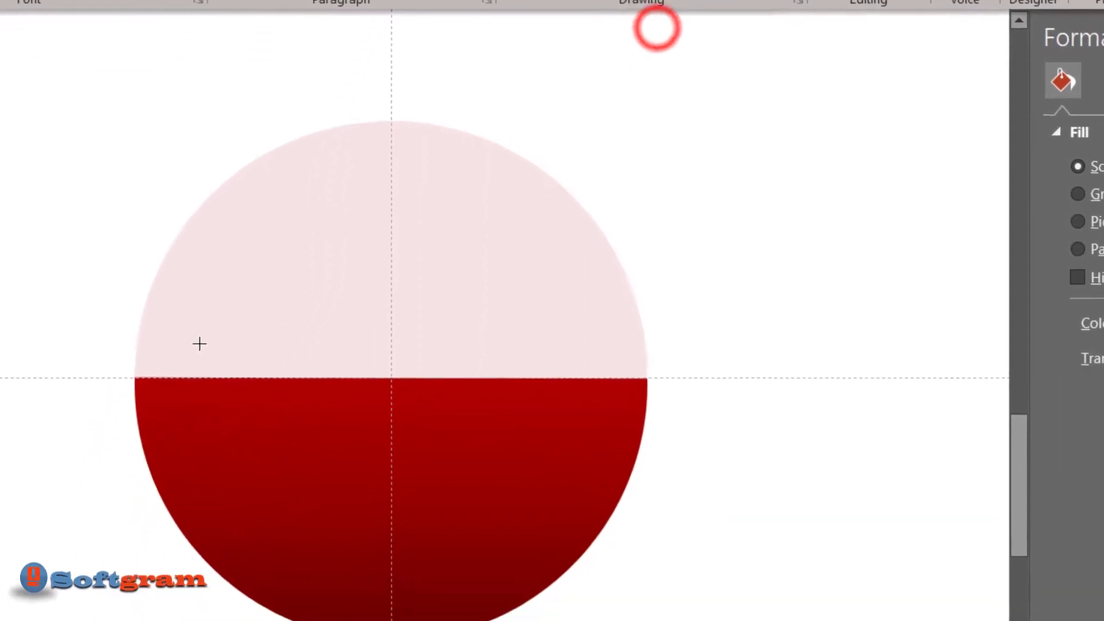
{"action": "mouse_move", "coordinate": [156, 320]}
{"action": "left_mouse_down"}
{"action": "mouse_move", "coordinate": [630, 406]}
{"action": "mouse_move", "coordinate": [649, 428]}
{"action": "left_mouse_up"}
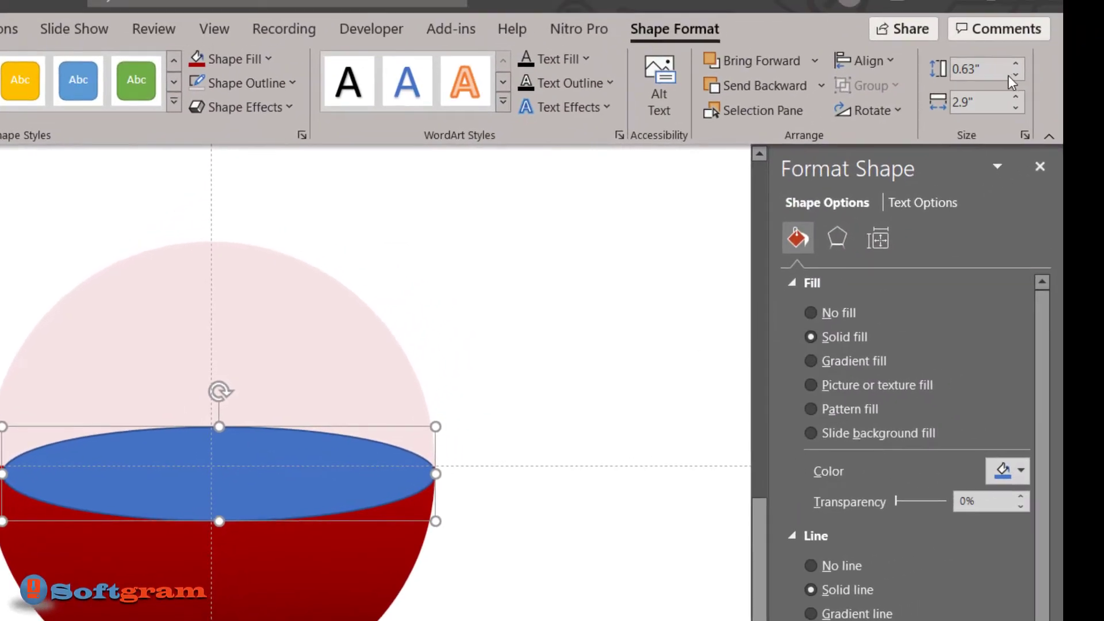
{"action": "left_click", "coordinate": [1015, 97]}
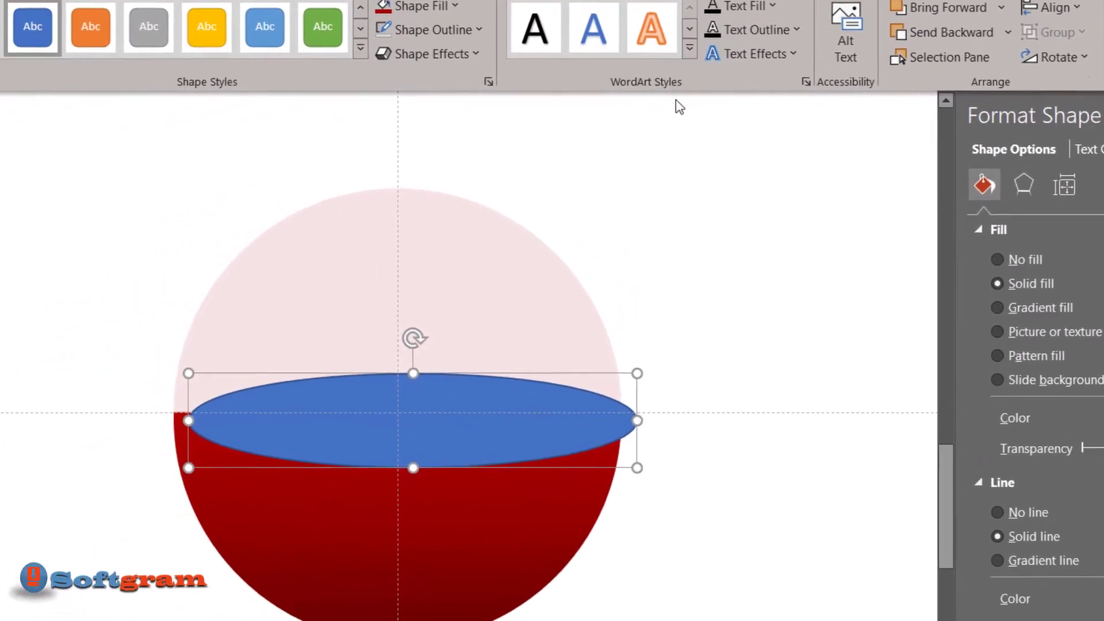
{"action": "left_click", "coordinate": [475, 21]}
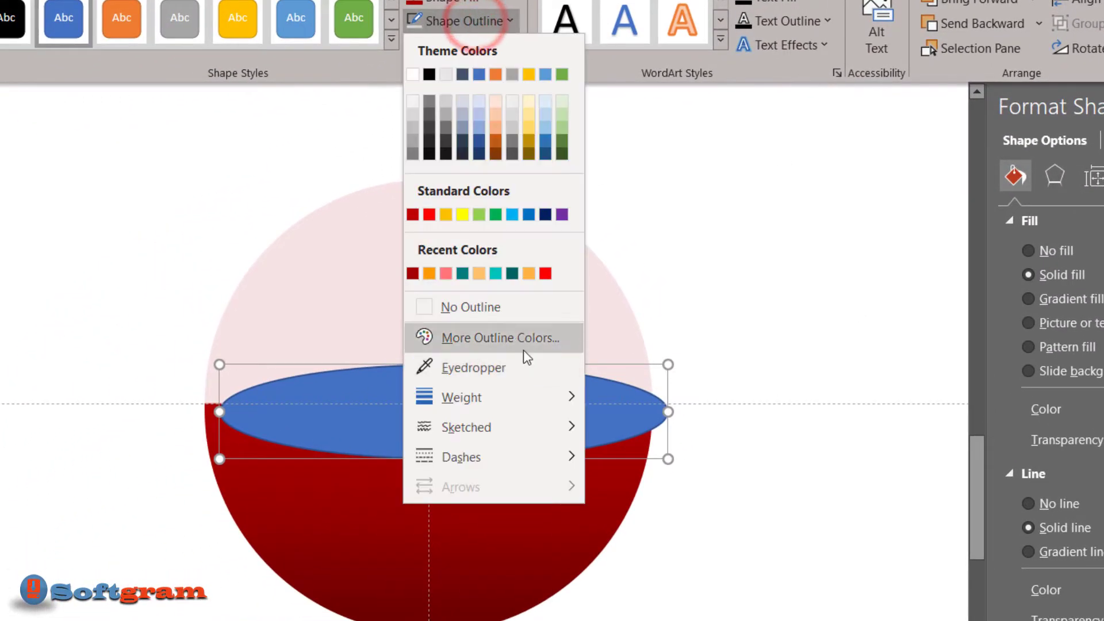
{"action": "left_click", "coordinate": [498, 304]}
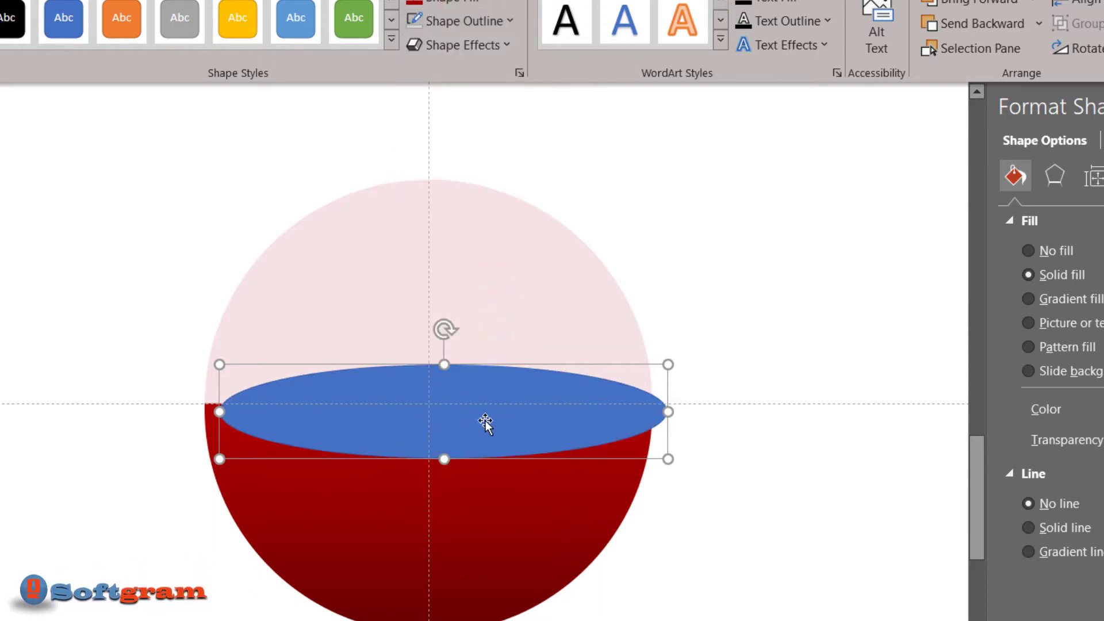
{"action": "left_click_drag", "start_coordinate": [486, 424], "coordinate": [471, 409]}
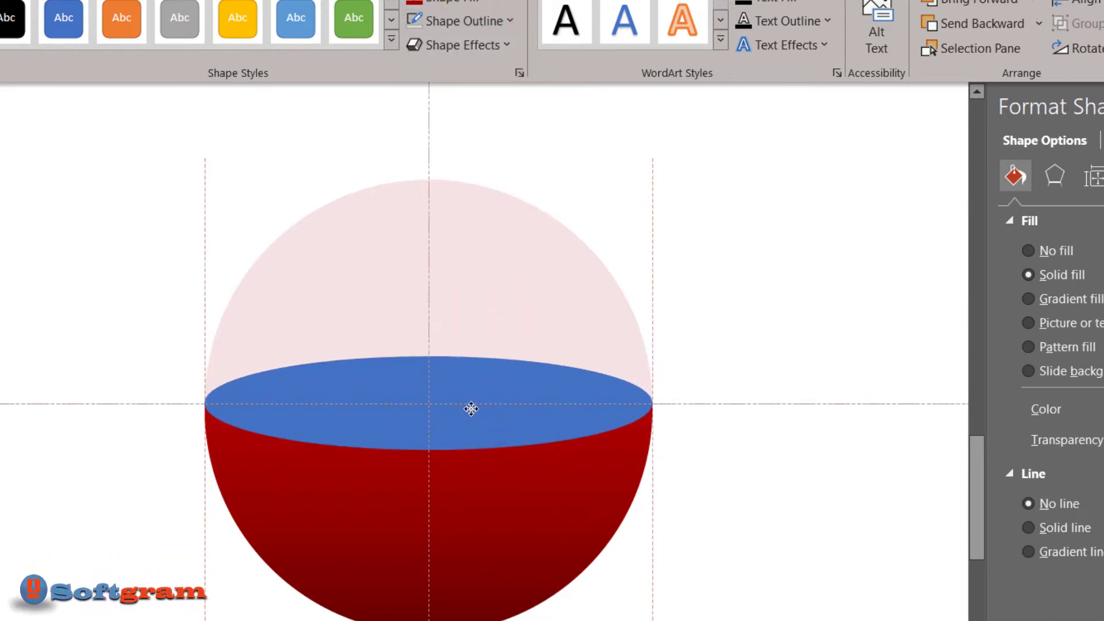
{"action": "scroll", "coordinate": [675, 477], "scroll_direction": "up", "scroll_amount": 5}
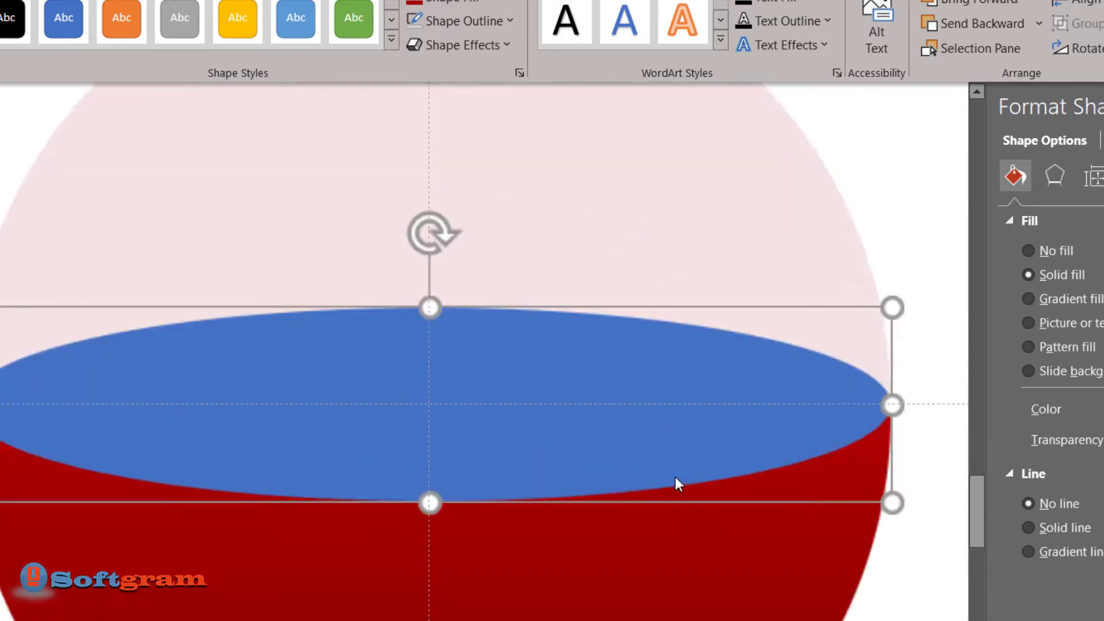
{"action": "scroll", "coordinate": [675, 477], "scroll_direction": "up", "scroll_amount": 2}
{"action": "scroll", "coordinate": [675, 477], "scroll_direction": "down", "scroll_amount": 4}
{"action": "left_click", "coordinate": [791, 491]}
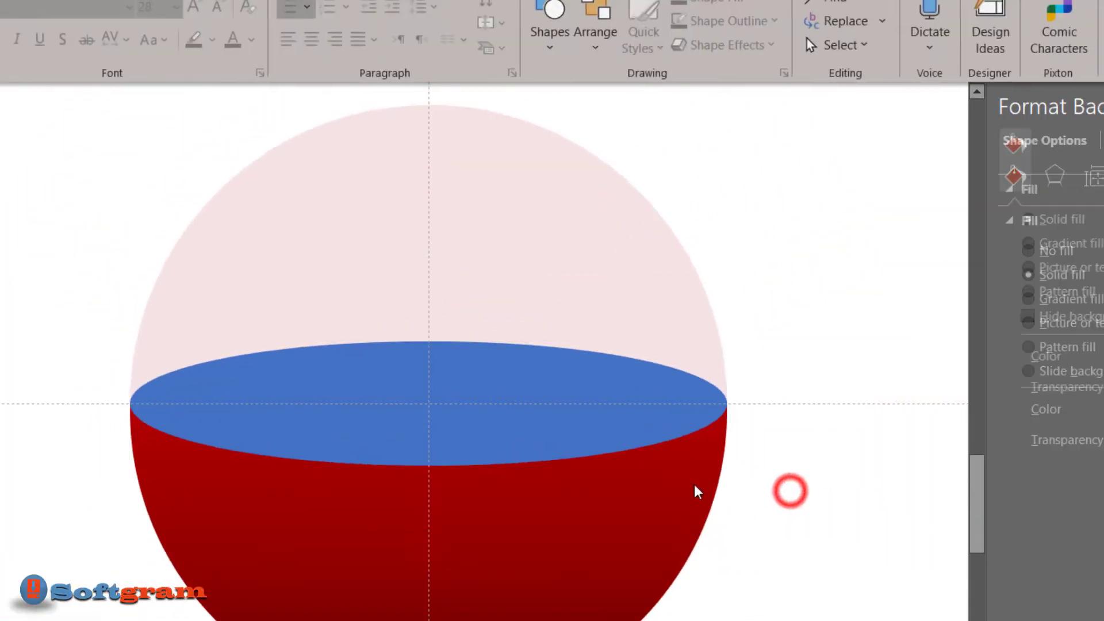
{"action": "left_click", "coordinate": [622, 419]}
Fill the ellipse with a deeper dark red (#760000) using More Colors.
{"action": "left_click", "coordinate": [1072, 332]}
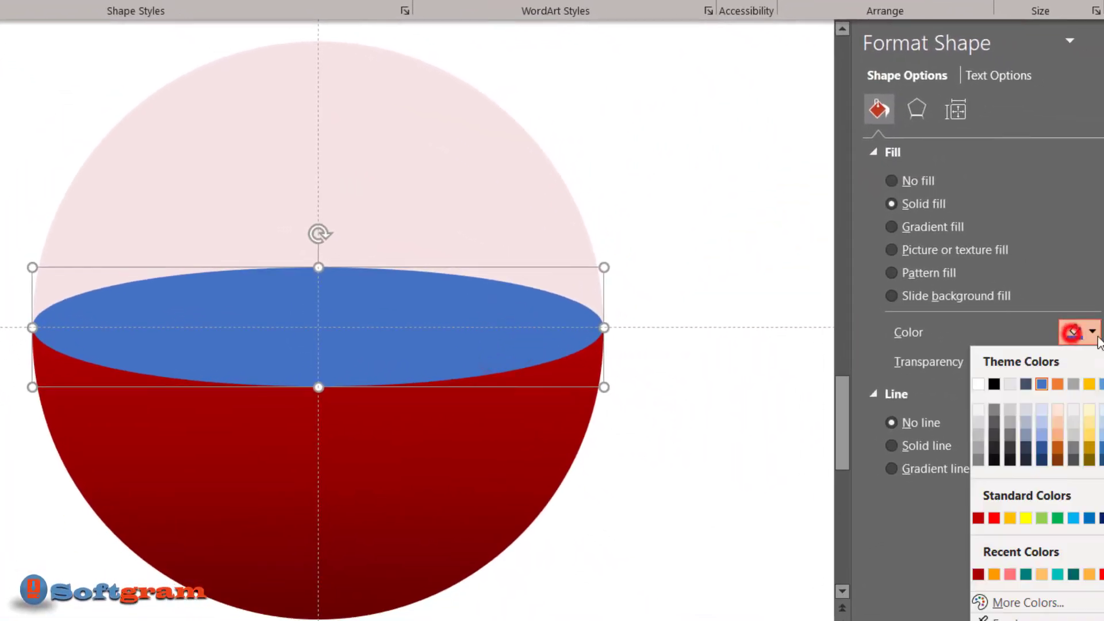
{"action": "left_click", "coordinate": [978, 574]}
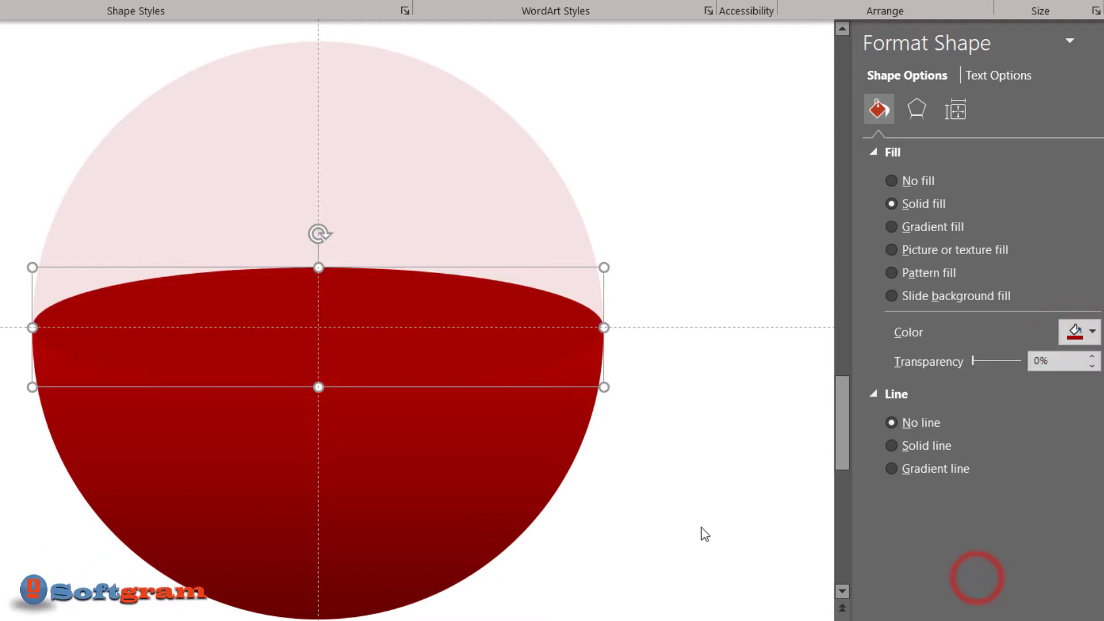
{"action": "left_click", "coordinate": [481, 314]}
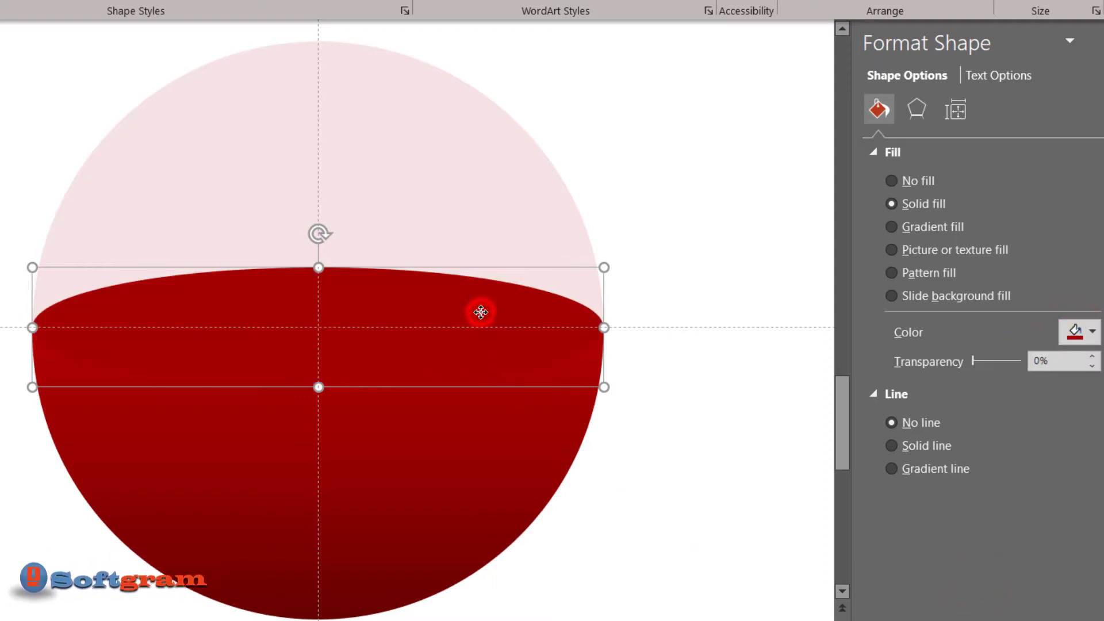
{"action": "left_click", "coordinate": [1075, 334]}
{"action": "left_click", "coordinate": [1074, 333]}
{"action": "left_click", "coordinate": [1075, 333]}
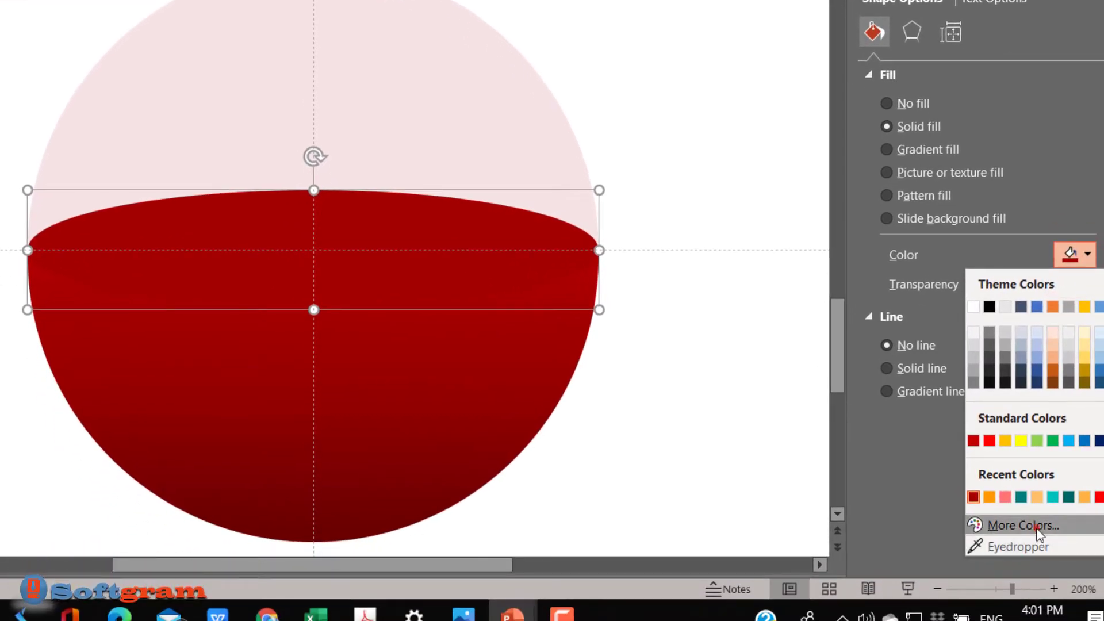
{"action": "left_click", "coordinate": [1038, 528]}
{"action": "left_click_drag", "start_coordinate": [401, 150], "coordinate": [402, 159]}
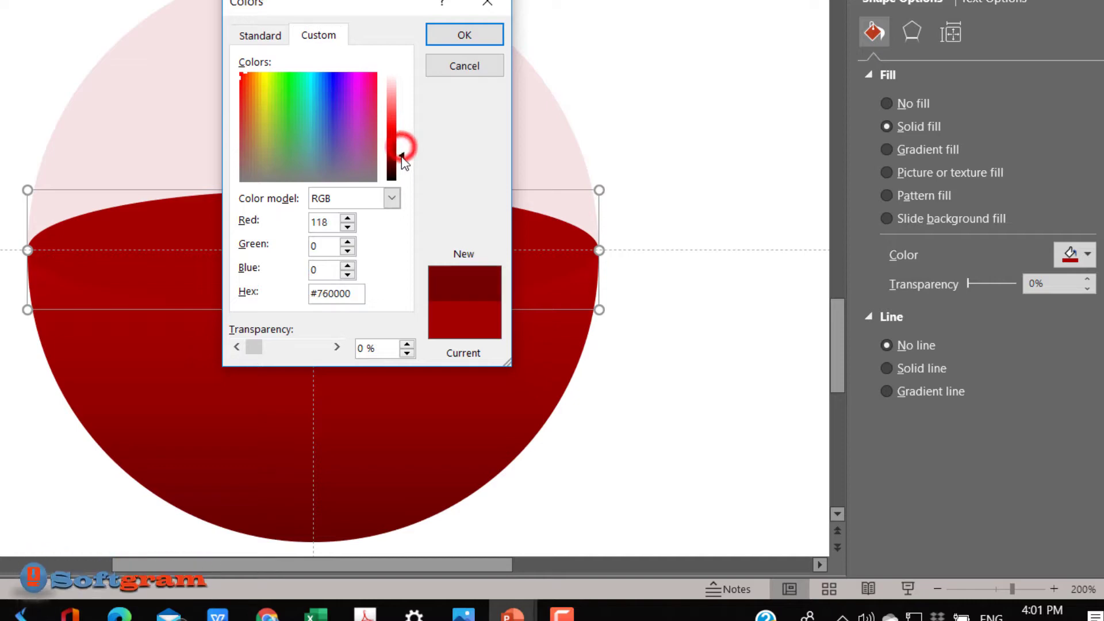
{"action": "left_click", "coordinate": [464, 36]}
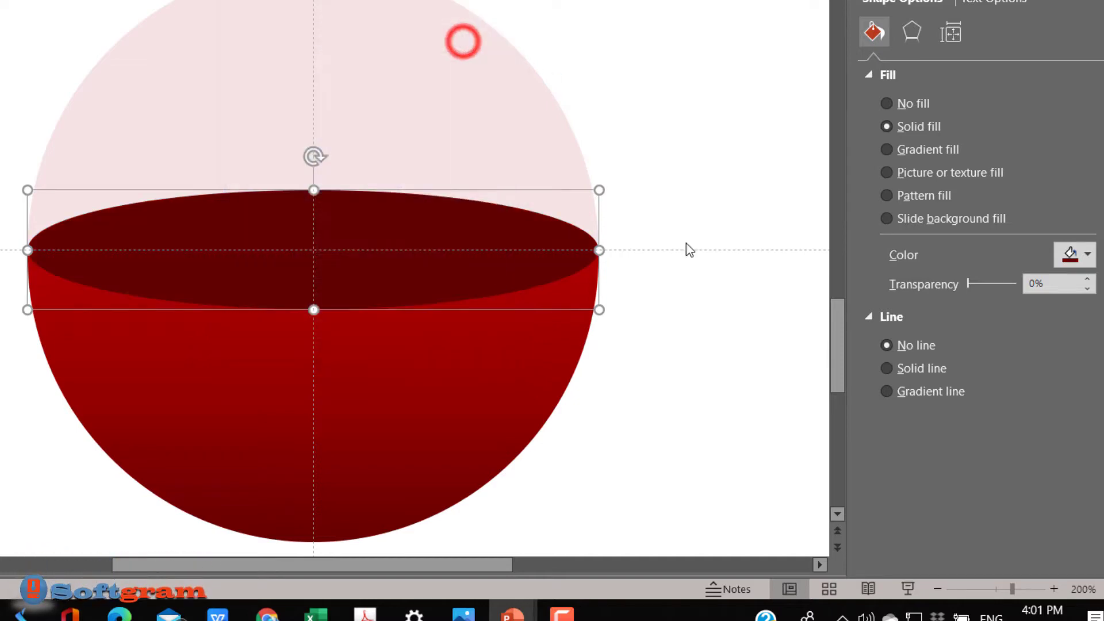
{"action": "left_click", "coordinate": [812, 394]}
{"action": "scroll", "coordinate": [747, 462], "scroll_direction": "down", "scroll_amount": 4}
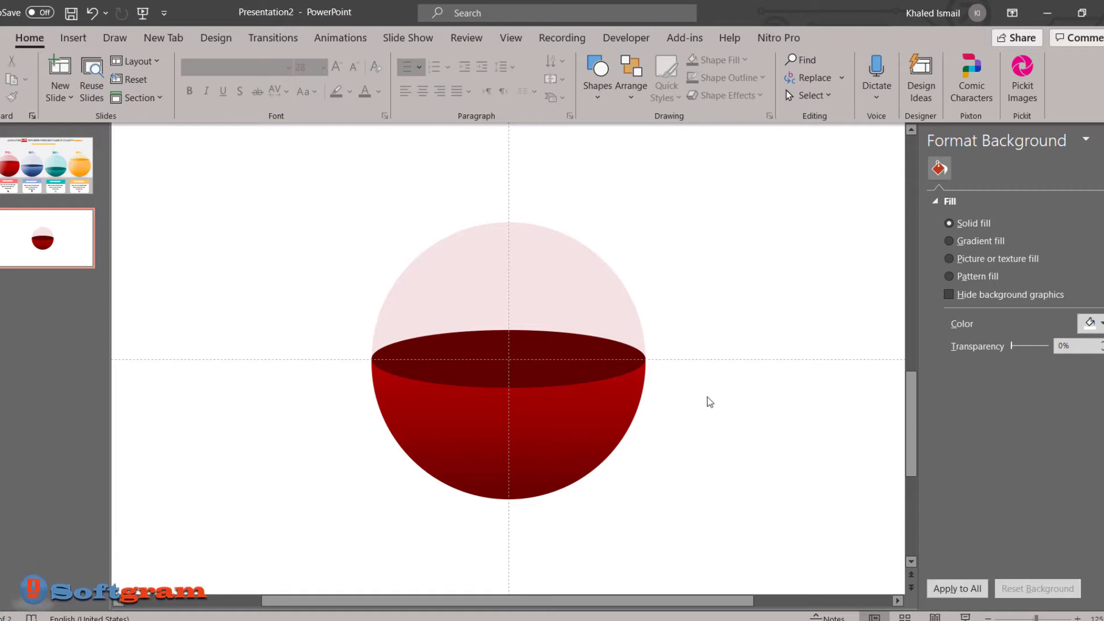
Draw a wide flat ellipse beneath the sphere with no outline and a gradient fill.
{"action": "left_click", "coordinate": [602, 105]}
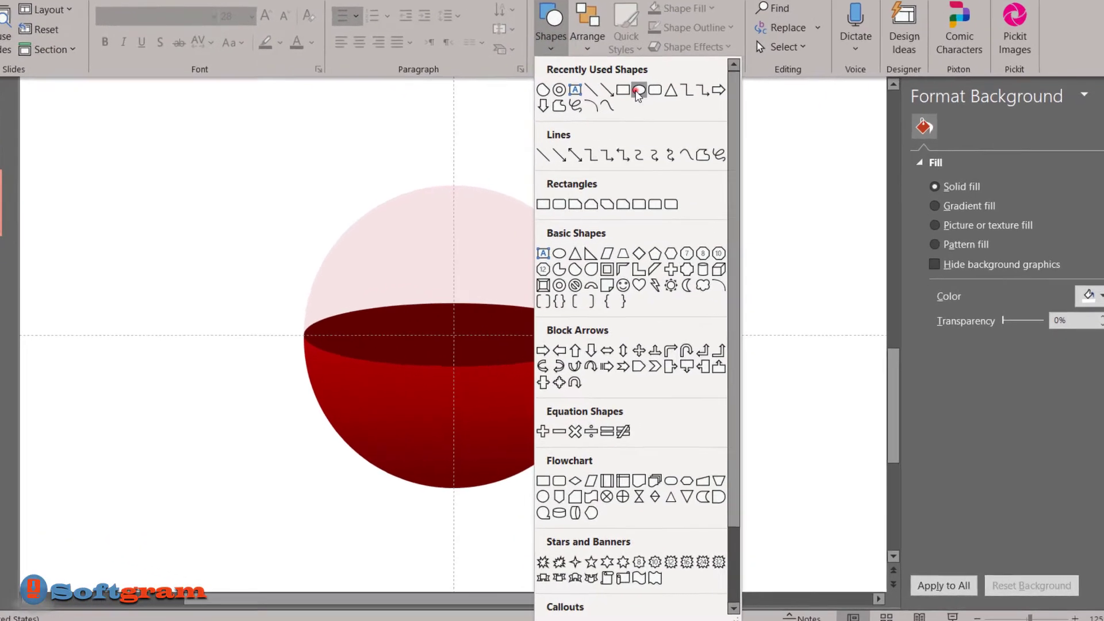
{"action": "left_click", "coordinate": [638, 91]}
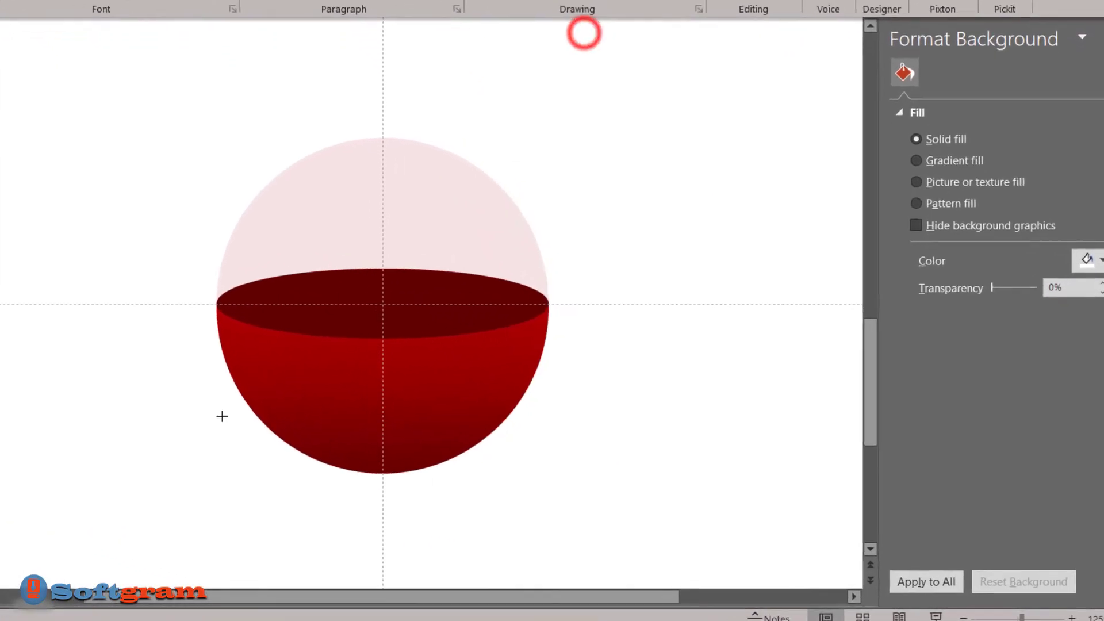
{"action": "mouse_move", "coordinate": [186, 460]}
{"action": "left_mouse_down"}
{"action": "mouse_move", "coordinate": [629, 517]}
{"action": "mouse_move", "coordinate": [626, 493]}
{"action": "left_mouse_up"}
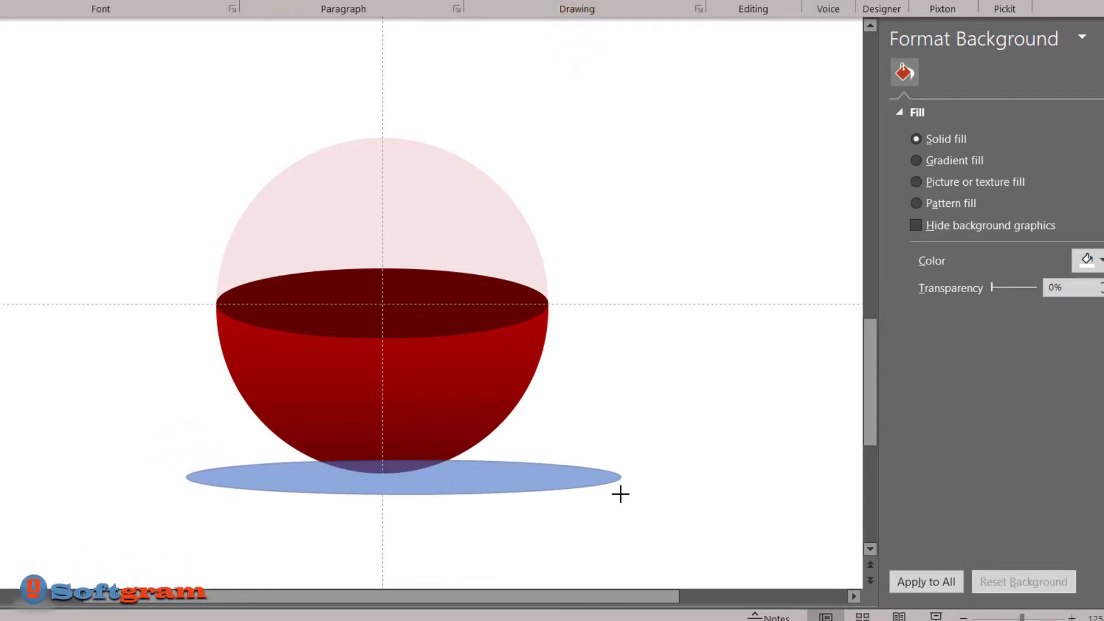
{"action": "left_click_drag", "start_coordinate": [609, 489], "coordinate": [599, 491]}
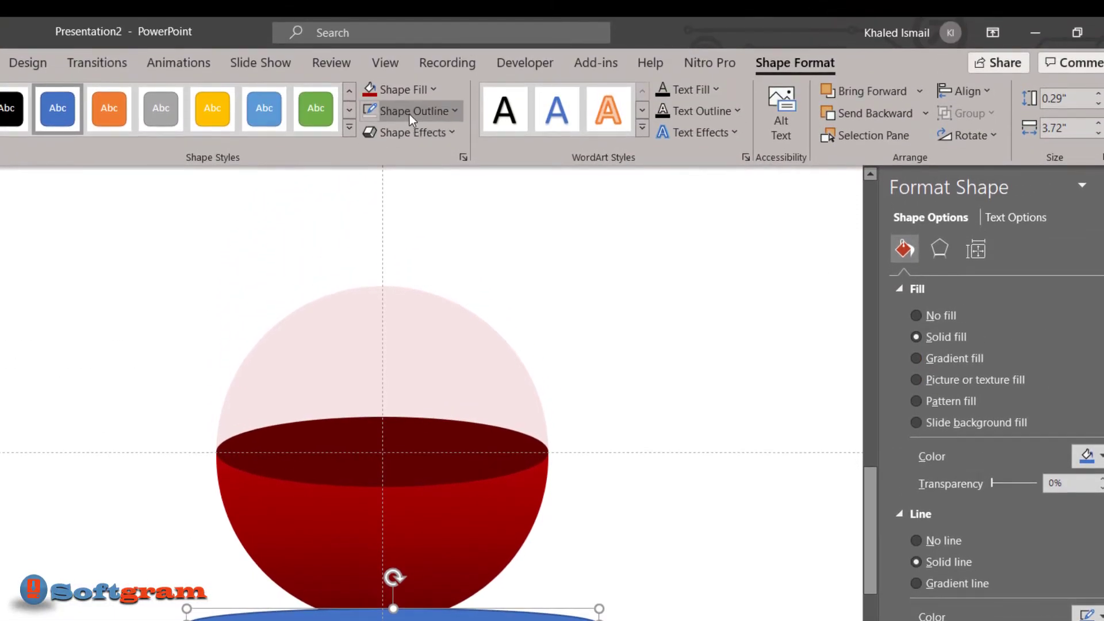
{"action": "left_click", "coordinate": [410, 113]}
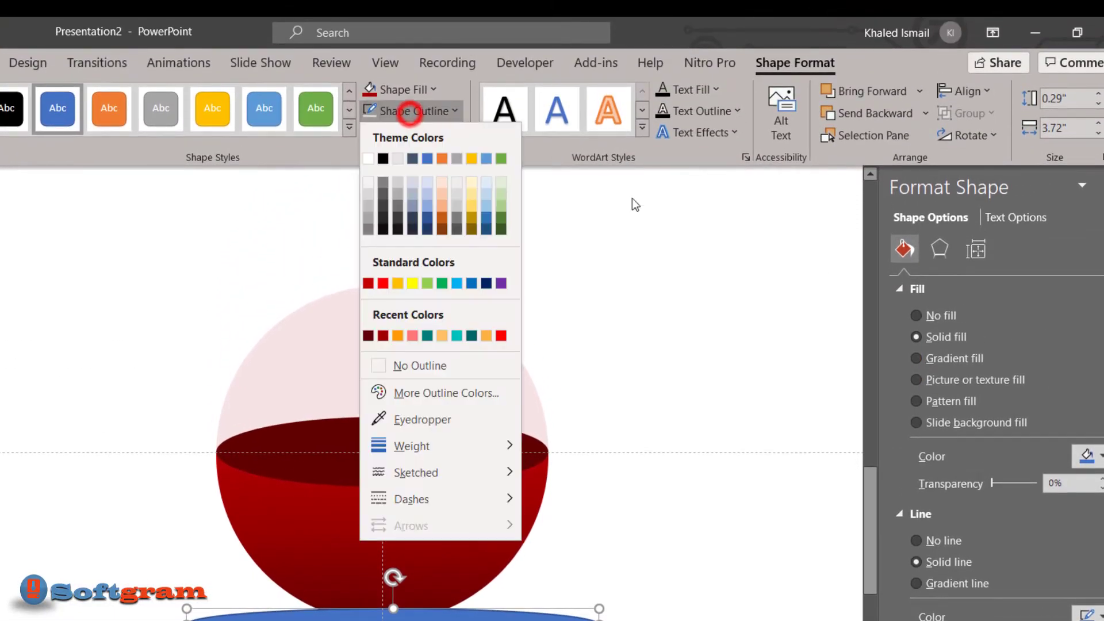
{"action": "left_click", "coordinate": [474, 366]}
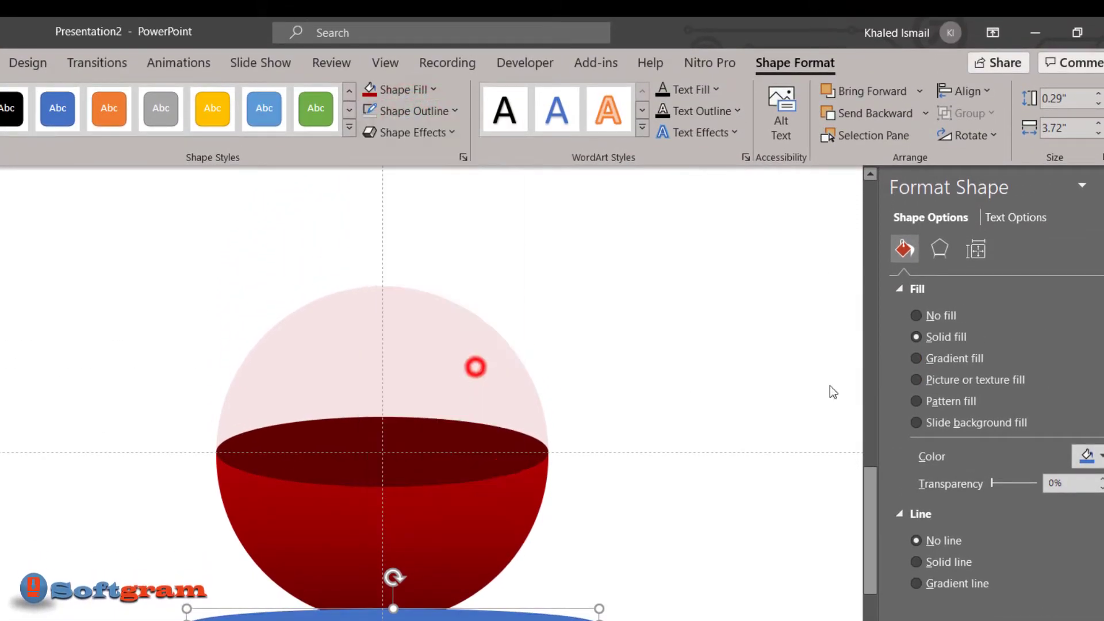
{"action": "left_click", "coordinate": [951, 354]}
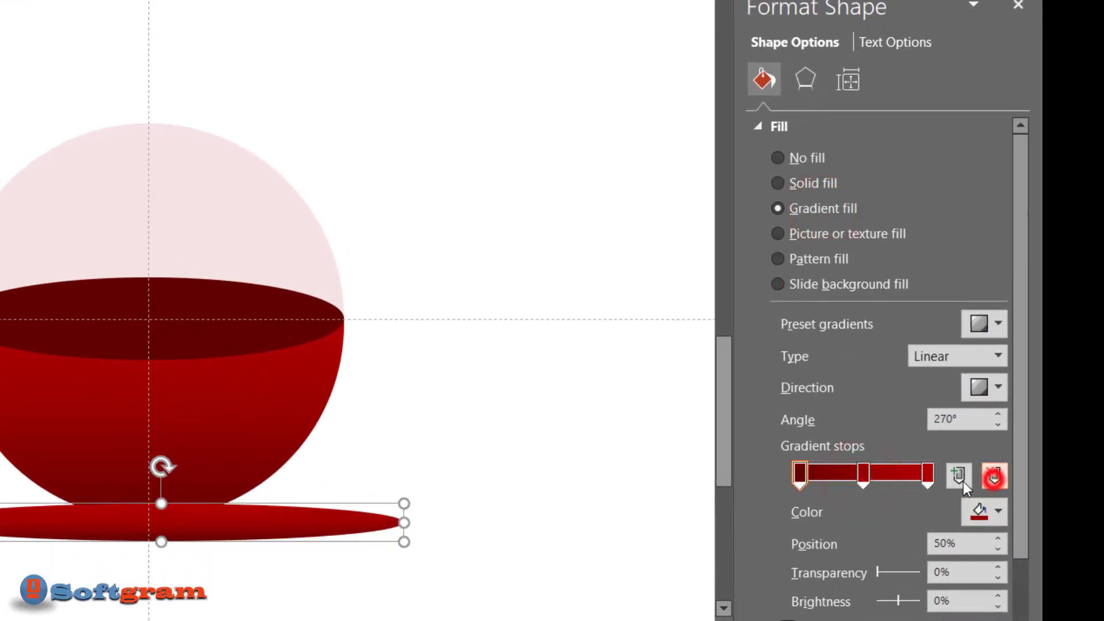
Make the ellipse a Path gradient with two light grey stops, the last at 55%.
{"action": "left_click", "coordinate": [994, 476]}
{"action": "left_click", "coordinate": [800, 474]}
{"action": "left_click", "coordinate": [961, 357]}
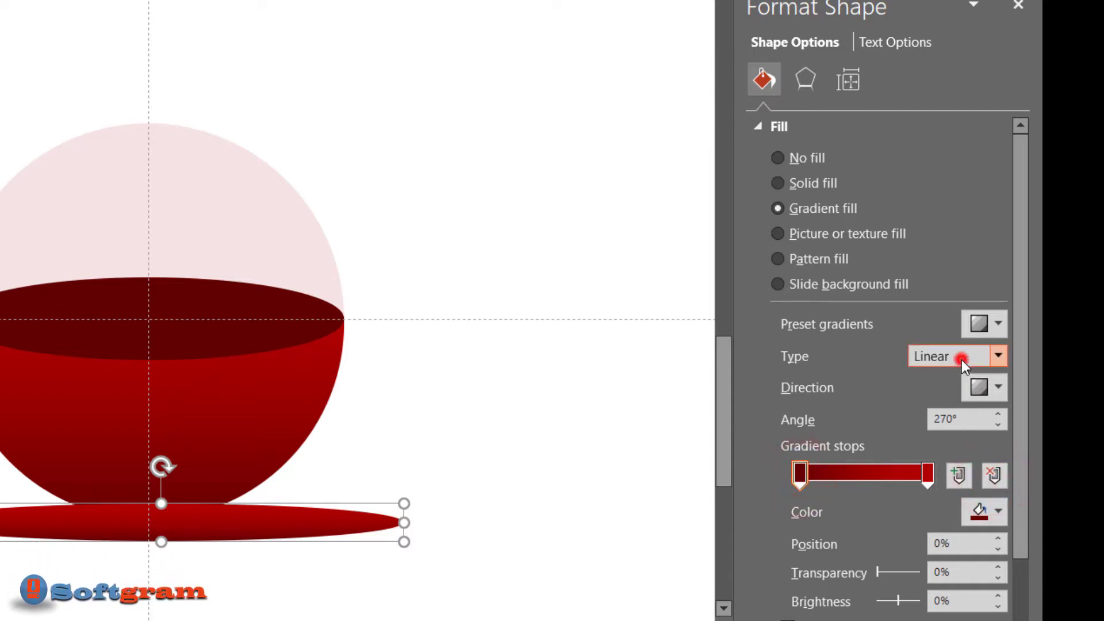
{"action": "left_click", "coordinate": [947, 440]}
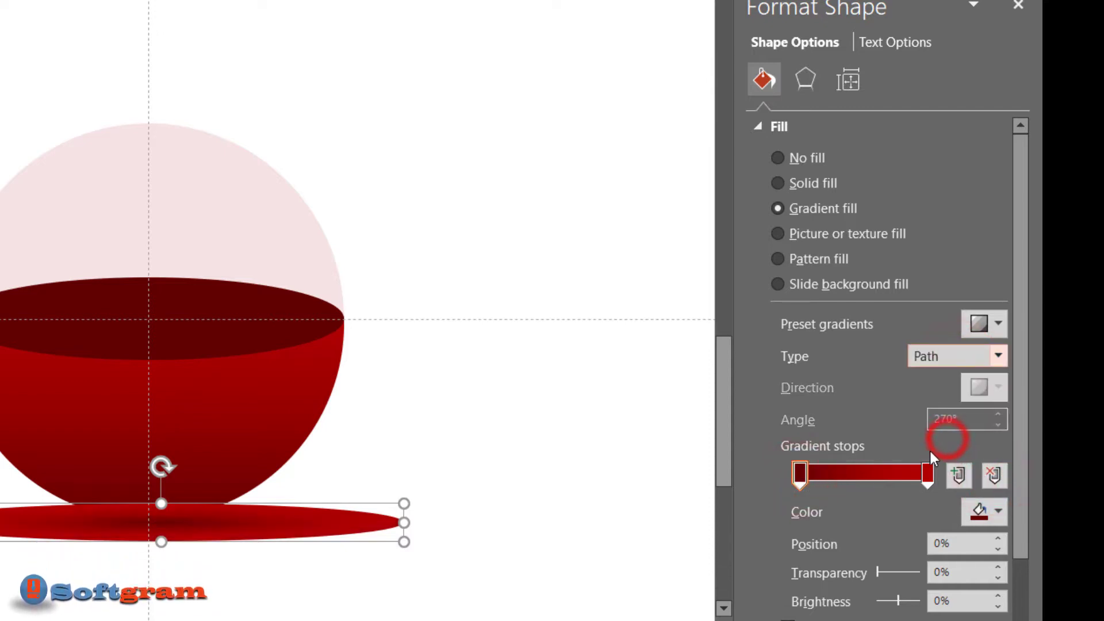
{"action": "left_click", "coordinate": [983, 511]}
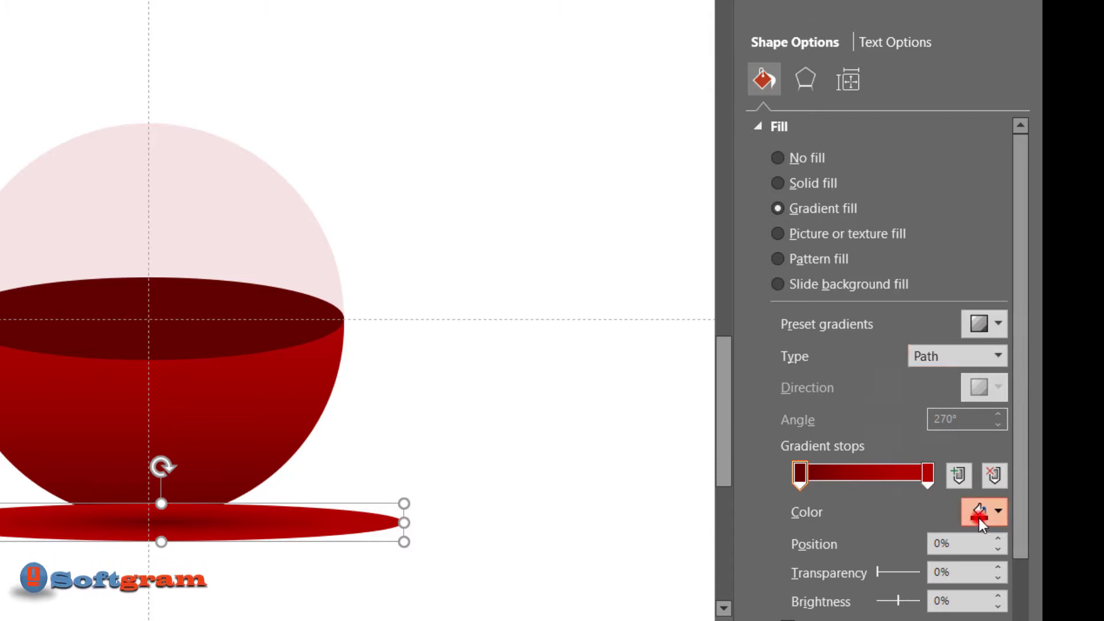
{"action": "left_click", "coordinate": [892, 253]}
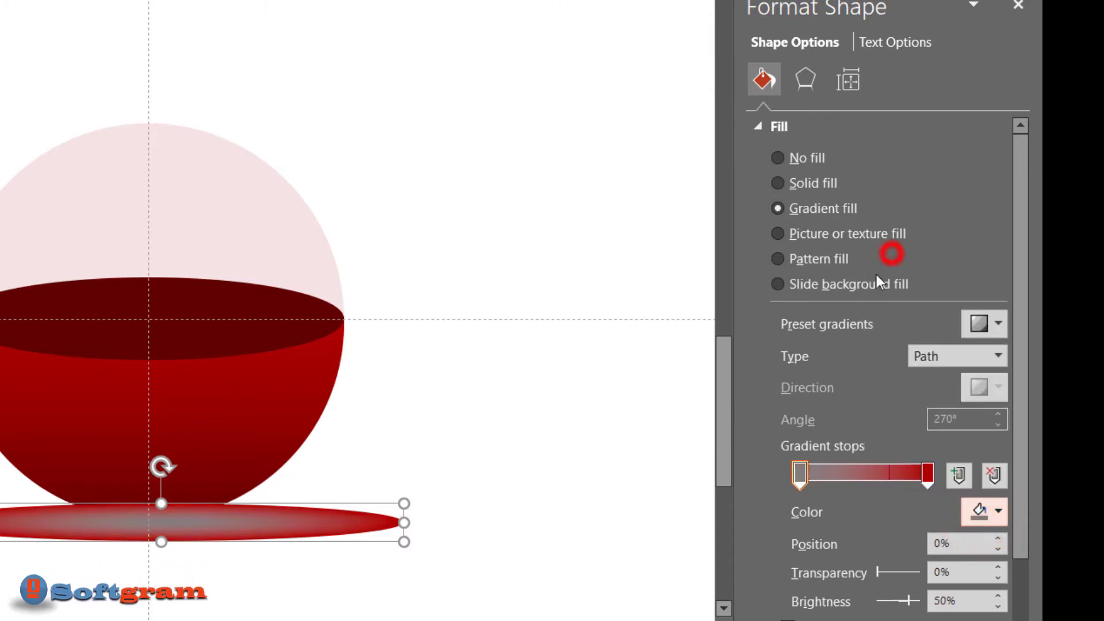
{"action": "left_click", "coordinate": [927, 474]}
{"action": "left_click", "coordinate": [976, 512]}
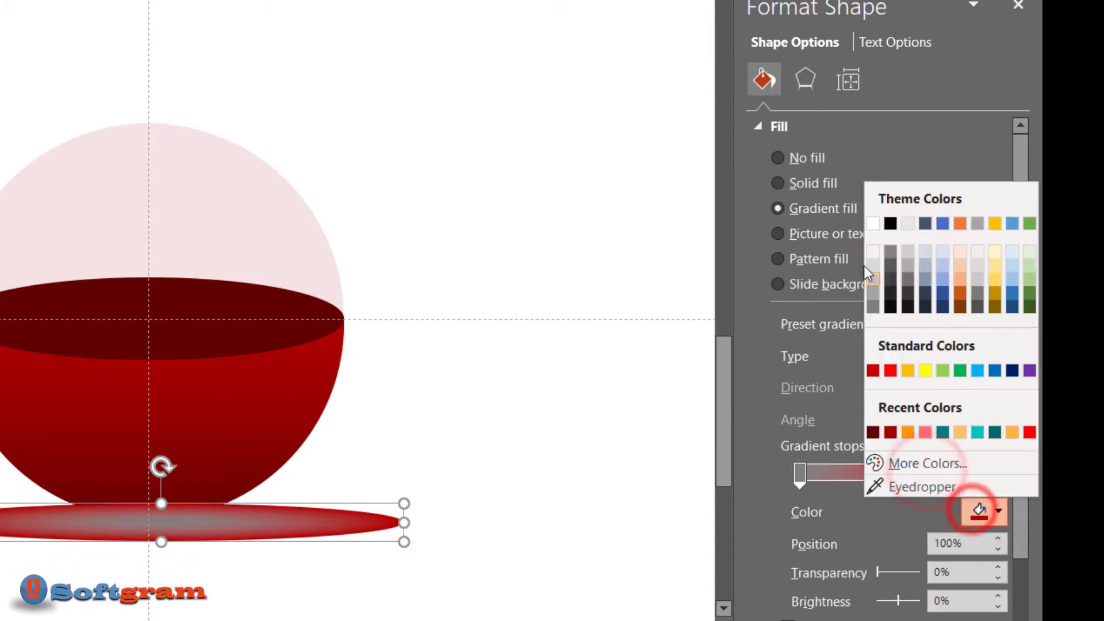
{"action": "left_click", "coordinate": [874, 247]}
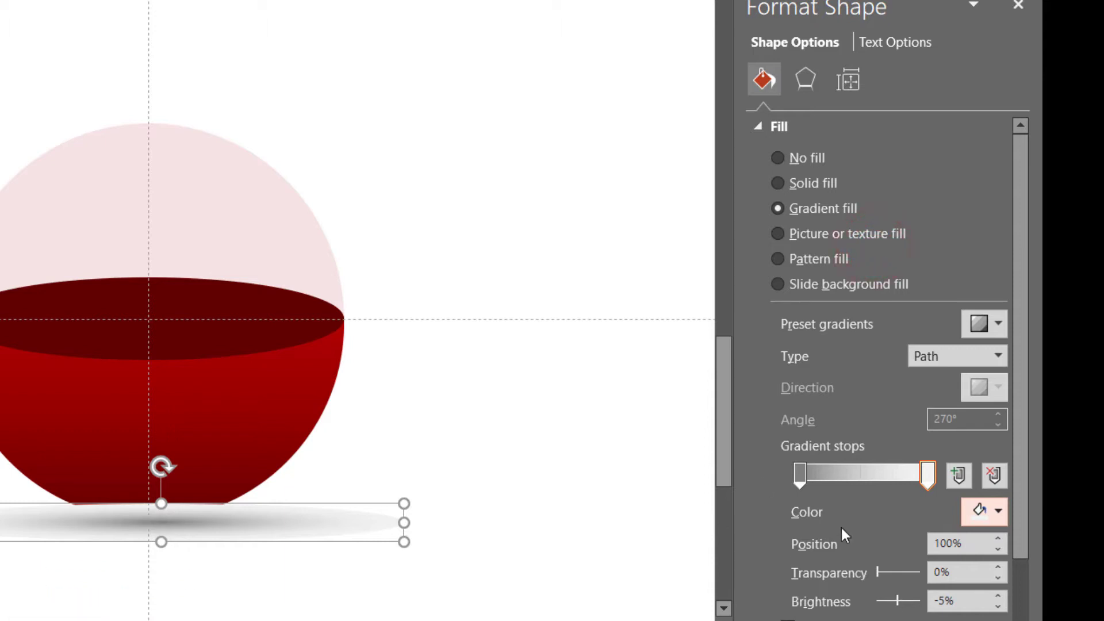
{"action": "left_click_drag", "start_coordinate": [798, 477], "coordinate": [821, 478]}
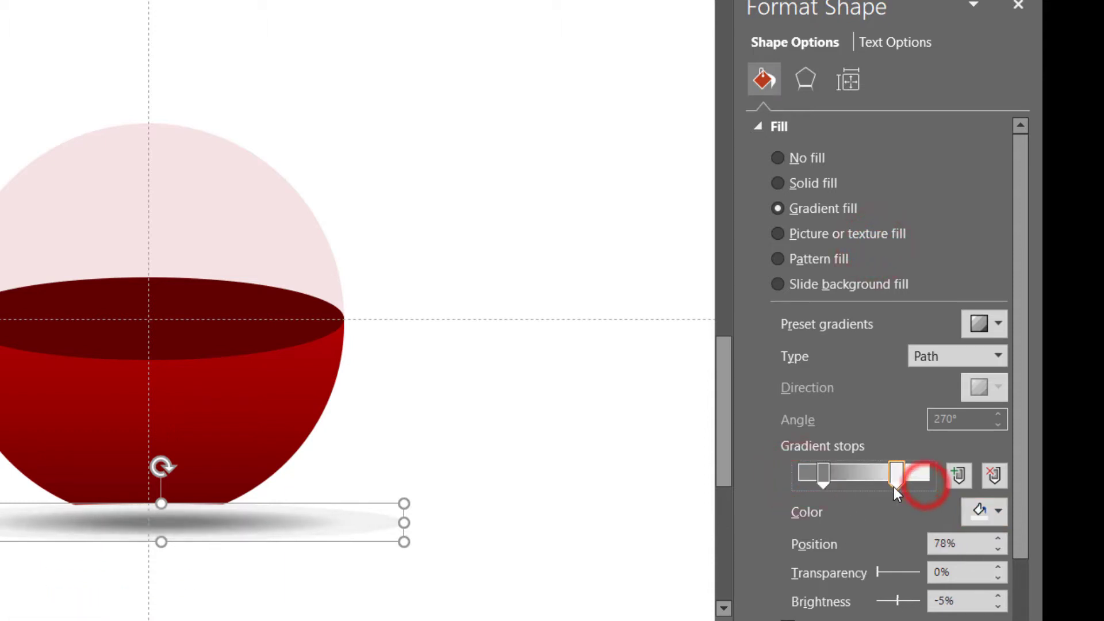
{"action": "left_click_drag", "start_coordinate": [923, 482], "coordinate": [868, 487]}
Send the shadow ellipse to the back and shrink it to sit under the sphere.
{"action": "right_click", "coordinate": [324, 523]}
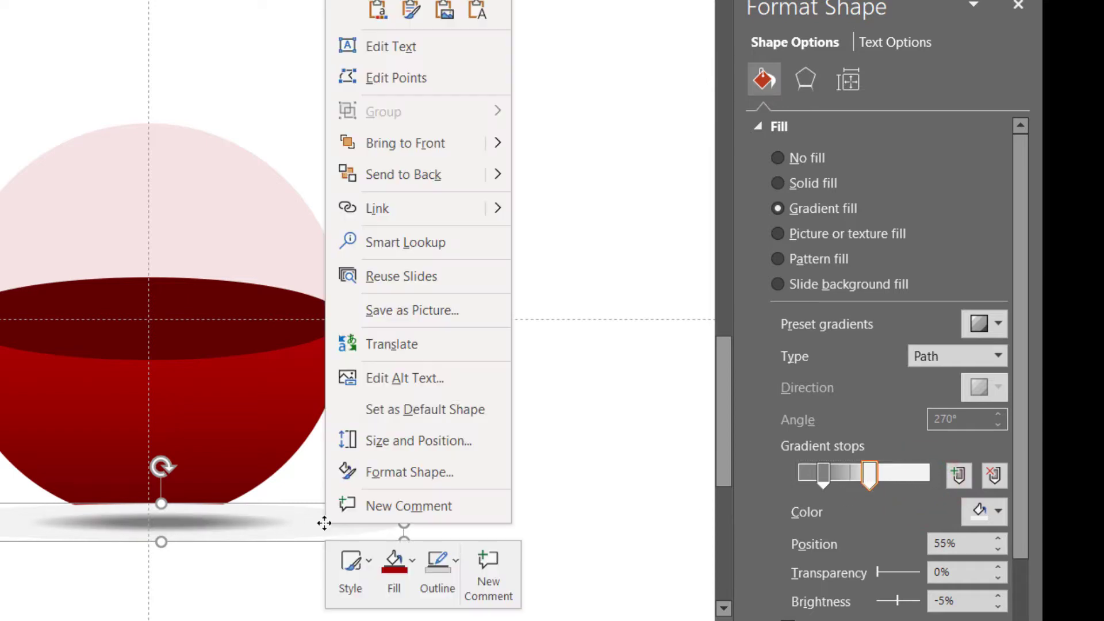
{"action": "left_click", "coordinate": [418, 184]}
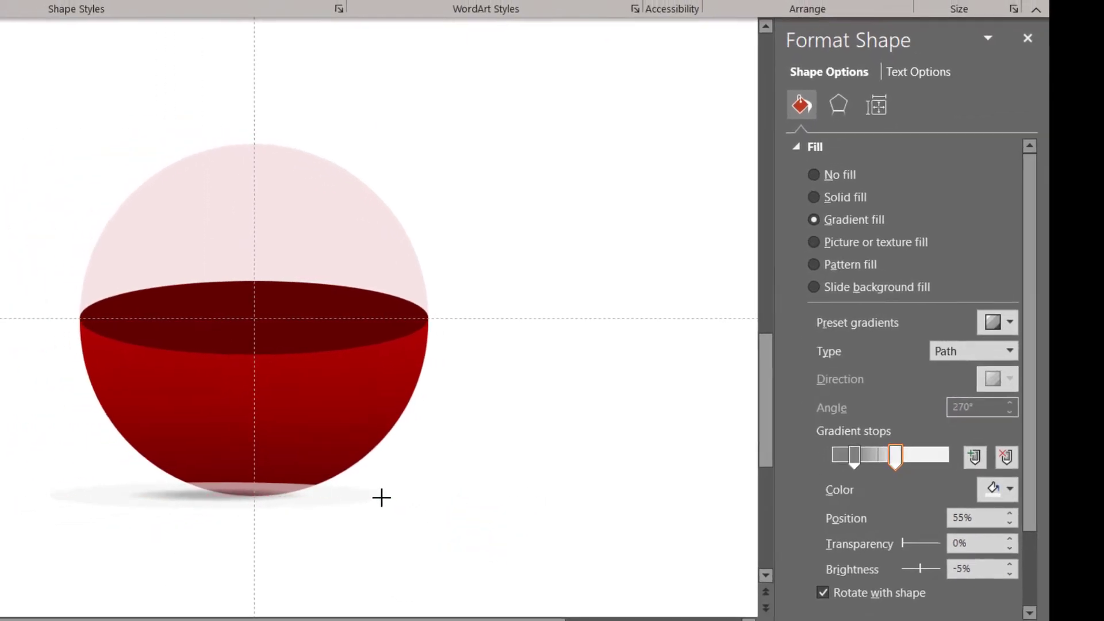
{"action": "mouse_move", "coordinate": [404, 543]}
{"action": "left_mouse_down"}
{"action": "mouse_move", "coordinate": [293, 533]}
{"action": "mouse_move", "coordinate": [341, 505]}
{"action": "left_mouse_up"}
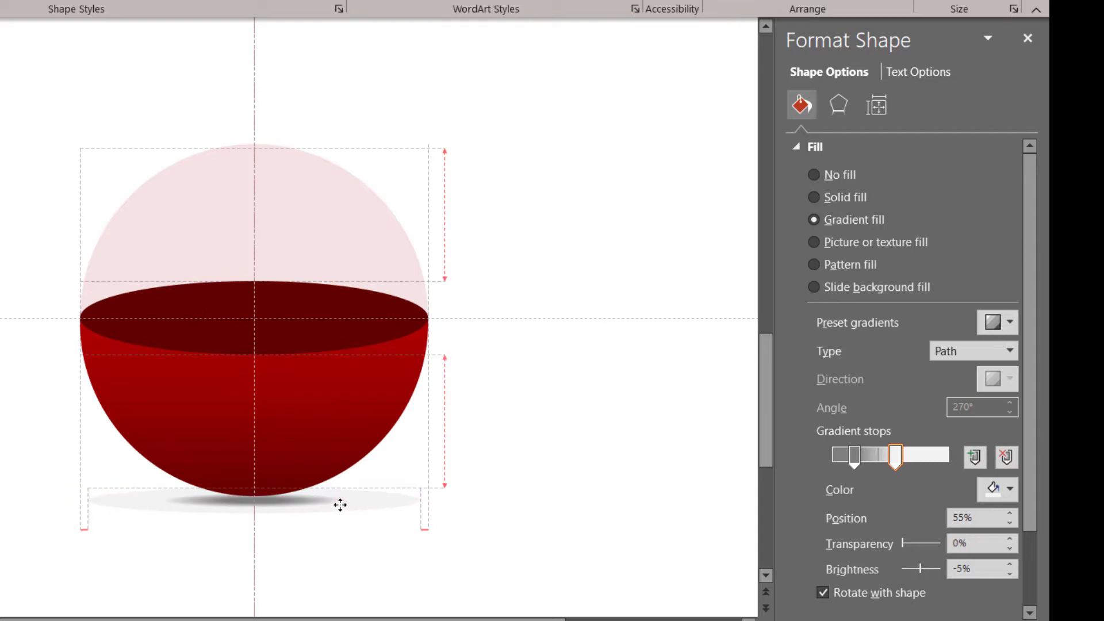
{"action": "left_click_drag", "start_coordinate": [341, 505], "coordinate": [340, 504]}
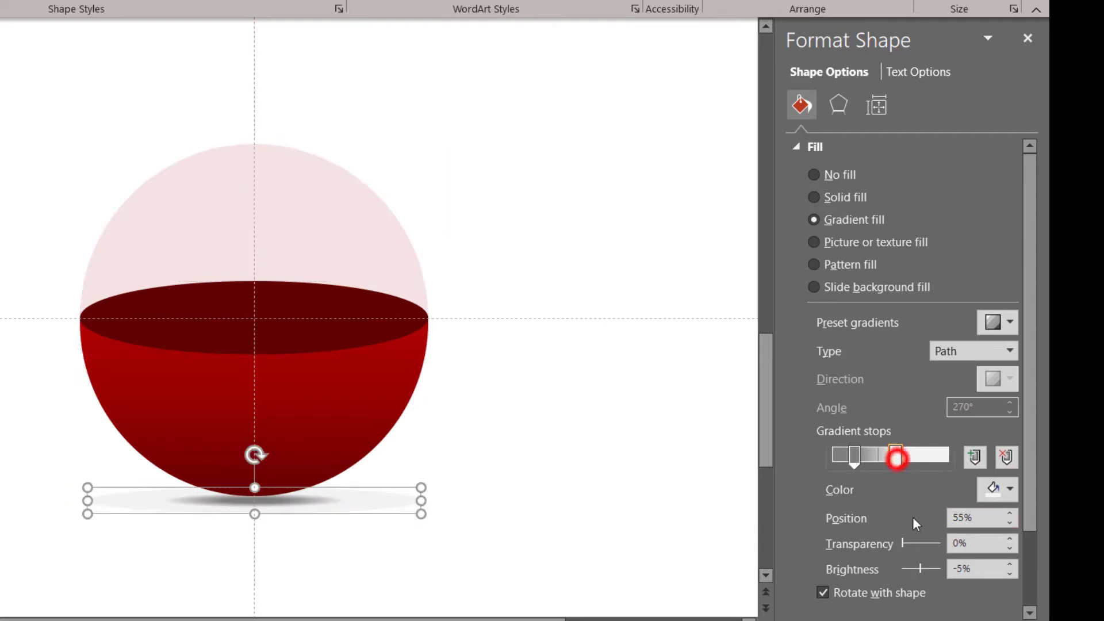
Fade the last stop to near-transparent and set the first stop to 13%, partly transparent.
{"action": "left_click_drag", "start_coordinate": [901, 542], "coordinate": [931, 546]}
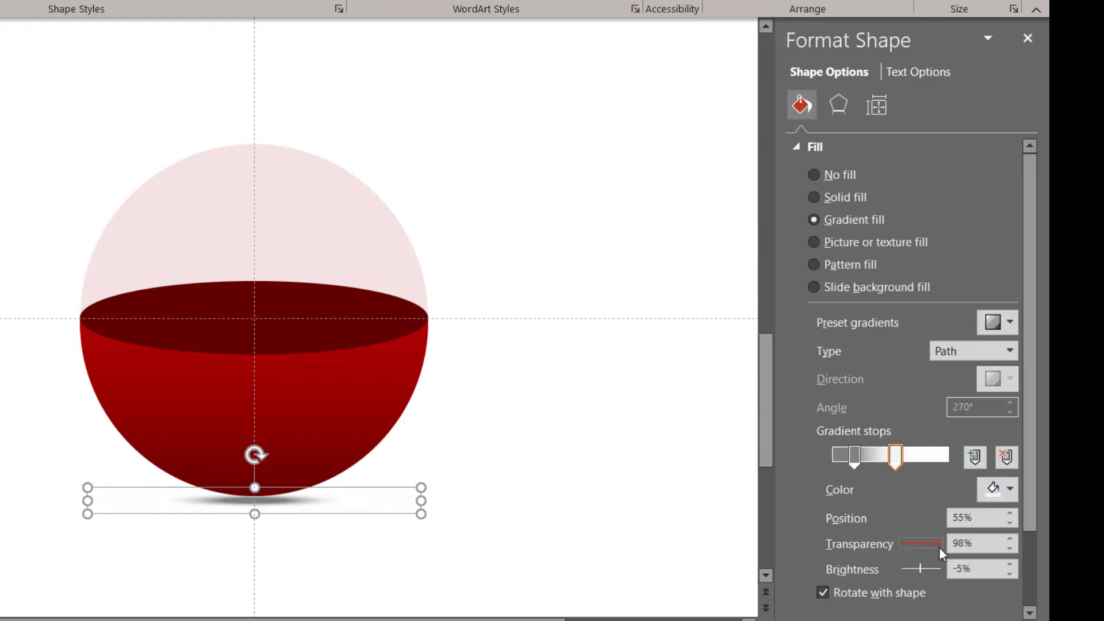
{"action": "left_click_drag", "start_coordinate": [854, 464], "coordinate": [847, 463]}
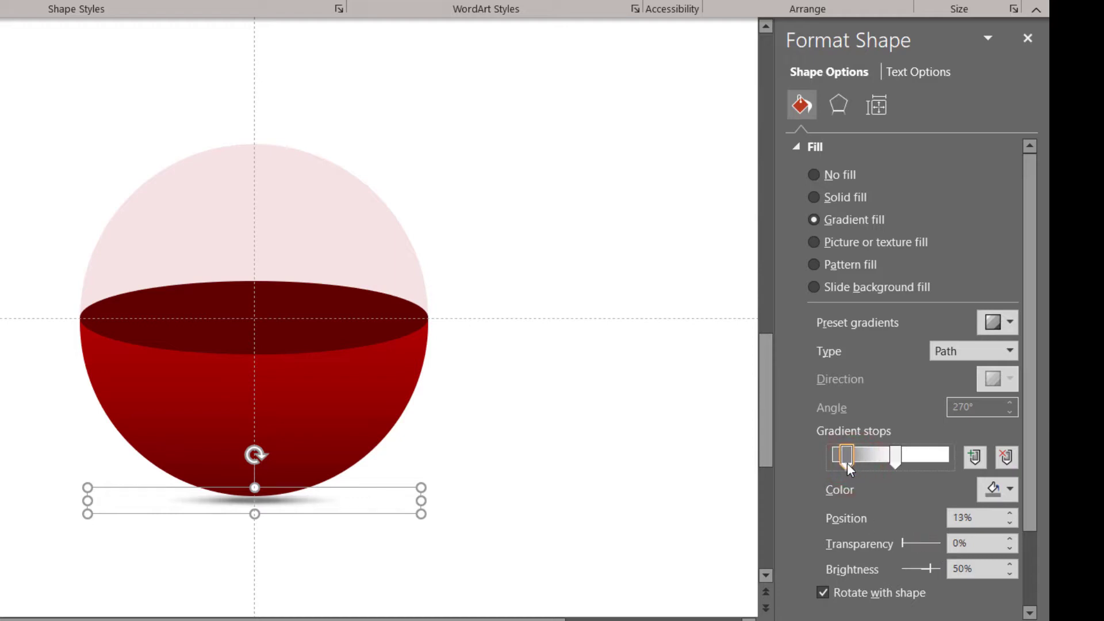
{"action": "left_click_drag", "start_coordinate": [903, 544], "coordinate": [909, 539]}
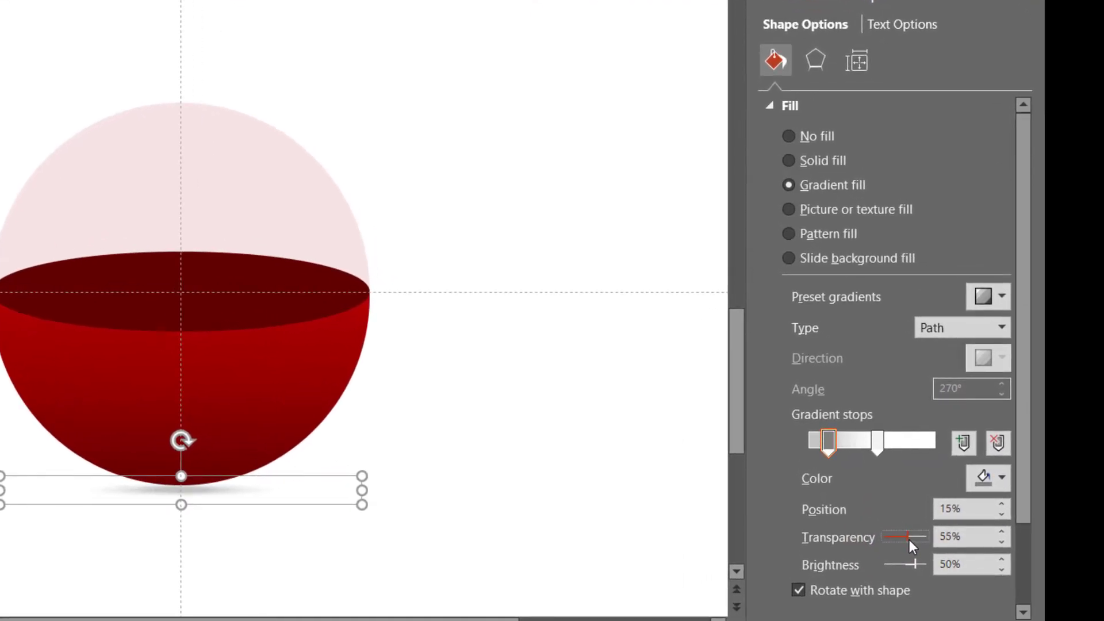
{"action": "left_click", "coordinate": [459, 543]}
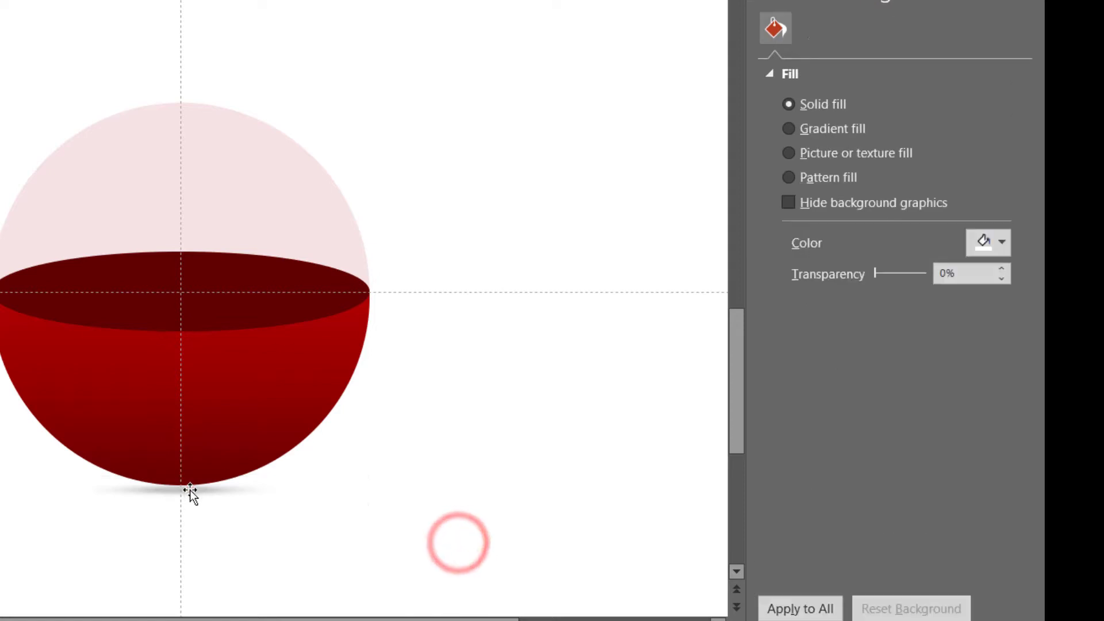
Nudge the shadow ellipse right so it sits centred beneath the sphere.
{"action": "left_click", "coordinate": [190, 490]}
{"action": "left_click_drag", "start_coordinate": [209, 496], "coordinate": [219, 498]}
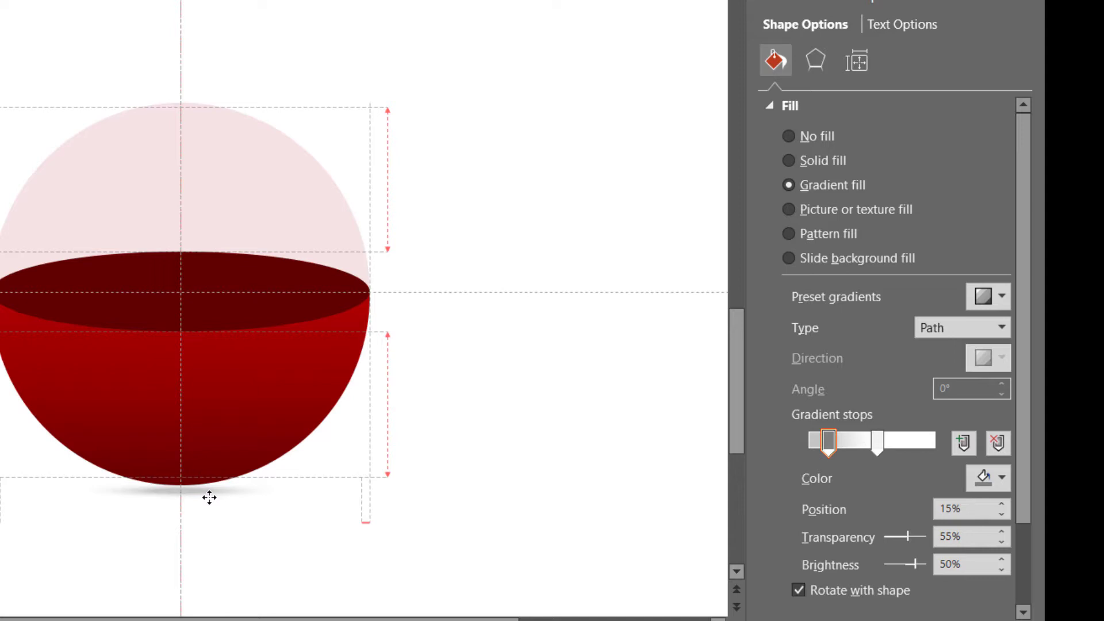
{"action": "left_click_drag", "start_coordinate": [210, 497], "coordinate": [211, 497]}
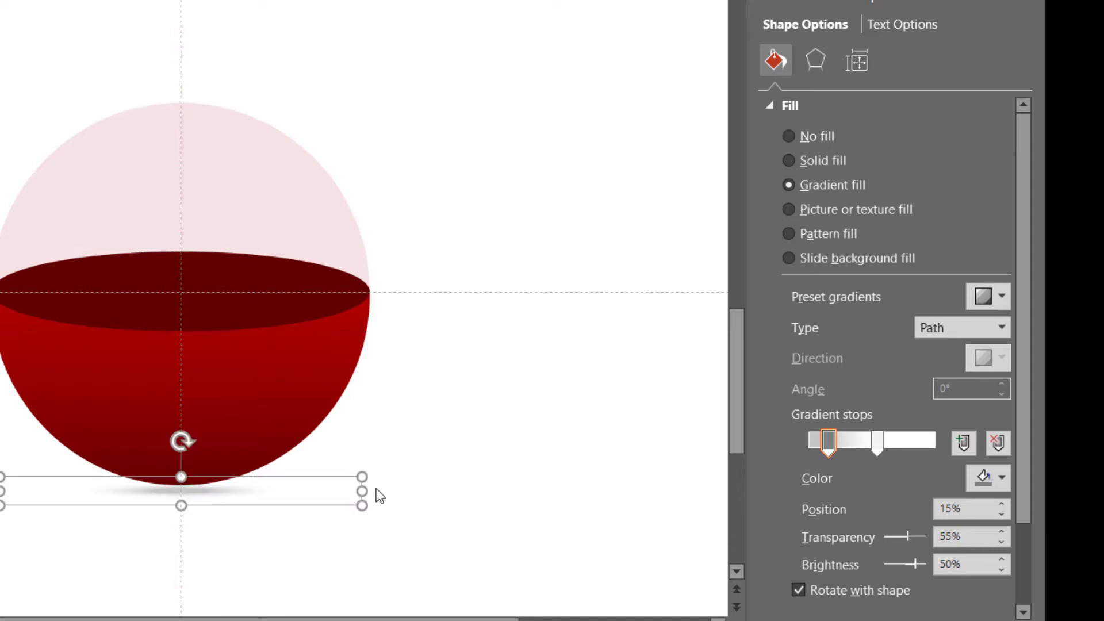
{"action": "left_click", "coordinate": [517, 509]}
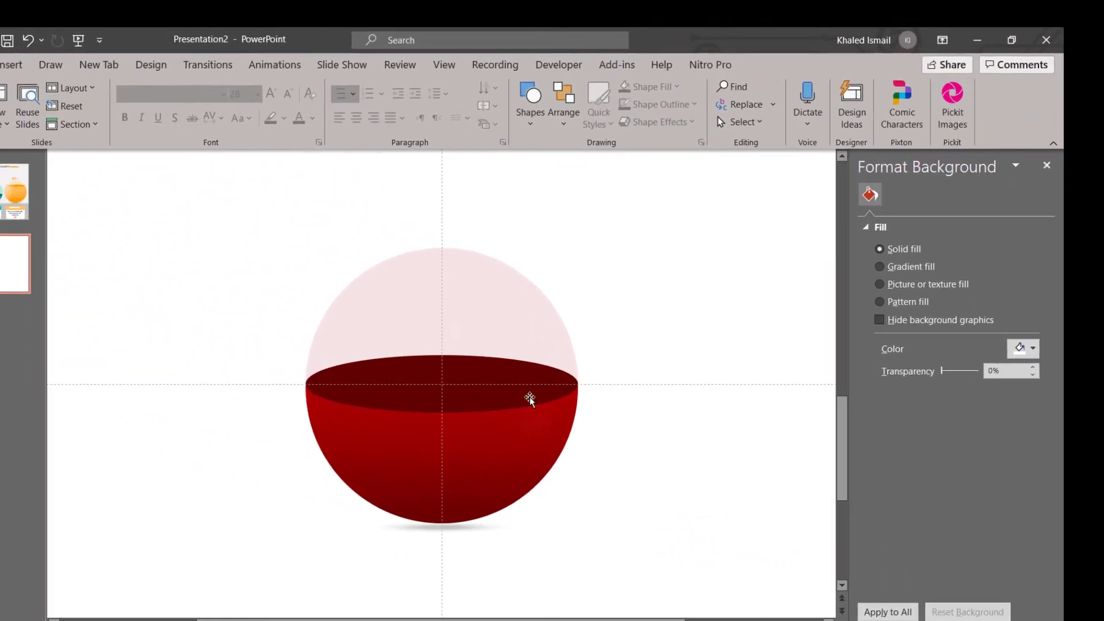
Group the dark top ellipse and red bowl into one liquid object.
{"action": "left_click", "coordinate": [529, 393]}
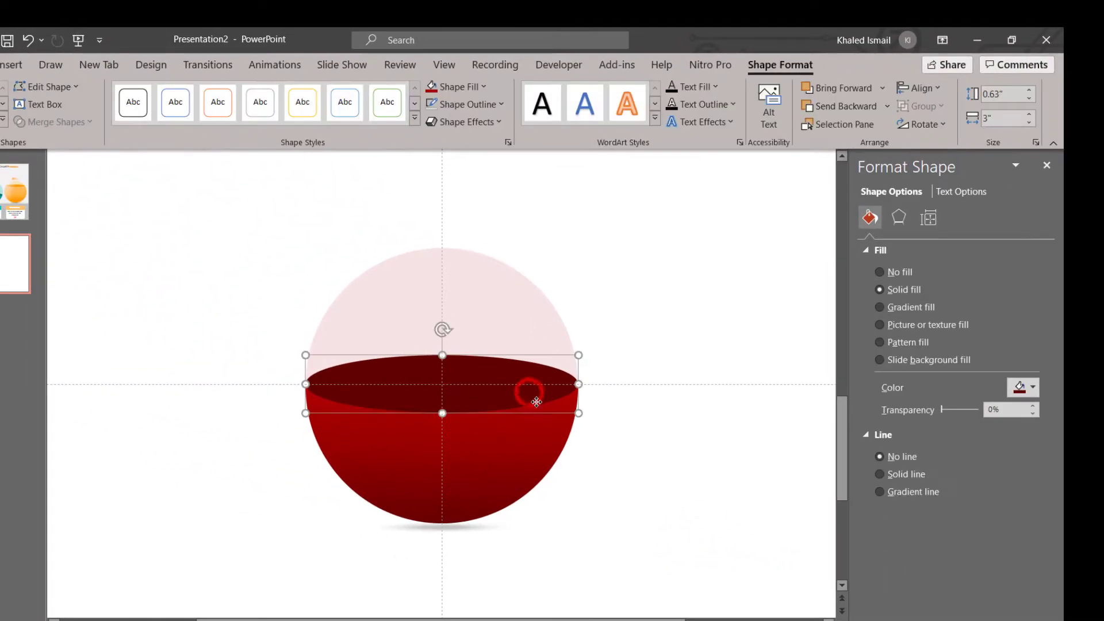
{"action": "left_click", "coordinate": [516, 455], "text": "shift"}
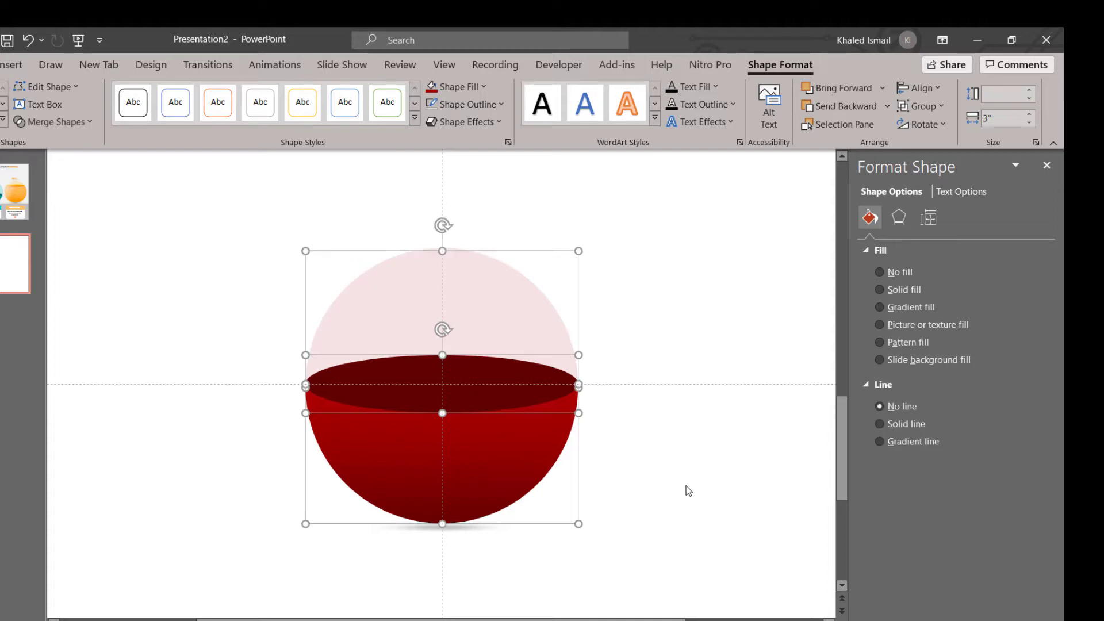
{"action": "left_click", "coordinate": [644, 481]}
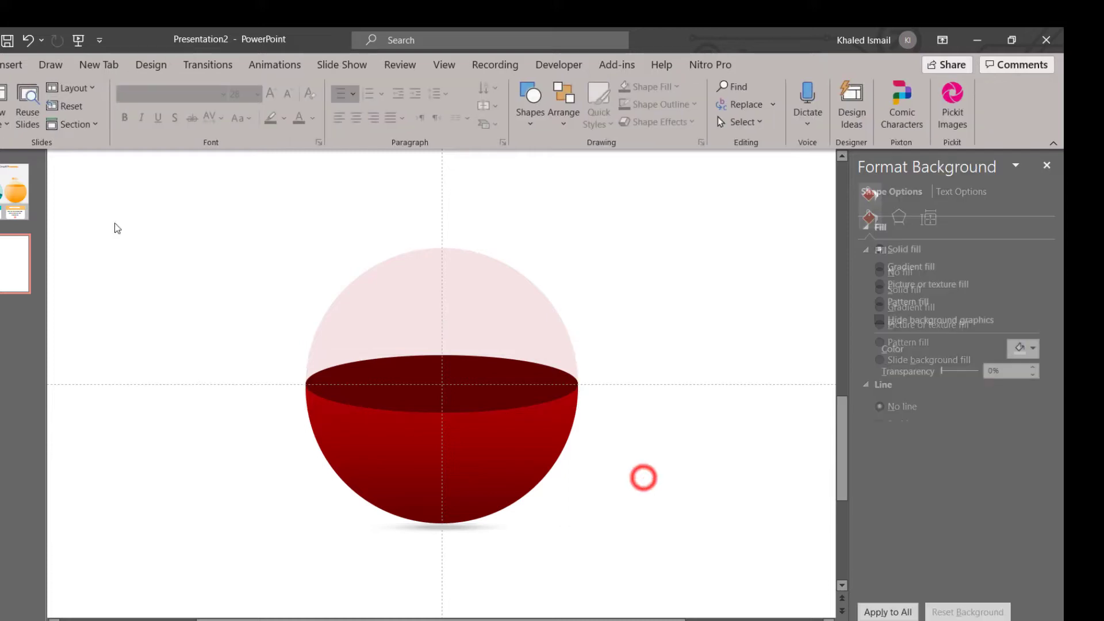
{"action": "mouse_move", "coordinate": [202, 214]}
{"action": "left_mouse_down"}
{"action": "mouse_move", "coordinate": [671, 374]}
{"action": "mouse_move", "coordinate": [703, 588]}
{"action": "left_mouse_up"}
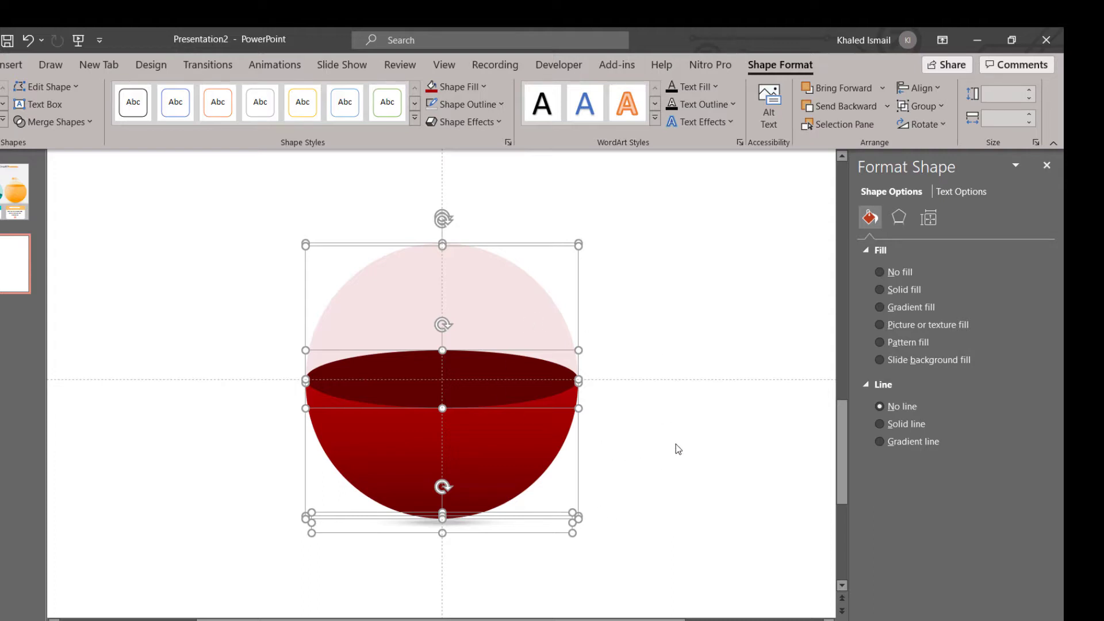
{"action": "left_click", "coordinate": [661, 444]}
{"action": "left_click", "coordinate": [522, 385]}
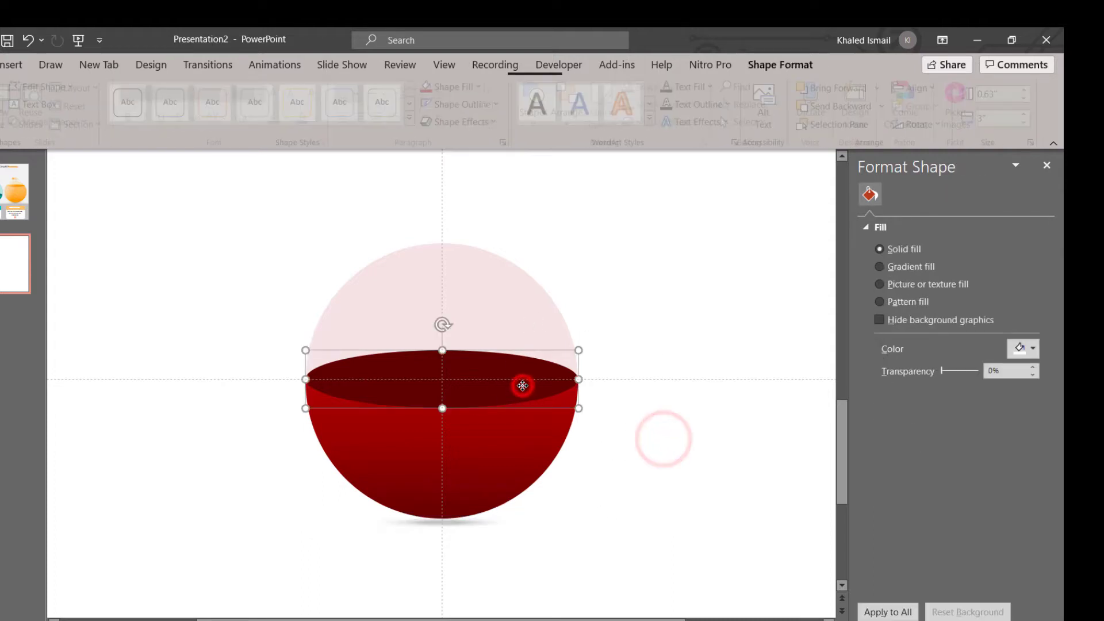
{"action": "left_click", "coordinate": [540, 432], "text": "ctrl"}
{"action": "key", "text": "ctrl+g"}
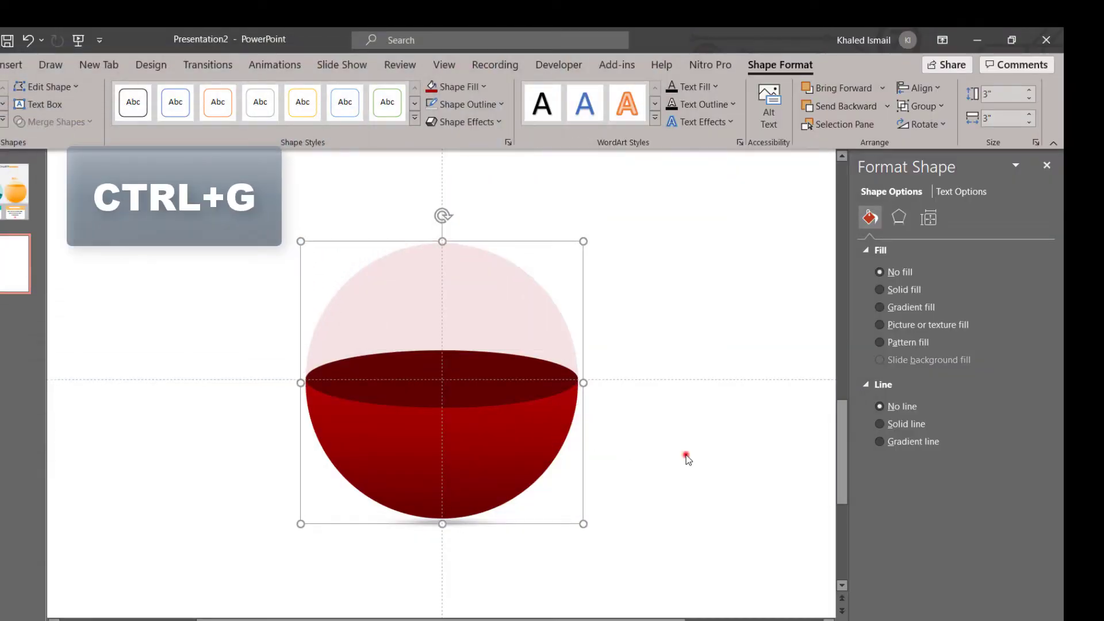
Move the grouped red liquid up into the translucent pink sphere.
{"action": "left_click", "coordinate": [687, 459]}
{"action": "left_click", "coordinate": [510, 444]}
{"action": "mouse_move", "coordinate": [503, 445]}
{"action": "left_mouse_down"}
{"action": "mouse_move", "coordinate": [503, 432]}
{"action": "mouse_move", "coordinate": [505, 442]}
{"action": "left_mouse_up"}
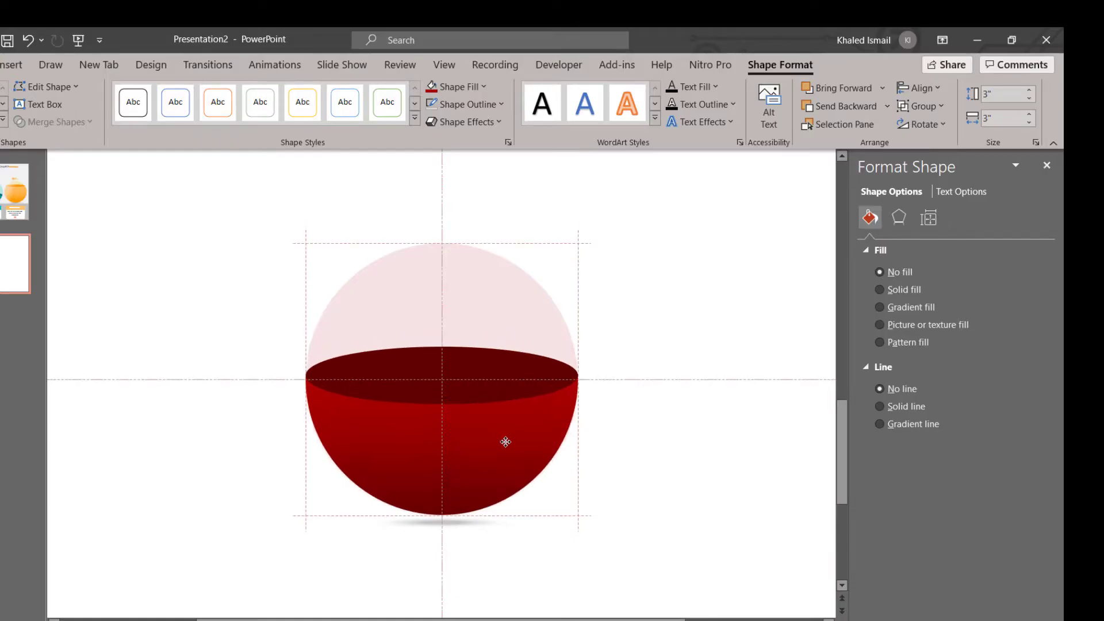
{"action": "left_click", "coordinate": [717, 483]}
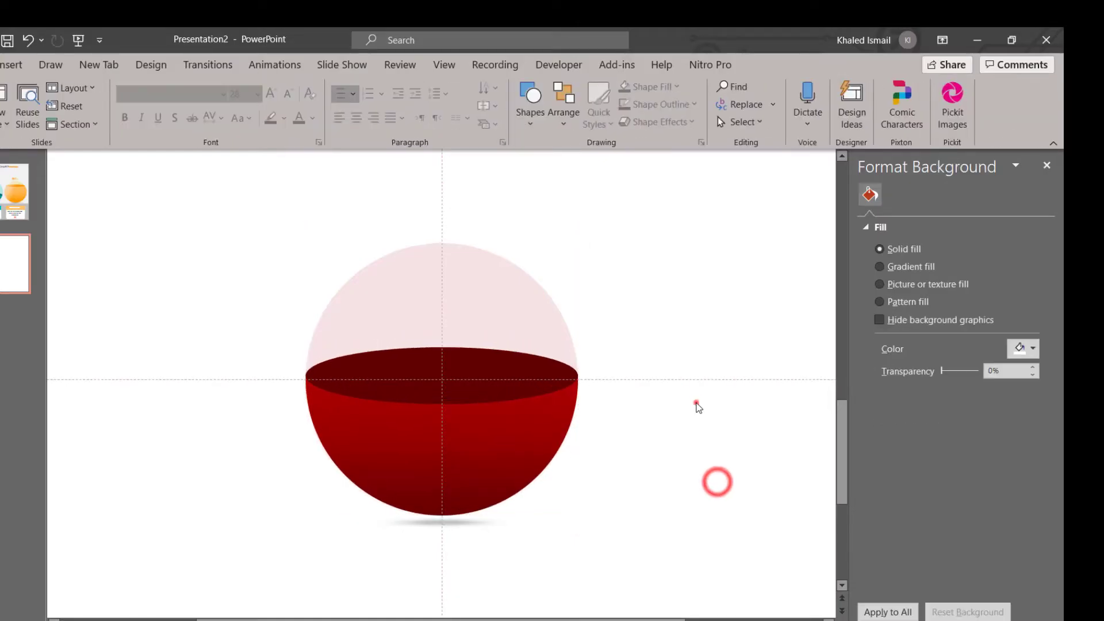
{"action": "left_click", "coordinate": [696, 403]}
Centre the 2.87" × 0.22" grey shadow ellipse just beneath the sphere's base.
{"action": "left_click", "coordinate": [457, 295]}
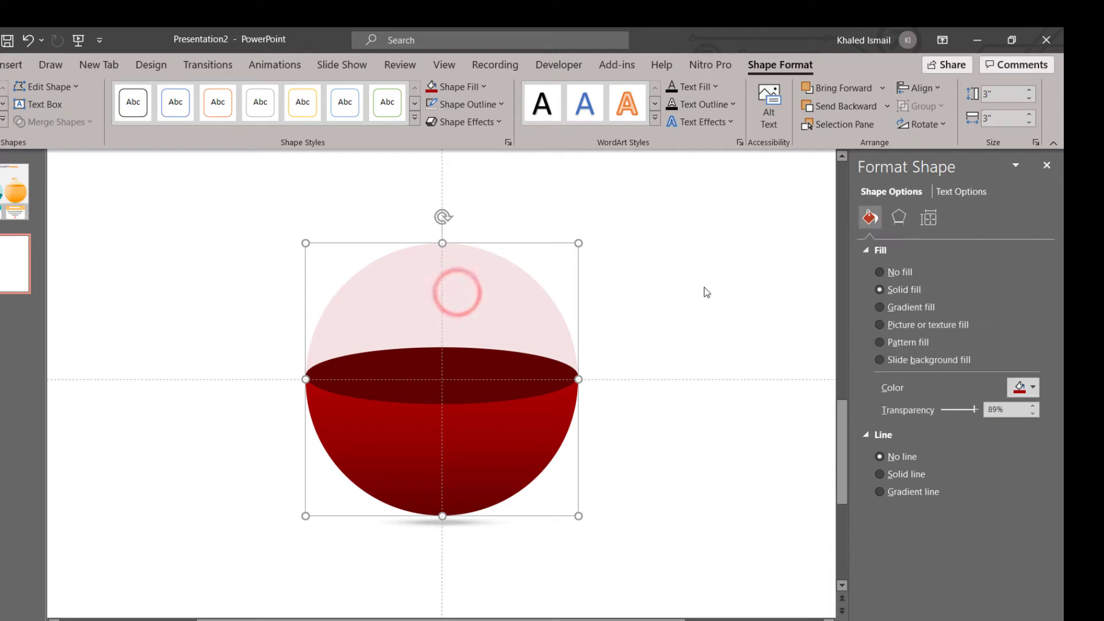
{"action": "left_click", "coordinate": [699, 292]}
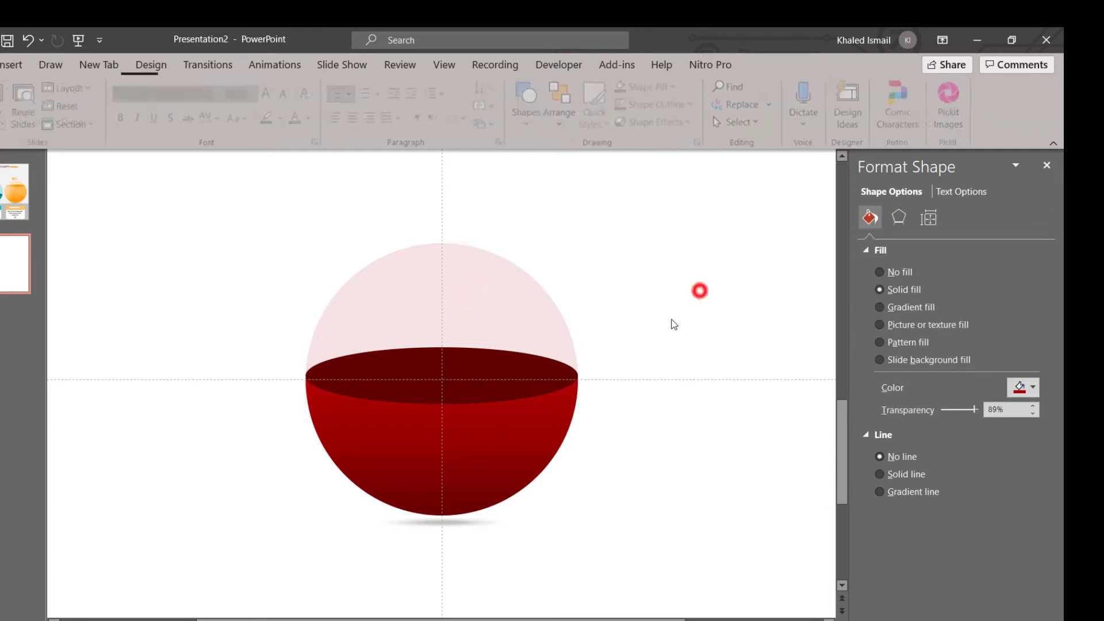
{"action": "left_click", "coordinate": [467, 523]}
{"action": "left_click_drag", "start_coordinate": [466, 525], "coordinate": [466, 524]}
{"action": "left_click", "coordinate": [614, 532]}
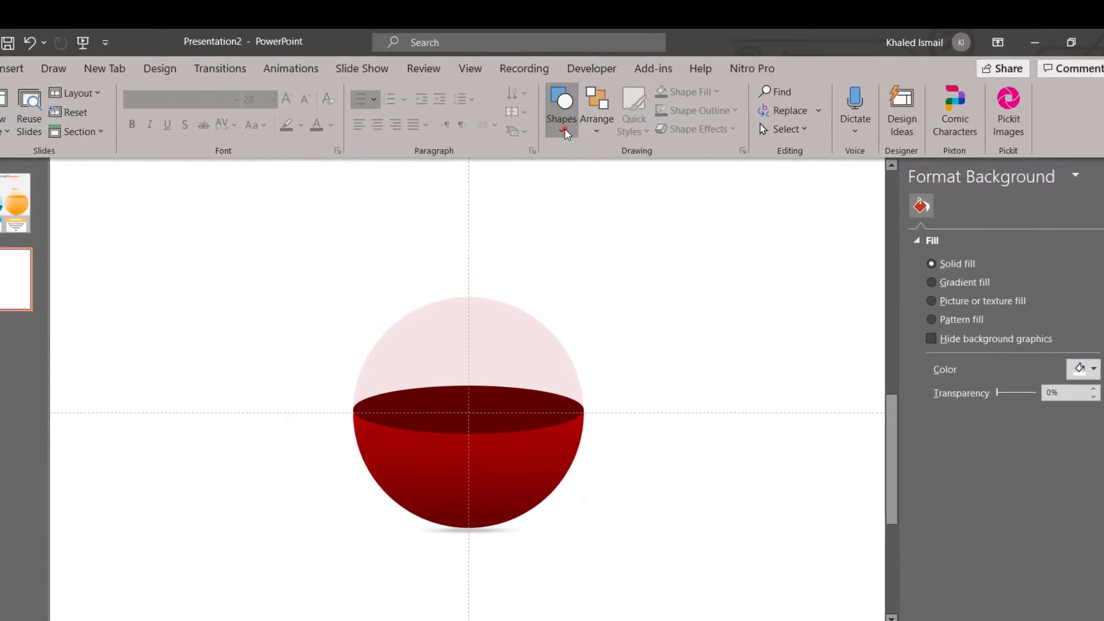
{"action": "left_click", "coordinate": [564, 132]}
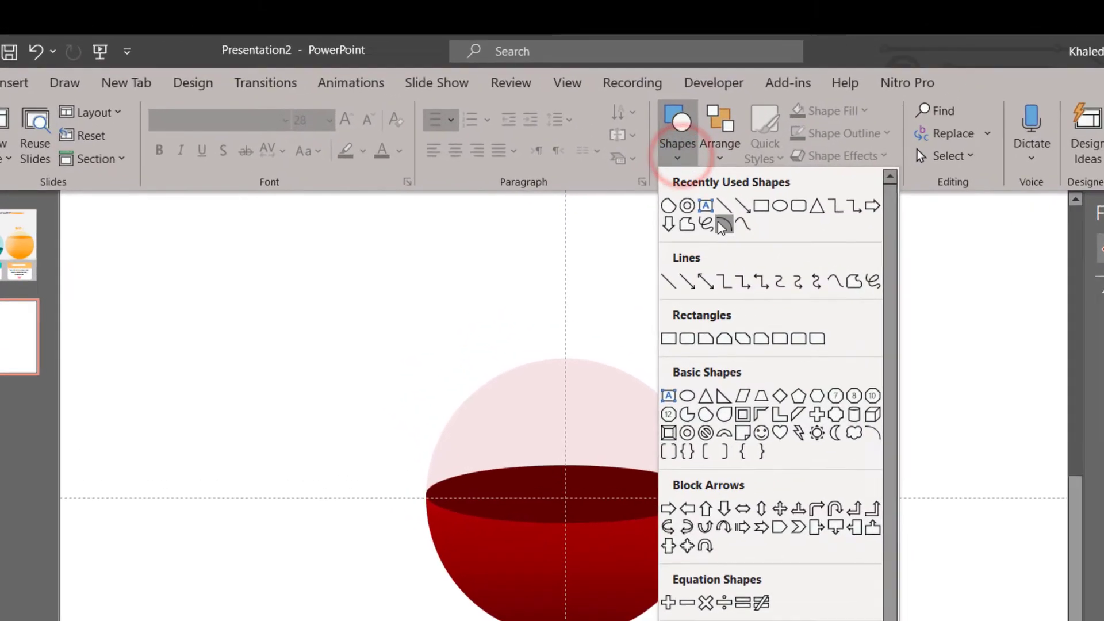
Draw a rounded rectangle below the sphere and move it underneath.
{"action": "left_click", "coordinate": [587, 175]}
{"action": "left_click", "coordinate": [687, 158]}
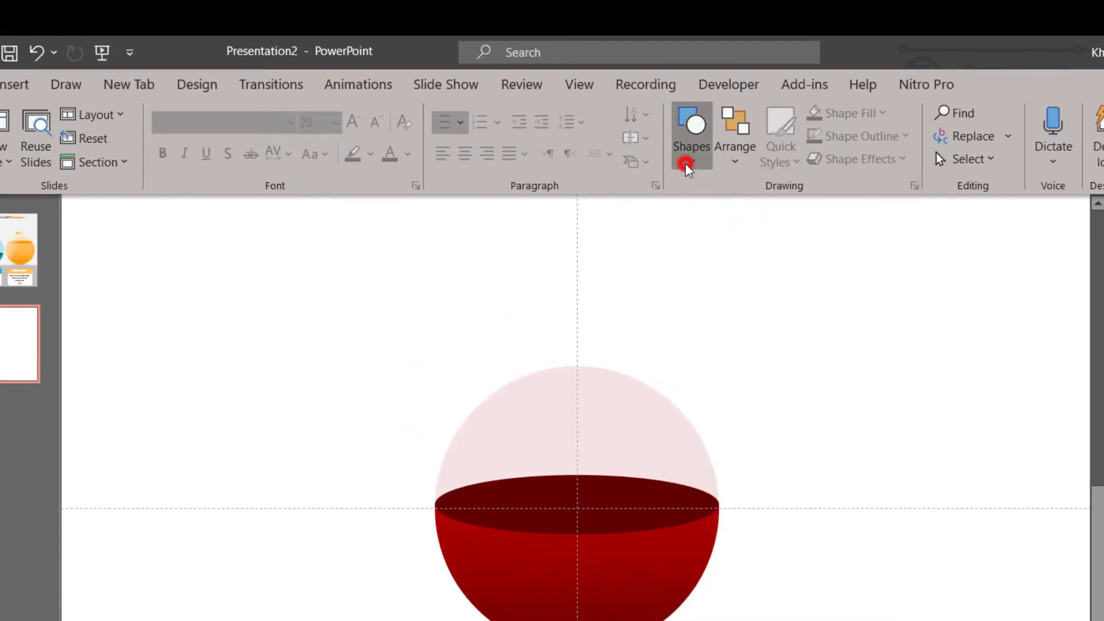
{"action": "left_click", "coordinate": [799, 211]}
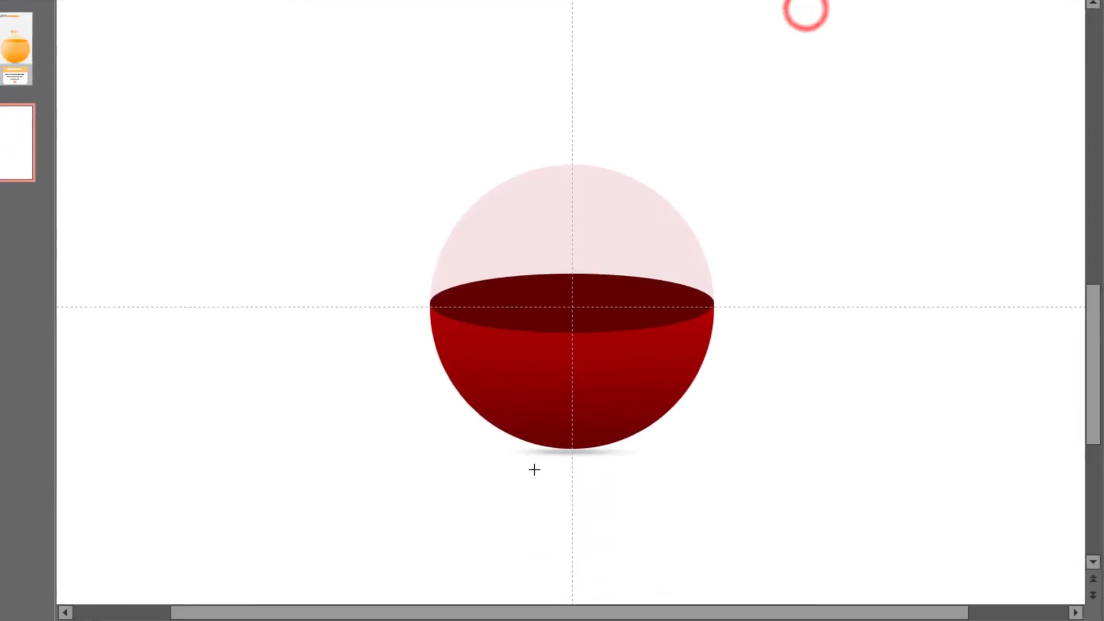
{"action": "mouse_move", "coordinate": [484, 464]}
{"action": "left_mouse_down"}
{"action": "mouse_move", "coordinate": [669, 588]}
{"action": "mouse_move", "coordinate": [692, 580]}
{"action": "left_mouse_up"}
{"action": "scroll", "coordinate": [728, 543], "scroll_direction": "down", "scroll_amount": 2, "text": "ctrl"}
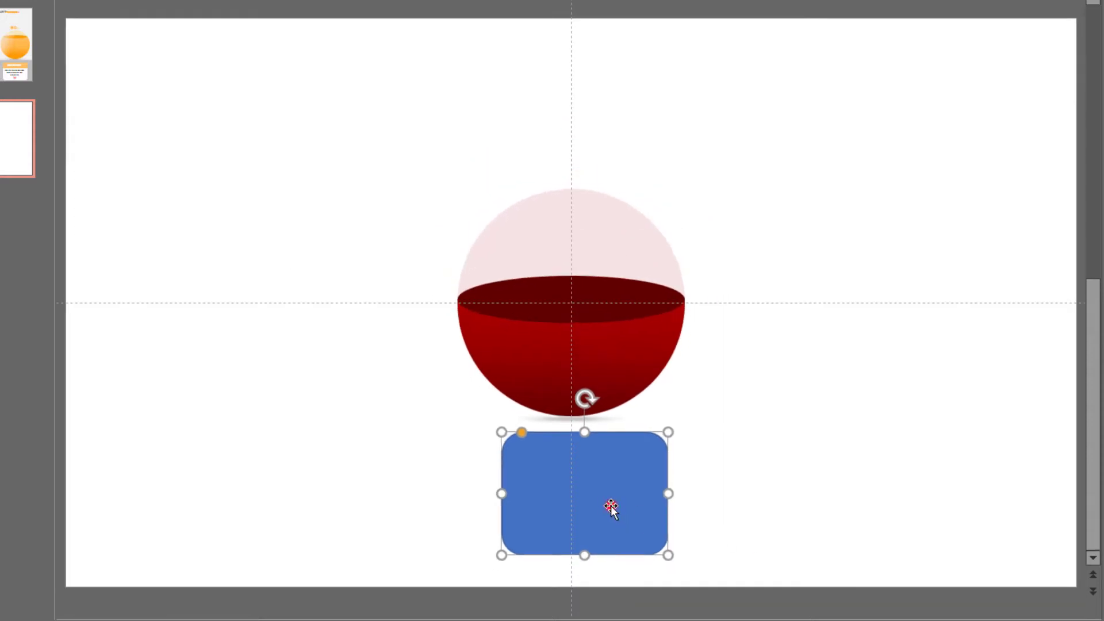
{"action": "left_click_drag", "start_coordinate": [611, 507], "coordinate": [598, 502]}
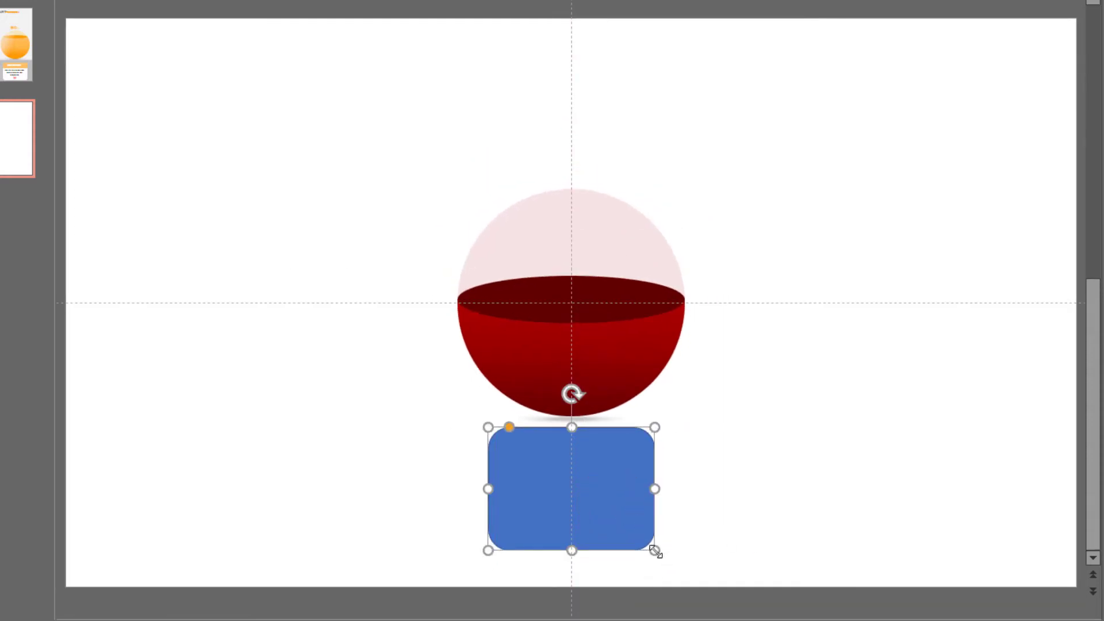
Resize the rectangle to 1.87" × 2.73", flatten its corners, centre it, and fill it white.
{"action": "left_click_drag", "start_coordinate": [655, 550], "coordinate": [681, 569]}
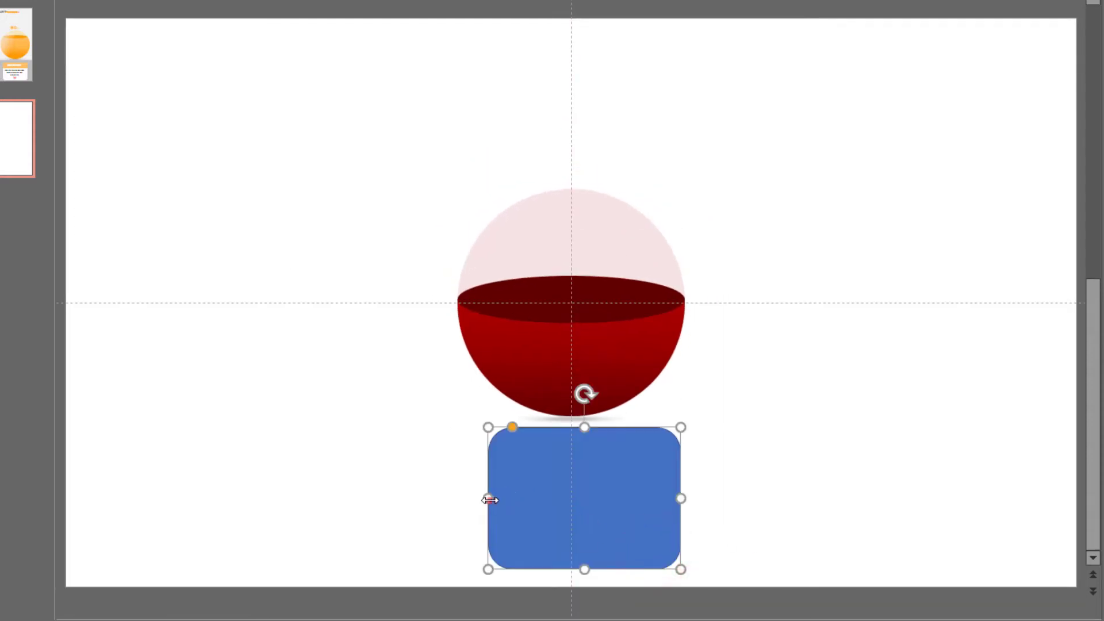
{"action": "left_click_drag", "start_coordinate": [489, 500], "coordinate": [483, 501]}
{"action": "left_click_drag", "start_coordinate": [506, 428], "coordinate": [533, 453]}
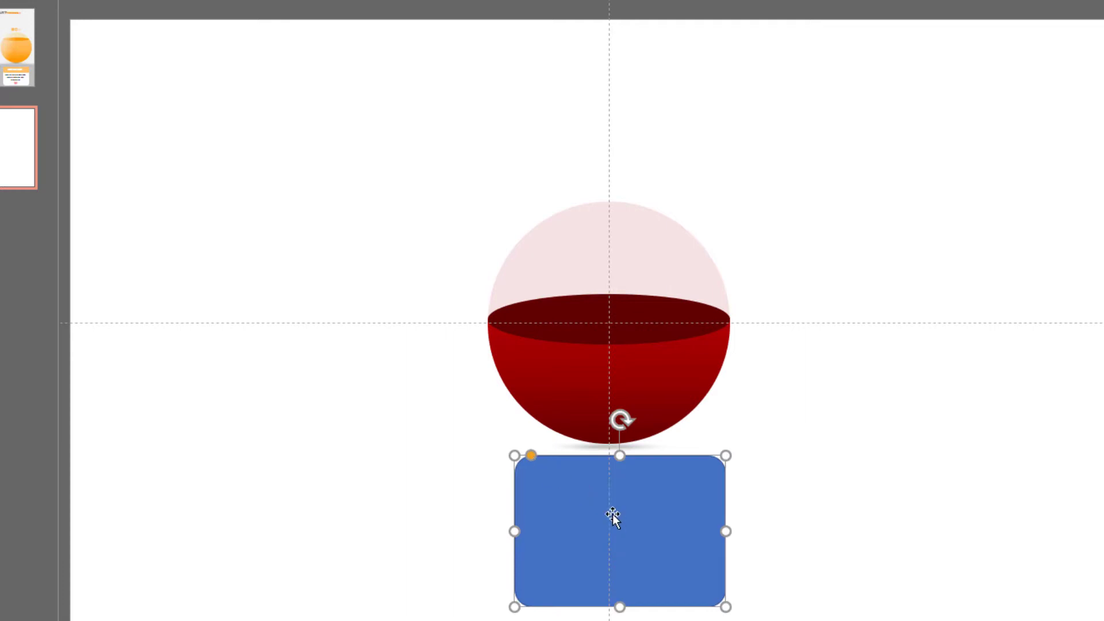
{"action": "mouse_move", "coordinate": [683, 533]}
{"action": "left_mouse_down"}
{"action": "mouse_move", "coordinate": [667, 530]}
{"action": "mouse_move", "coordinate": [724, 534]}
{"action": "mouse_move", "coordinate": [671, 527]}
{"action": "mouse_move", "coordinate": [714, 528]}
{"action": "mouse_move", "coordinate": [683, 528]}
{"action": "left_mouse_up"}
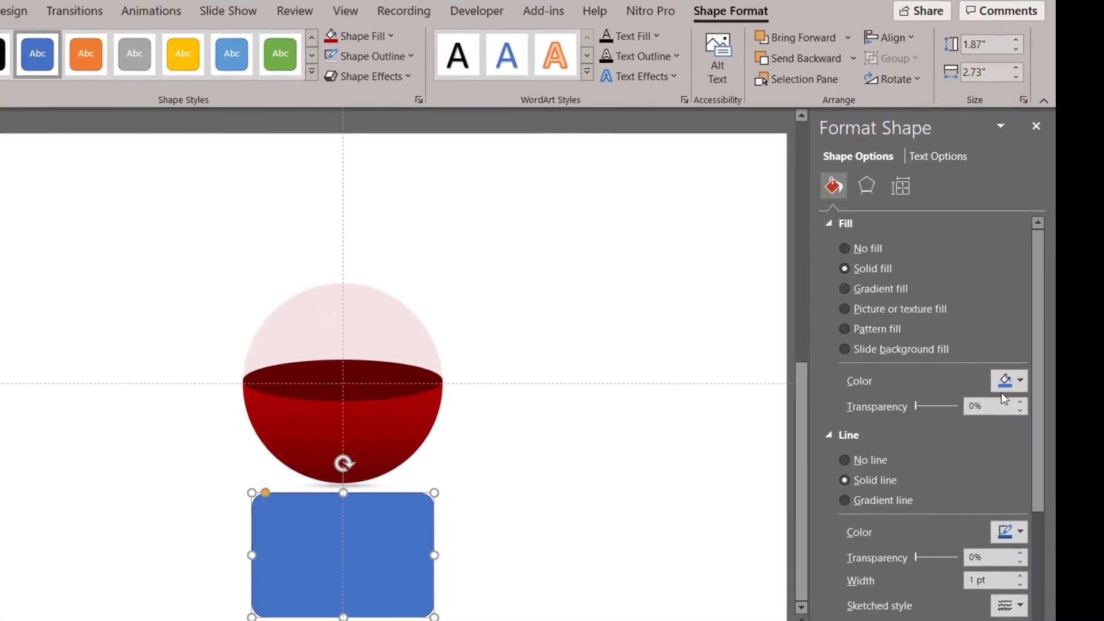
{"action": "left_click", "coordinate": [1000, 379]}
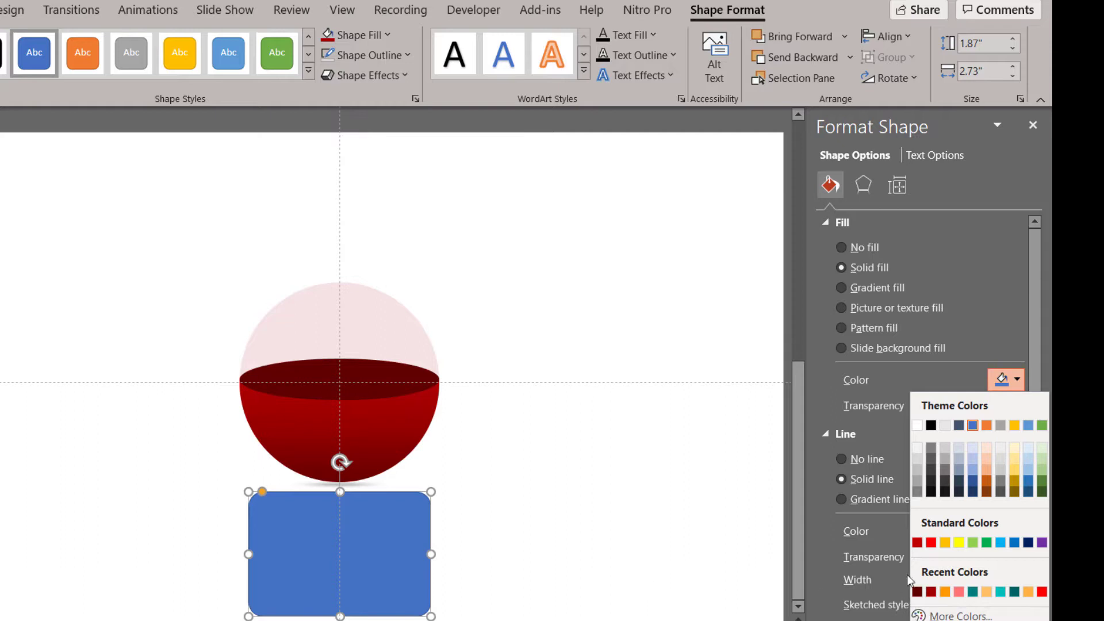
{"action": "left_click", "coordinate": [922, 426]}
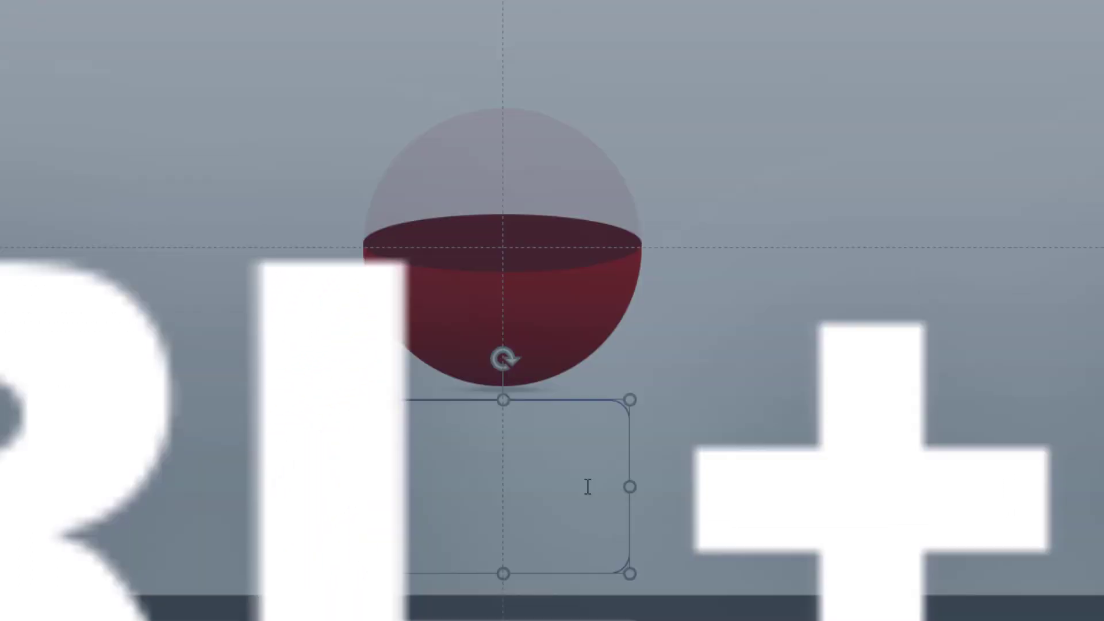
Duplicate the white rectangle, shrink the copy into a top strip, and fill it pink.
{"action": "key", "text": "ctrl+d"}
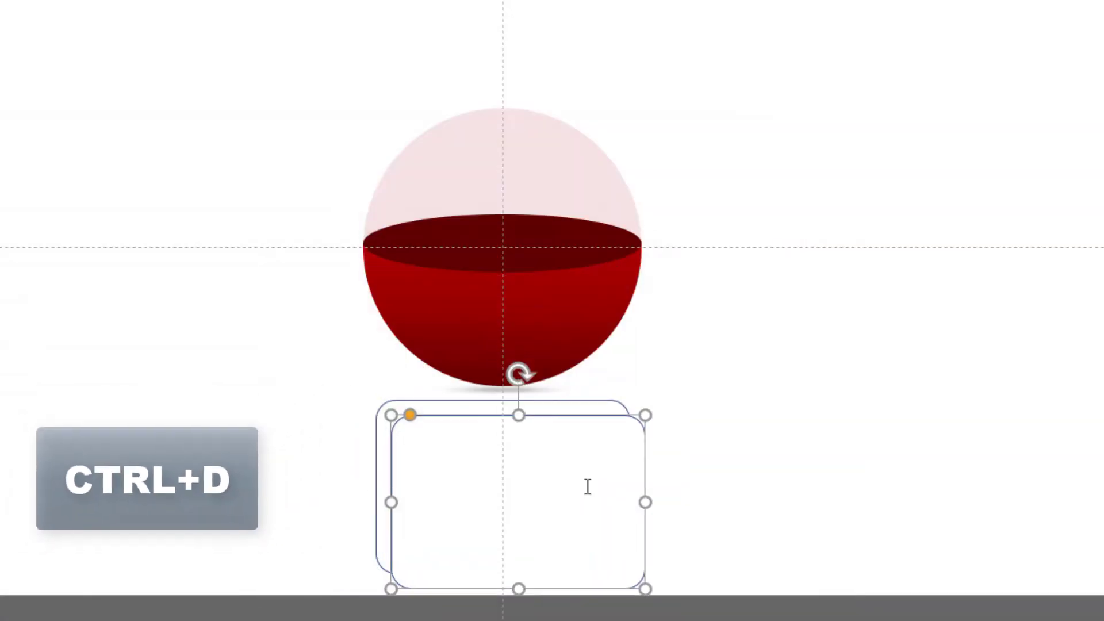
{"action": "left_click_drag", "start_coordinate": [570, 518], "coordinate": [554, 498]}
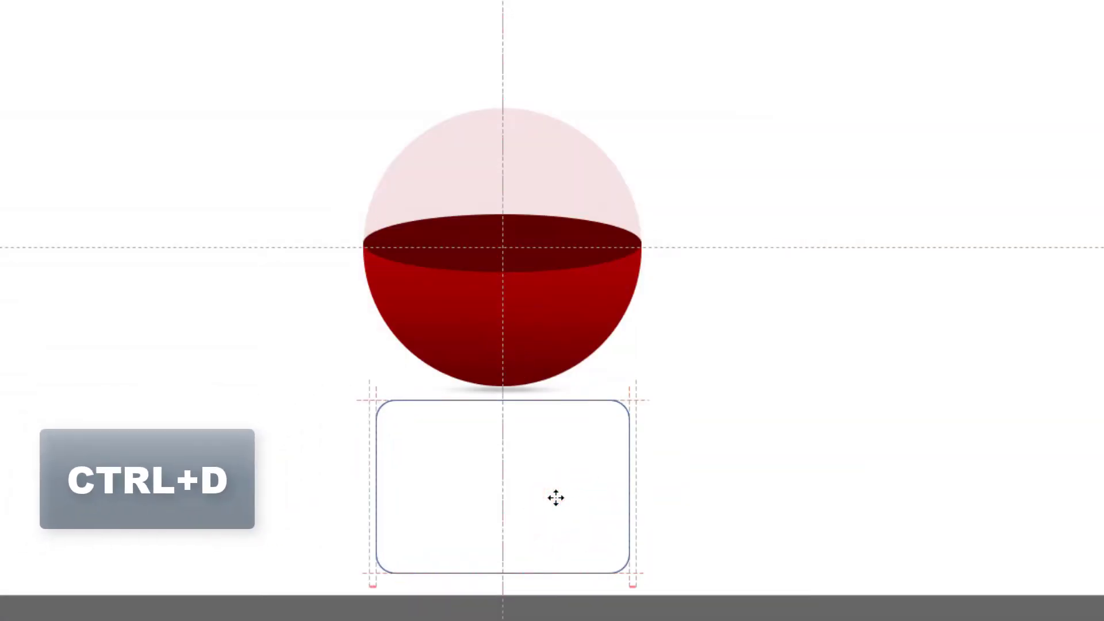
{"action": "left_click_drag", "start_coordinate": [501, 572], "coordinate": [503, 450]}
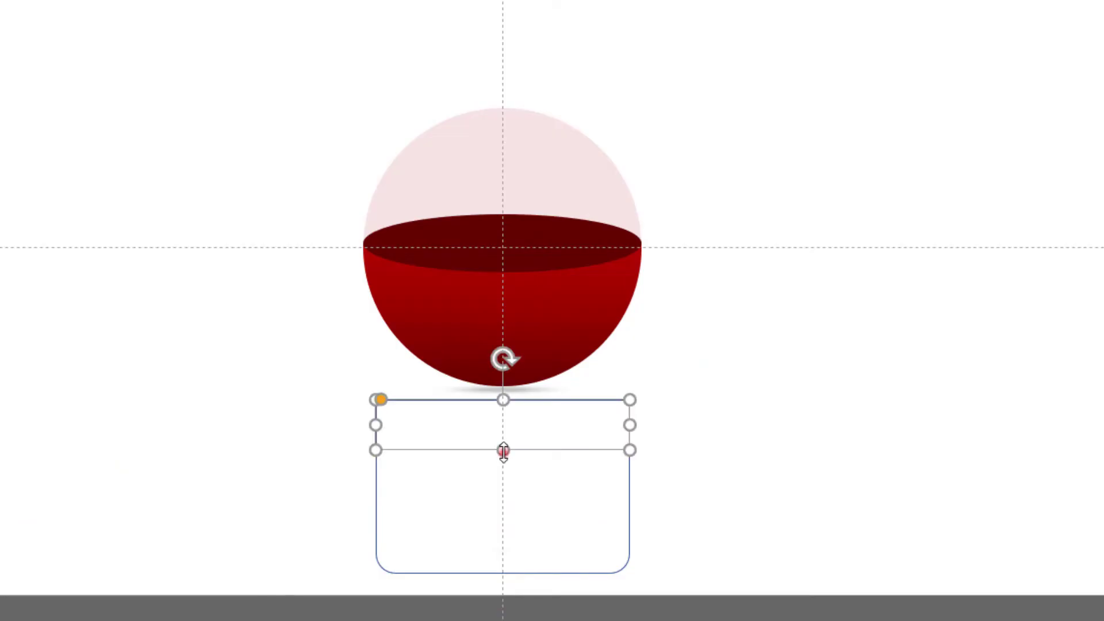
{"action": "left_click", "coordinate": [577, 536]}
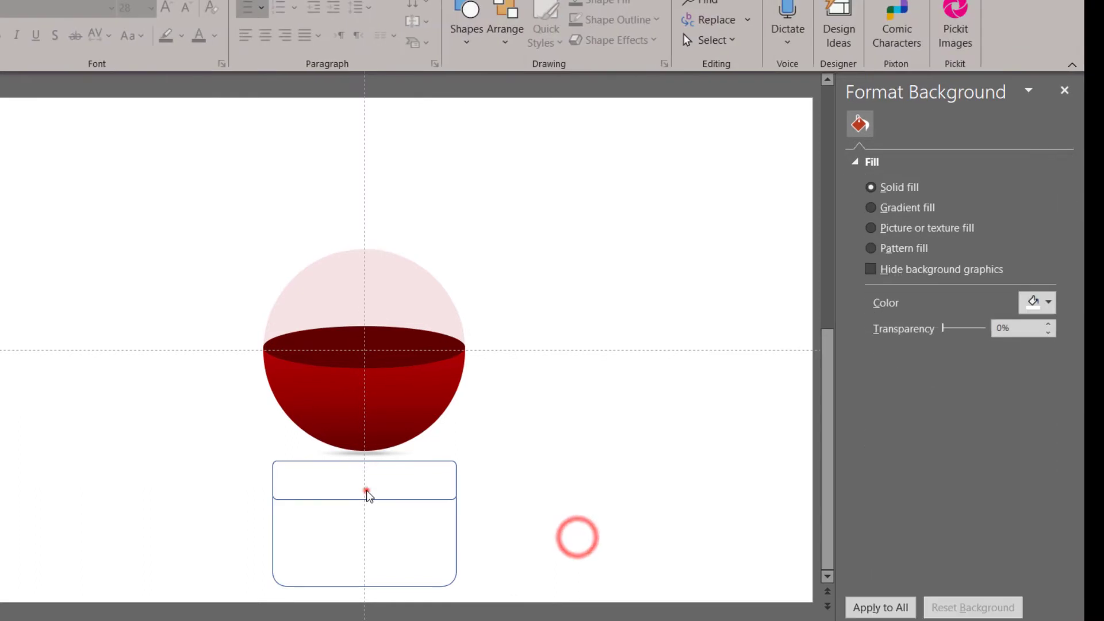
{"action": "left_click", "coordinate": [367, 490]}
{"action": "left_click", "coordinate": [1041, 348]}
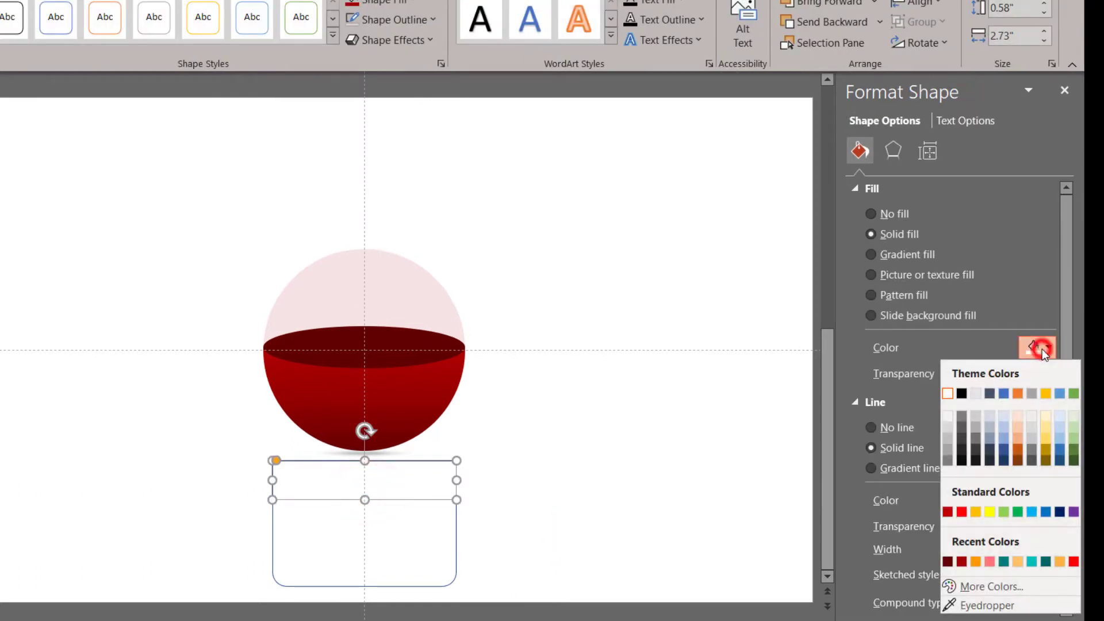
{"action": "left_click", "coordinate": [990, 562]}
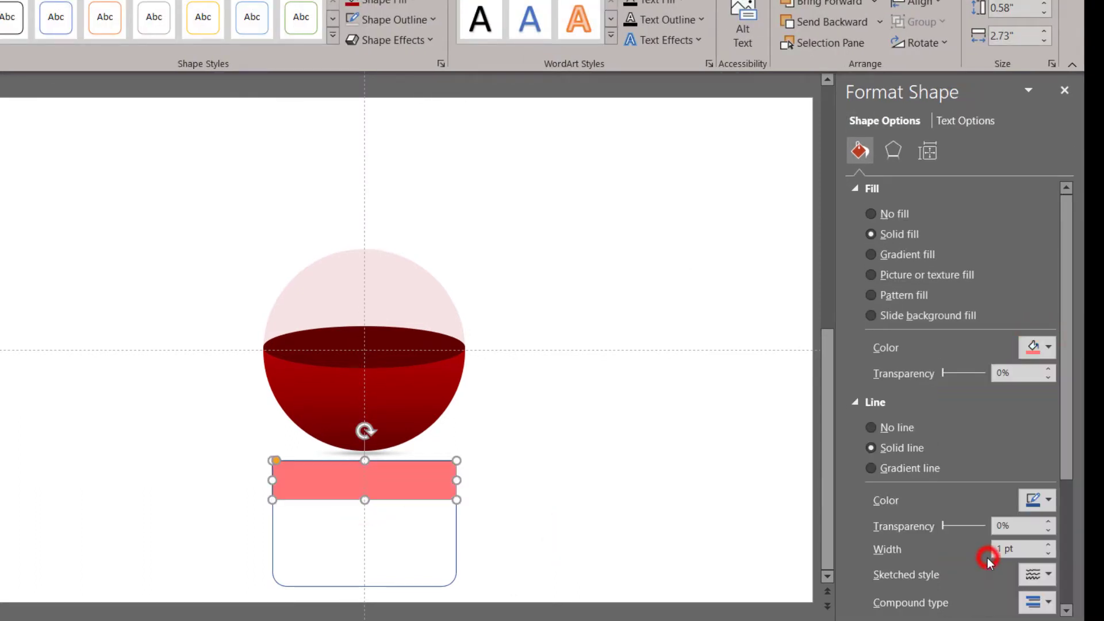
{"action": "left_click", "coordinate": [521, 448]}
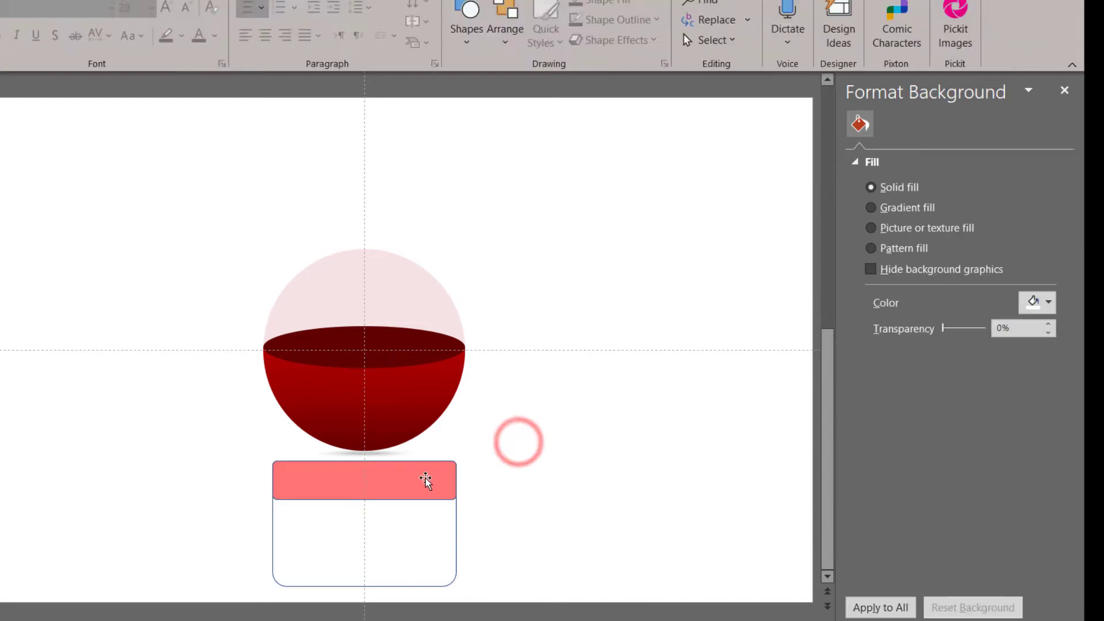
Remove the outline from the pink bar and the box, then group them.
{"action": "left_click", "coordinate": [424, 478]}
{"action": "left_click", "coordinate": [426, 524], "text": "shift"}
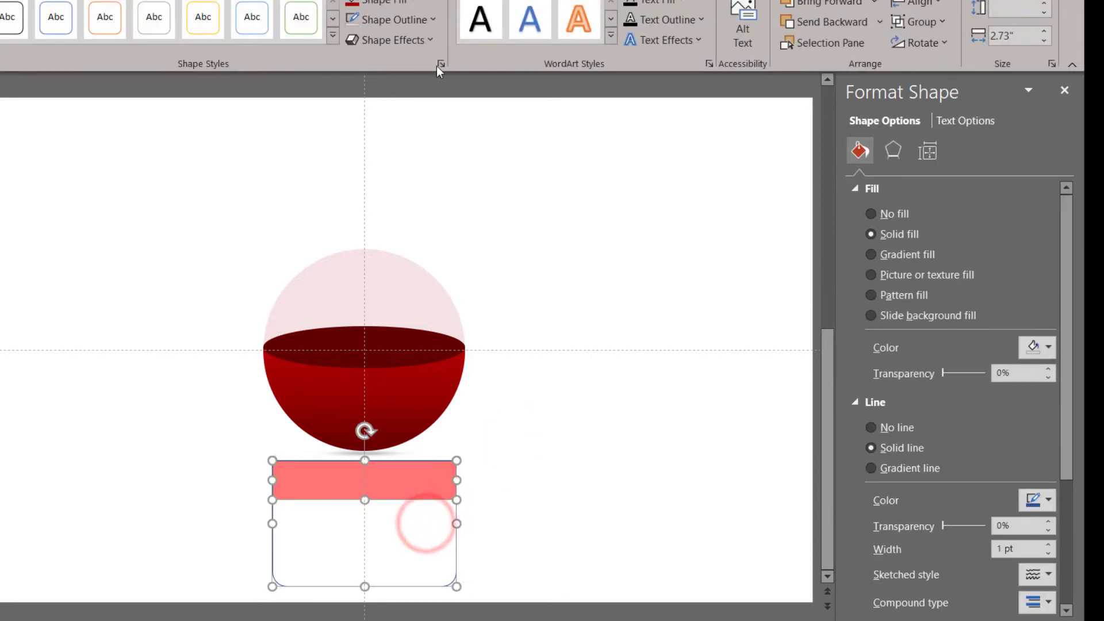
{"action": "left_click", "coordinate": [395, 20]}
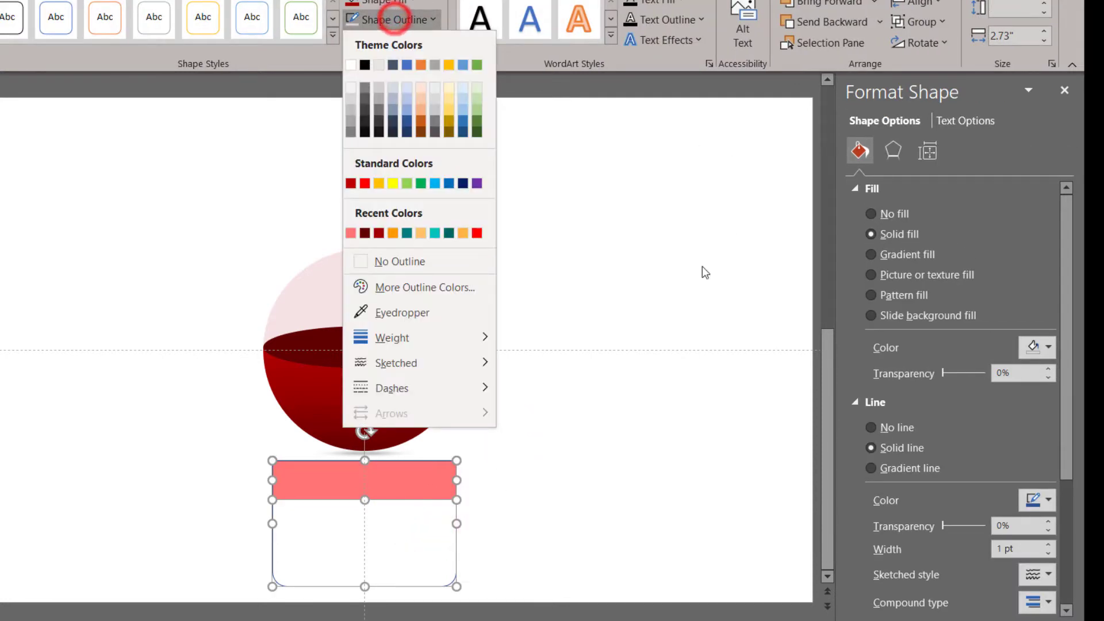
{"action": "left_click", "coordinate": [420, 264]}
{"action": "key", "text": "ctrl+g"}
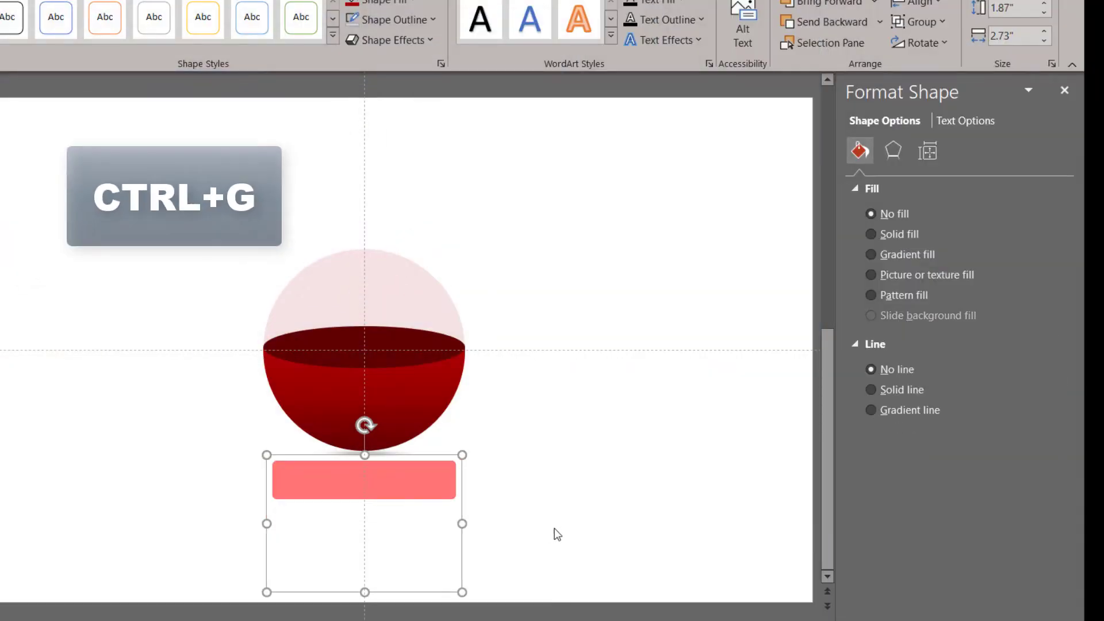
{"action": "left_click", "coordinate": [577, 527]}
{"action": "left_click", "coordinate": [433, 492]}
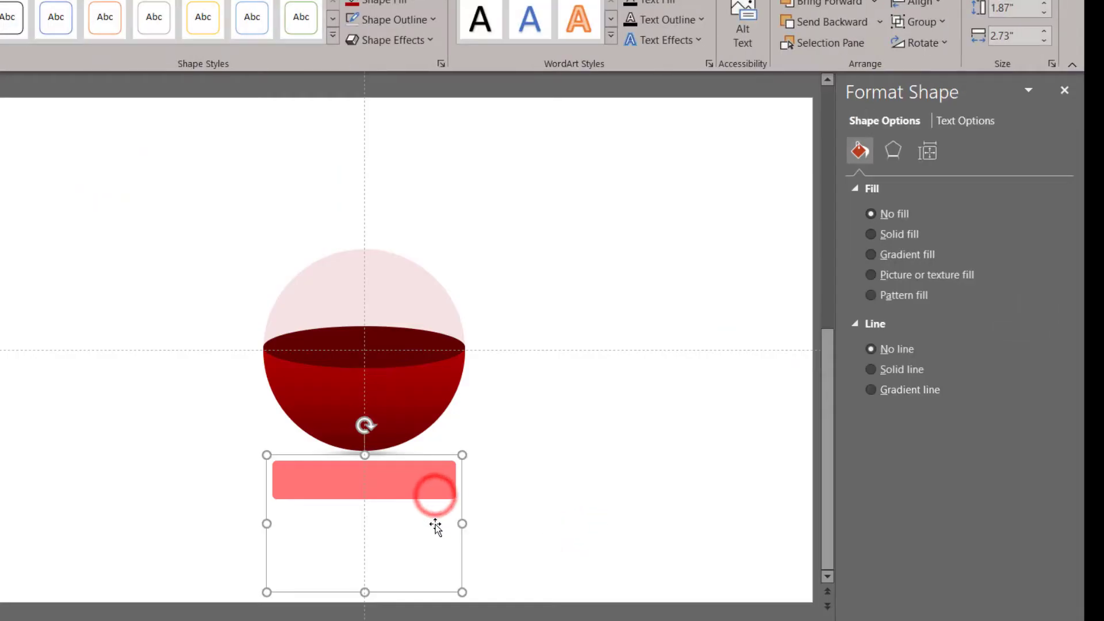
{"action": "left_click", "coordinate": [435, 523]}
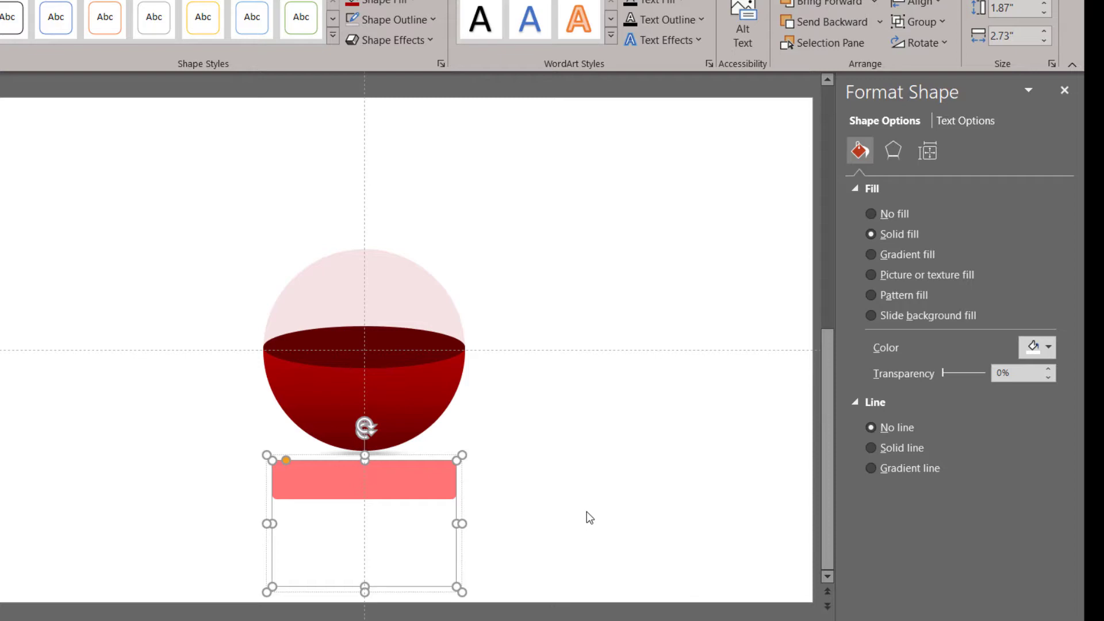
{"action": "left_click", "coordinate": [581, 517]}
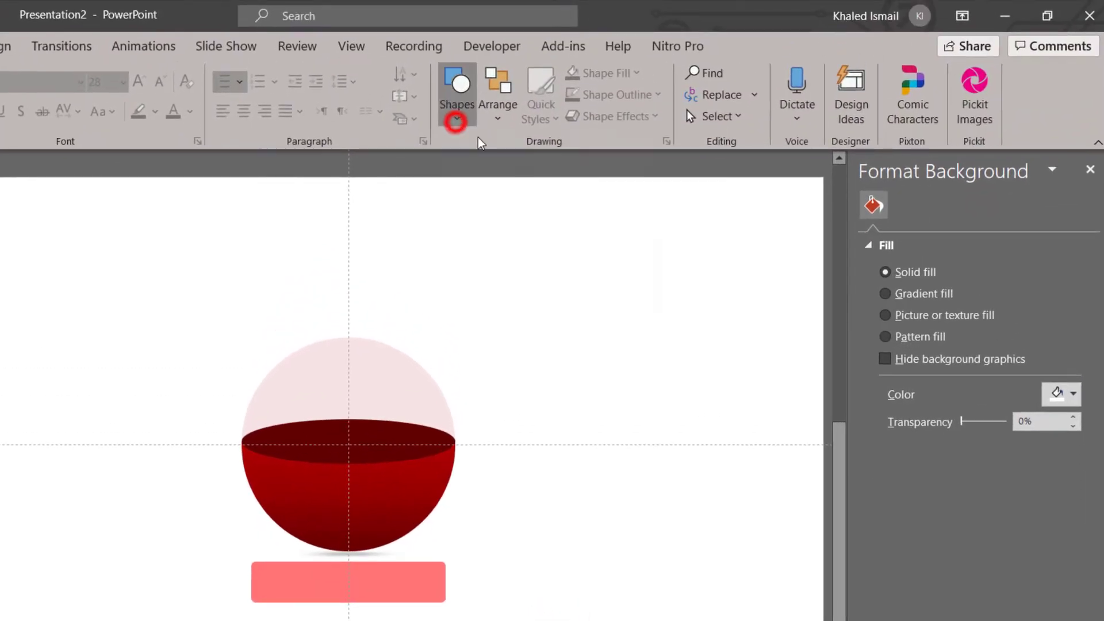
{"action": "left_click", "coordinate": [456, 120]}
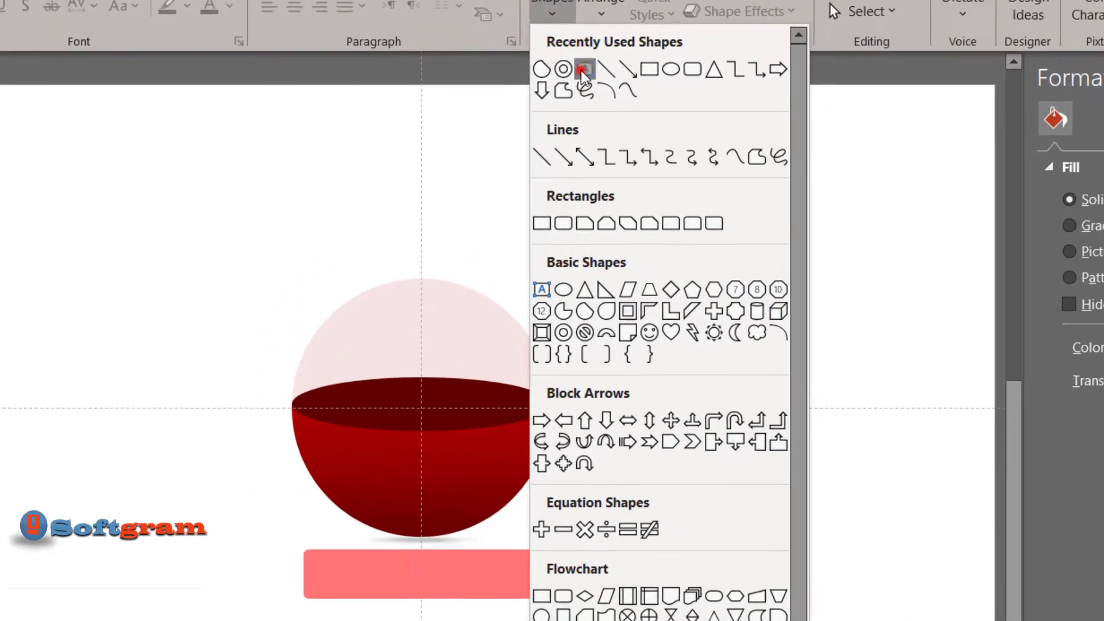
Add a centred 'Head 01' text box across the pink bar.
{"action": "left_click", "coordinate": [470, 158]}
{"action": "left_click_drag", "start_coordinate": [400, 542], "coordinate": [676, 586]}
{"action": "type", "text": "H"}
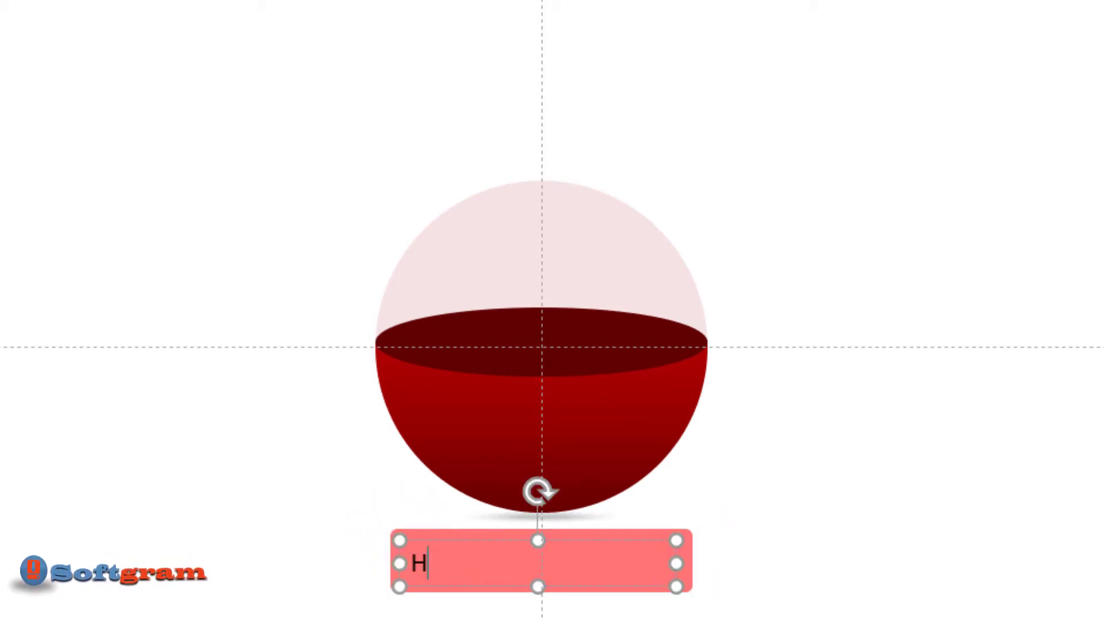
{"action": "type", "text": "ead 01"}
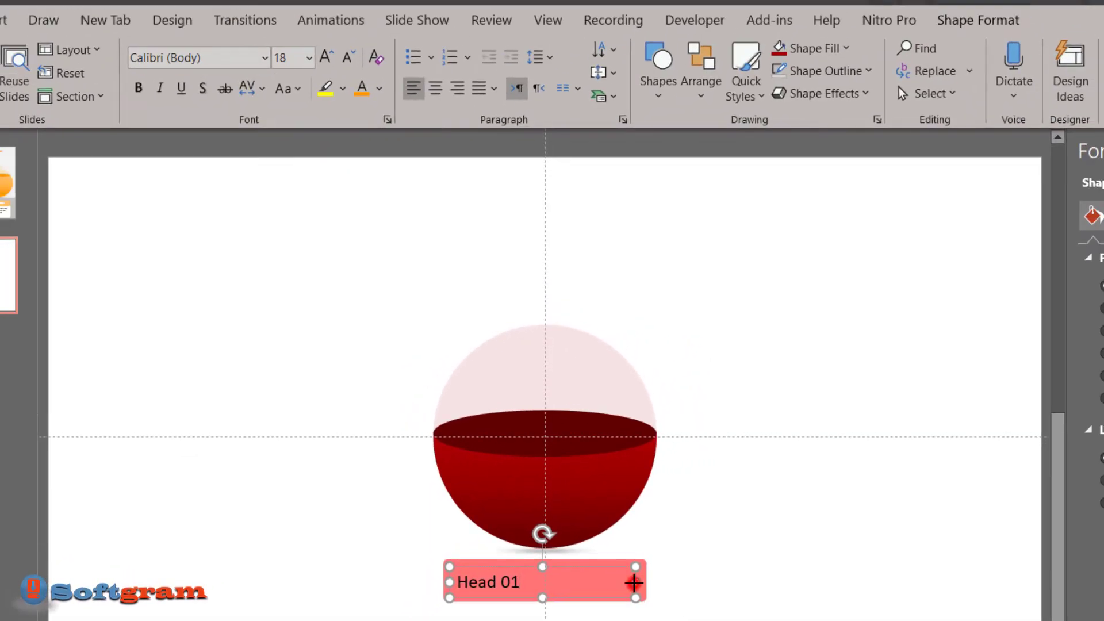
{"action": "left_click", "coordinate": [634, 583]}
{"action": "left_click", "coordinate": [545, 567]}
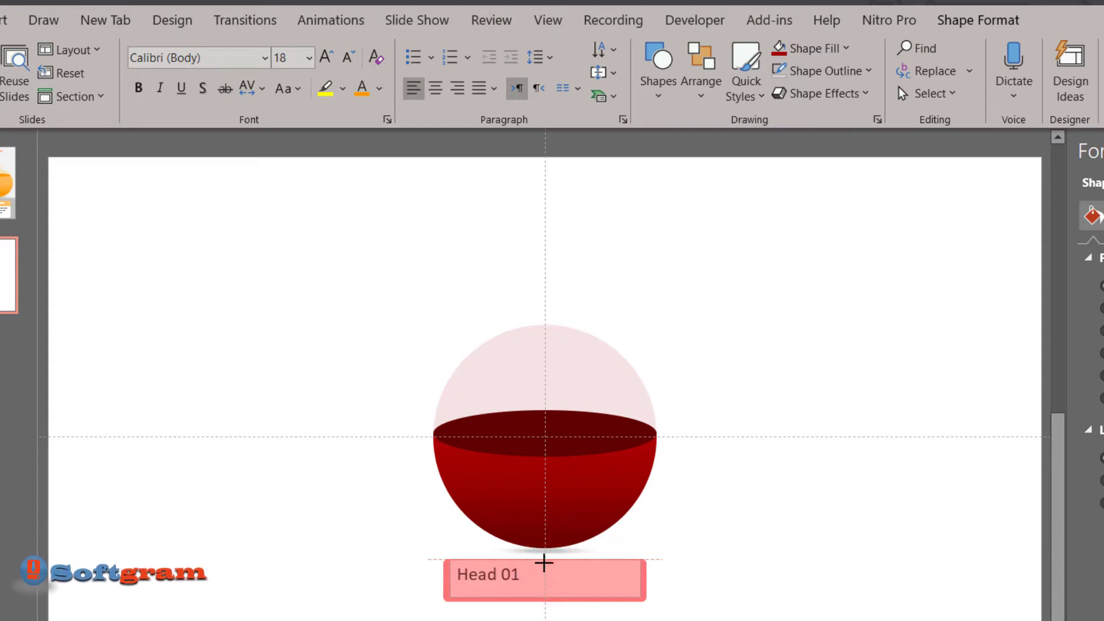
{"action": "left_click_drag", "start_coordinate": [544, 565], "coordinate": [544, 565]}
{"action": "left_click", "coordinate": [436, 88]}
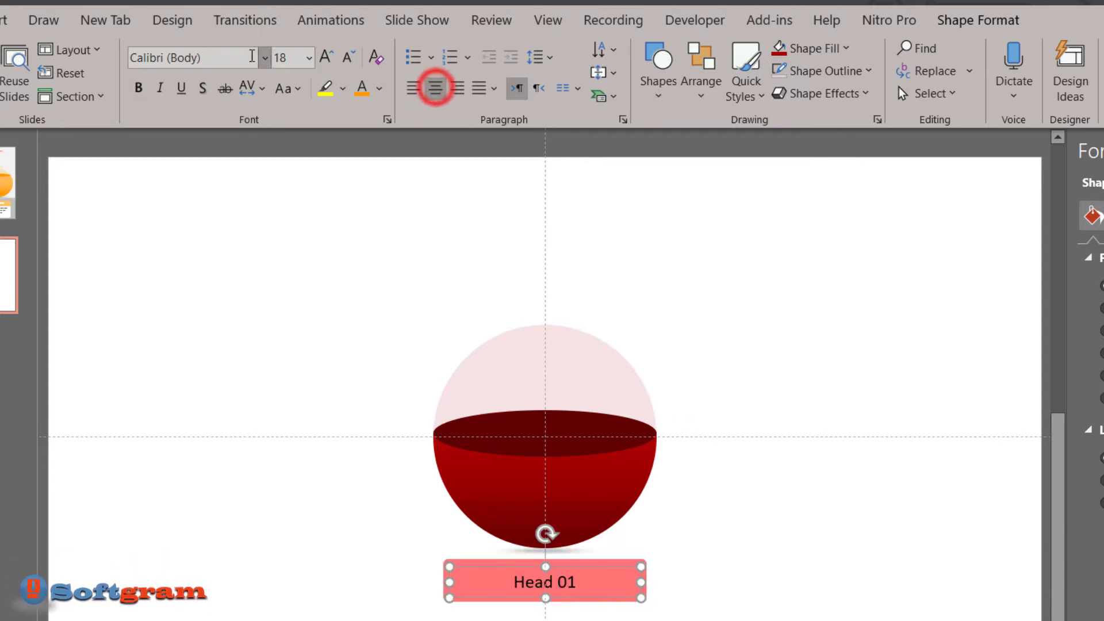
Format the heading text in white Casanova Scotia at 20 pt.
{"action": "left_click", "coordinate": [239, 58]}
{"action": "type", "text": "Casanova Scotia"}
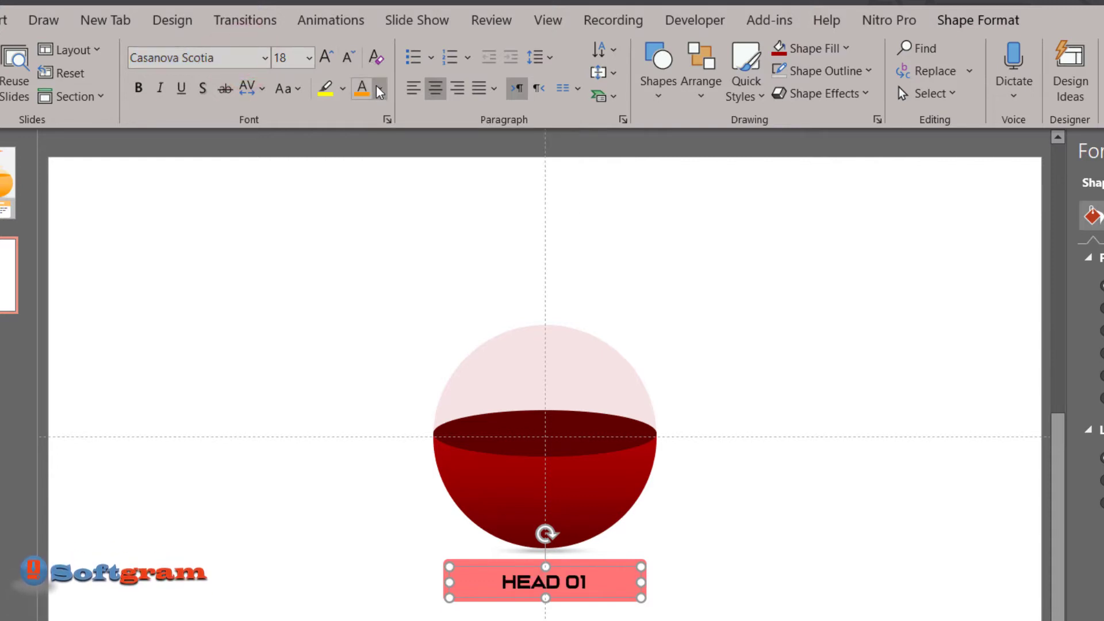
{"action": "left_click", "coordinate": [380, 89]}
{"action": "left_click", "coordinate": [360, 138]}
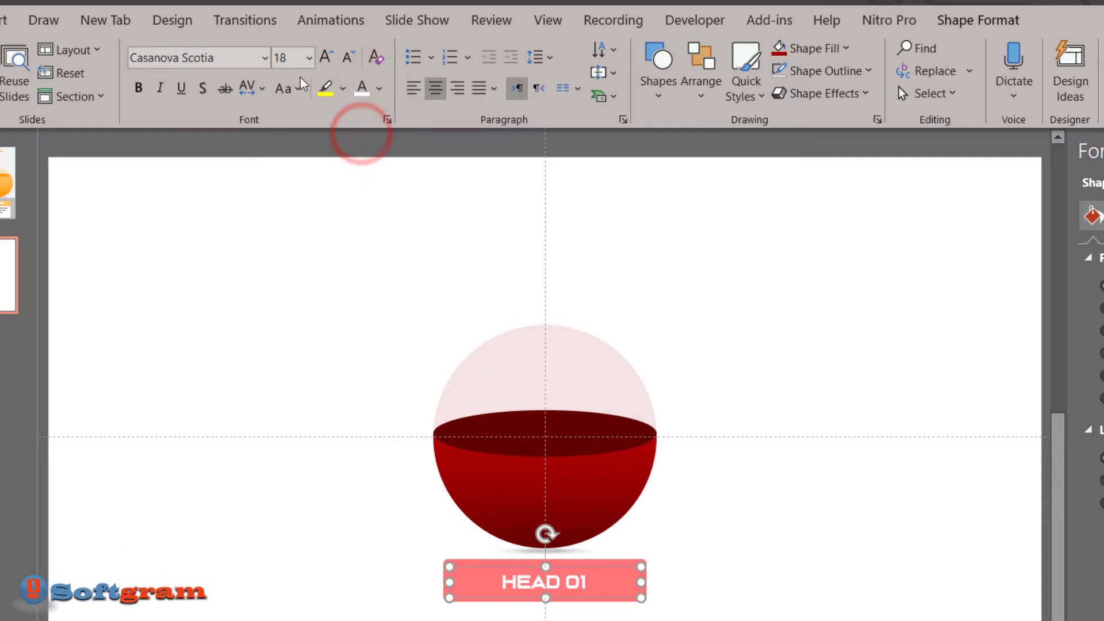
{"action": "left_click", "coordinate": [325, 58]}
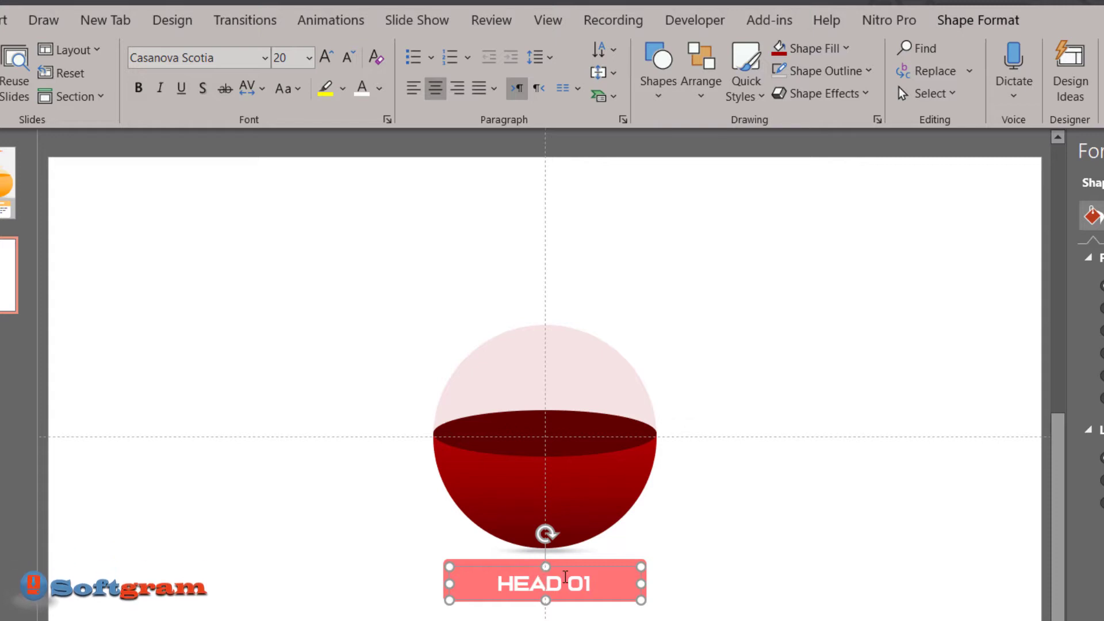
{"action": "left_click", "coordinate": [562, 568]}
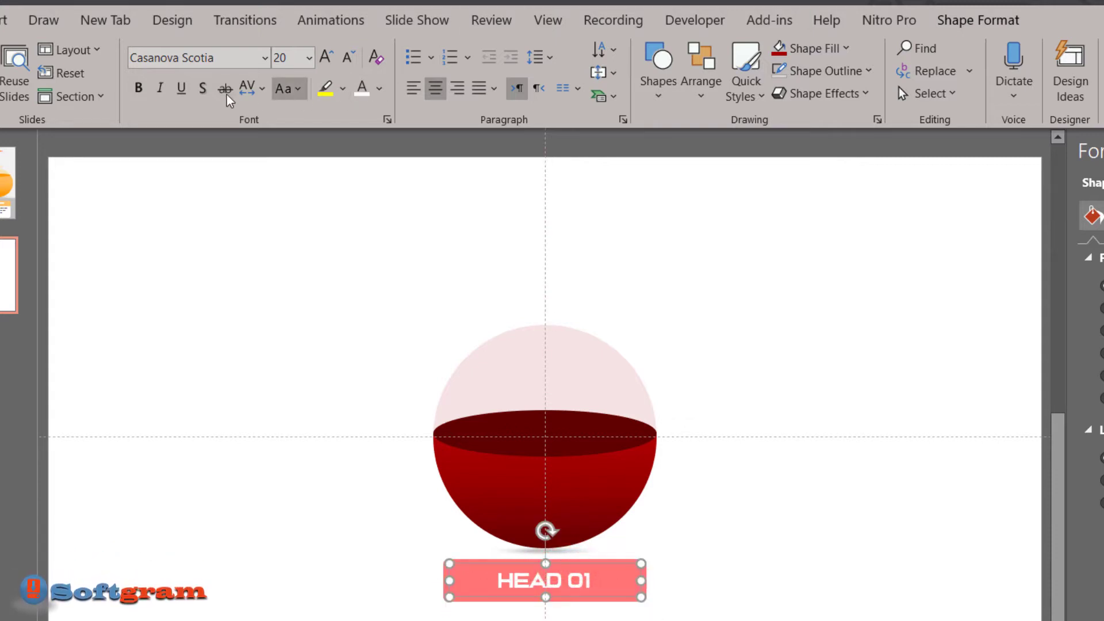
{"action": "left_click", "coordinate": [289, 233]}
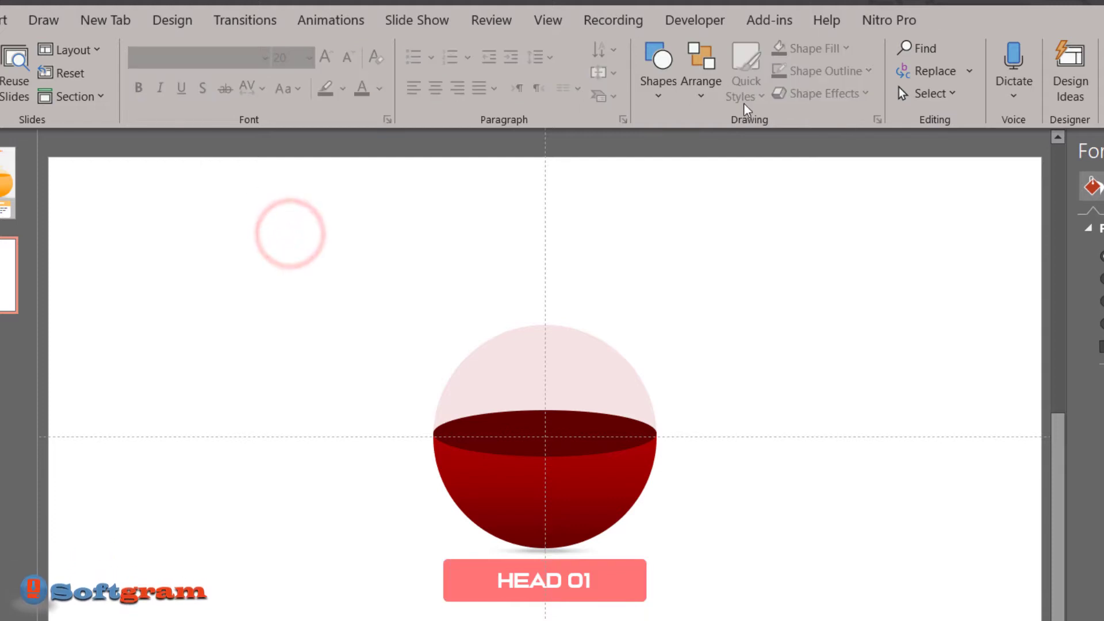
{"action": "left_click", "coordinate": [654, 96]}
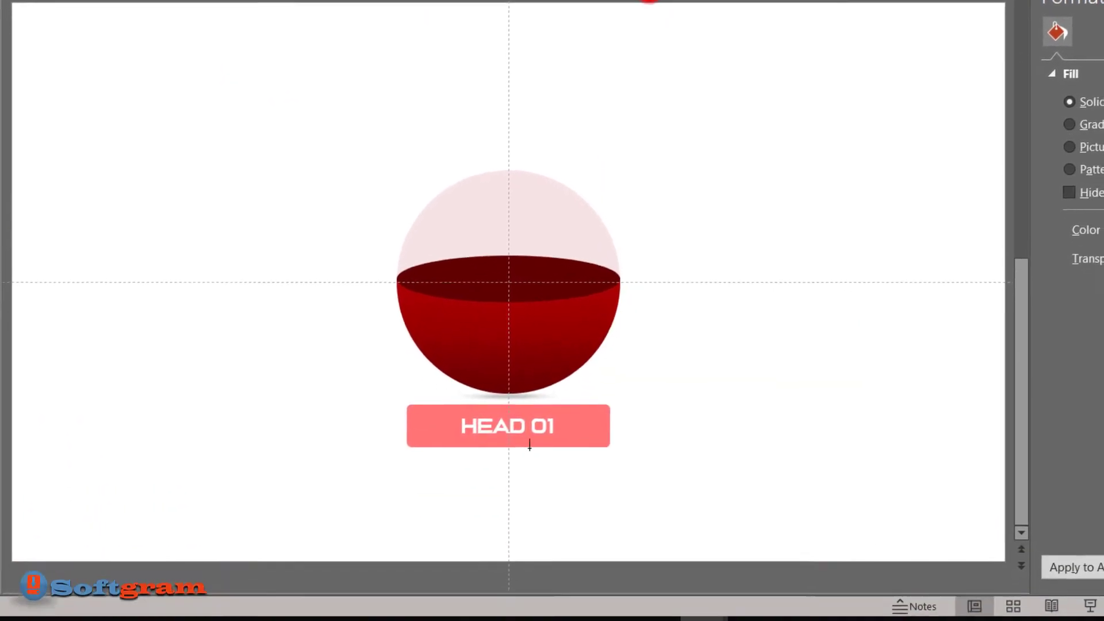
Add a caption below HEAD 01: 'You can add your text content here to describe the percentage'.
{"action": "left_click_drag", "start_coordinate": [413, 446], "coordinate": [602, 549]}
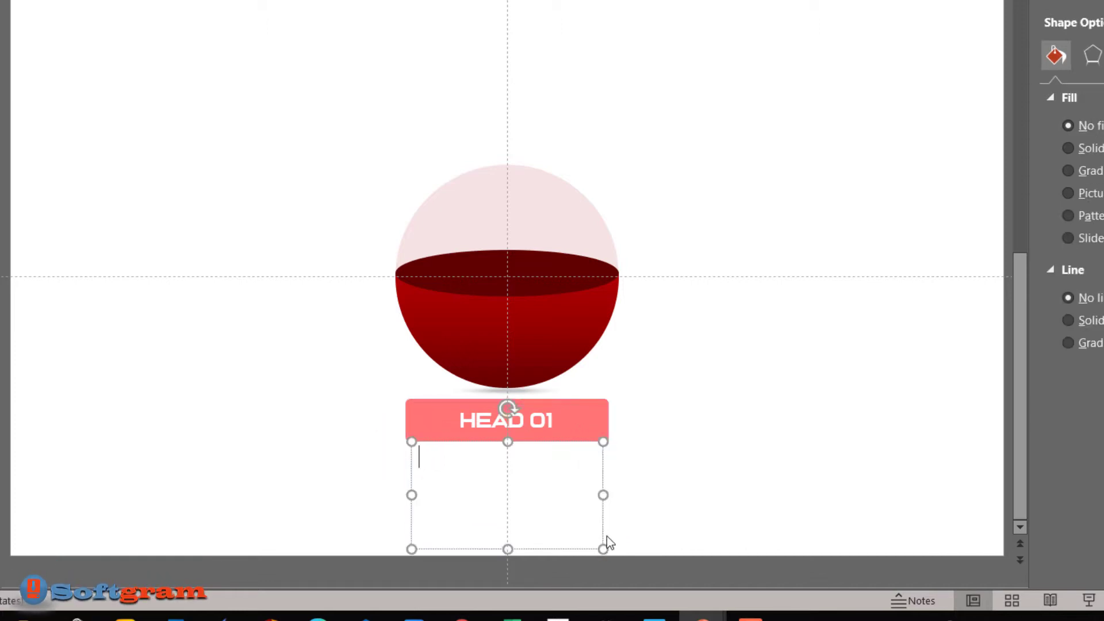
{"action": "type", "text": "You can"}
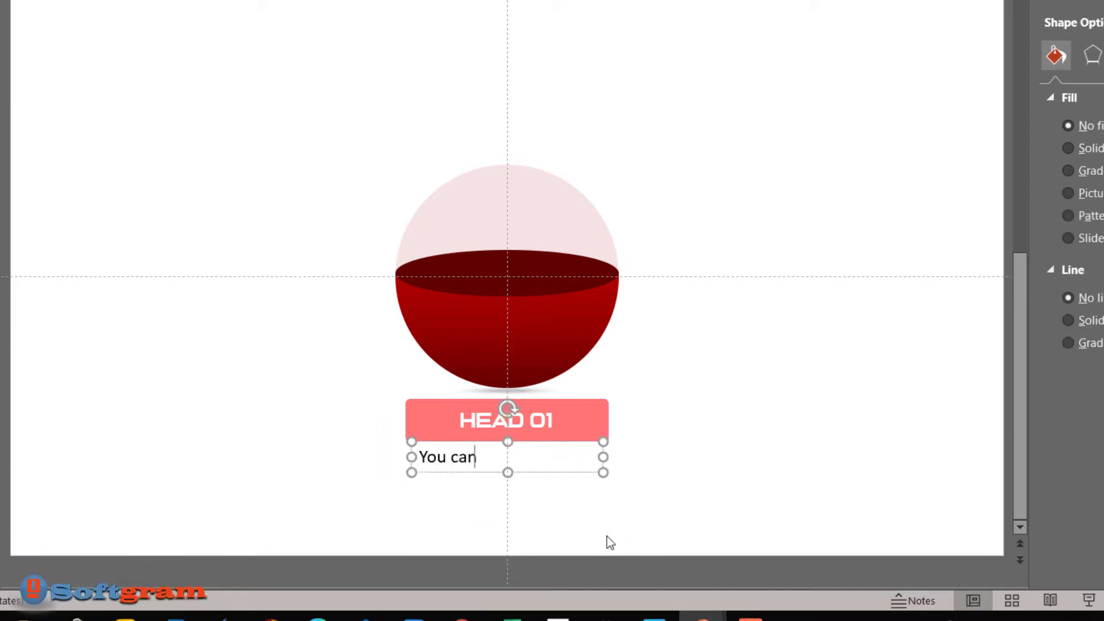
{"action": "type", "text": " add your"}
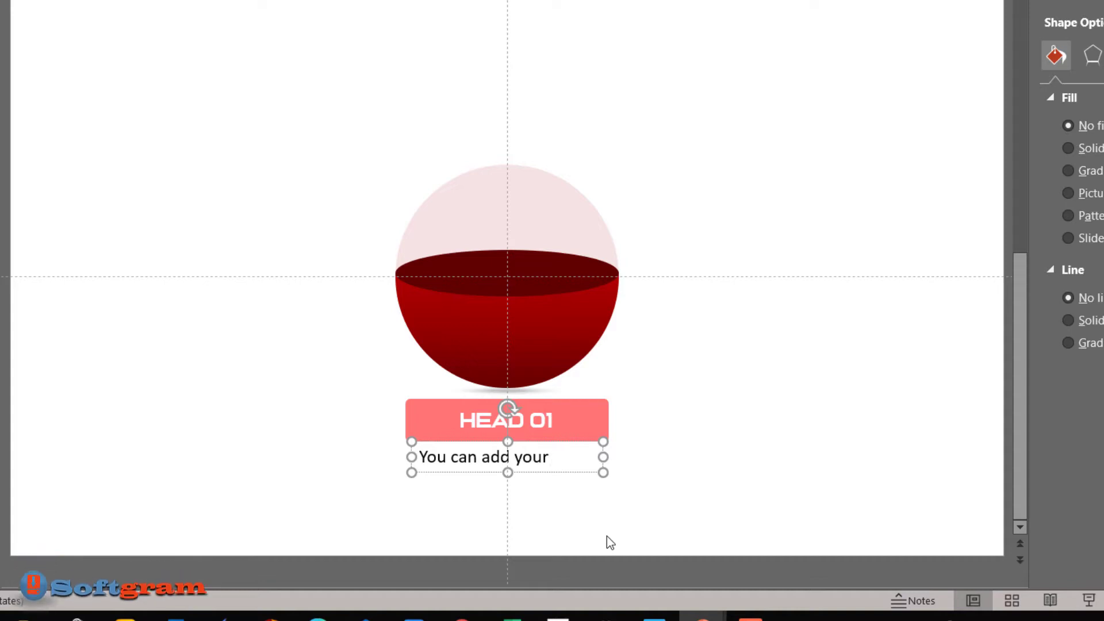
{"action": "type", "text": " text con"}
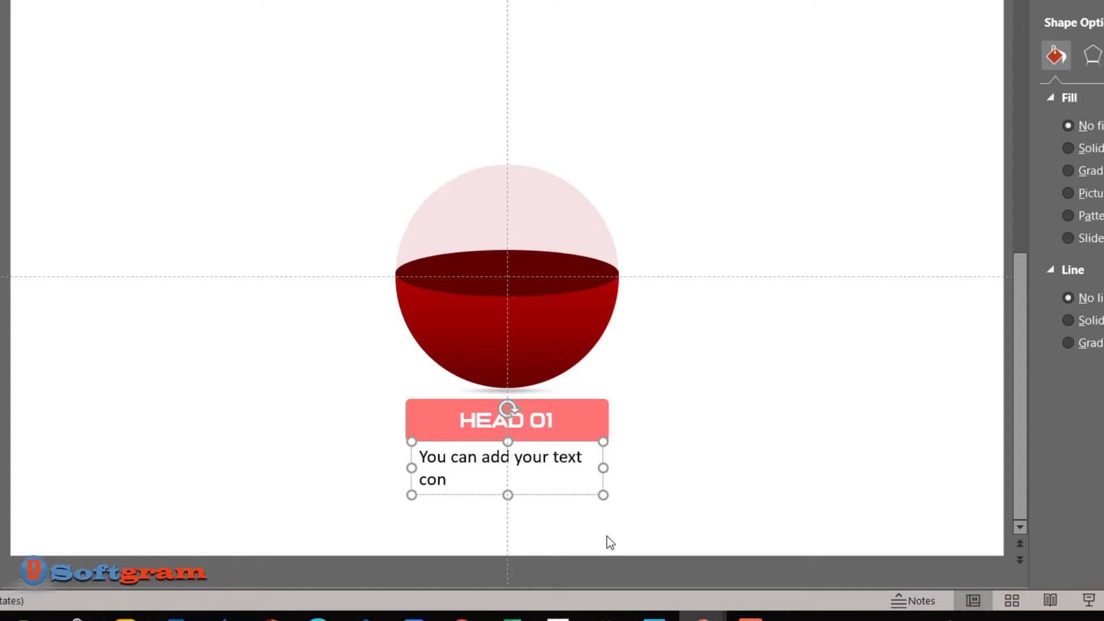
{"action": "type", "text": "tent here "}
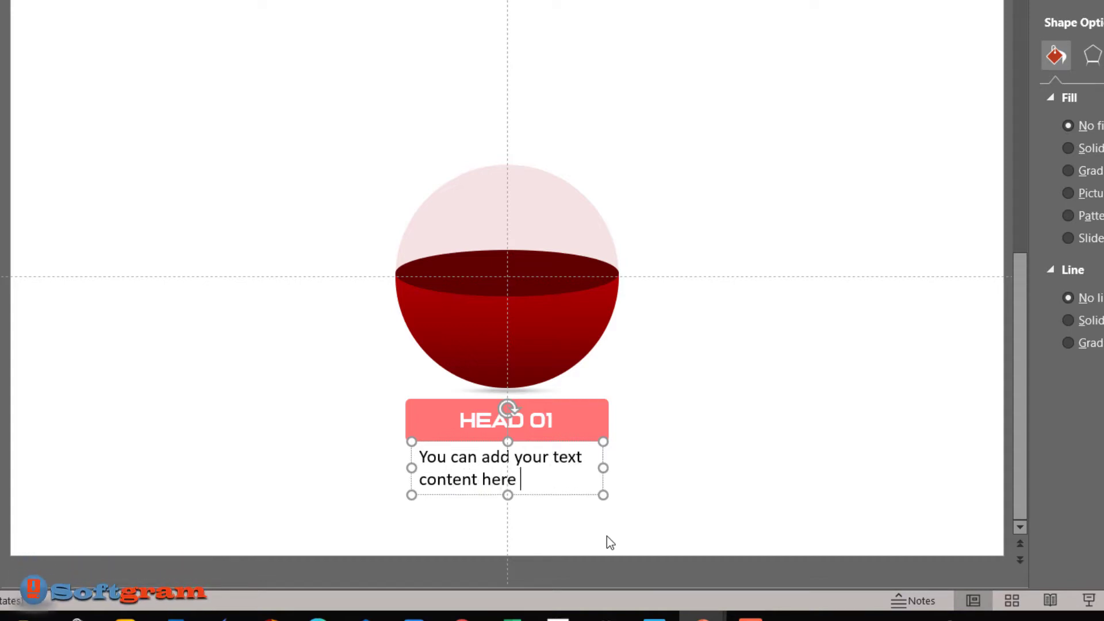
{"action": "type", "text": "to dess"}
{"action": "type", "text": "cro"}
{"action": "key", "text": "BackSpace"}
{"action": "type", "text": "ipe"}
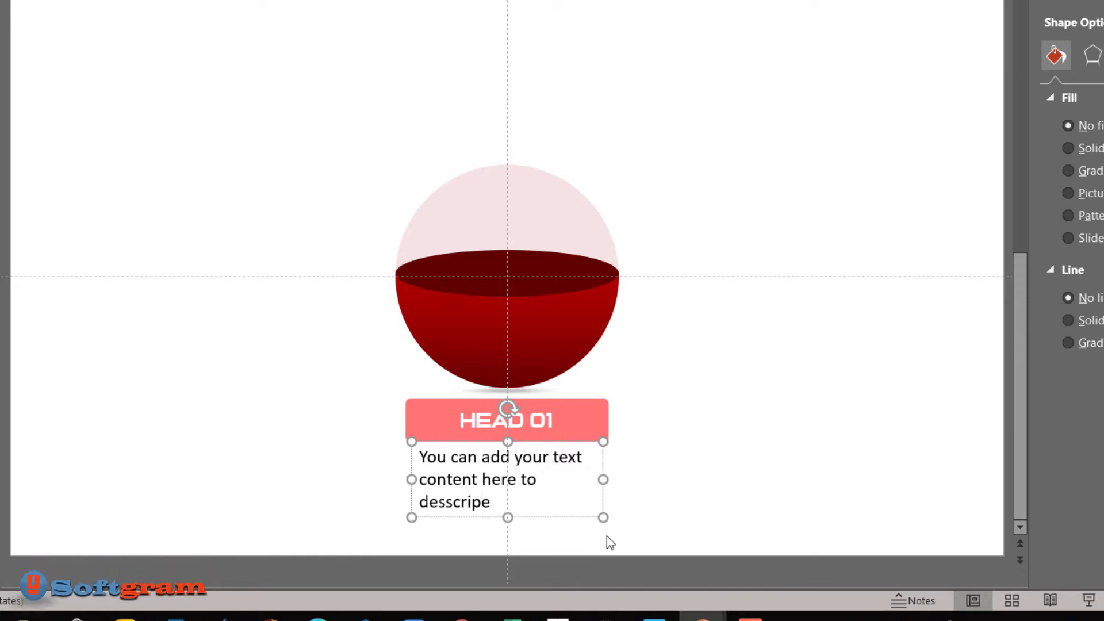
{"action": "key", "text": "BackSpace"}
{"action": "key", "text": "BackSpace"}
{"action": "key", "text": "BackSpace"}
{"action": "key", "text": "BackSpace"}
{"action": "type", "text": "cribe"}
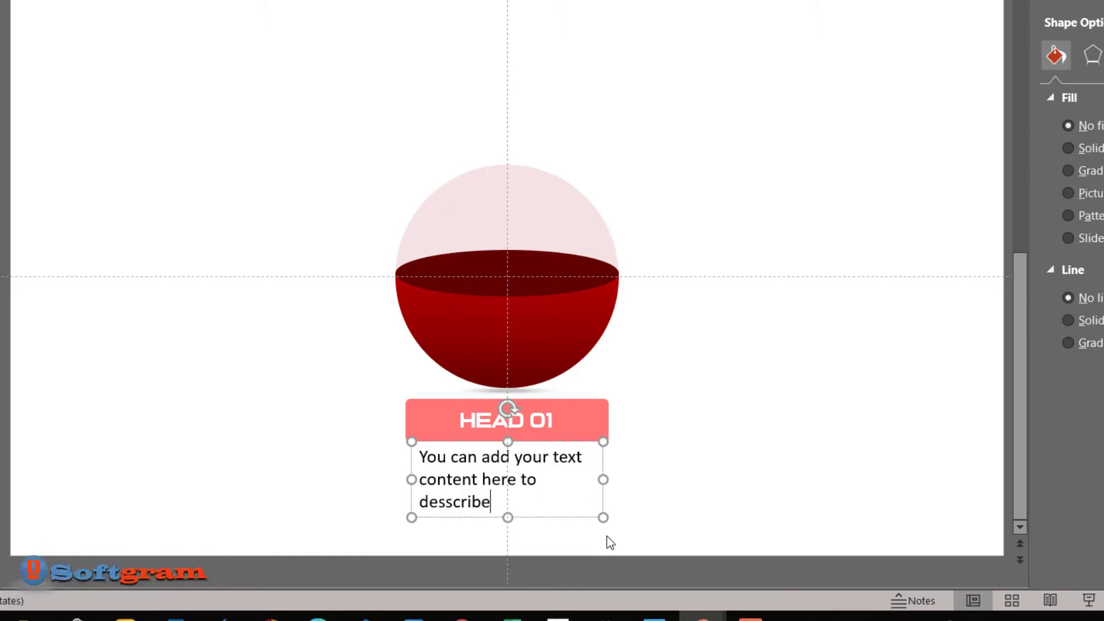
{"action": "type", "text": " the prece"}
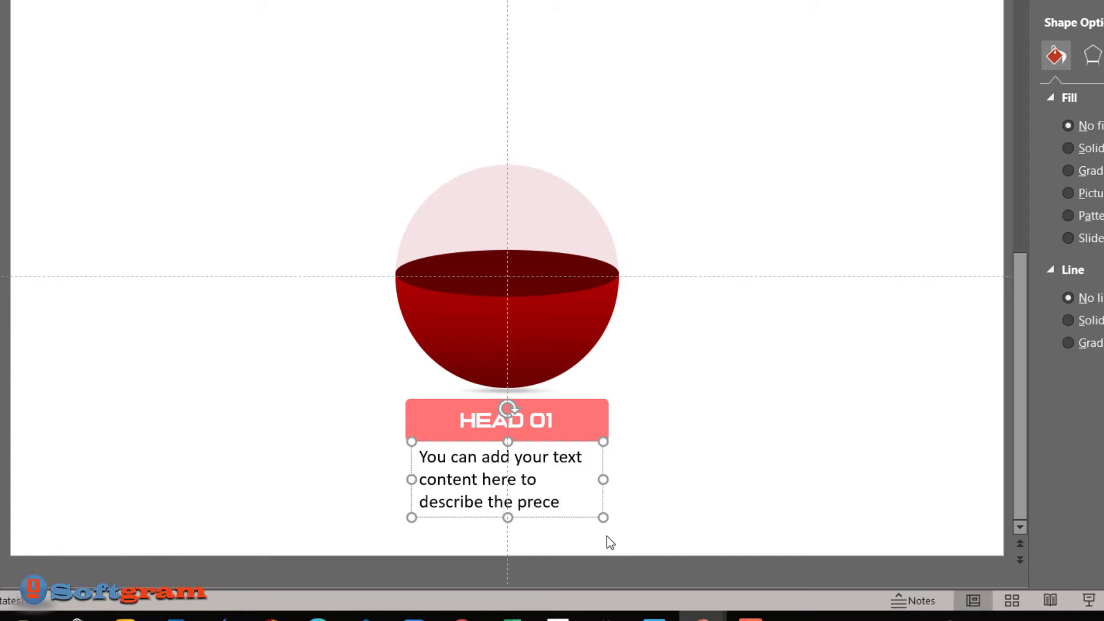
{"action": "type", "text": "ntage"}
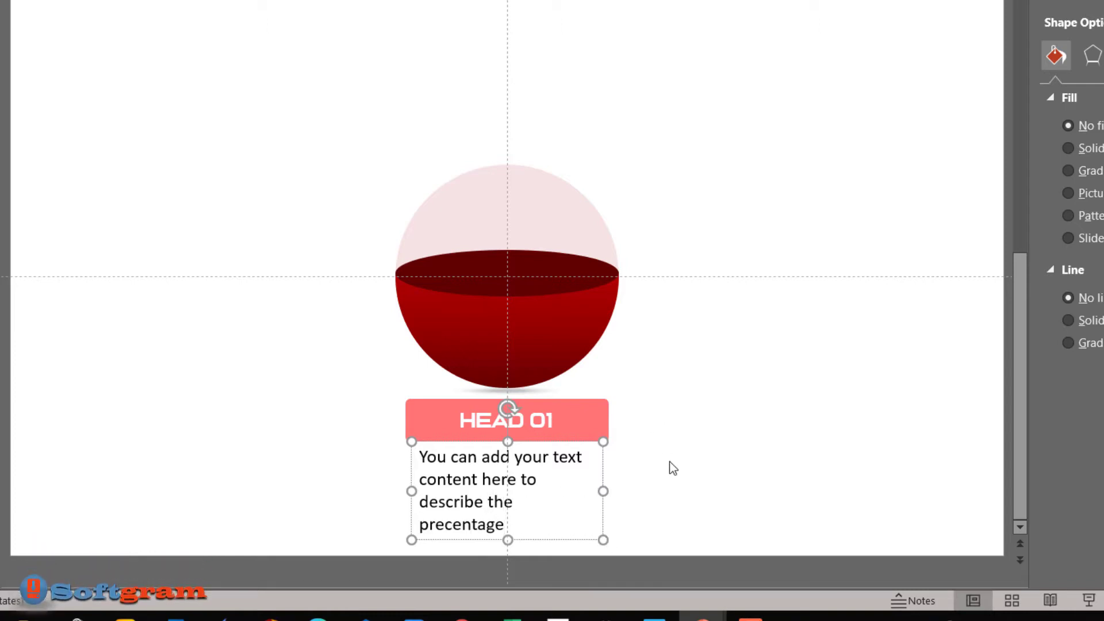
{"action": "left_click_drag", "start_coordinate": [603, 492], "coordinate": [604, 493]}
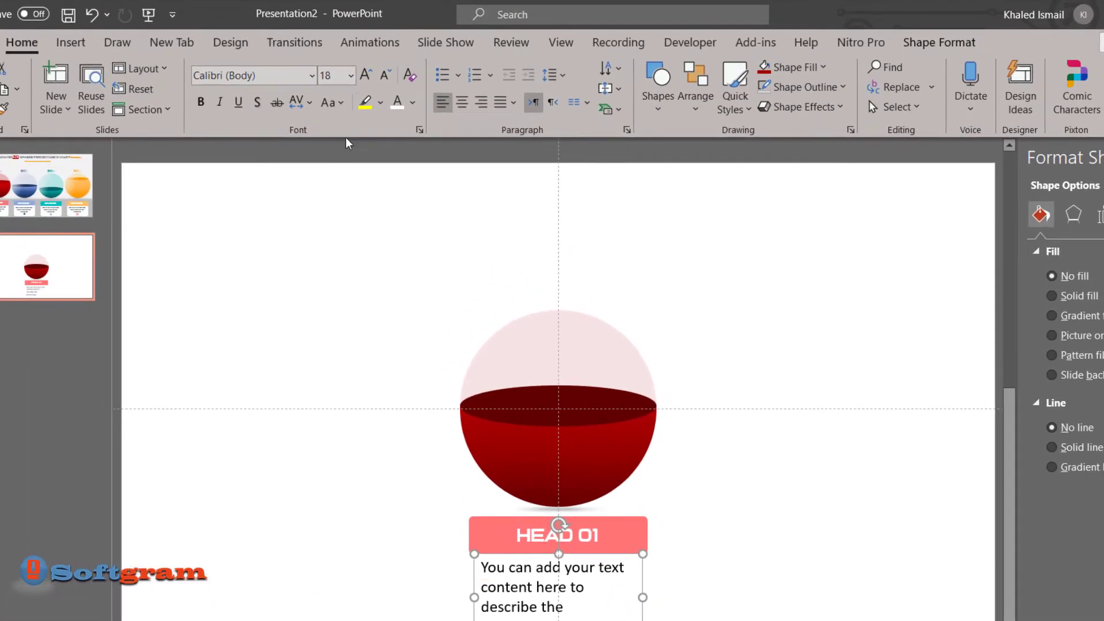
Fix the spelling of 'percentage', centre the caption at 16 pt, and group it with the heading bar.
{"action": "left_click", "coordinate": [270, 76]}
{"action": "type", "text": "Tw Cen MT"}
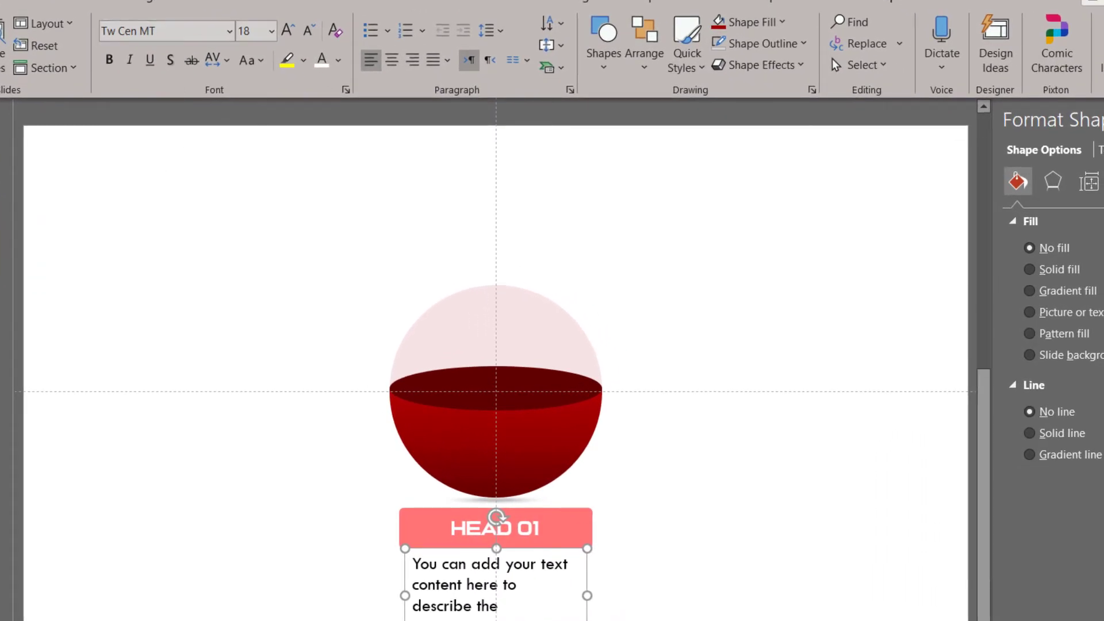
{"action": "right_click", "coordinate": [415, 541]}
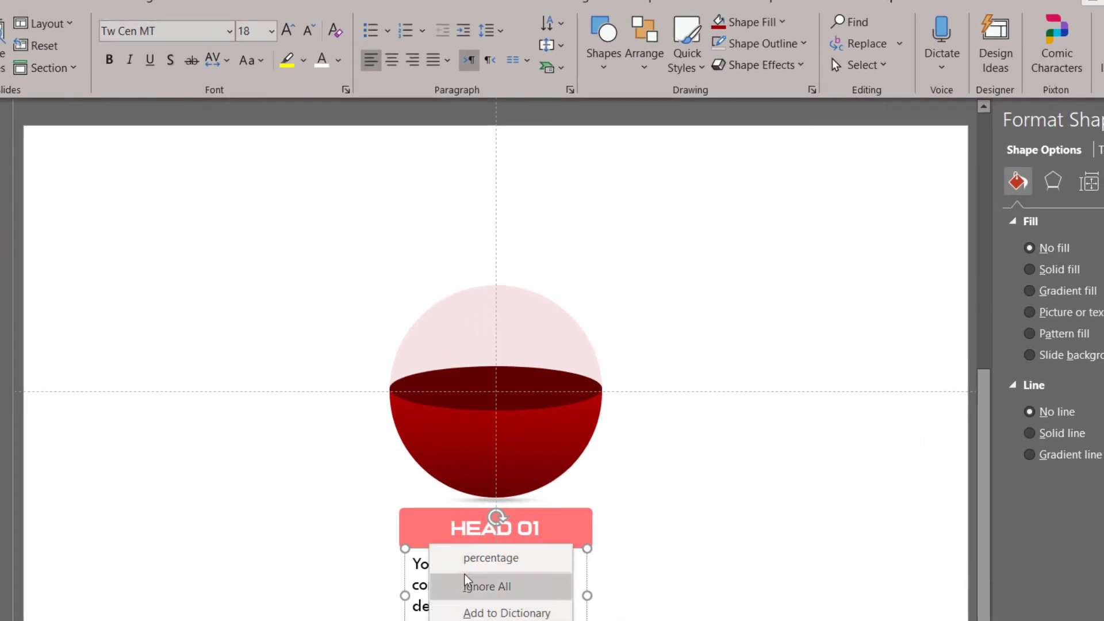
{"action": "left_click", "coordinate": [479, 560]}
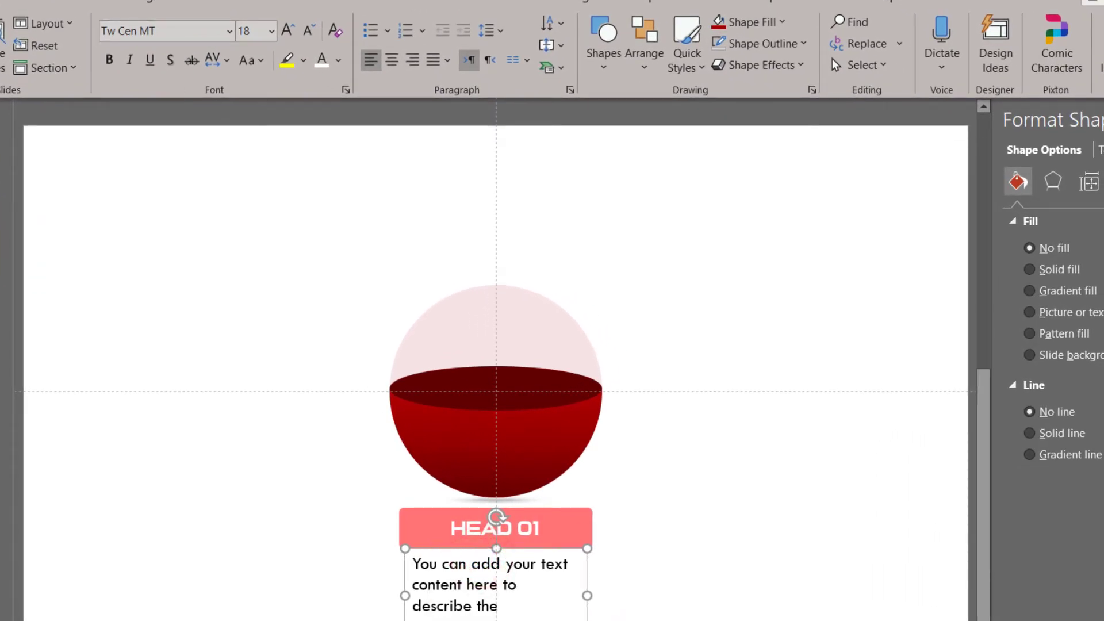
{"action": "left_click", "coordinate": [305, 39]}
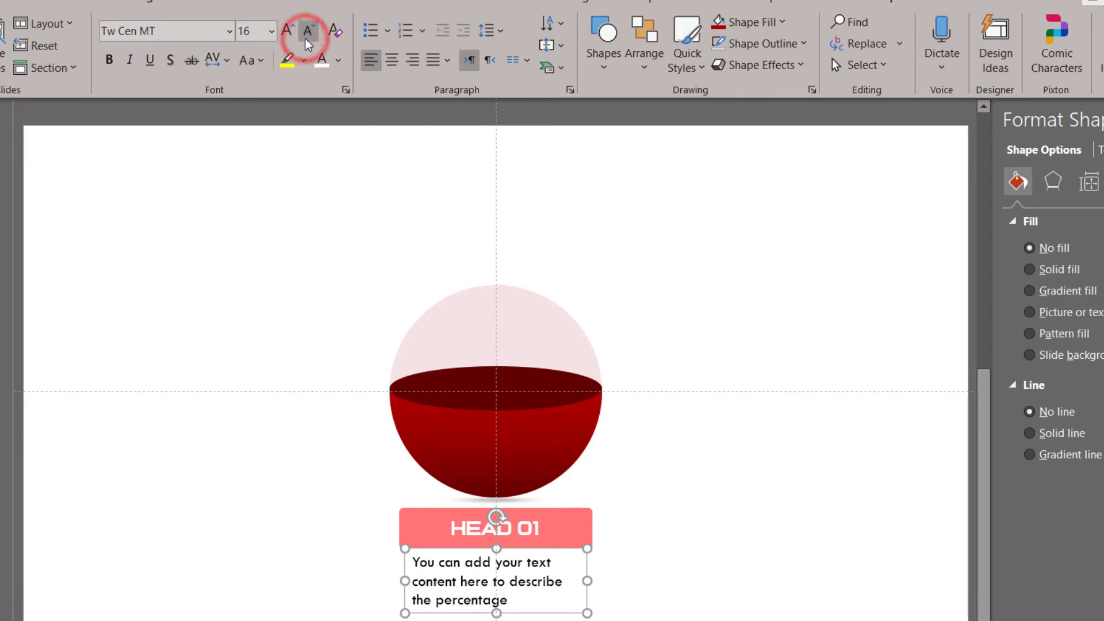
{"action": "left_click", "coordinate": [392, 60]}
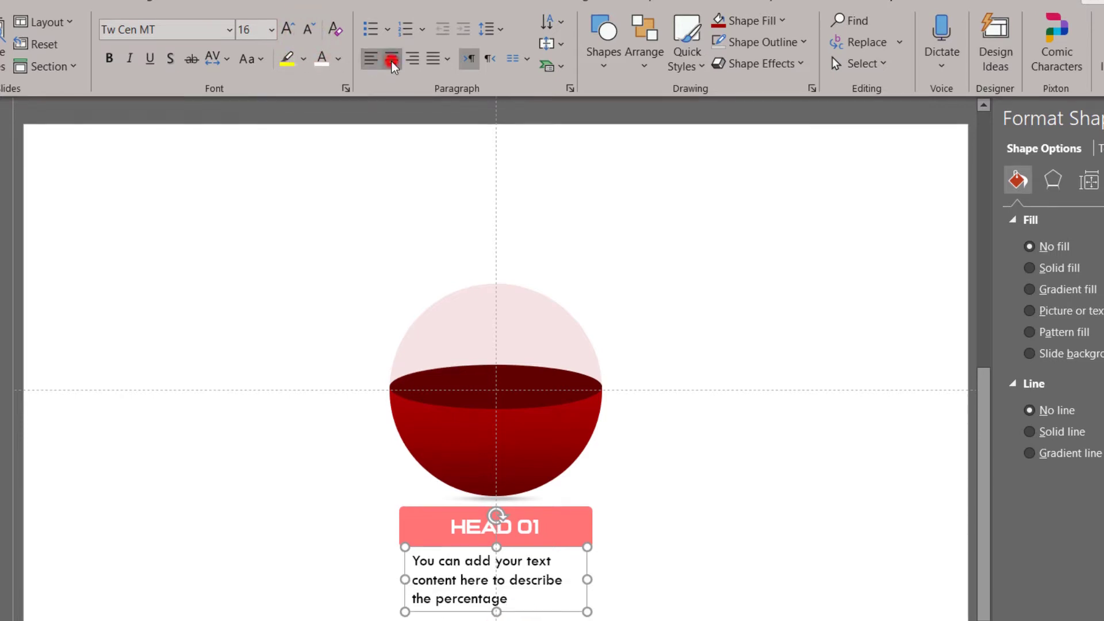
{"action": "key", "text": "ctrl+g"}
{"action": "left_click", "coordinate": [528, 561]}
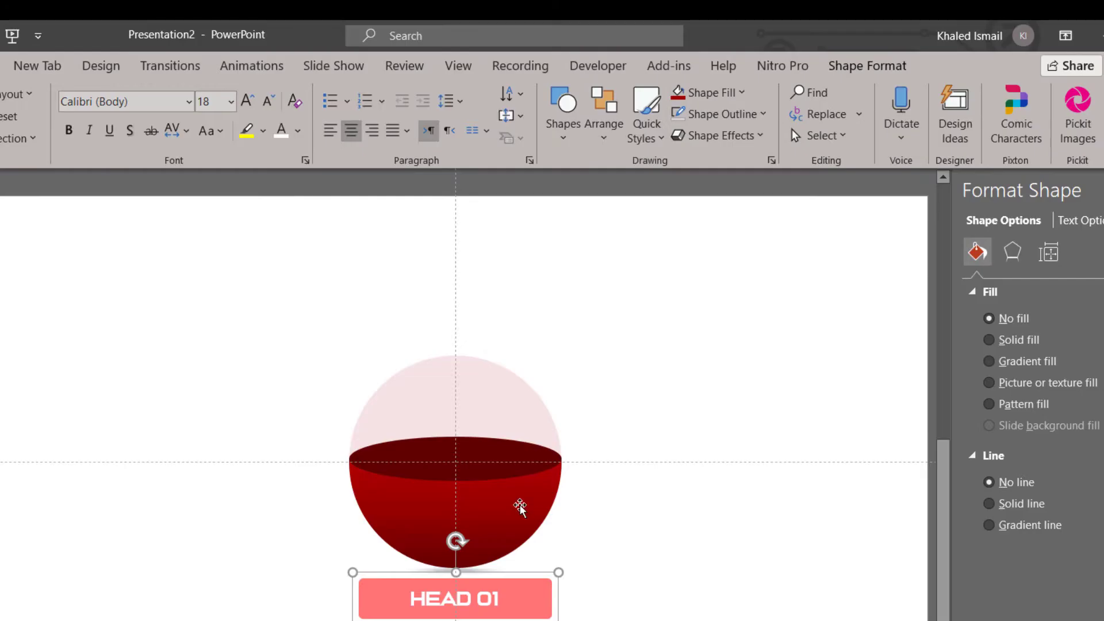
Duplicate the sphere with its heading and caption and move the copy left.
{"action": "left_click", "coordinate": [573, 478]}
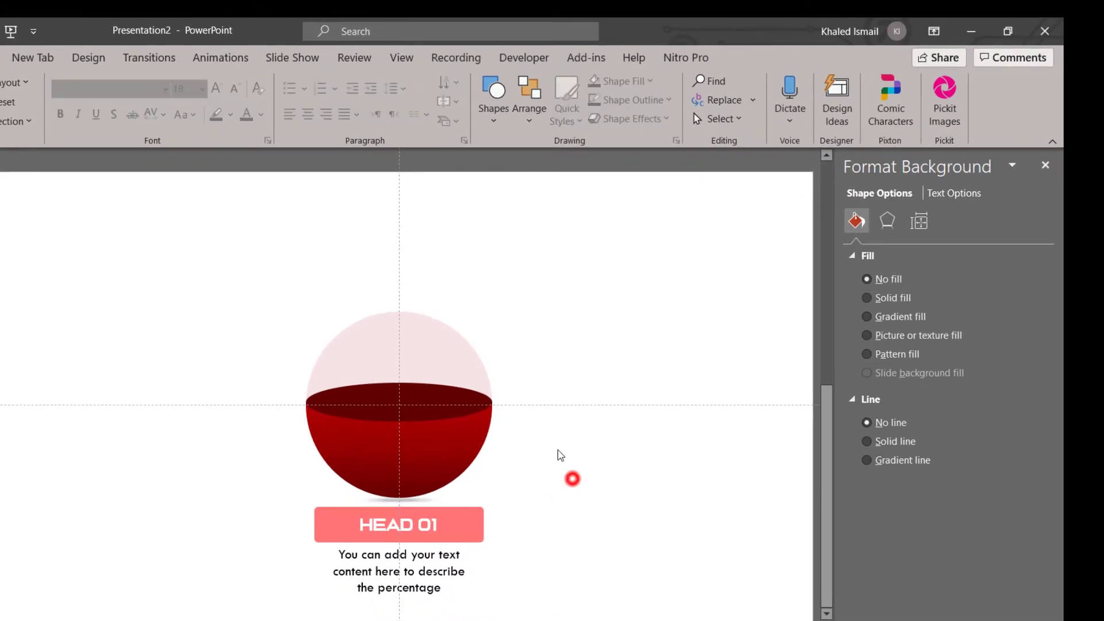
{"action": "mouse_move", "coordinate": [144, 268]}
{"action": "left_mouse_down"}
{"action": "mouse_move", "coordinate": [624, 620]}
{"action": "mouse_move", "coordinate": [661, 620]}
{"action": "left_mouse_up"}
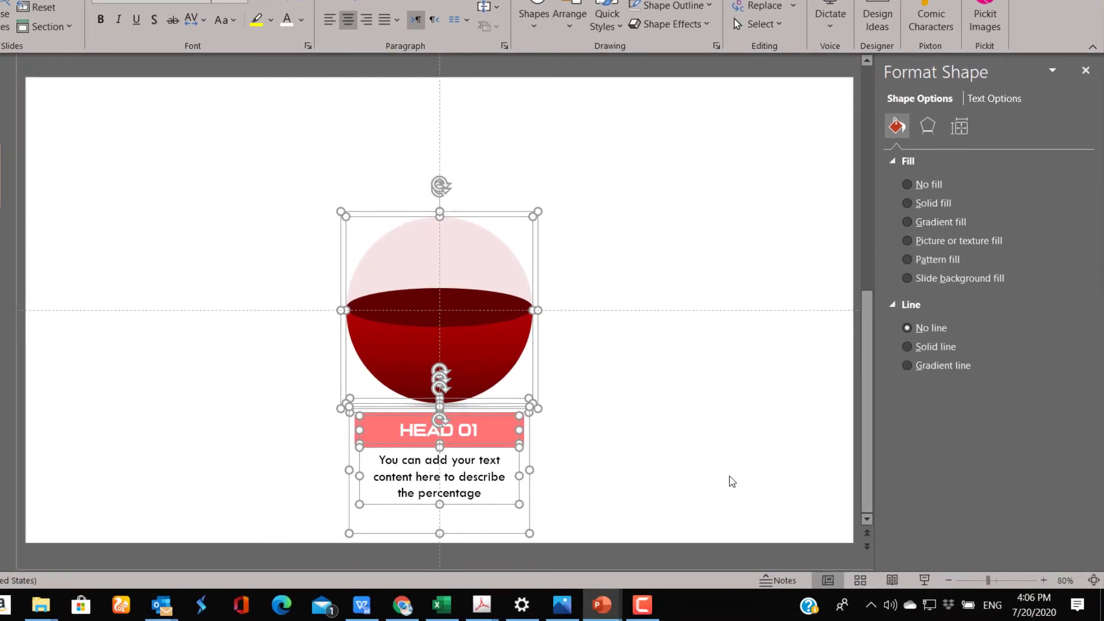
{"action": "left_click", "coordinate": [730, 460]}
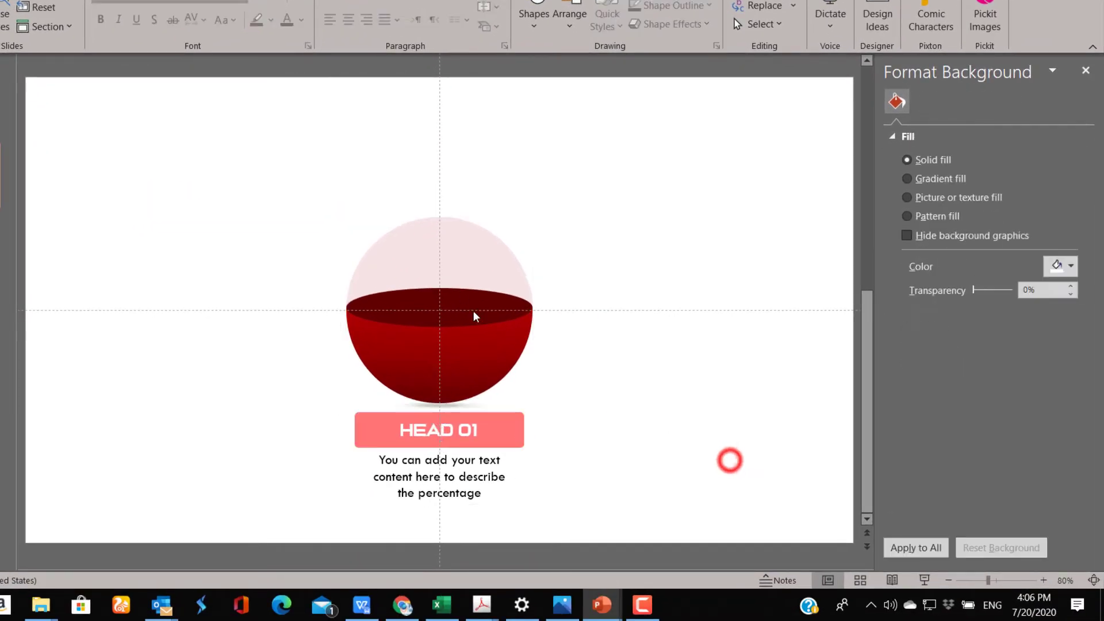
{"action": "left_click", "coordinate": [456, 282]}
{"action": "left_click", "coordinate": [690, 401]}
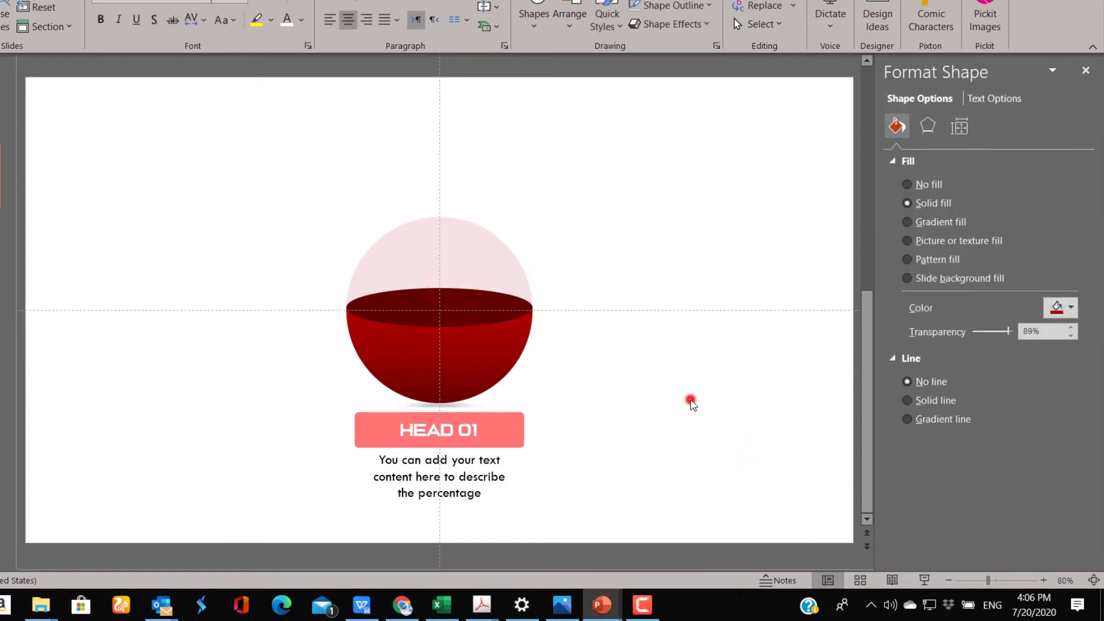
{"action": "left_click_drag", "start_coordinate": [223, 153], "coordinate": [586, 554]}
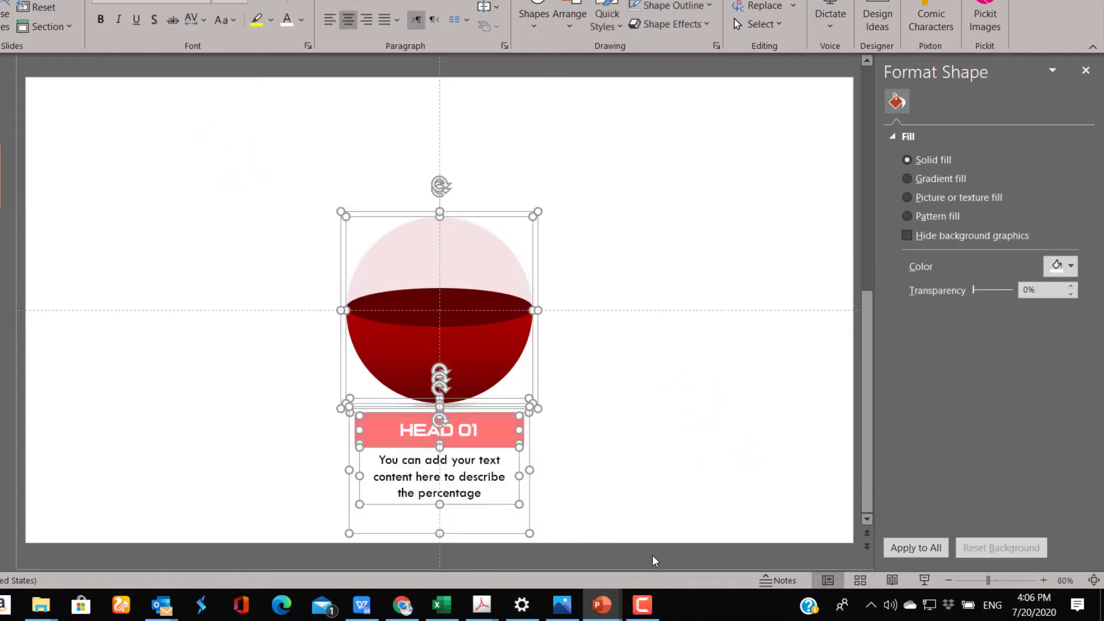
{"action": "key", "text": "ctrl+d"}
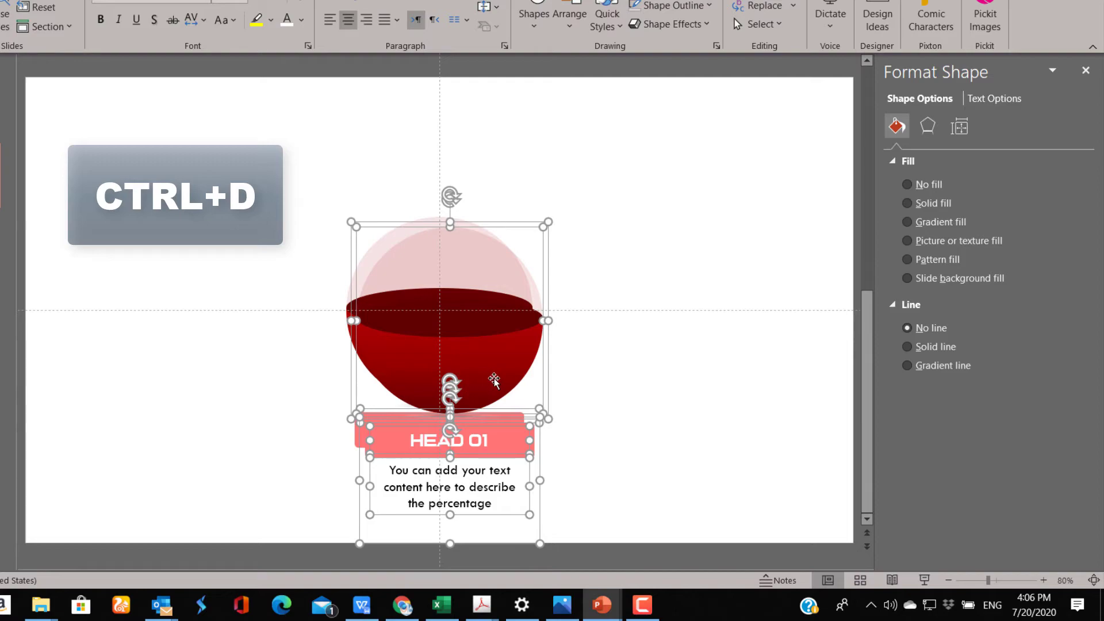
{"action": "mouse_move", "coordinate": [495, 380]}
{"action": "left_mouse_down"}
{"action": "mouse_move", "coordinate": [169, 354]}
{"action": "mouse_move", "coordinate": [174, 367]}
{"action": "mouse_move", "coordinate": [201, 368]}
{"action": "left_mouse_up"}
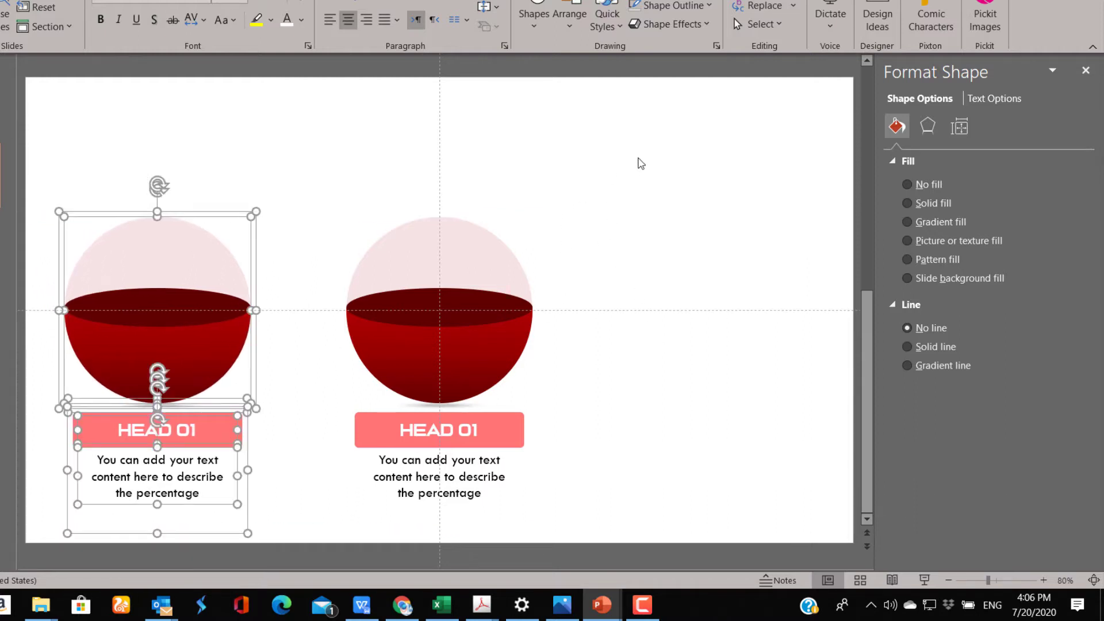
Make third and fourth sphere sets, spaced evenly in a row.
{"action": "left_click_drag", "start_coordinate": [642, 154], "coordinate": [332, 556]}
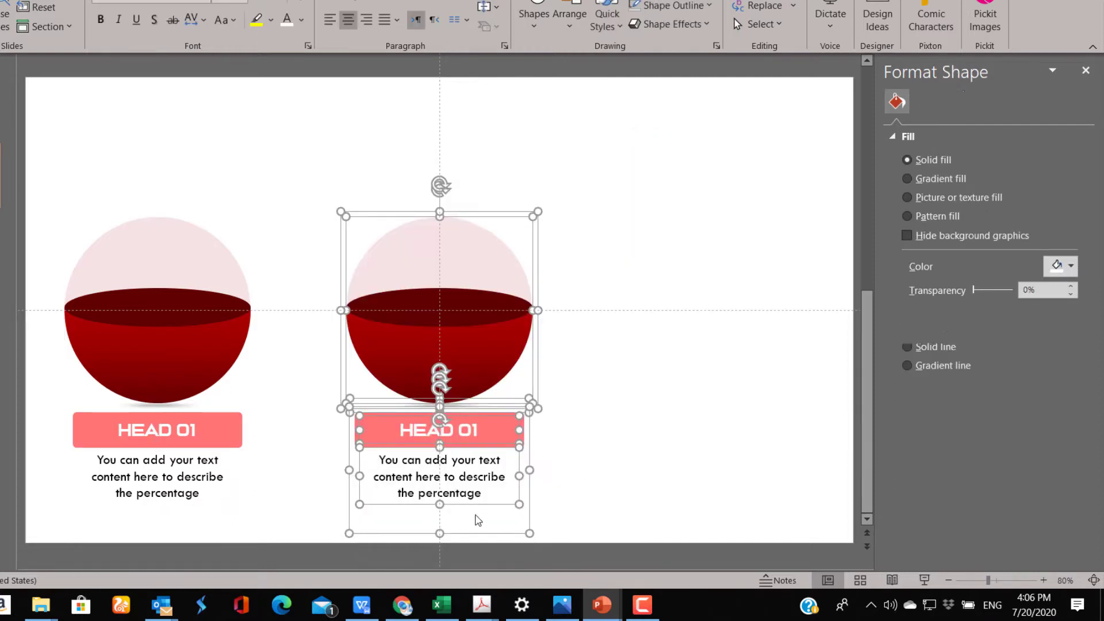
{"action": "left_click_drag", "start_coordinate": [482, 535], "coordinate": [410, 534]}
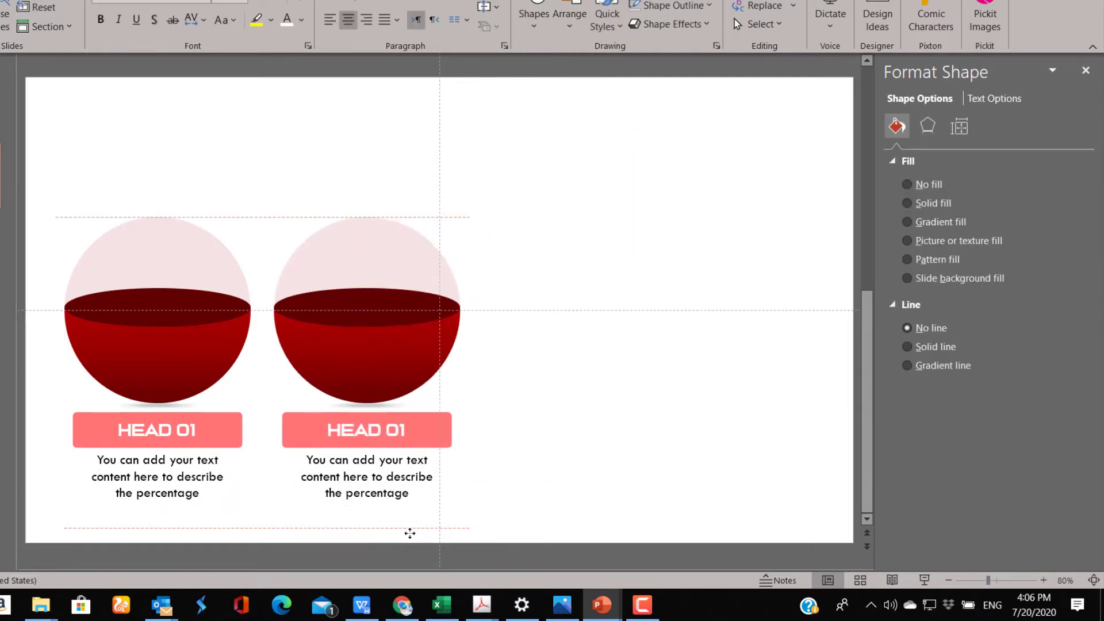
{"action": "key", "text": "ctrl+d"}
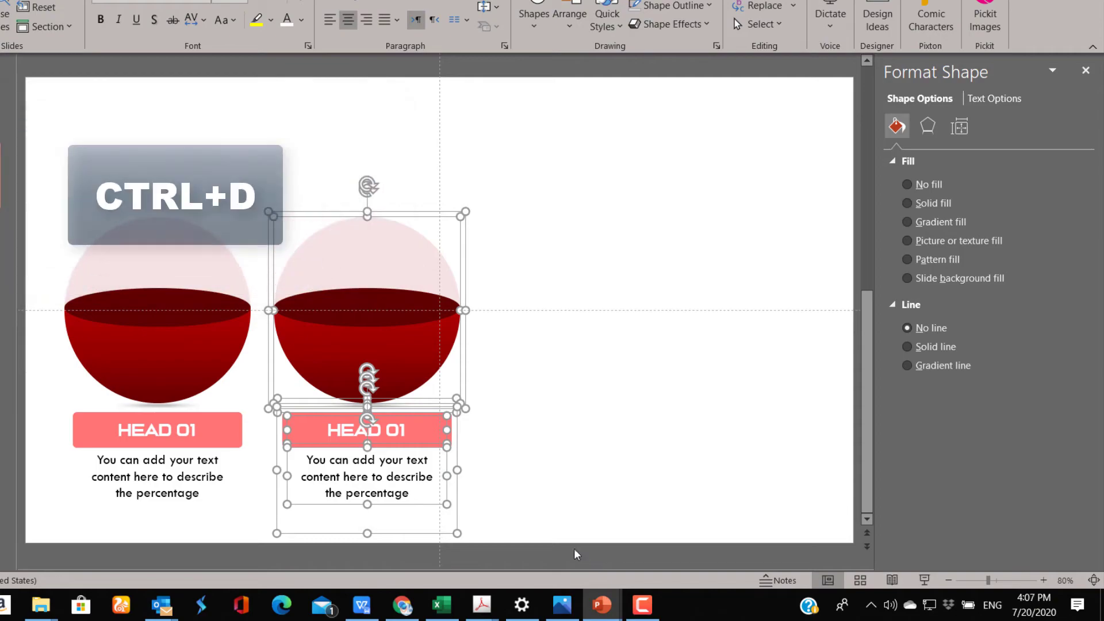
{"action": "left_click_drag", "start_coordinate": [428, 543], "coordinate": [623, 536]}
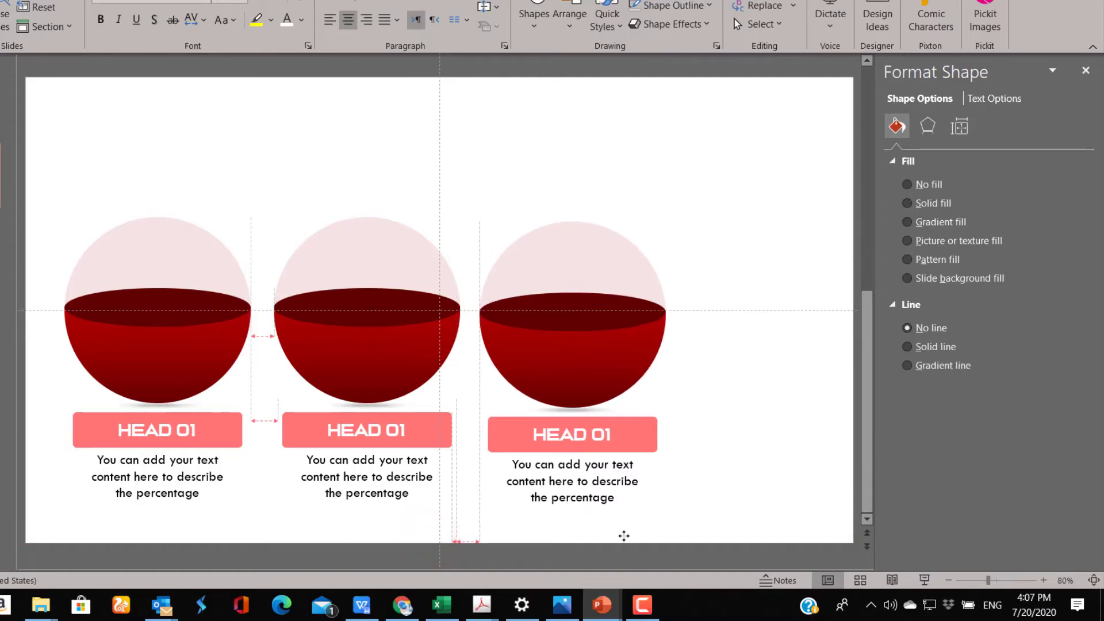
{"action": "left_click_drag", "start_coordinate": [624, 536], "coordinate": [624, 536]}
{"action": "scroll", "coordinate": [790, 439], "scroll_direction": "down", "scroll_amount": 1}
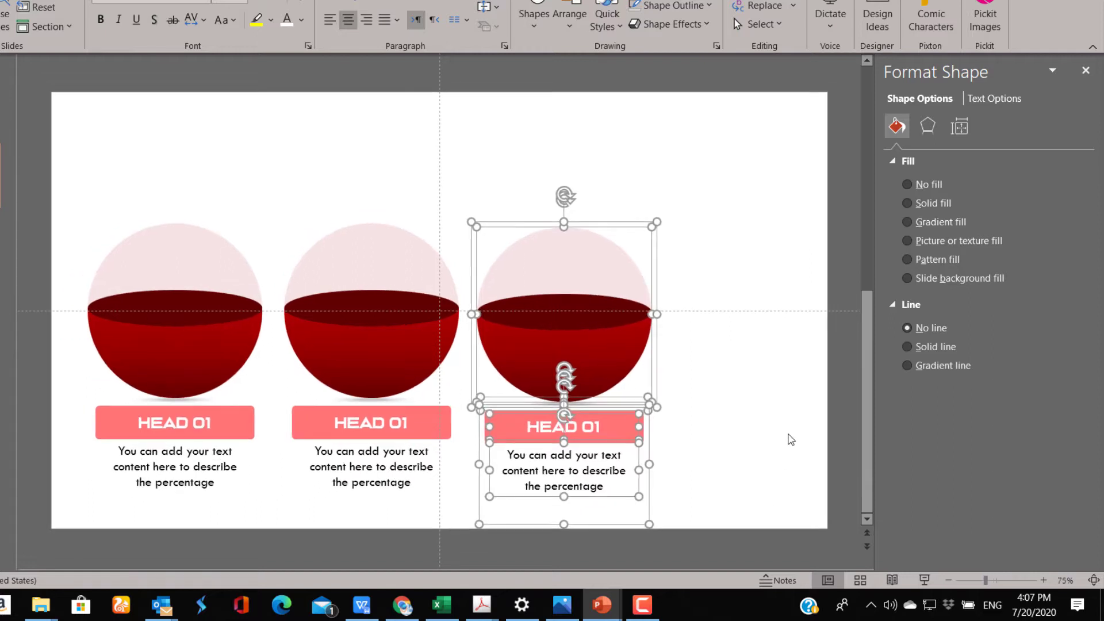
{"action": "key", "text": "ctrl+d"}
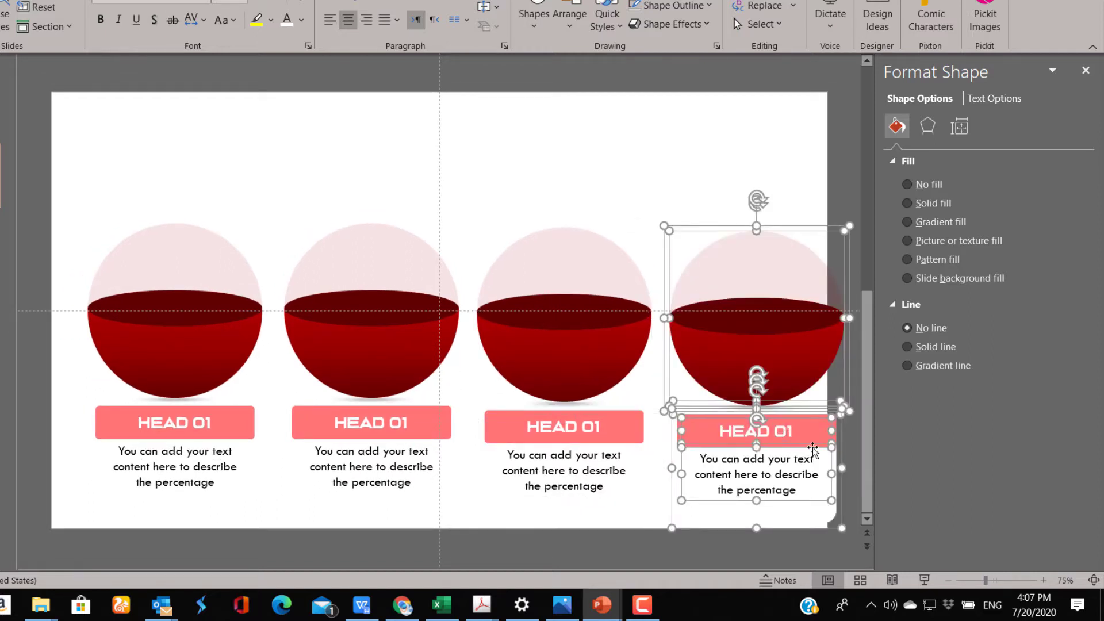
Shift the whole row of four sphere sets to centre it on the slide.
{"action": "left_click", "coordinate": [109, 191]}
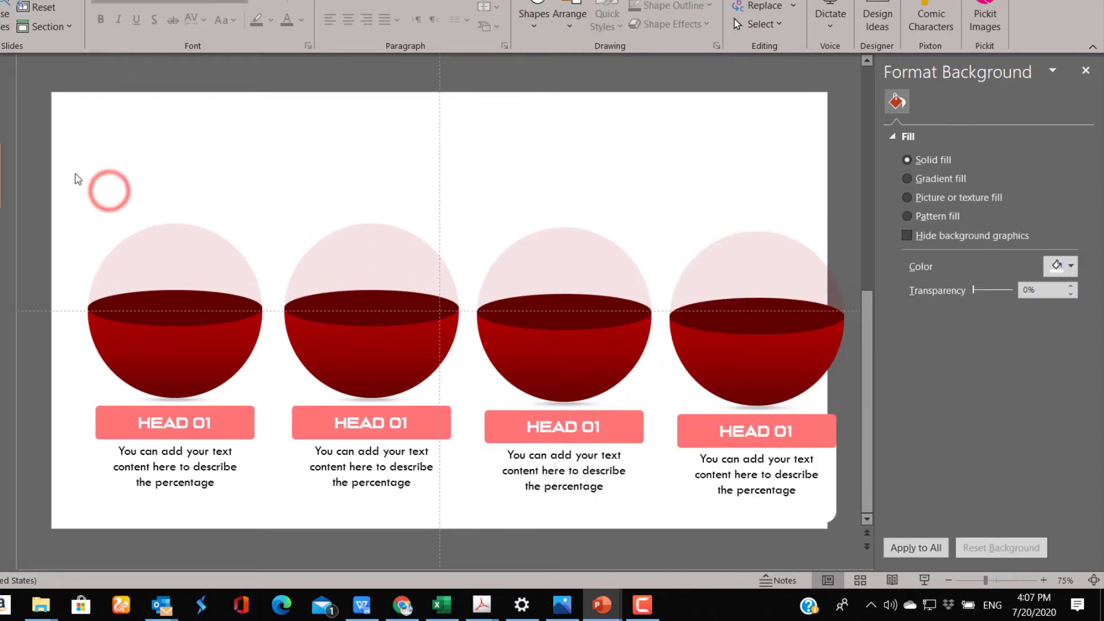
{"action": "mouse_move", "coordinate": [75, 173]}
{"action": "left_mouse_down"}
{"action": "mouse_move", "coordinate": [729, 569]}
{"action": "mouse_move", "coordinate": [876, 563]}
{"action": "mouse_move", "coordinate": [838, 545]}
{"action": "left_mouse_up"}
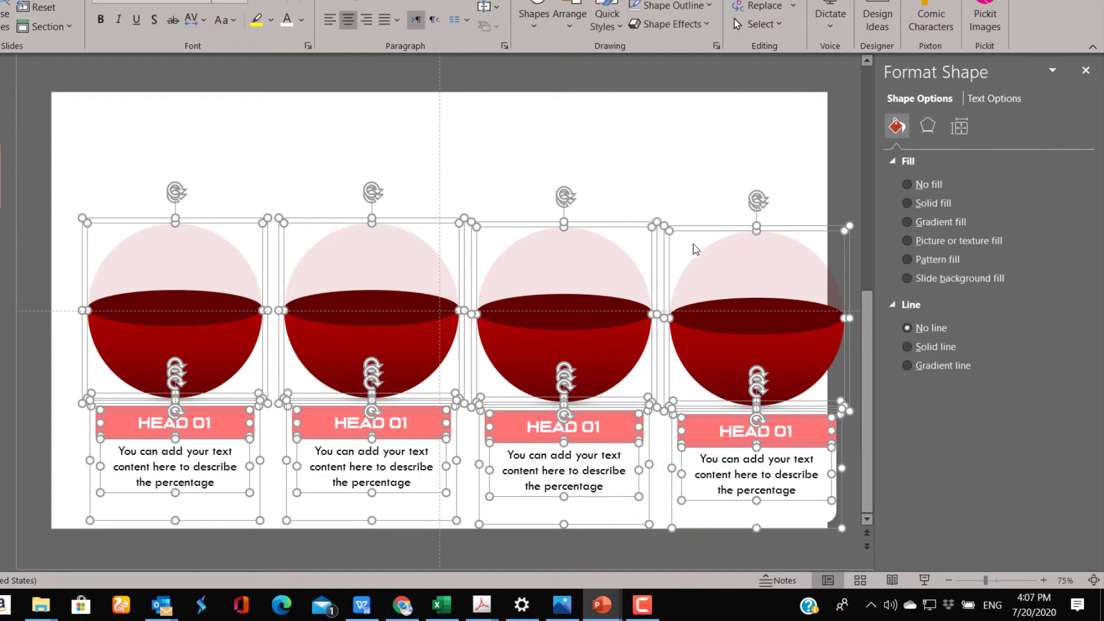
{"action": "left_click_drag", "start_coordinate": [693, 229], "coordinate": [664, 223]}
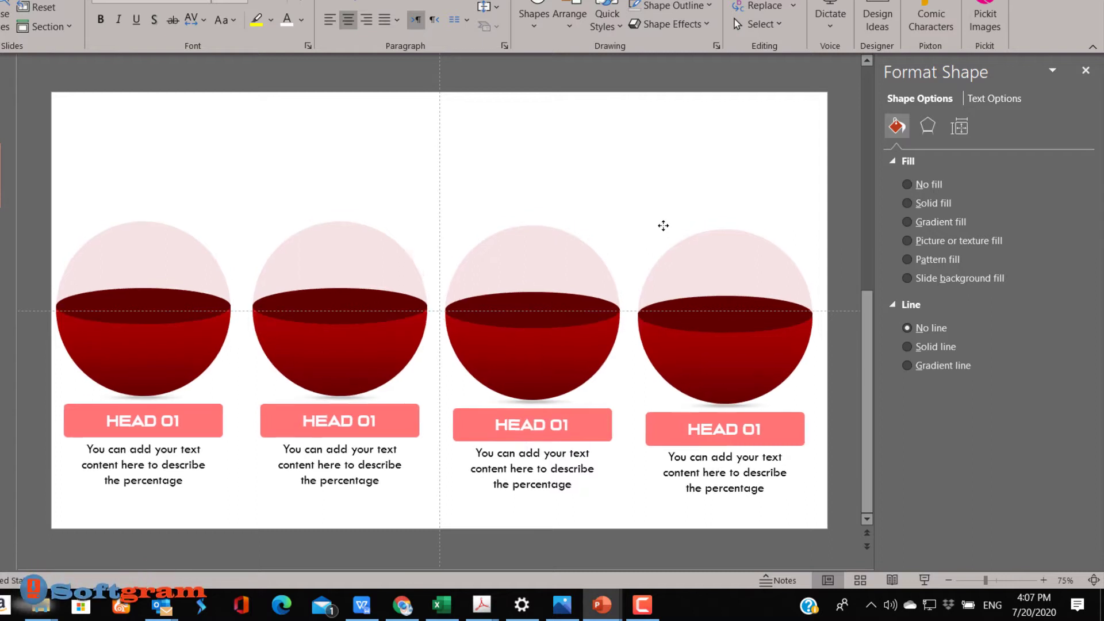
{"action": "left_click_drag", "start_coordinate": [663, 224], "coordinate": [663, 225]}
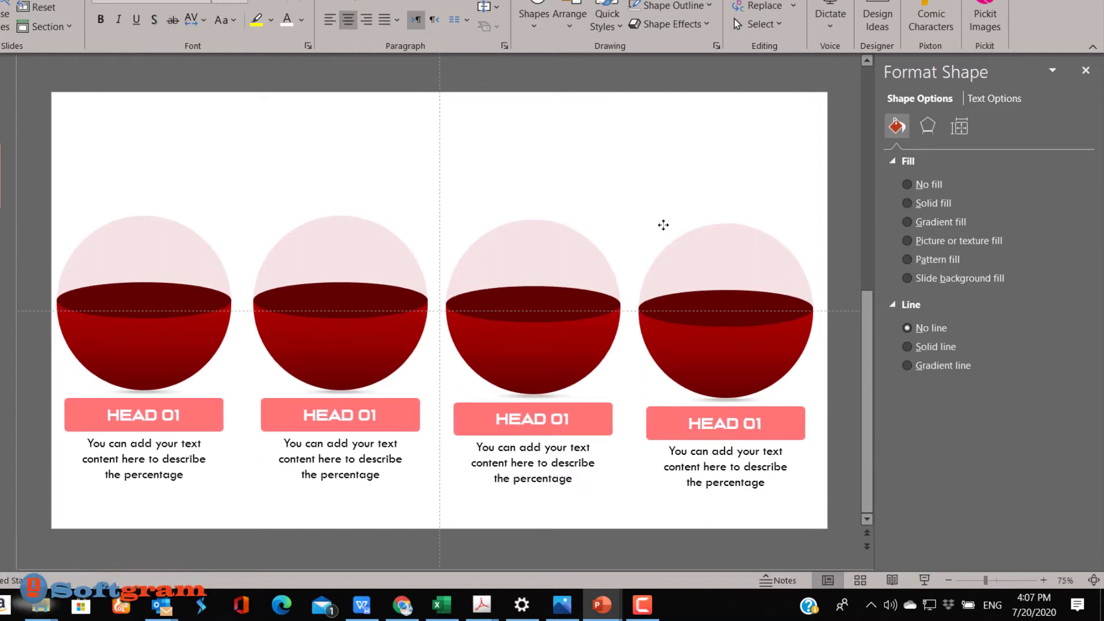
{"action": "left_click_drag", "start_coordinate": [664, 225], "coordinate": [664, 226]}
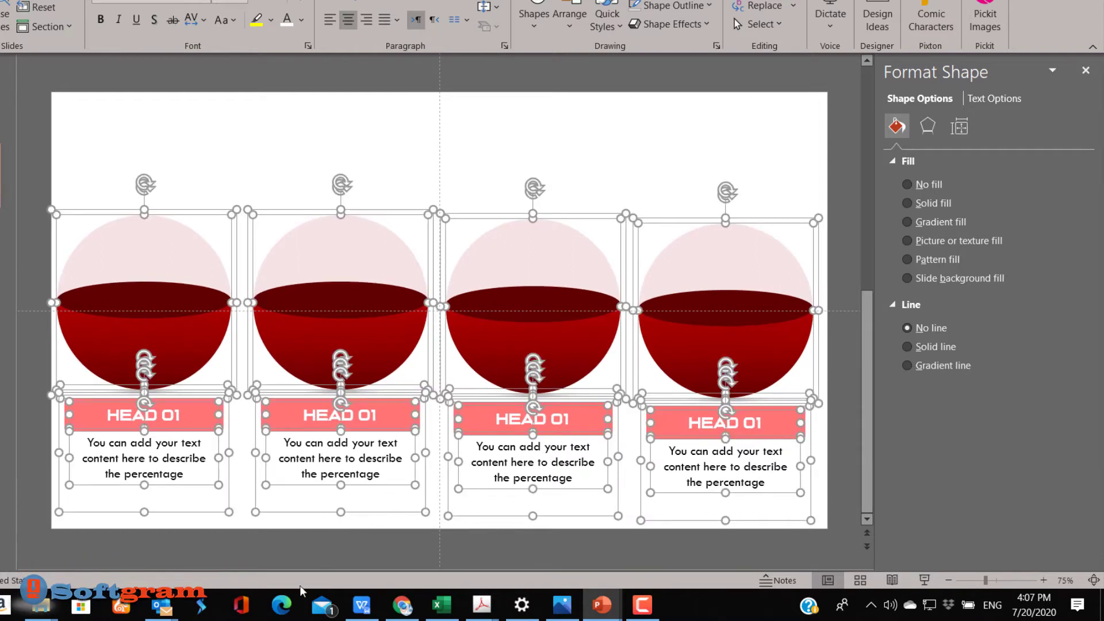
{"action": "key", "text": "Escape"}
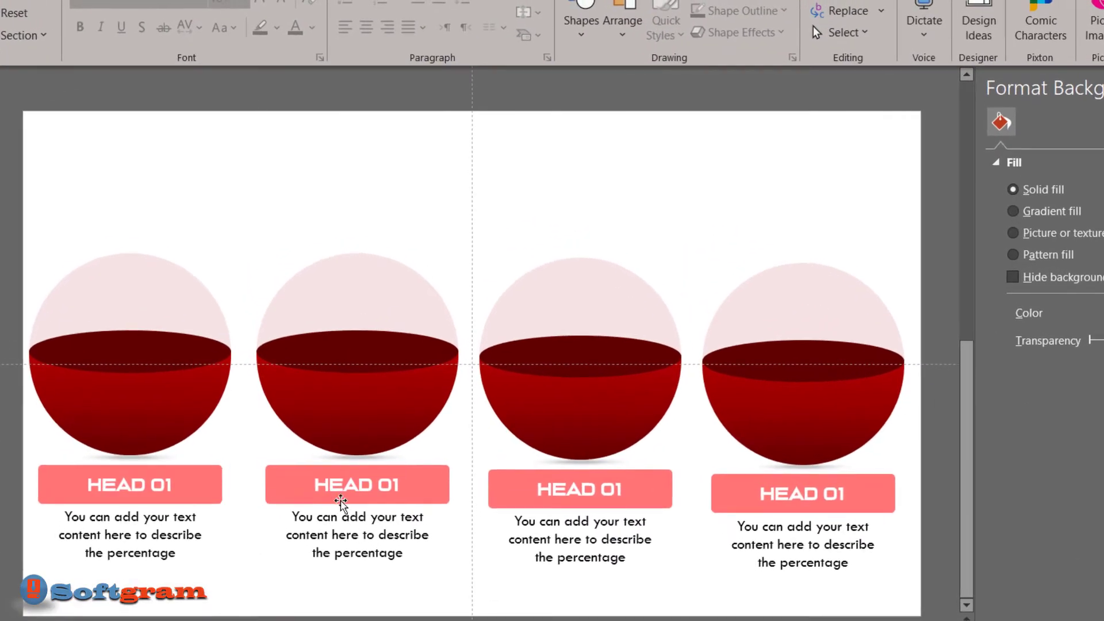
Renumber the copied heading bars to HEAD 02, HEAD 03 and HEAD 04.
{"action": "left_click", "coordinate": [396, 486]}
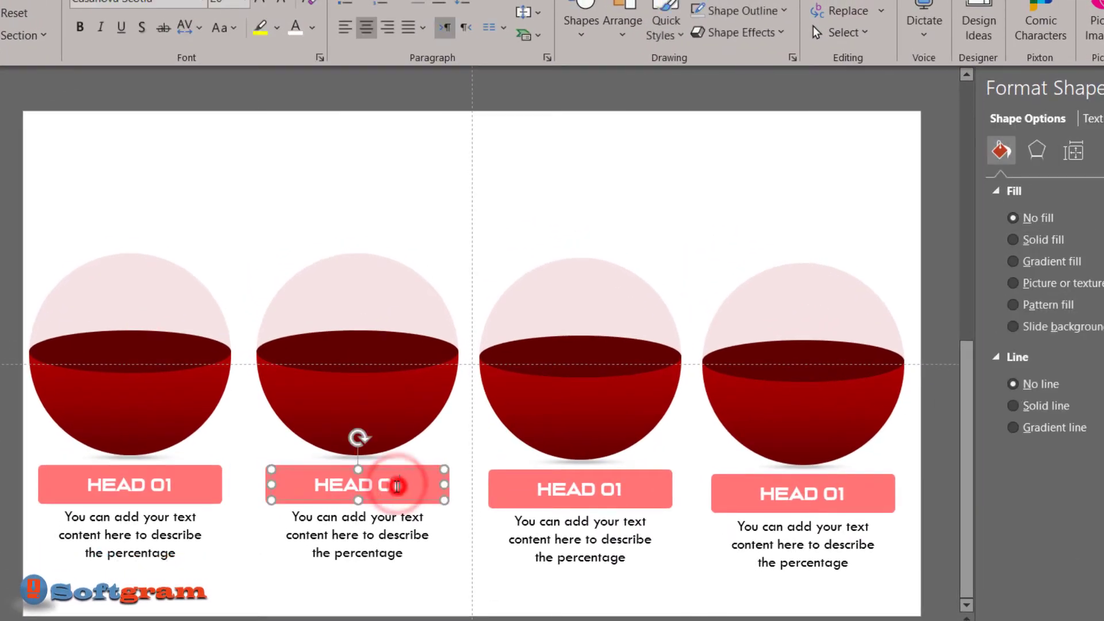
{"action": "type", "text": "2"}
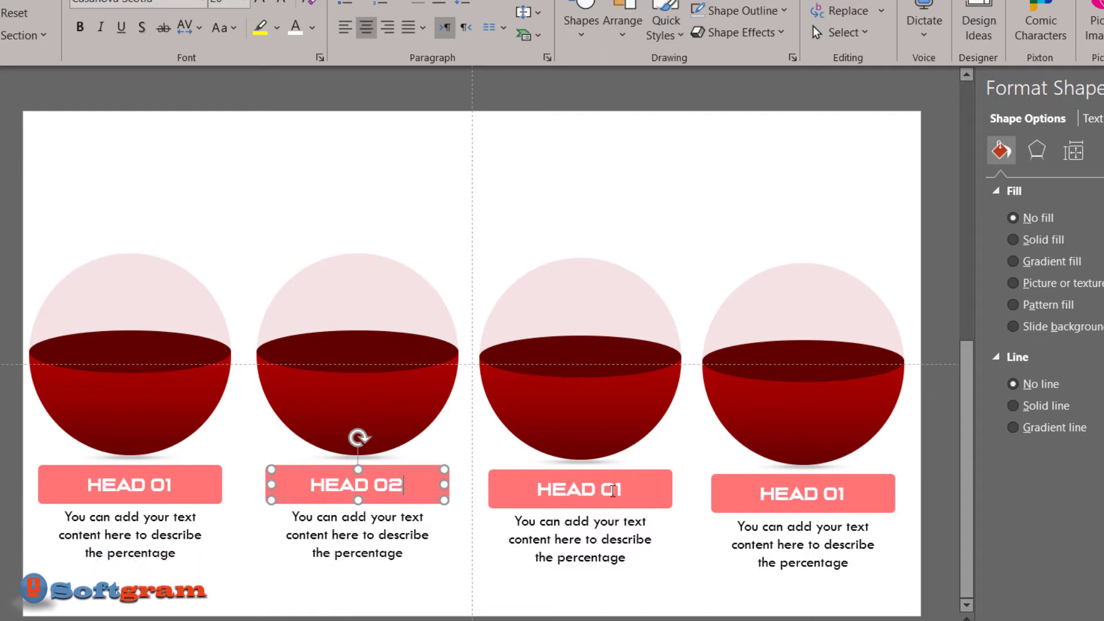
{"action": "left_click", "coordinate": [613, 489]}
{"action": "key", "text": "BackSpace"}
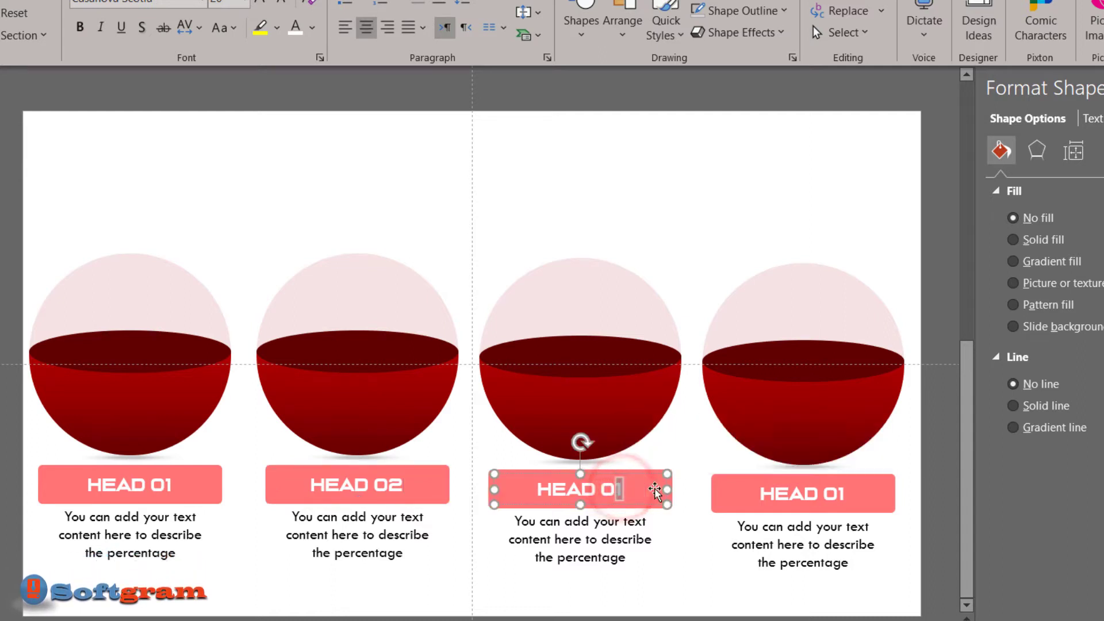
{"action": "type", "text": "3"}
{"action": "left_click", "coordinate": [845, 493]}
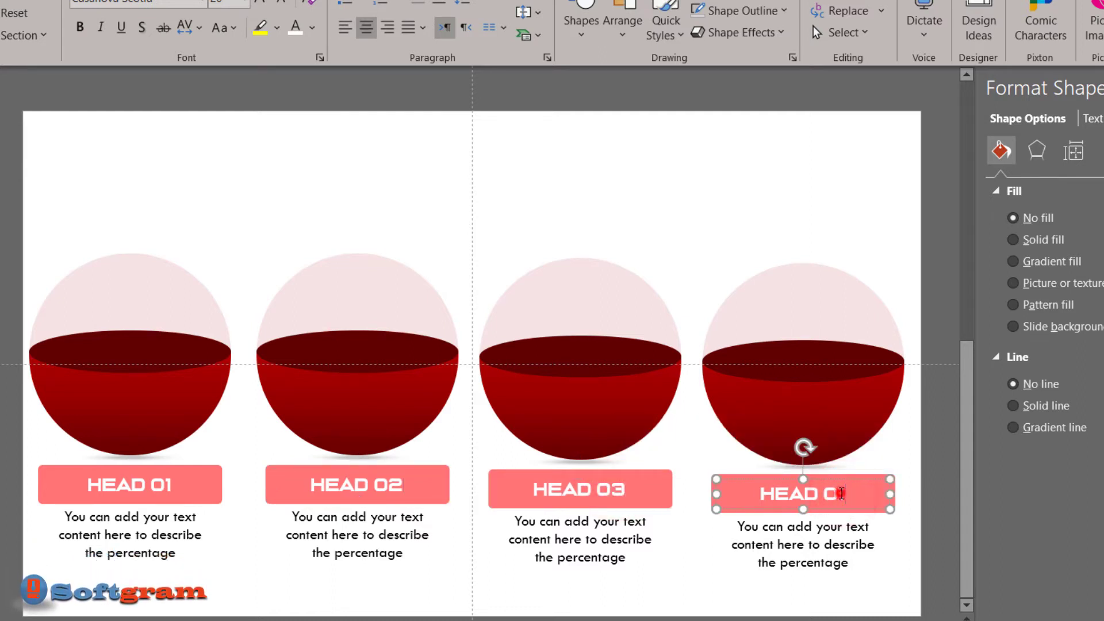
{"action": "key", "text": "BackSpace"}
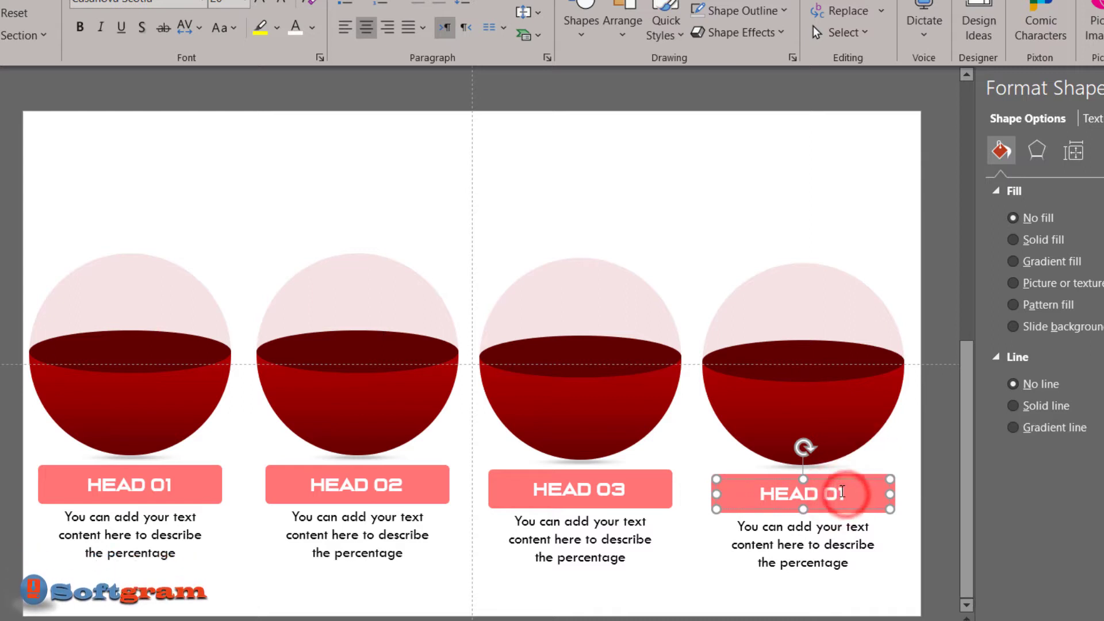
{"action": "double_click", "coordinate": [842, 492]}
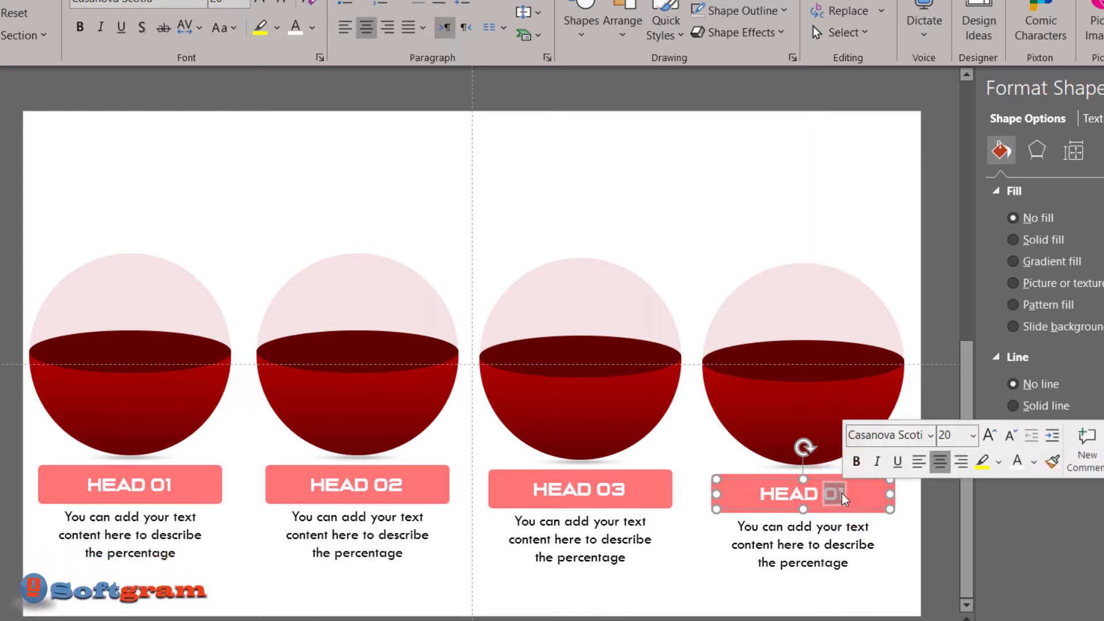
{"action": "type", "text": "0"}
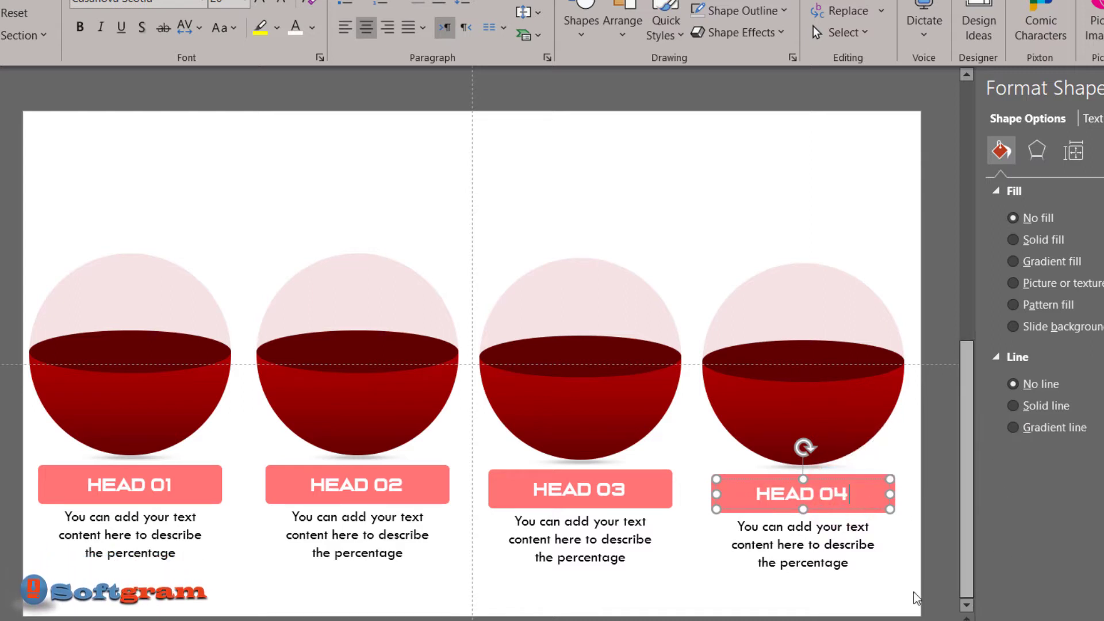
{"action": "left_click", "coordinate": [897, 225]}
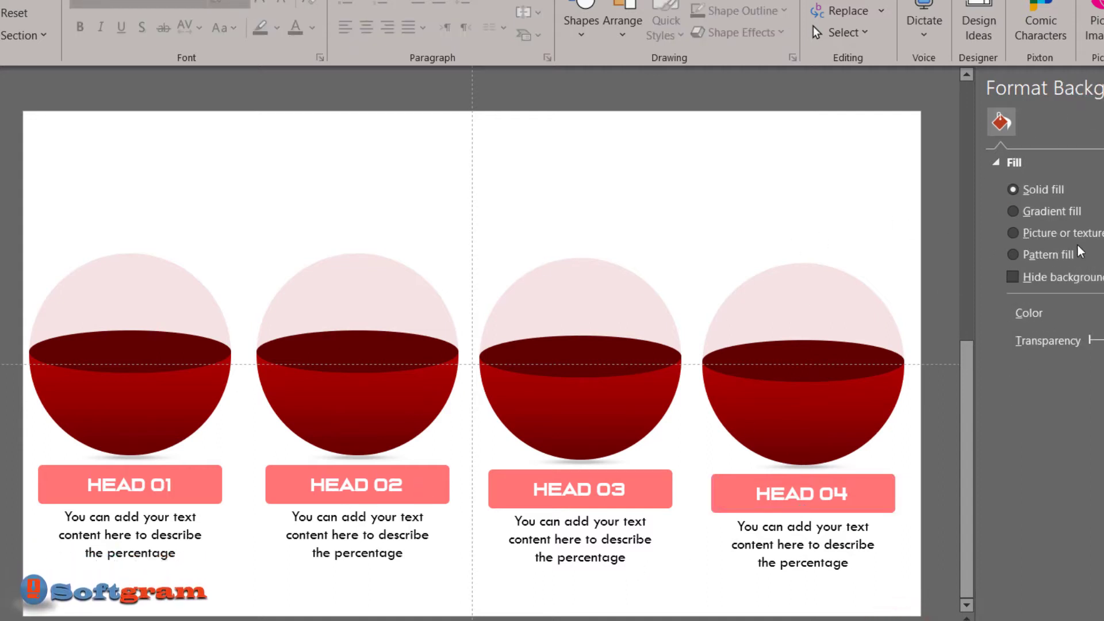
Give the slide background a linear gradient fill at 270°.
{"action": "right_click", "coordinate": [867, 214]}
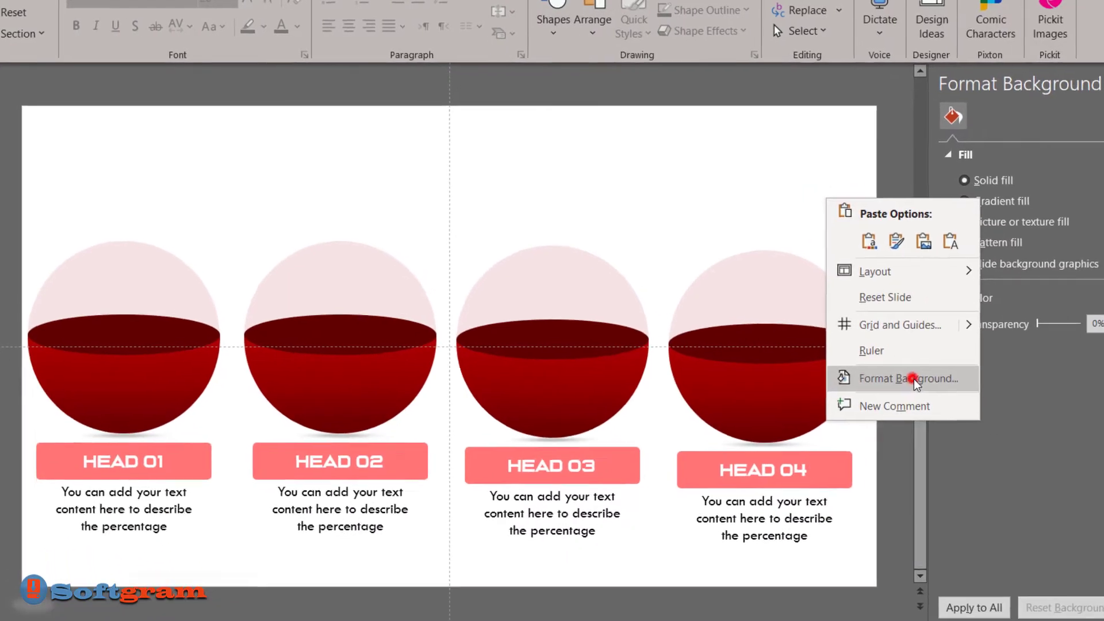
{"action": "left_click", "coordinate": [914, 380]}
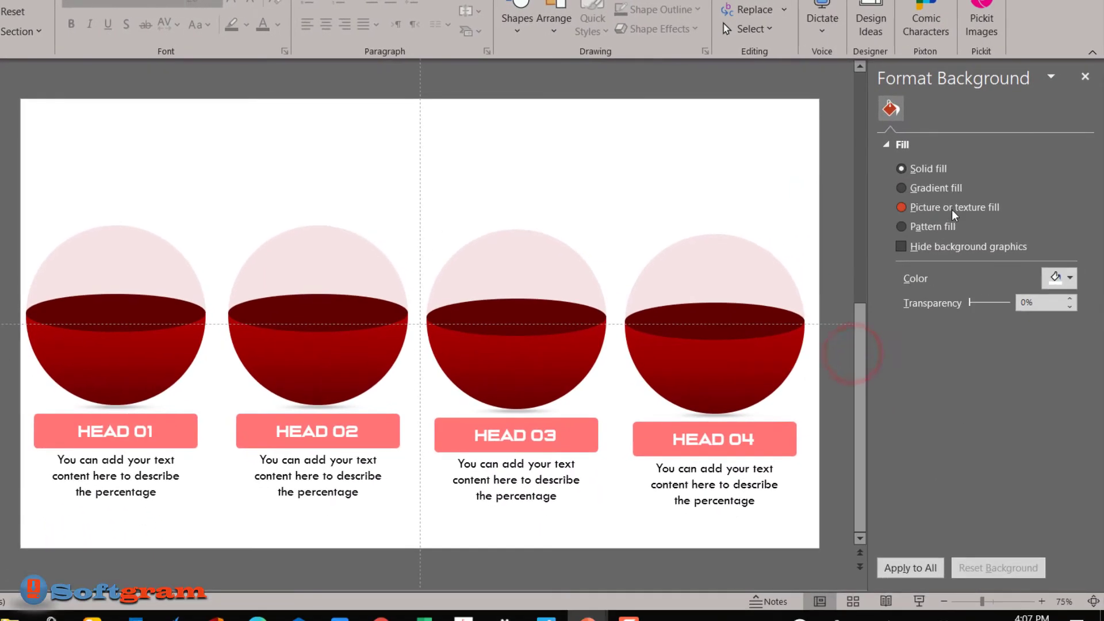
{"action": "left_click", "coordinate": [1009, 204]}
{"action": "left_click", "coordinate": [1061, 326]}
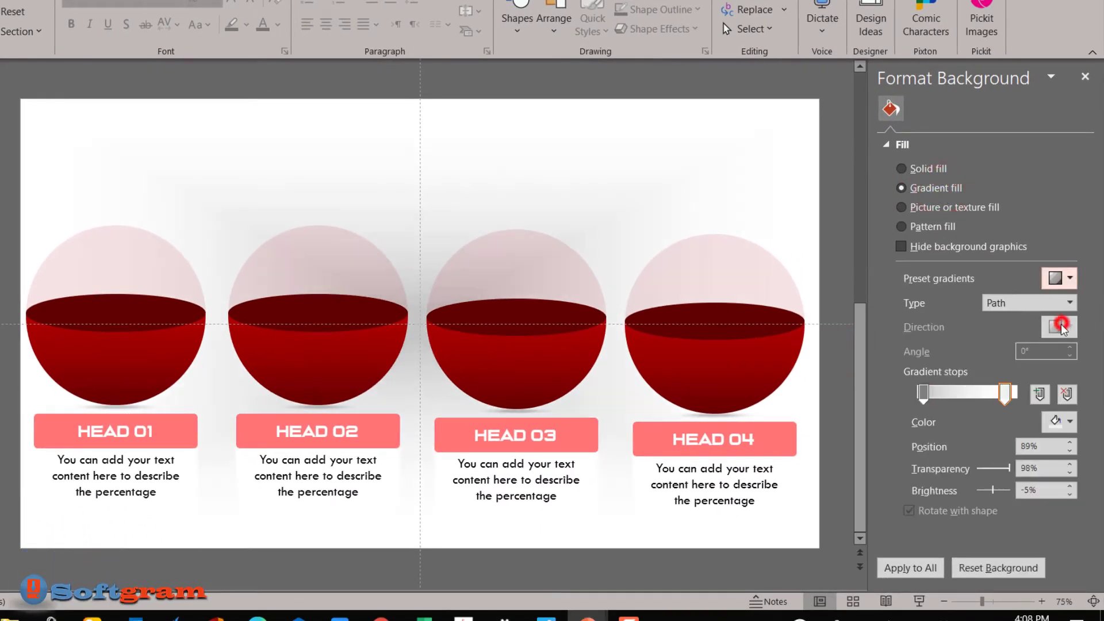
{"action": "left_click", "coordinate": [1053, 303]}
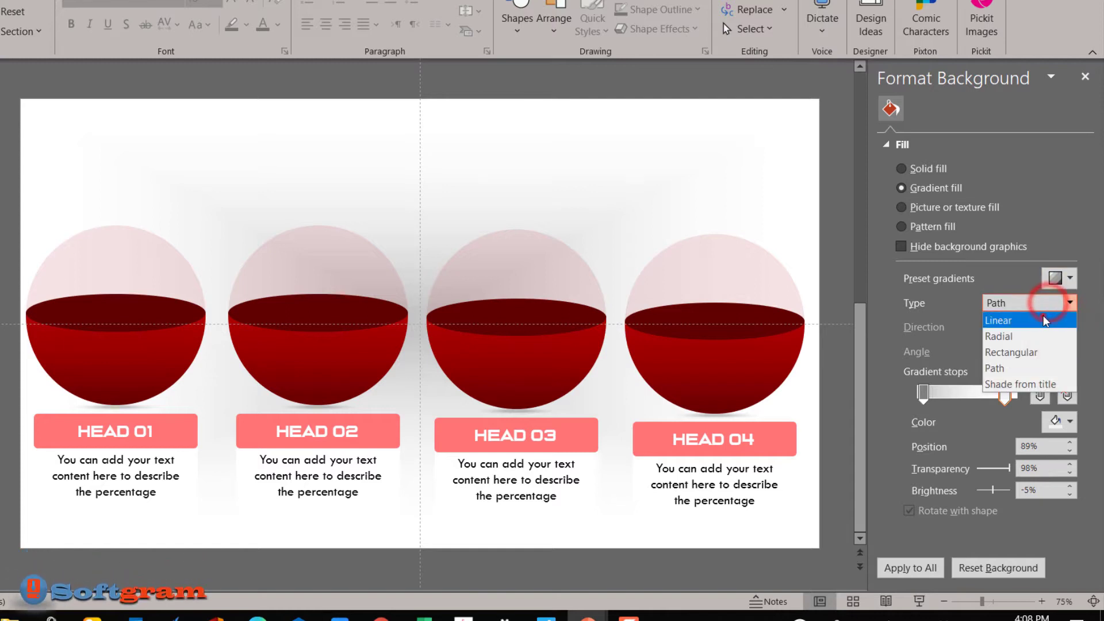
{"action": "left_click", "coordinate": [1042, 316]}
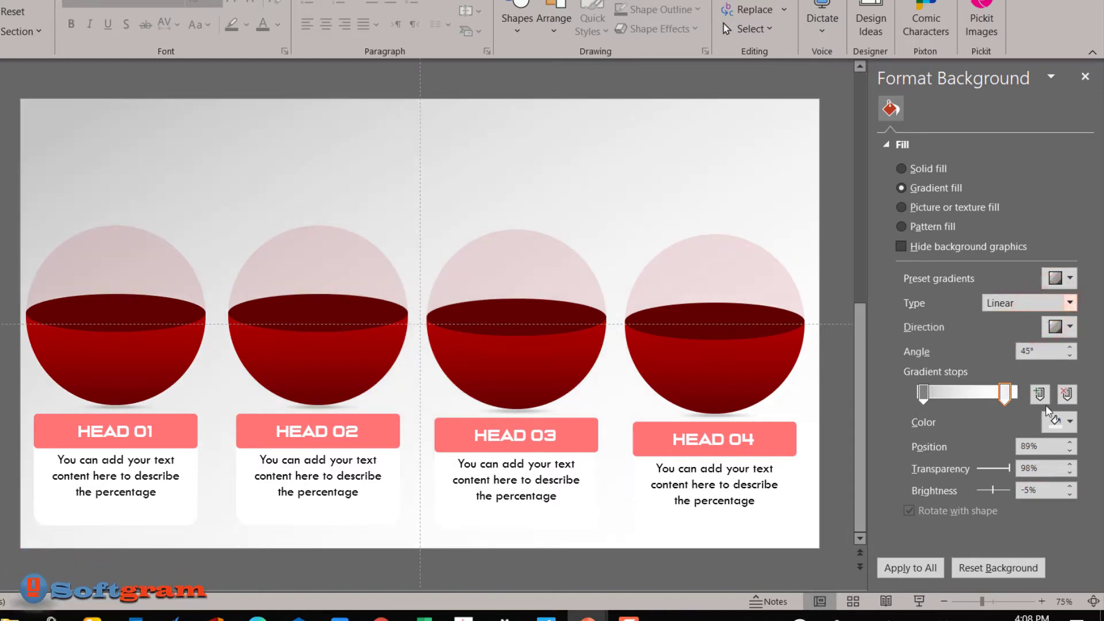
{"action": "left_click", "coordinate": [1061, 327]}
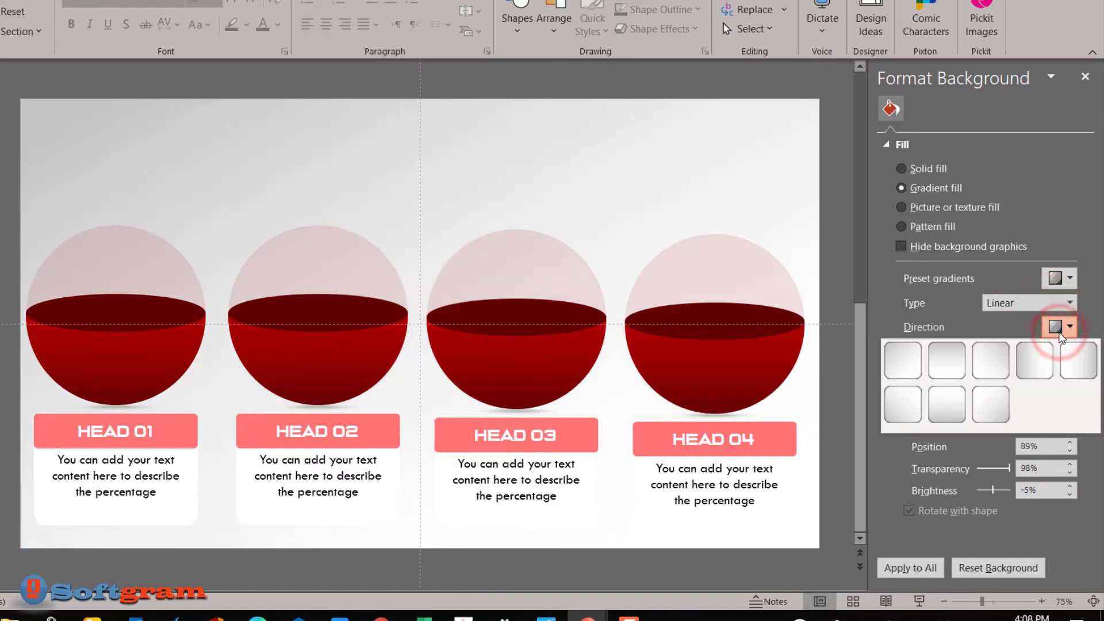
{"action": "left_click", "coordinate": [955, 398]}
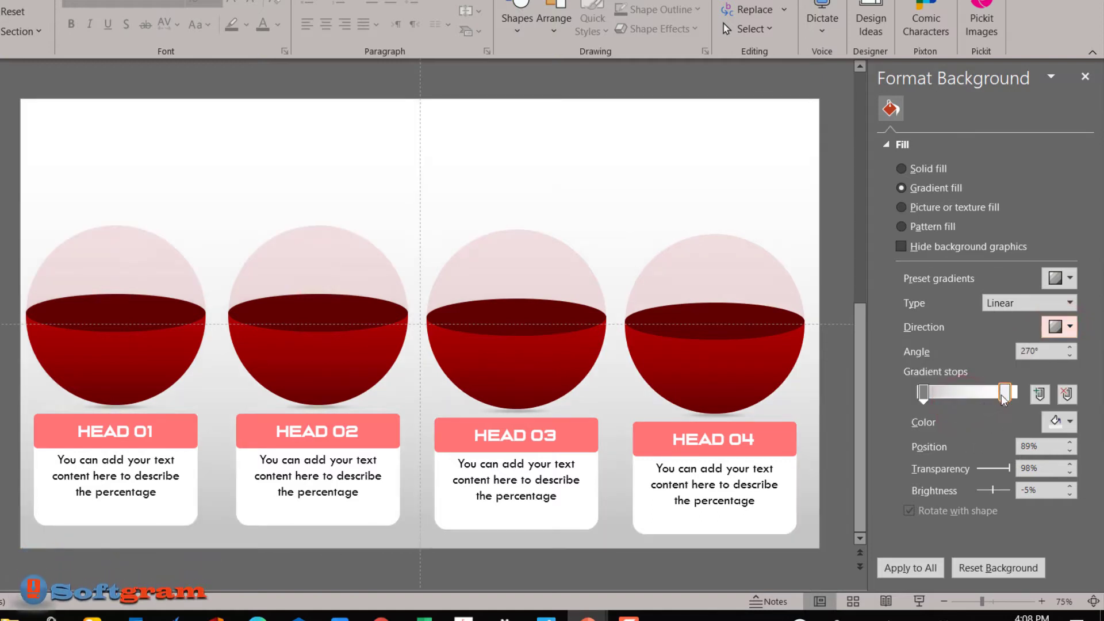
Move the gradient stops to about 30% so light grey fills the lower band.
{"action": "left_click_drag", "start_coordinate": [1003, 397], "coordinate": [955, 399]}
{"action": "left_click_drag", "start_coordinate": [932, 454], "coordinate": [927, 452]}
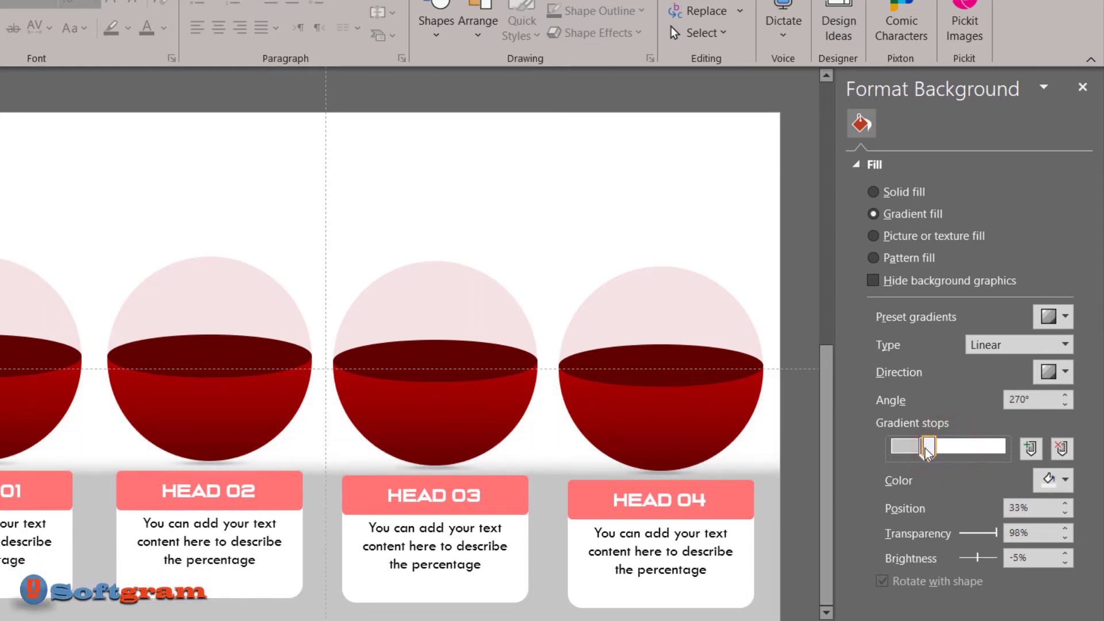
{"action": "left_click_drag", "start_coordinate": [925, 451], "coordinate": [924, 454]}
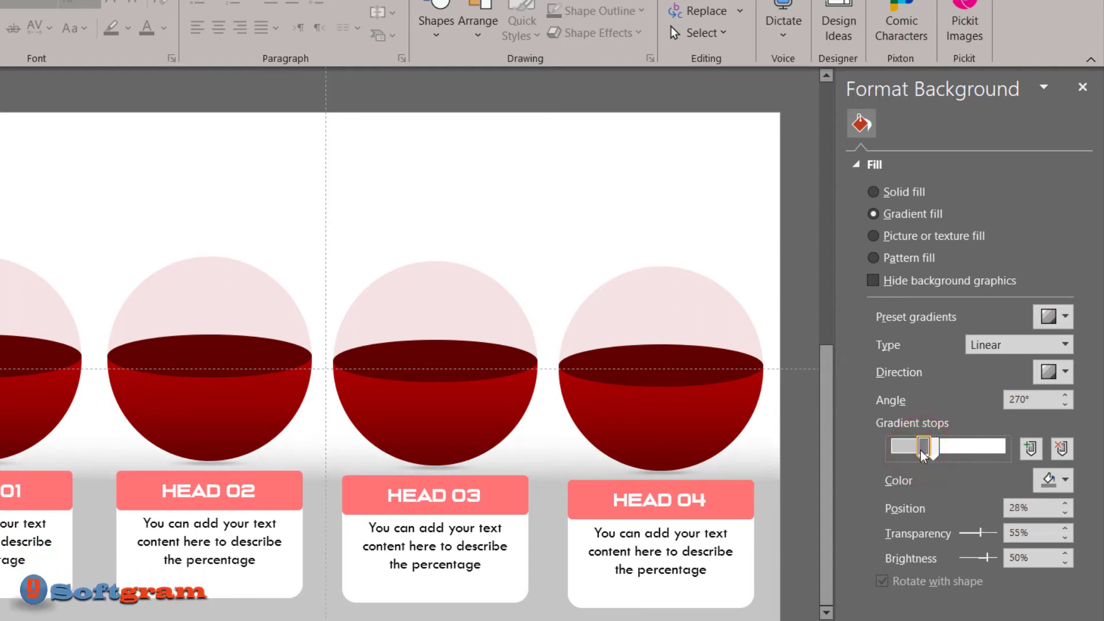
{"action": "left_click", "coordinate": [935, 451]}
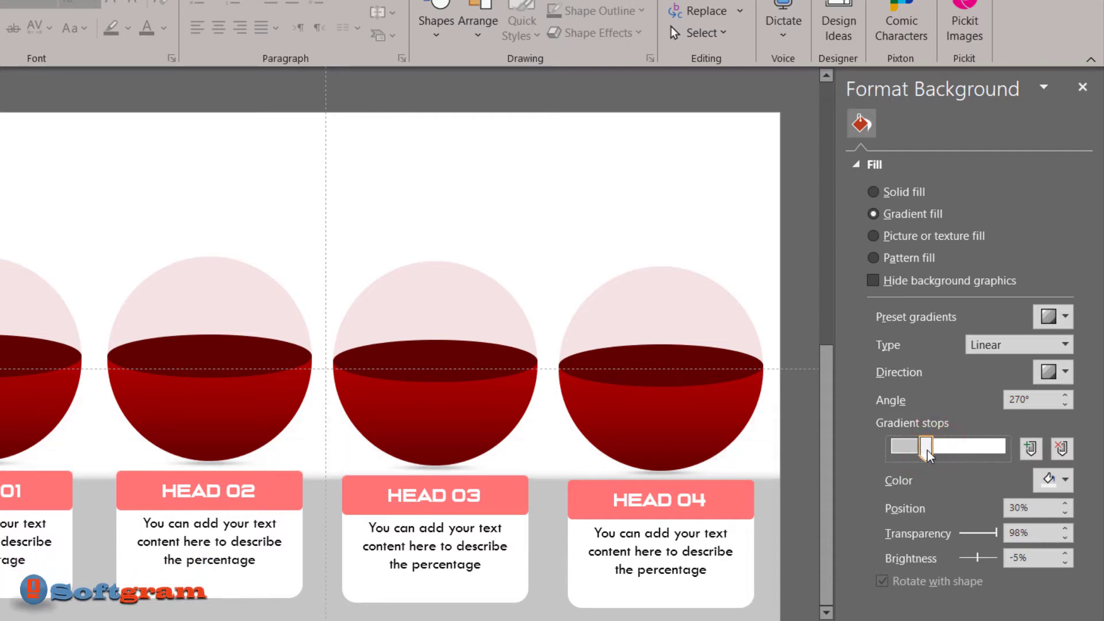
{"action": "left_click_drag", "start_coordinate": [935, 454], "coordinate": [927, 454]}
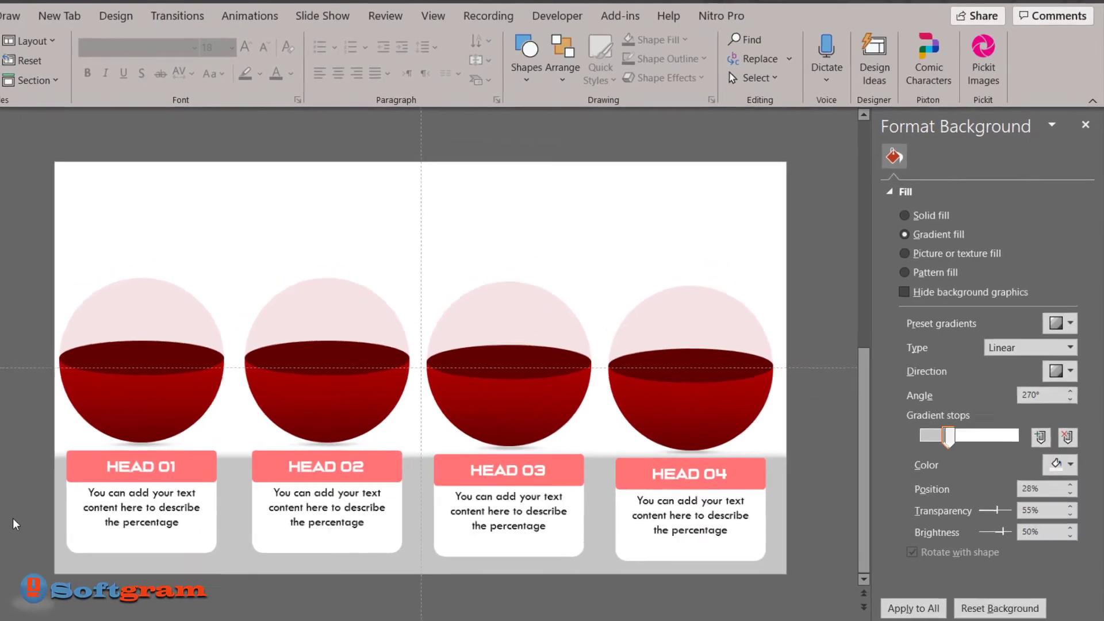
{"action": "left_click_drag", "start_coordinate": [815, 457], "coordinate": [52, 578]}
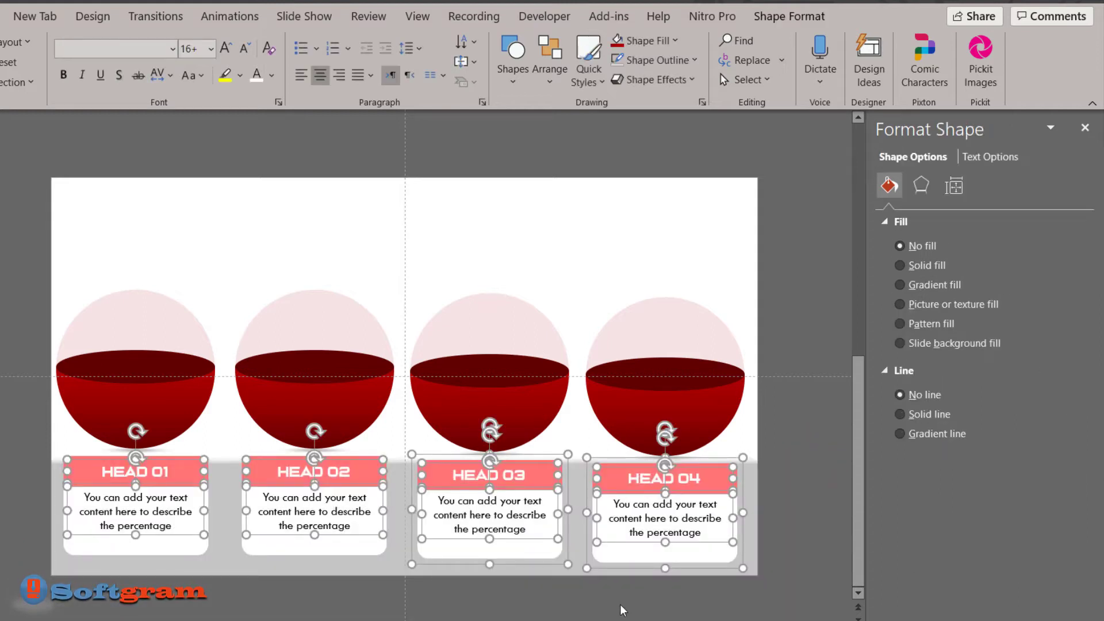
Nudge the four caption boxes slightly down and to the left.
{"action": "left_click_drag", "start_coordinate": [618, 573], "coordinate": [618, 574]}
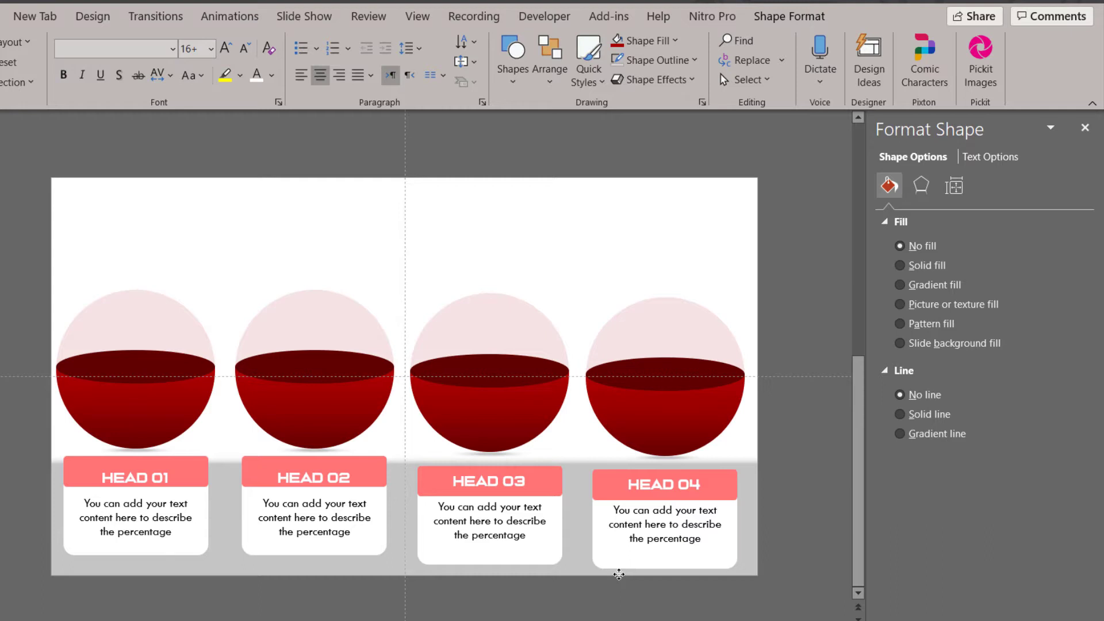
{"action": "left_click_drag", "start_coordinate": [619, 574], "coordinate": [617, 578]}
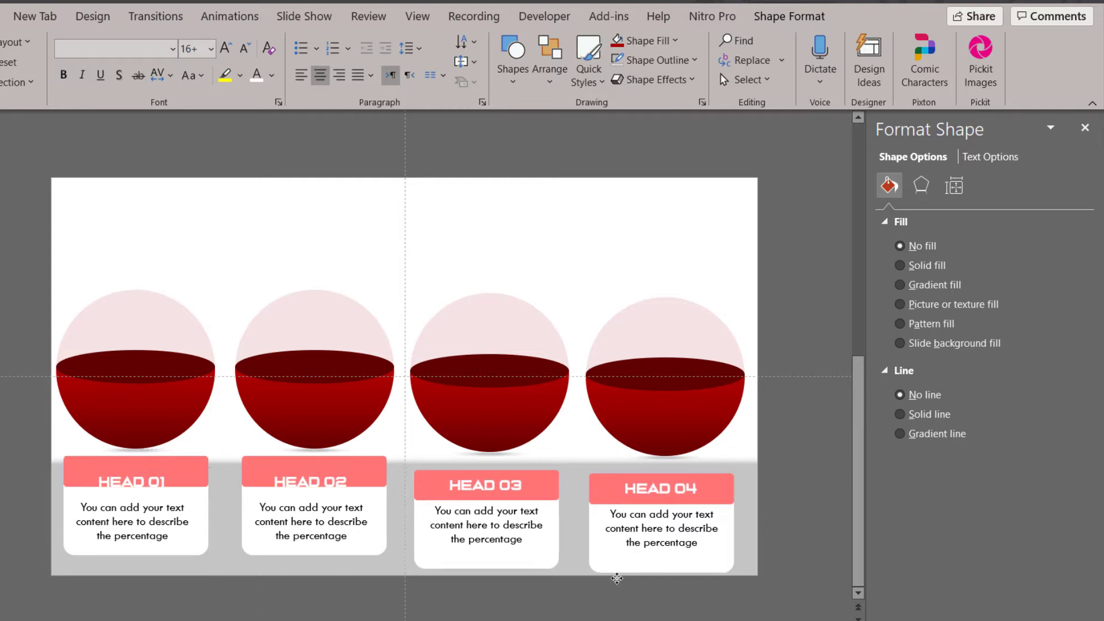
{"action": "left_click", "coordinate": [370, 598]}
Raise the HEAD 01 and HEAD 02 headers level with each other on the alignment guide.
{"action": "left_click", "coordinate": [151, 479]}
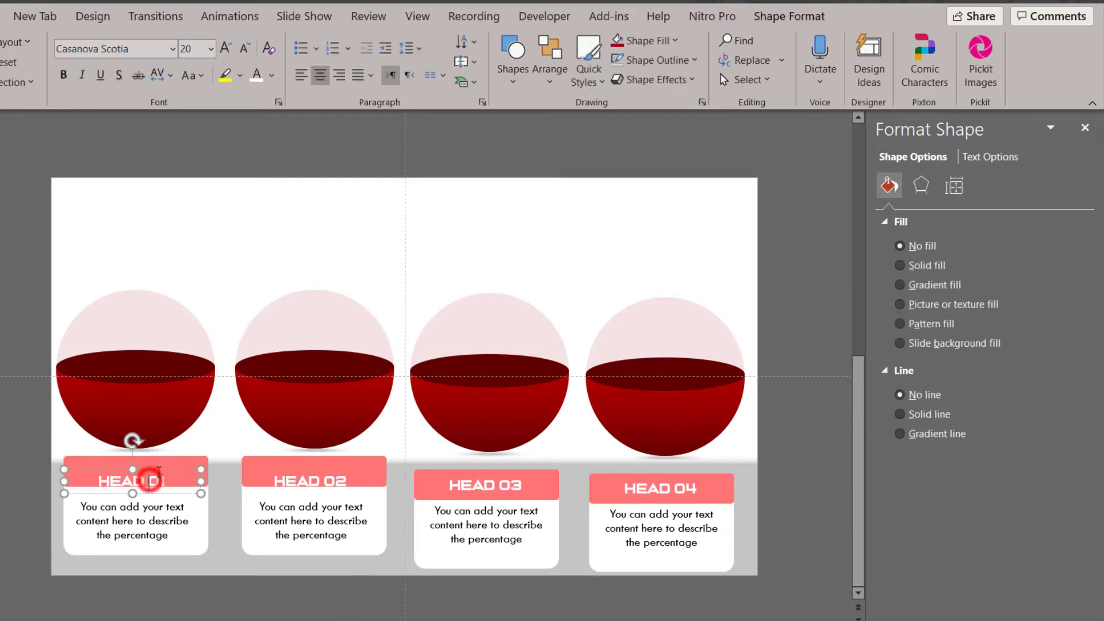
{"action": "left_click_drag", "start_coordinate": [160, 471], "coordinate": [157, 464]}
{"action": "left_click_drag", "start_coordinate": [157, 463], "coordinate": [158, 462]}
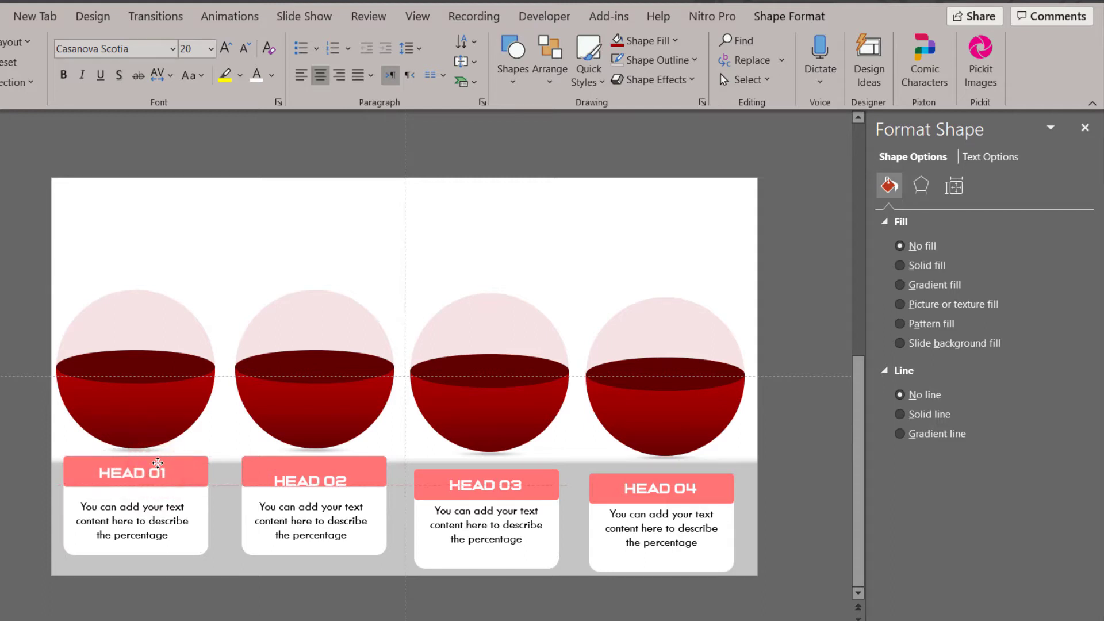
{"action": "left_click", "coordinate": [319, 479]}
{"action": "left_click_drag", "start_coordinate": [328, 470], "coordinate": [328, 460]}
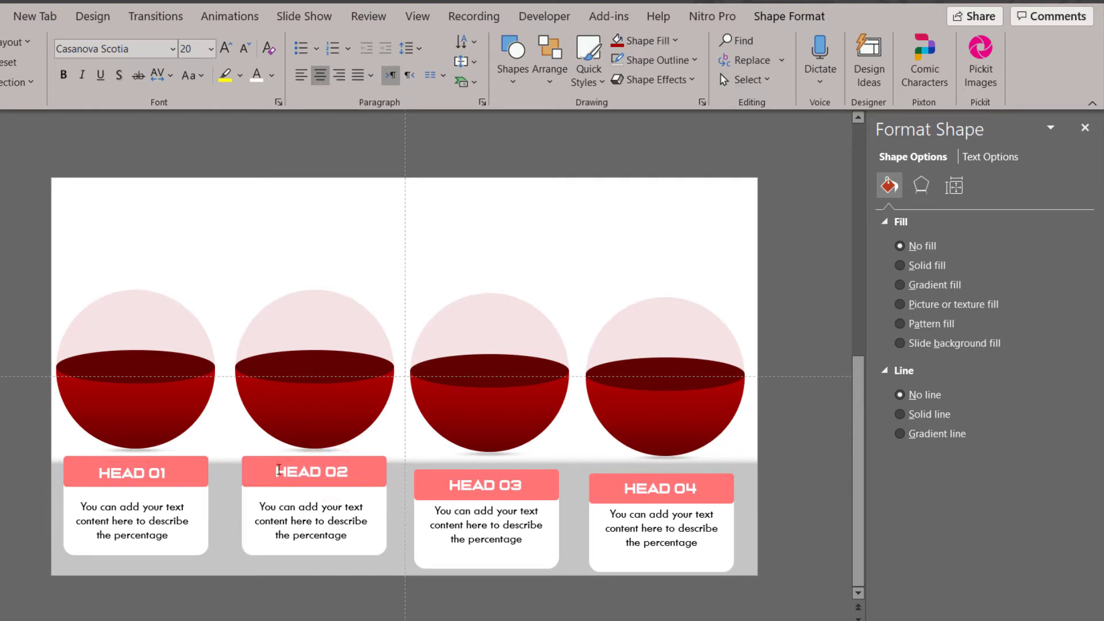
Group the HEAD 01 header with its caption and move the group down onto its white card.
{"action": "left_click", "coordinate": [278, 470]}
{"action": "left_click", "coordinate": [175, 470]}
{"action": "left_click", "coordinate": [333, 472]}
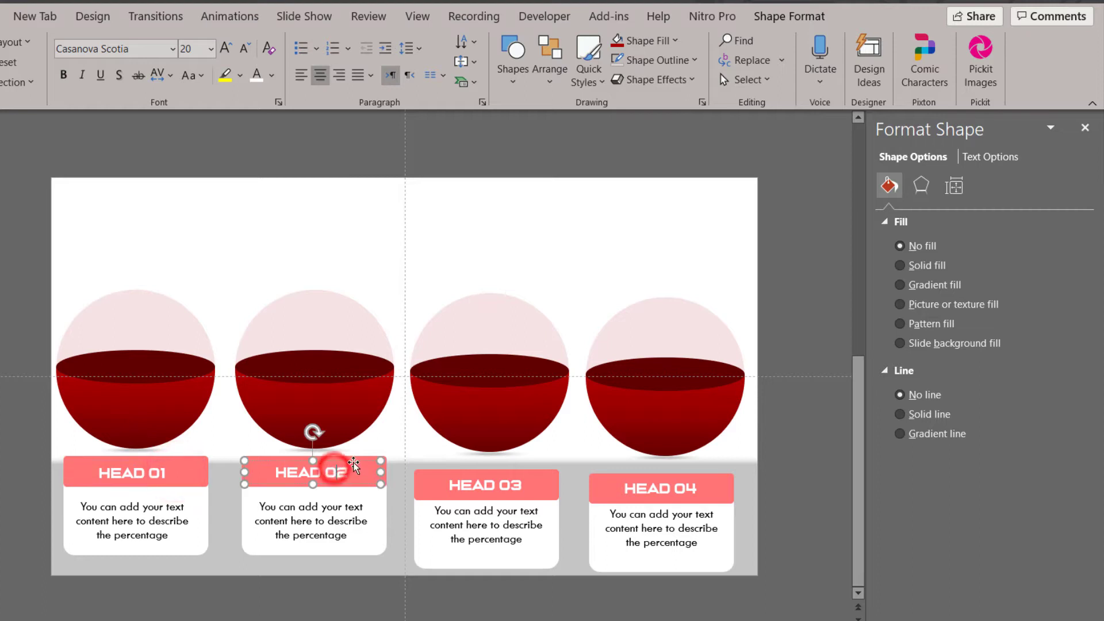
{"action": "left_click", "coordinate": [164, 473]}
{"action": "left_click", "coordinate": [199, 526], "text": "shift"}
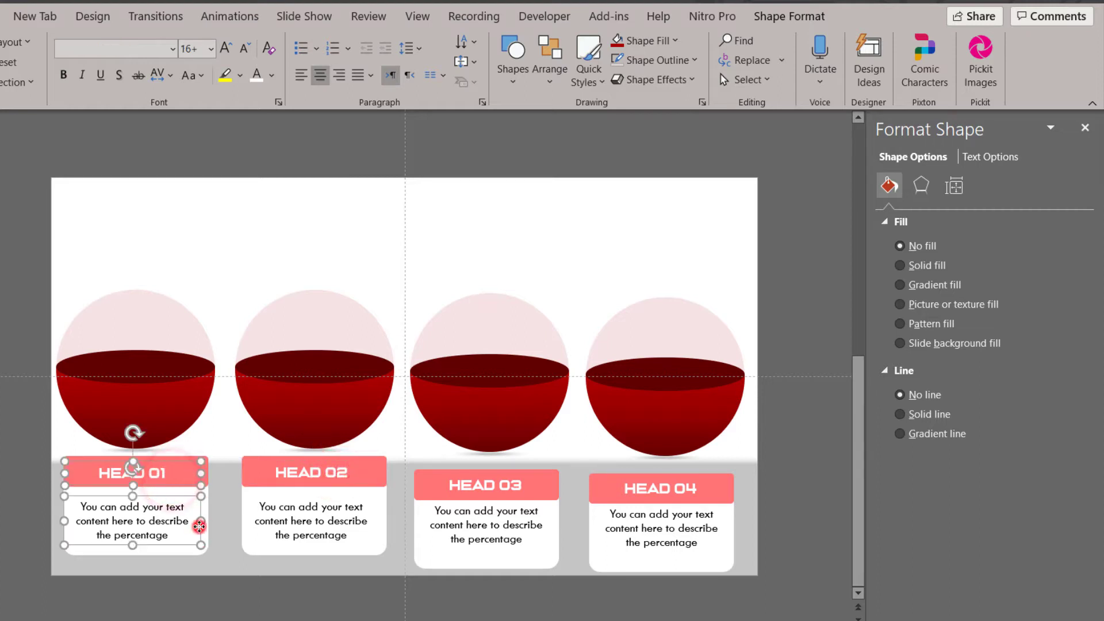
{"action": "key", "text": "ctrl+g"}
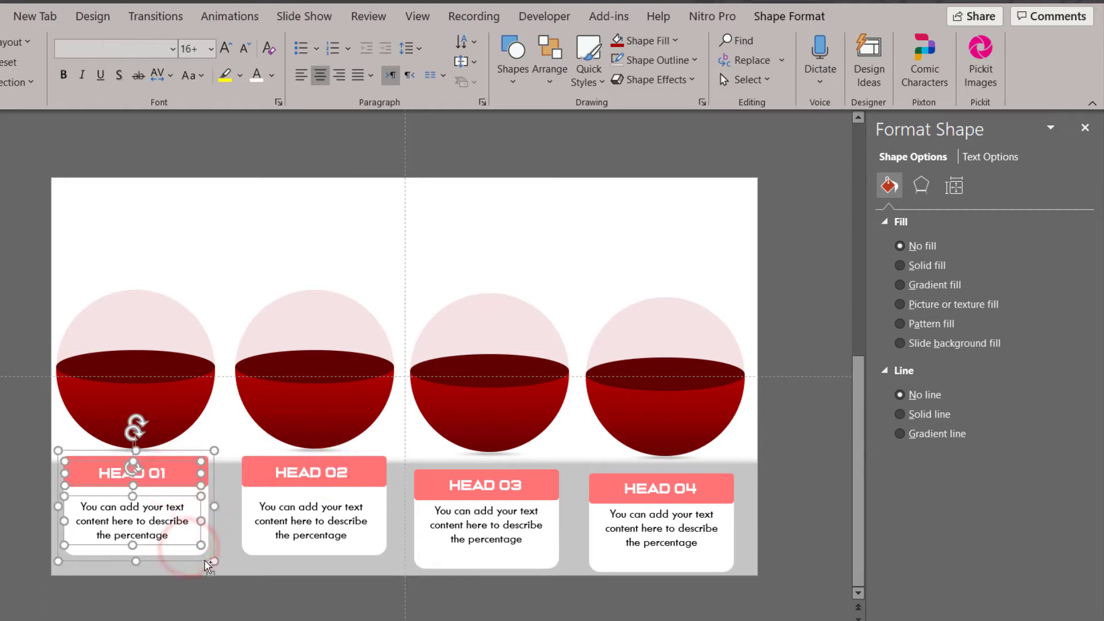
{"action": "left_click", "coordinate": [209, 578]}
{"action": "left_click", "coordinate": [177, 562]}
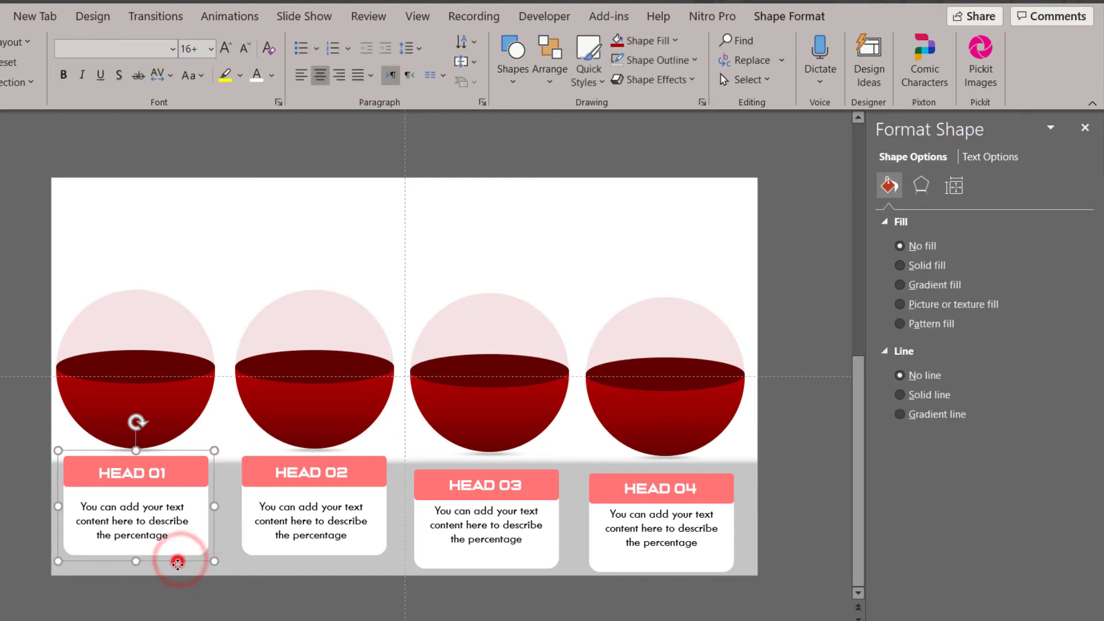
{"action": "left_click_drag", "start_coordinate": [178, 562], "coordinate": [174, 576]}
Move the HEAD 02 group down so it sits level with HEAD 01.
{"action": "left_click", "coordinate": [319, 550]}
{"action": "left_click", "coordinate": [316, 546]}
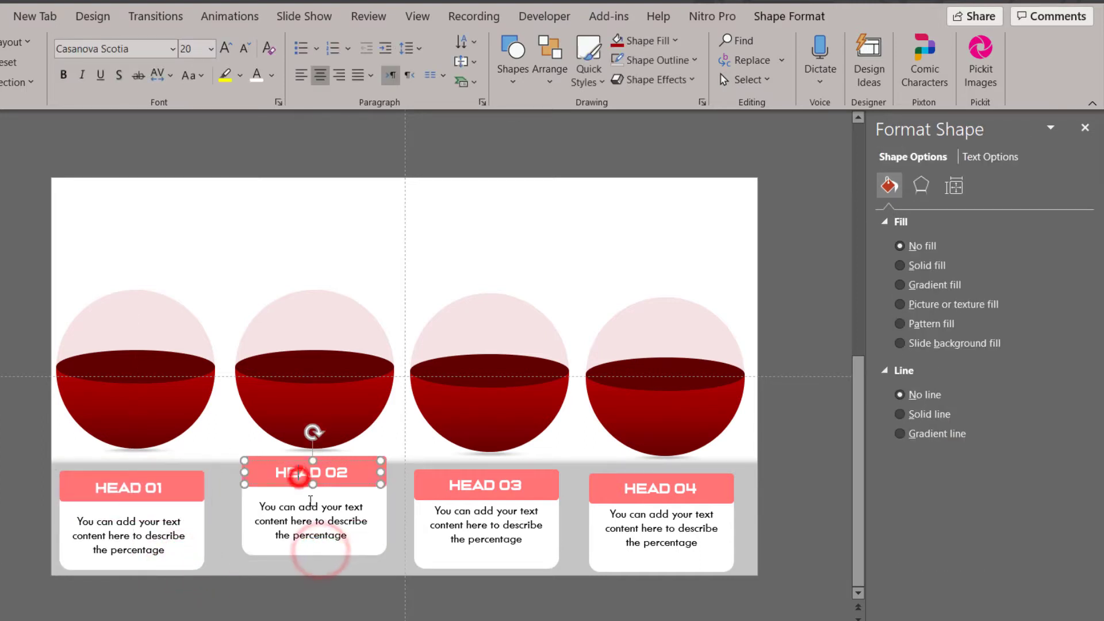
{"action": "left_click", "coordinate": [358, 536]}
{"action": "left_click", "coordinate": [359, 561]}
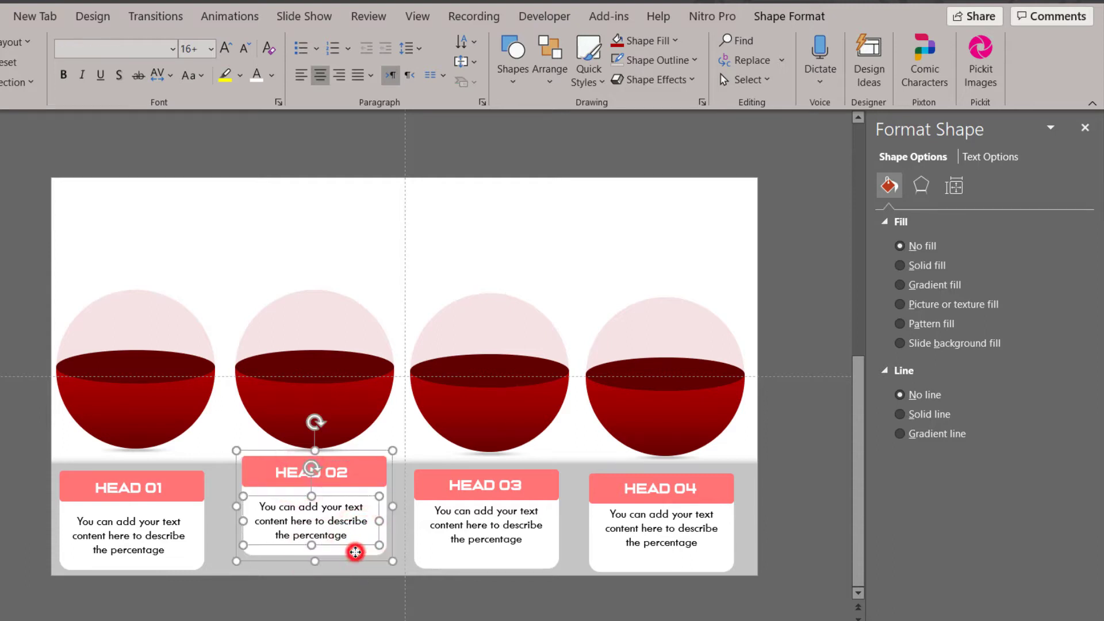
{"action": "left_click", "coordinate": [359, 557]}
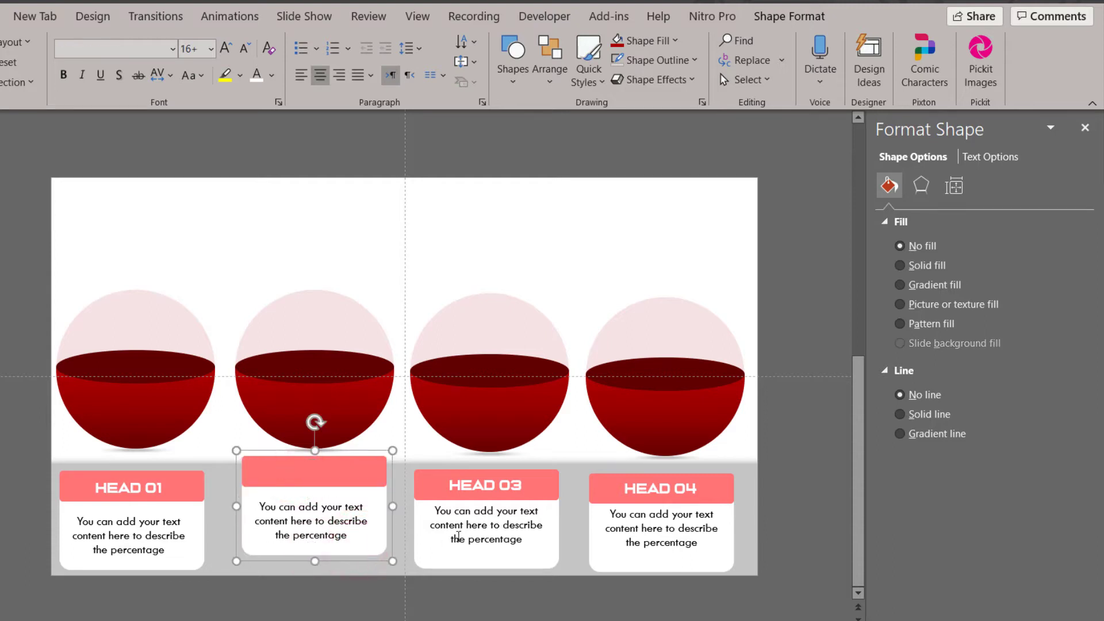
{"action": "left_click", "coordinate": [504, 486]}
{"action": "left_click", "coordinate": [367, 478]}
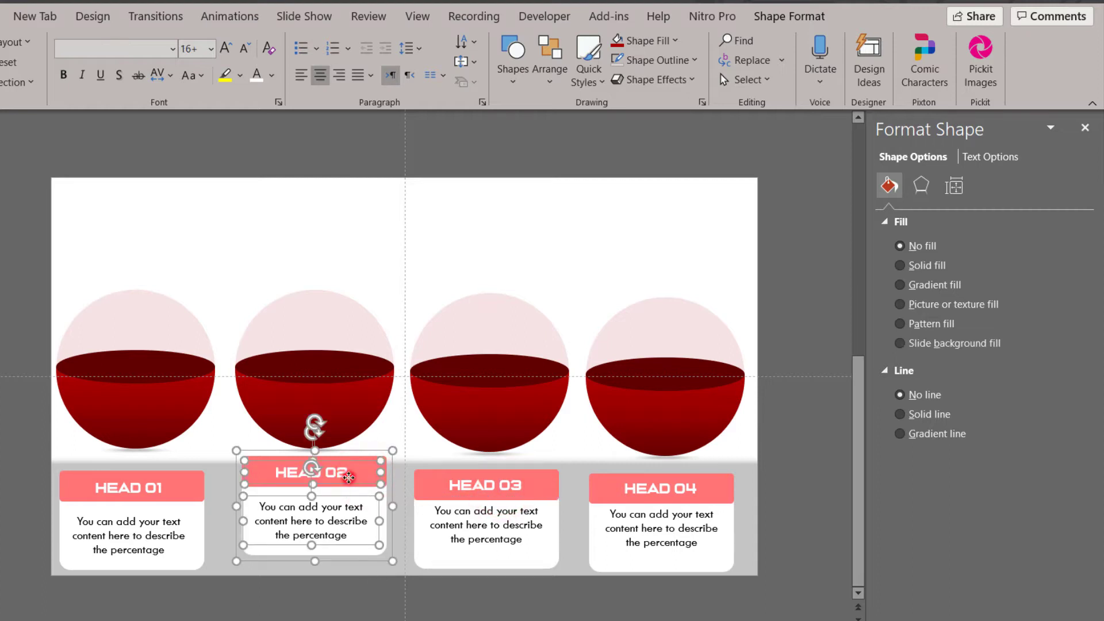
{"action": "left_click", "coordinate": [349, 478]}
{"action": "left_click_drag", "start_coordinate": [357, 565], "coordinate": [353, 575]}
Group the HEAD 03 and HEAD 04 headers each with their caption text and white card.
{"action": "left_click", "coordinate": [465, 493]}
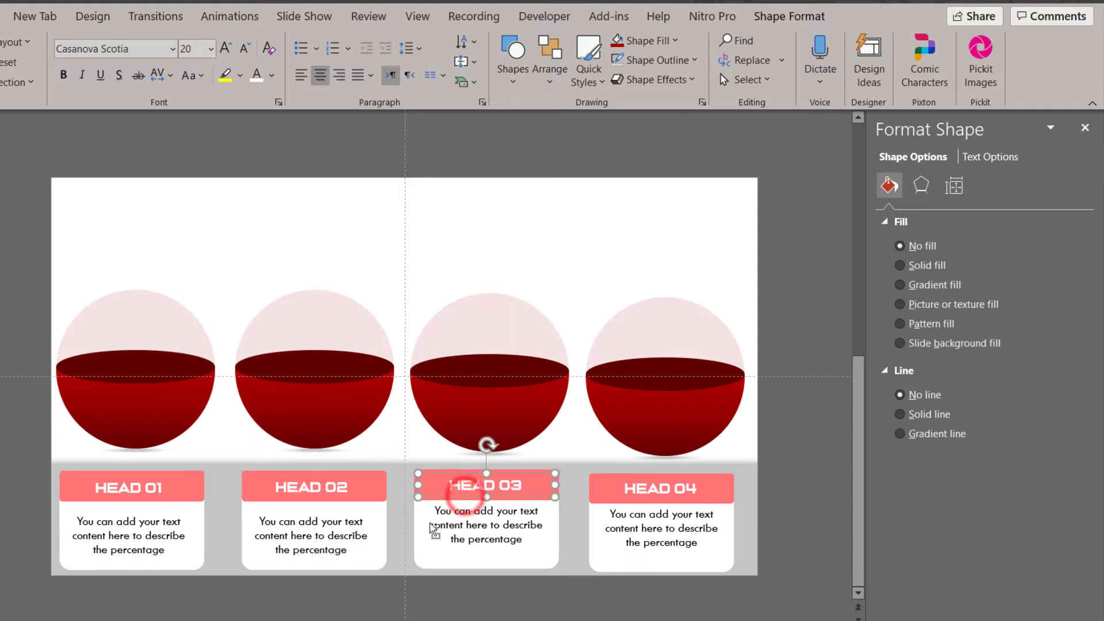
{"action": "left_click", "coordinate": [430, 526], "text": "shift"}
{"action": "left_click", "coordinate": [456, 554], "text": "shift"}
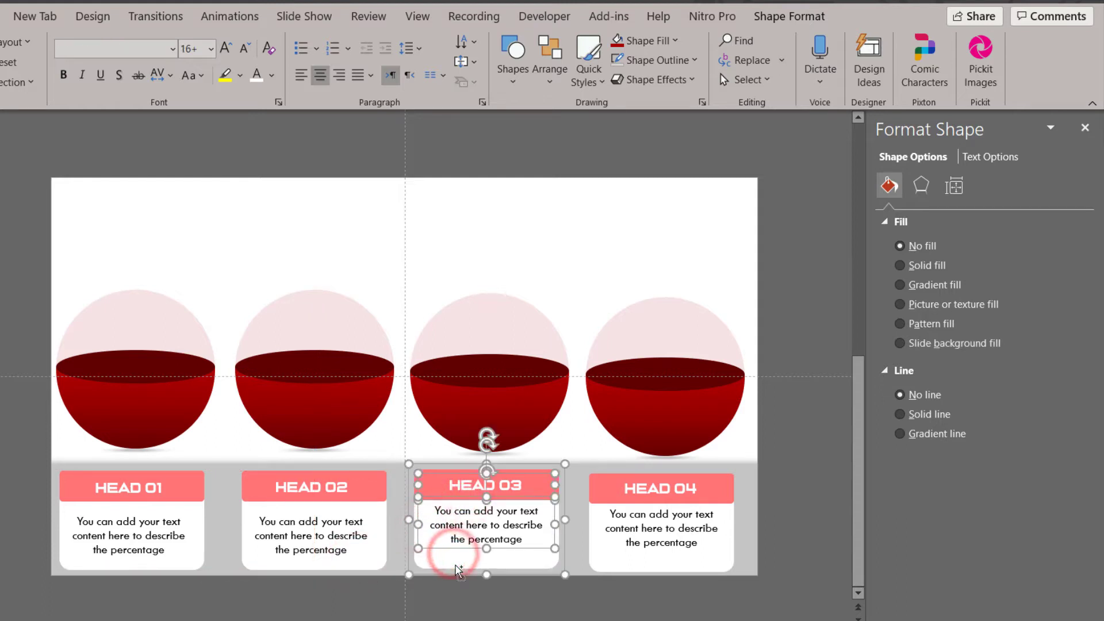
{"action": "key", "text": "ctrl+g"}
{"action": "left_click", "coordinate": [632, 491]}
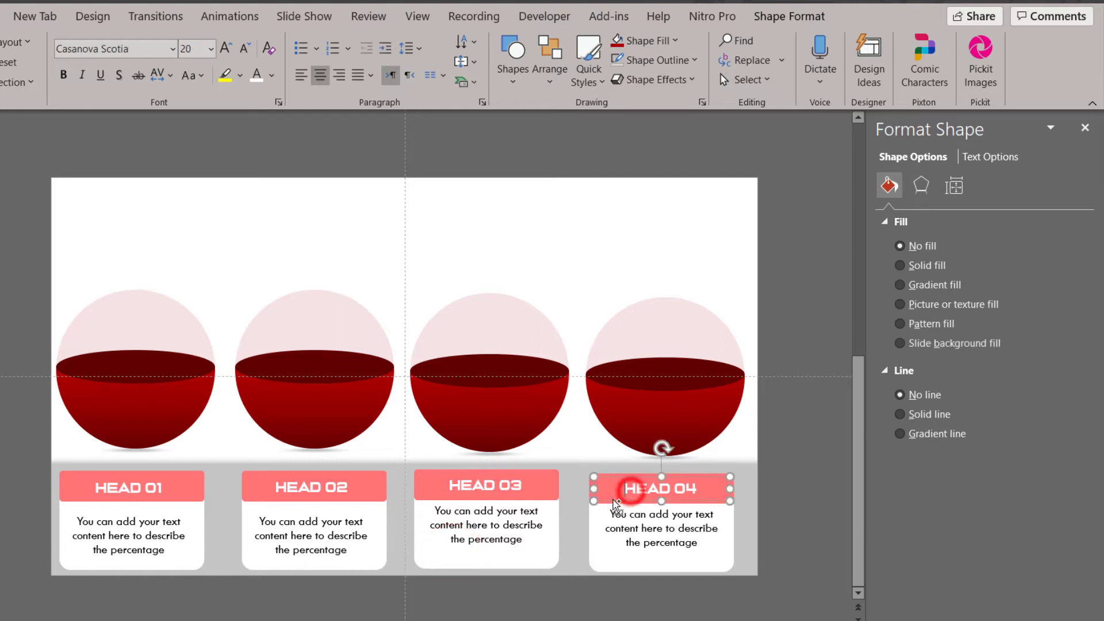
{"action": "left_click", "coordinate": [610, 524], "text": "shift"}
{"action": "left_click", "coordinate": [619, 566], "text": "shift"}
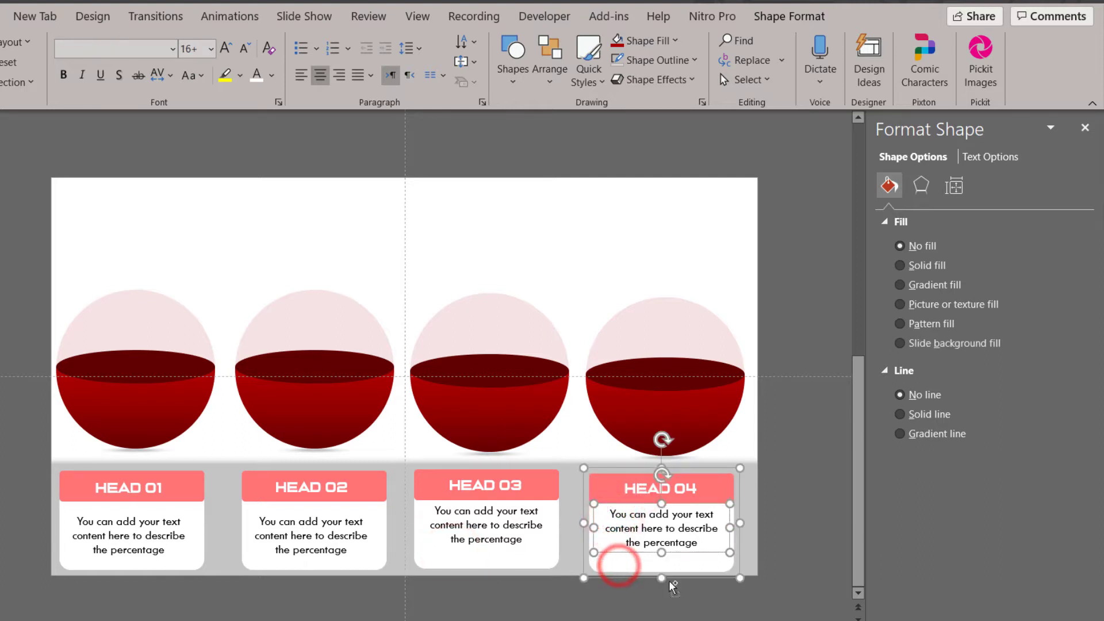
{"action": "key", "text": "ctrl+g"}
{"action": "left_click", "coordinate": [517, 600]}
Nudge the HEAD 04 group up and right into line with HEAD 03.
{"action": "left_click", "coordinate": [493, 547]}
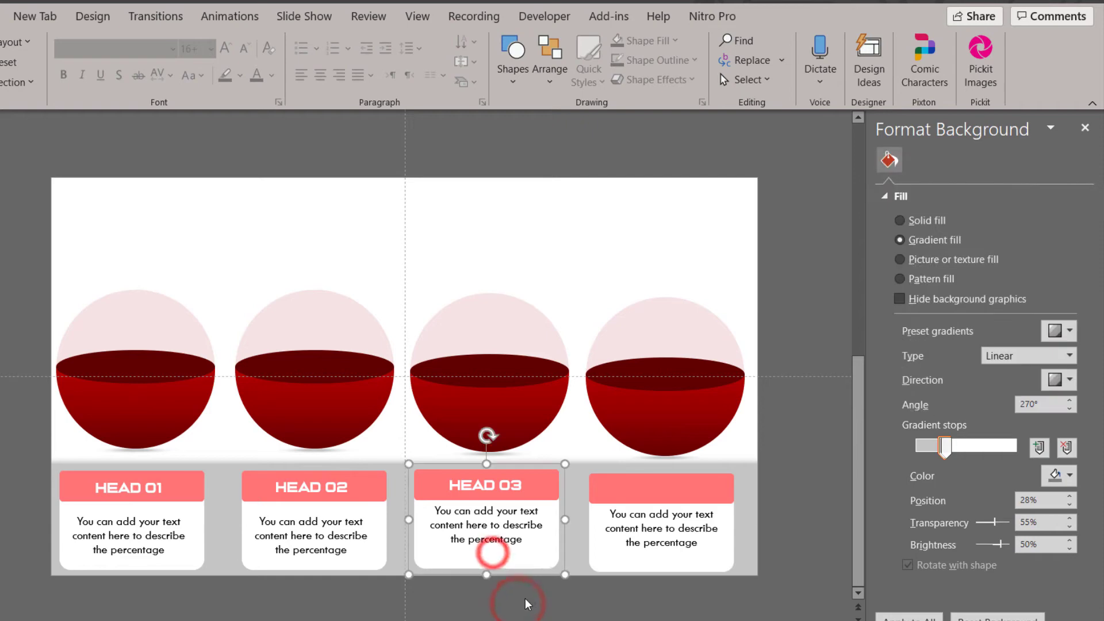
{"action": "scroll", "coordinate": [527, 604], "scroll_direction": "up", "scroll_amount": 1, "text": "ctrl"}
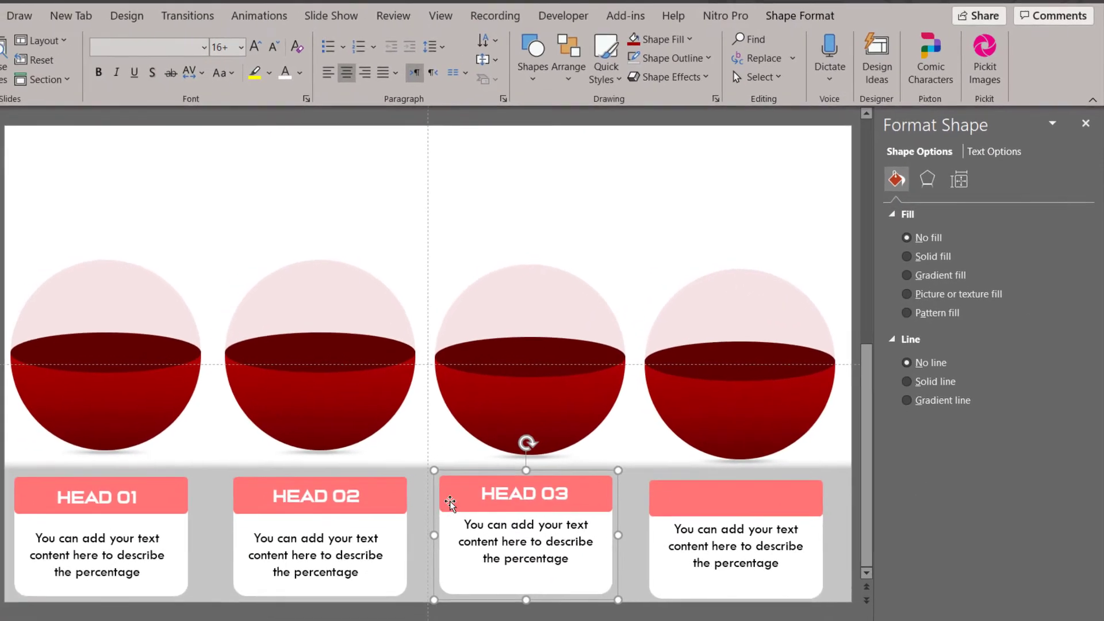
{"action": "left_click", "coordinate": [755, 496]}
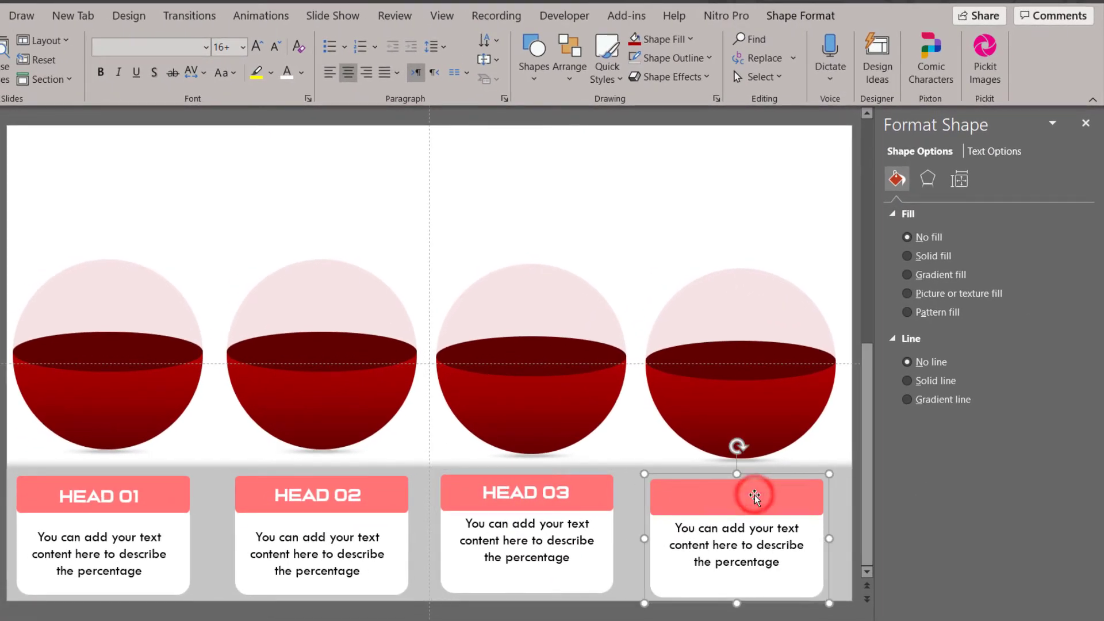
{"action": "left_click", "coordinate": [754, 499]}
{"action": "type", "text": "HEAD 04"}
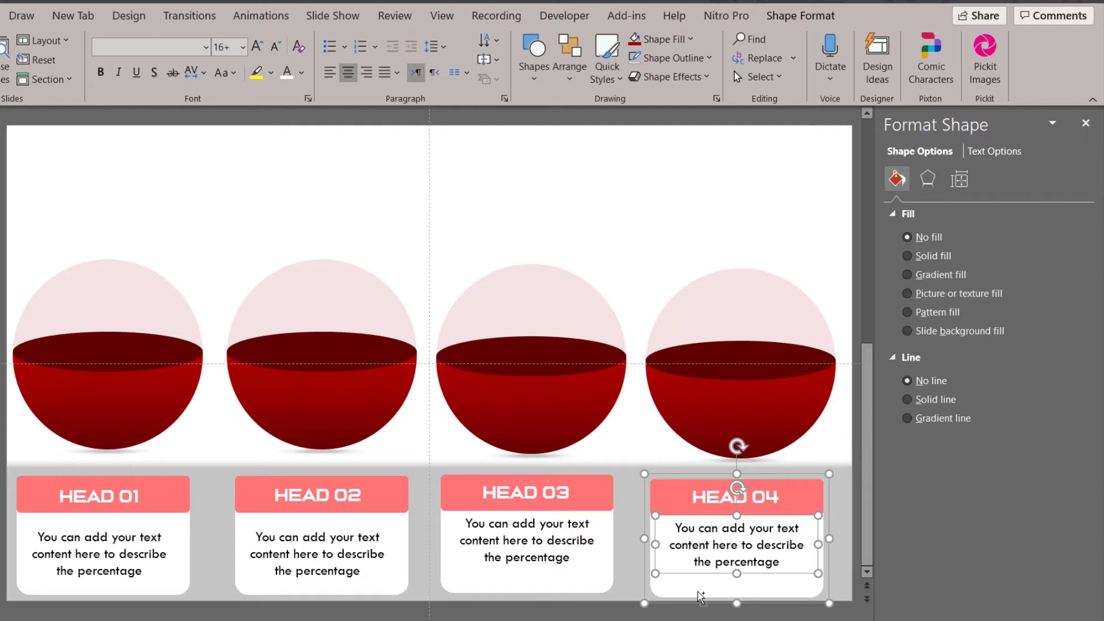
{"action": "left_click", "coordinate": [699, 594]}
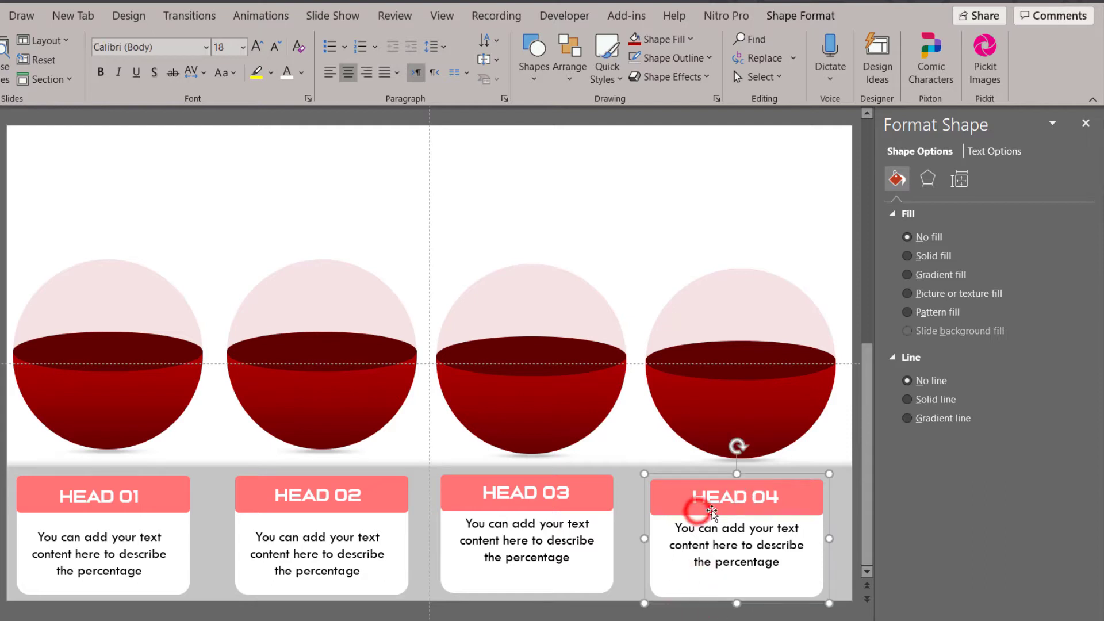
{"action": "left_click", "coordinate": [703, 527]}
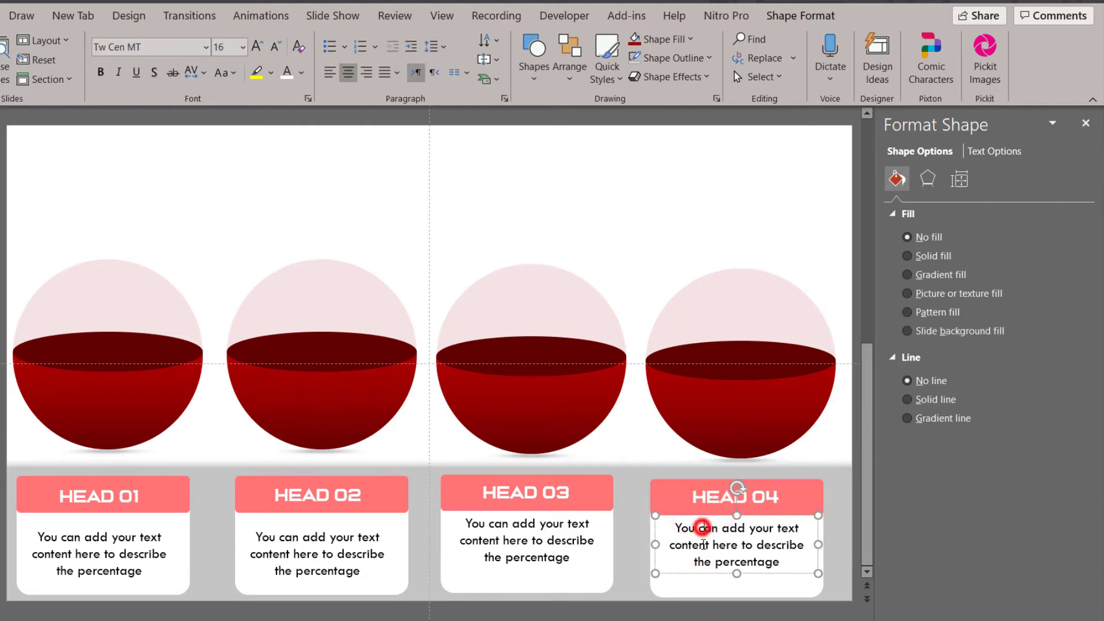
{"action": "left_click", "coordinate": [690, 591]}
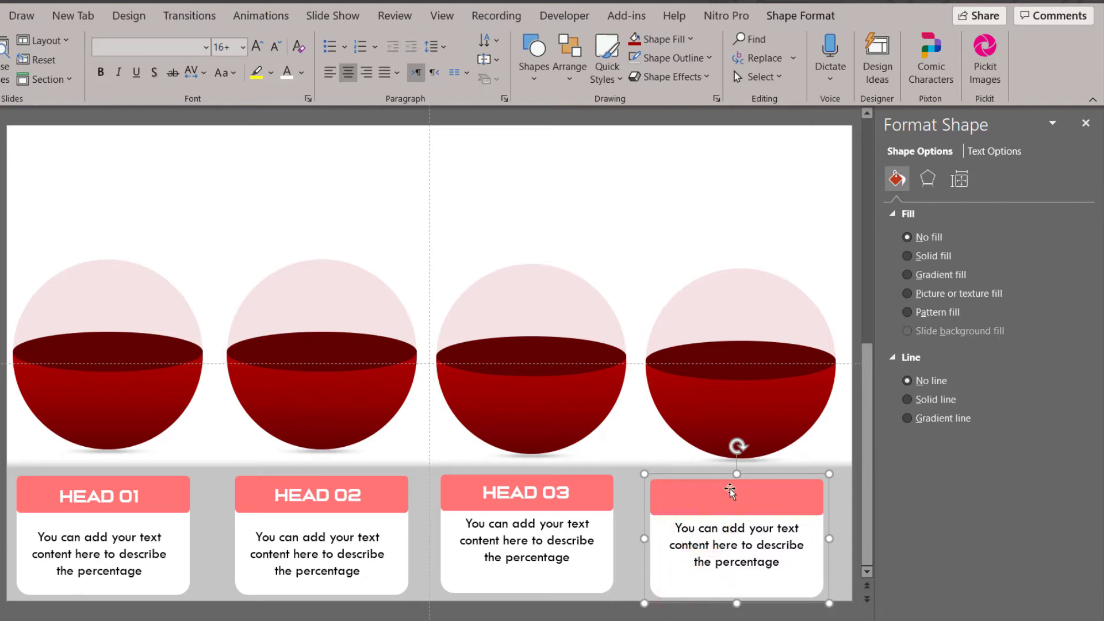
{"action": "key", "text": "ctrl+z"}
{"action": "key", "text": "Escape"}
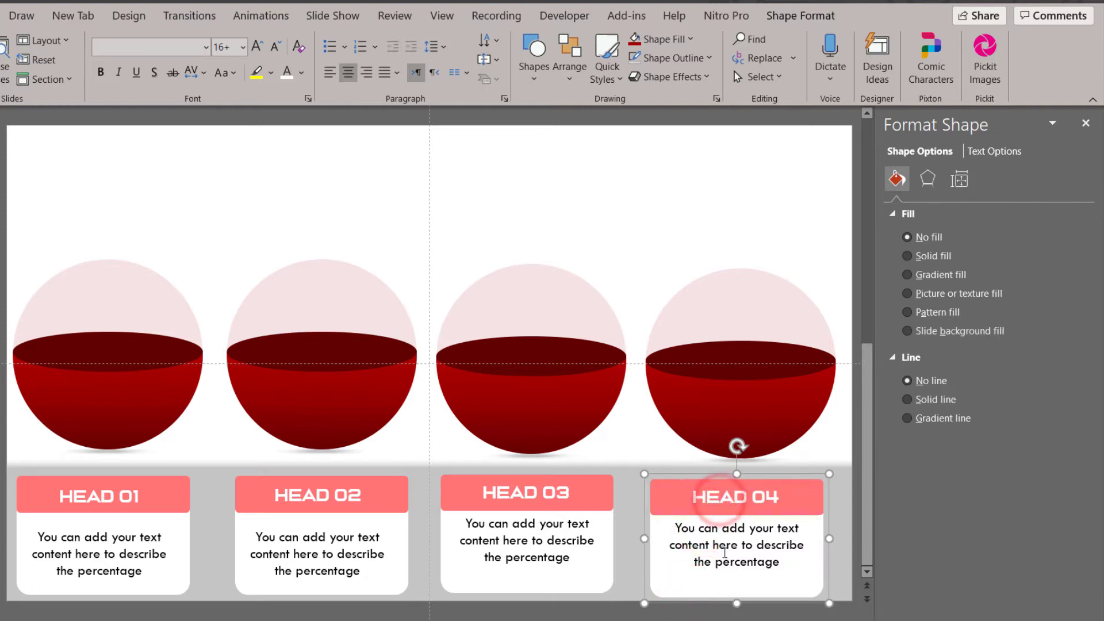
{"action": "left_click", "coordinate": [837, 566]}
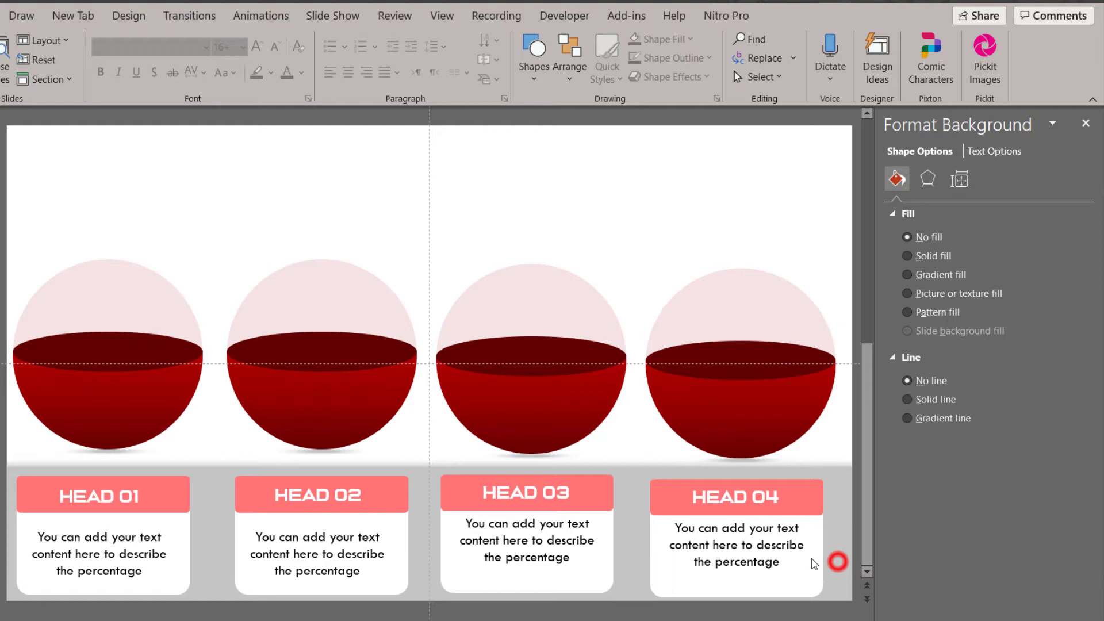
{"action": "left_click", "coordinate": [790, 593]}
{"action": "left_click", "coordinate": [796, 591]}
{"action": "left_click_drag", "start_coordinate": [796, 591], "coordinate": [801, 593]}
Distribute the HEAD 01–04 cards horizontally and align their bottom edges.
{"action": "left_click", "coordinate": [179, 561]}
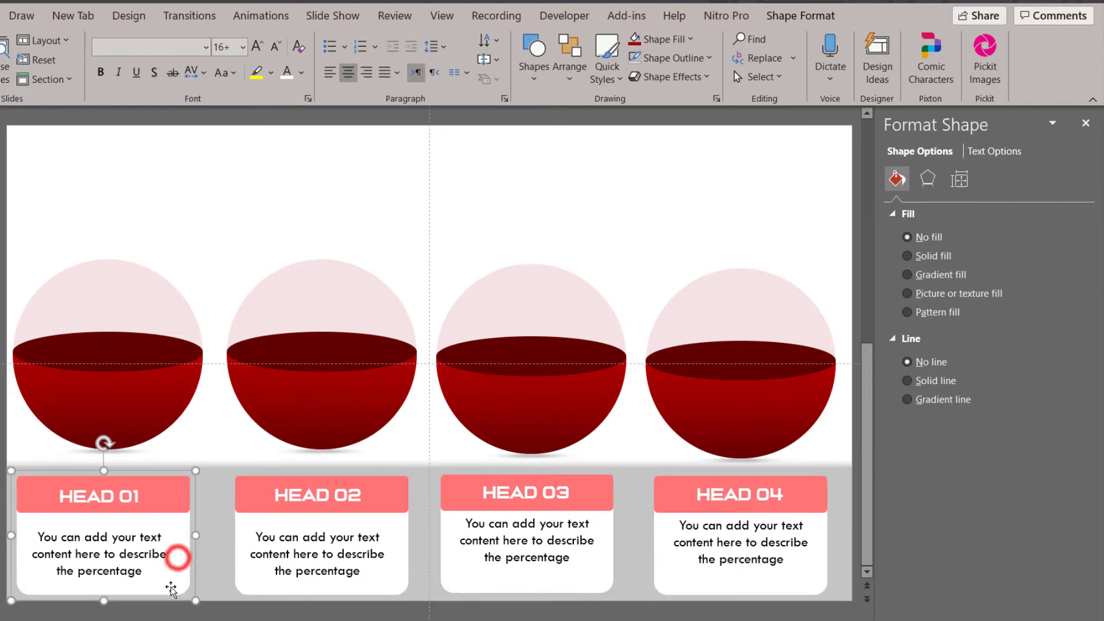
{"action": "left_click_drag", "start_coordinate": [160, 596], "coordinate": [162, 599]}
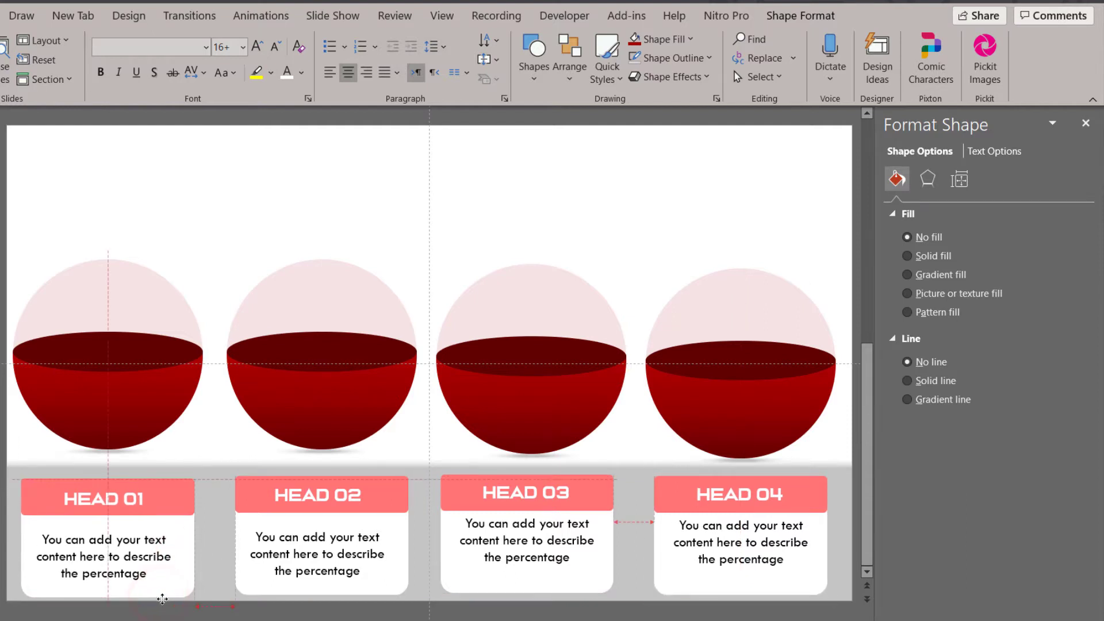
{"action": "left_click", "coordinate": [242, 585], "text": "shift"}
{"action": "left_click", "coordinate": [473, 582], "text": "shift"}
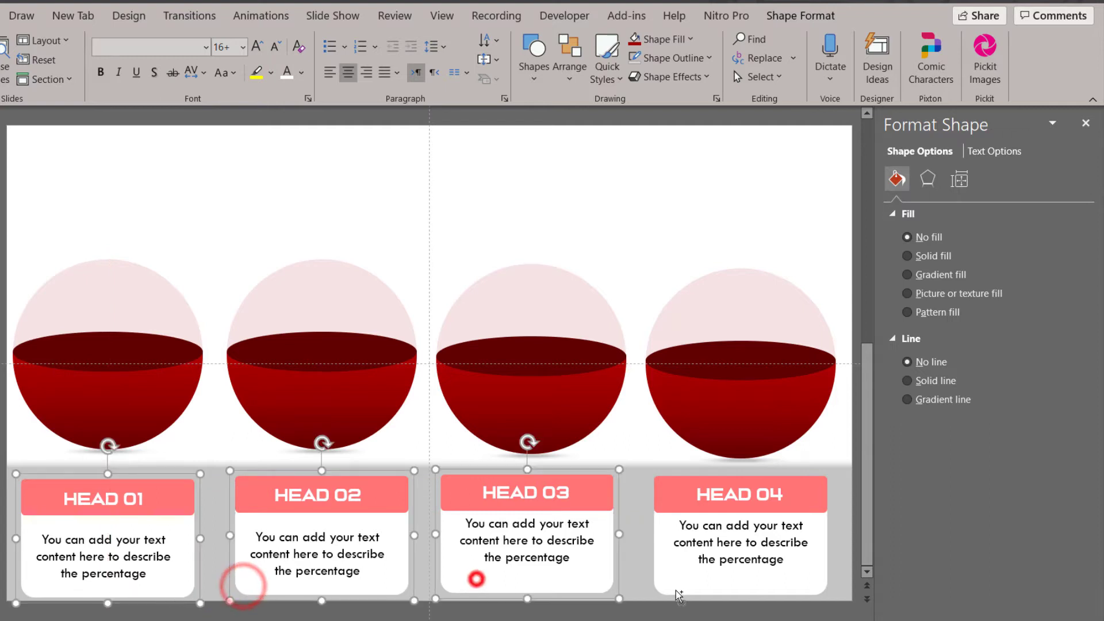
{"action": "left_click", "coordinate": [682, 589], "text": "shift"}
{"action": "left_click", "coordinate": [801, 15]}
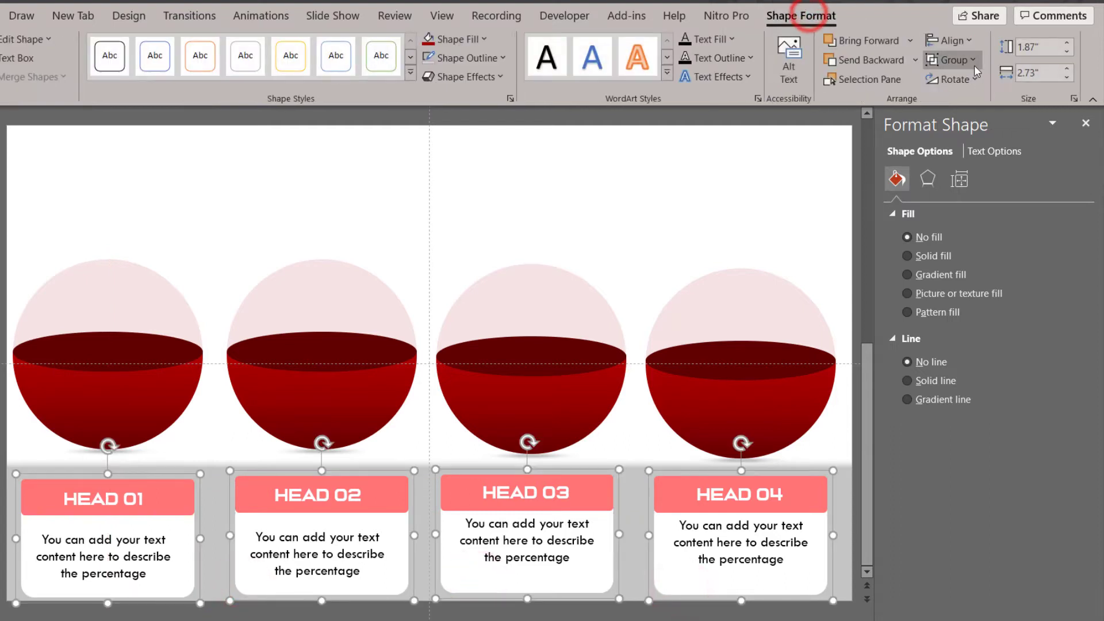
{"action": "left_click", "coordinate": [964, 43]}
{"action": "left_click", "coordinate": [994, 207]}
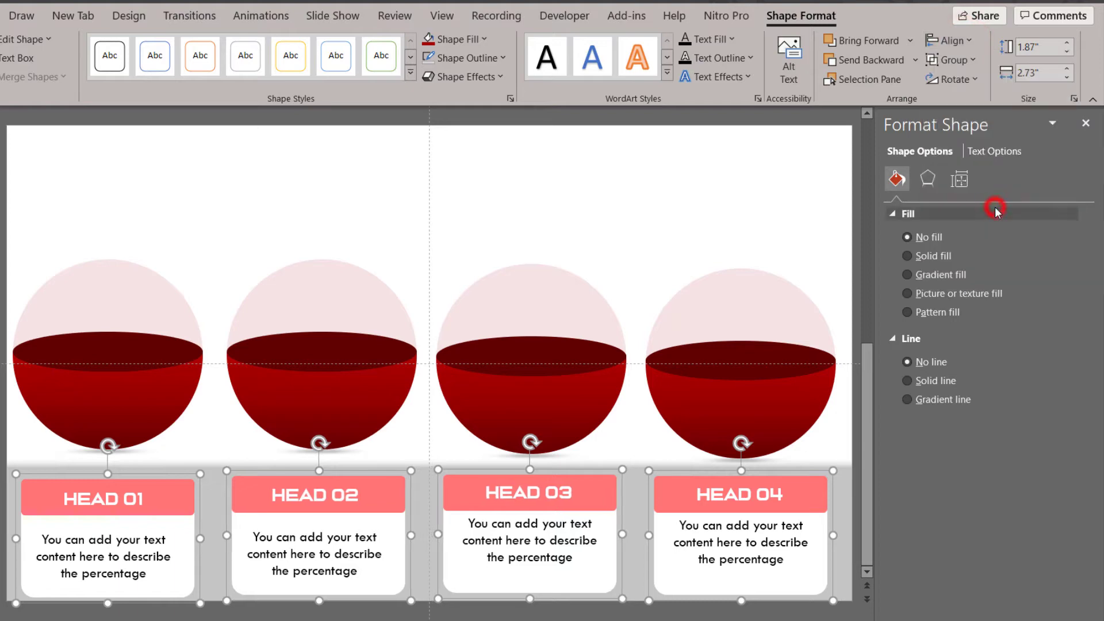
{"action": "left_click", "coordinate": [950, 40]}
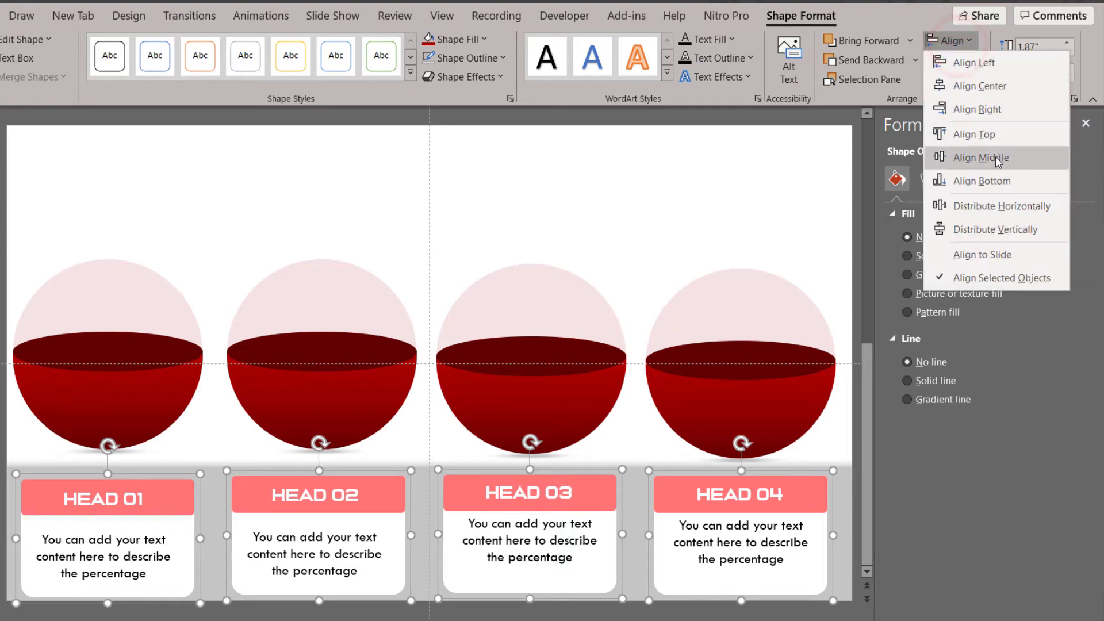
{"action": "left_click", "coordinate": [994, 180]}
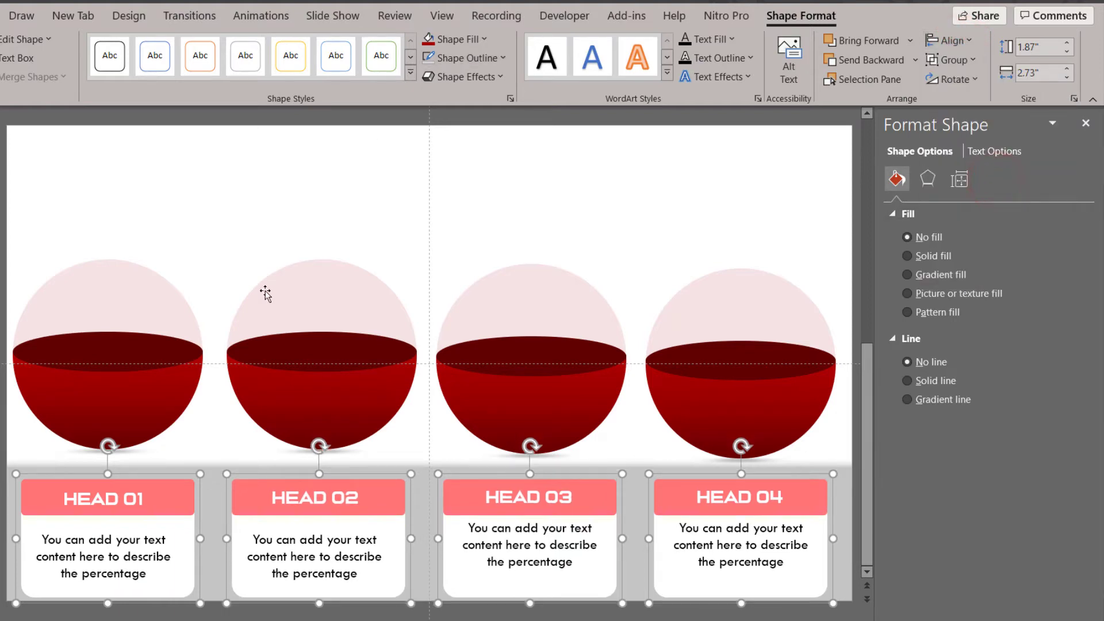
{"action": "key", "text": "Escape"}
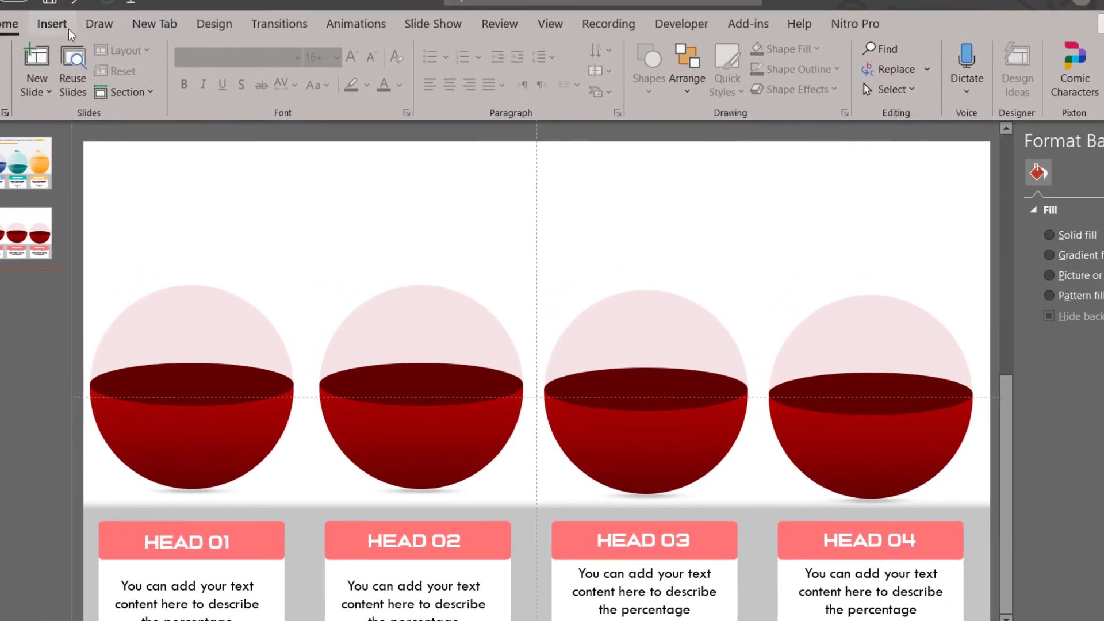
Draw a small text box above the first sphere and begin typing 70.
{"action": "left_click", "coordinate": [52, 24]}
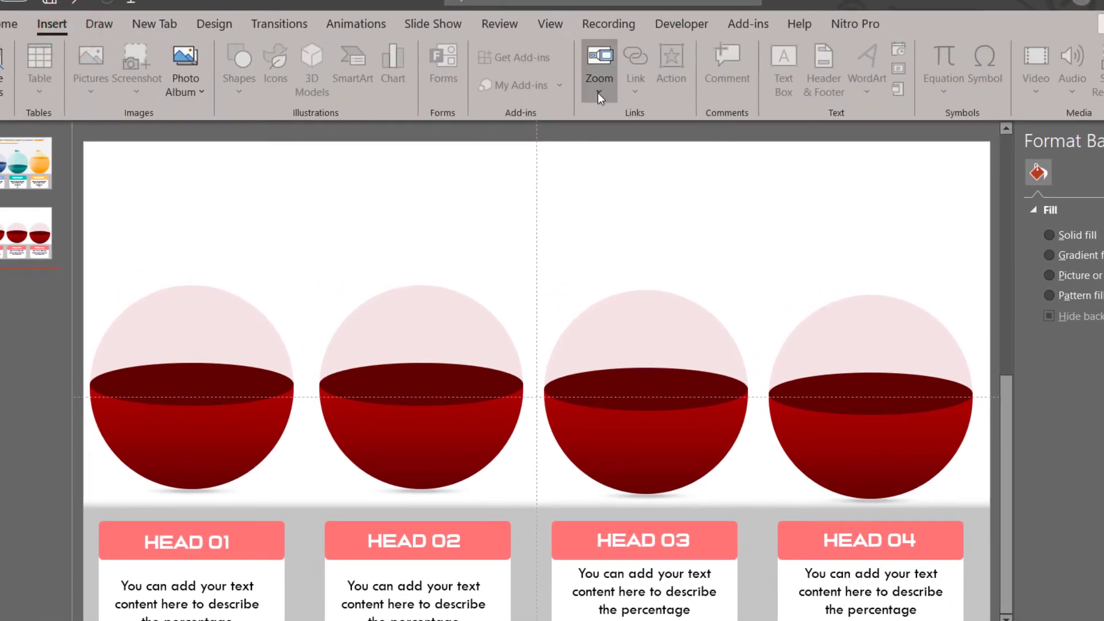
{"action": "left_click", "coordinate": [512, 186]}
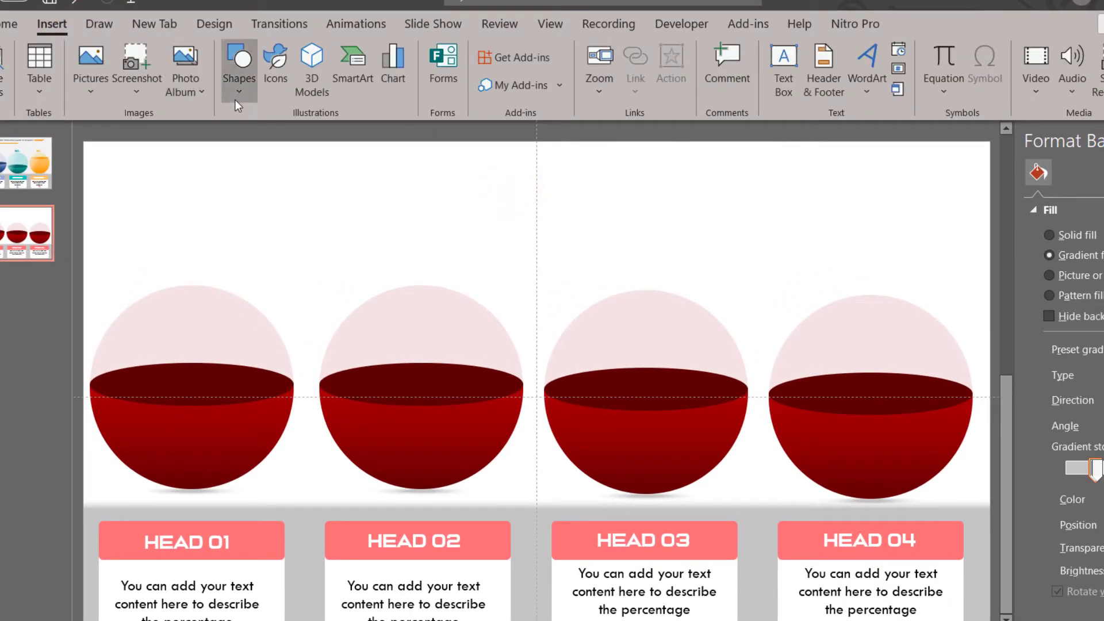
{"action": "left_click", "coordinate": [236, 99]}
{"action": "left_click", "coordinate": [264, 139]}
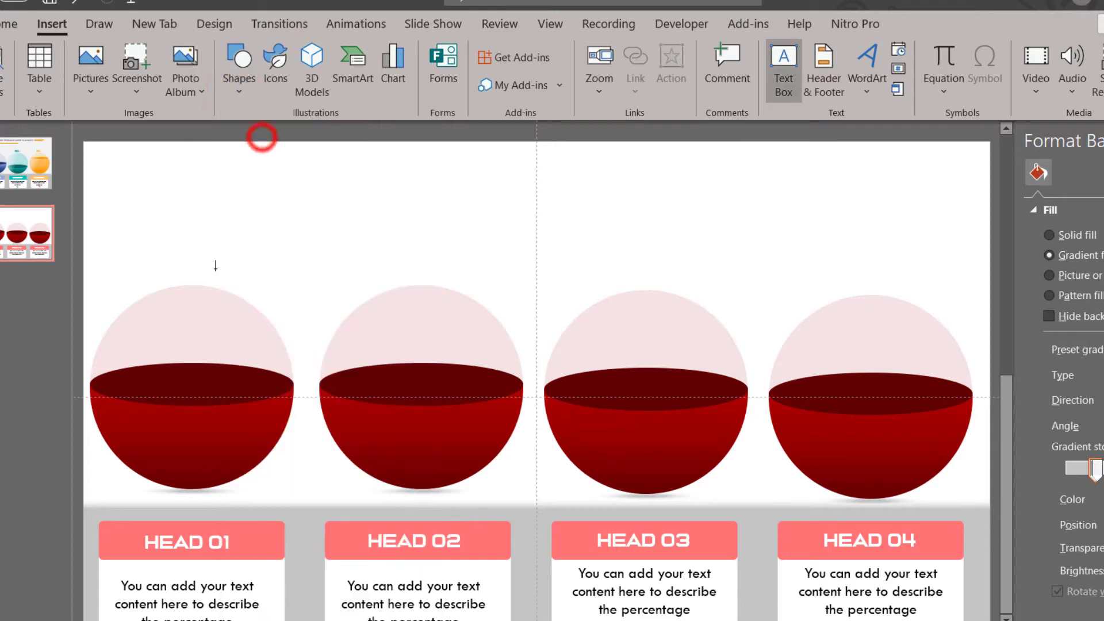
{"action": "left_click_drag", "start_coordinate": [163, 249], "coordinate": [221, 283]}
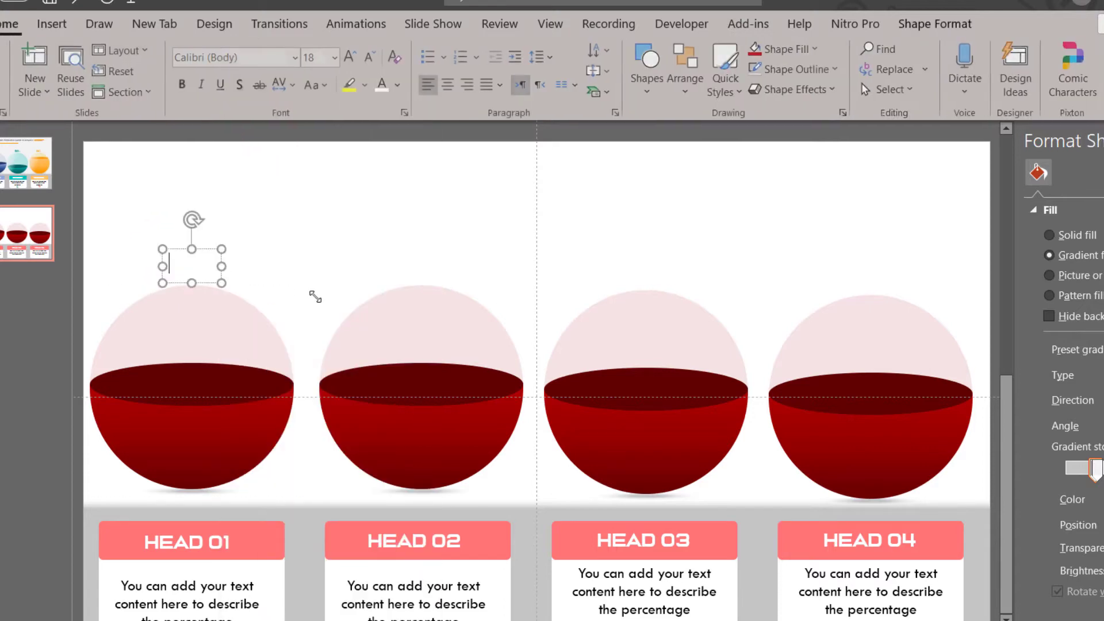
{"action": "type", "text": "70"}
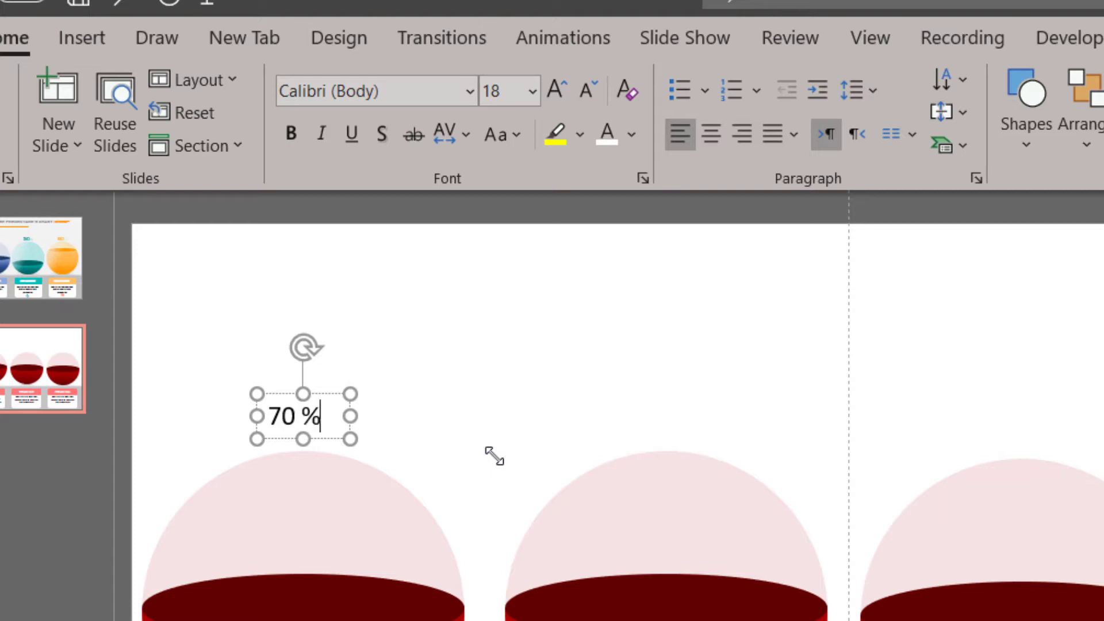
Set the 70% label's font to Casanova Scotia and widen its text box to fit.
{"action": "left_click", "coordinate": [320, 388]}
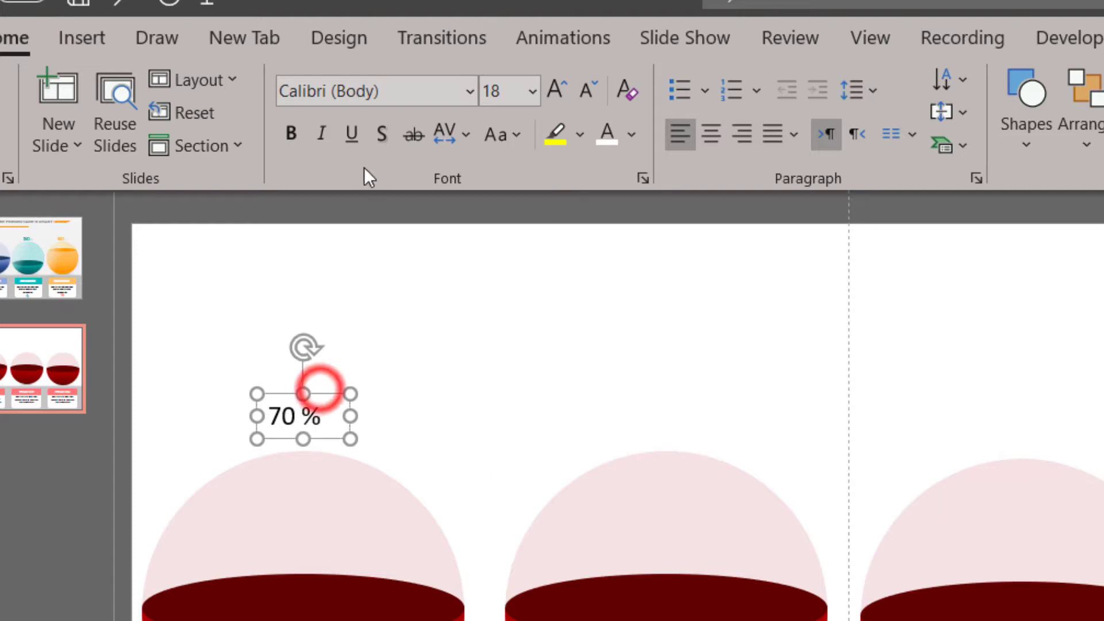
{"action": "left_click", "coordinate": [385, 89]}
{"action": "type", "text": "Casanova Scot"}
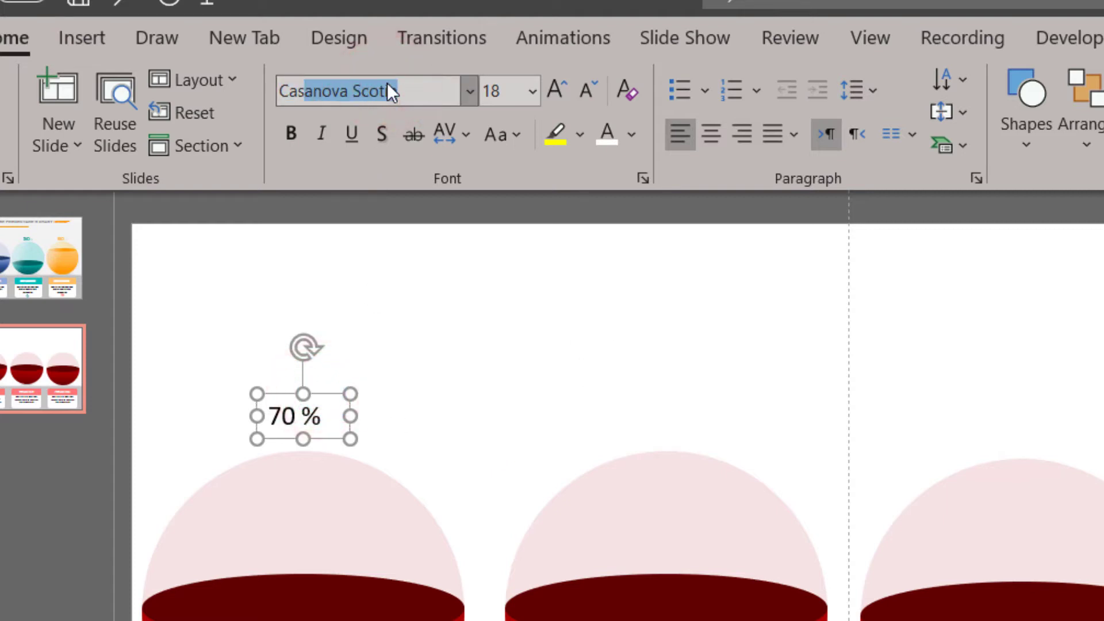
{"action": "key", "text": "Return"}
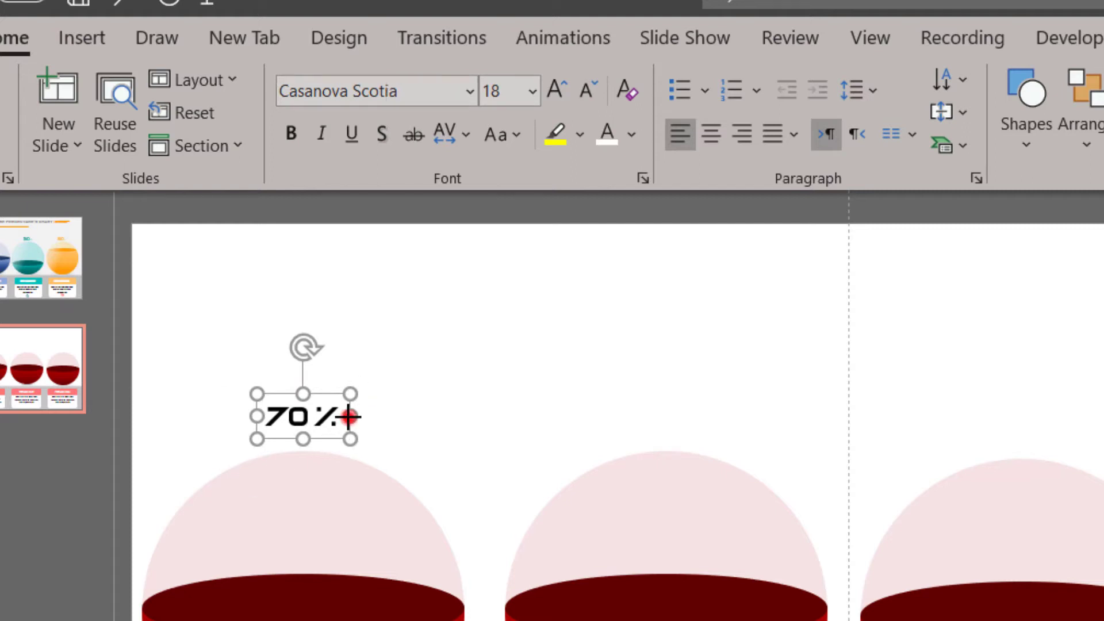
{"action": "mouse_move", "coordinate": [349, 417]}
{"action": "left_mouse_down"}
{"action": "mouse_move", "coordinate": [375, 417]}
{"action": "mouse_move", "coordinate": [314, 415]}
{"action": "left_mouse_up"}
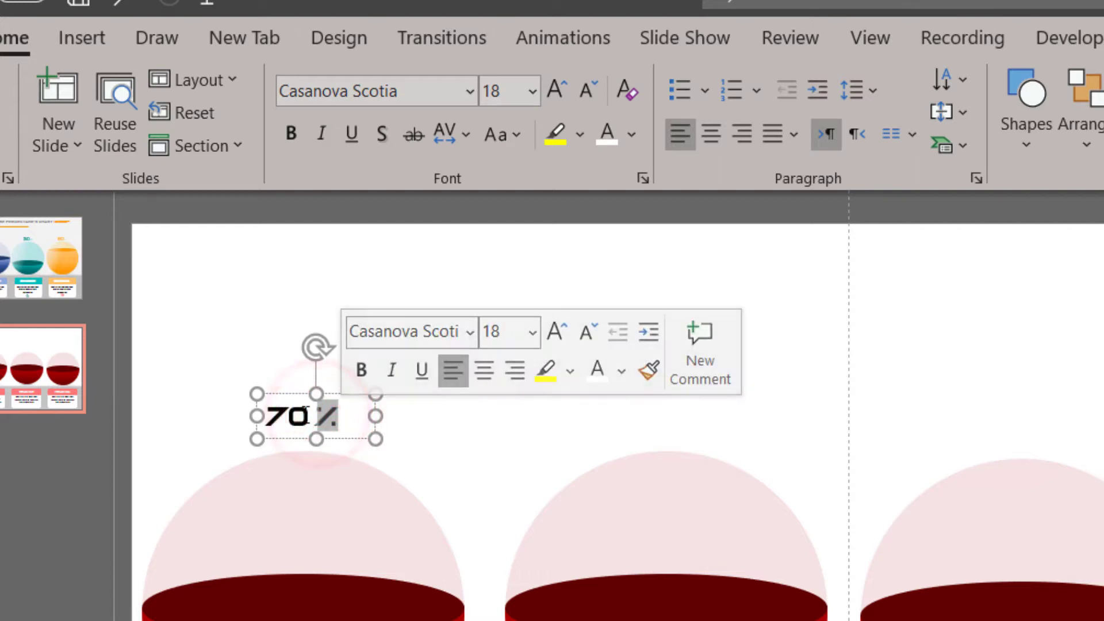
Enlarge the 70 to 28 pt, make it bold, and nudge the label up-left.
{"action": "double_click", "coordinate": [294, 415]}
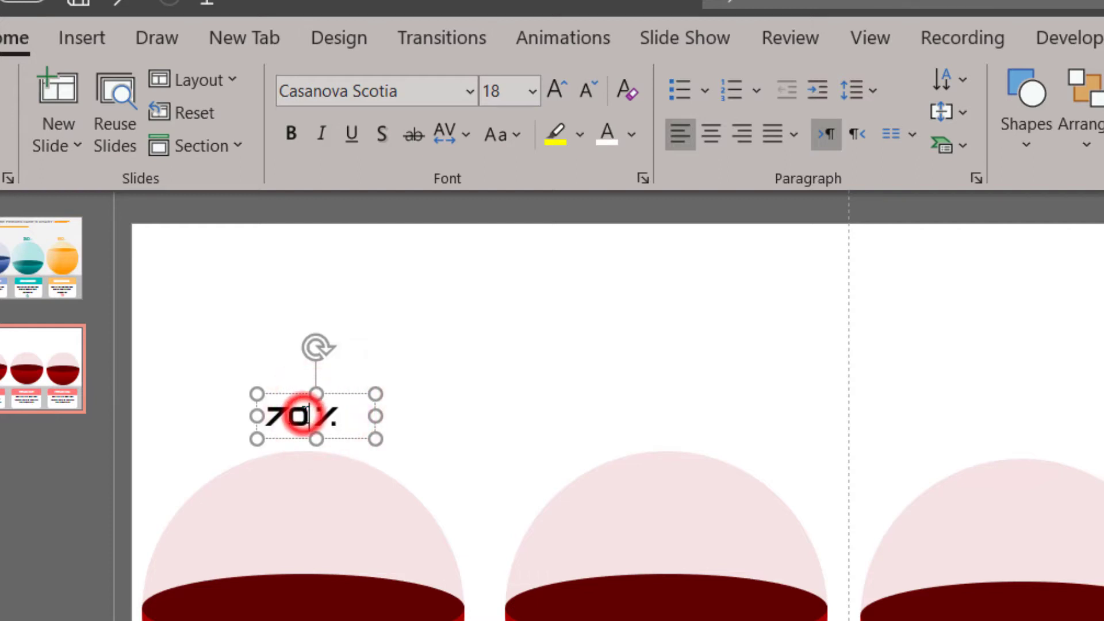
{"action": "left_click", "coordinate": [551, 90]}
{"action": "left_click", "coordinate": [551, 90]}
{"action": "left_click", "coordinate": [552, 91]}
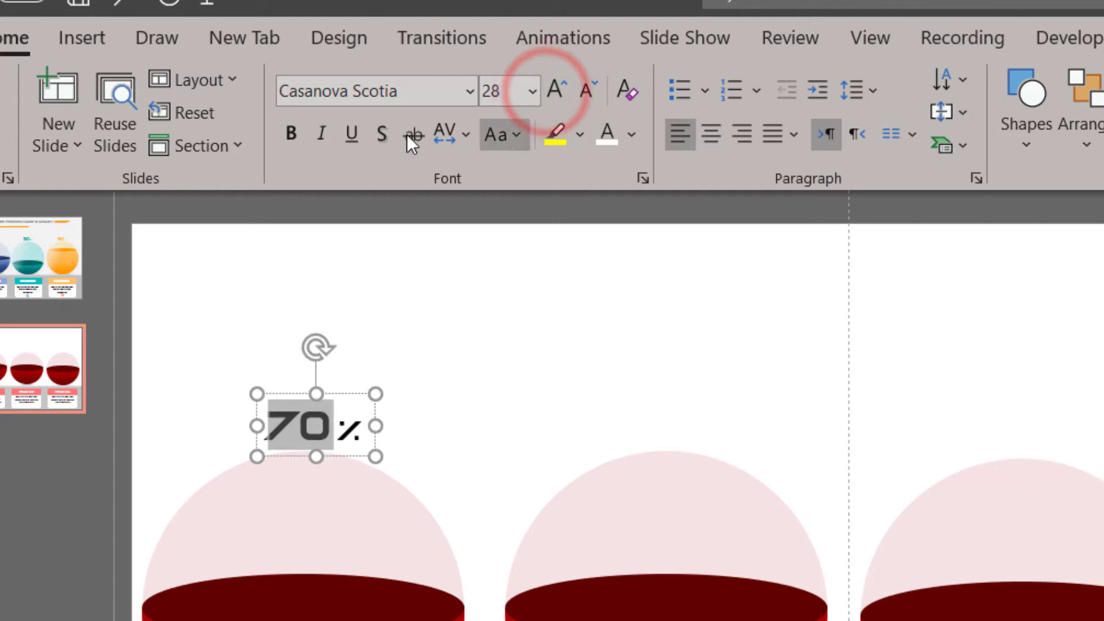
{"action": "left_click", "coordinate": [287, 137]}
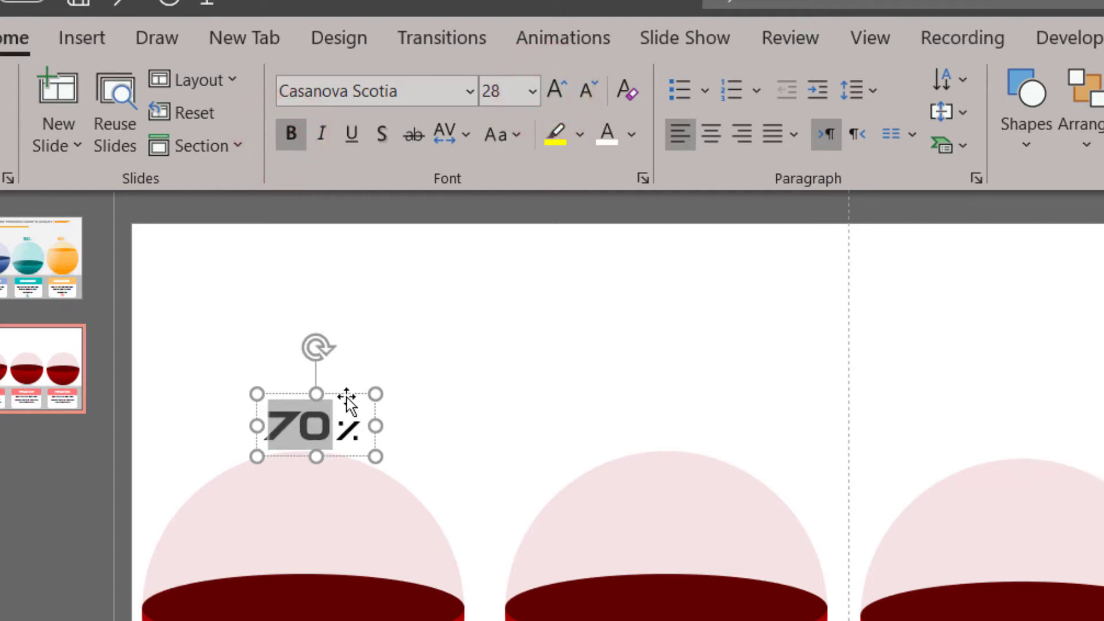
{"action": "left_click_drag", "start_coordinate": [347, 396], "coordinate": [334, 392]}
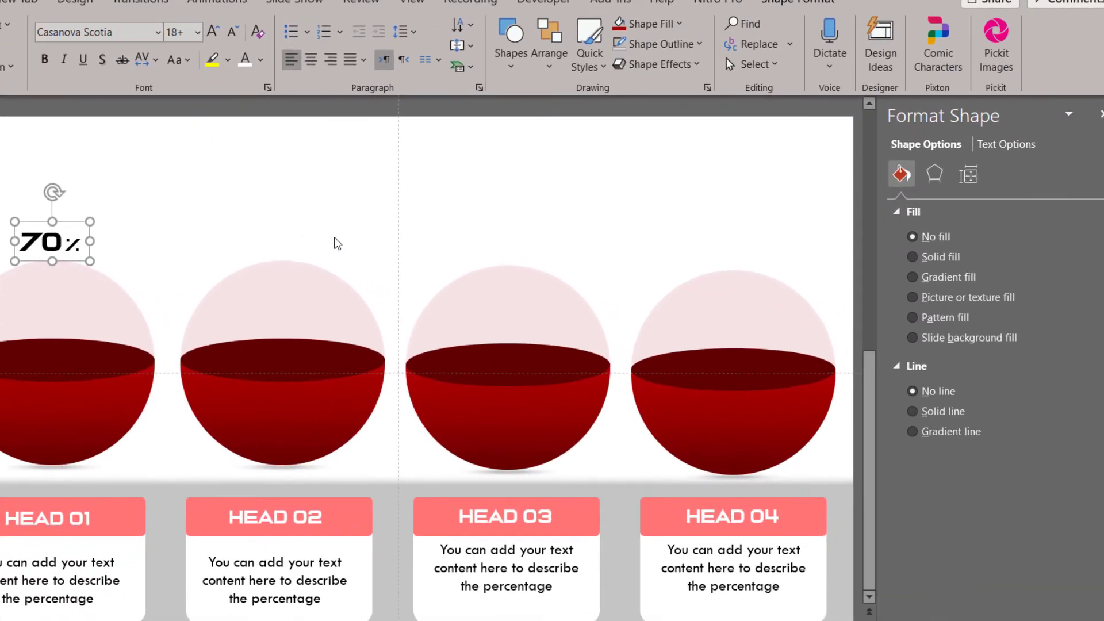
Give the 70% label text a gradient fill with dark red stops, one moved to 80%.
{"action": "left_click", "coordinate": [1006, 148]}
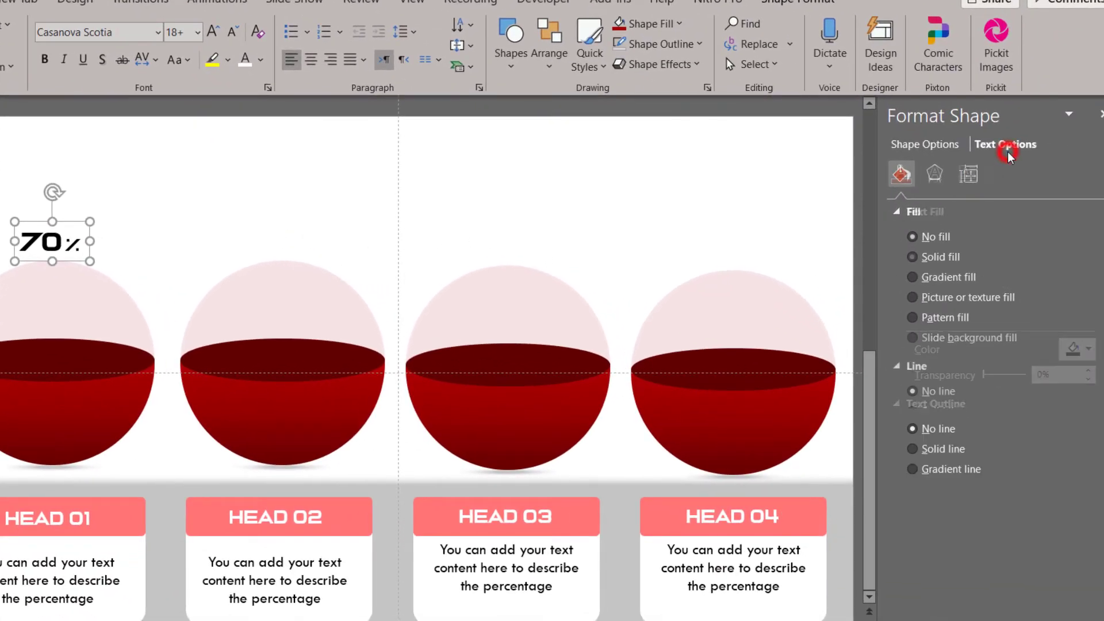
{"action": "left_click", "coordinate": [949, 277]}
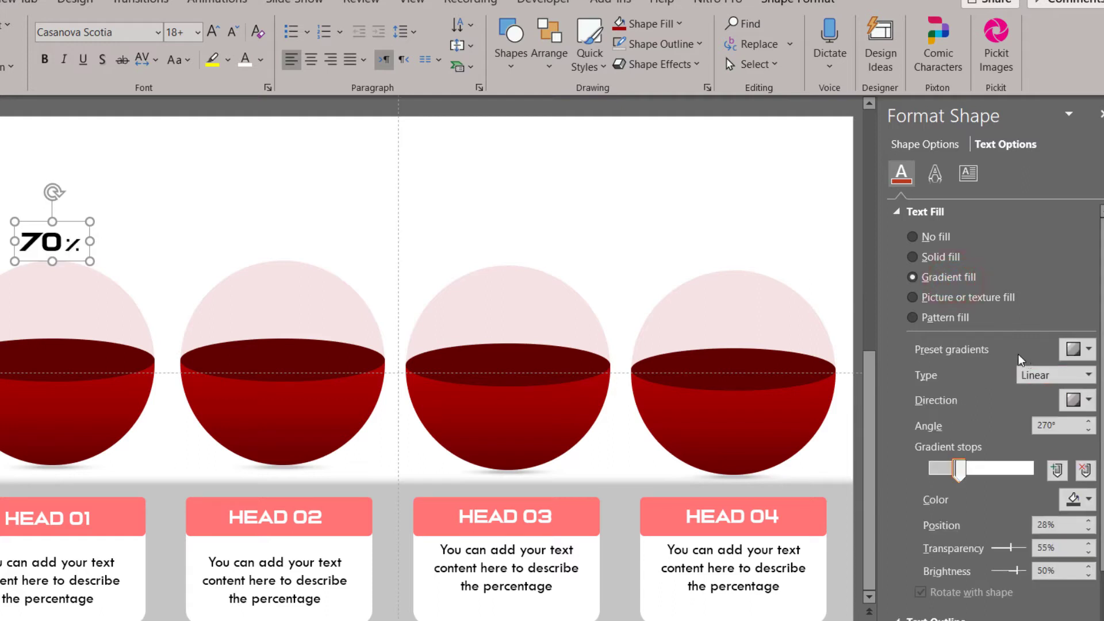
{"action": "key", "text": "ctrl+z"}
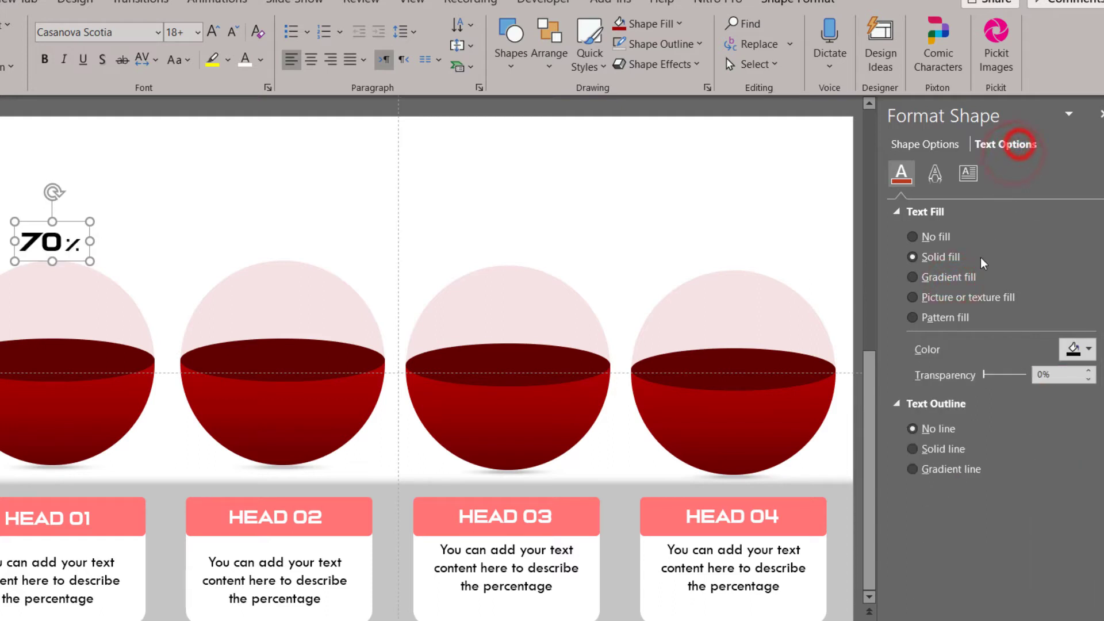
{"action": "left_click", "coordinate": [969, 281]}
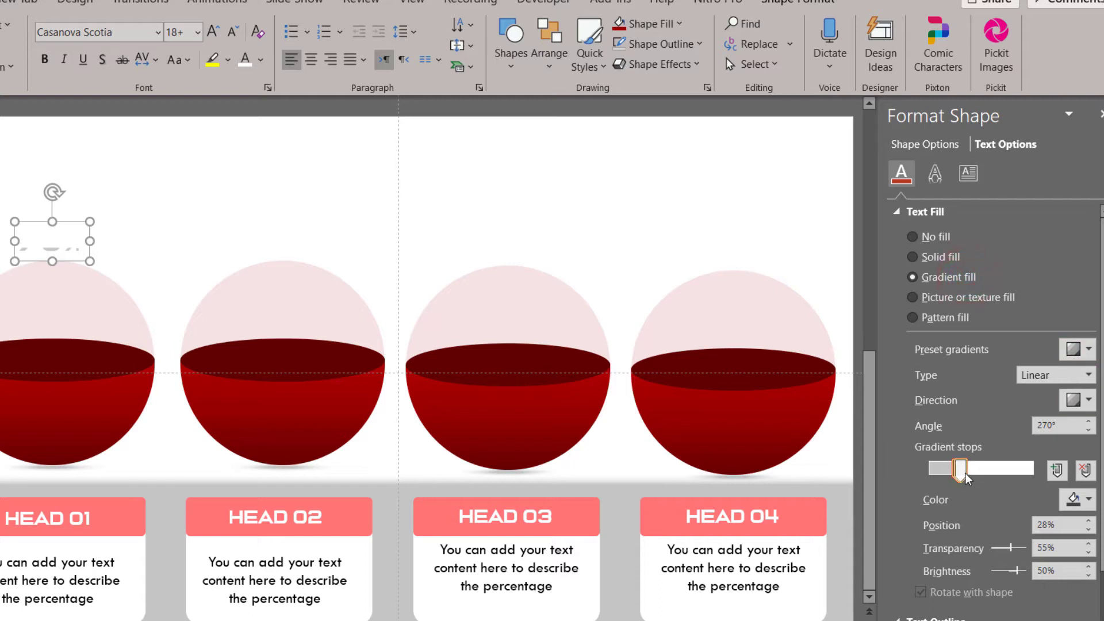
{"action": "left_click_drag", "start_coordinate": [966, 476], "coordinate": [1029, 473]}
{"action": "left_click", "coordinate": [1075, 499]}
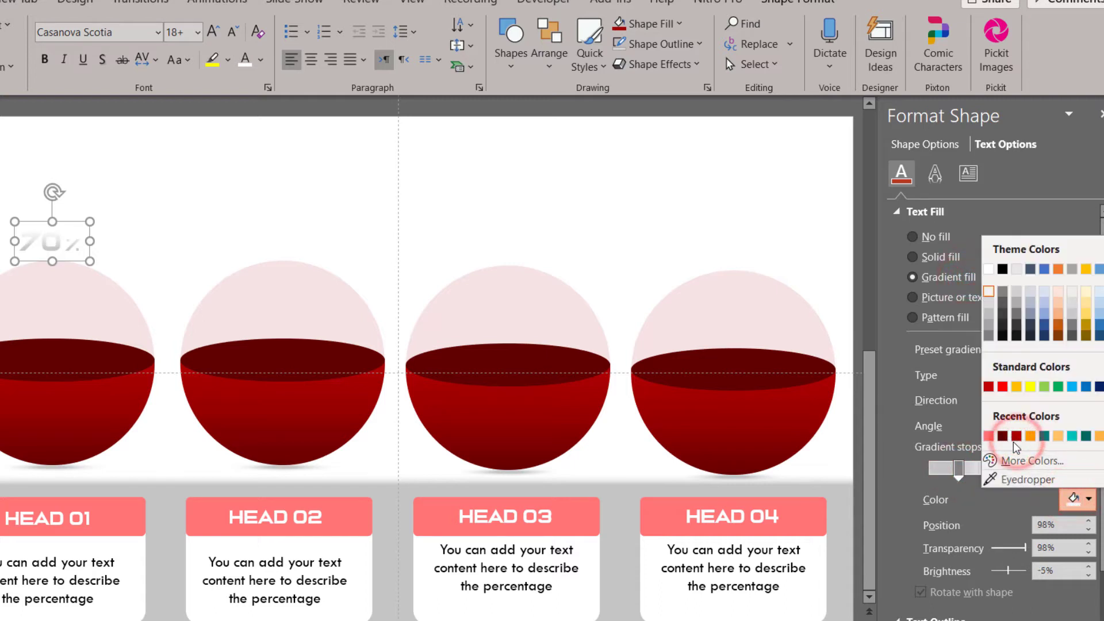
{"action": "left_click", "coordinate": [1016, 436]}
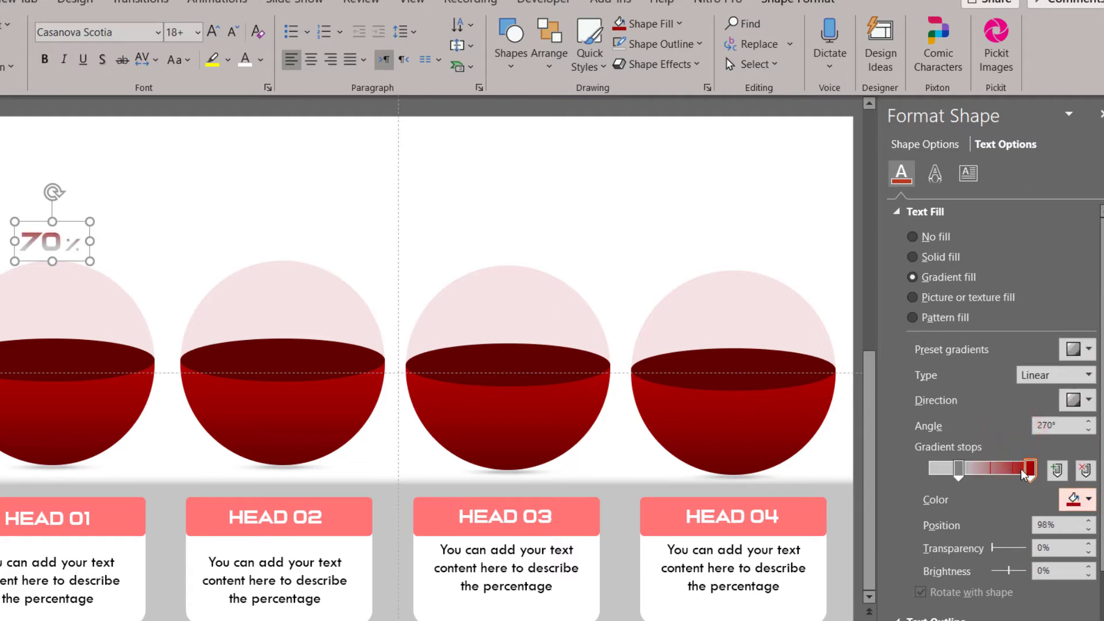
{"action": "left_click_drag", "start_coordinate": [1016, 473], "coordinate": [951, 473]}
{"action": "left_click", "coordinate": [1076, 499]}
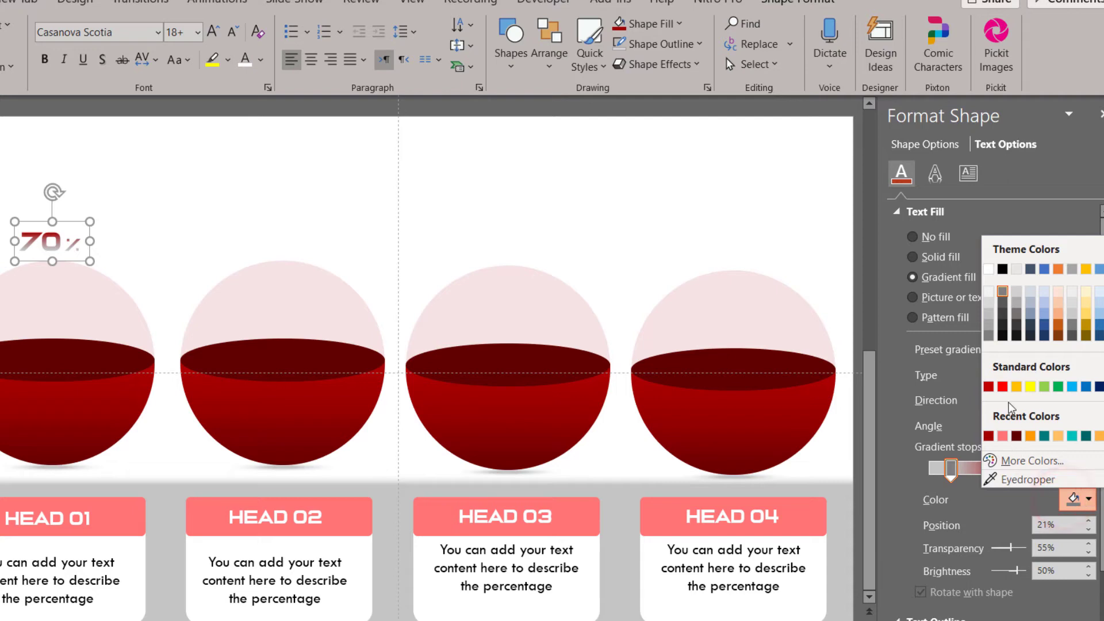
{"action": "left_click", "coordinate": [989, 436]}
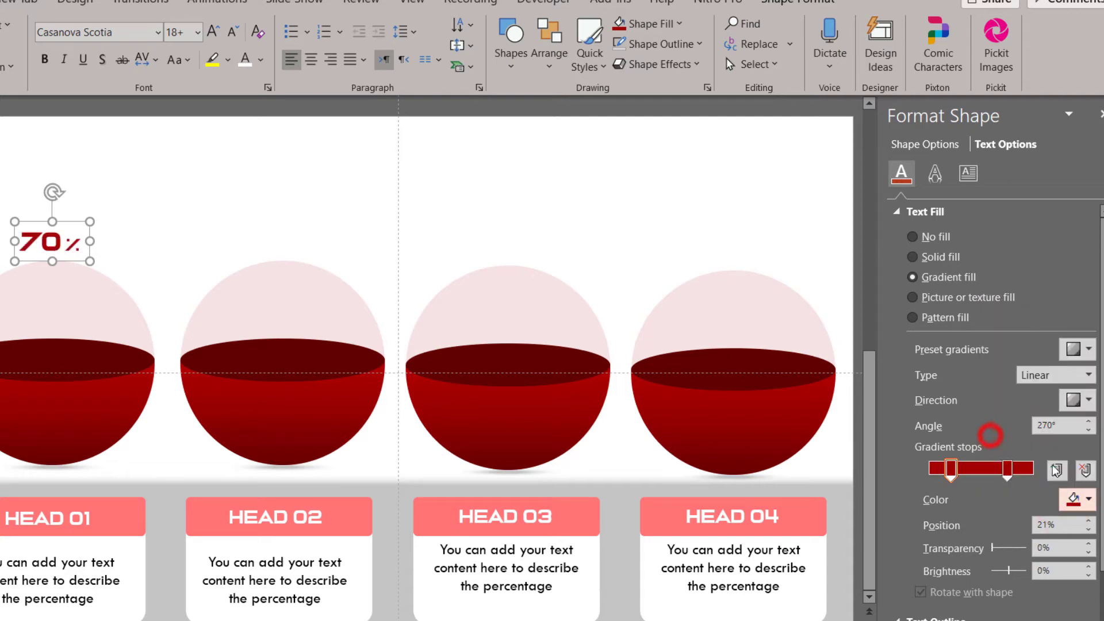
Make one gradient stop a brighter custom red and set the direction to linear 180°.
{"action": "left_click", "coordinate": [1070, 496]}
{"action": "left_click", "coordinate": [1041, 459]}
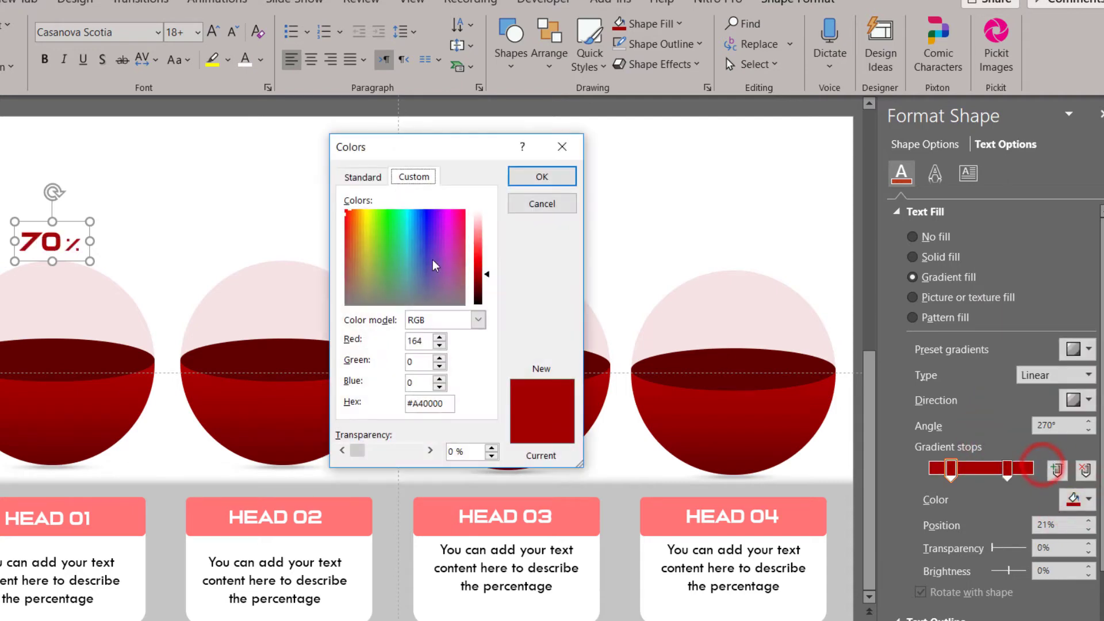
{"action": "left_click_drag", "start_coordinate": [489, 277], "coordinate": [487, 271]}
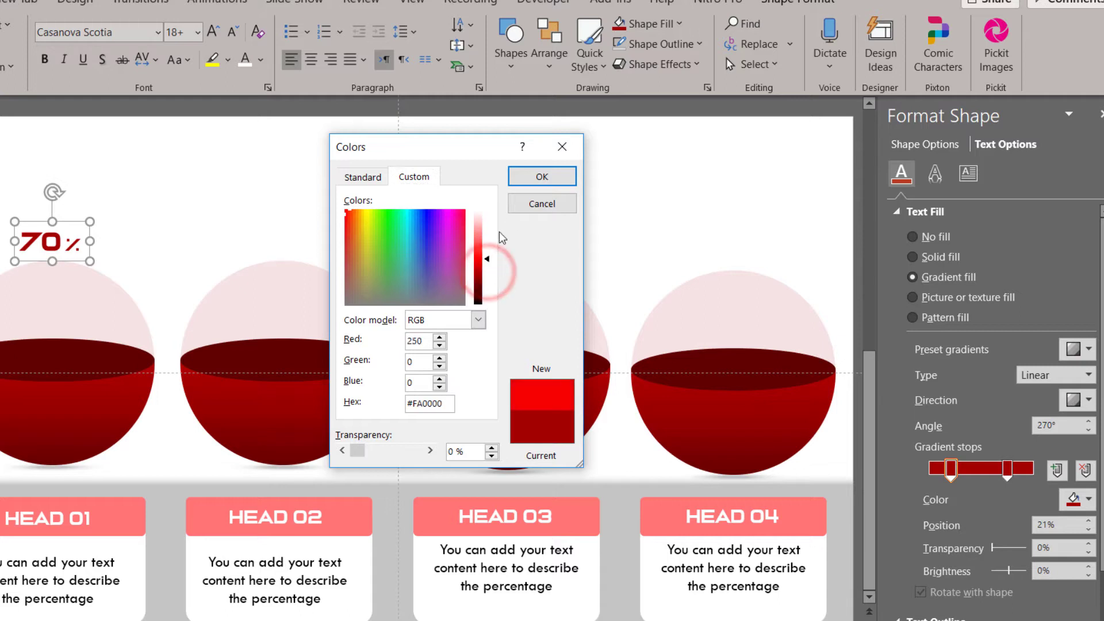
{"action": "left_click", "coordinate": [542, 177]}
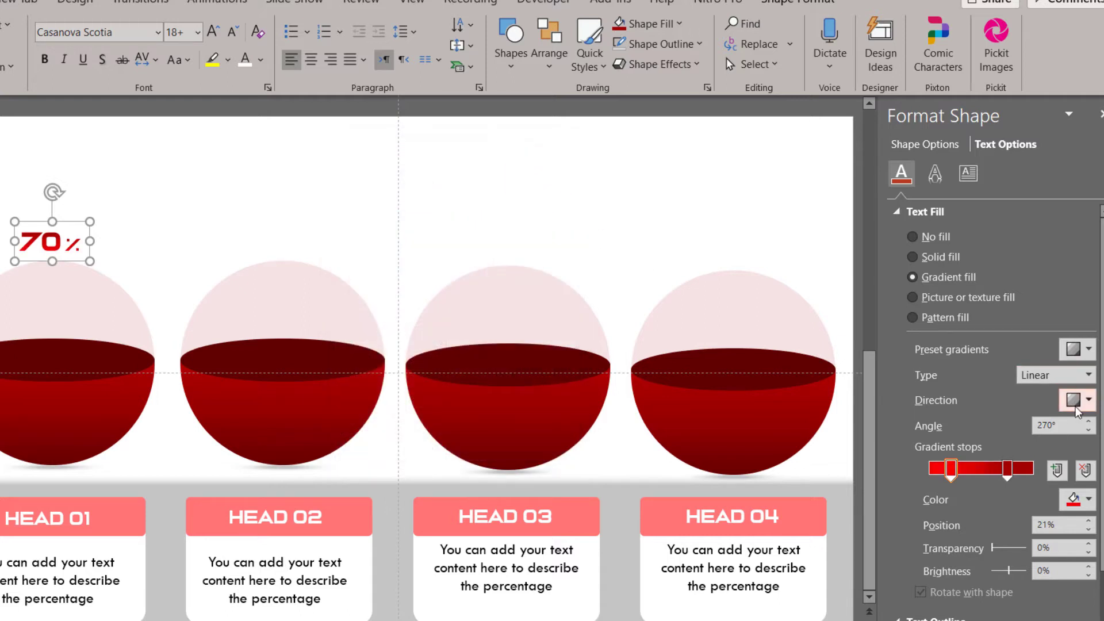
{"action": "left_click", "coordinate": [1074, 400]}
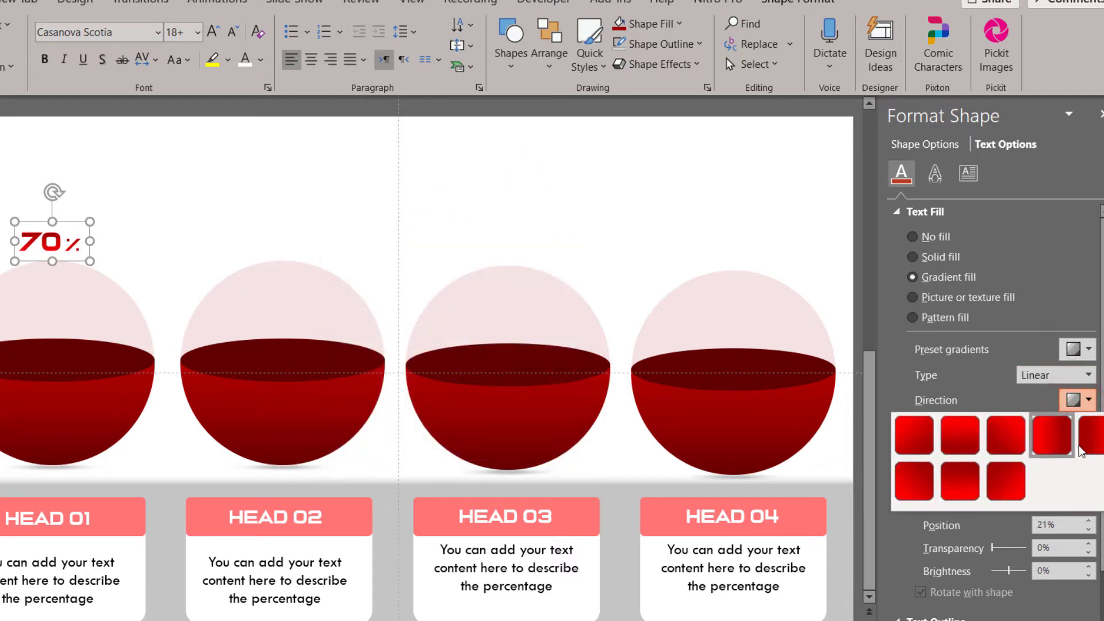
{"action": "left_click", "coordinate": [1102, 448]}
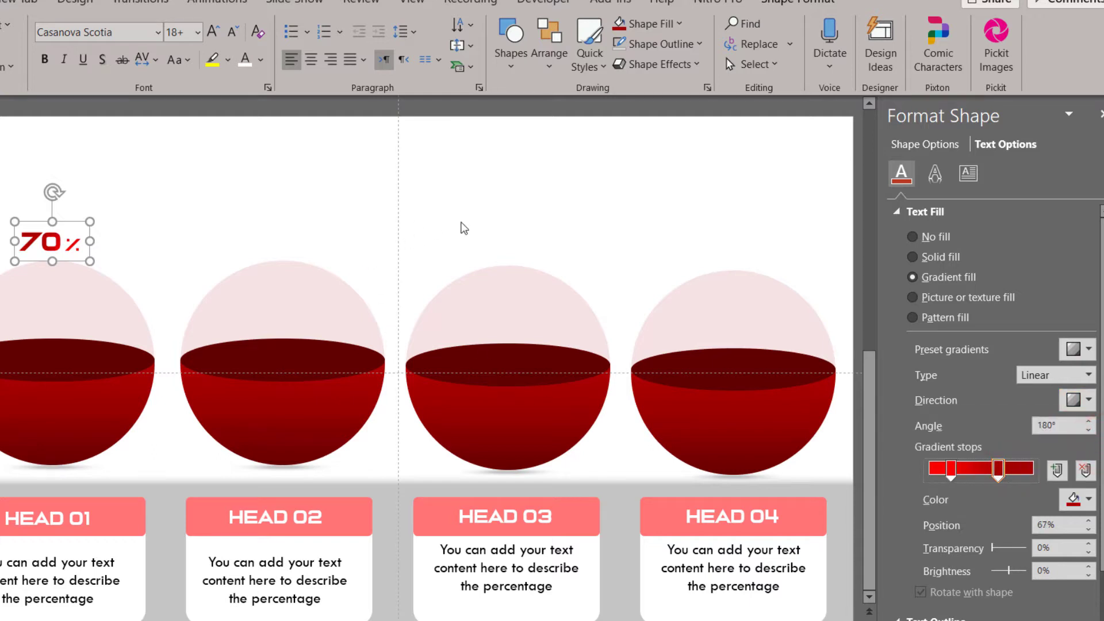
{"action": "left_click", "coordinate": [462, 225]}
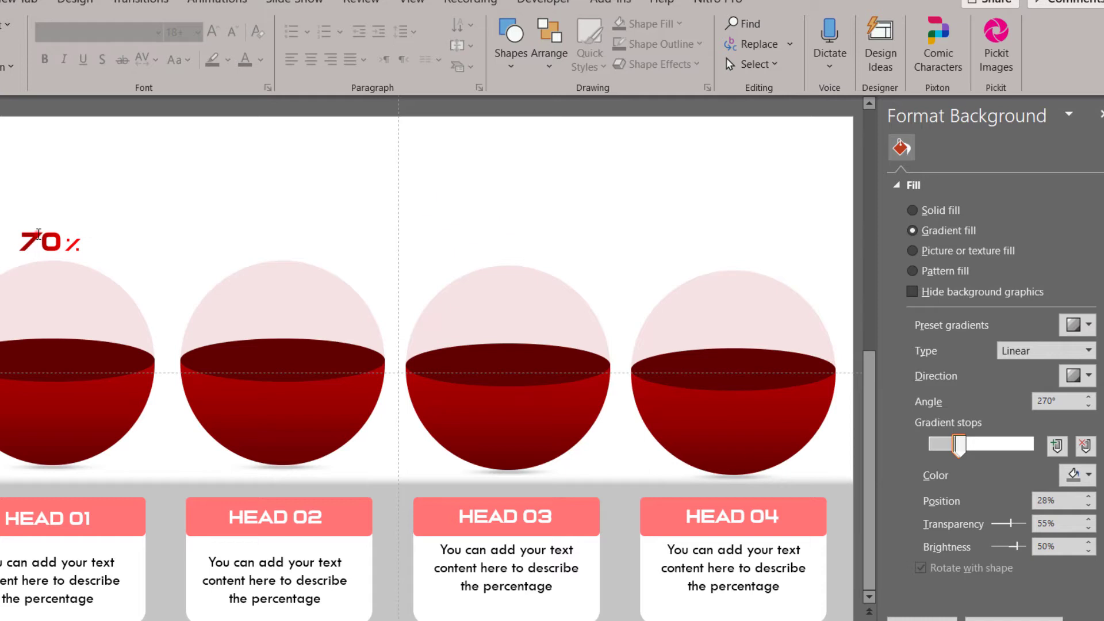
Duplicate the gradient 70% label with Ctrl+D into copies above the other three spheres, then select the labels.
{"action": "left_click", "coordinate": [40, 238]}
{"action": "left_click_drag", "start_coordinate": [62, 220], "coordinate": [69, 220]}
{"action": "key", "text": "ctrl+d"}
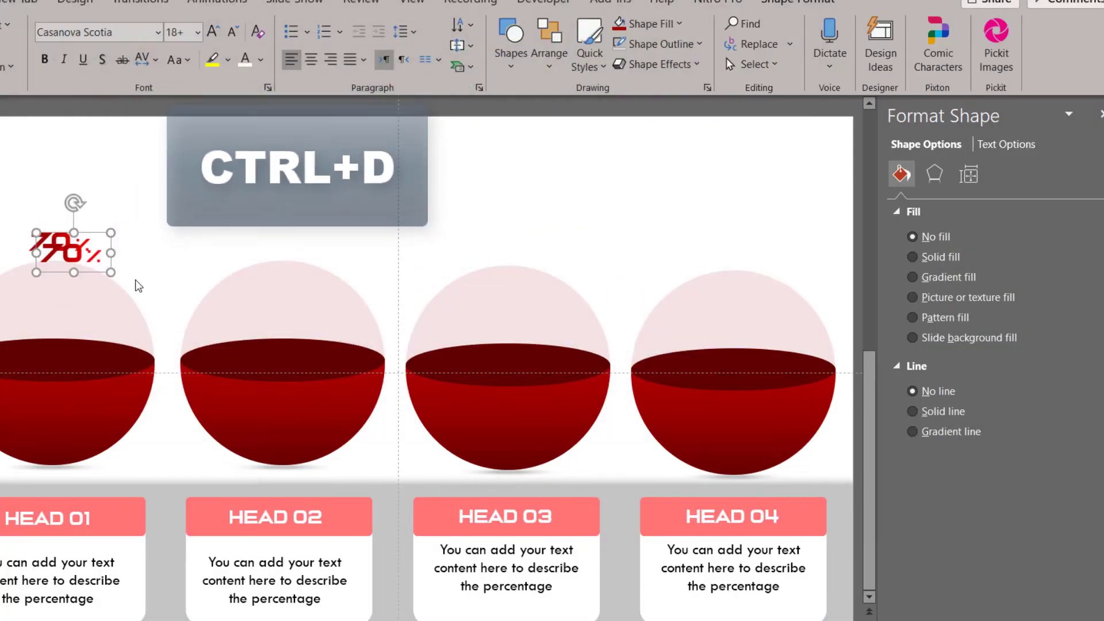
{"action": "mouse_move", "coordinate": [99, 268]}
{"action": "left_mouse_down"}
{"action": "mouse_move", "coordinate": [322, 253]}
{"action": "mouse_move", "coordinate": [311, 254]}
{"action": "left_mouse_up"}
{"action": "key", "text": "ctrl+d"}
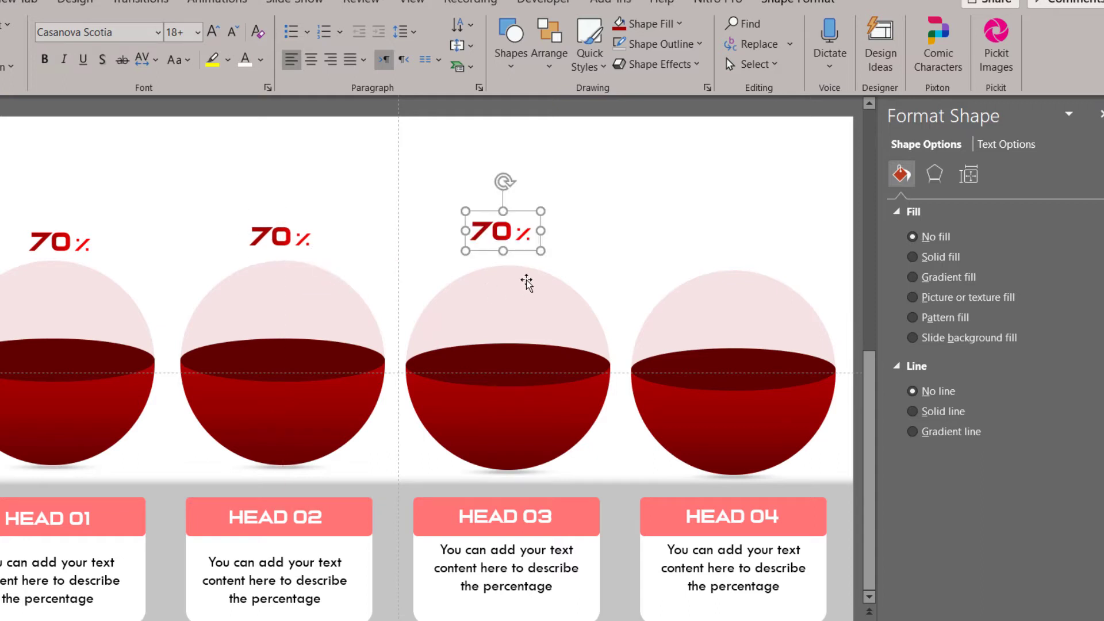
{"action": "key", "text": "ctrl+d"}
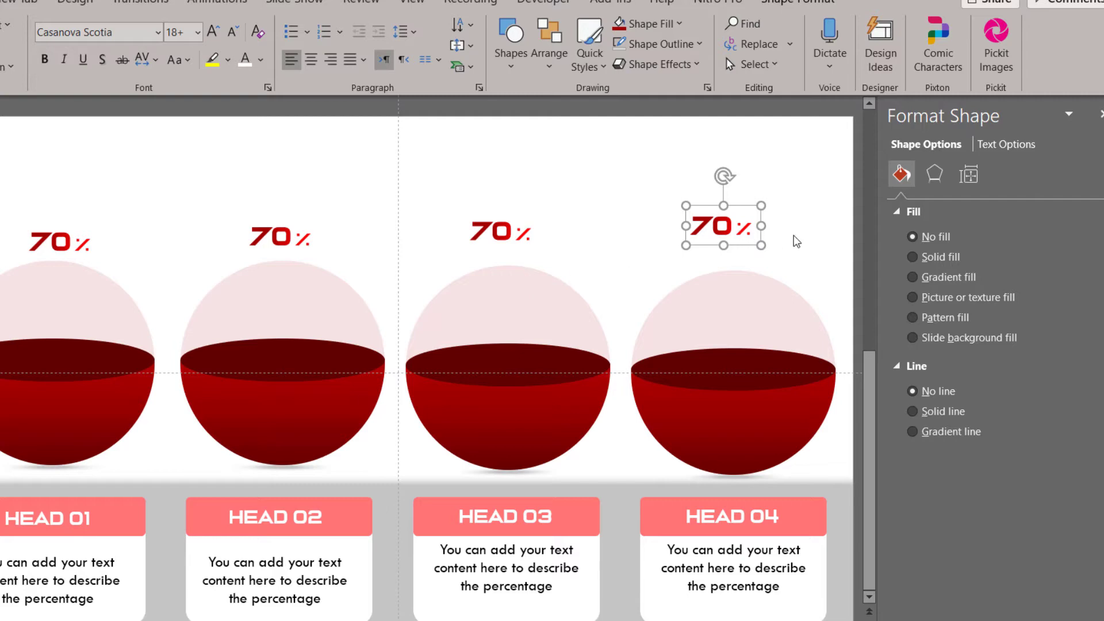
{"action": "left_click", "coordinate": [796, 242]}
{"action": "mouse_move", "coordinate": [803, 175]}
{"action": "left_mouse_down"}
{"action": "mouse_move", "coordinate": [0, 257]}
{"action": "mouse_move", "coordinate": [61, 259]}
{"action": "left_mouse_up"}
Align the four percentage labels along their bottoms and distribute them evenly horizontally.
{"action": "left_click", "coordinate": [107, 253], "text": "shift"}
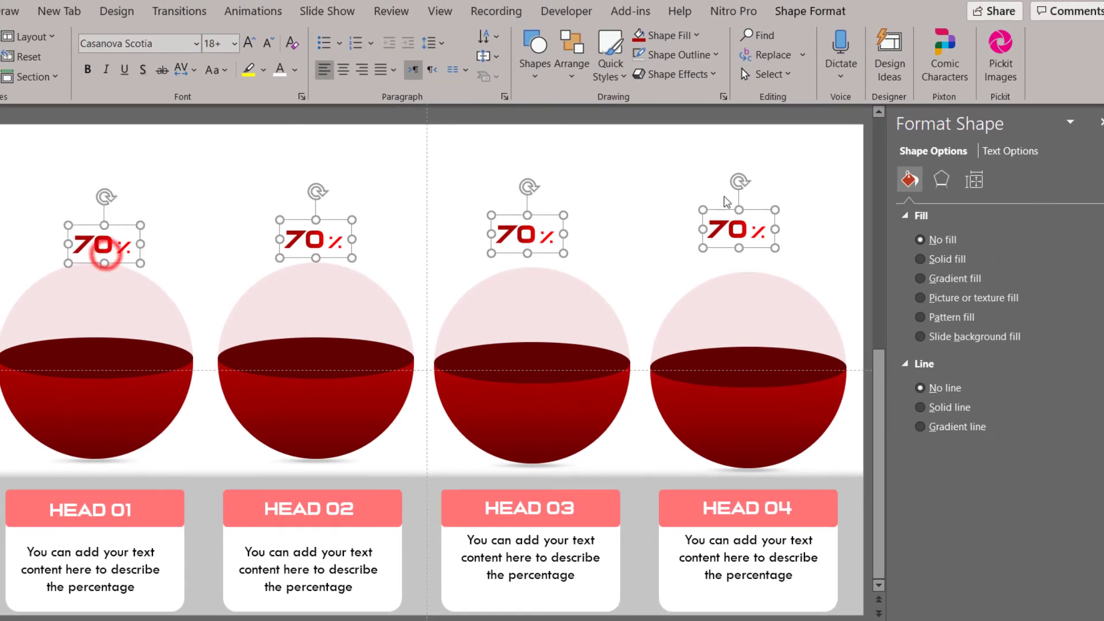
{"action": "left_click", "coordinate": [810, 11]}
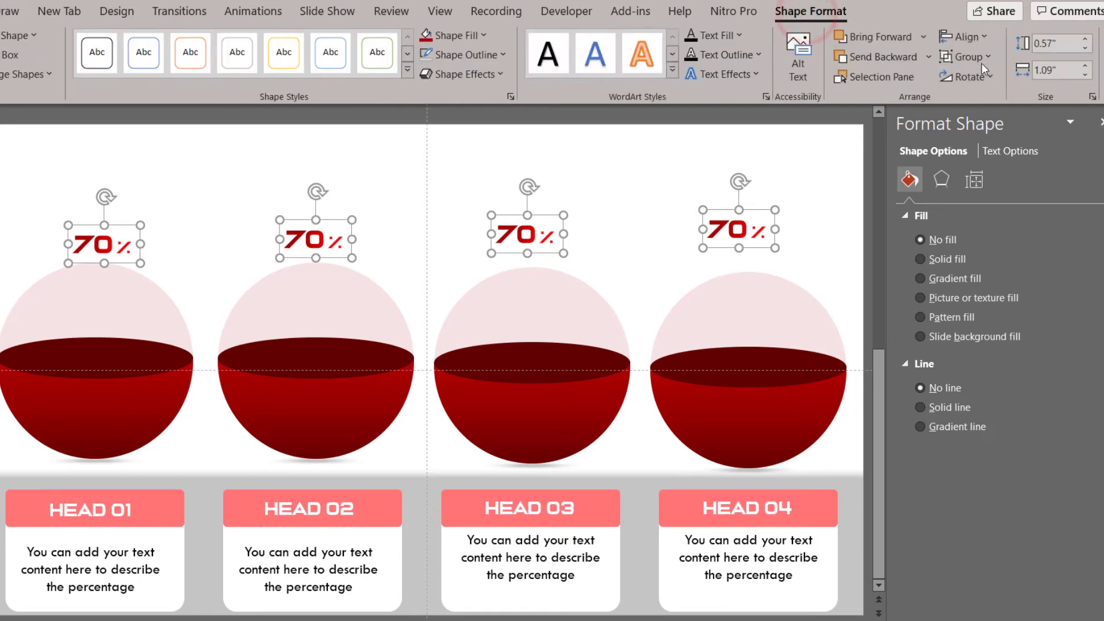
{"action": "left_click", "coordinate": [980, 38]}
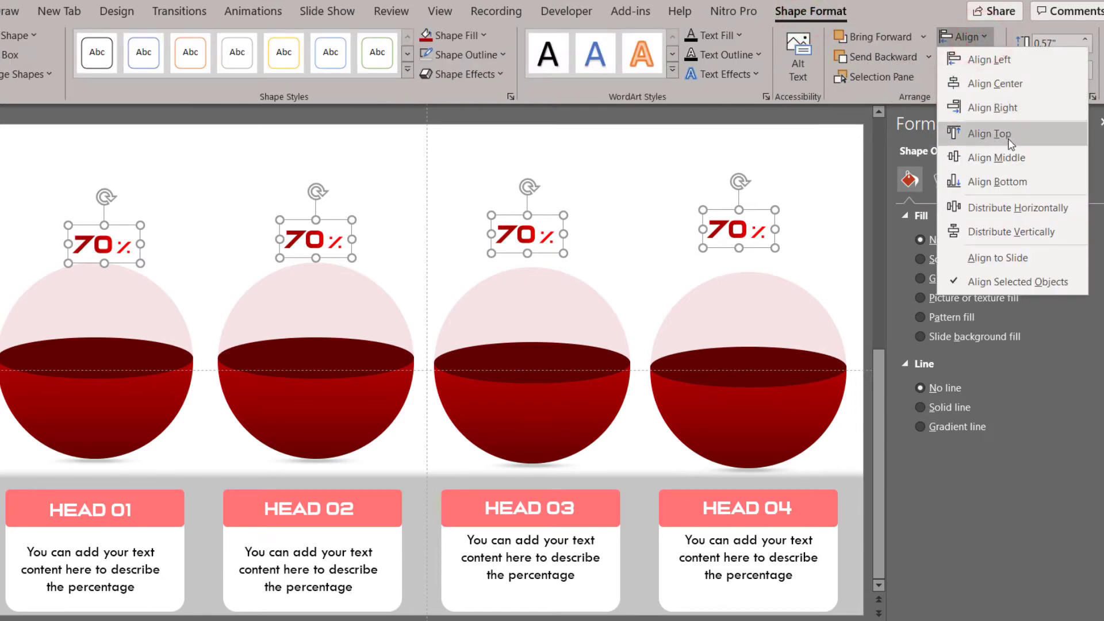
{"action": "left_click", "coordinate": [1009, 181]}
{"action": "left_click", "coordinate": [970, 36]}
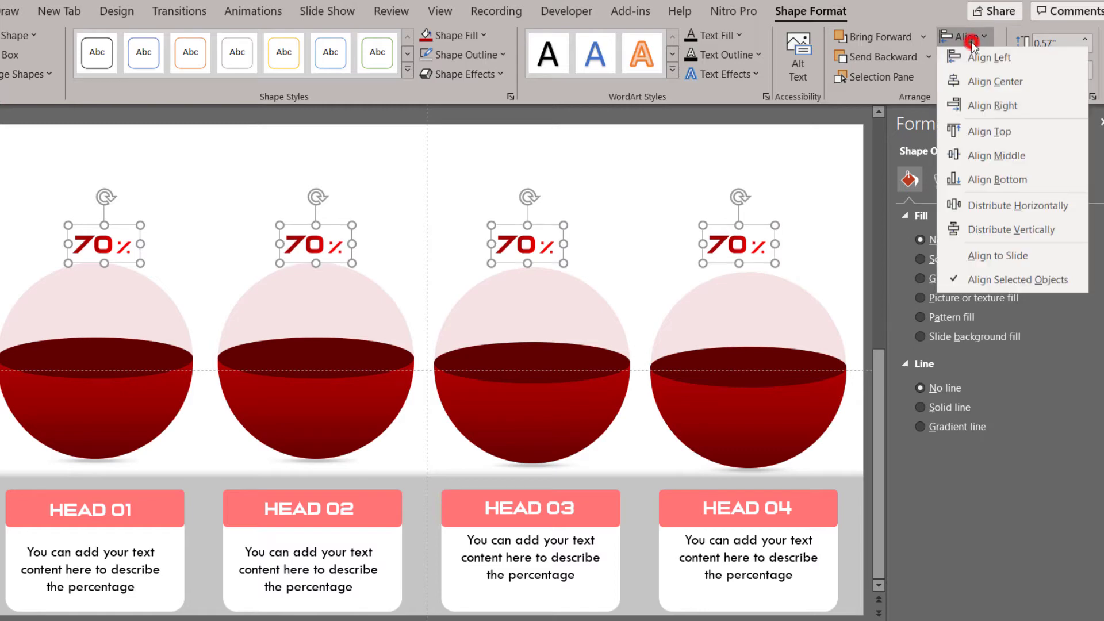
{"action": "left_click", "coordinate": [1016, 208]}
{"action": "left_click", "coordinate": [723, 178]}
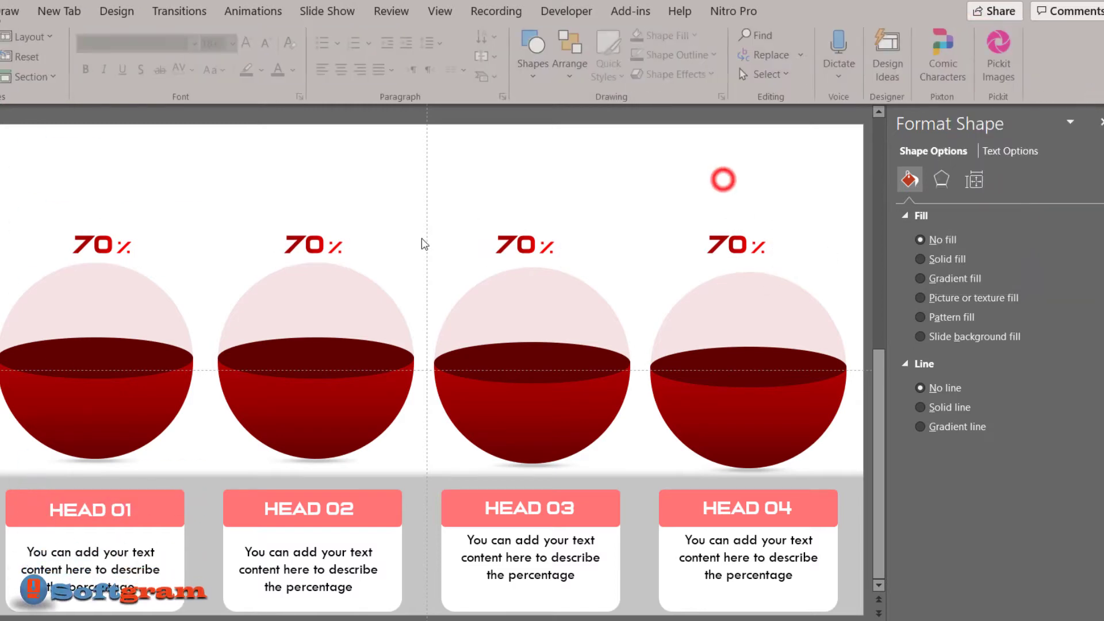
Change the second, third and fourth labels to 50%, 30% and 90%.
{"action": "left_click", "coordinate": [296, 242]}
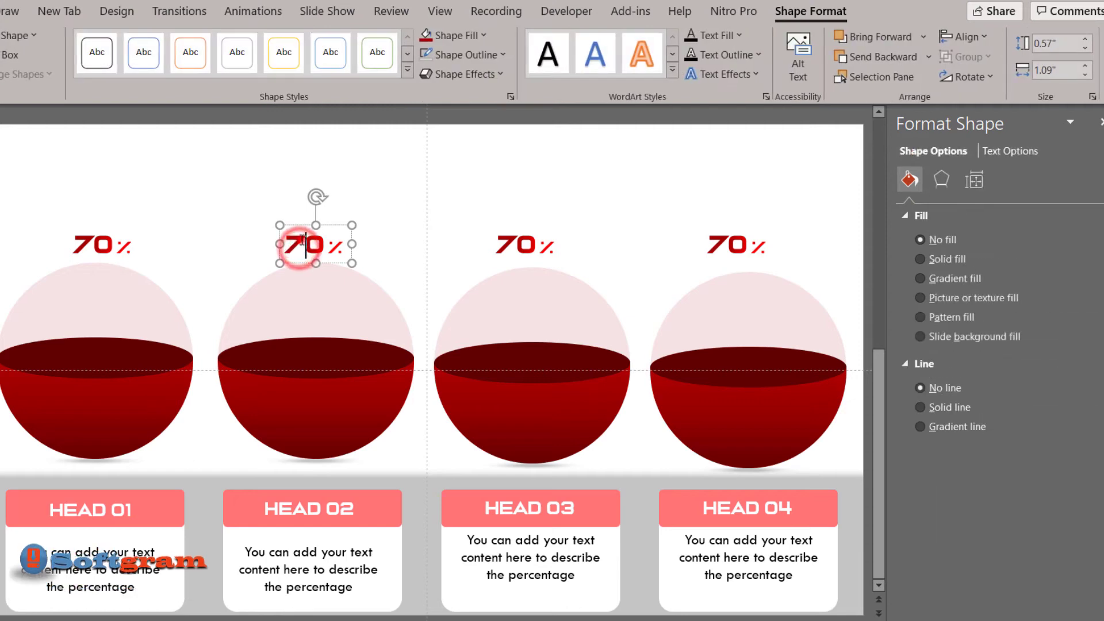
{"action": "type", "text": "5"}
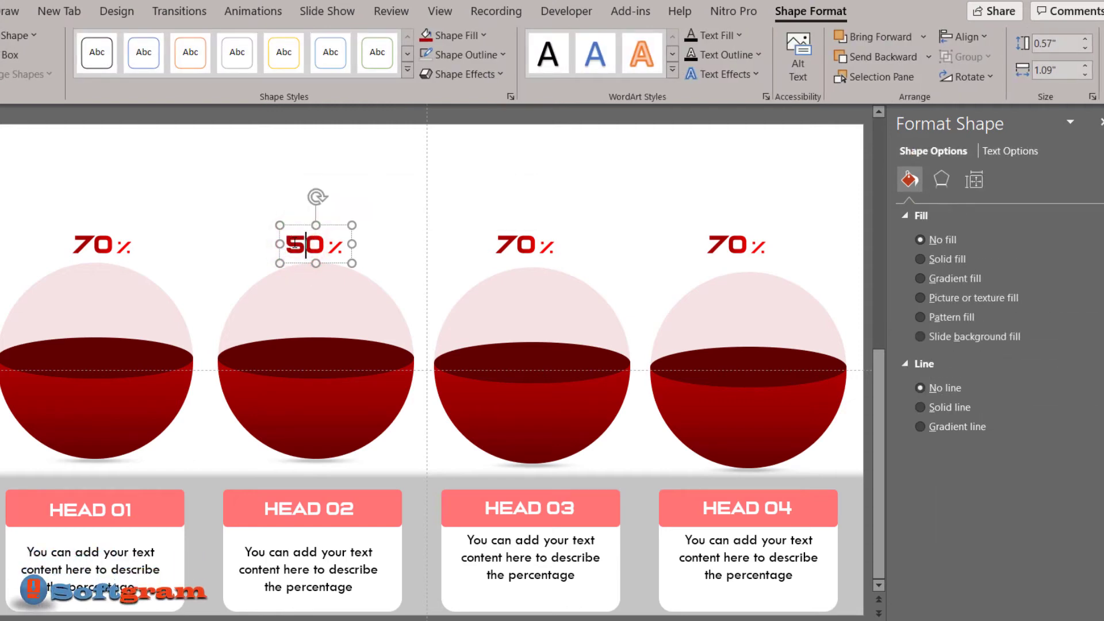
{"action": "left_click", "coordinate": [504, 242]}
{"action": "left_click_drag", "start_coordinate": [517, 243], "coordinate": [504, 241]}
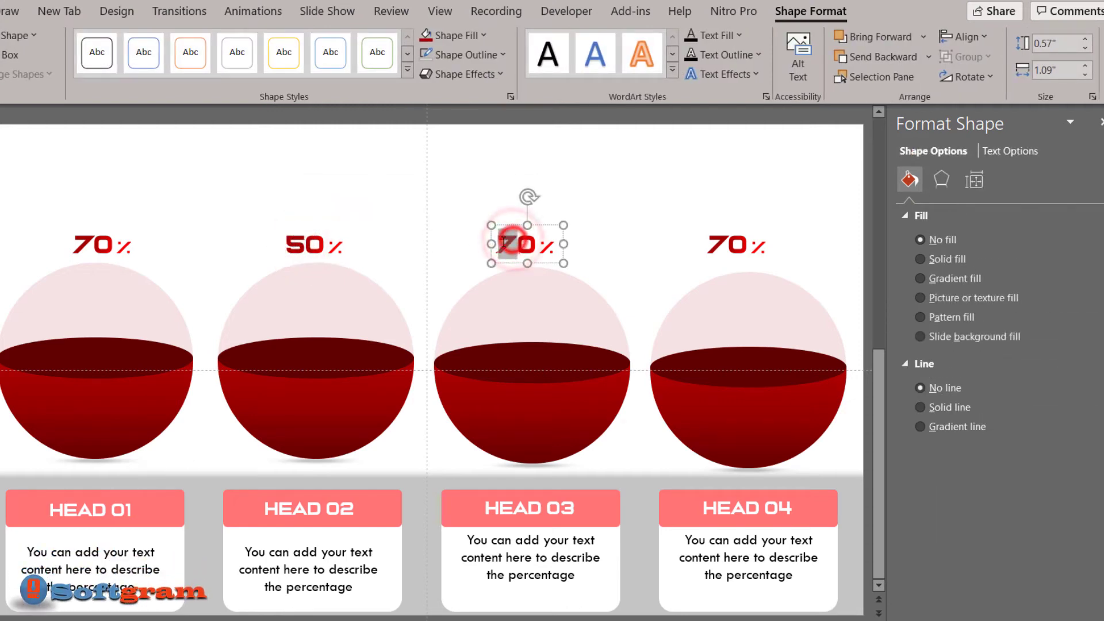
{"action": "type", "text": "3"}
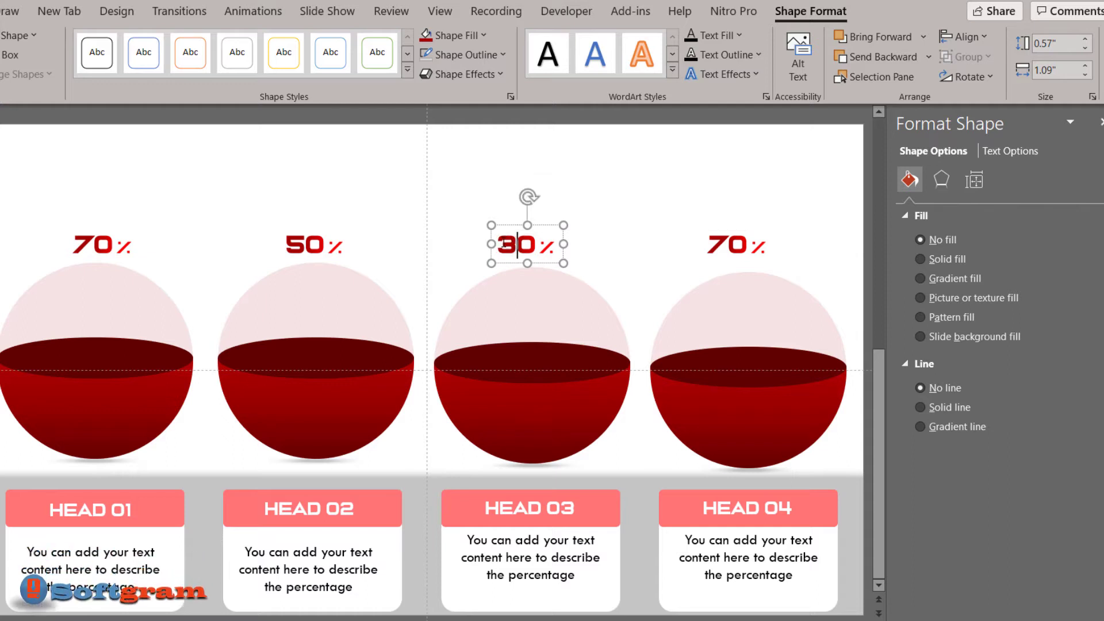
{"action": "left_click", "coordinate": [727, 244]}
{"action": "left_click_drag", "start_coordinate": [729, 243], "coordinate": [717, 241]}
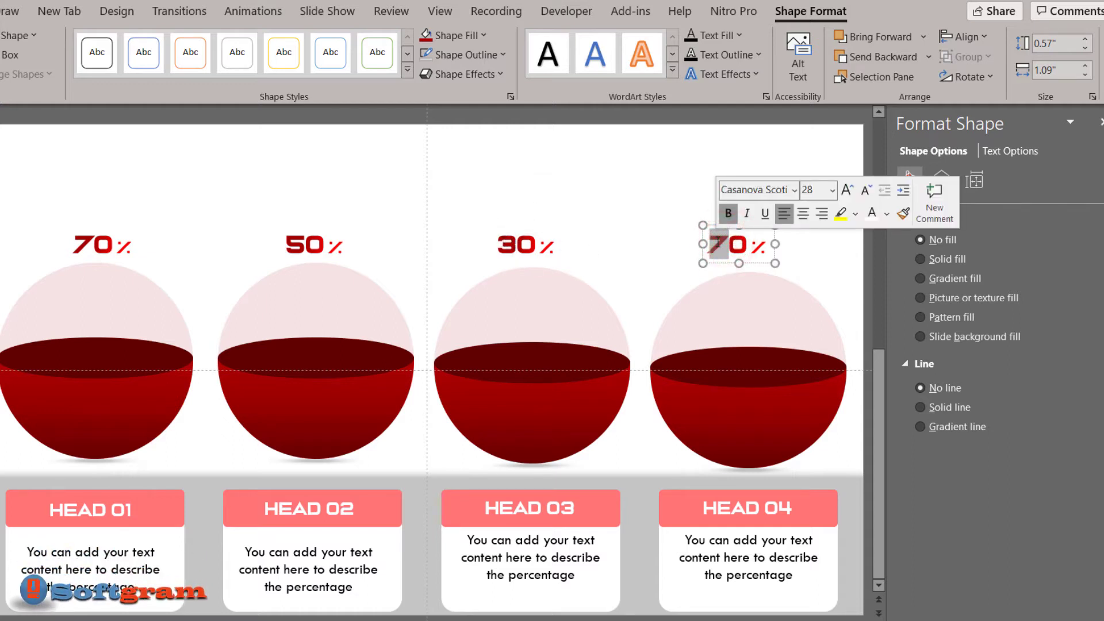
{"action": "type", "text": "9"}
{"action": "left_click", "coordinate": [435, 206]}
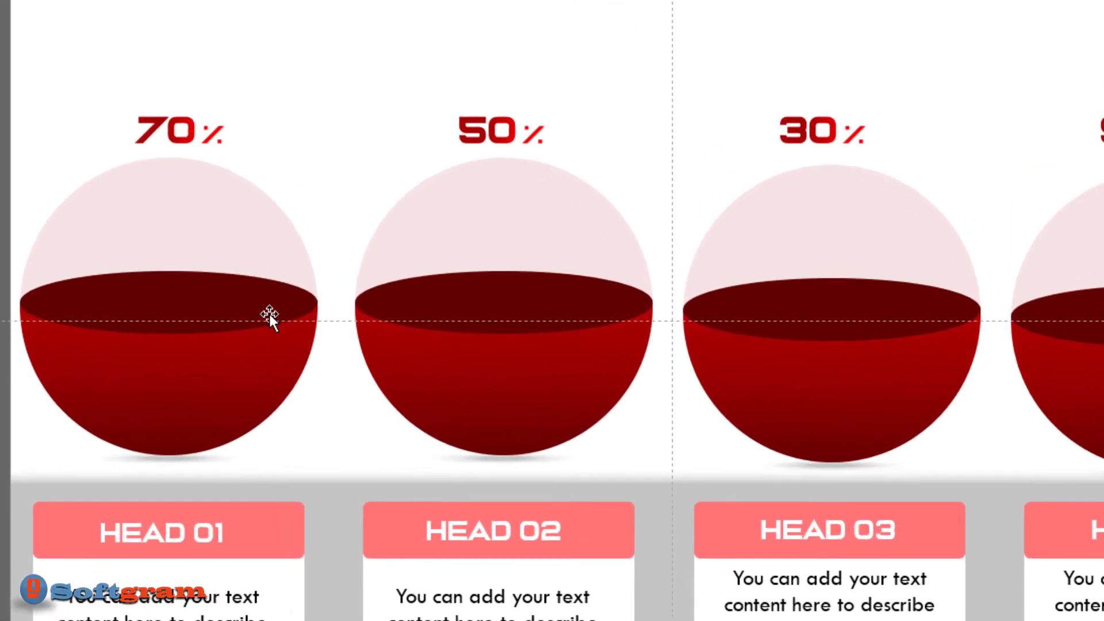
Raise the 70% sphere's dark ellipse and level the red fill's top edge higher using its adjustment handles.
{"action": "left_click", "coordinate": [269, 314]}
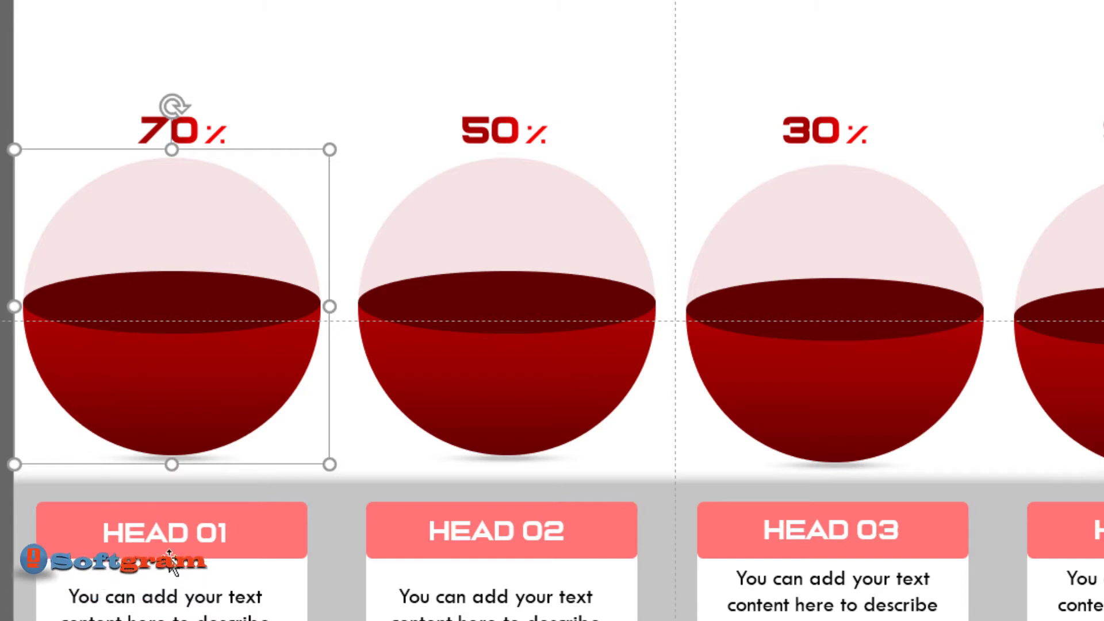
{"action": "left_click", "coordinate": [196, 315]}
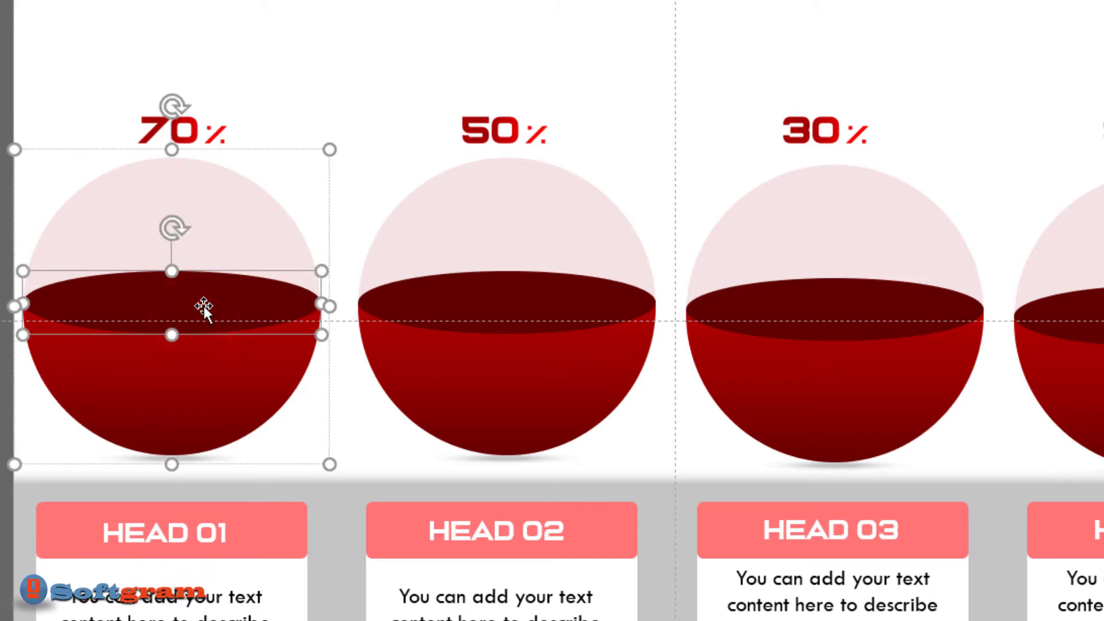
{"action": "left_click", "coordinate": [203, 306]}
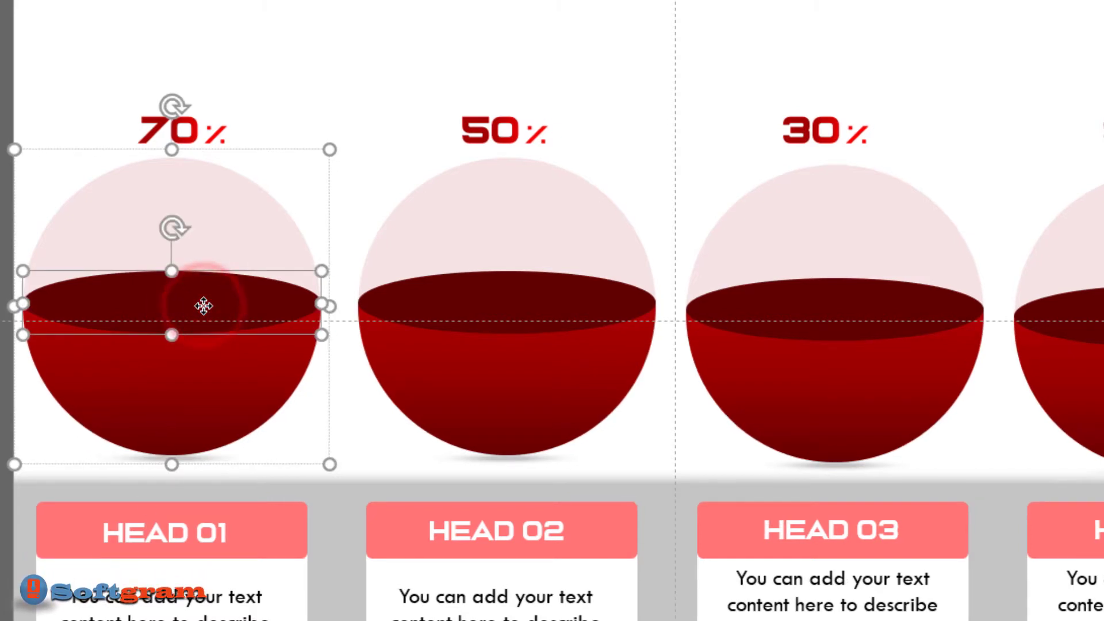
{"action": "left_click_drag", "start_coordinate": [204, 306], "coordinate": [204, 265]}
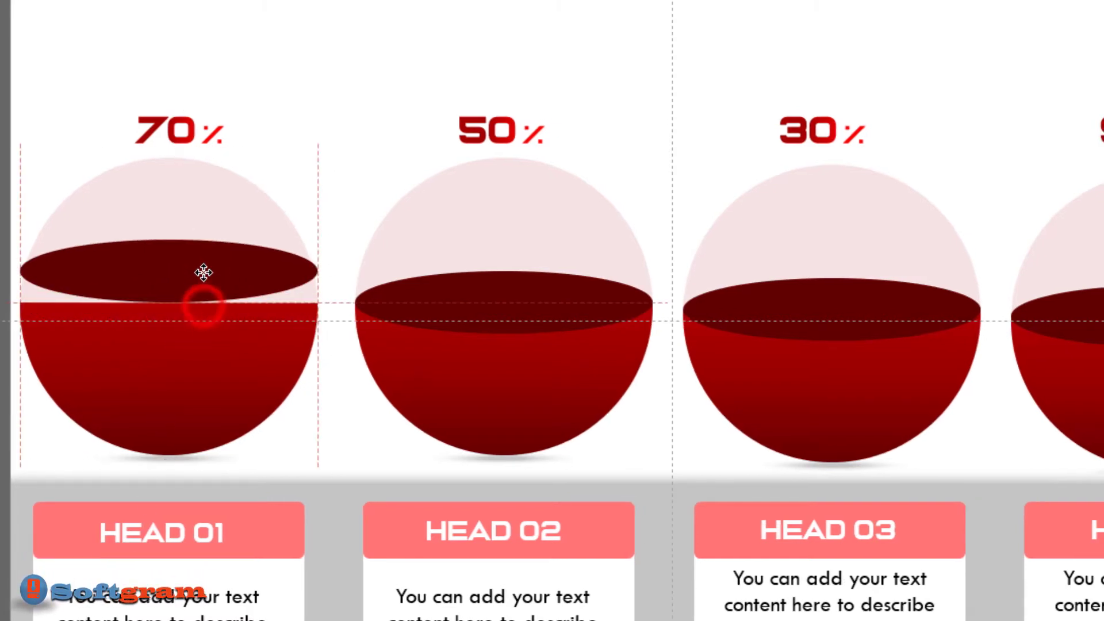
{"action": "left_click", "coordinate": [232, 346]}
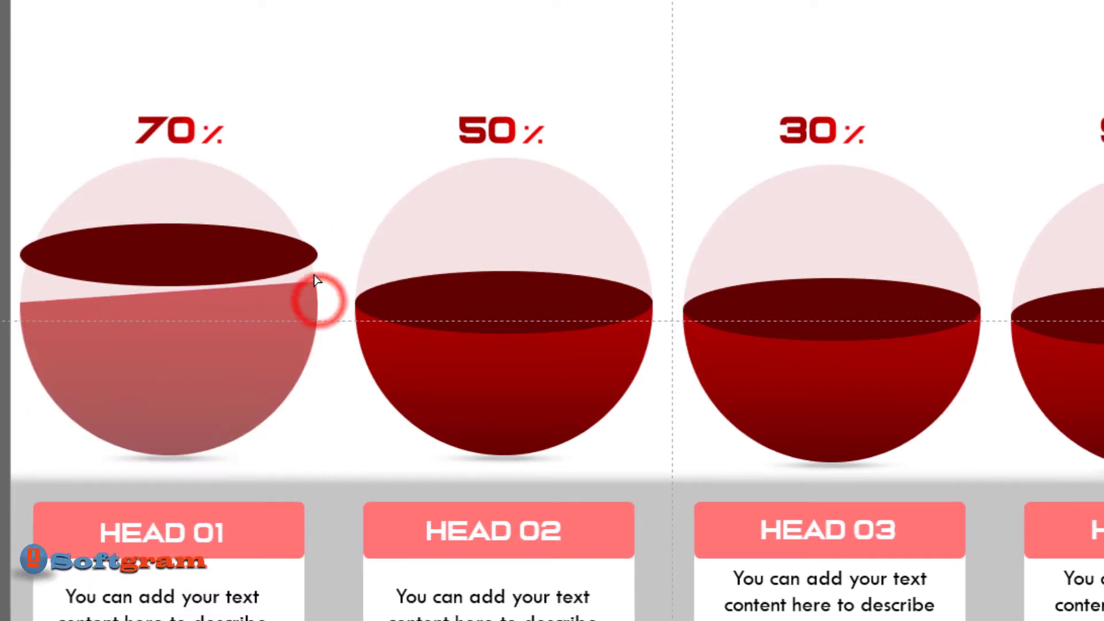
{"action": "left_click_drag", "start_coordinate": [320, 305], "coordinate": [316, 270]}
{"action": "scroll", "coordinate": [158, 394], "scroll_direction": "up", "scroll_amount": 3}
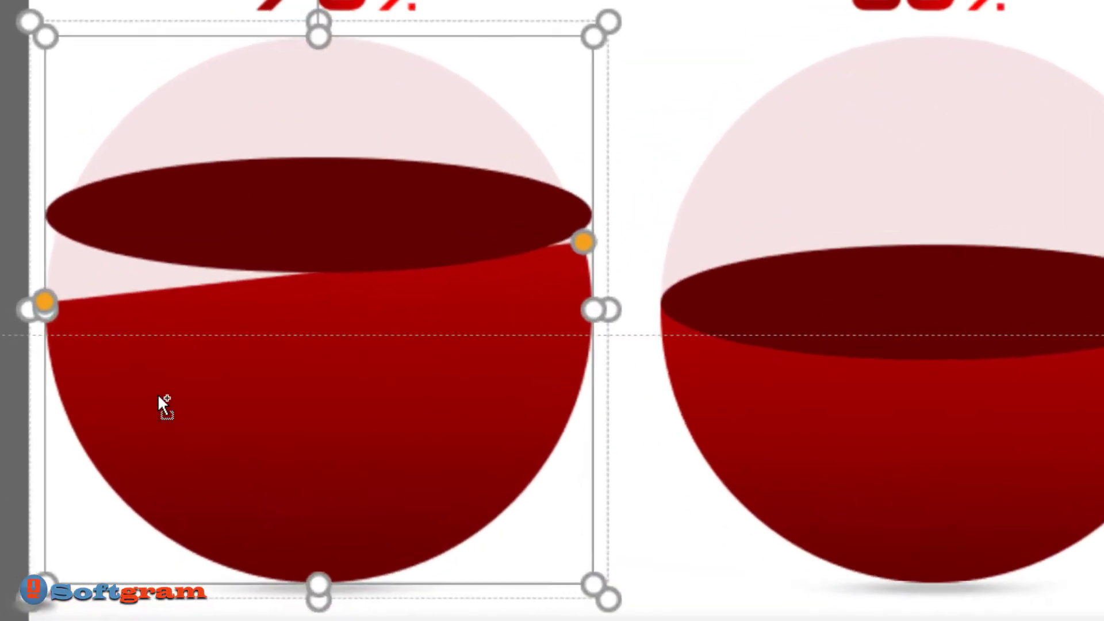
{"action": "left_click_drag", "start_coordinate": [33, 293], "coordinate": [55, 228]}
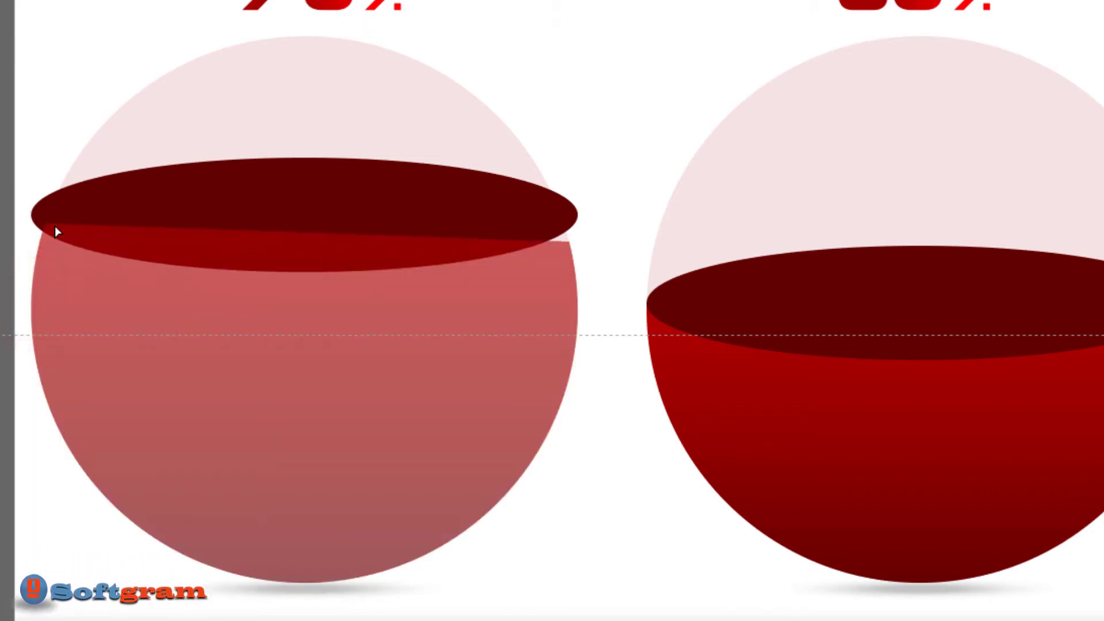
{"action": "left_click_drag", "start_coordinate": [54, 227], "coordinate": [53, 260]}
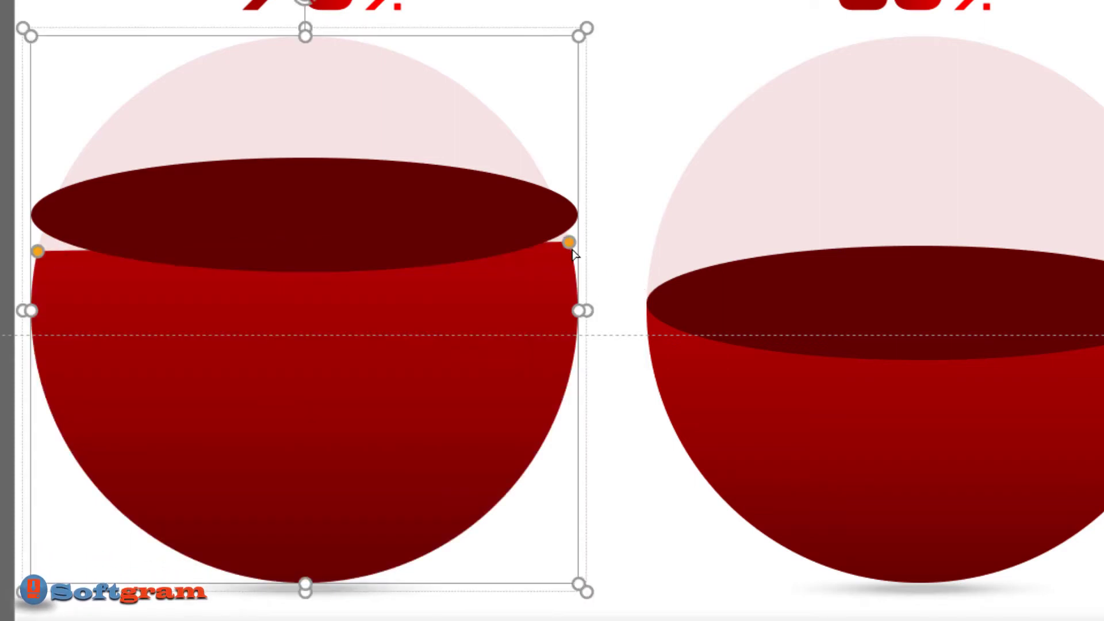
{"action": "left_click_drag", "start_coordinate": [568, 242], "coordinate": [575, 263]}
Move the dark ellipse onto the raised fill and resize it to fit the sphere's width.
{"action": "left_click", "coordinate": [383, 213]}
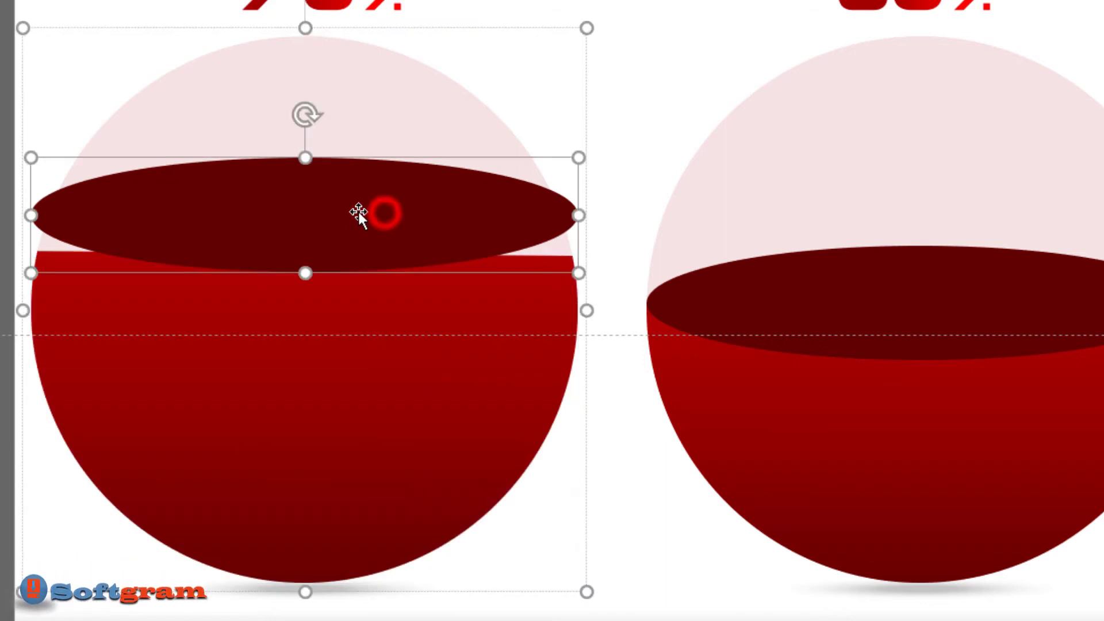
{"action": "left_click_drag", "start_coordinate": [358, 210], "coordinate": [361, 257]}
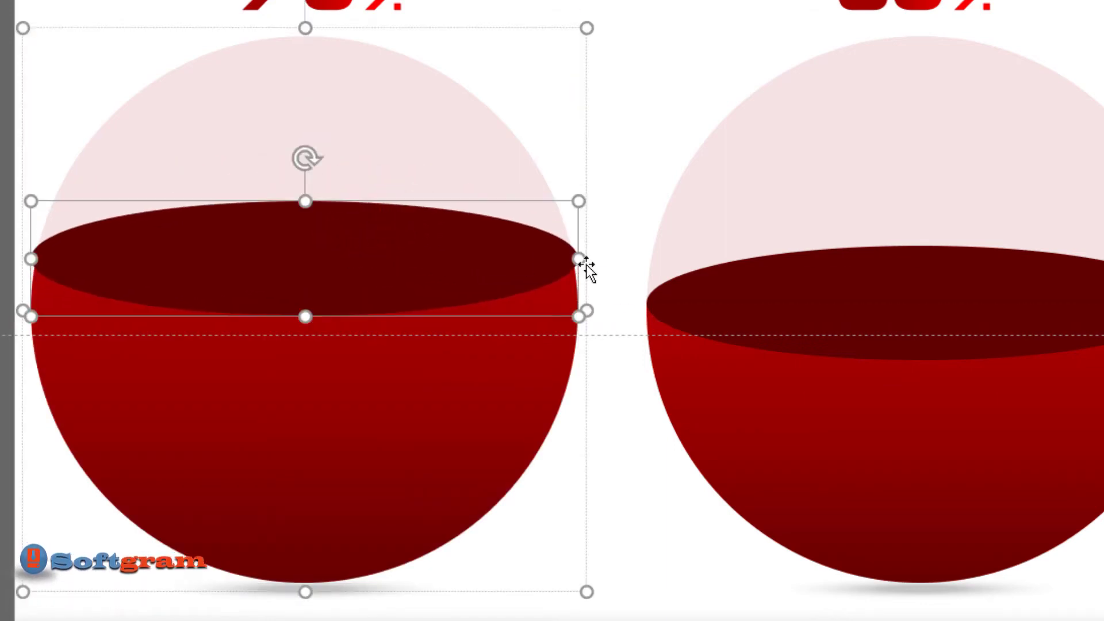
{"action": "left_click_drag", "start_coordinate": [578, 257], "coordinate": [575, 256]}
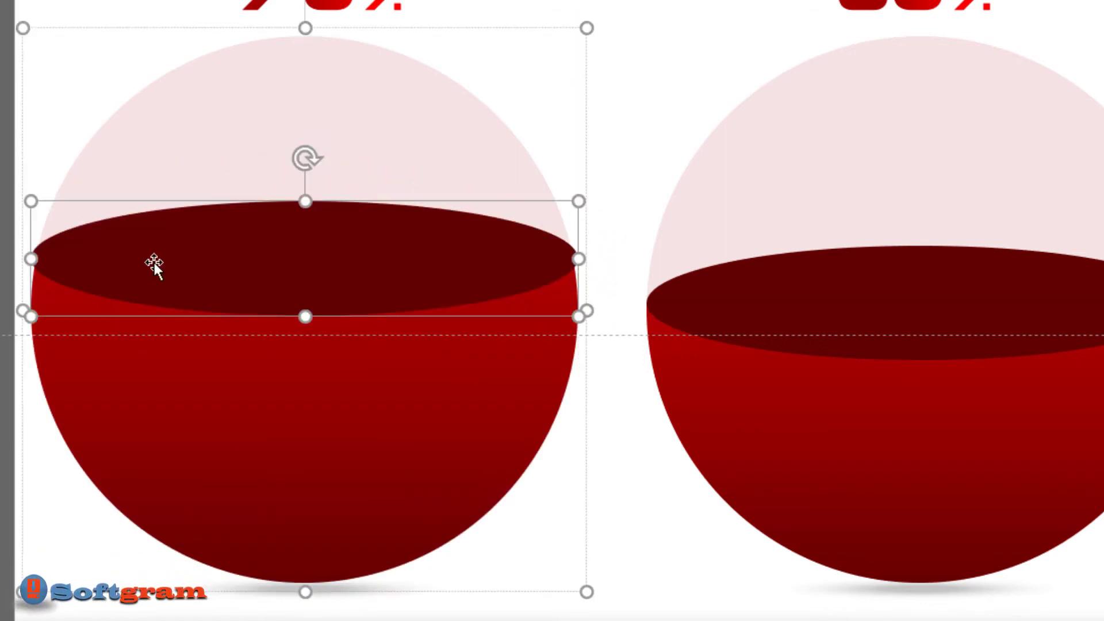
{"action": "left_click_drag", "start_coordinate": [33, 259], "coordinate": [33, 259]}
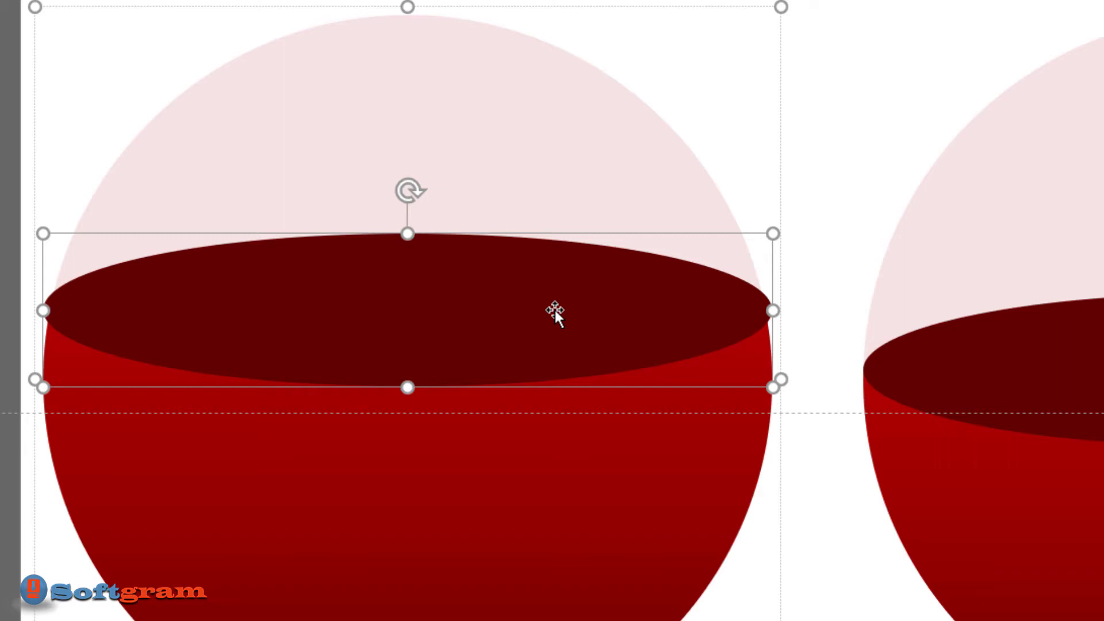
{"action": "mouse_move", "coordinate": [554, 312]}
{"action": "left_mouse_down"}
{"action": "mouse_move", "coordinate": [540, 317]}
{"action": "mouse_move", "coordinate": [551, 314]}
{"action": "left_mouse_up"}
{"action": "left_click_drag", "start_coordinate": [770, 311], "coordinate": [764, 311]}
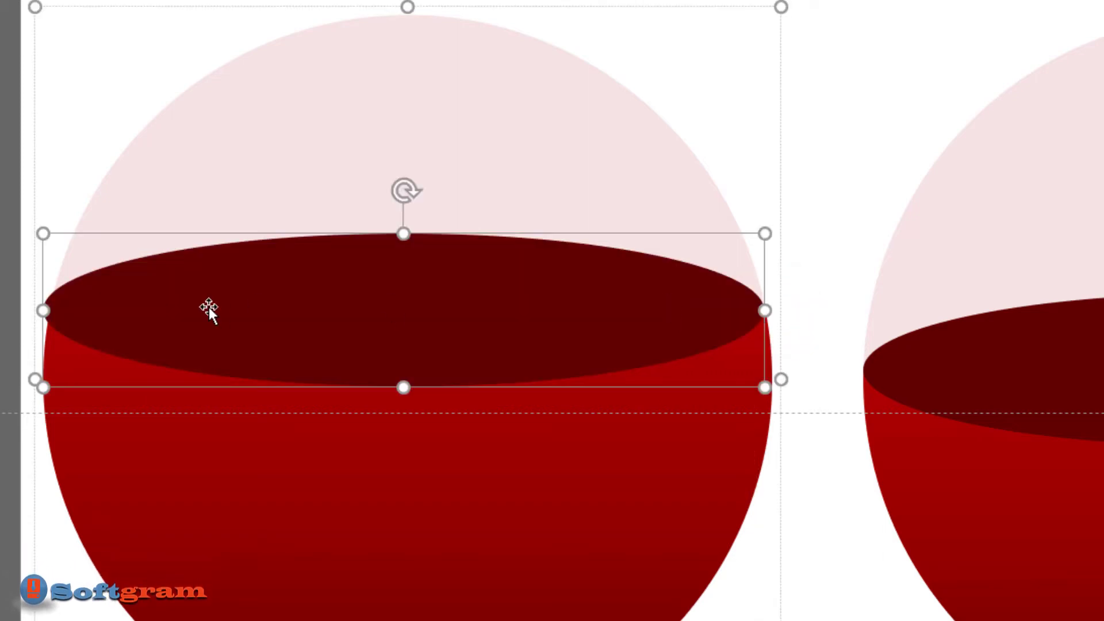
{"action": "left_click_drag", "start_coordinate": [45, 311], "coordinate": [52, 311]}
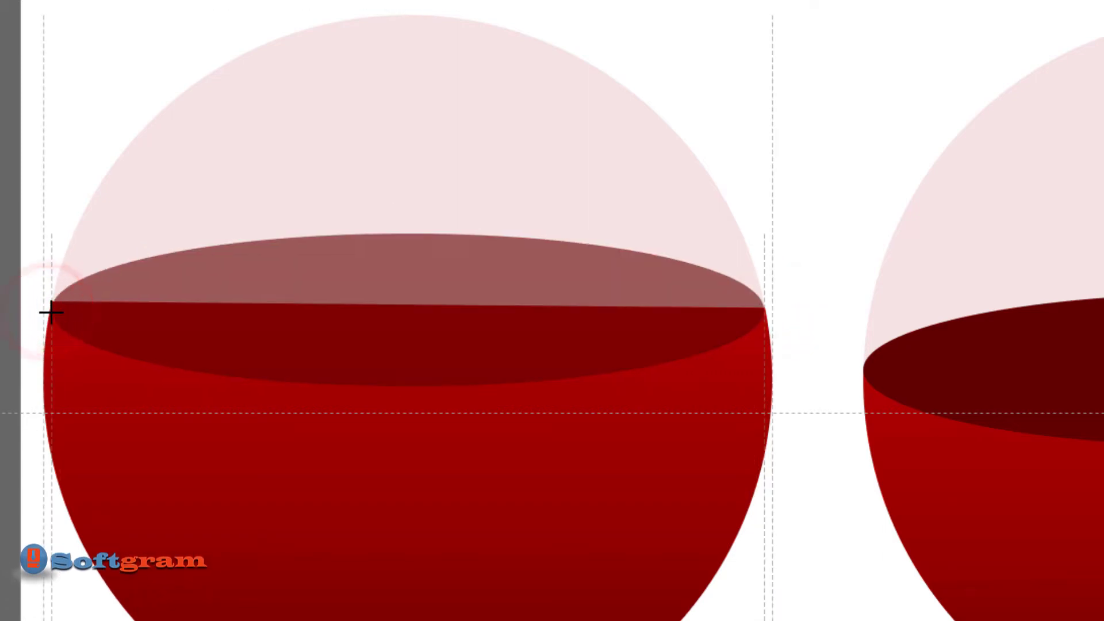
{"action": "left_click", "coordinate": [794, 476]}
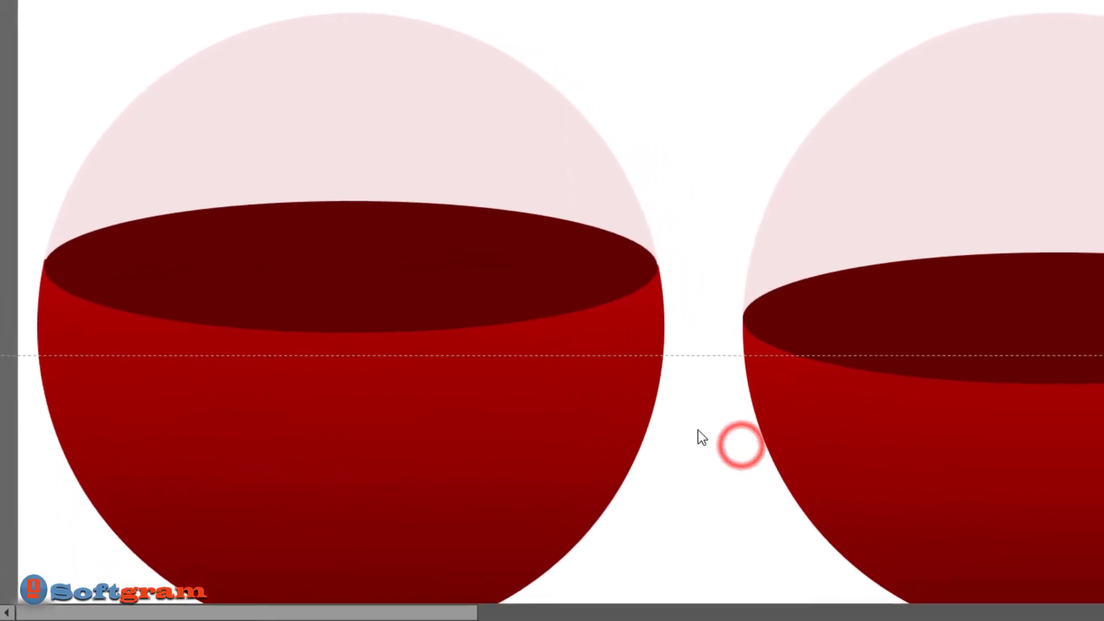
Recolour the 50% bowl's gradient stops to dark blue, dark blue and a lighter blue.
{"action": "scroll", "coordinate": [693, 436], "scroll_direction": "down", "scroll_amount": 2}
{"action": "scroll", "coordinate": [520, 443], "scroll_direction": "down", "scroll_amount": 2}
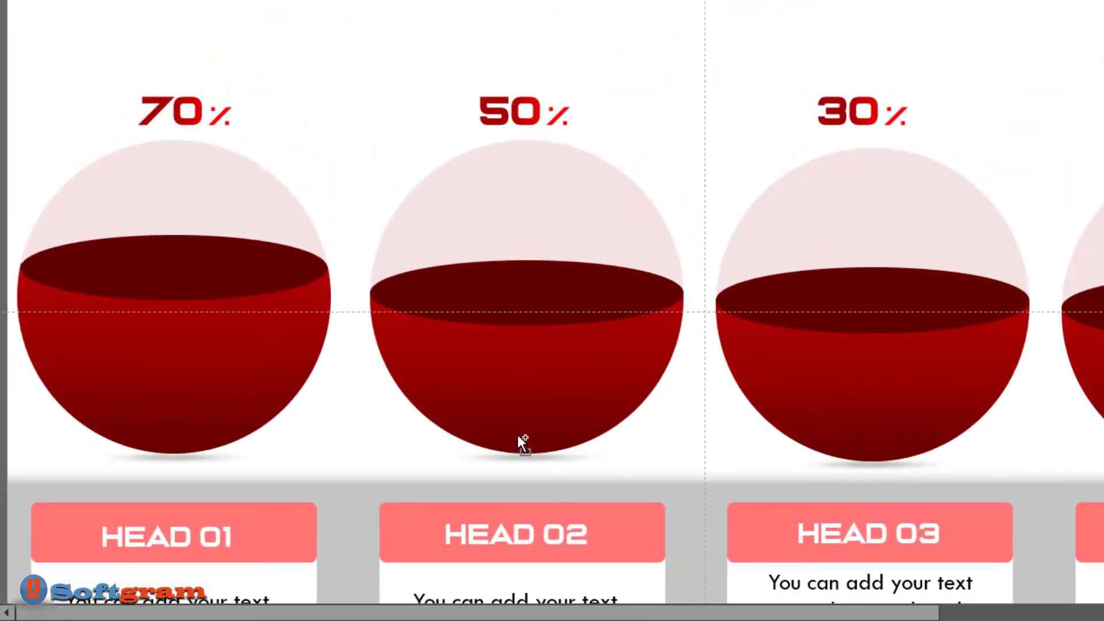
{"action": "scroll", "coordinate": [651, 377], "scroll_direction": "down", "scroll_amount": 2}
{"action": "left_click", "coordinate": [486, 317]}
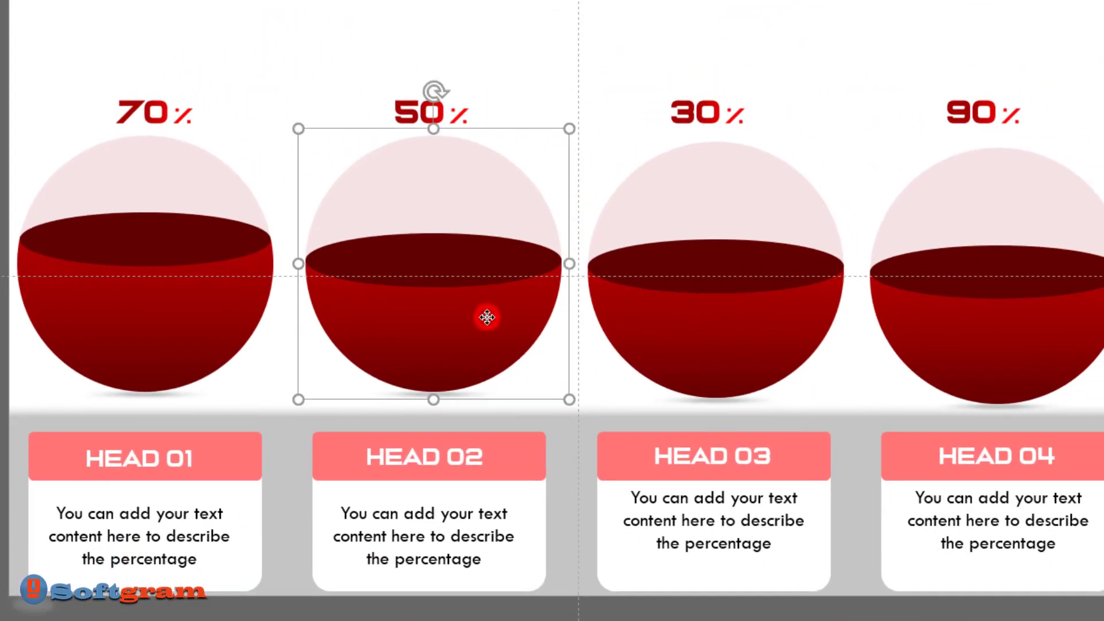
{"action": "left_click", "coordinate": [506, 318]}
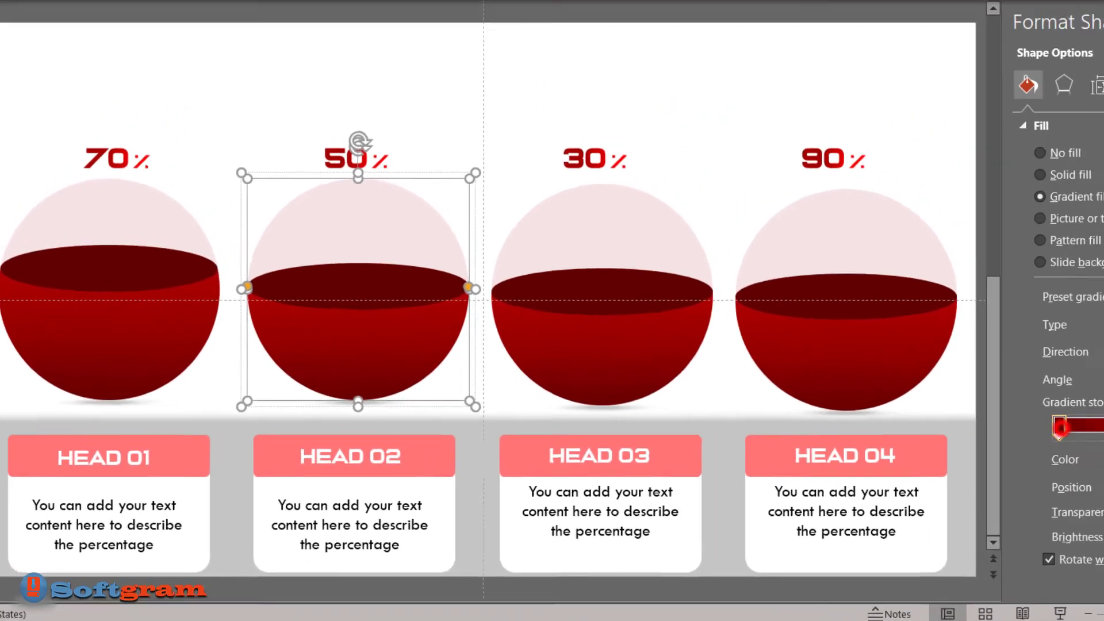
{"action": "left_click", "coordinate": [1061, 458]}
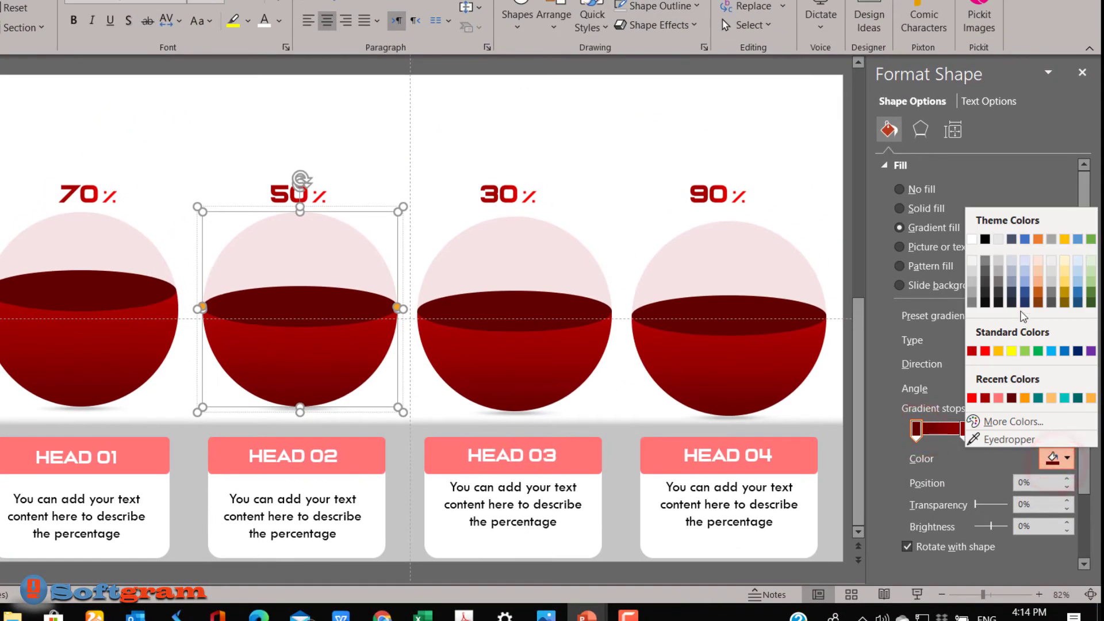
{"action": "left_click", "coordinate": [1024, 303]}
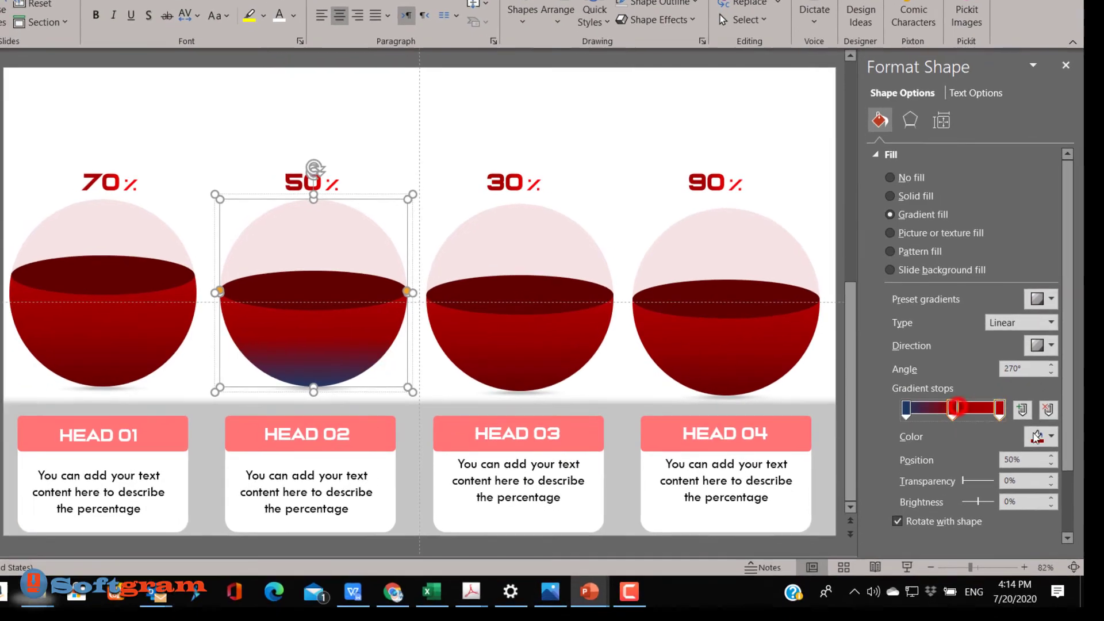
{"action": "left_click", "coordinate": [964, 429]}
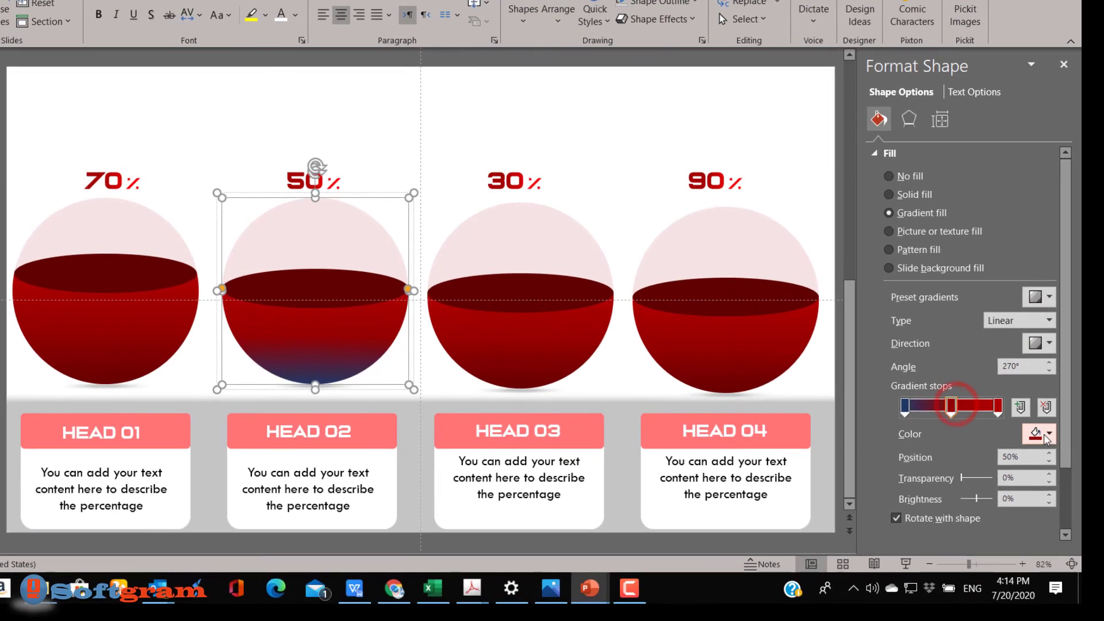
{"action": "left_click", "coordinate": [1056, 459]}
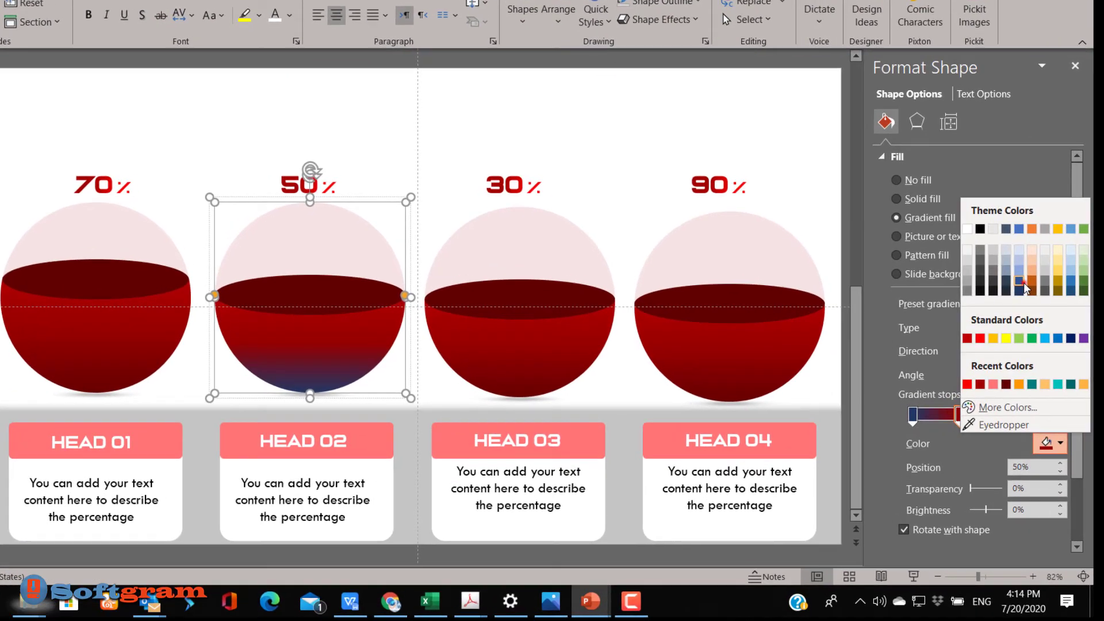
{"action": "left_click", "coordinate": [1010, 276]}
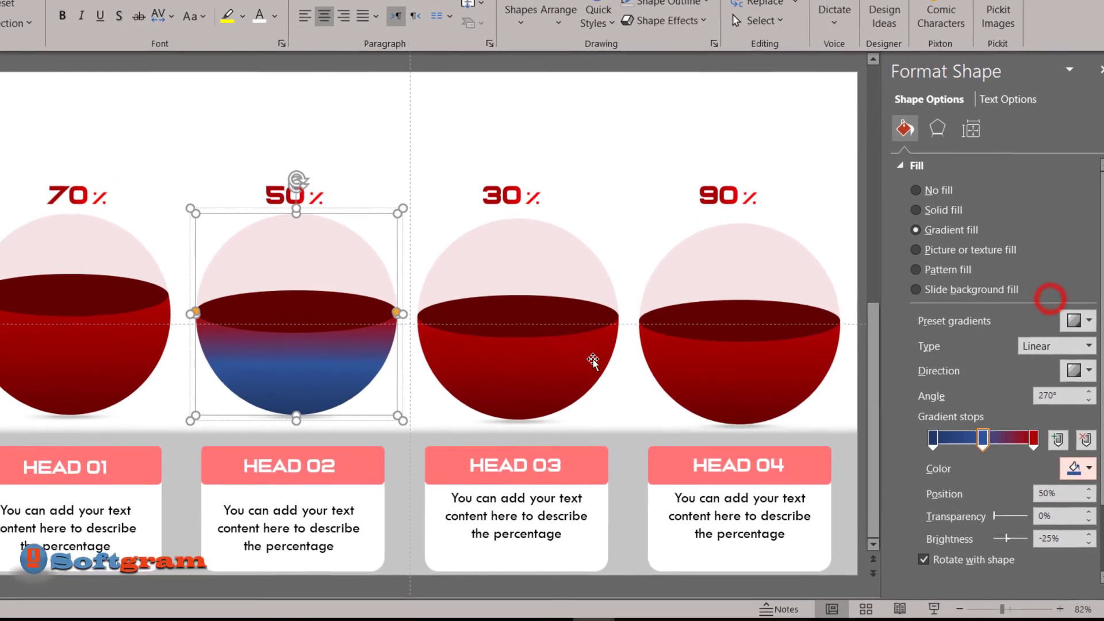
{"action": "left_click", "coordinate": [1035, 440]}
{"action": "left_click", "coordinate": [1083, 469]}
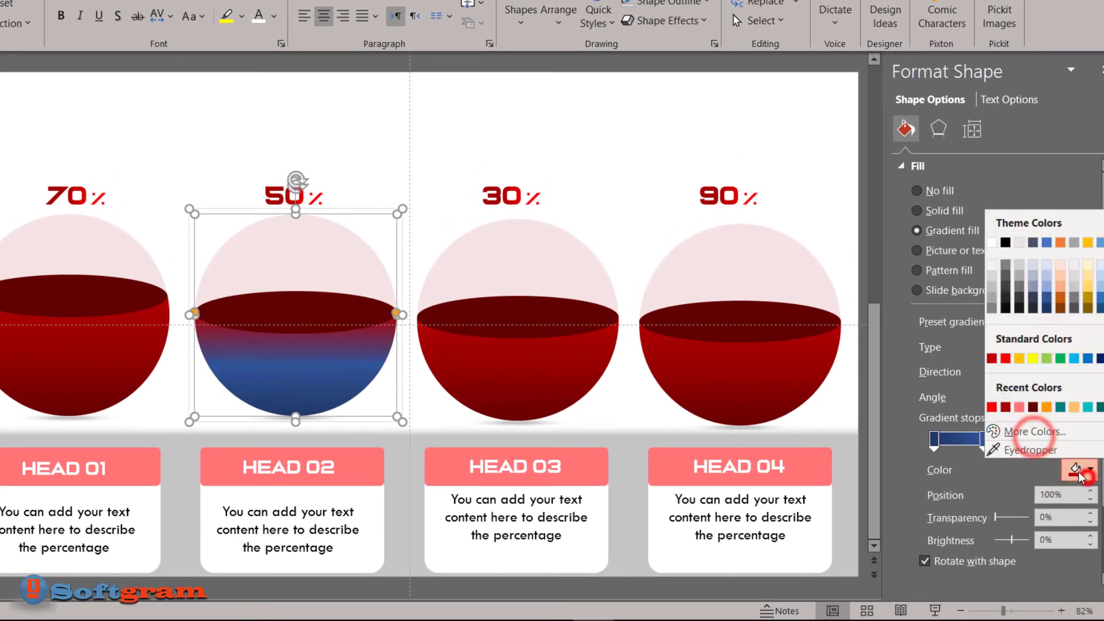
{"action": "left_click", "coordinate": [1046, 286]}
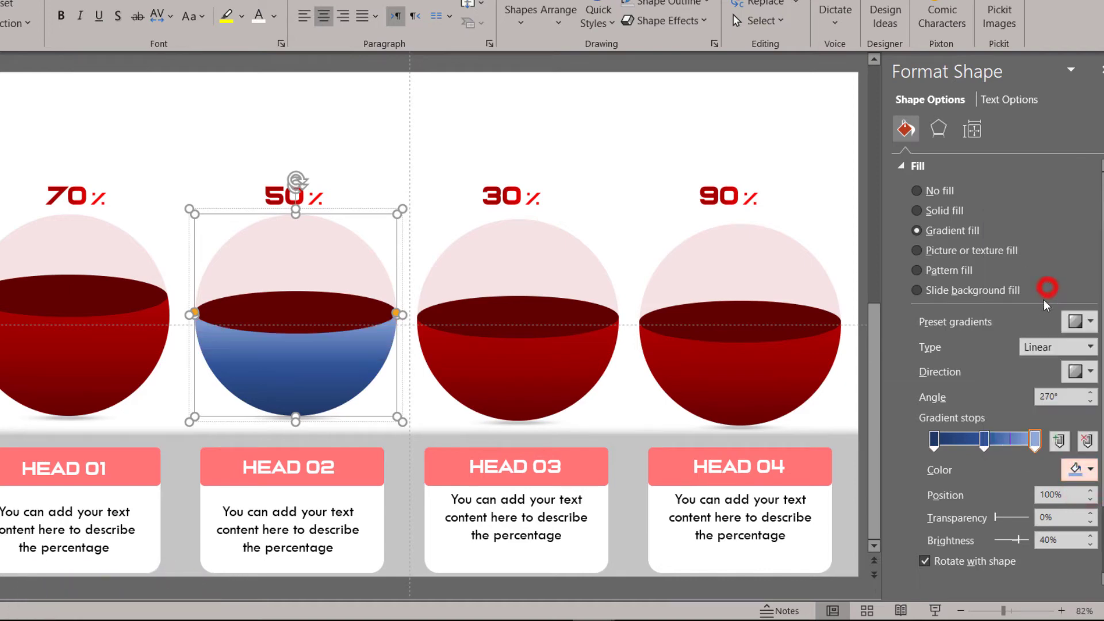
Fill the 50% sphere's top ellipse with dark blue.
{"action": "left_click", "coordinate": [364, 329]}
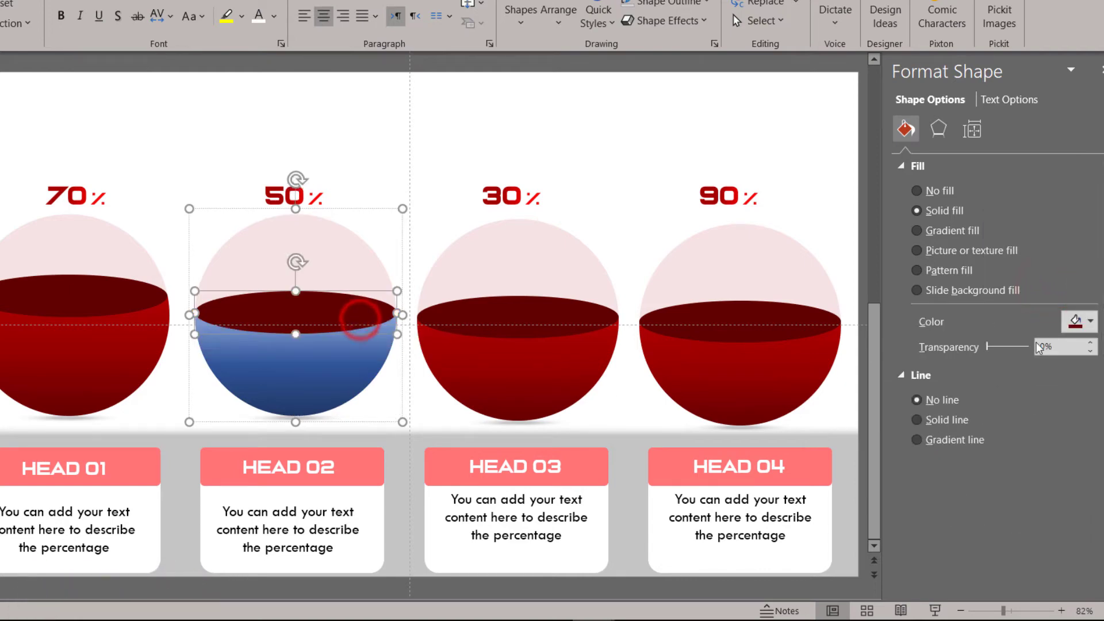
{"action": "left_click", "coordinate": [1076, 321]}
{"action": "left_click", "coordinate": [1046, 433]}
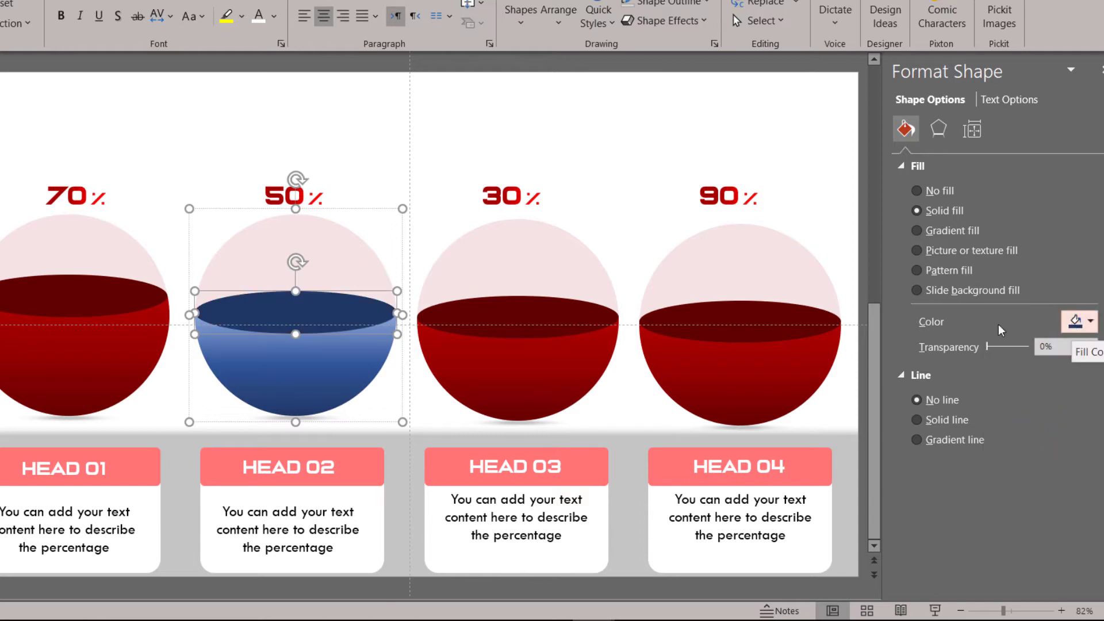
Lower both ends of the 30% bowl's cut edge evenly with its adjustment handles.
{"action": "left_click", "coordinate": [561, 376]}
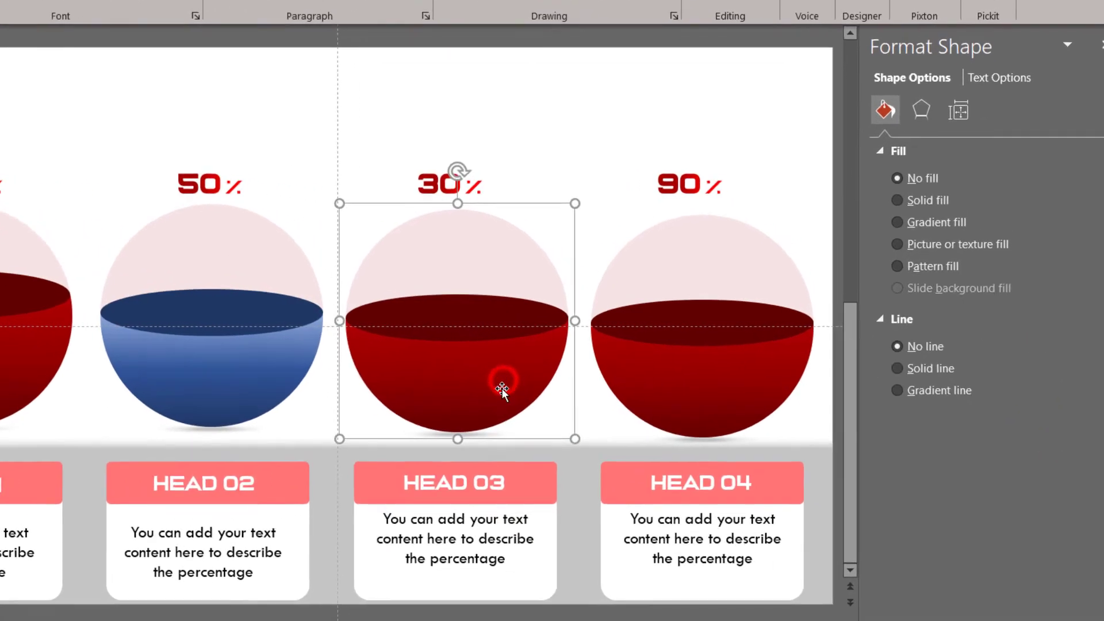
{"action": "left_click", "coordinate": [485, 375]}
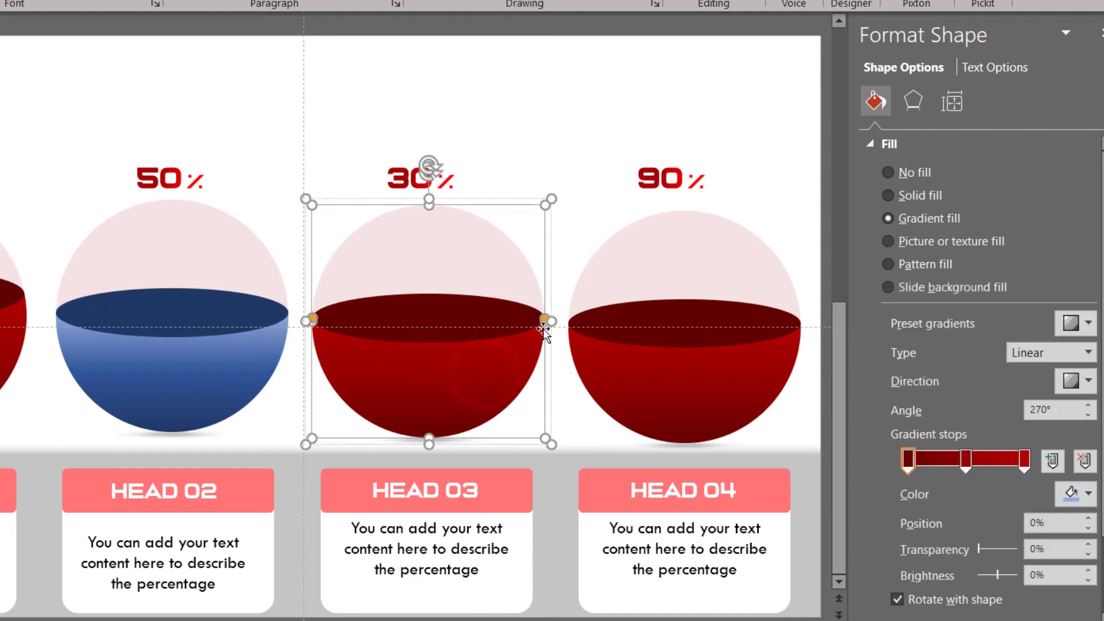
{"action": "scroll", "coordinate": [583, 420], "scroll_direction": "up", "scroll_amount": 2, "text": "ctrl"}
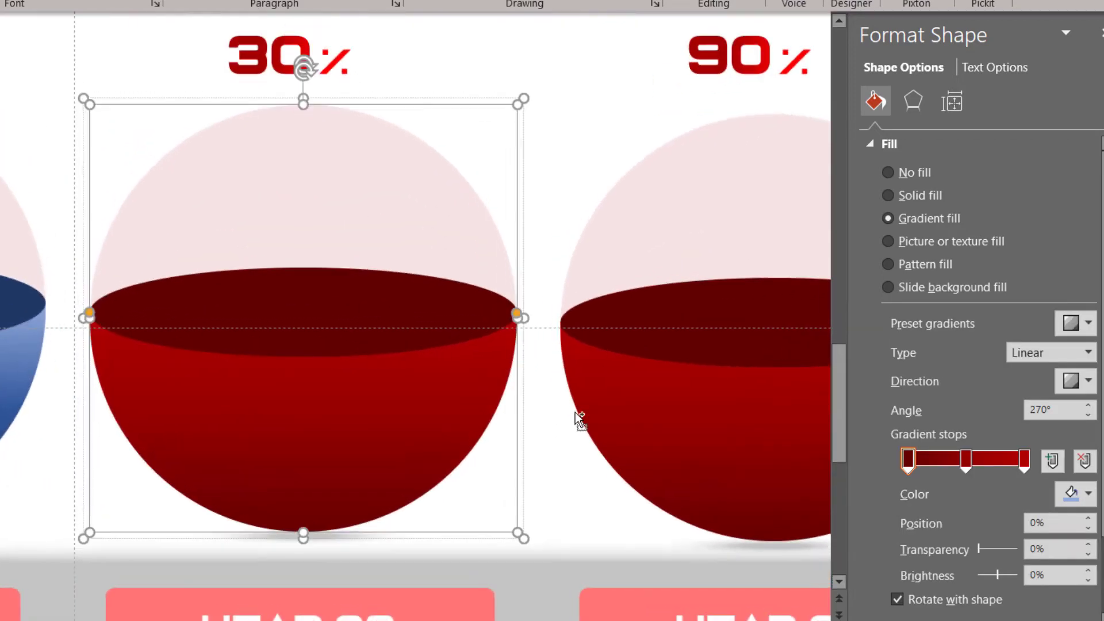
{"action": "left_click_drag", "start_coordinate": [520, 315], "coordinate": [505, 381]}
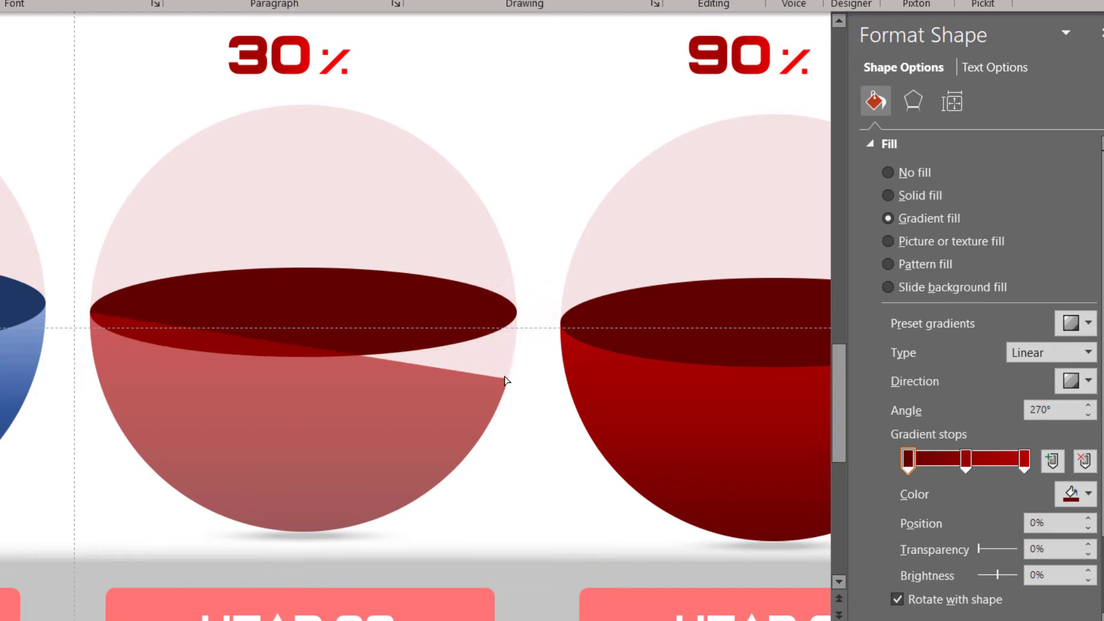
{"action": "left_click_drag", "start_coordinate": [505, 384], "coordinate": [505, 383]}
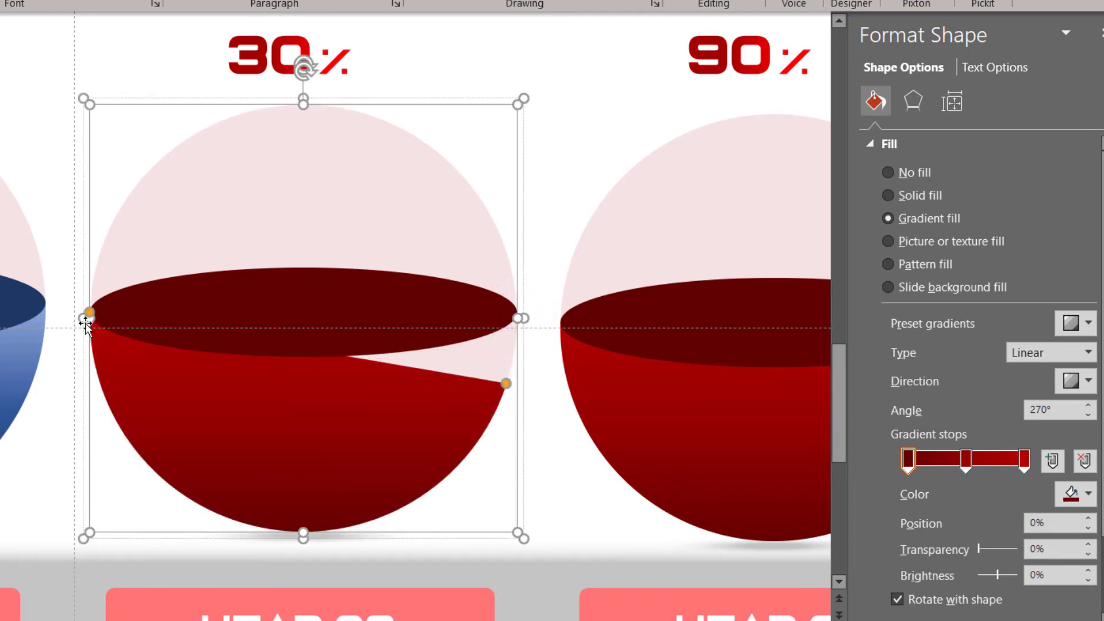
{"action": "left_click_drag", "start_coordinate": [89, 313], "coordinate": [90, 381]}
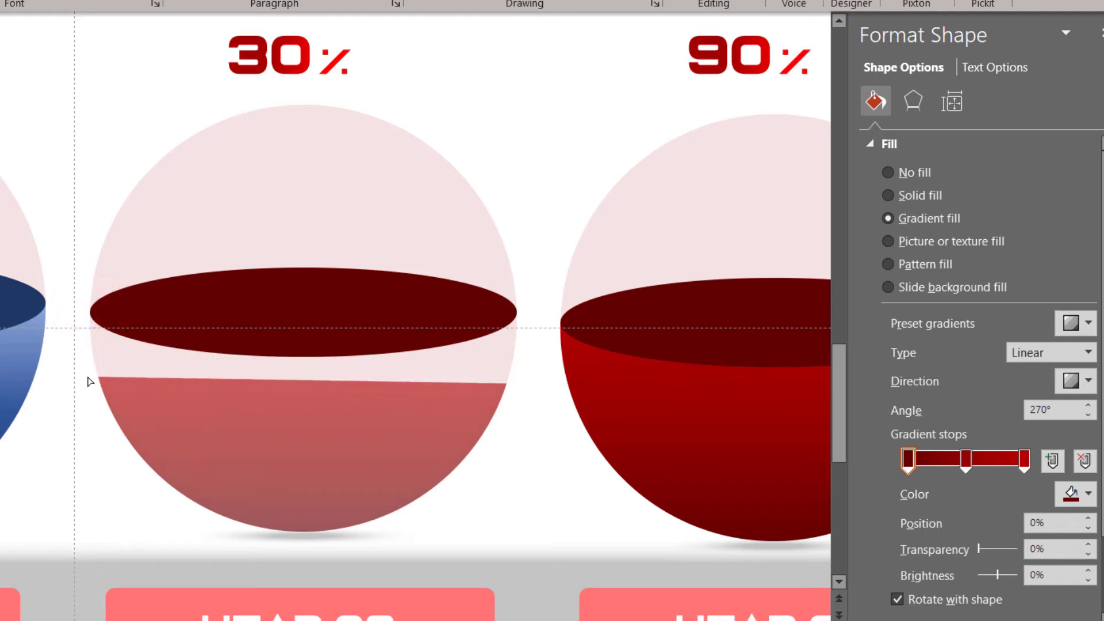
{"action": "left_click_drag", "start_coordinate": [90, 381], "coordinate": [90, 381]}
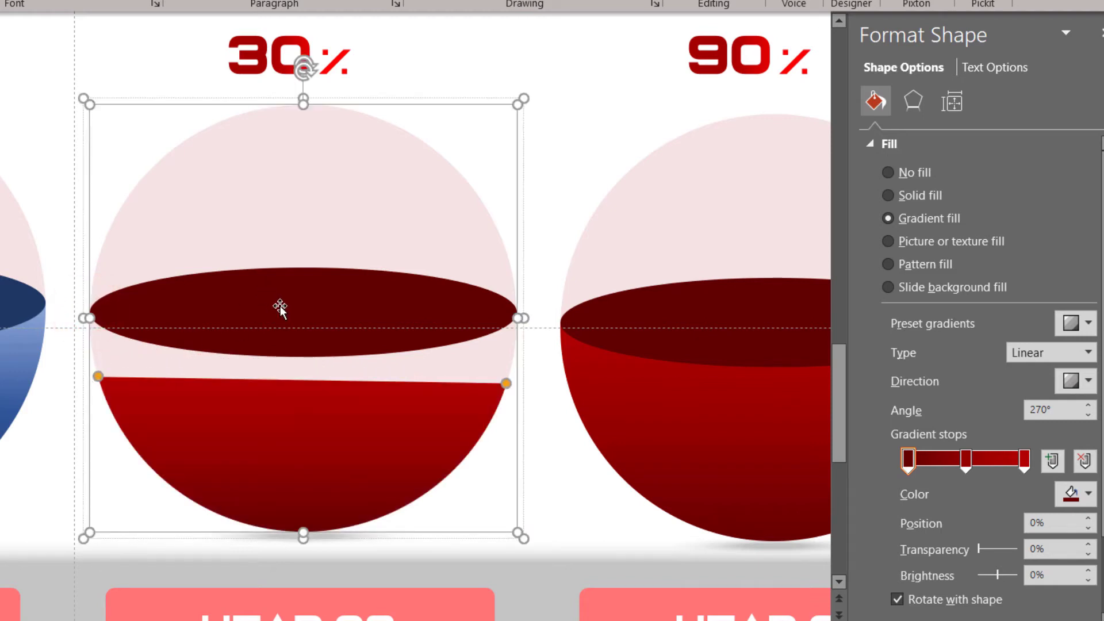
Move the dark top ellipse down onto the bowl and resize it to the narrower rim.
{"action": "left_click_drag", "start_coordinate": [280, 309], "coordinate": [281, 381]}
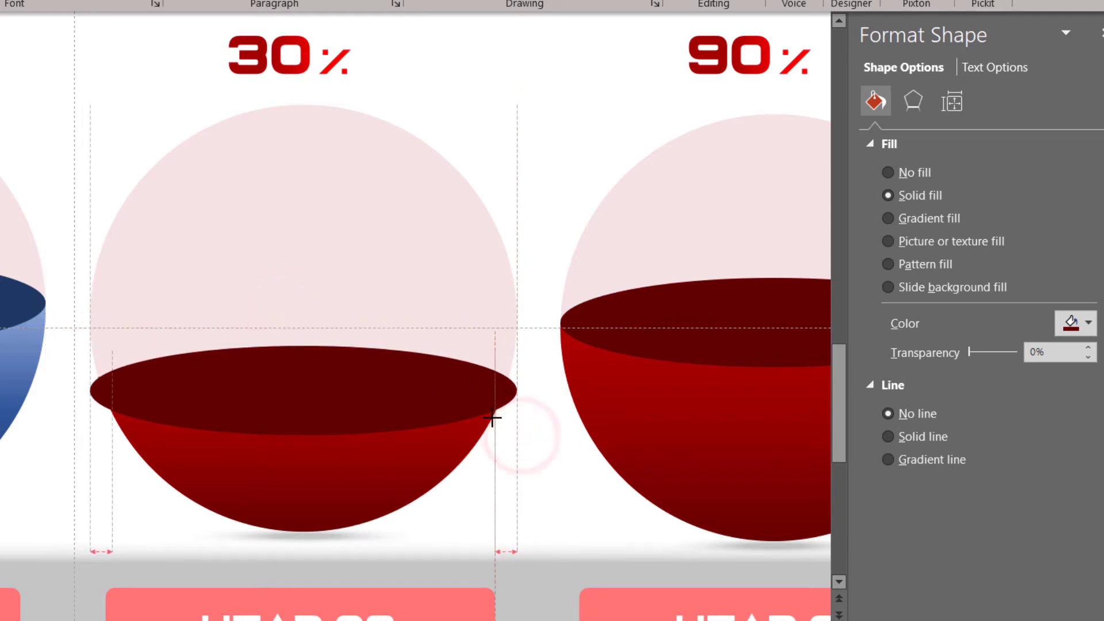
{"action": "left_click_drag", "start_coordinate": [518, 435], "coordinate": [495, 432]}
{"action": "left_click_drag", "start_coordinate": [415, 393], "coordinate": [386, 378]}
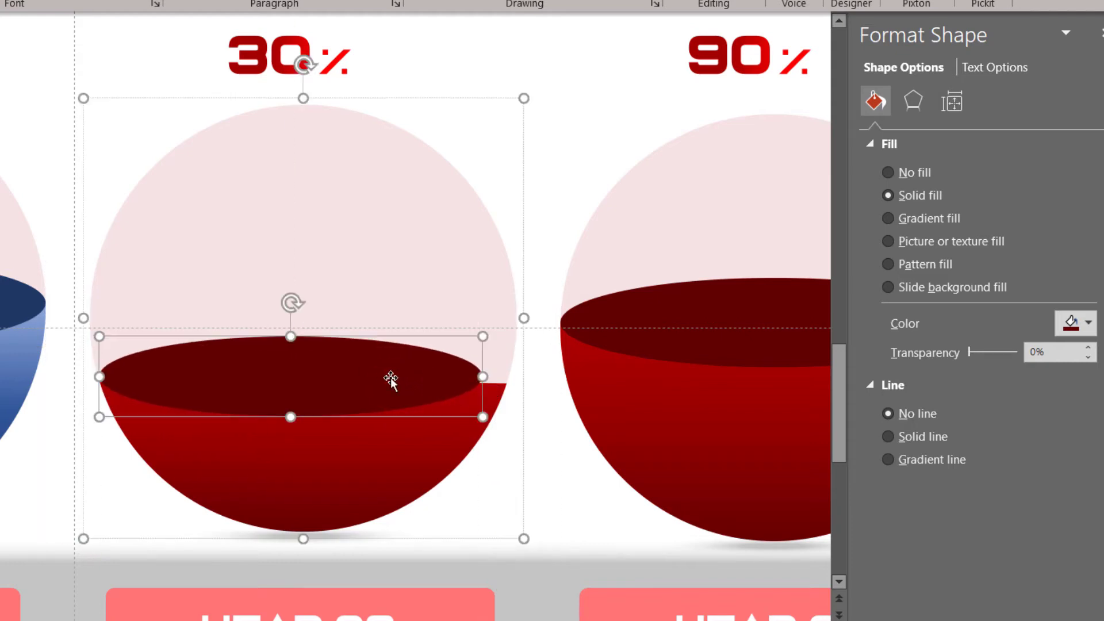
{"action": "left_click_drag", "start_coordinate": [491, 379], "coordinate": [506, 378]}
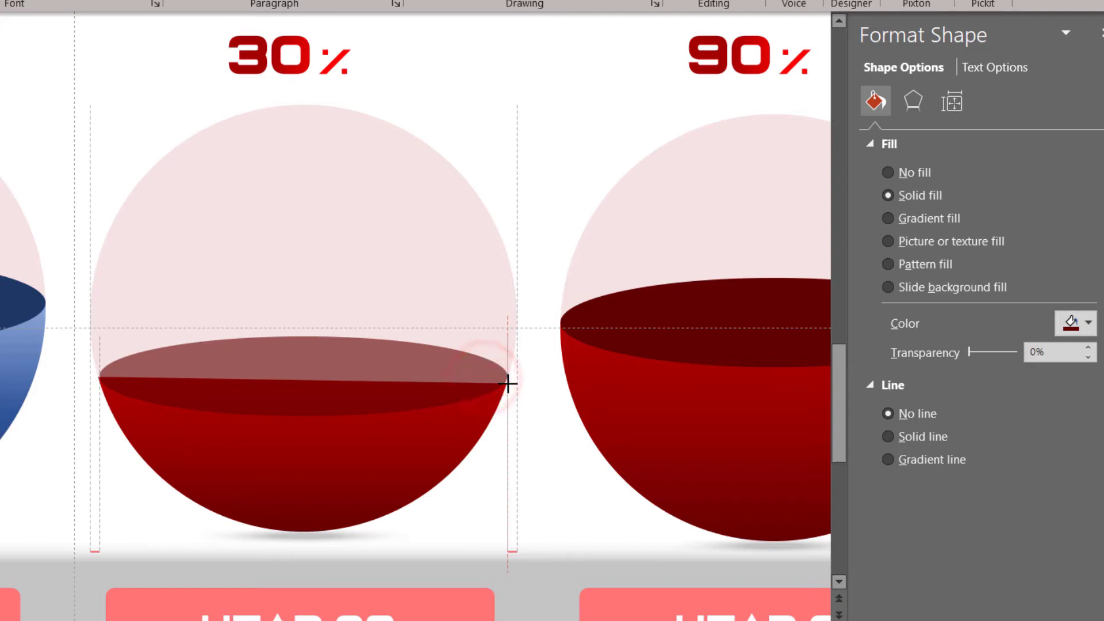
{"action": "left_click", "coordinate": [561, 435]}
Nudge the red bowl down and fine-tune the ellipse's position, width and height on the rim.
{"action": "left_click", "coordinate": [395, 381]}
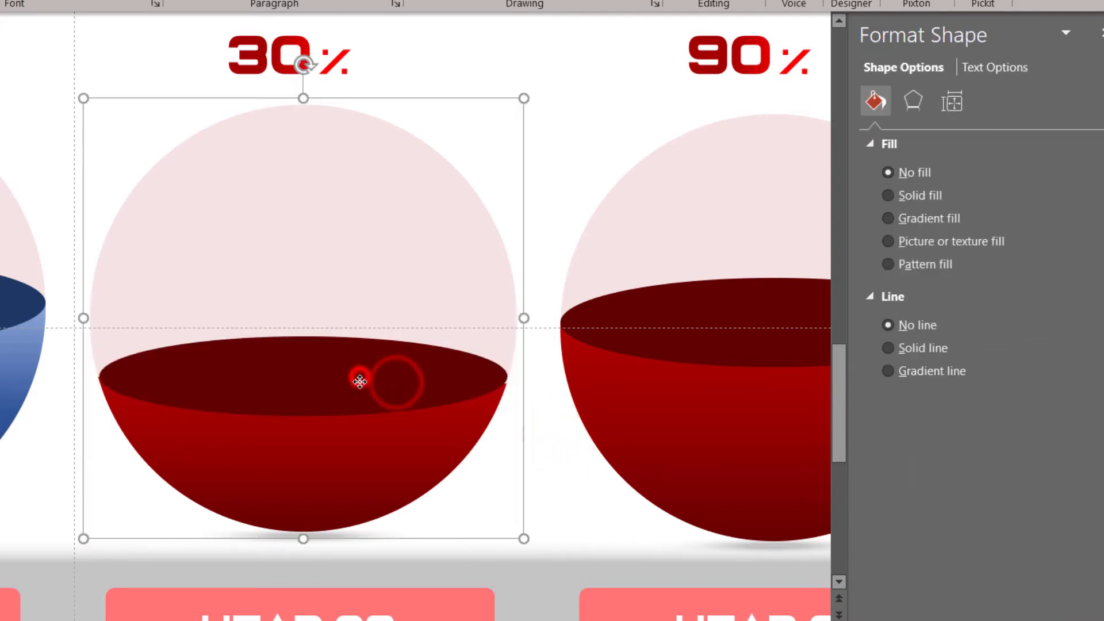
{"action": "left_click_drag", "start_coordinate": [362, 379], "coordinate": [368, 404]}
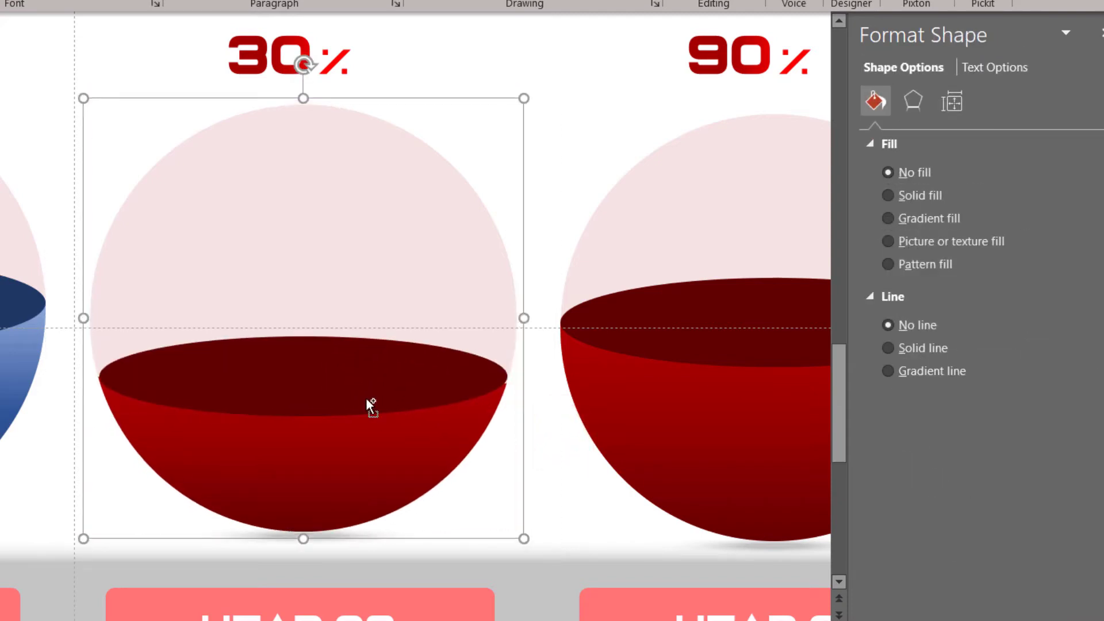
{"action": "left_click", "coordinate": [321, 387]}
{"action": "left_click_drag", "start_coordinate": [295, 377], "coordinate": [293, 376]}
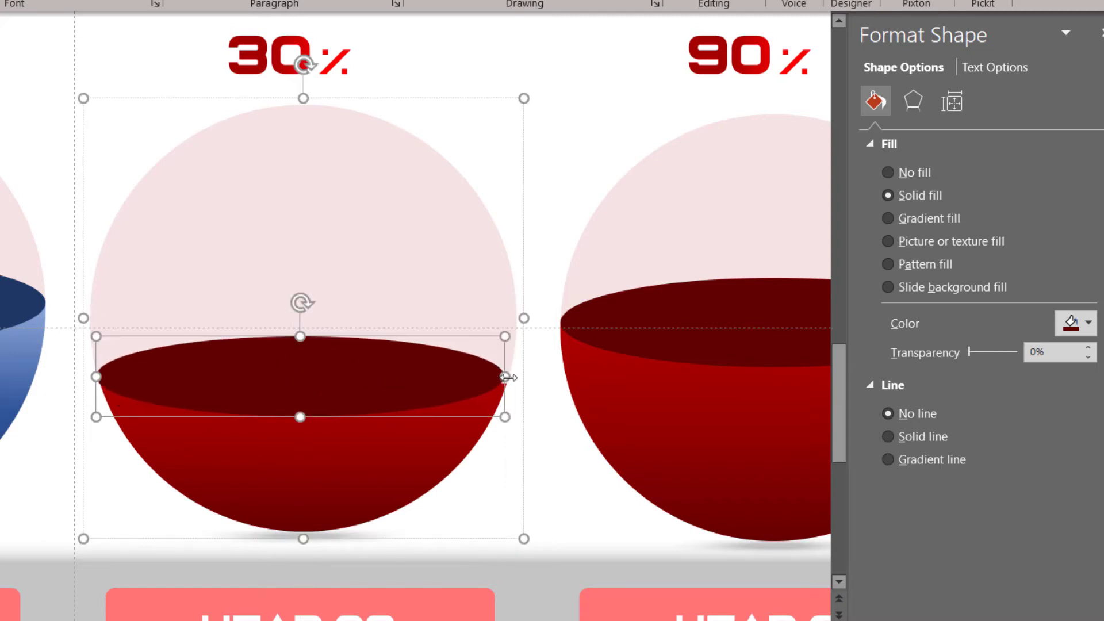
{"action": "left_click_drag", "start_coordinate": [507, 377], "coordinate": [419, 385]}
{"action": "left_click_drag", "start_coordinate": [303, 423], "coordinate": [303, 416]}
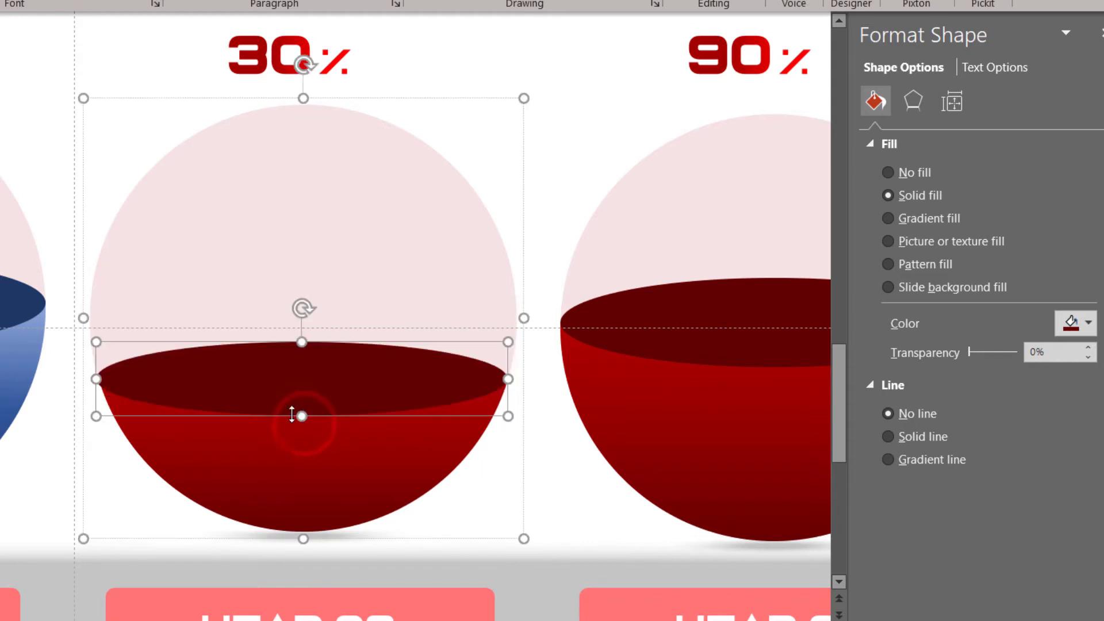
{"action": "left_click_drag", "start_coordinate": [99, 379], "coordinate": [99, 379]}
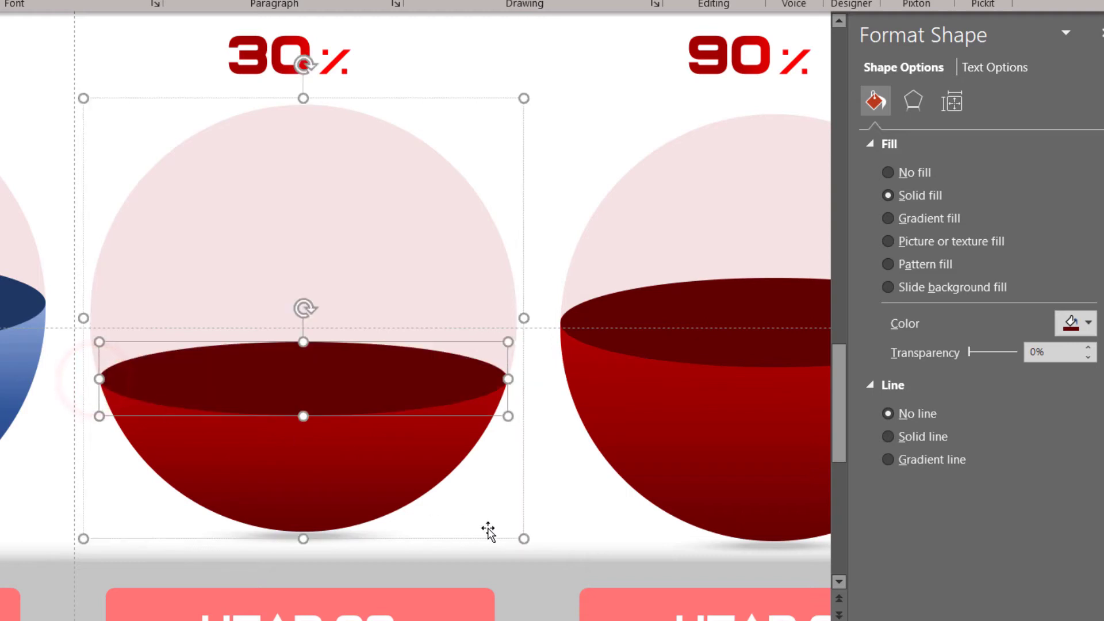
Recolour the 30% bowl's three gradient stops to teal, with a brighter custom teal in the middle.
{"action": "left_click", "coordinate": [553, 505]}
{"action": "scroll", "coordinate": [547, 497], "scroll_direction": "down", "scroll_amount": 2}
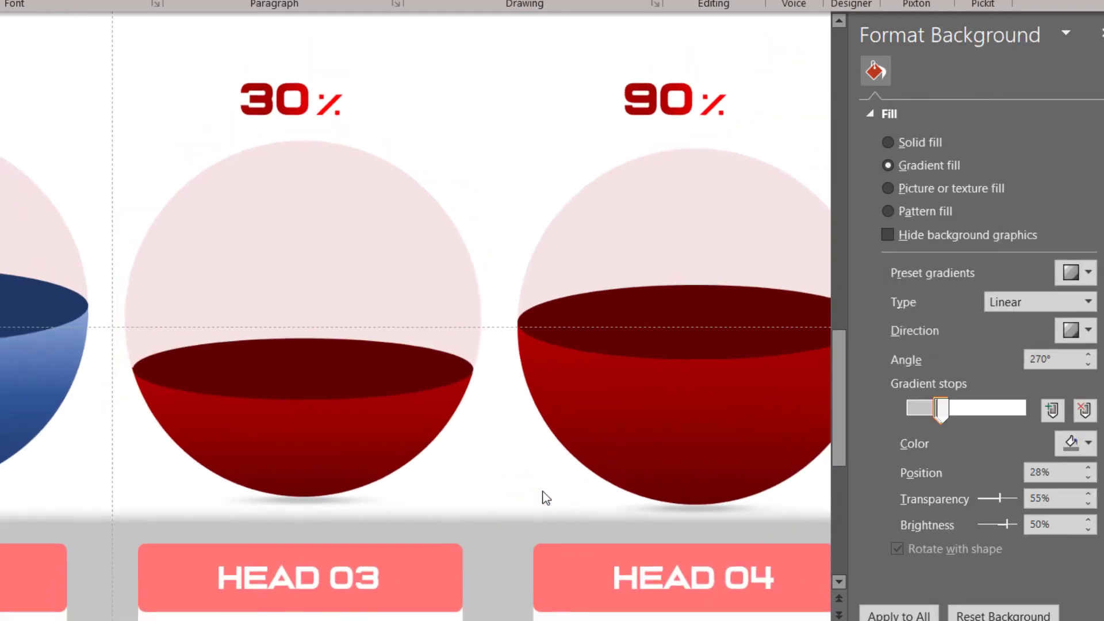
{"action": "left_click", "coordinate": [343, 433]}
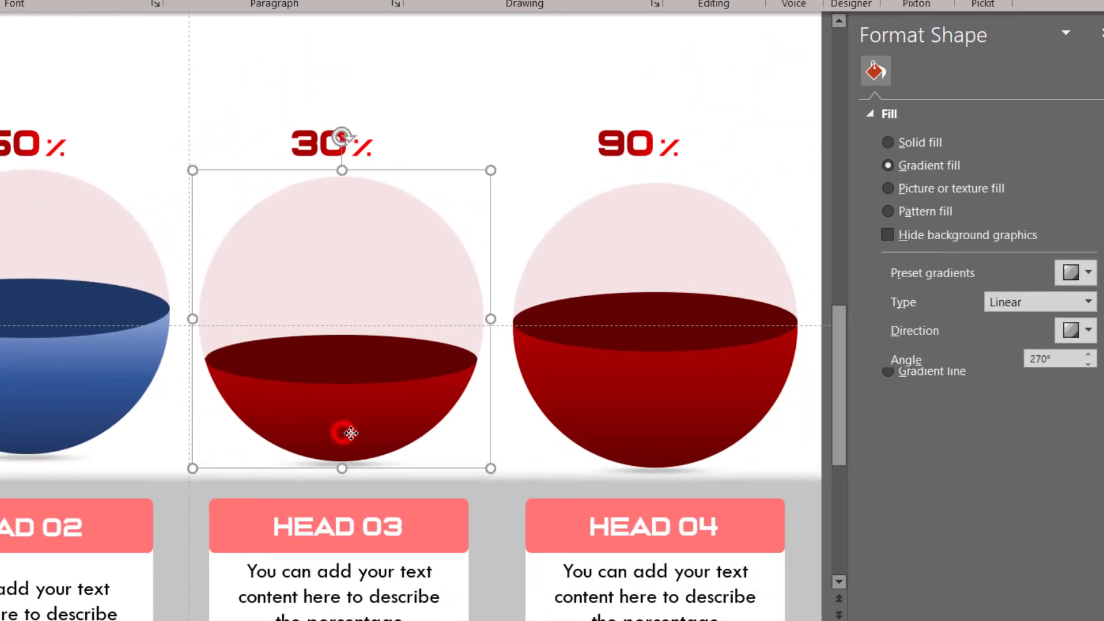
{"action": "left_click", "coordinate": [420, 404]}
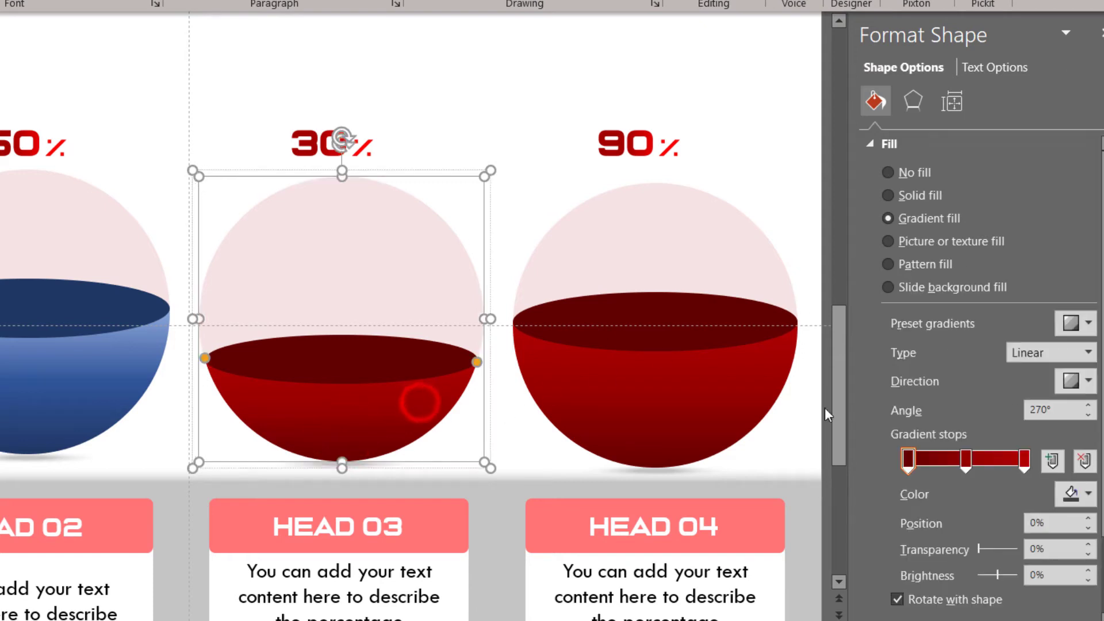
{"action": "left_click", "coordinate": [1070, 495]}
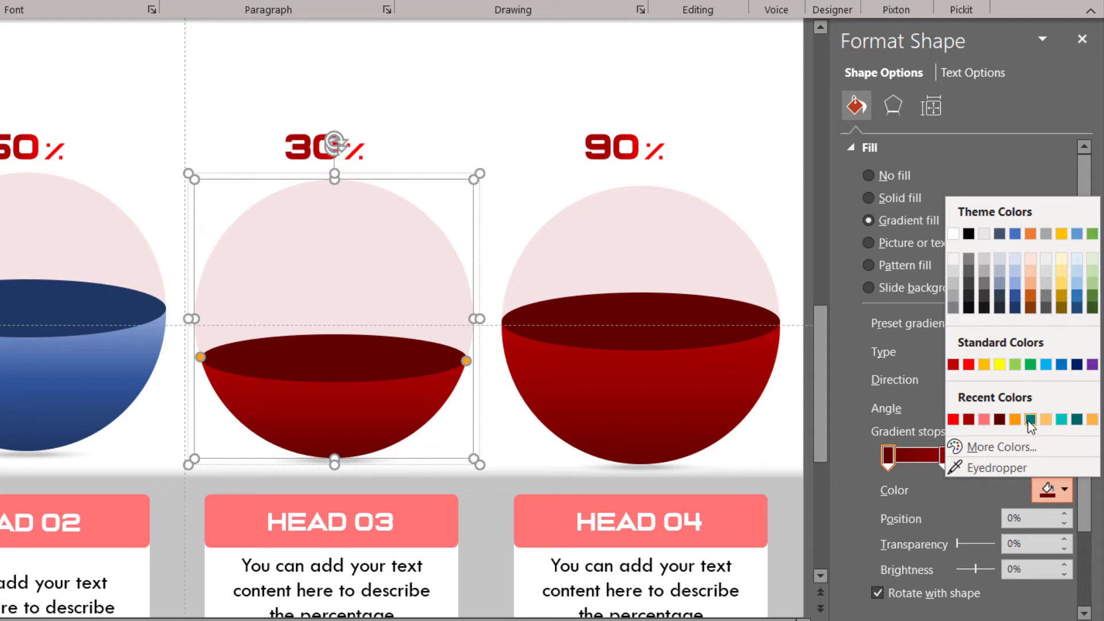
{"action": "left_click", "coordinate": [1061, 421]}
{"action": "left_click", "coordinate": [944, 456]}
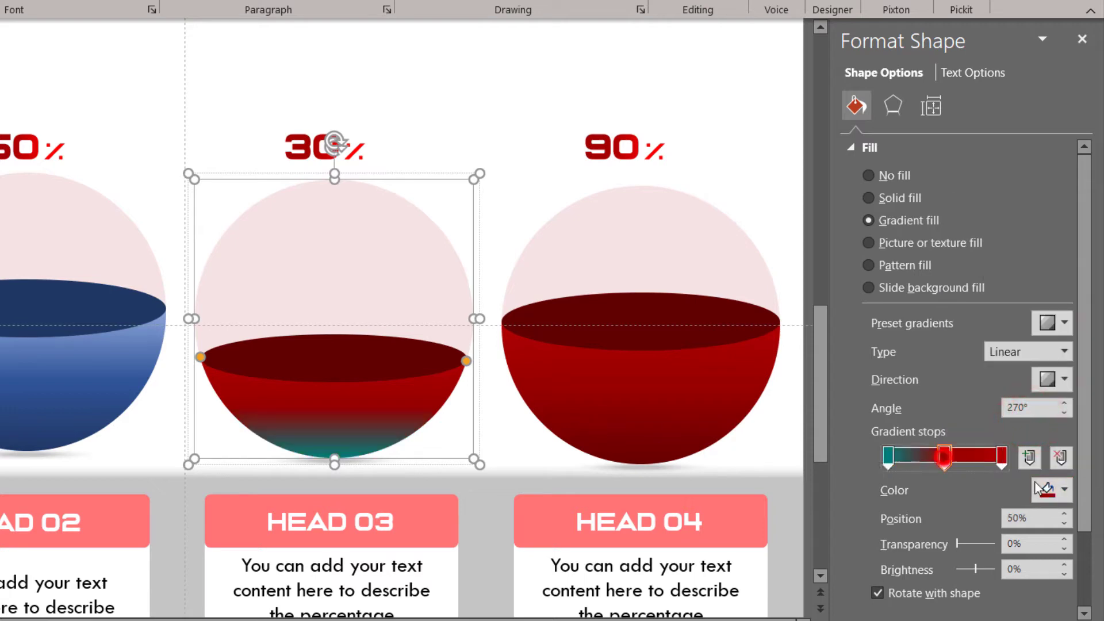
{"action": "left_click", "coordinate": [1040, 485]}
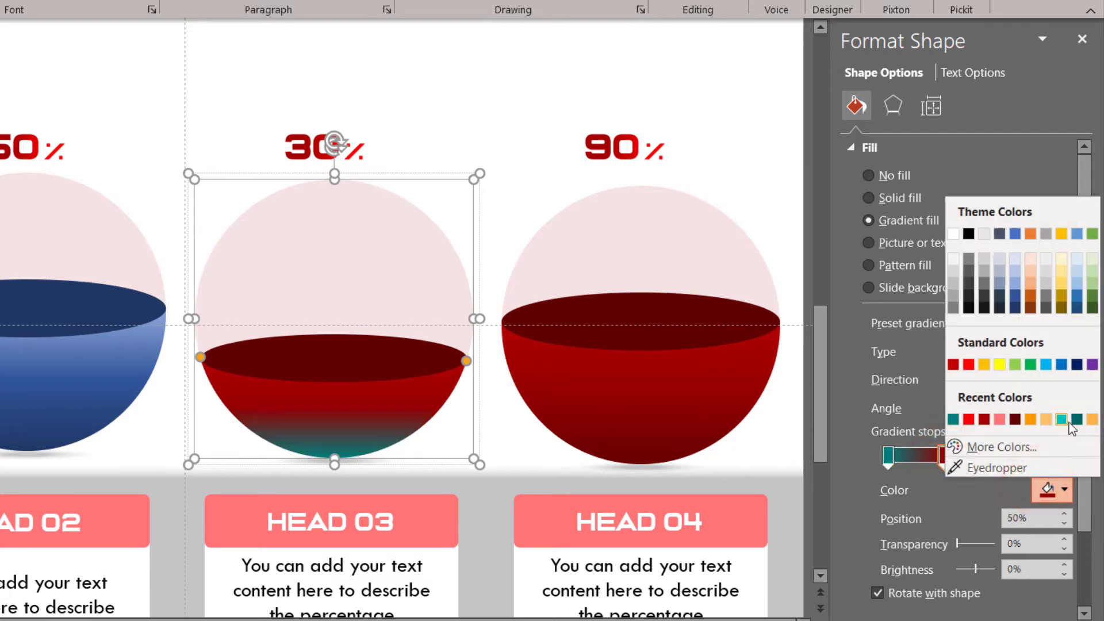
{"action": "left_click", "coordinate": [953, 419]}
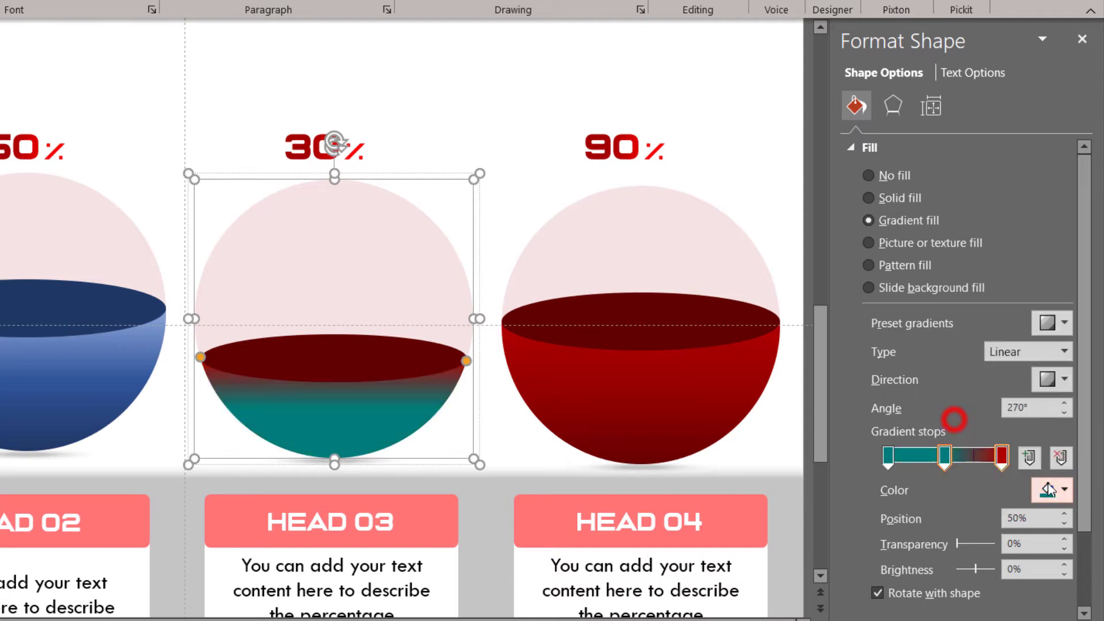
{"action": "left_click", "coordinate": [1048, 489]}
{"action": "left_click", "coordinate": [931, 446]}
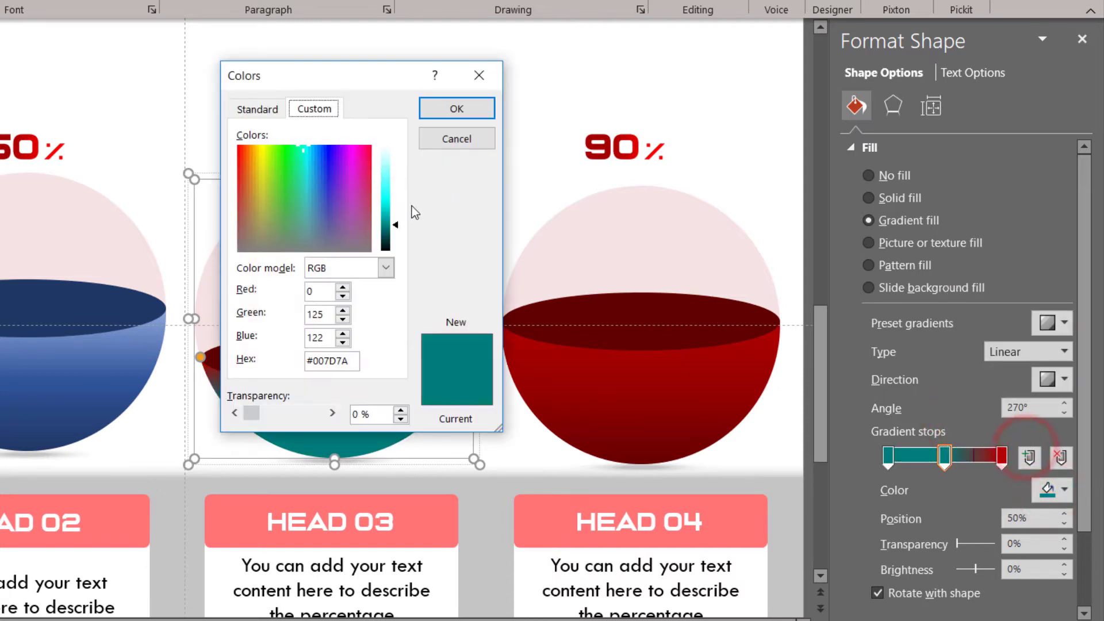
{"action": "left_click_drag", "start_coordinate": [396, 225], "coordinate": [395, 221]}
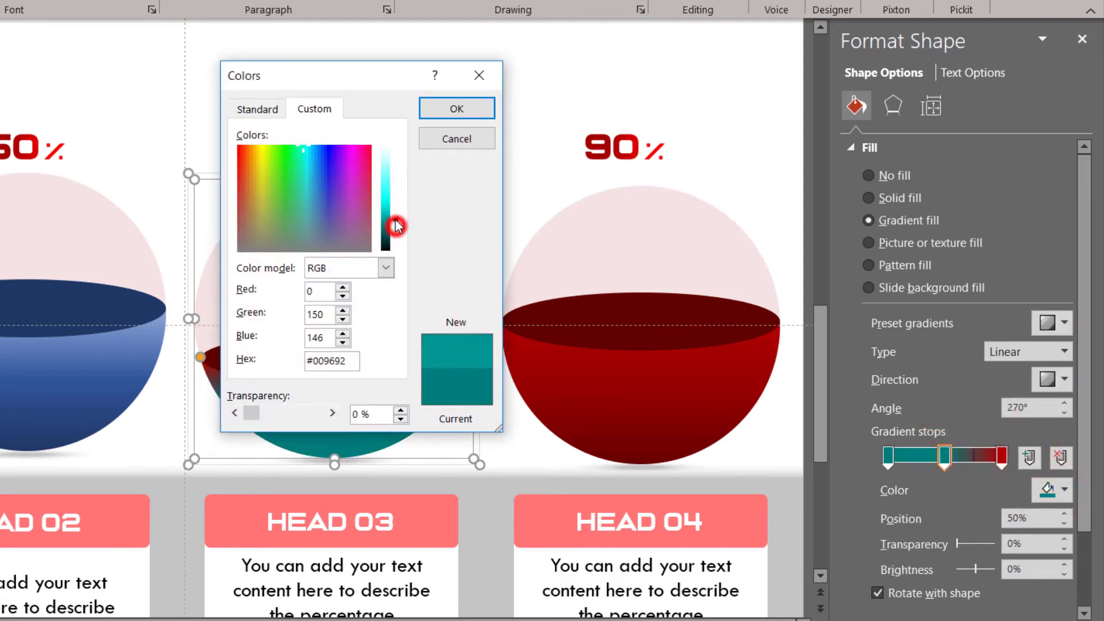
{"action": "left_click", "coordinate": [457, 109]}
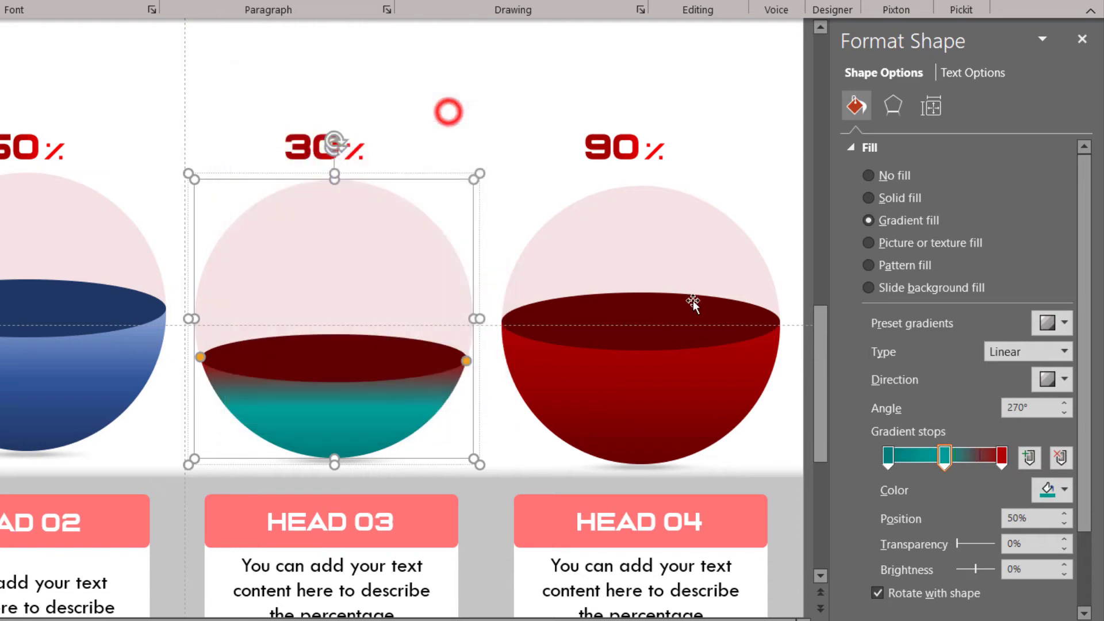
{"action": "left_click", "coordinate": [1002, 457]}
{"action": "left_click", "coordinate": [1045, 490]}
{"action": "left_click", "coordinate": [1077, 419]}
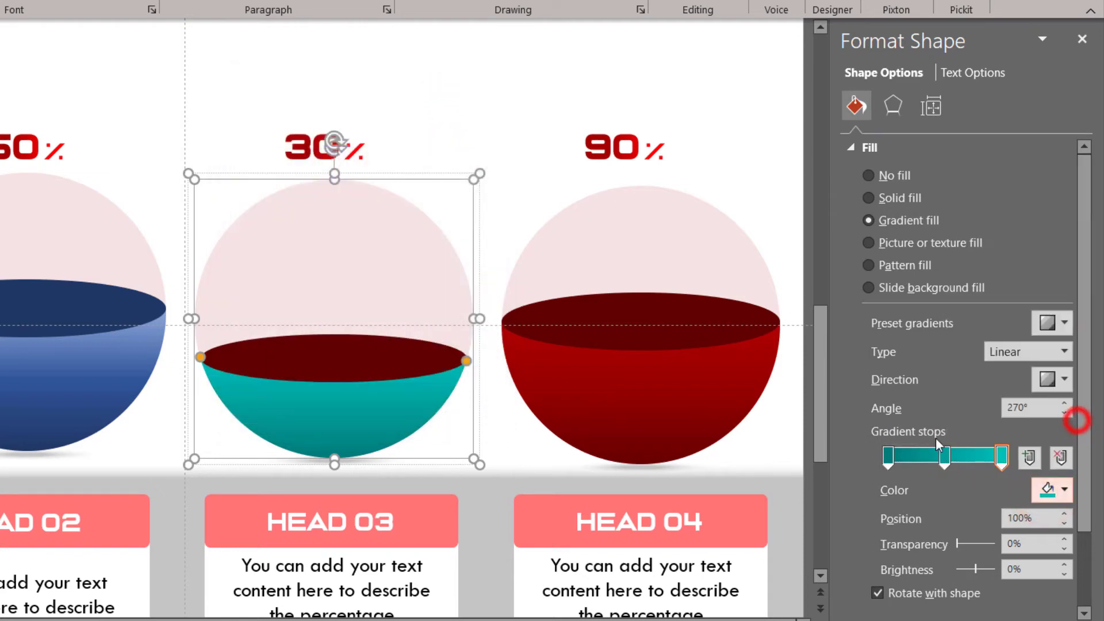
Fill the 30% bowl's top ellipse with dark teal #006866.
{"action": "left_click", "coordinate": [384, 364]}
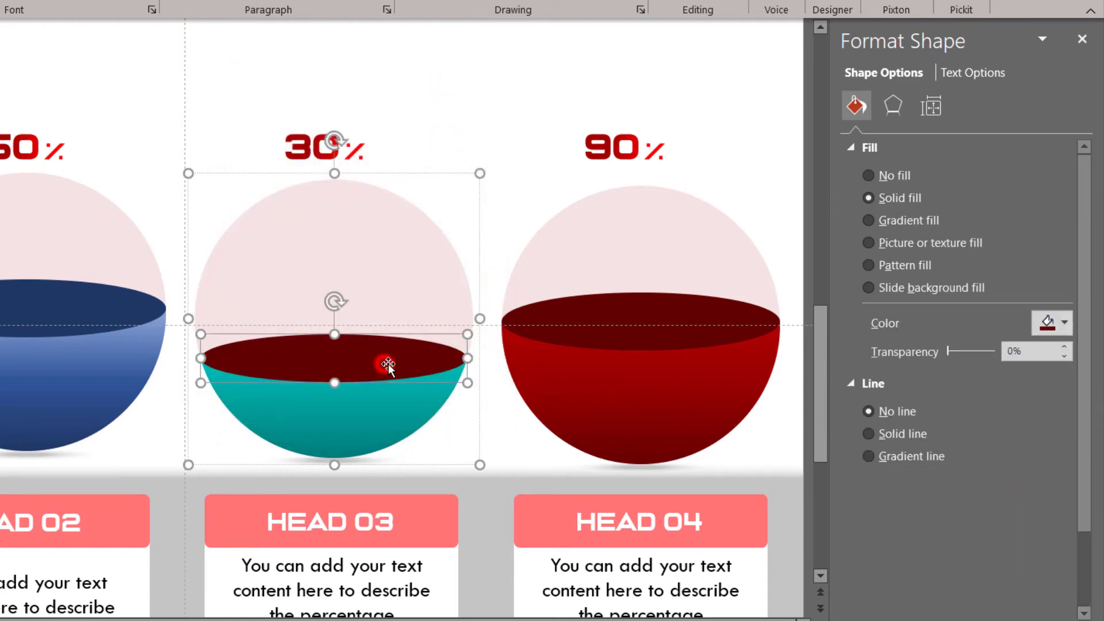
{"action": "left_click", "coordinate": [1048, 324]}
{"action": "left_click", "coordinate": [987, 560]}
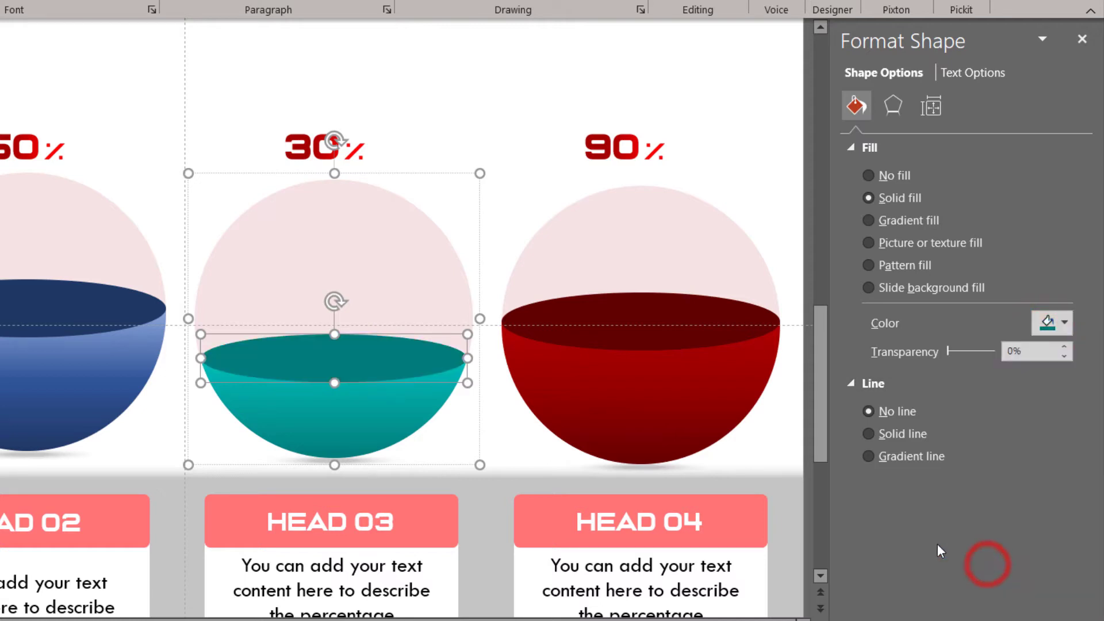
{"action": "left_click", "coordinate": [1050, 325]}
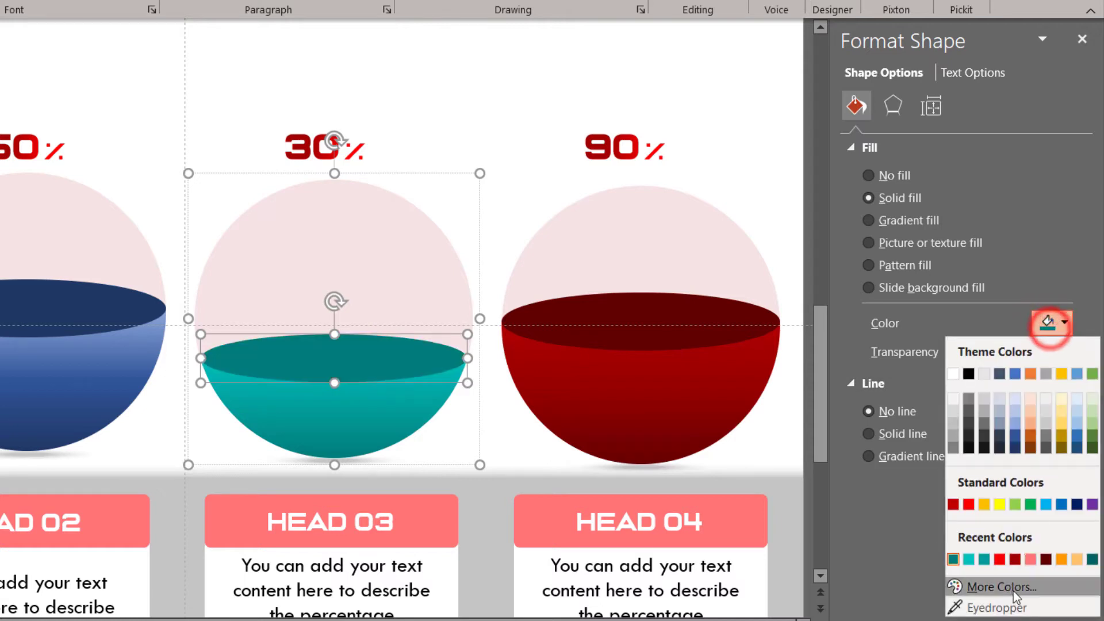
{"action": "left_click", "coordinate": [1009, 584]}
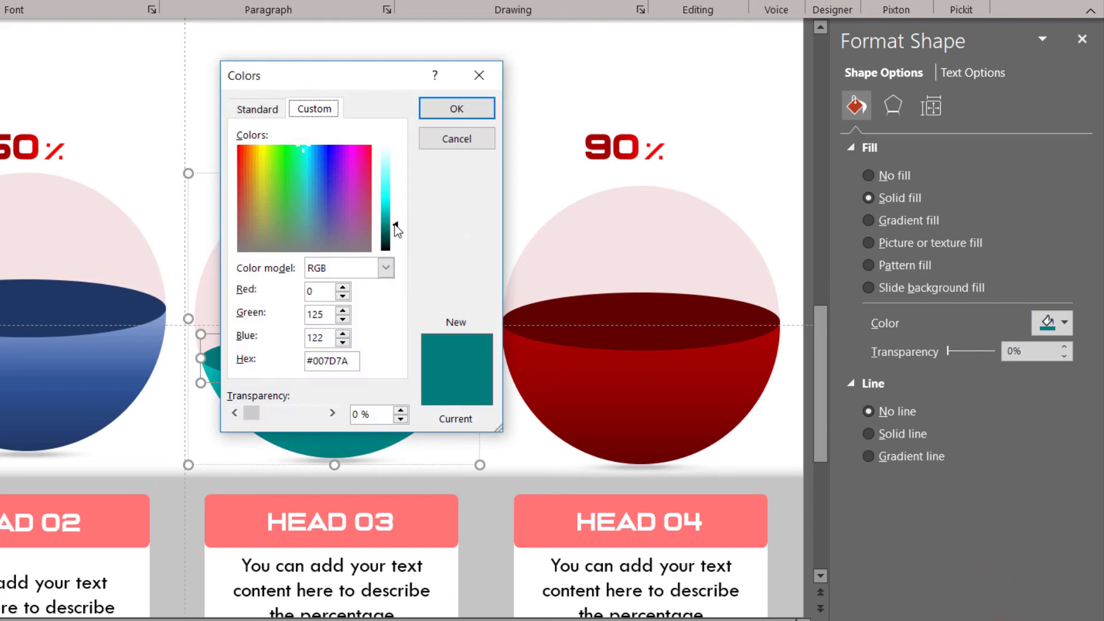
{"action": "left_click", "coordinate": [394, 226]}
{"action": "left_click", "coordinate": [444, 115]}
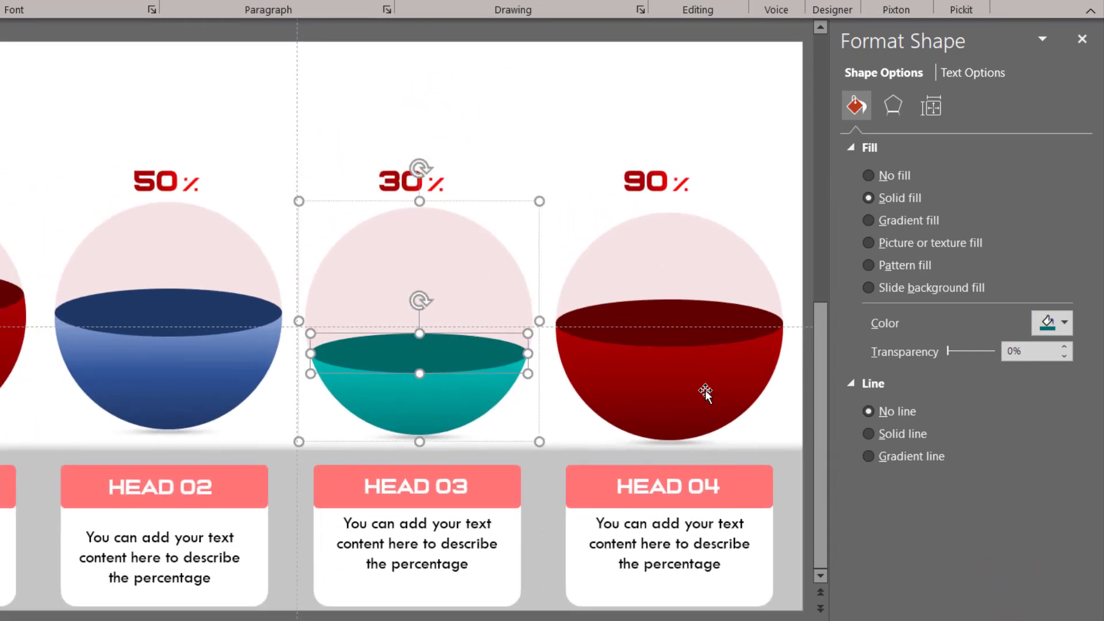
Lift the 90% sphere's dark top ellipse toward the sphere's top.
{"action": "left_click", "coordinate": [707, 390]}
{"action": "left_click", "coordinate": [713, 326]}
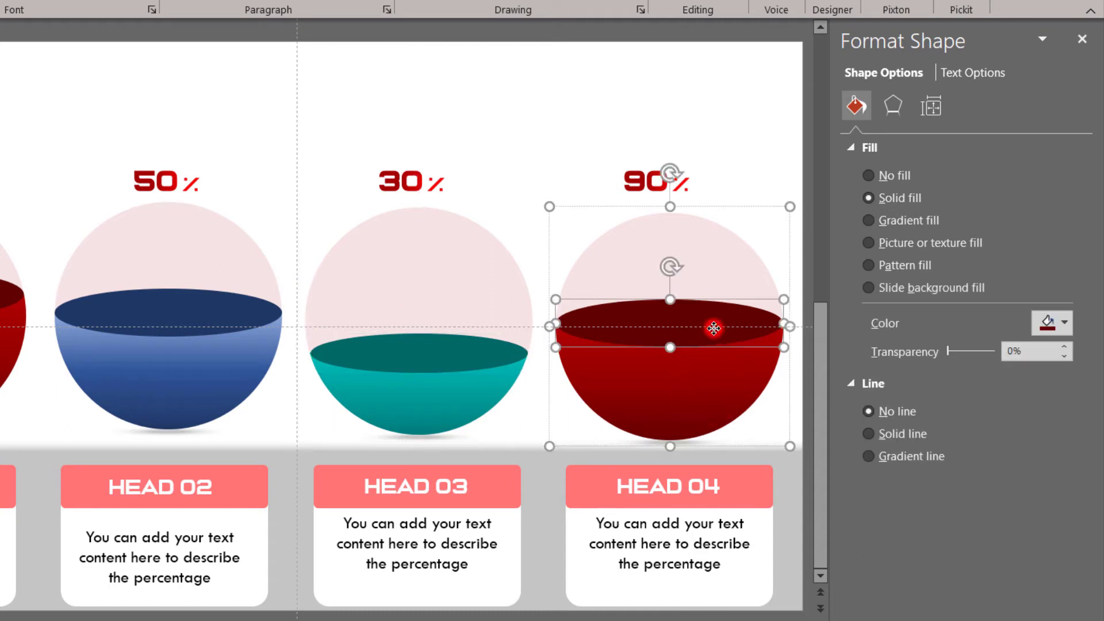
{"action": "left_click_drag", "start_coordinate": [687, 328], "coordinate": [691, 253]}
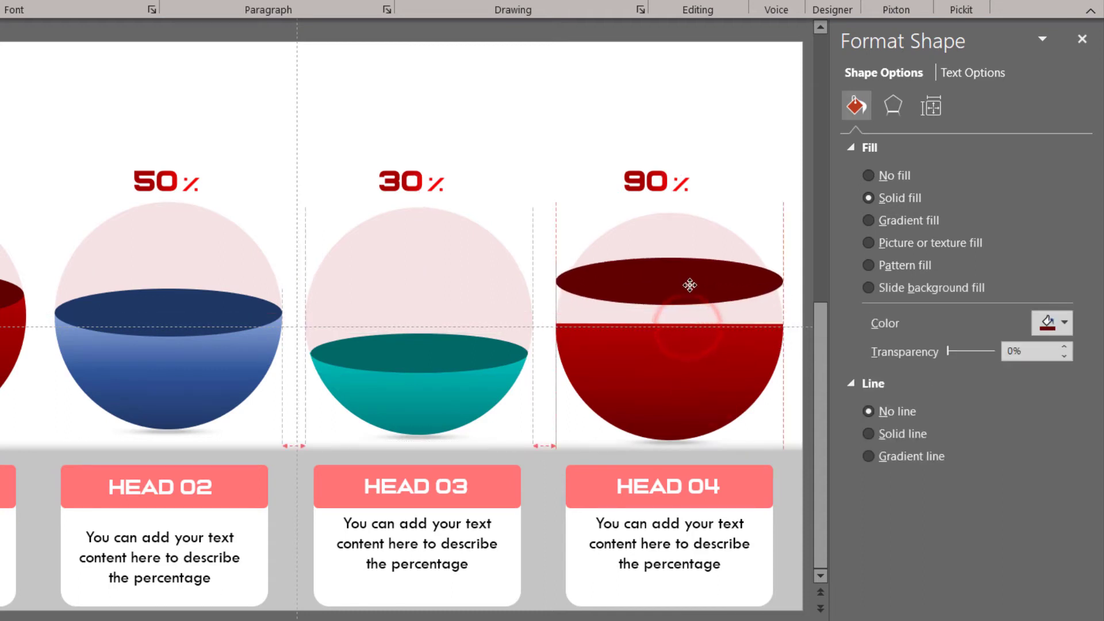
Drag the red bowl's top-left and top-right edit points upward so the liquid nearly fills the 90% sphere.
{"action": "left_click", "coordinate": [697, 360], "text": "shift"}
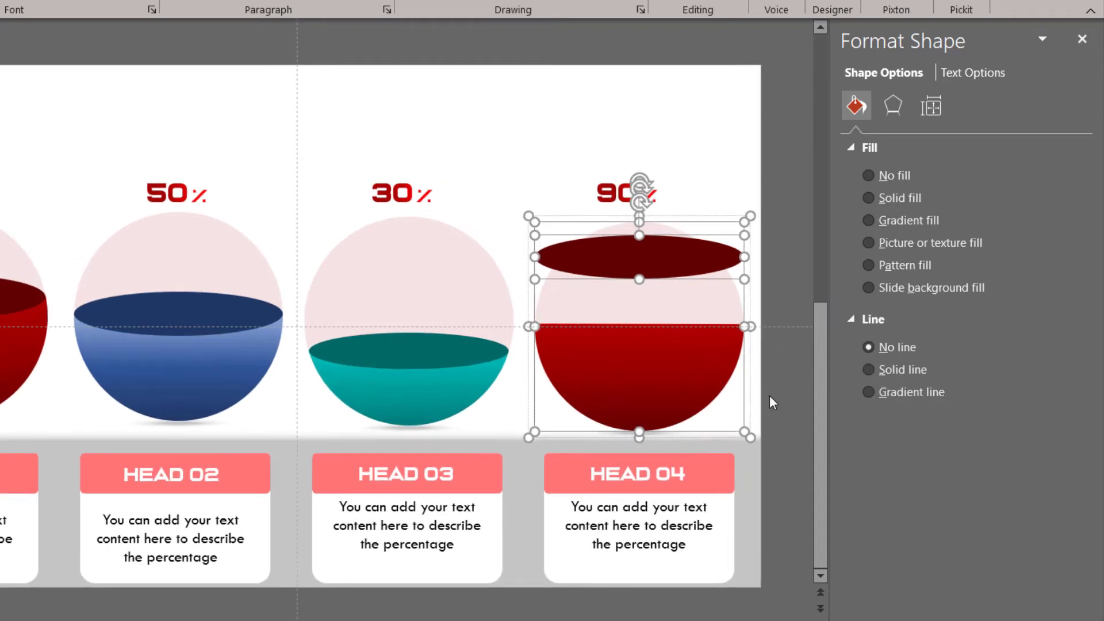
{"action": "left_click", "coordinate": [769, 395]}
{"action": "left_click", "coordinate": [710, 371]}
{"action": "left_click", "coordinate": [712, 370]}
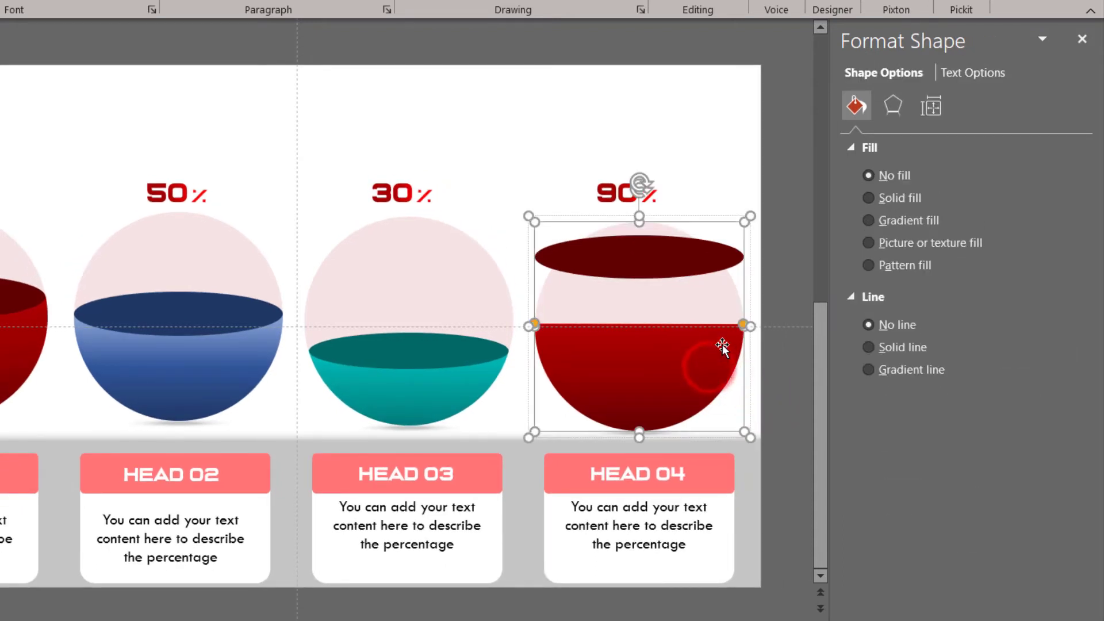
{"action": "left_click_drag", "start_coordinate": [744, 327], "coordinate": [727, 270]}
{"action": "left_click_drag", "start_coordinate": [535, 325], "coordinate": [552, 266]}
Move the dark top ellipse higher, above the raised red body.
{"action": "left_click", "coordinate": [641, 259]}
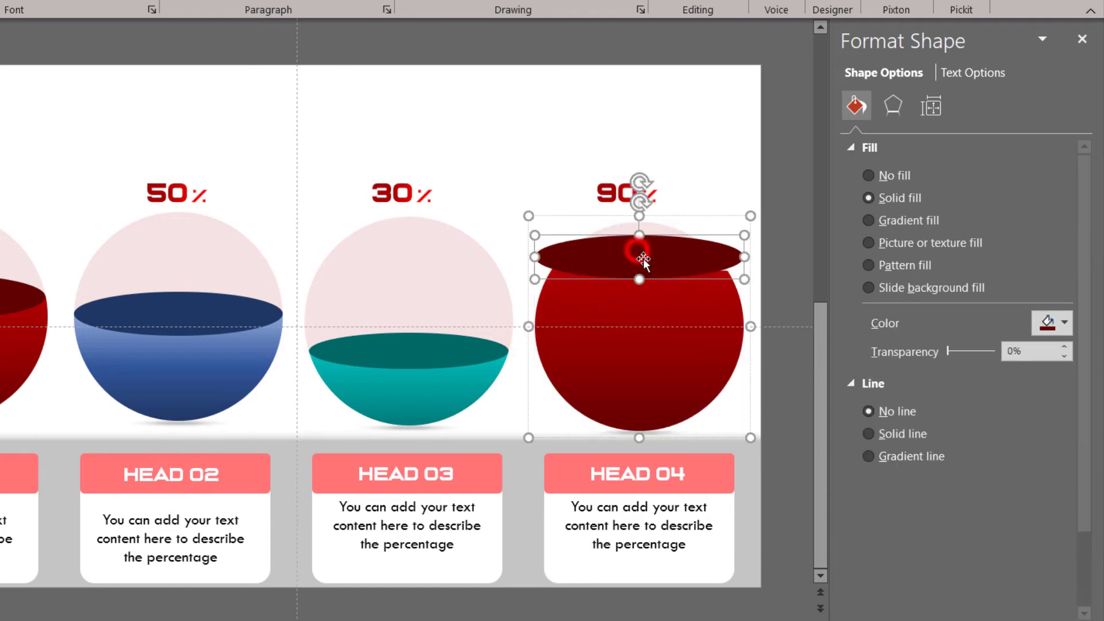
{"action": "left_click_drag", "start_coordinate": [640, 259], "coordinate": [648, 231]}
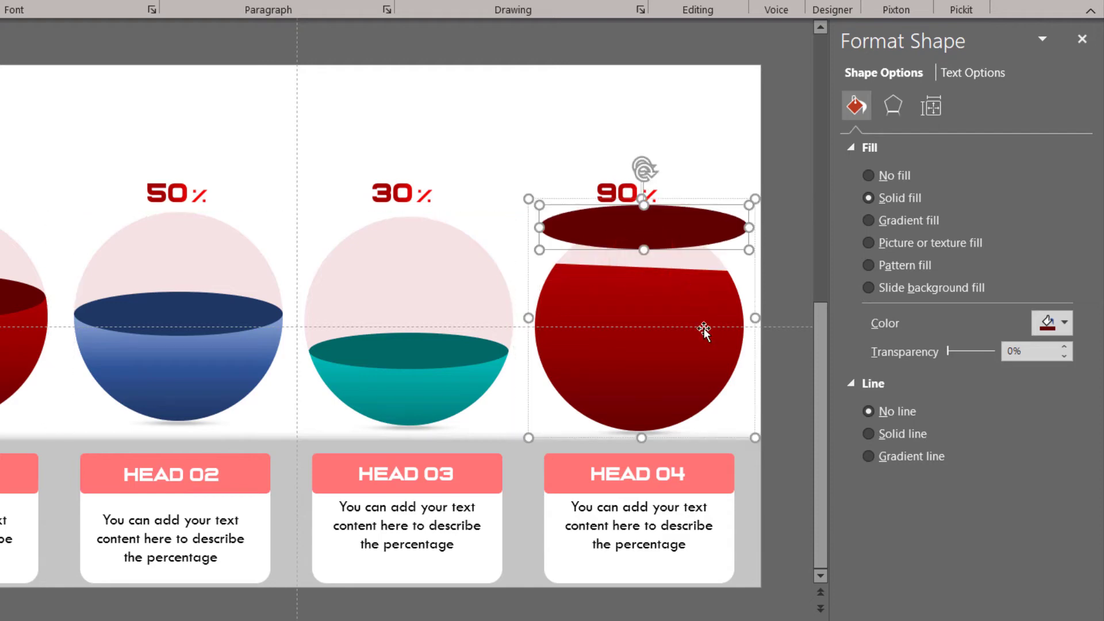
{"action": "scroll", "coordinate": [700, 353], "scroll_direction": "up", "scroll_amount": 1, "text": "ctrl"}
{"action": "scroll", "coordinate": [690, 380], "scroll_direction": "up", "scroll_amount": 1, "text": "ctrl"}
{"action": "left_click", "coordinate": [674, 427]}
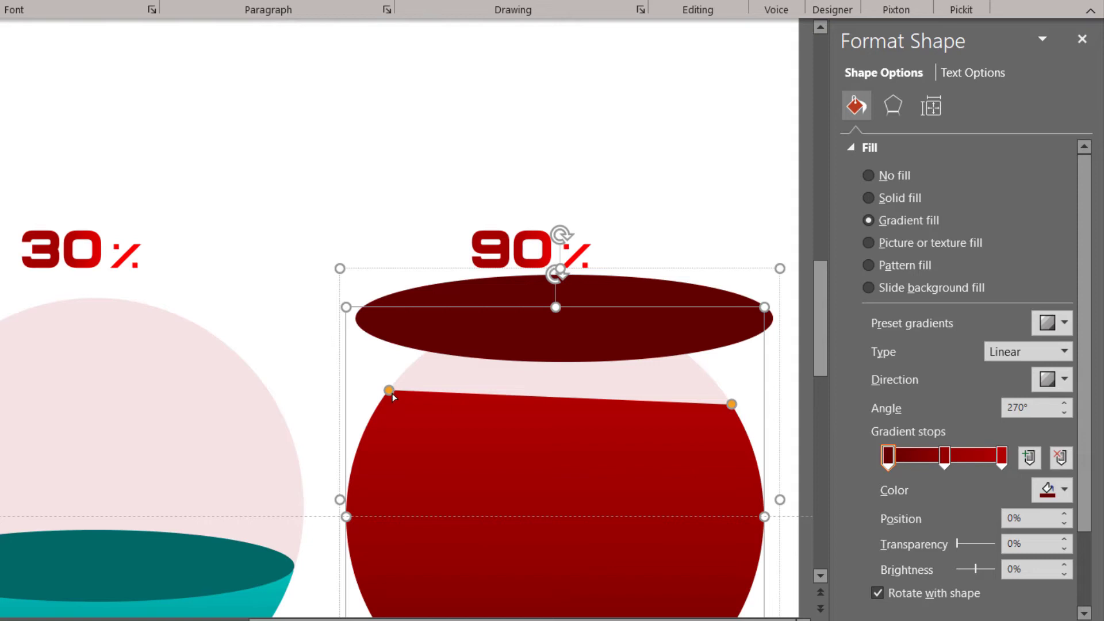
Resize and widen the dark ellipse, then move it down onto the red body's top.
{"action": "left_click_drag", "start_coordinate": [389, 394], "coordinate": [388, 401]}
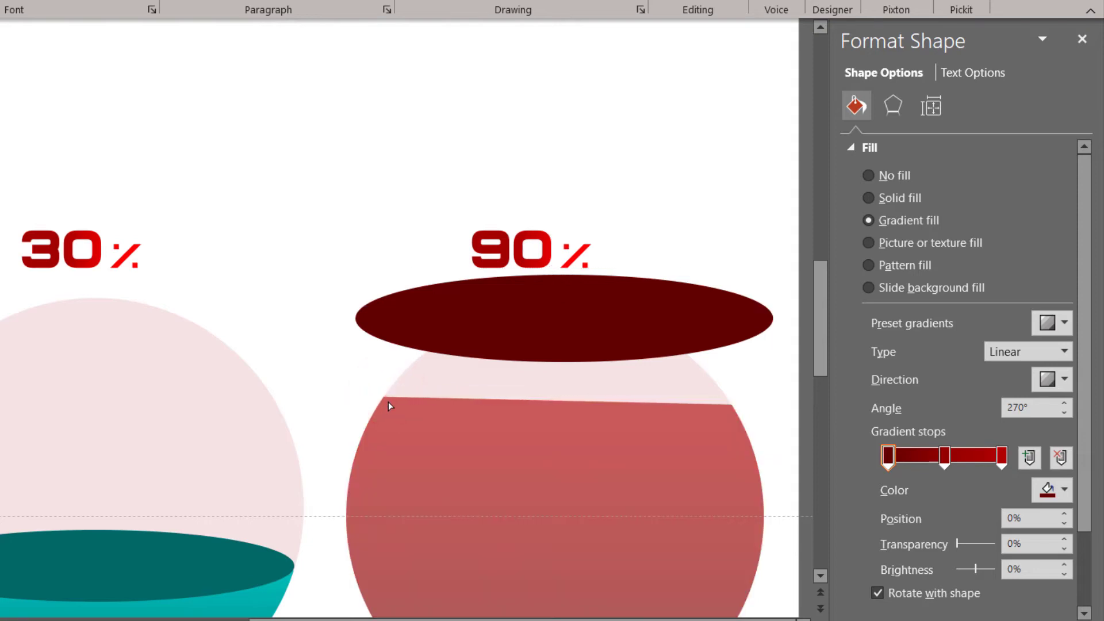
{"action": "left_click", "coordinate": [495, 336]}
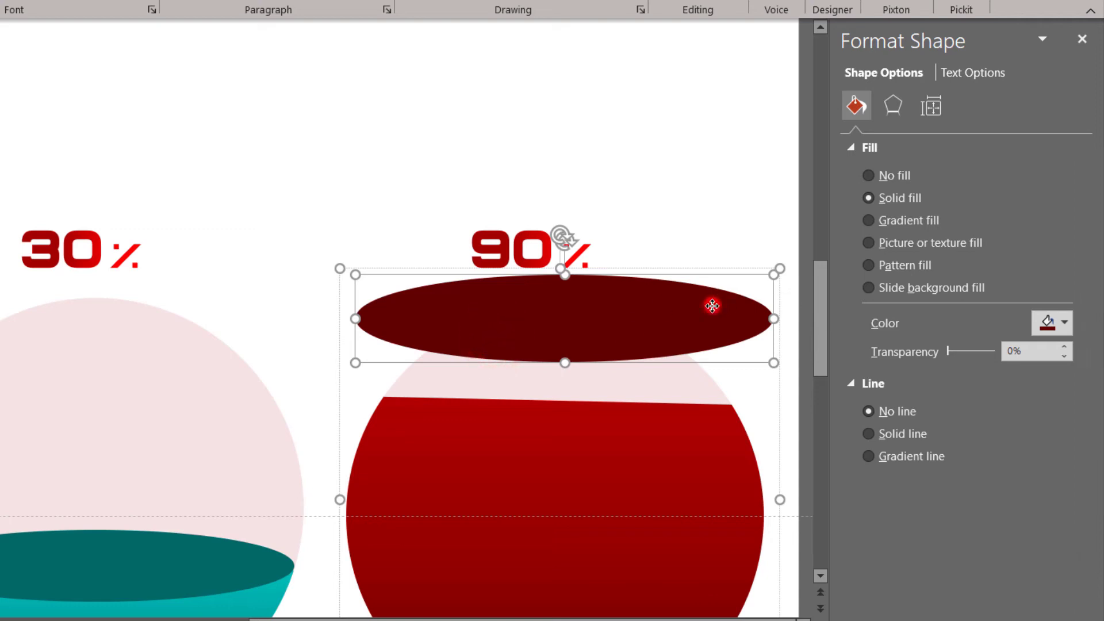
{"action": "left_click", "coordinate": [770, 276]}
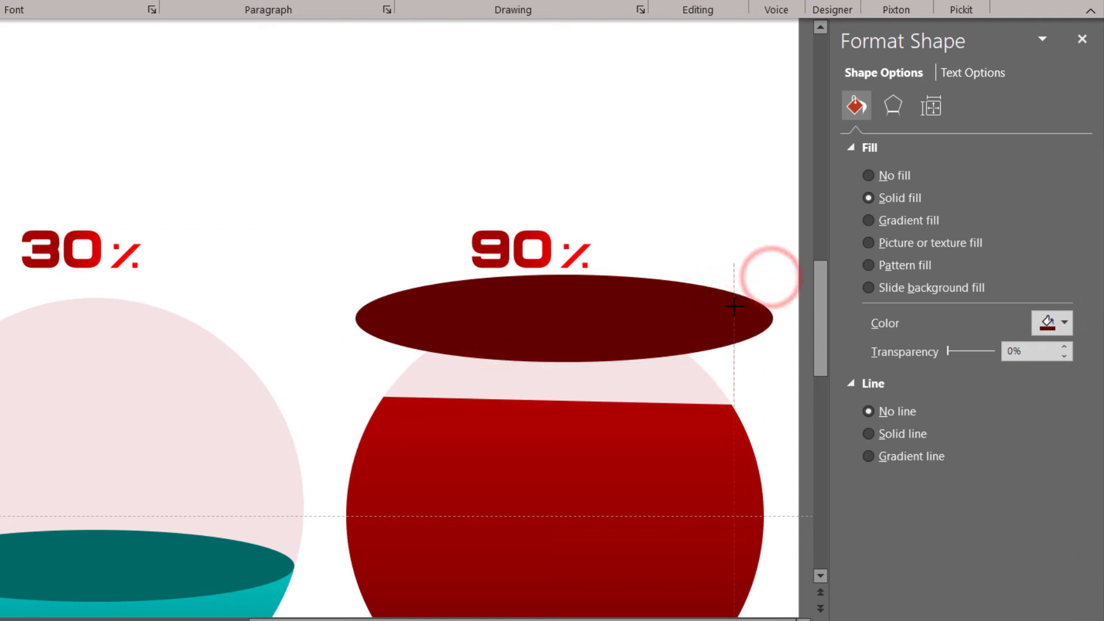
{"action": "left_click_drag", "start_coordinate": [733, 306], "coordinate": [719, 319]}
{"action": "left_click_drag", "start_coordinate": [580, 325], "coordinate": [554, 403]}
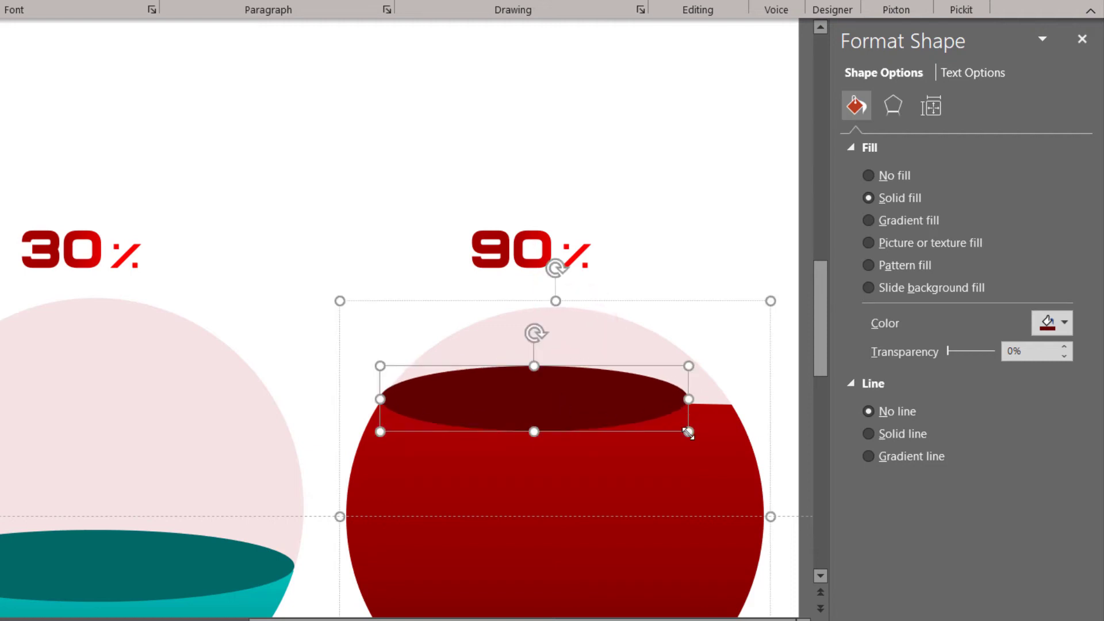
{"action": "left_click_drag", "start_coordinate": [689, 400], "coordinate": [727, 399]}
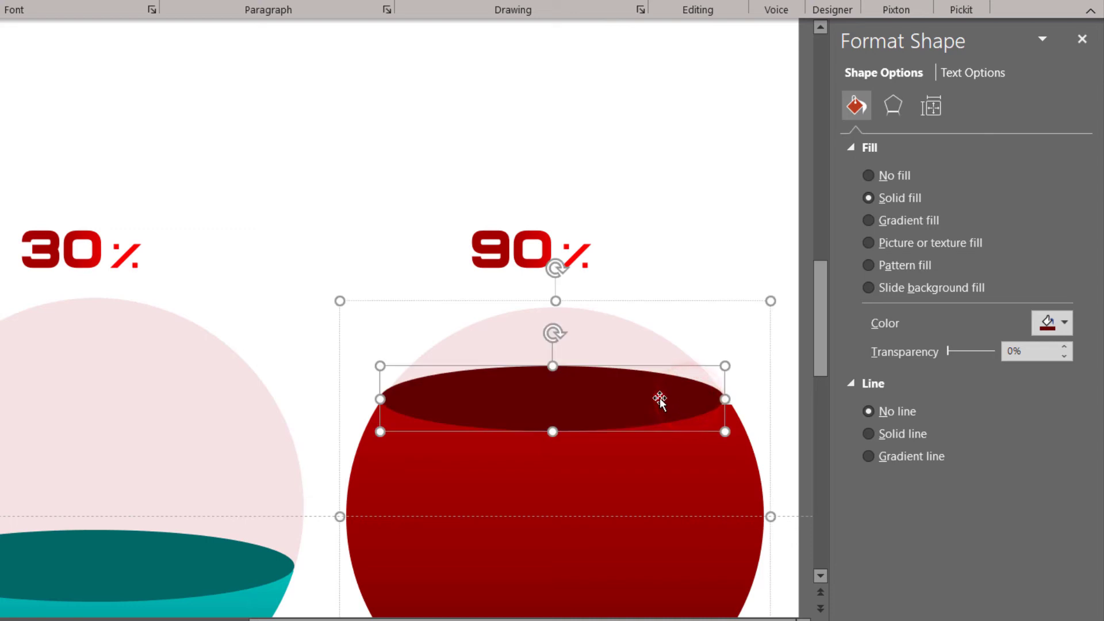
{"action": "mouse_move", "coordinate": [661, 396]}
{"action": "left_mouse_down"}
{"action": "mouse_move", "coordinate": [663, 408]}
{"action": "mouse_move", "coordinate": [734, 415]}
{"action": "left_mouse_up"}
{"action": "left_click_drag", "start_coordinate": [637, 417], "coordinate": [636, 402]}
{"action": "key", "text": "Down"}
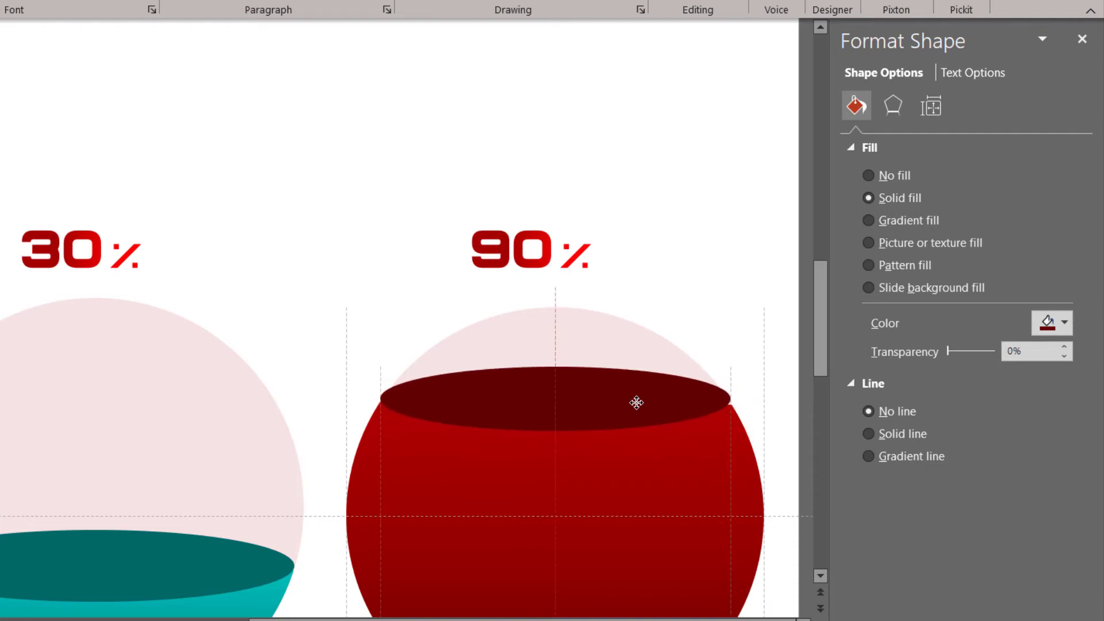
Align the red body's top edge with the ellipse and fine-tune the ellipse's size and position.
{"action": "left_click", "coordinate": [737, 458]}
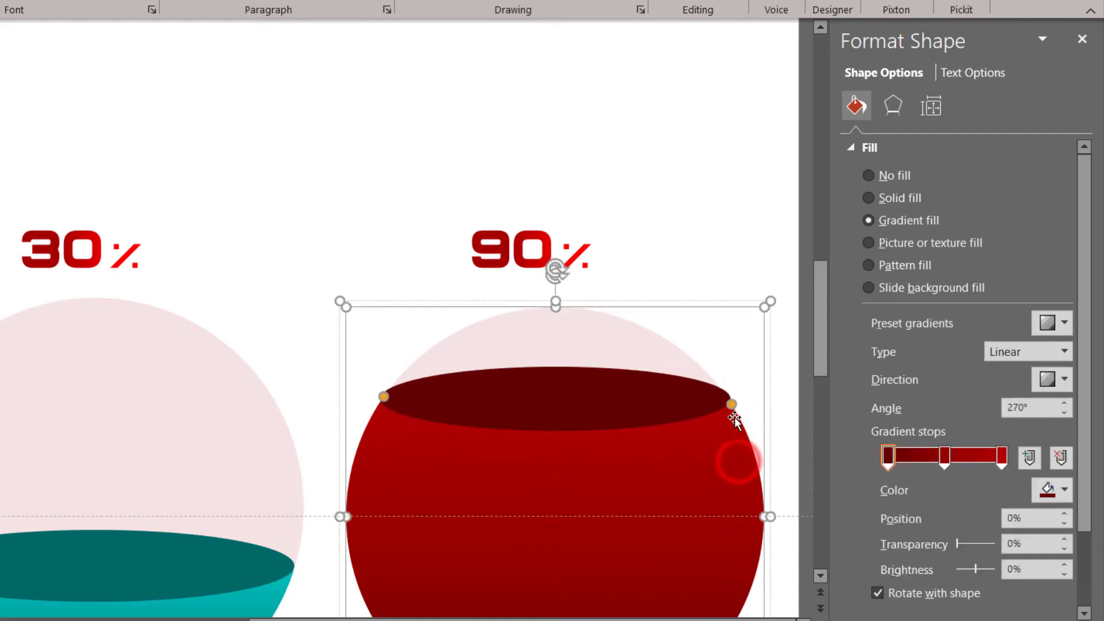
{"action": "left_click_drag", "start_coordinate": [733, 405], "coordinate": [733, 402]}
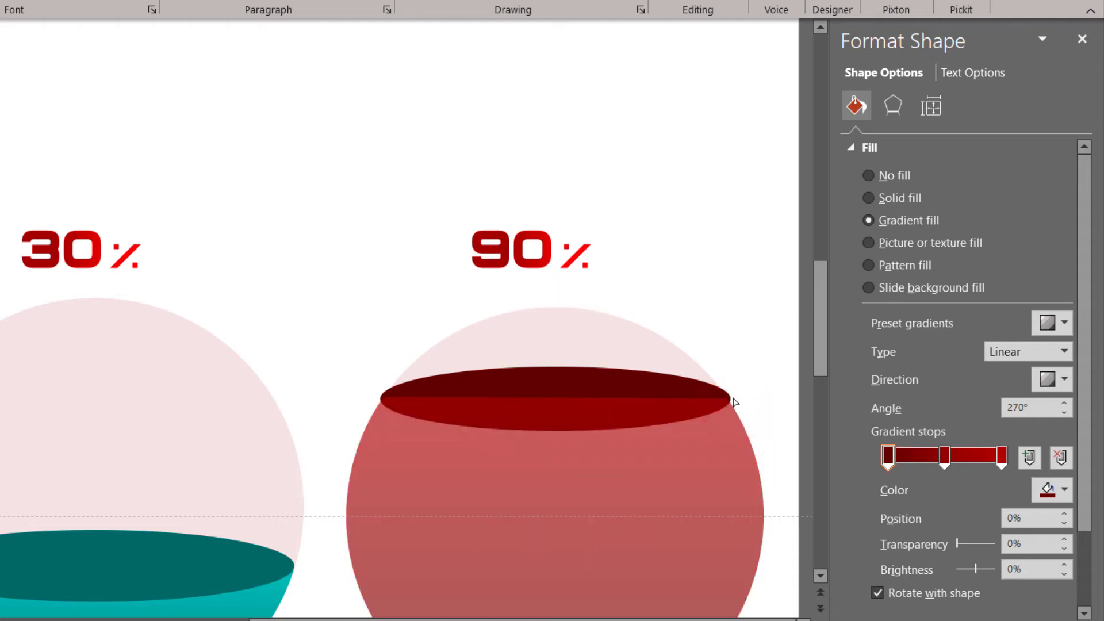
{"action": "mouse_move", "coordinate": [732, 405]}
{"action": "left_mouse_down"}
{"action": "mouse_move", "coordinate": [690, 397]}
{"action": "mouse_move", "coordinate": [728, 399]}
{"action": "left_mouse_up"}
{"action": "left_click", "coordinate": [685, 396]}
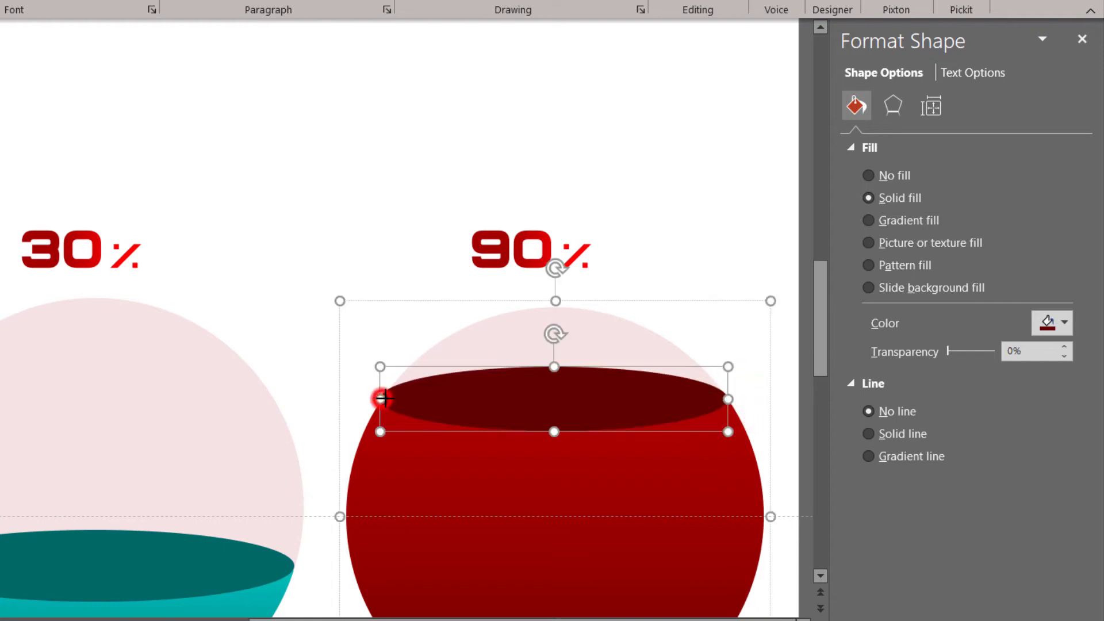
{"action": "left_click_drag", "start_coordinate": [383, 398], "coordinate": [384, 401]}
{"action": "left_click", "coordinate": [706, 281]}
{"action": "left_click", "coordinate": [473, 408]}
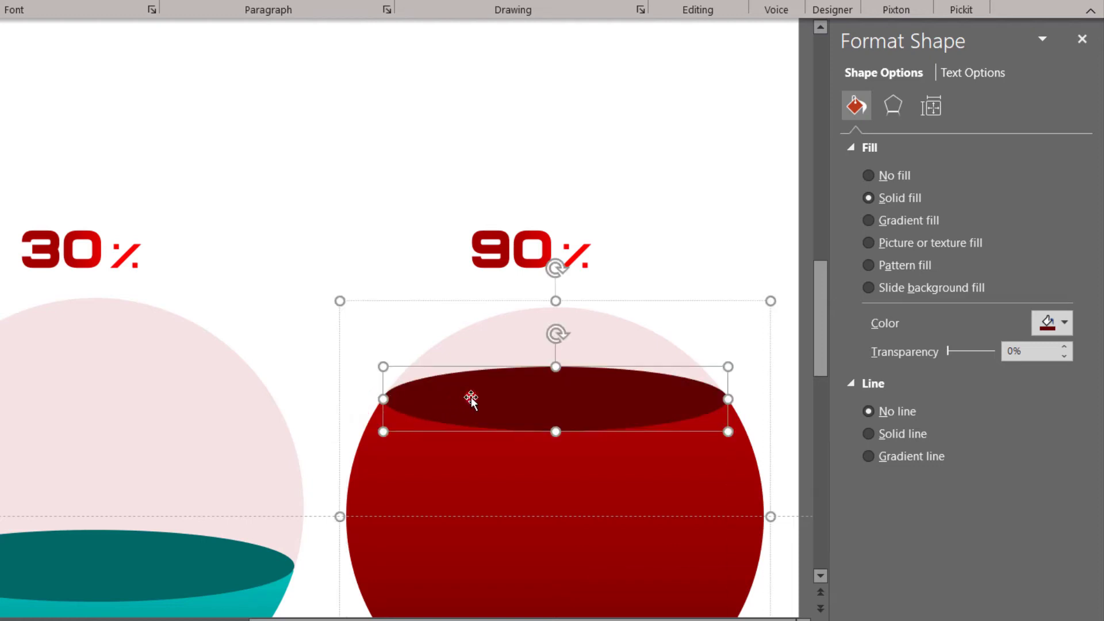
{"action": "left_click_drag", "start_coordinate": [470, 397], "coordinate": [455, 401]}
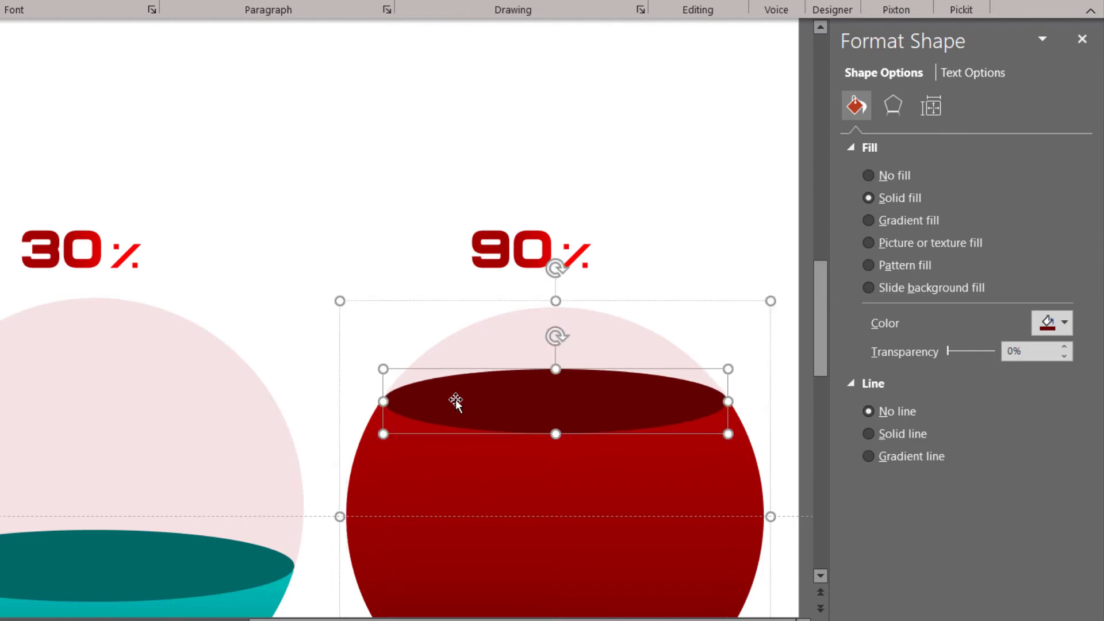
{"action": "left_click", "coordinate": [384, 401]}
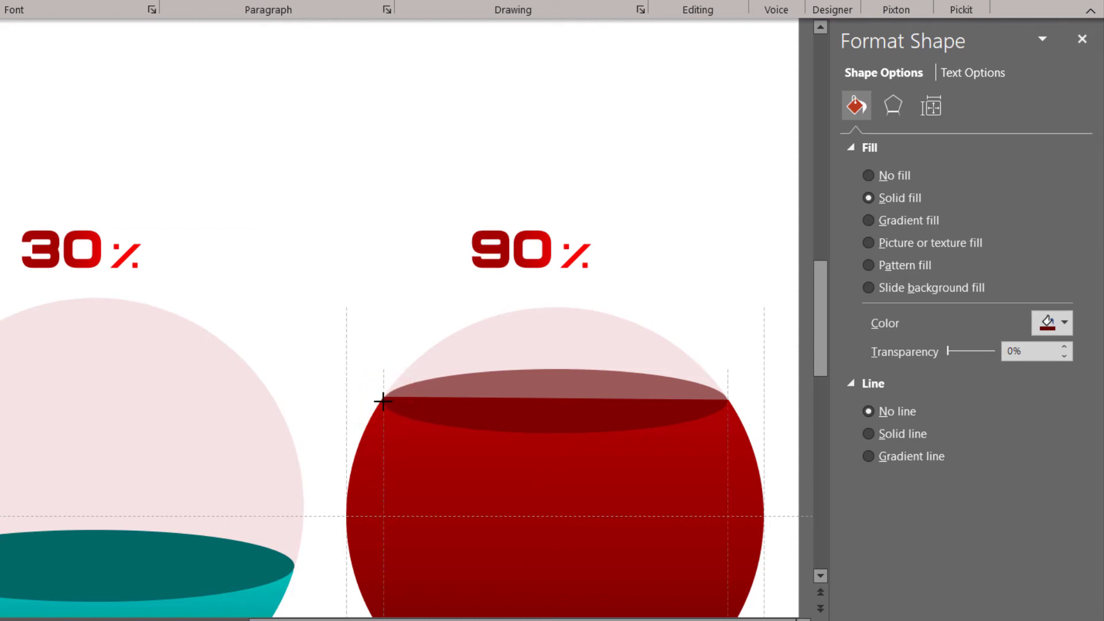
{"action": "left_click", "coordinate": [544, 418]}
Fill the 90% sphere's top ellipse with a standard orange from the colour palette.
{"action": "left_click", "coordinate": [670, 233]}
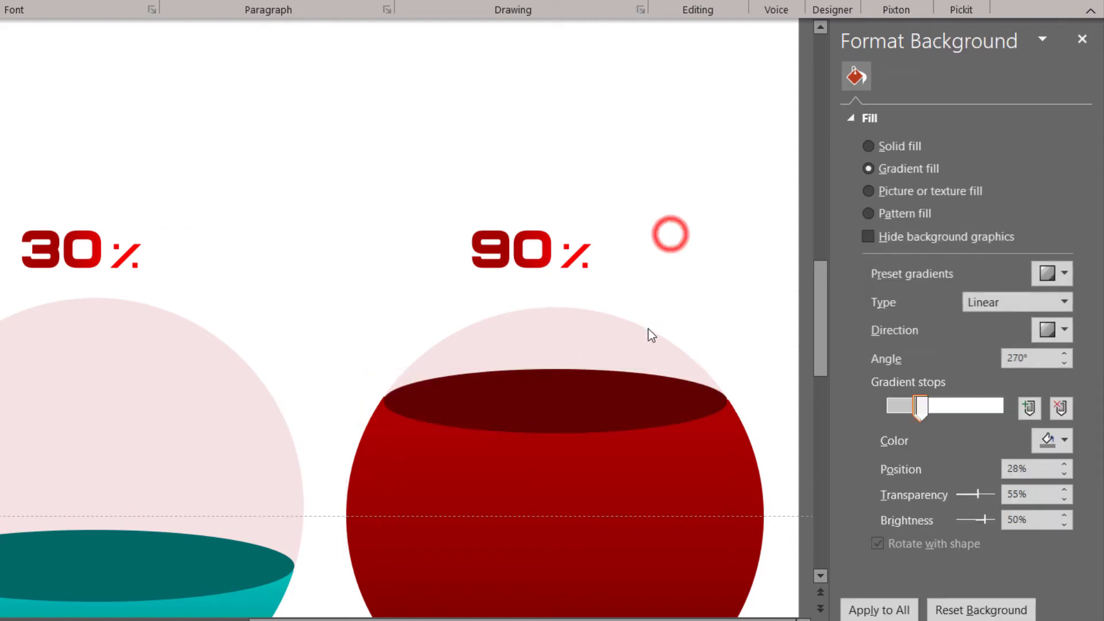
{"action": "scroll", "coordinate": [646, 359], "scroll_direction": "down", "scroll_amount": 2}
{"action": "scroll", "coordinate": [646, 359], "scroll_direction": "down", "scroll_amount": 2}
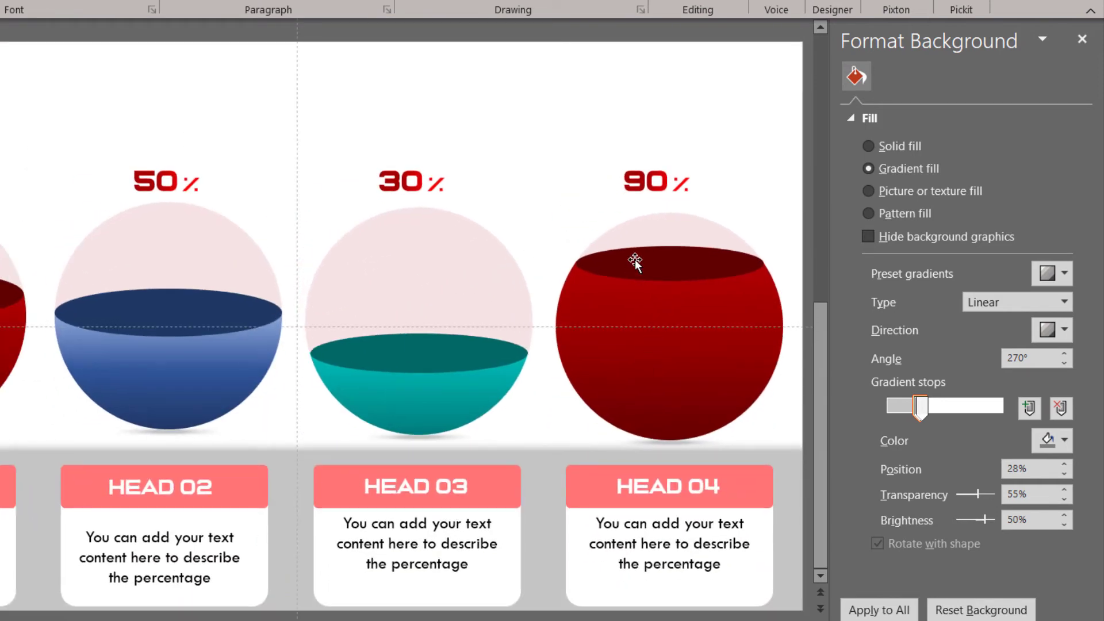
{"action": "left_click", "coordinate": [635, 260]}
{"action": "left_click", "coordinate": [636, 262]}
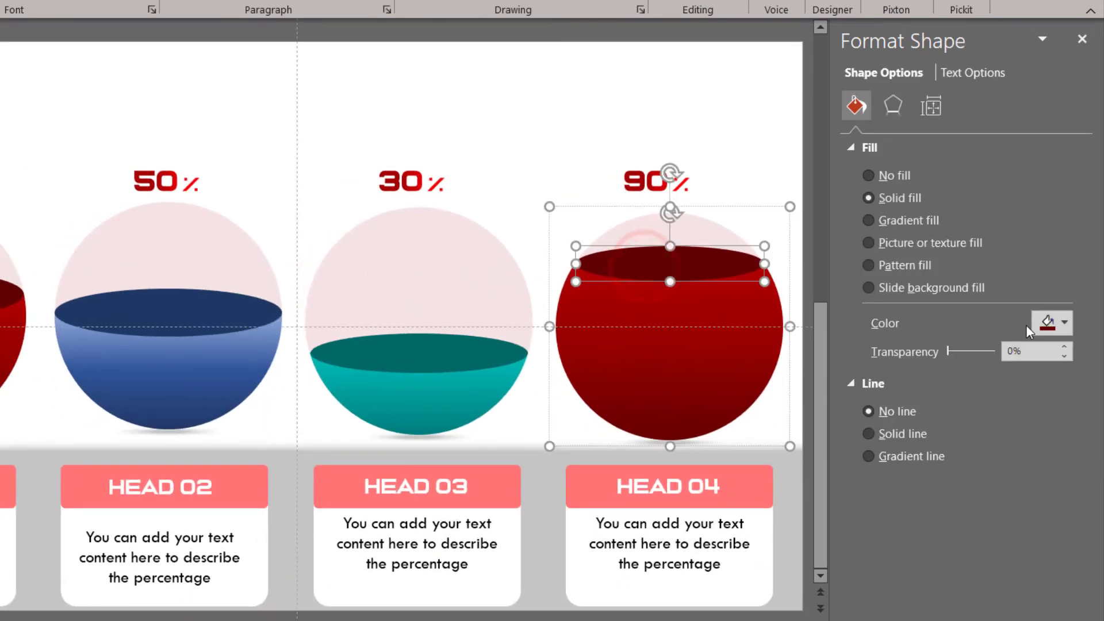
{"action": "left_click", "coordinate": [1049, 325]}
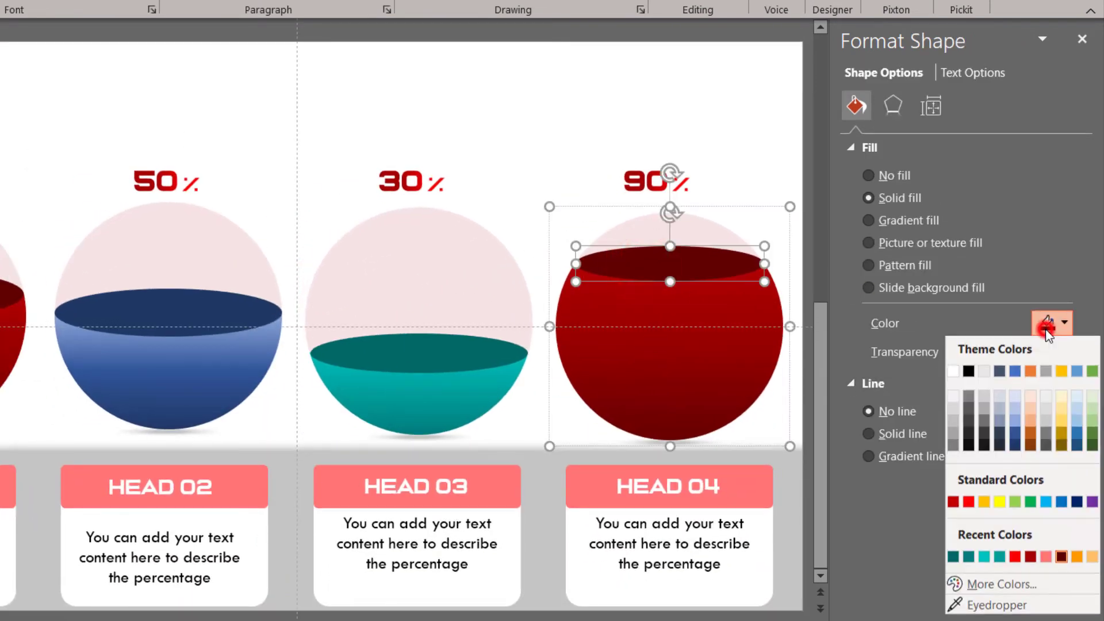
{"action": "left_click", "coordinate": [1061, 588]}
{"action": "left_click", "coordinate": [255, 108]}
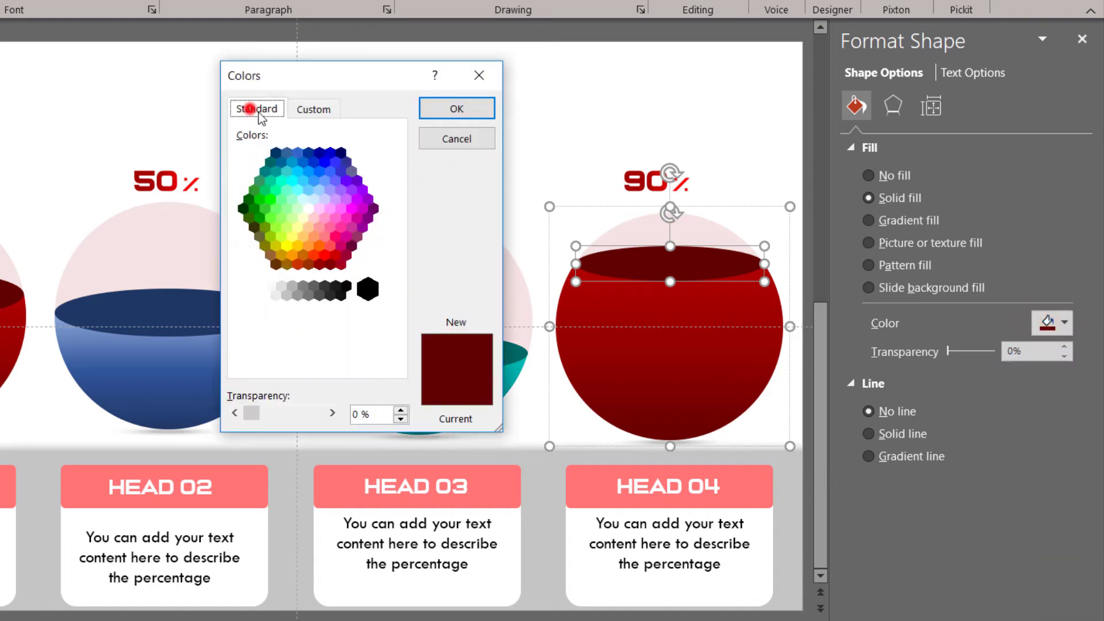
{"action": "left_click", "coordinate": [289, 250]}
{"action": "left_click", "coordinate": [456, 109]}
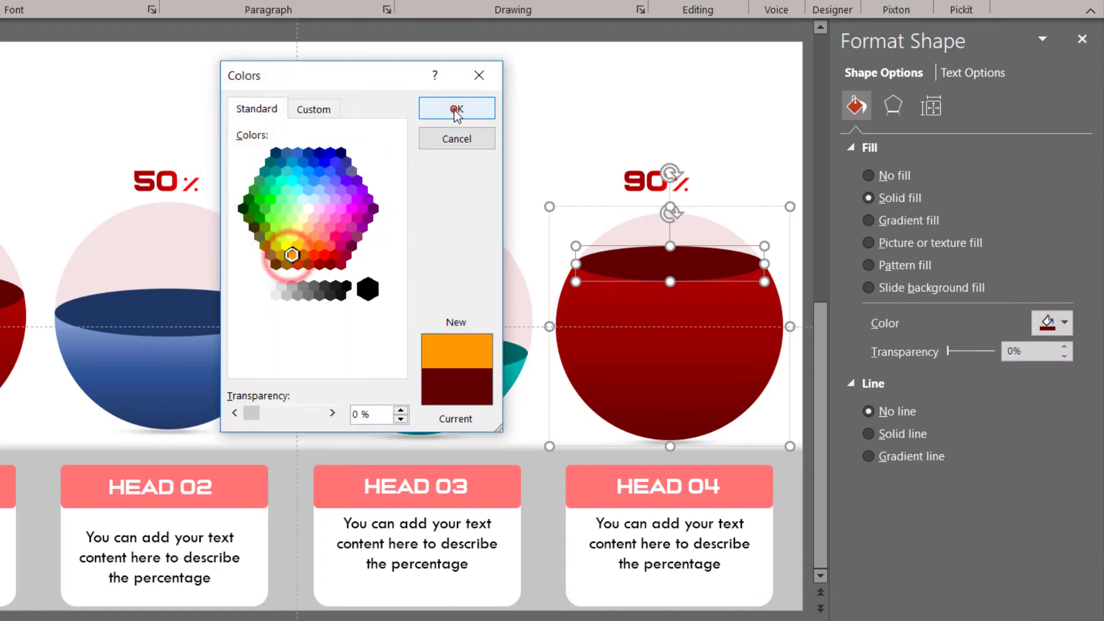
Darken the top ellipse to the custom darker orange #C67500.
{"action": "left_click", "coordinate": [1050, 323]}
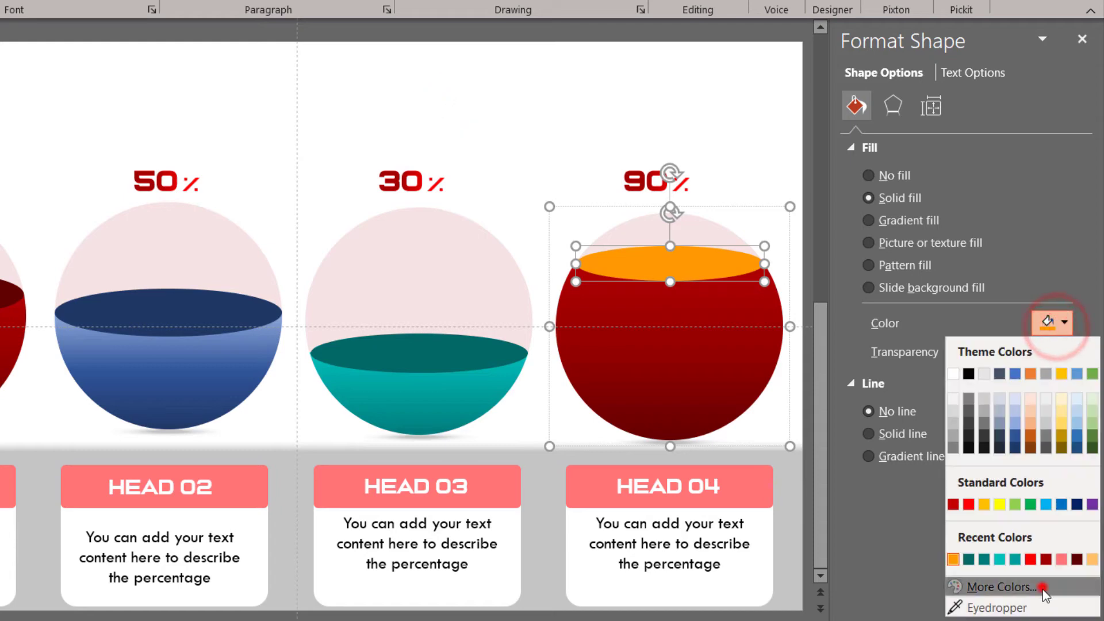
{"action": "left_click", "coordinate": [1042, 588]}
{"action": "left_click", "coordinate": [313, 109]}
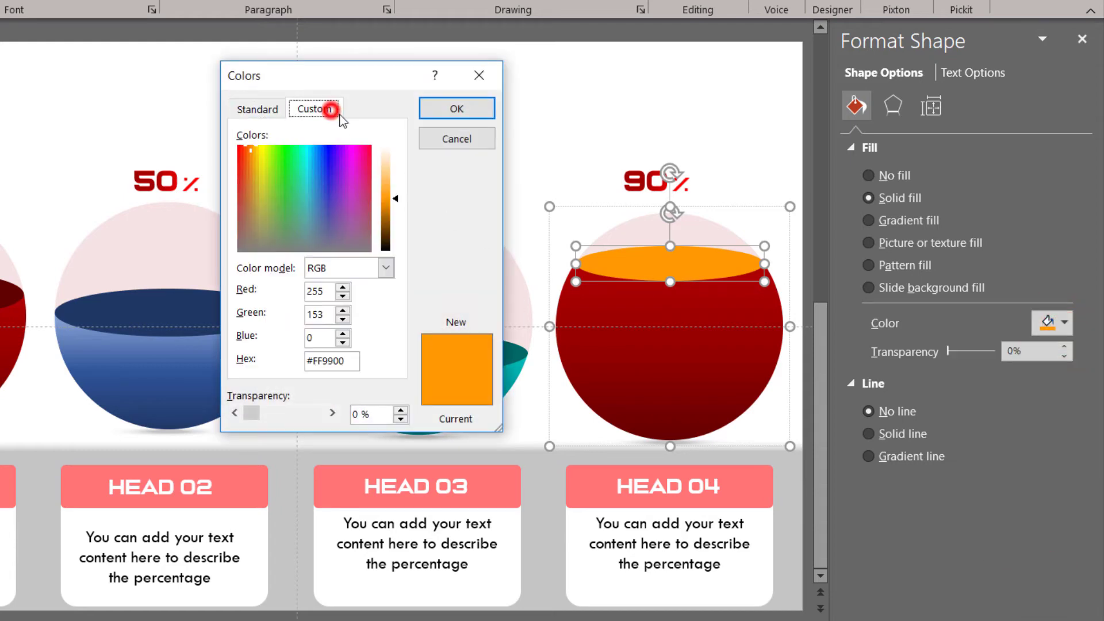
{"action": "left_click", "coordinate": [395, 205]}
{"action": "left_click", "coordinate": [396, 212]}
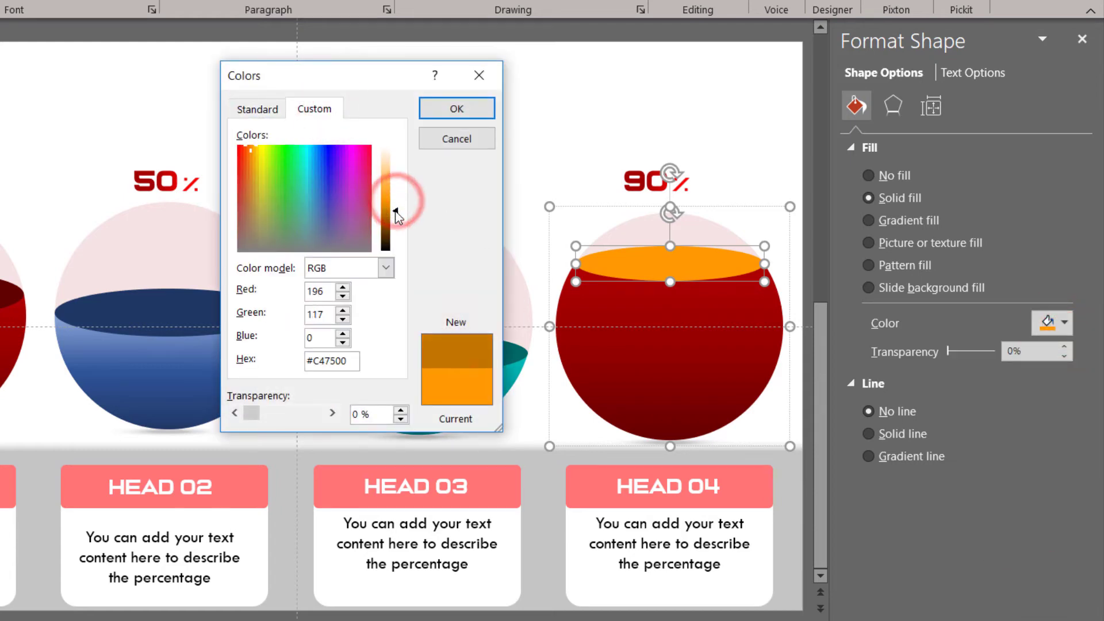
{"action": "left_click", "coordinate": [451, 114]}
Set the sphere body's gradient stops to orange, orange and yellow.
{"action": "left_click", "coordinate": [726, 418]}
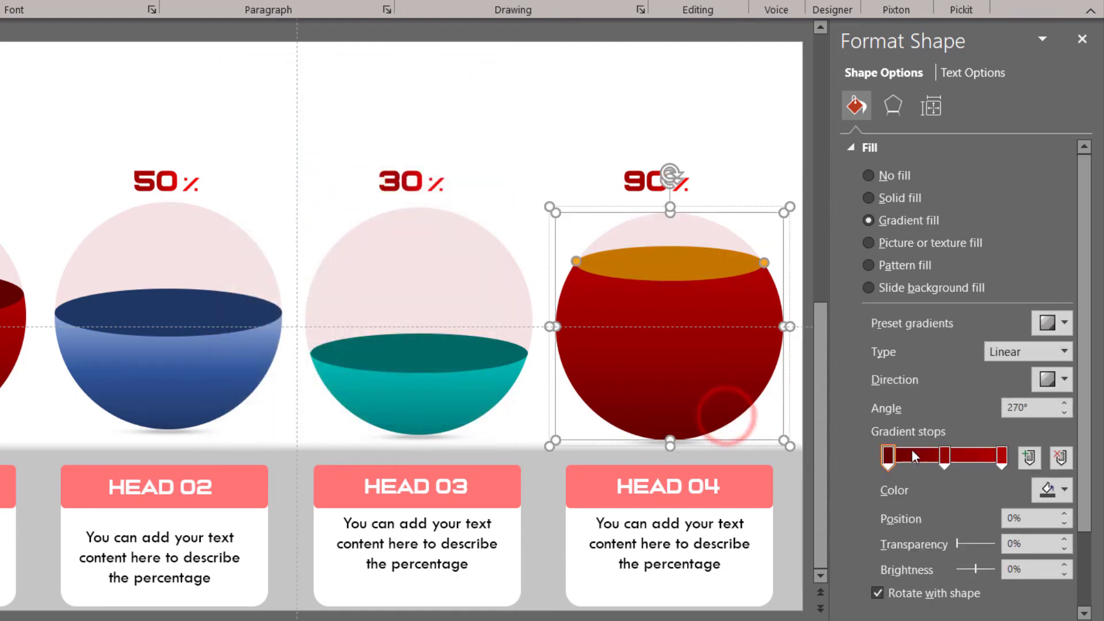
{"action": "left_click", "coordinate": [888, 455]}
{"action": "left_click", "coordinate": [1047, 490]}
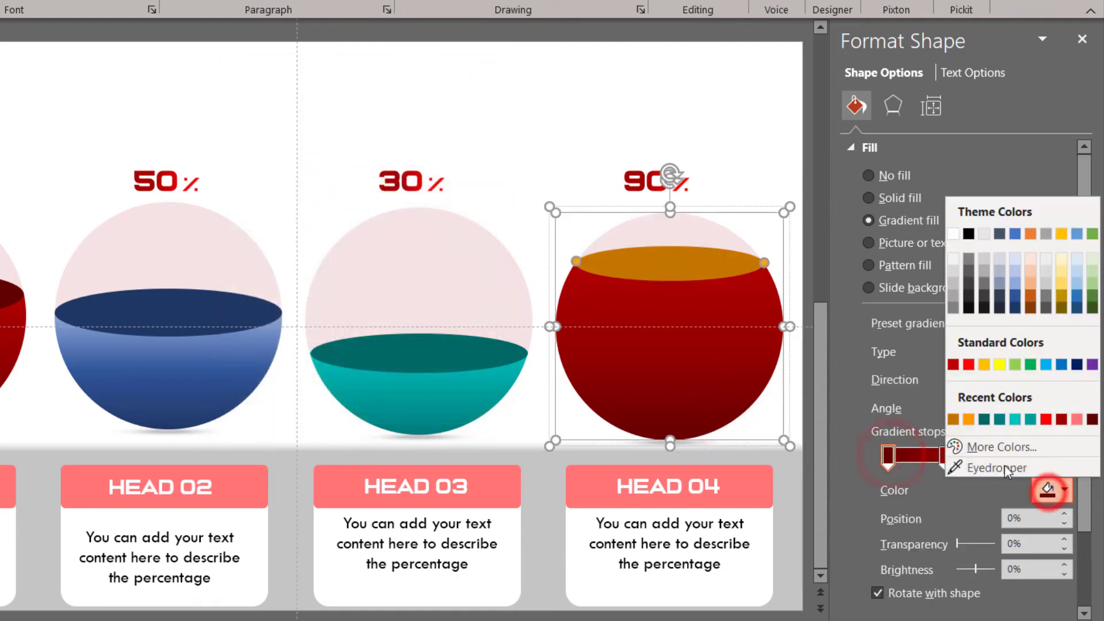
{"action": "left_click", "coordinate": [952, 418]}
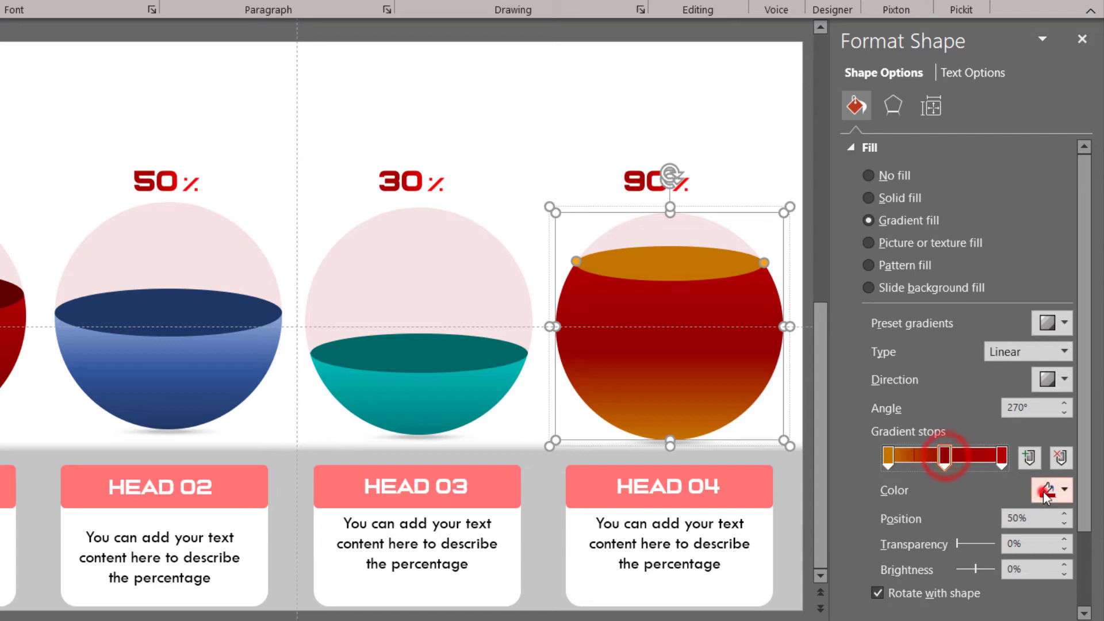
{"action": "left_click", "coordinate": [1043, 491]}
{"action": "left_click", "coordinate": [971, 418]}
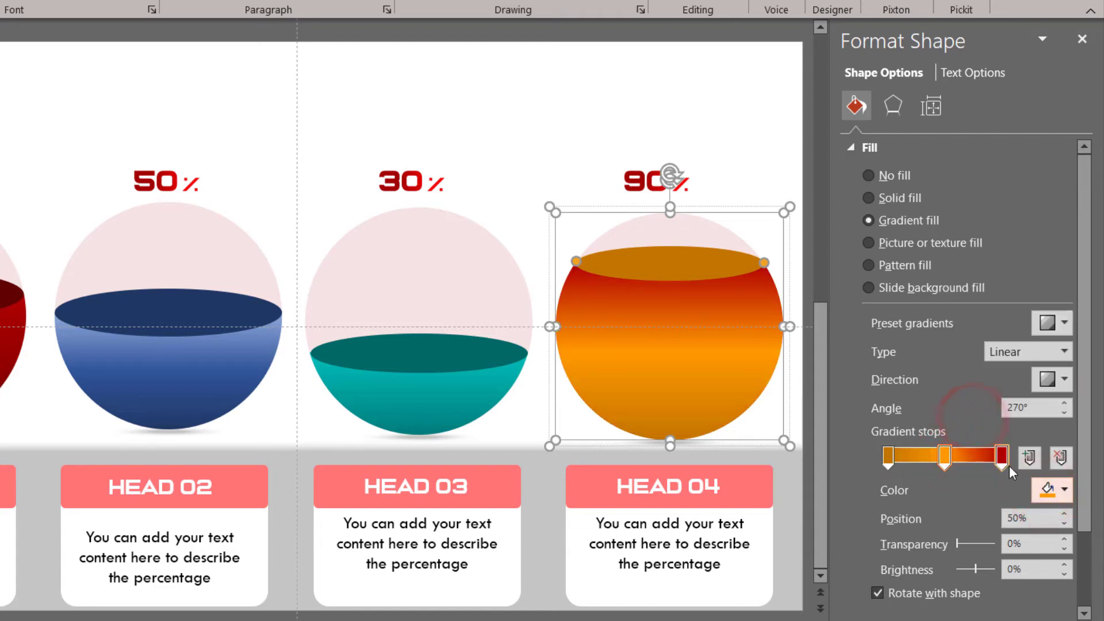
{"action": "left_click", "coordinate": [1042, 488]}
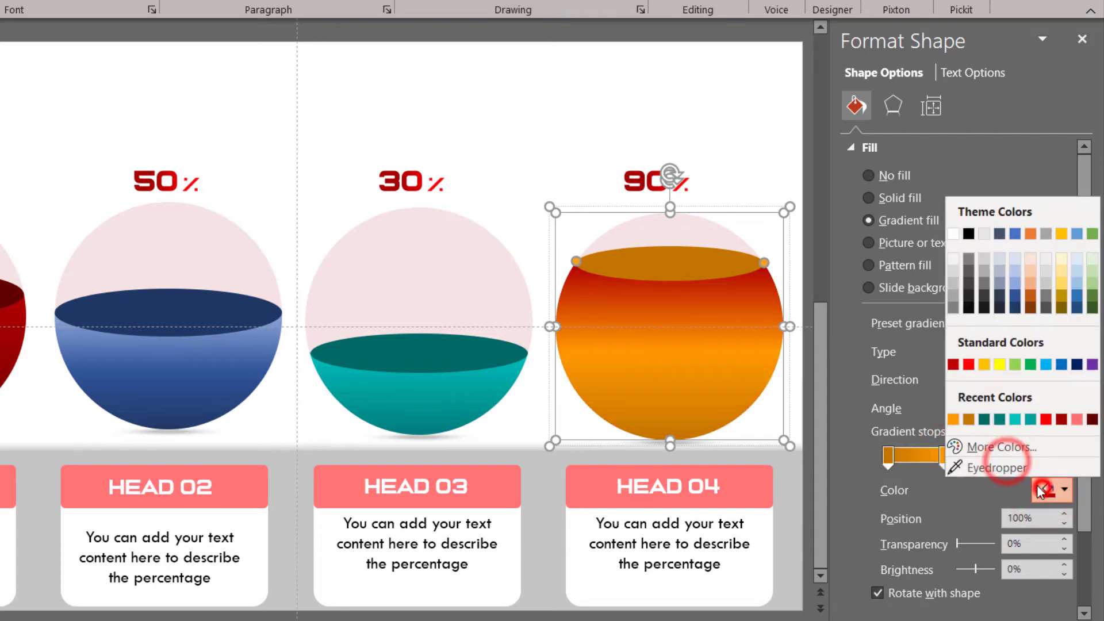
{"action": "left_click", "coordinate": [985, 365]}
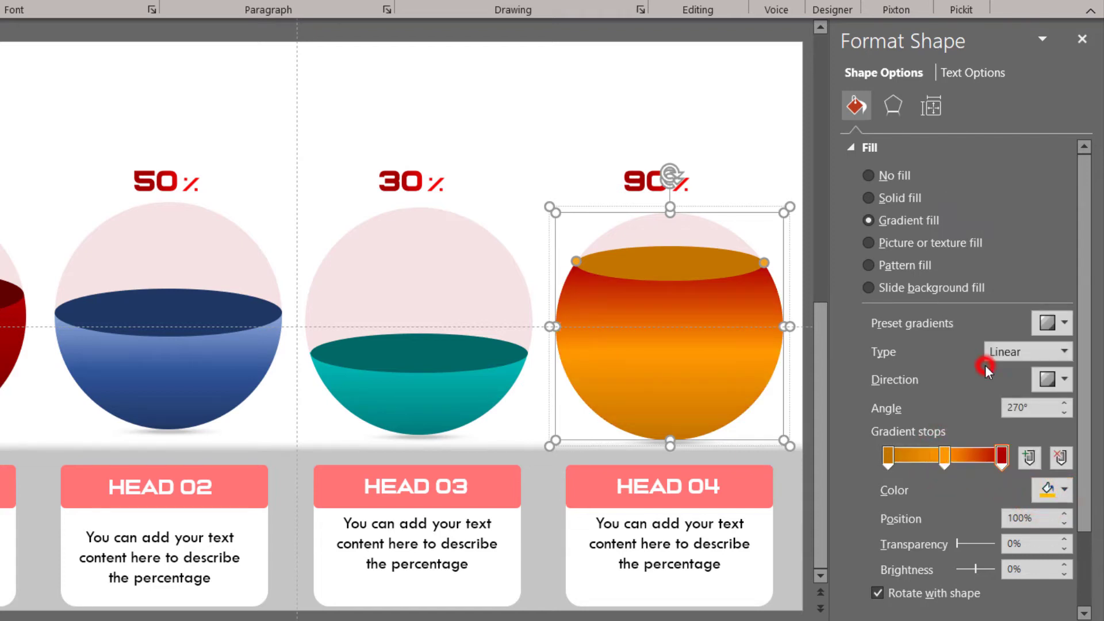
{"action": "left_click", "coordinate": [525, 130]}
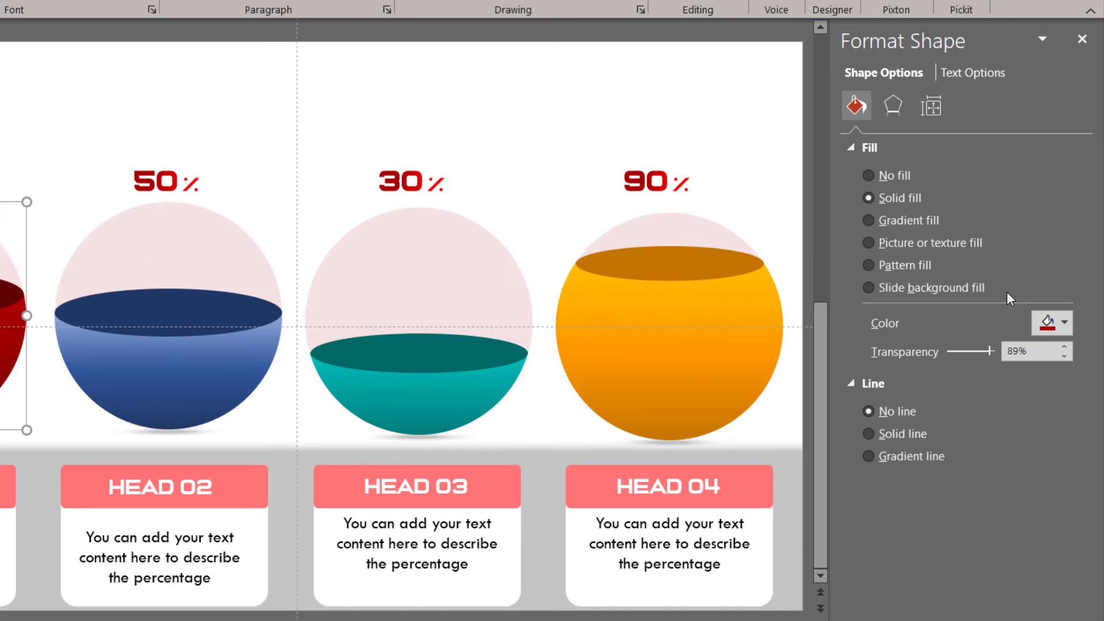
Tint the translucent circles of the 50%, 30% and 90% spheres blue, teal and orange.
{"action": "left_click", "coordinate": [1049, 333]}
{"action": "left_click", "coordinate": [972, 604]}
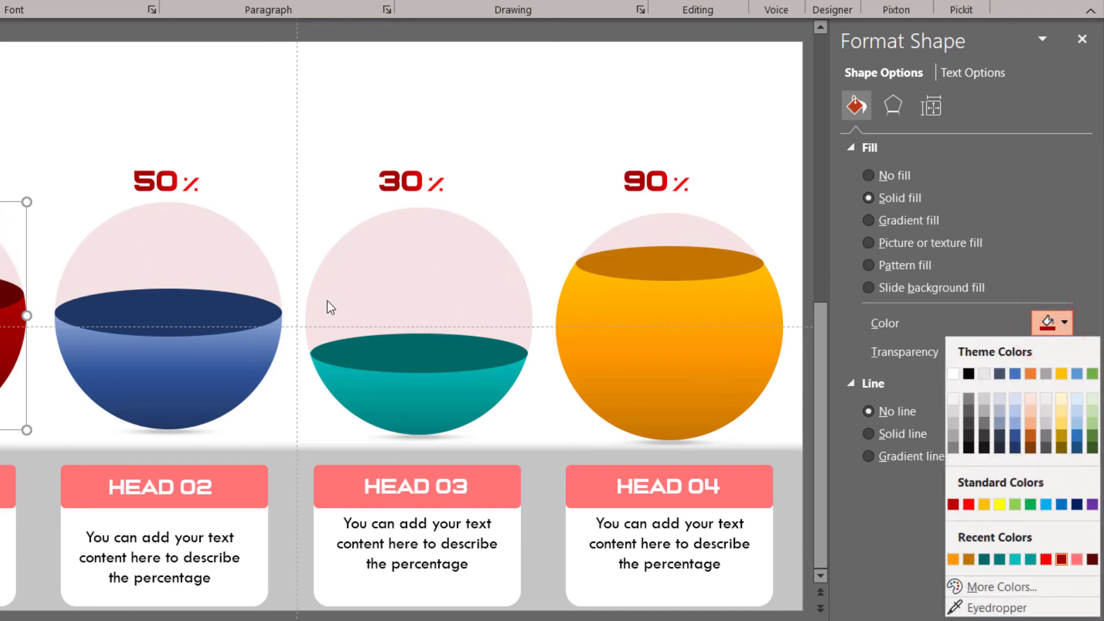
{"action": "left_click", "coordinate": [254, 275]}
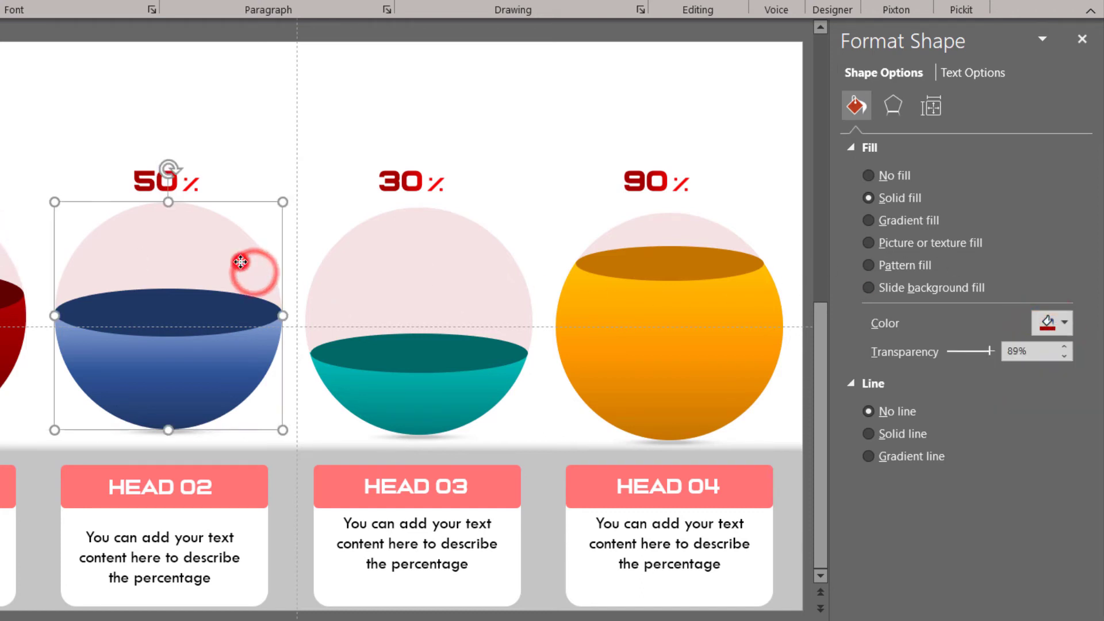
{"action": "left_click", "coordinate": [1053, 325]}
{"action": "left_click", "coordinate": [1016, 451]}
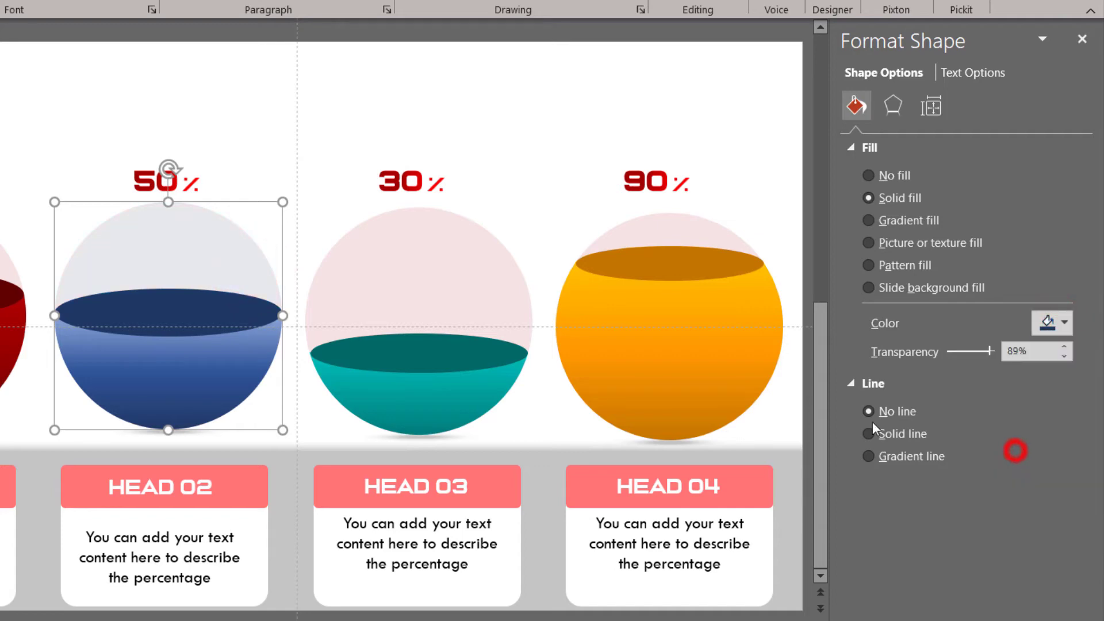
{"action": "left_click", "coordinate": [494, 296]}
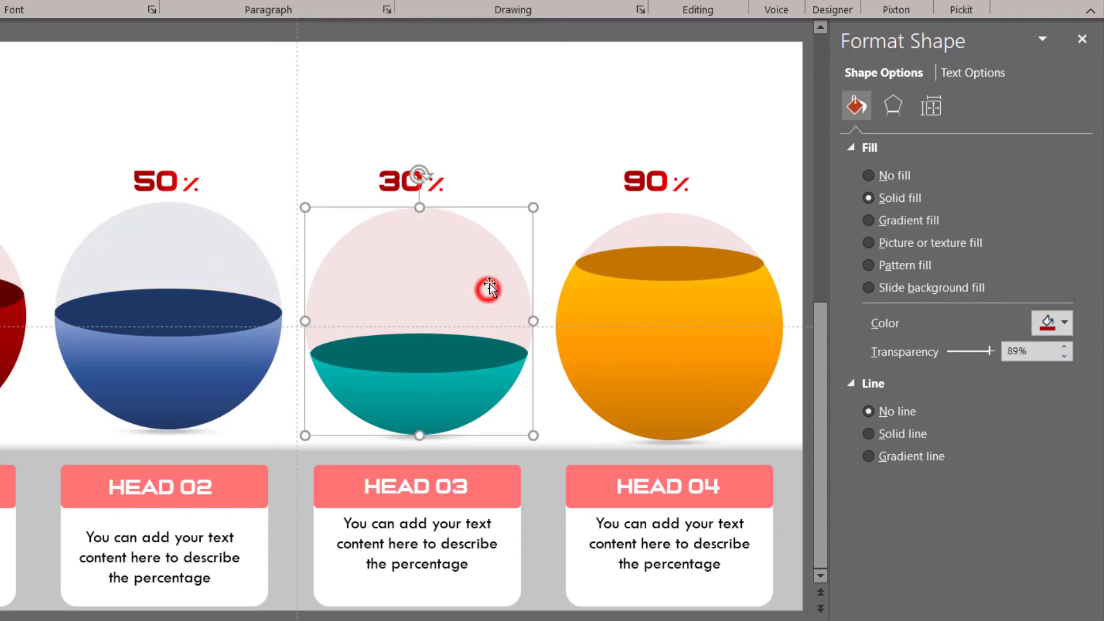
{"action": "left_click", "coordinate": [1055, 329]}
{"action": "left_click", "coordinate": [985, 559]}
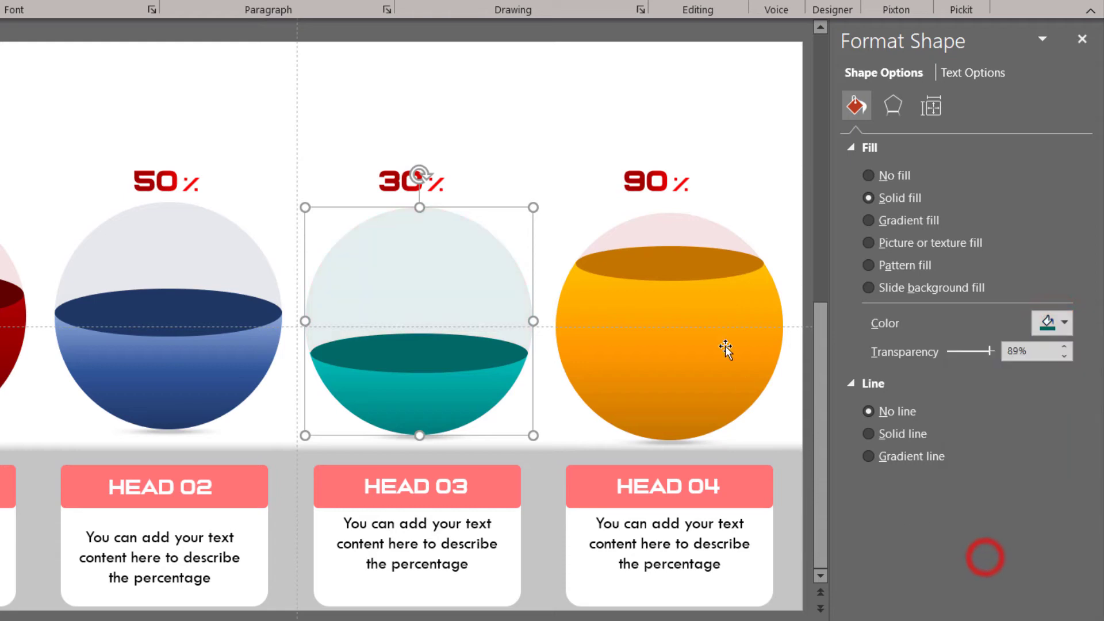
{"action": "left_click", "coordinate": [680, 245]}
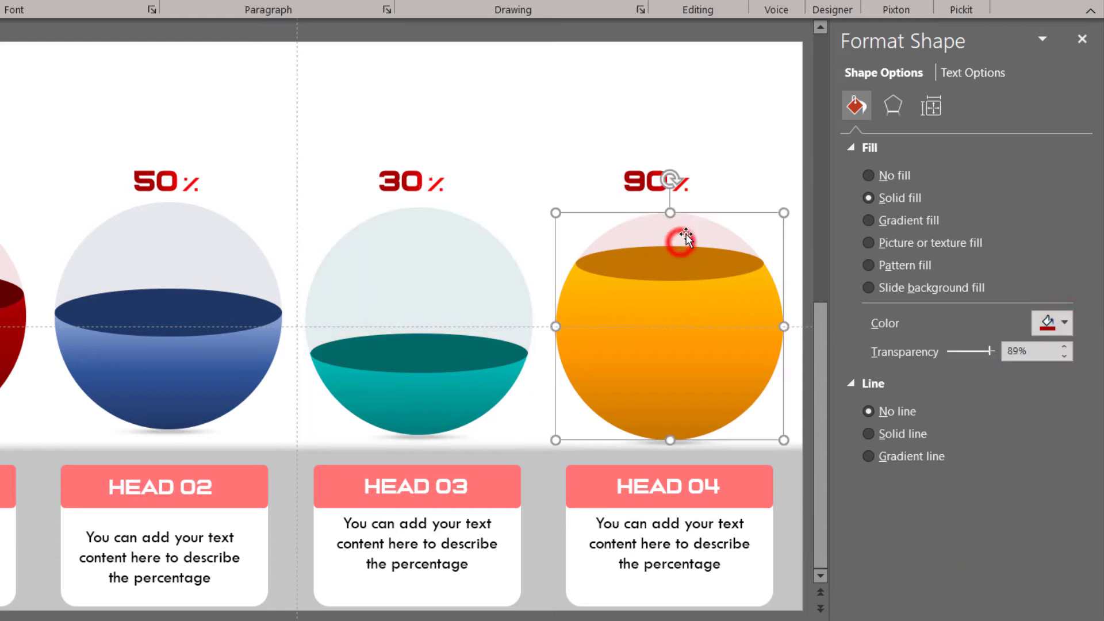
{"action": "left_click", "coordinate": [1047, 325]}
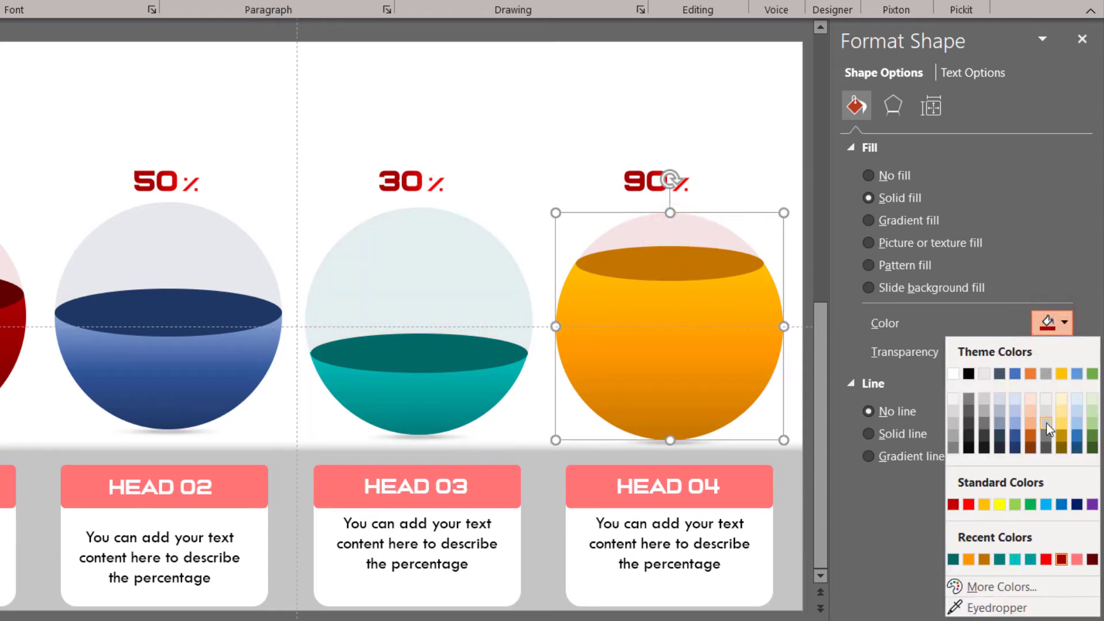
{"action": "left_click", "coordinate": [984, 505]}
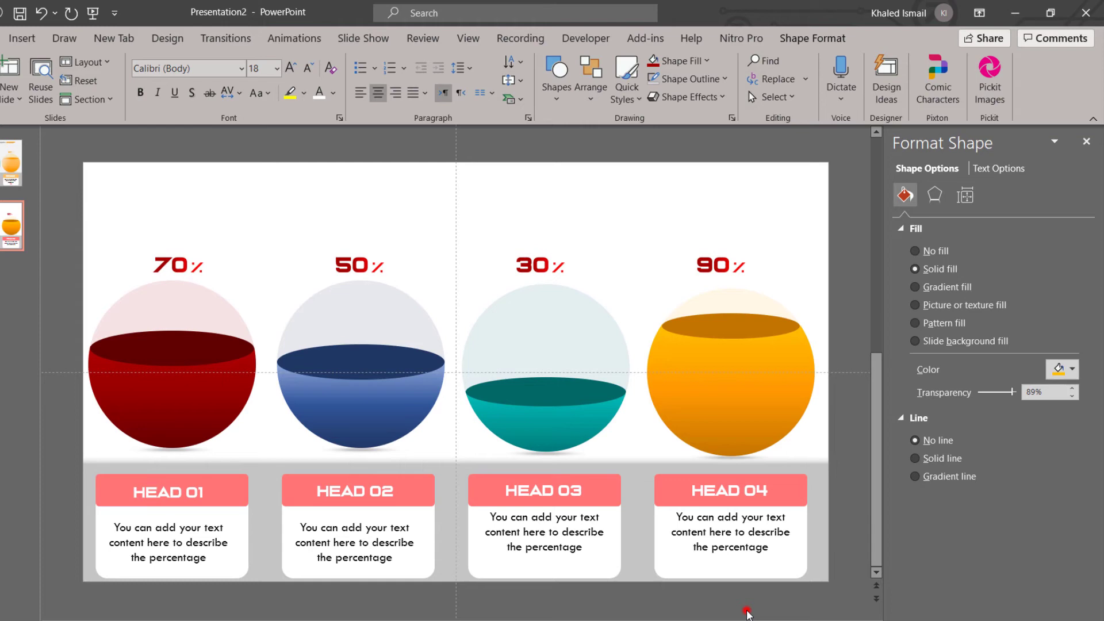
Copy the title box from slide 1 and paste it onto slide 2.
{"action": "left_click", "coordinate": [697, 601]}
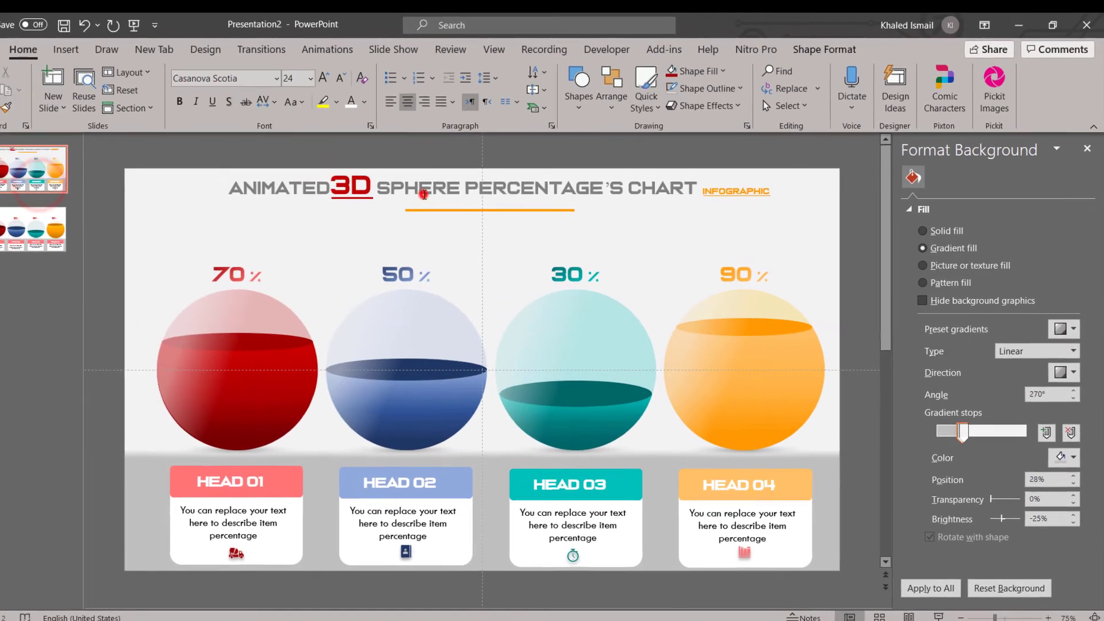
{"action": "left_click", "coordinate": [429, 194]}
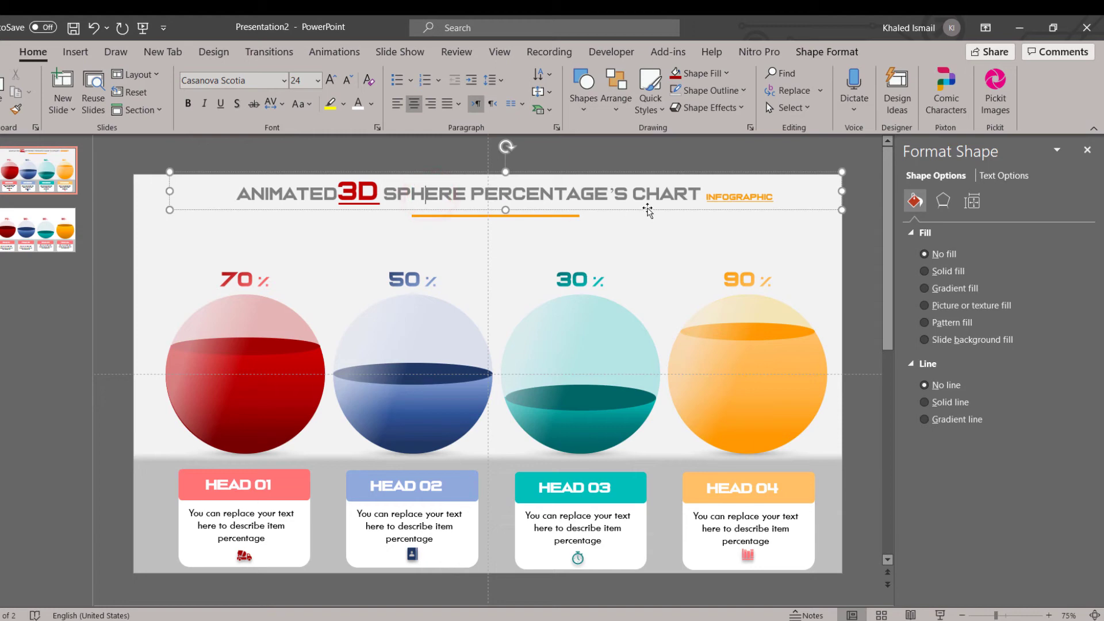
{"action": "left_click", "coordinate": [646, 209]}
{"action": "left_click", "coordinate": [562, 213]}
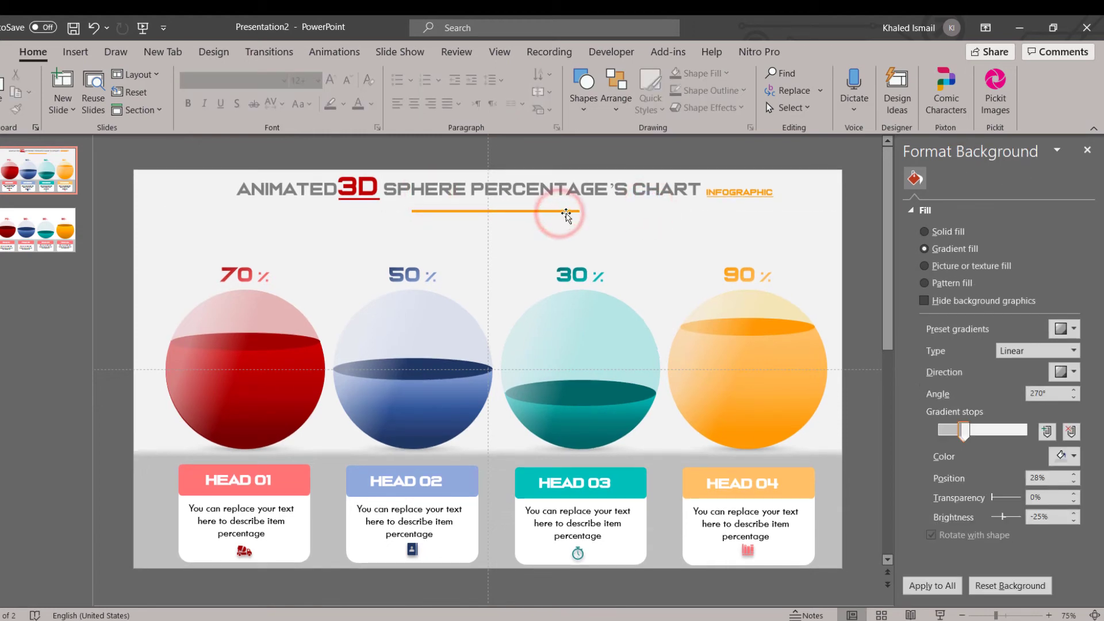
{"action": "left_click", "coordinate": [578, 202]}
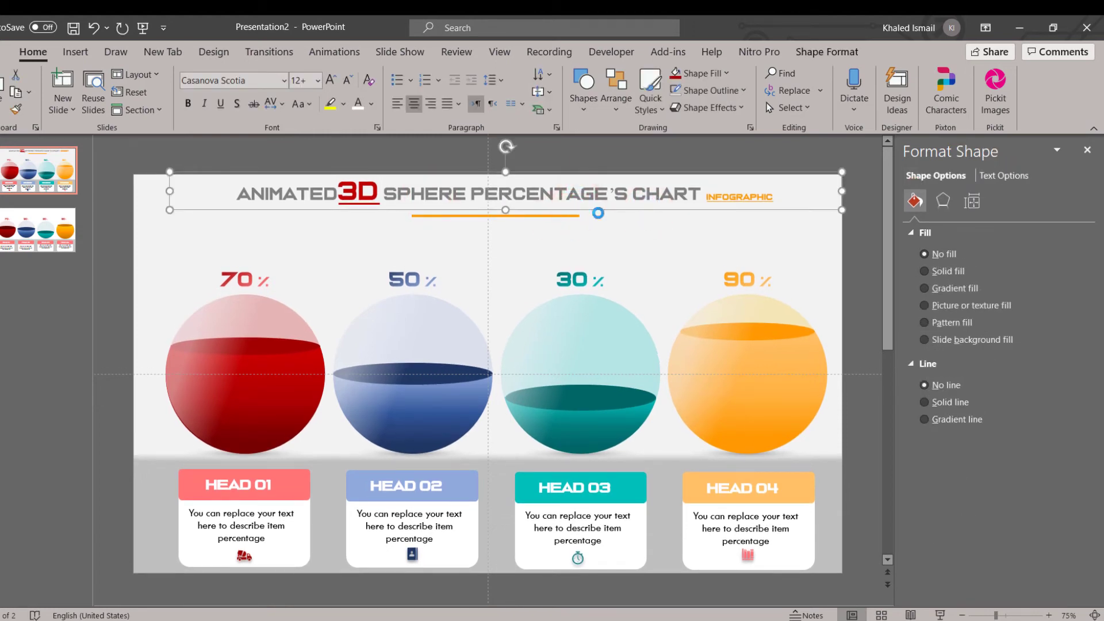
{"action": "left_click", "coordinate": [28, 216]}
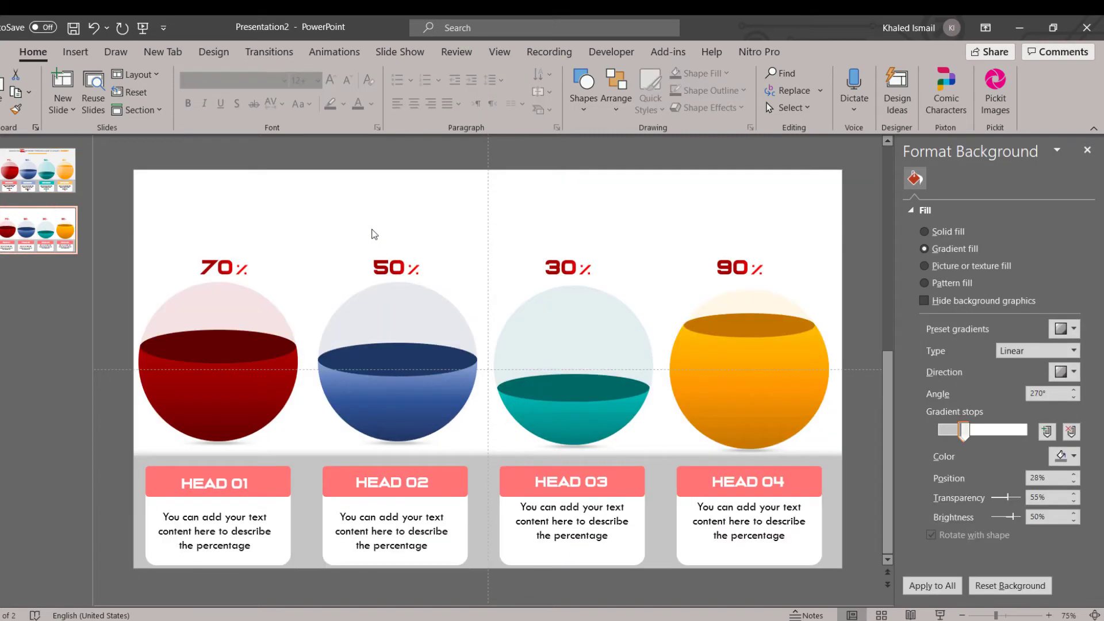
{"action": "key", "text": "ctrl+v"}
Copy the orange underline from slide 1 onto slide 2 beneath the title, and close the Format Shape pane.
{"action": "left_click", "coordinate": [68, 185]}
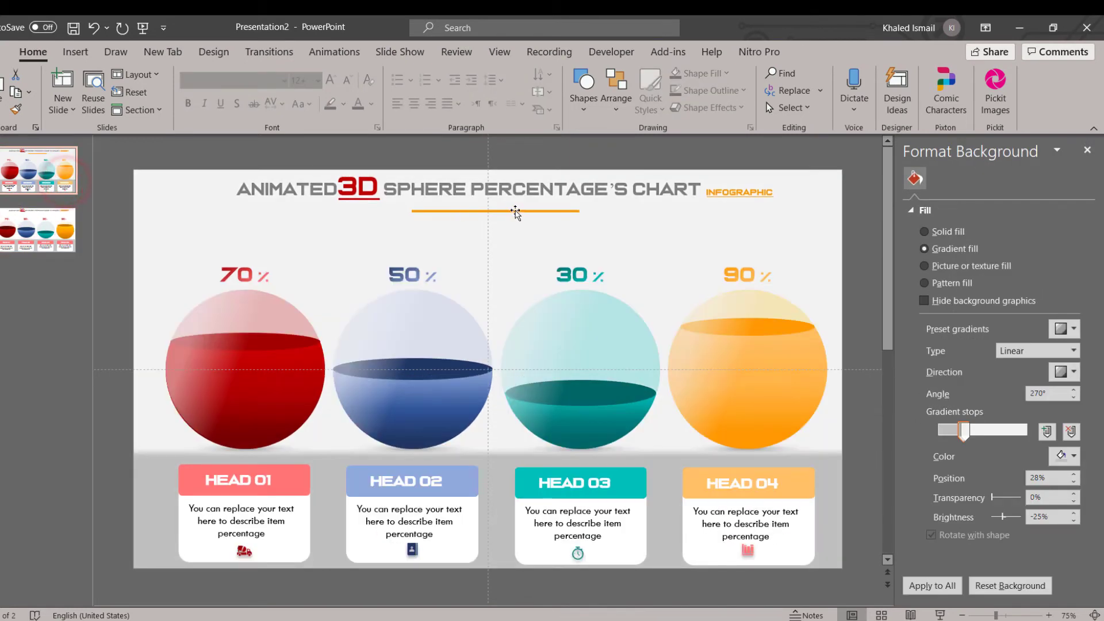
{"action": "left_click", "coordinate": [512, 210]}
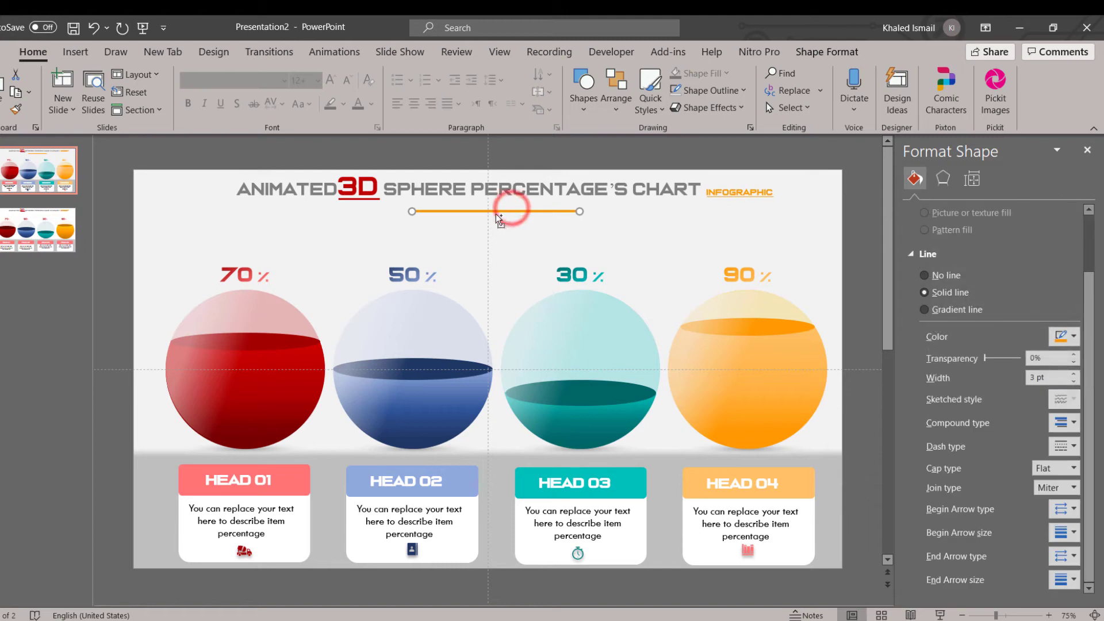
{"action": "left_click", "coordinate": [52, 233]}
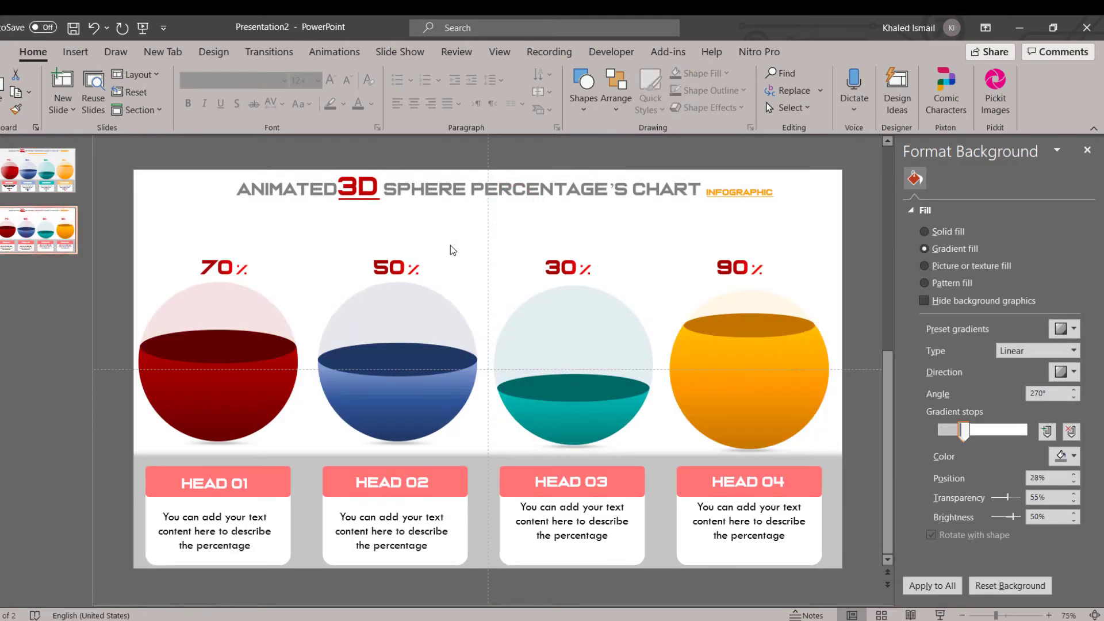
{"action": "left_click", "coordinate": [455, 211]}
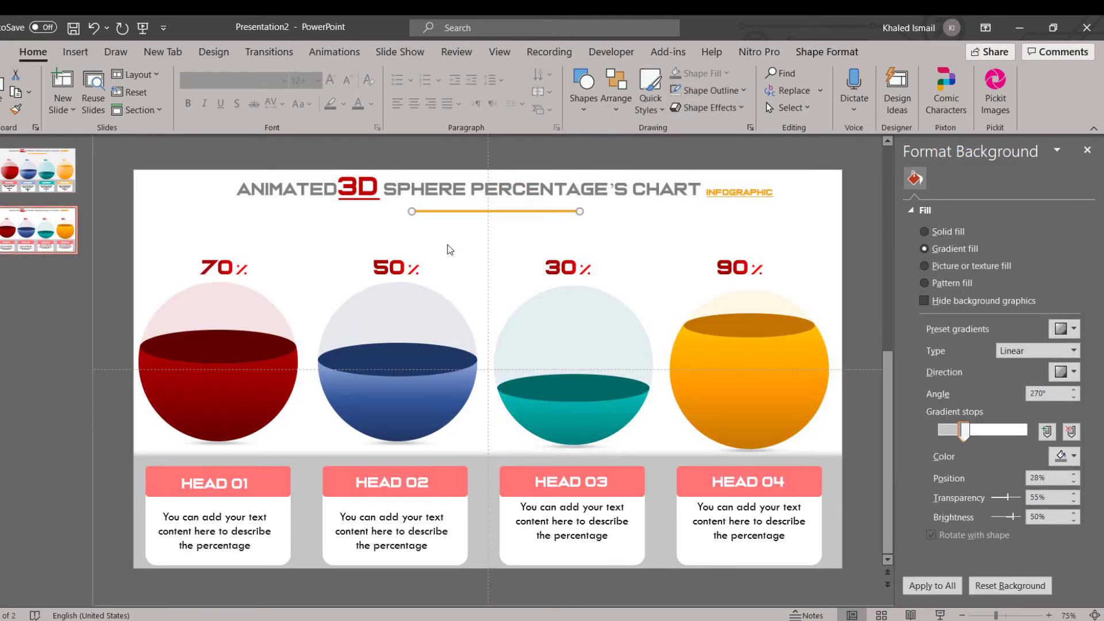
{"action": "left_click", "coordinate": [1086, 151]}
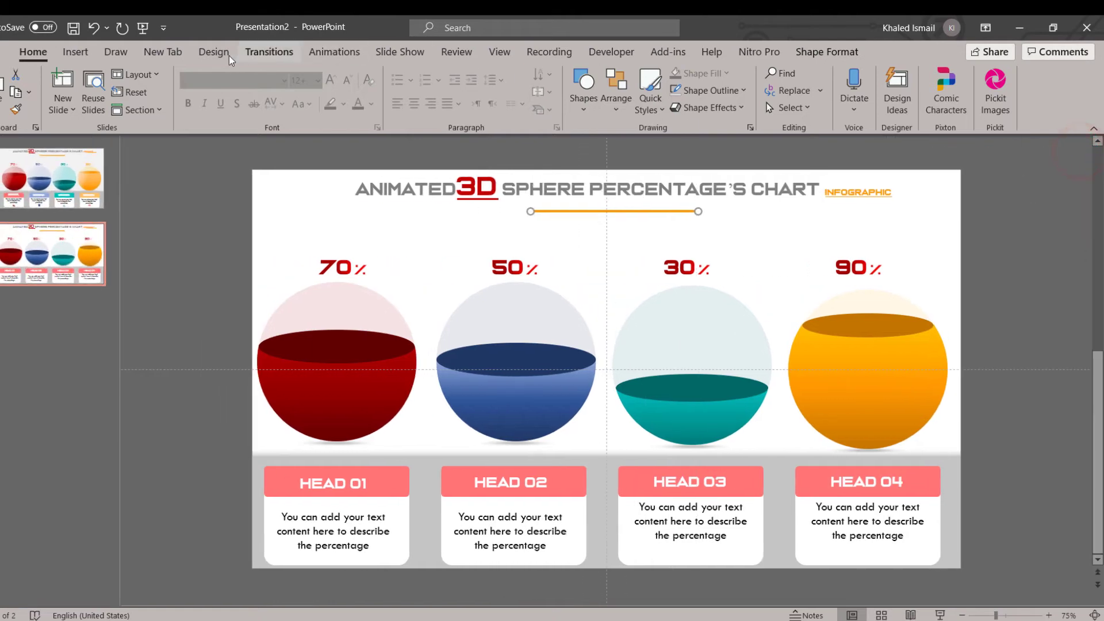
Delete the copied animations of the title and the underline in the Animation Pane.
{"action": "left_click", "coordinate": [340, 56]}
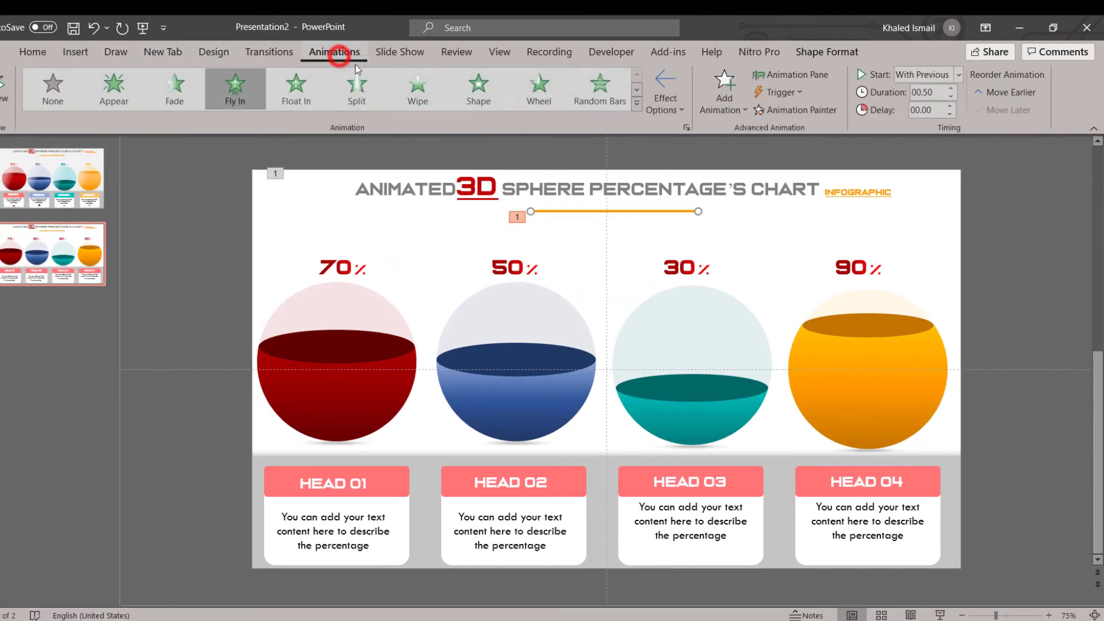
{"action": "left_click", "coordinate": [695, 192]}
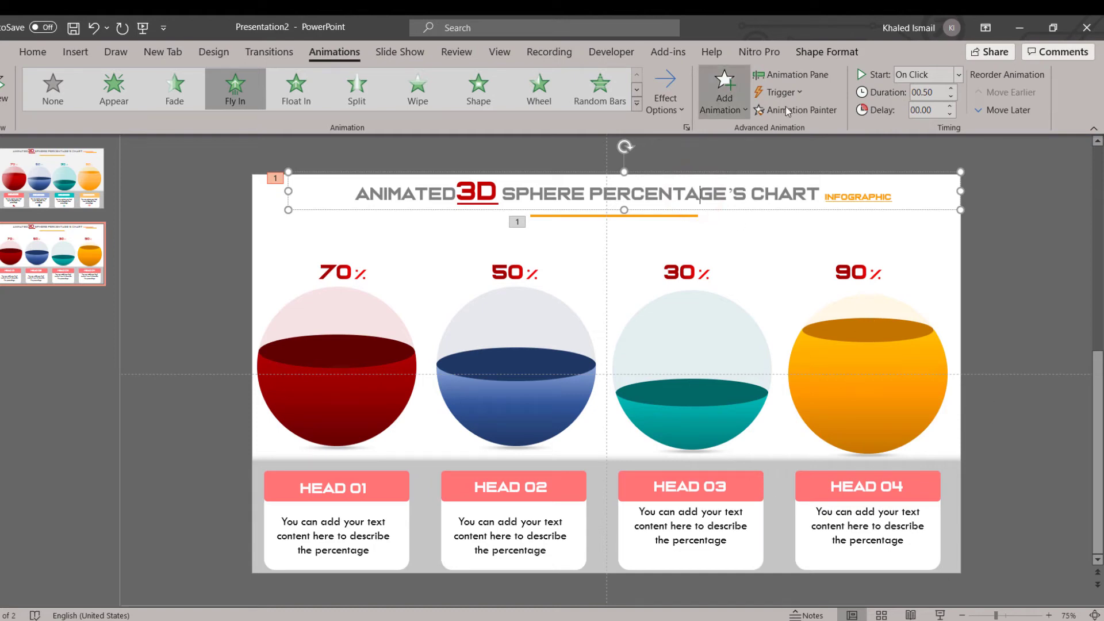
{"action": "left_click", "coordinate": [791, 74]}
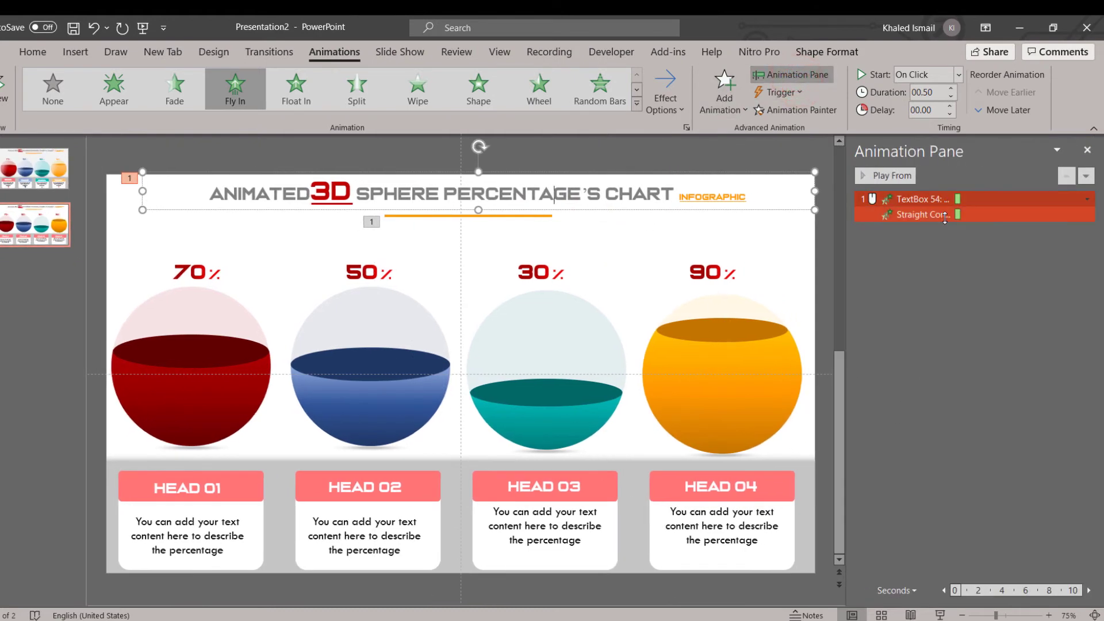
{"action": "key", "text": "BackSpace"}
{"action": "left_click", "coordinate": [940, 213]}
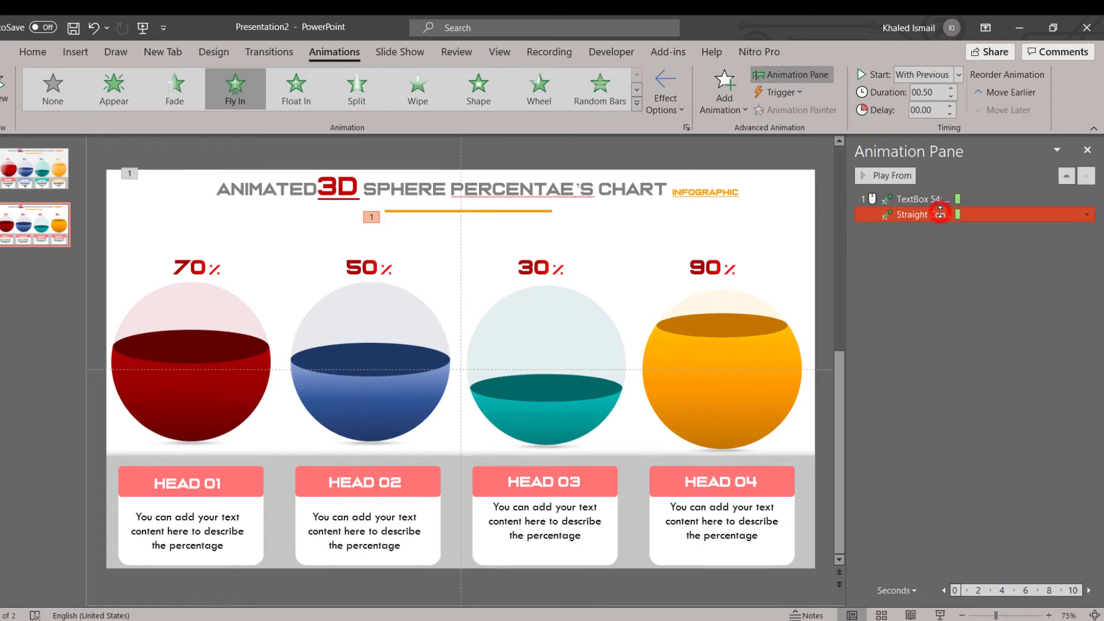
{"action": "key", "text": "Delete"}
{"action": "left_click", "coordinate": [928, 199]}
{"action": "key", "text": "Delete"}
Correct the misspelled title word PERCENTAE'S to PERCENTAGE'S.
{"action": "left_click", "coordinate": [573, 186]}
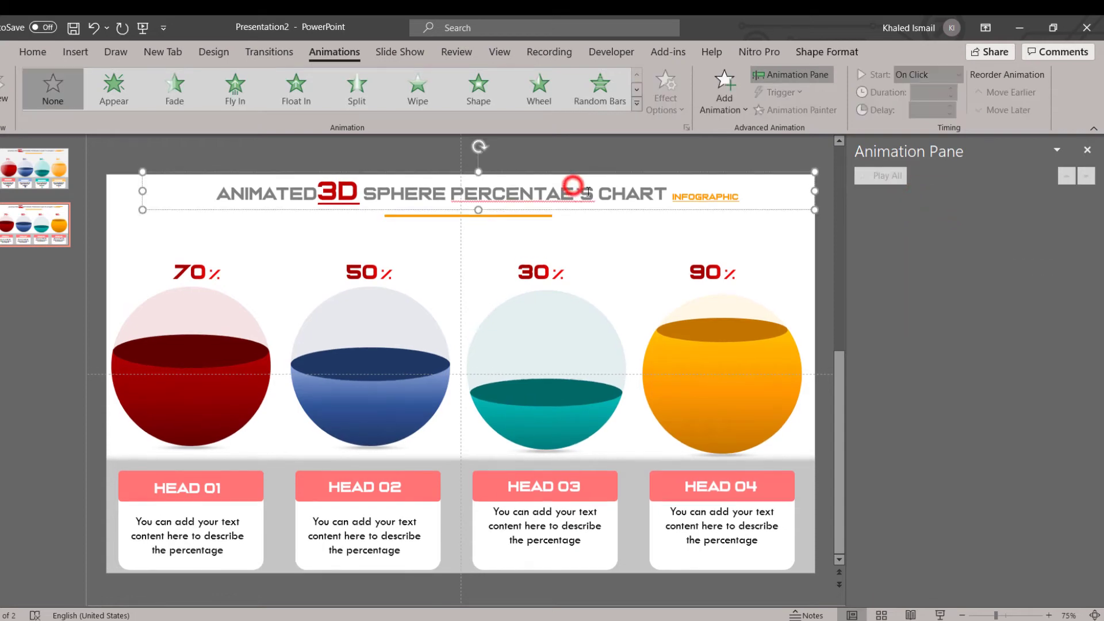
{"action": "right_click", "coordinate": [506, 191]}
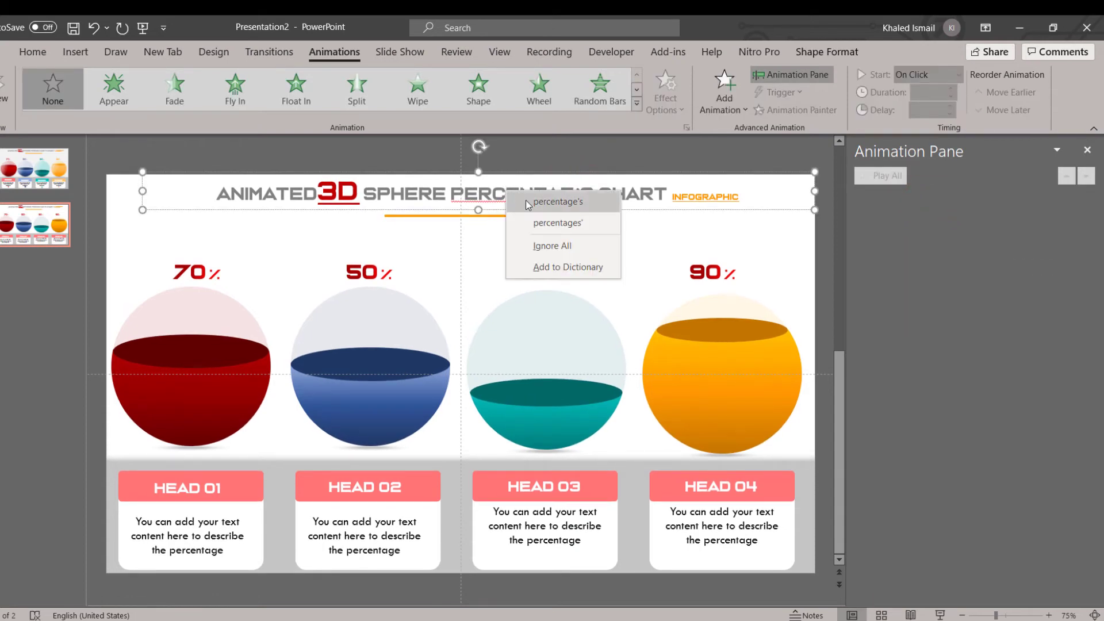
{"action": "left_click", "coordinate": [525, 201]}
{"action": "left_click", "coordinate": [618, 207]}
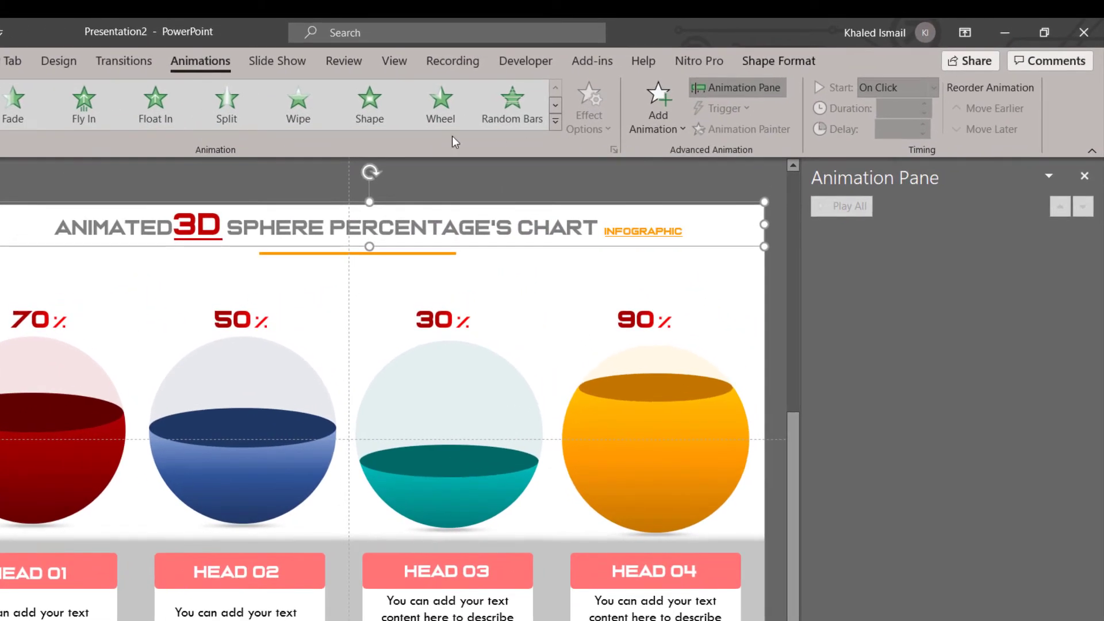
Give the title a Fly In entrance from the left with a 0.3 sec bounce end.
{"action": "left_click", "coordinate": [96, 113]}
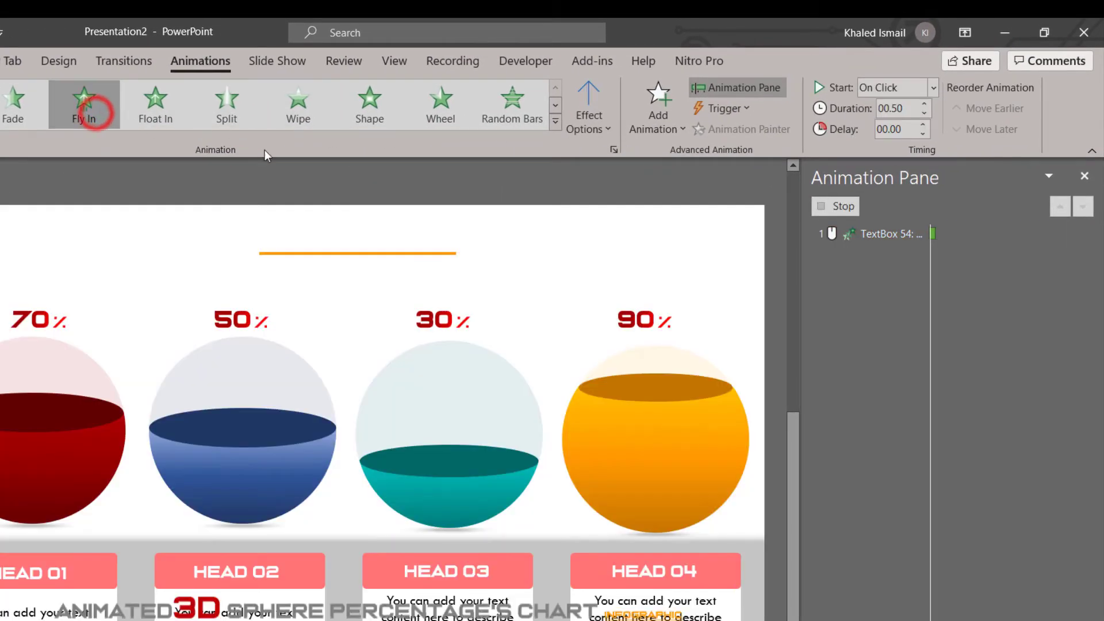
{"action": "left_click", "coordinate": [596, 129]}
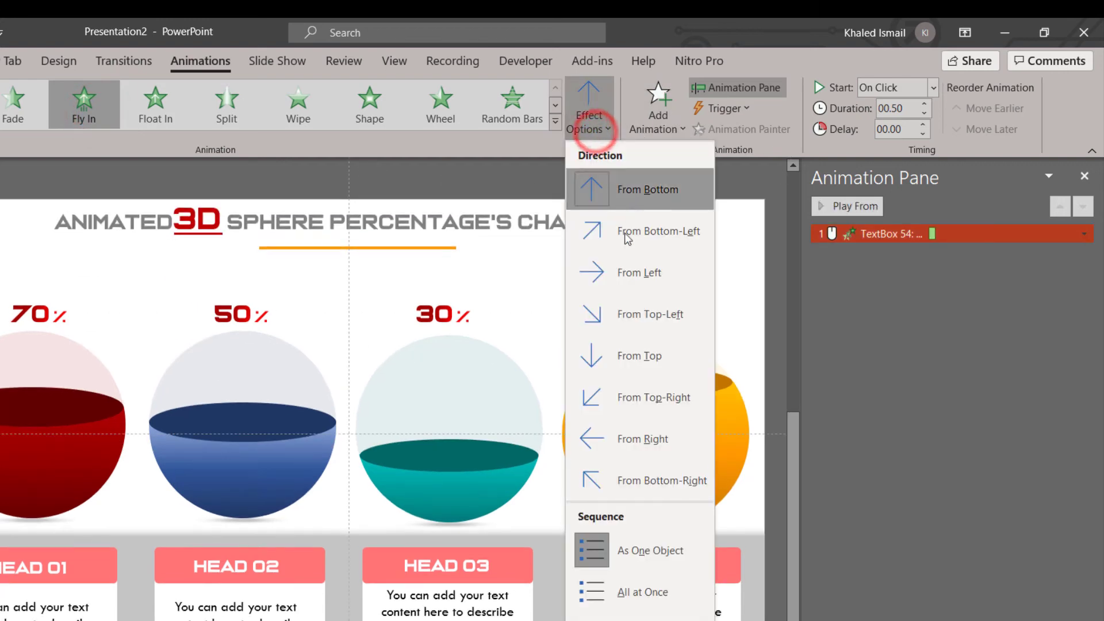
{"action": "left_click", "coordinate": [629, 283]}
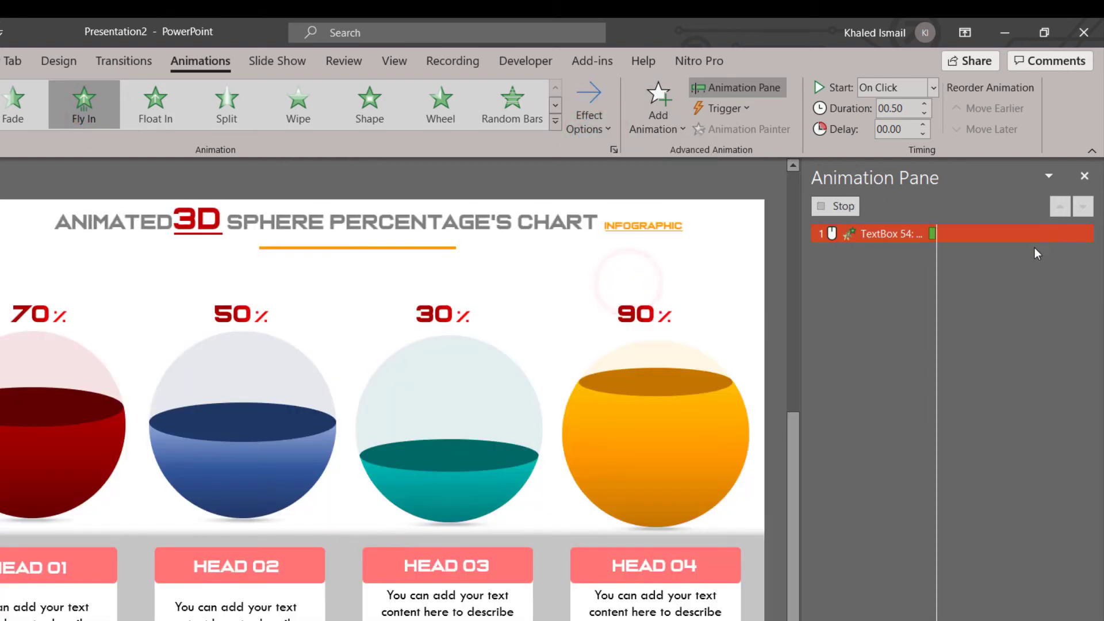
{"action": "left_click", "coordinate": [1083, 234]}
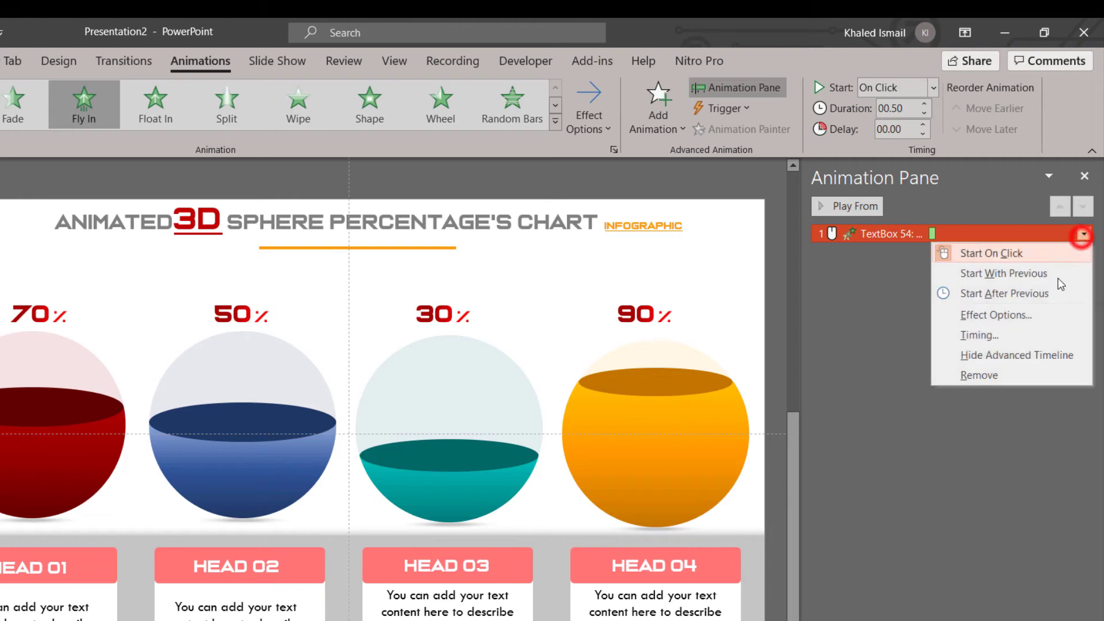
{"action": "left_click", "coordinate": [1033, 316]}
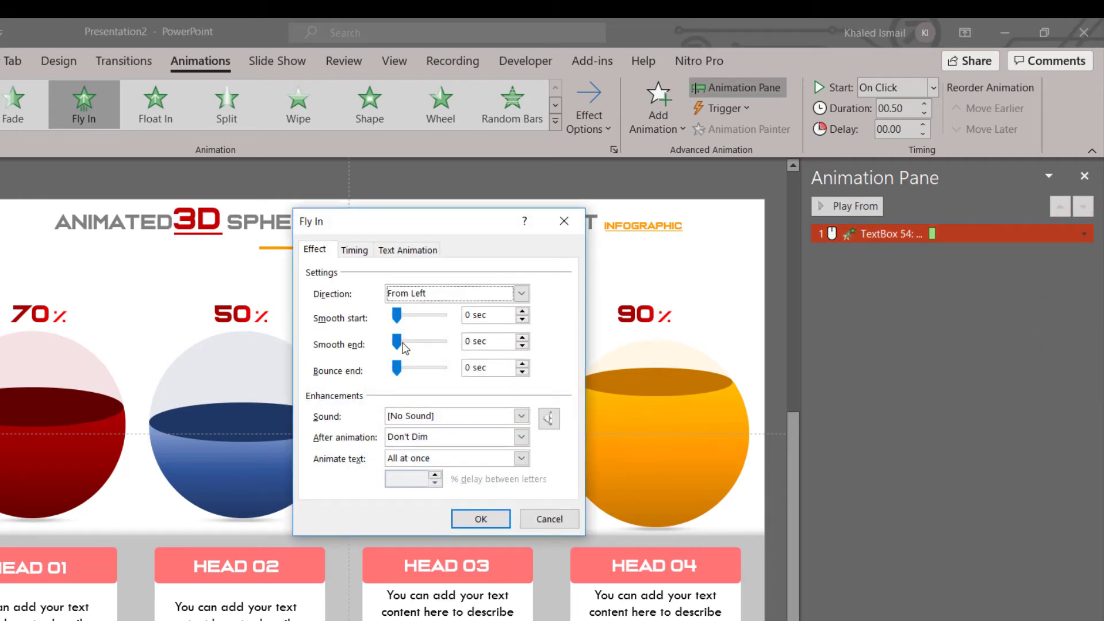
{"action": "left_click_drag", "start_coordinate": [401, 374], "coordinate": [421, 377]}
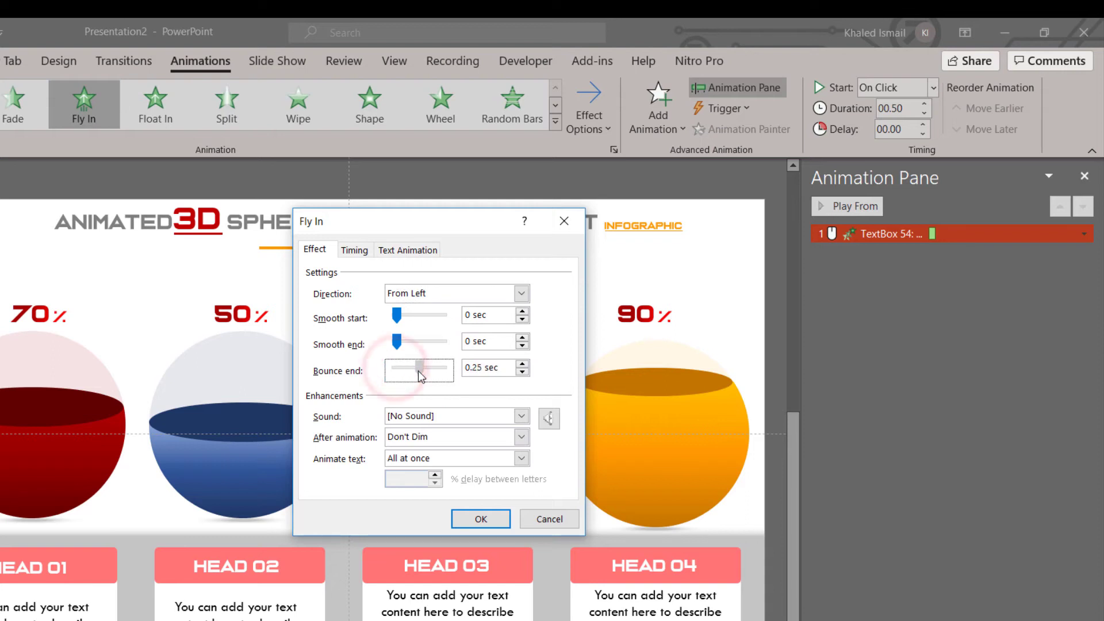
{"action": "left_click", "coordinate": [522, 363]}
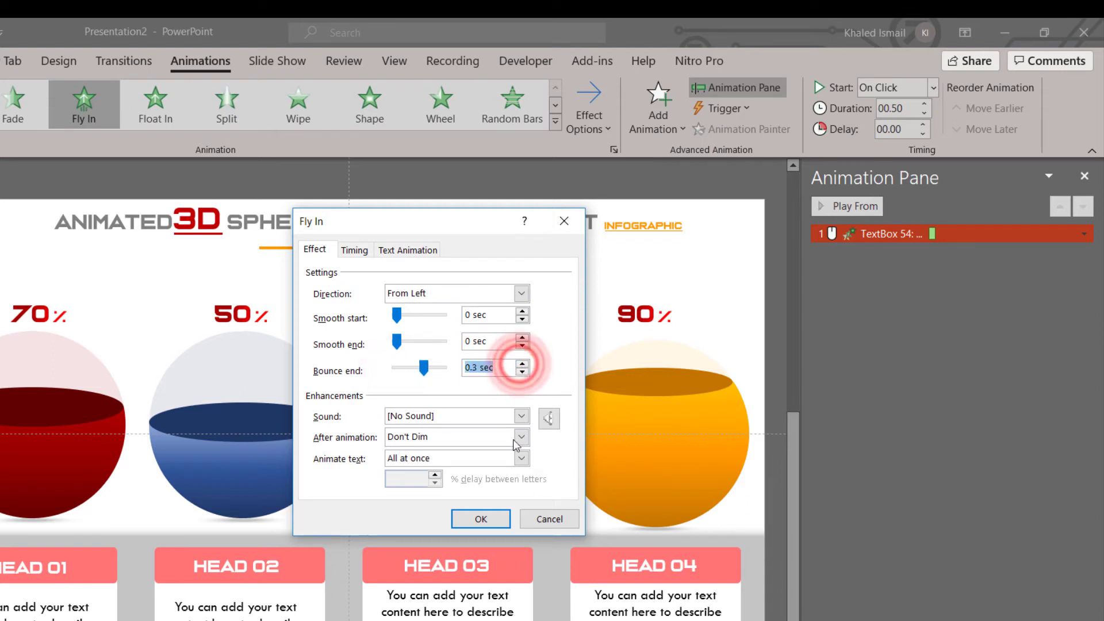
{"action": "left_click", "coordinate": [496, 519]}
{"action": "left_click_drag", "start_coordinate": [406, 252], "coordinate": [439, 250]}
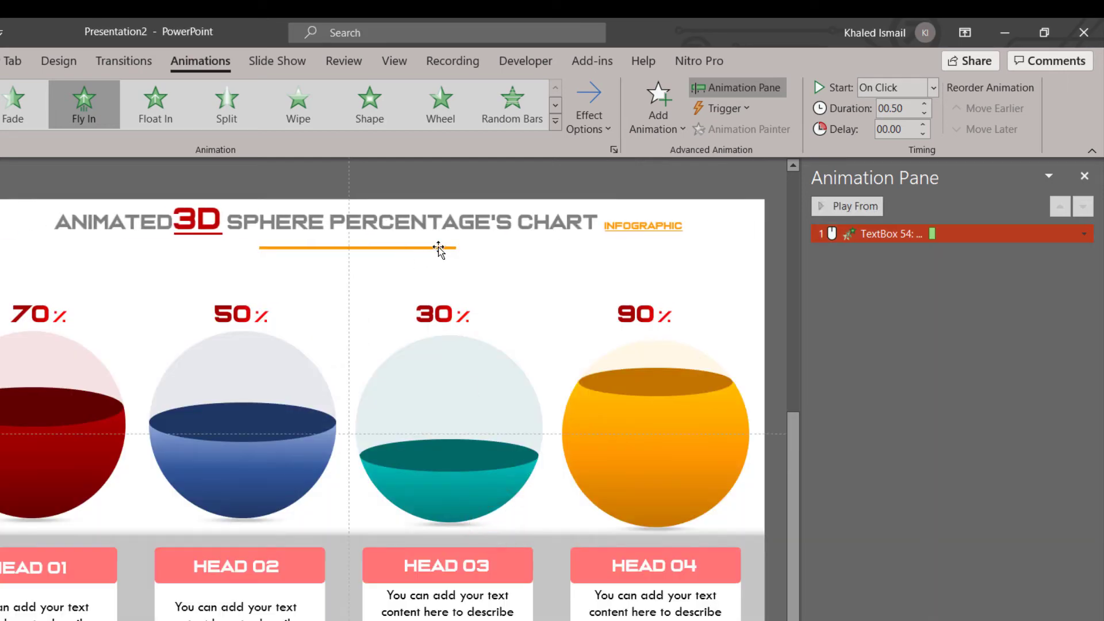
Copy the title's Fly In onto the orange underline with Animation Painter and set it From Right.
{"action": "left_click_drag", "start_coordinate": [504, 221], "coordinate": [523, 244]}
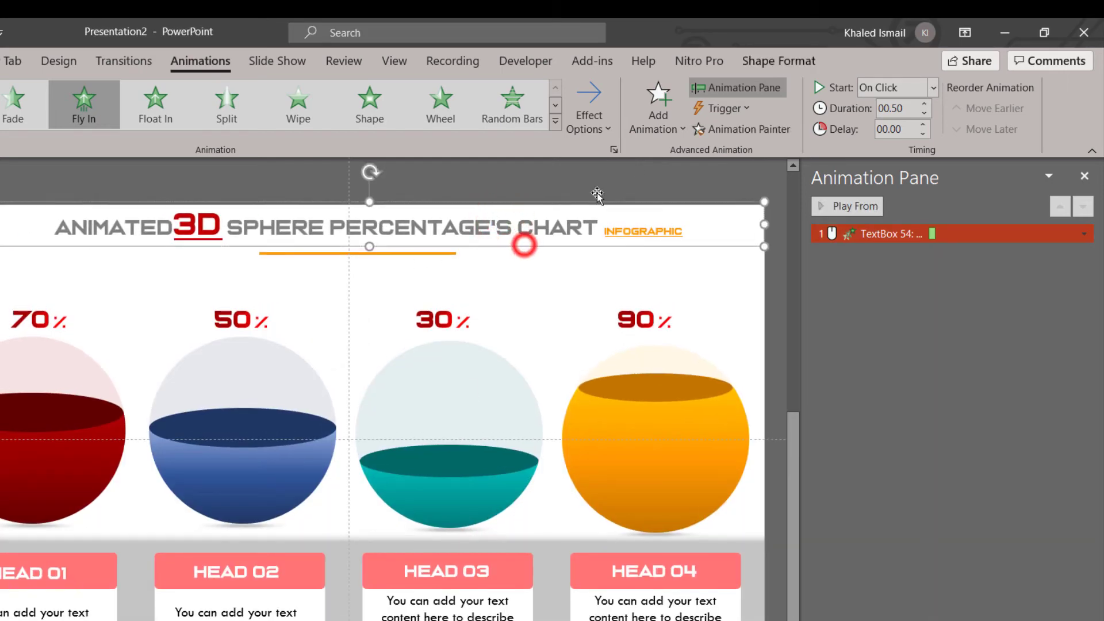
{"action": "left_click", "coordinate": [734, 129]}
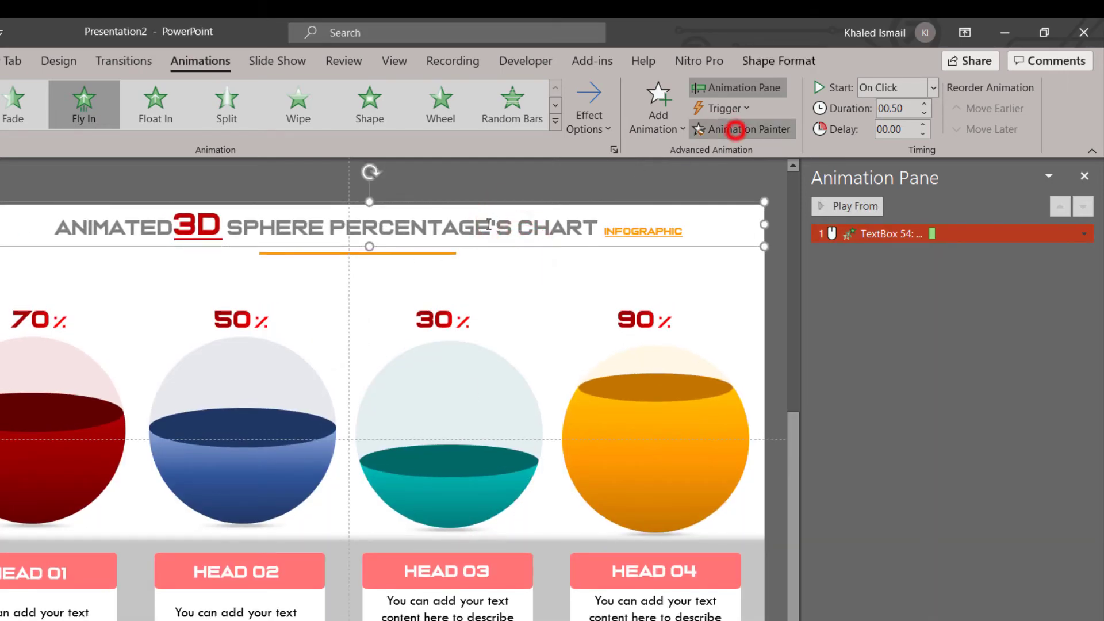
{"action": "left_click", "coordinate": [359, 253]}
{"action": "left_click", "coordinate": [595, 128]}
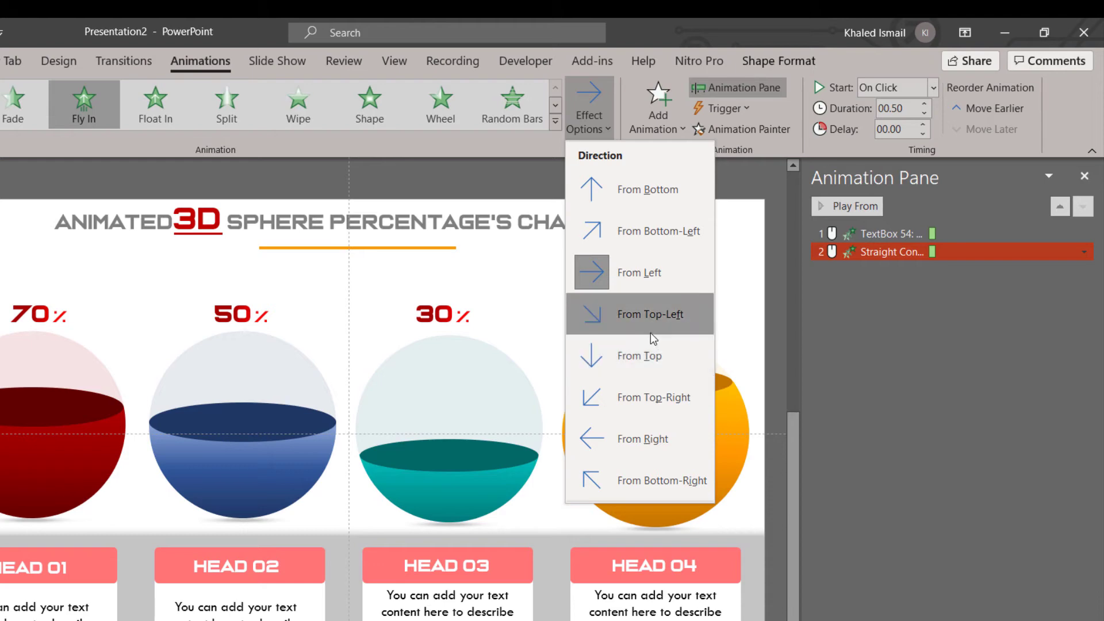
{"action": "left_click", "coordinate": [655, 432]}
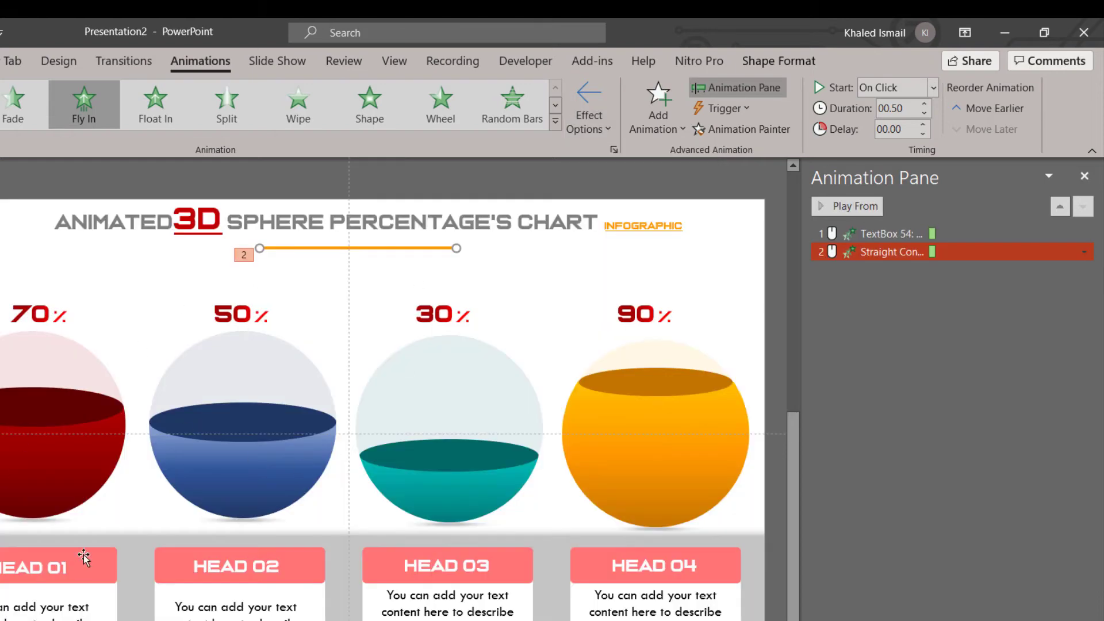
{"action": "left_click", "coordinate": [52, 469]}
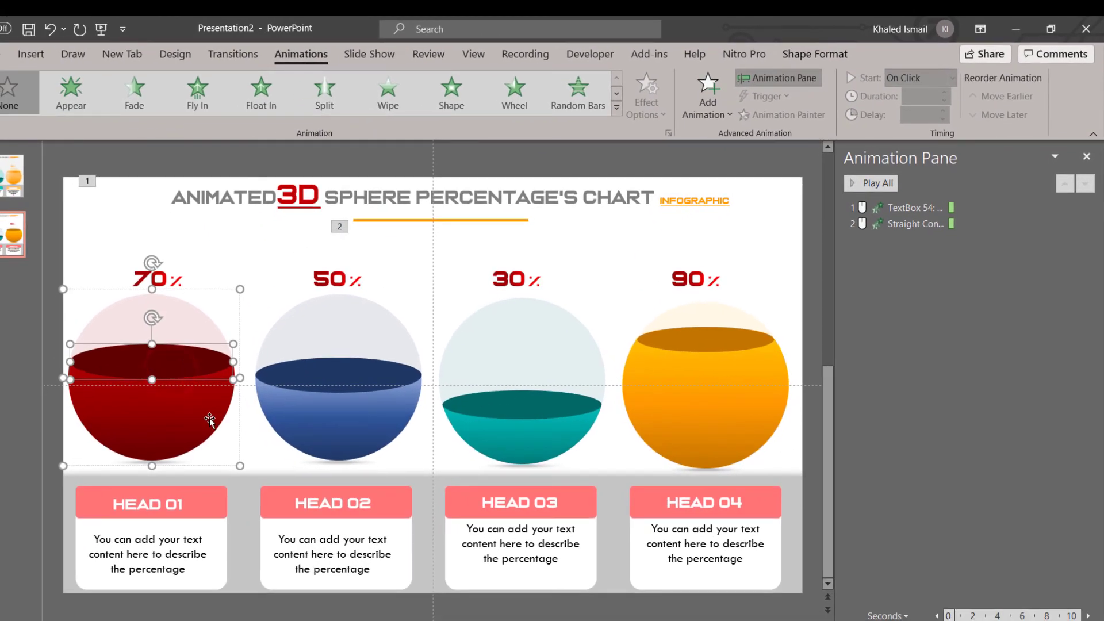
Raise the HEAD 01 and HEAD 02 description boxes level with the HEAD 03 and HEAD 04 descriptions.
{"action": "left_click", "coordinate": [171, 554]}
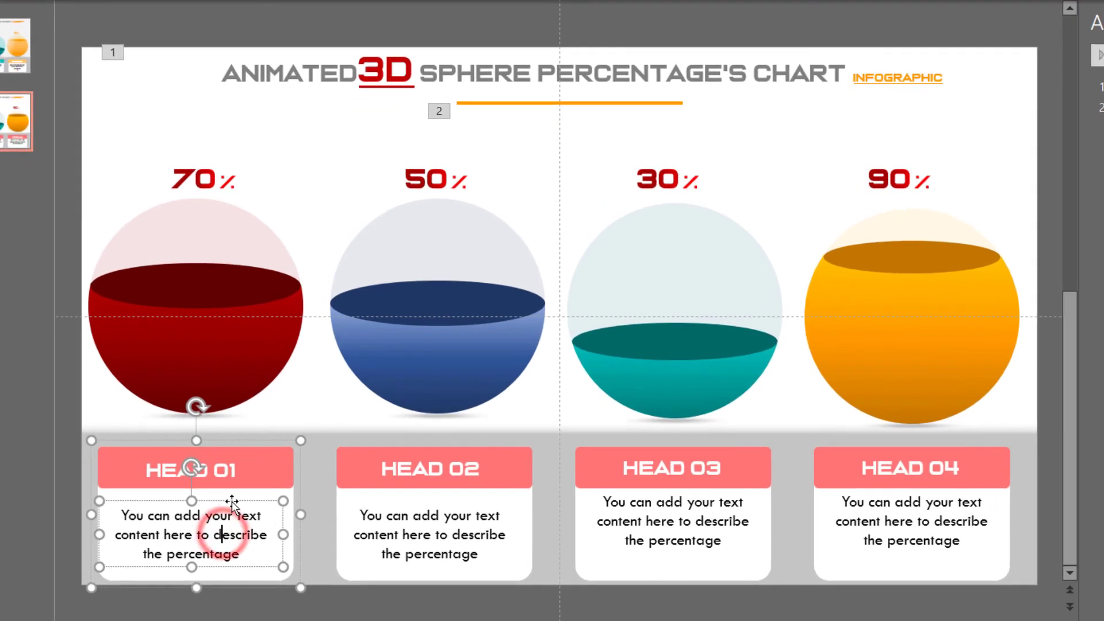
{"action": "left_click_drag", "start_coordinate": [231, 503], "coordinate": [230, 492]}
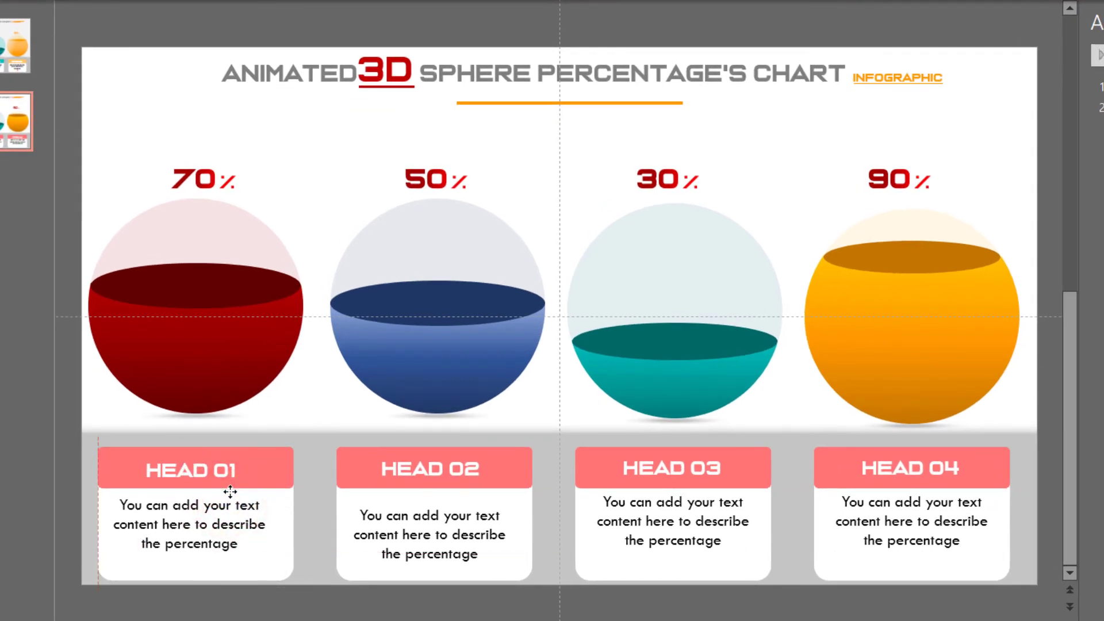
{"action": "left_click", "coordinate": [419, 524]}
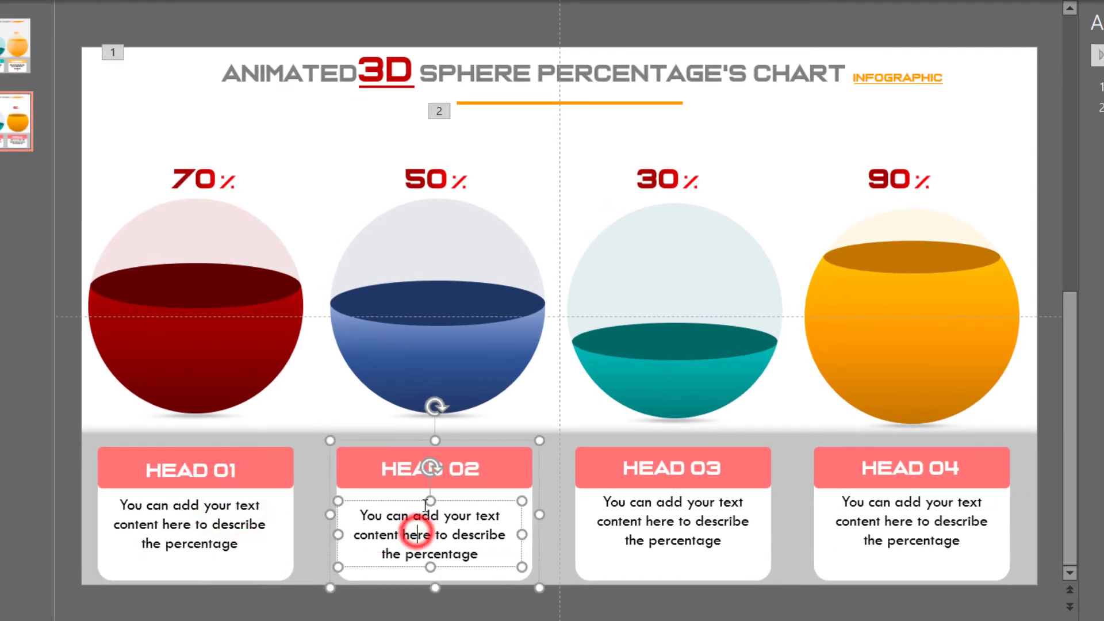
{"action": "left_click_drag", "start_coordinate": [449, 502], "coordinate": [450, 492]}
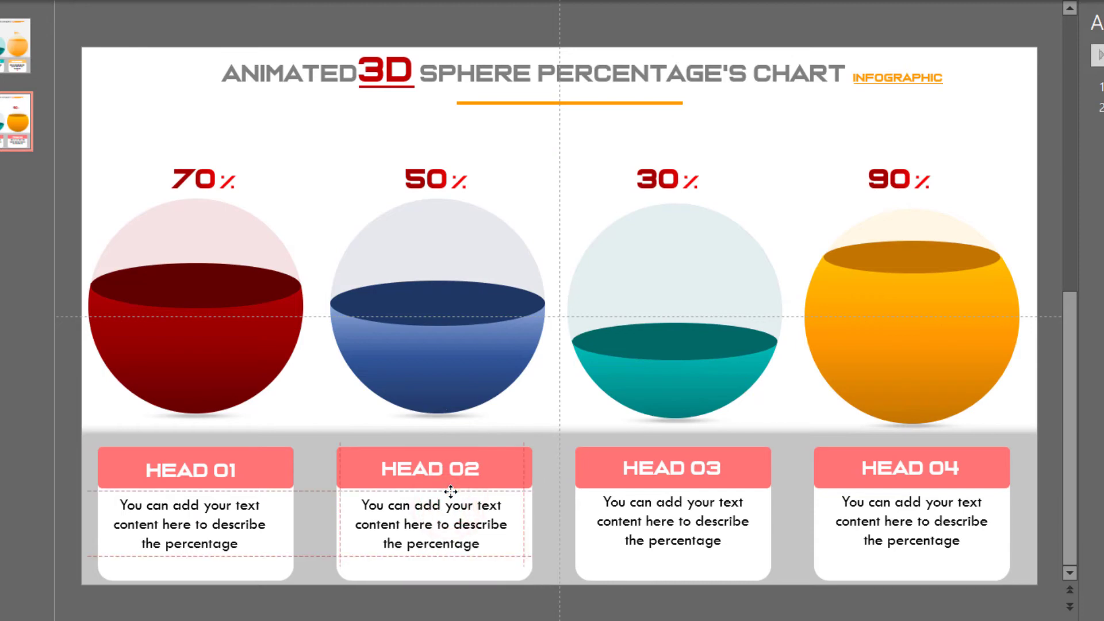
{"action": "left_click", "coordinate": [693, 539]}
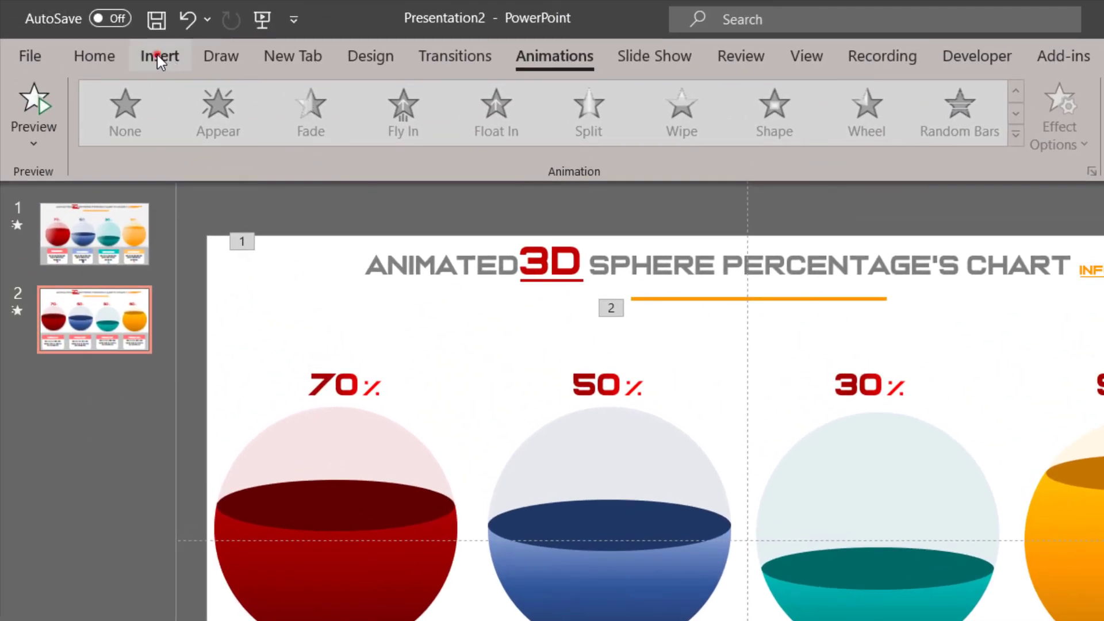
{"action": "left_click", "coordinate": [158, 54]}
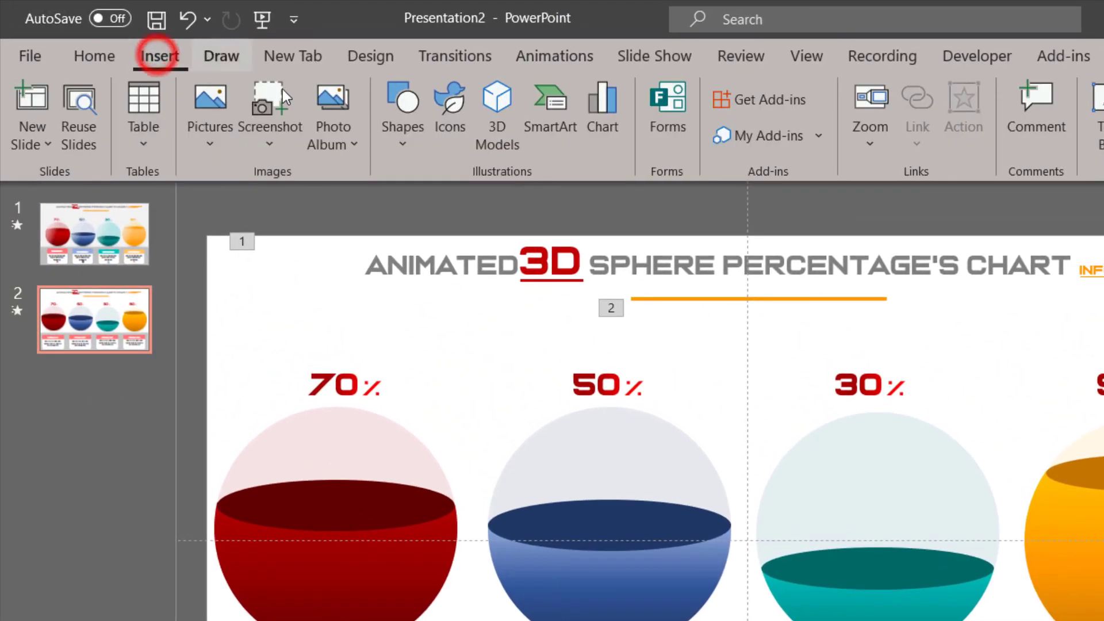
Insert four library icons: a stopwatch, a solid light bulb, solid gears and a head with gears.
{"action": "left_click", "coordinate": [422, 121]}
{"action": "type", "text": "time"}
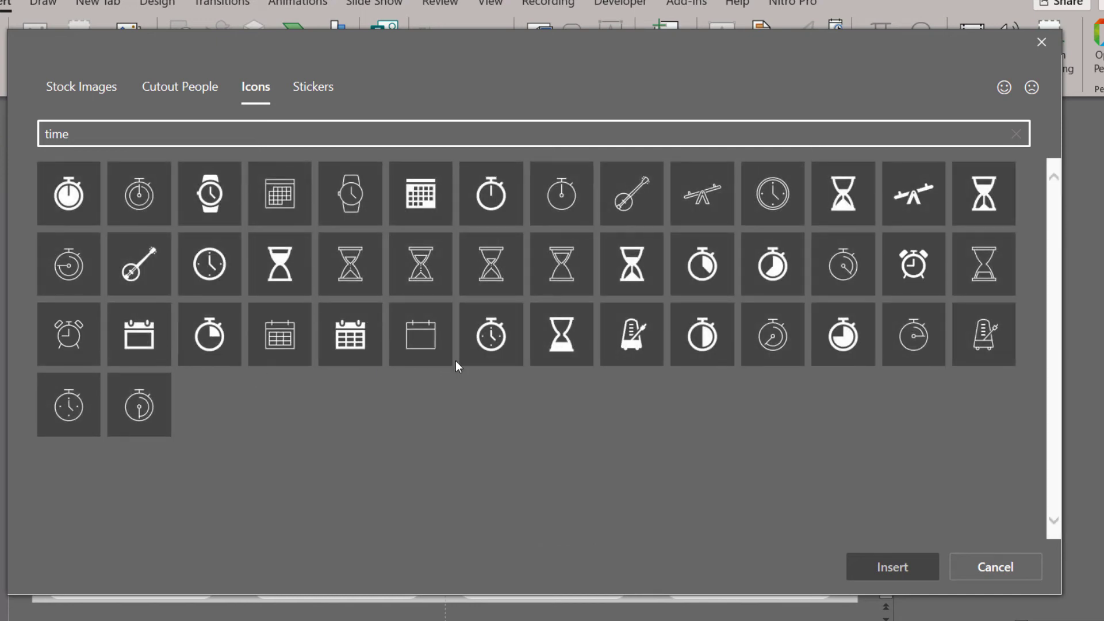
{"action": "left_click", "coordinate": [490, 338]}
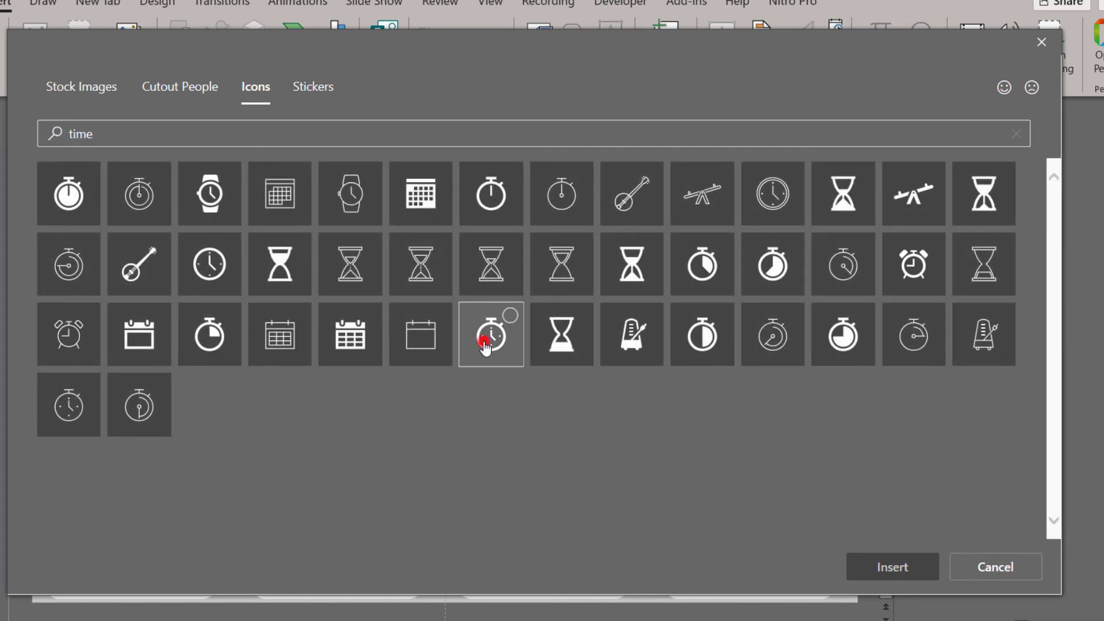
{"action": "left_click", "coordinate": [114, 140]}
{"action": "type", "text": "bulb"}
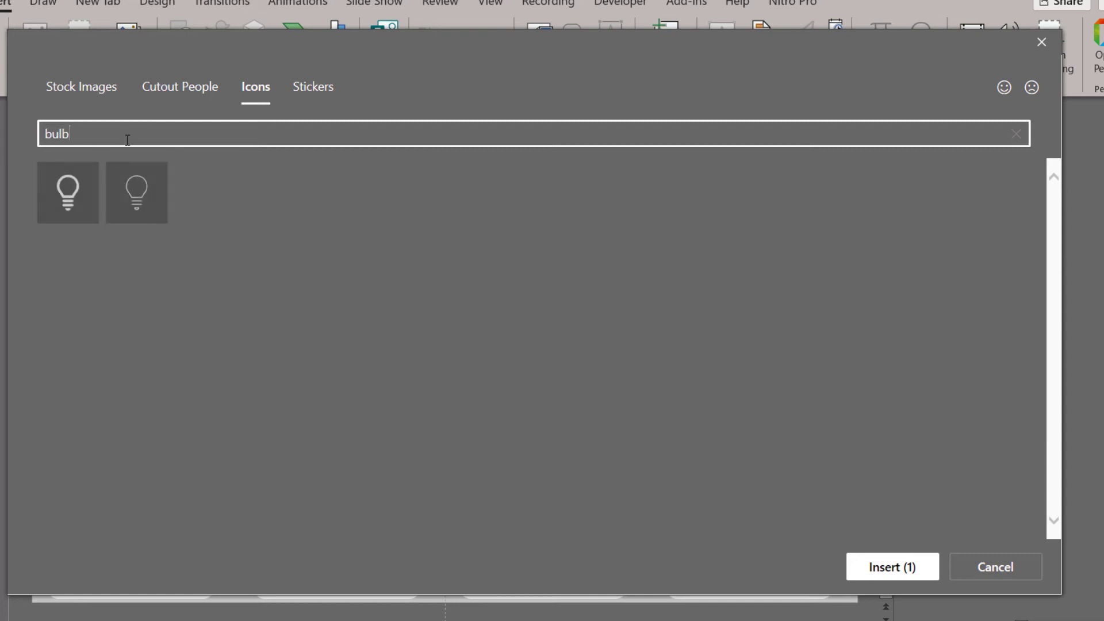
{"action": "left_click", "coordinate": [79, 199]}
{"action": "left_click", "coordinate": [104, 136]}
{"action": "type", "text": "Gears"}
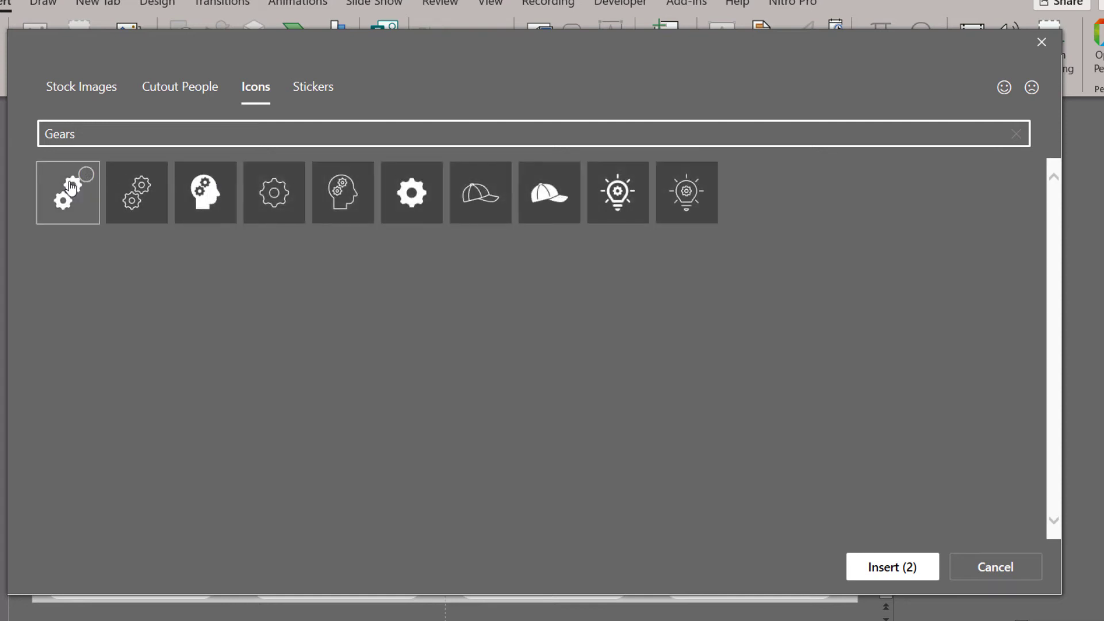
{"action": "left_click", "coordinate": [69, 182]}
{"action": "left_click", "coordinate": [107, 135]}
{"action": "type", "text": "human"}
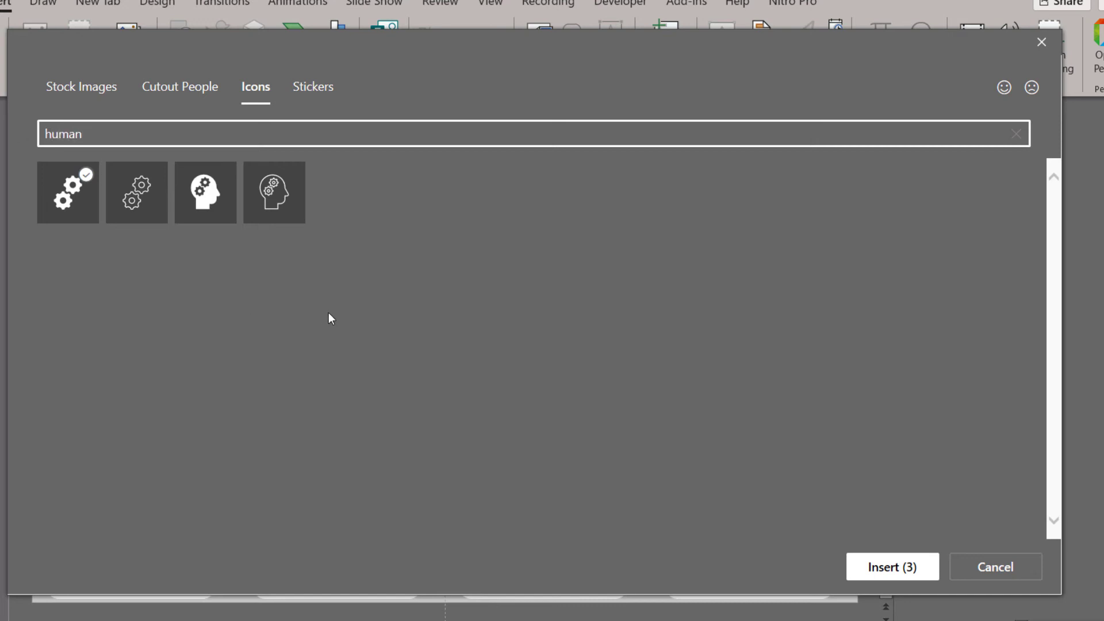
{"action": "mouse_move", "coordinate": [205, 192]}
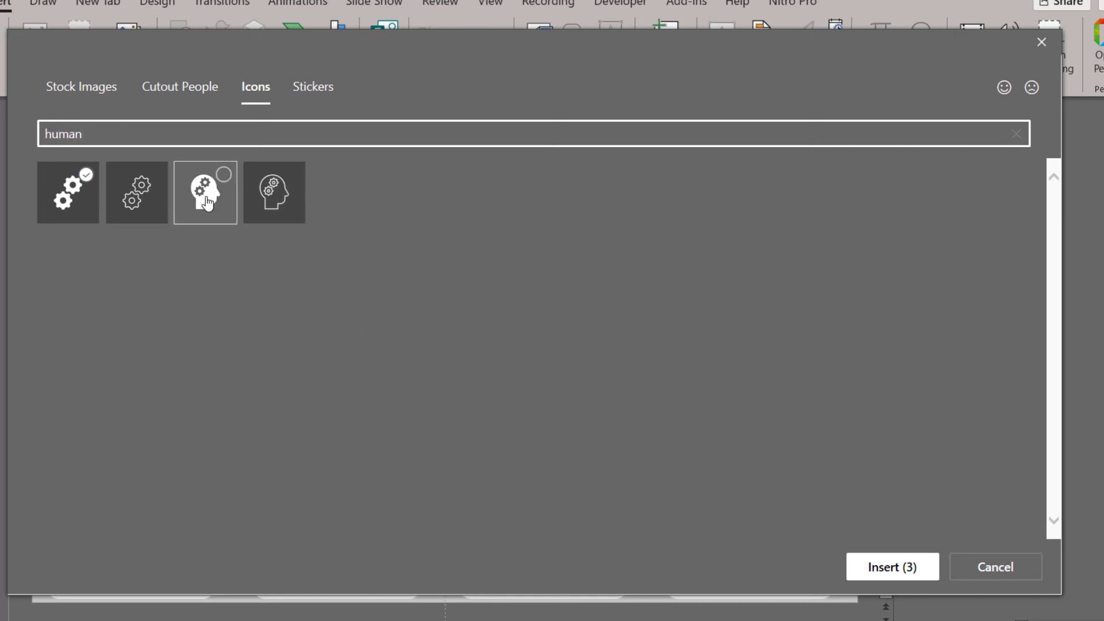
{"action": "left_click", "coordinate": [207, 202]}
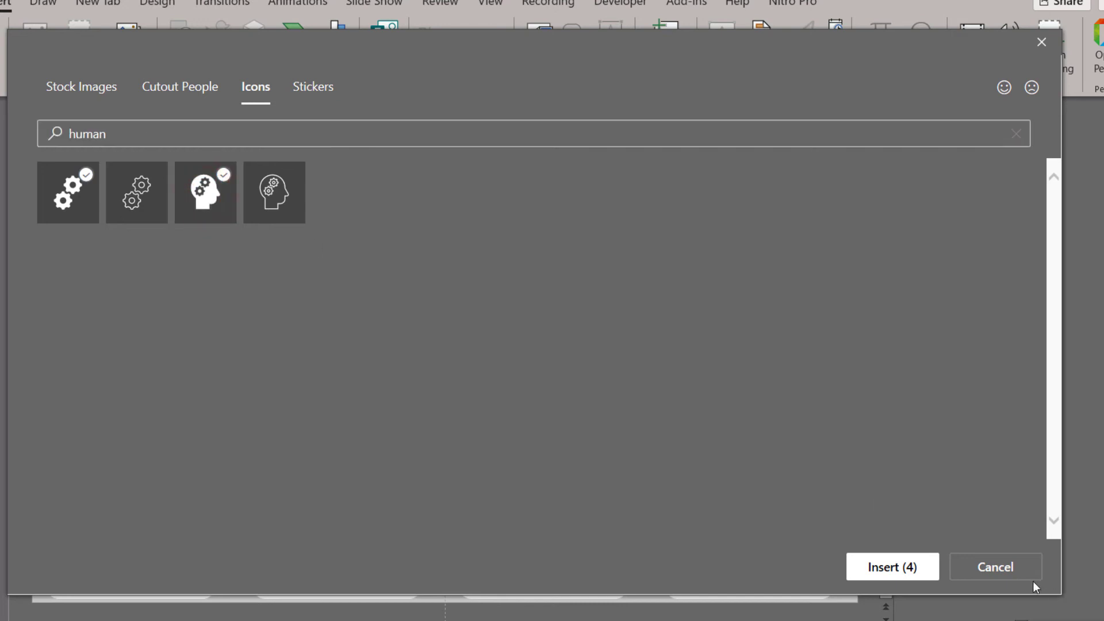
{"action": "left_click", "coordinate": [890, 567]}
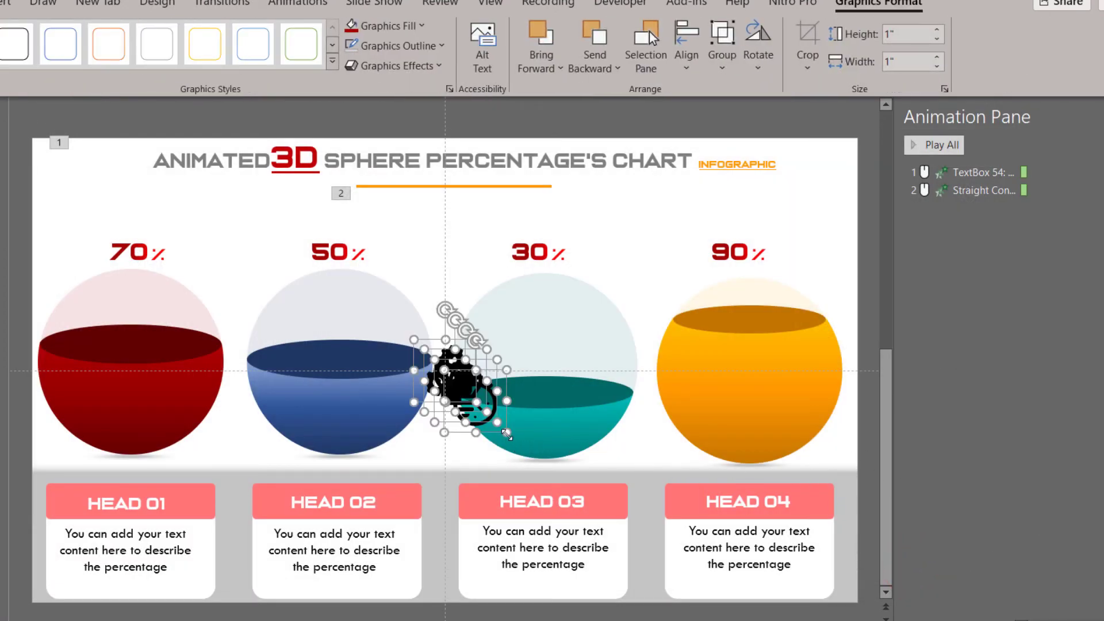
Shrink the stacked icons to 0.4 inches and pick one out of the cluster.
{"action": "left_click_drag", "start_coordinate": [506, 434], "coordinate": [493, 420]}
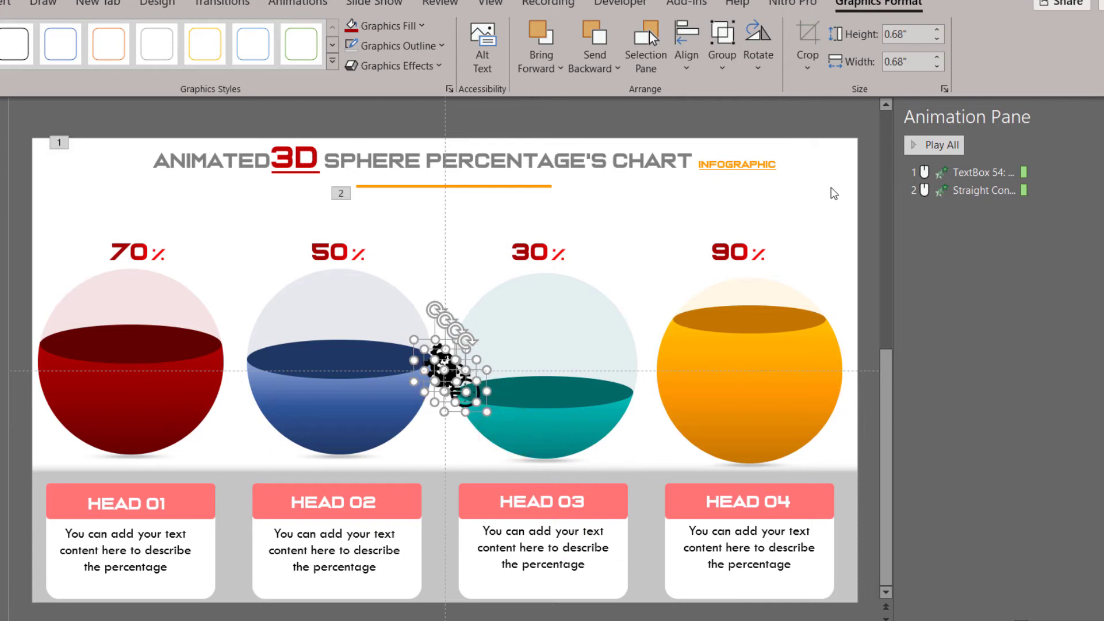
{"action": "left_click", "coordinate": [936, 38]}
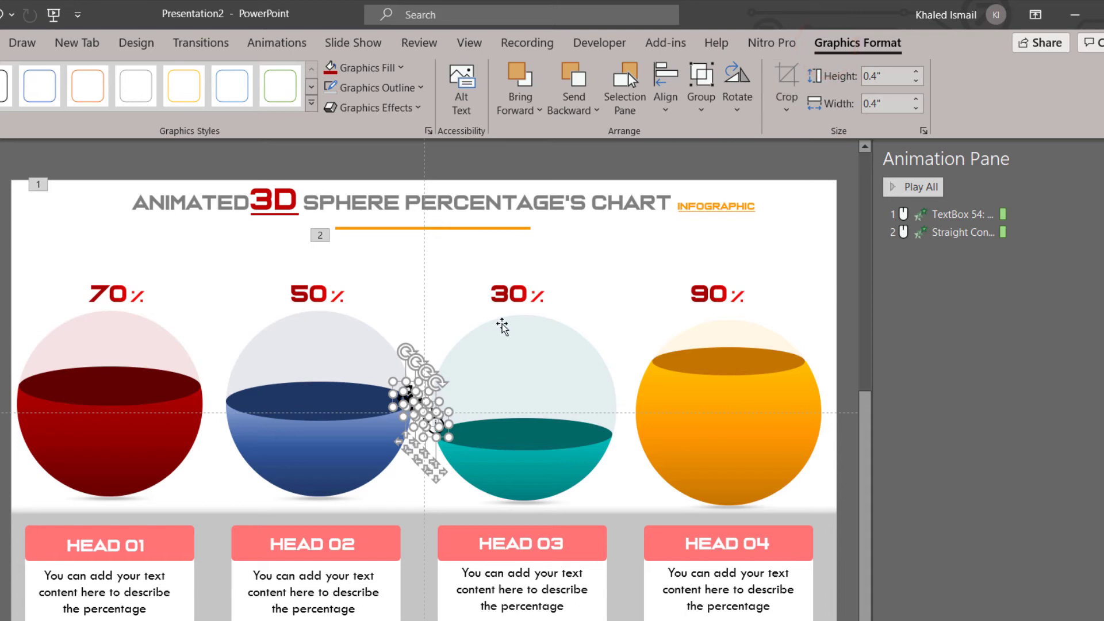
{"action": "left_click", "coordinate": [814, 541]}
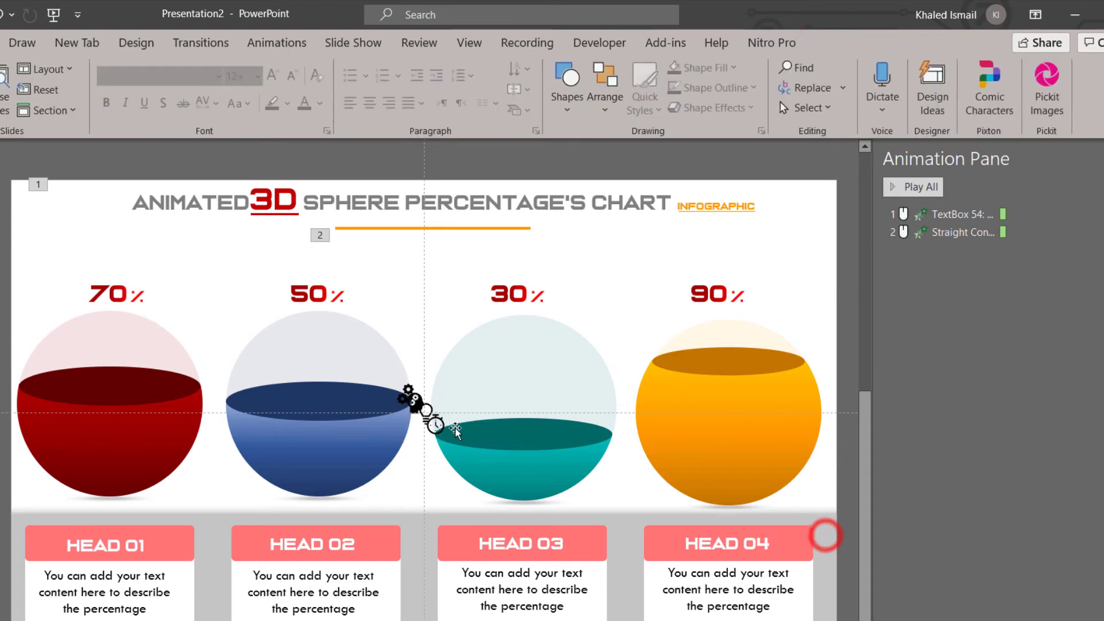
{"action": "left_click", "coordinate": [434, 425]}
Place the timer, lightbulb, head and gears icons at the bottom of HEAD 01 to HEAD 04.
{"action": "mouse_move", "coordinate": [514, 289]}
{"action": "left_mouse_down"}
{"action": "mouse_move", "coordinate": [122, 535]}
{"action": "mouse_move", "coordinate": [131, 524]}
{"action": "left_mouse_up"}
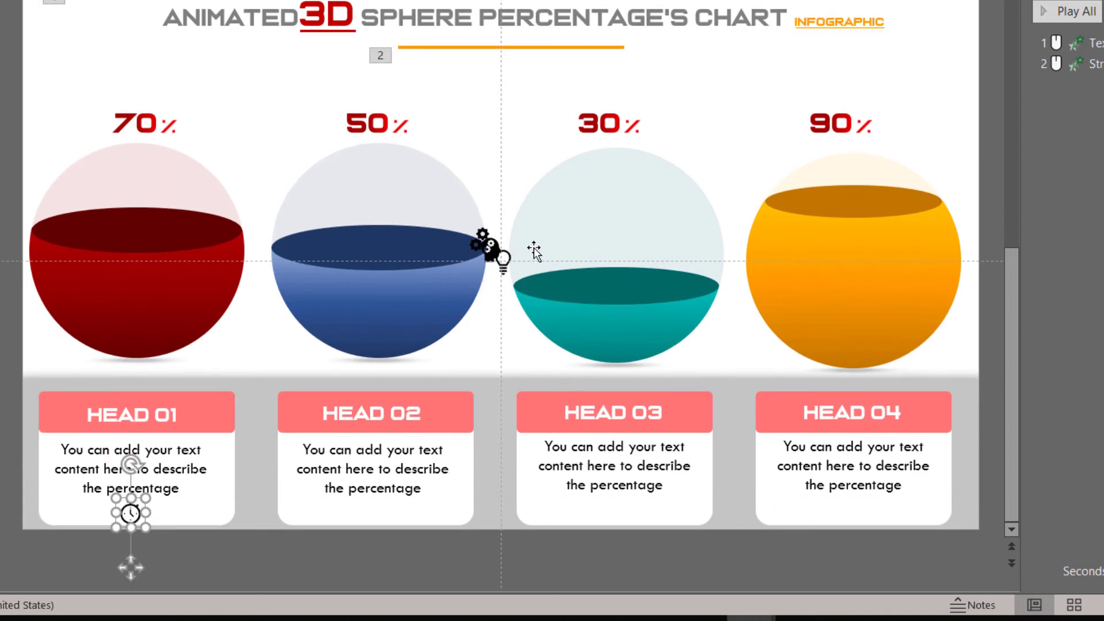
{"action": "left_click_drag", "start_coordinate": [502, 266], "coordinate": [373, 522]}
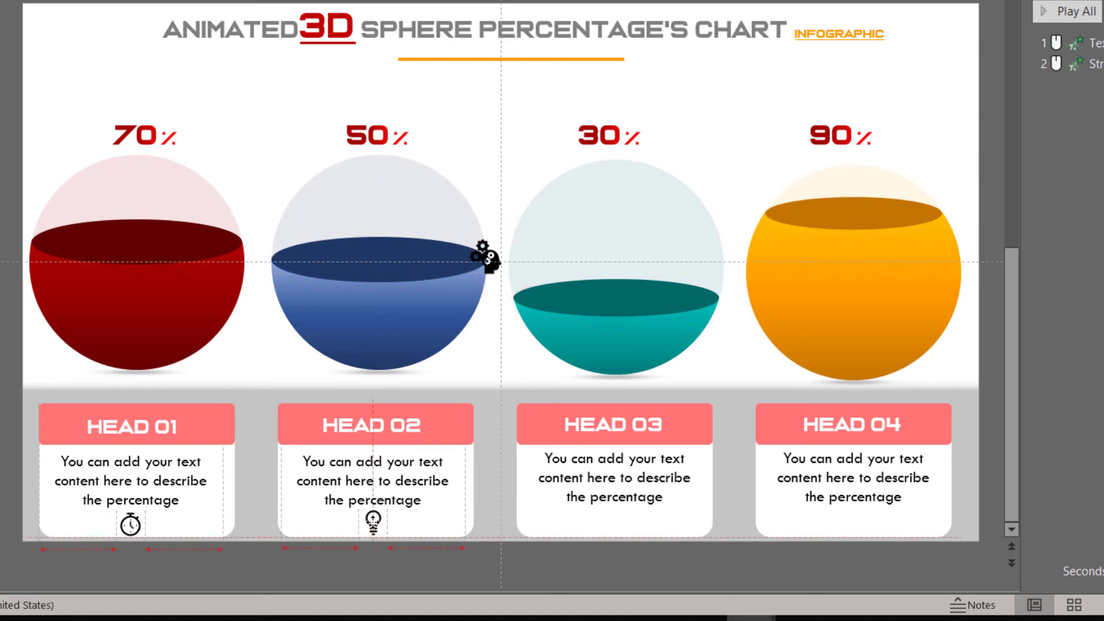
{"action": "mouse_move", "coordinate": [487, 256]}
{"action": "left_mouse_down"}
{"action": "mouse_move", "coordinate": [629, 482]}
{"action": "mouse_move", "coordinate": [611, 522]}
{"action": "left_mouse_up"}
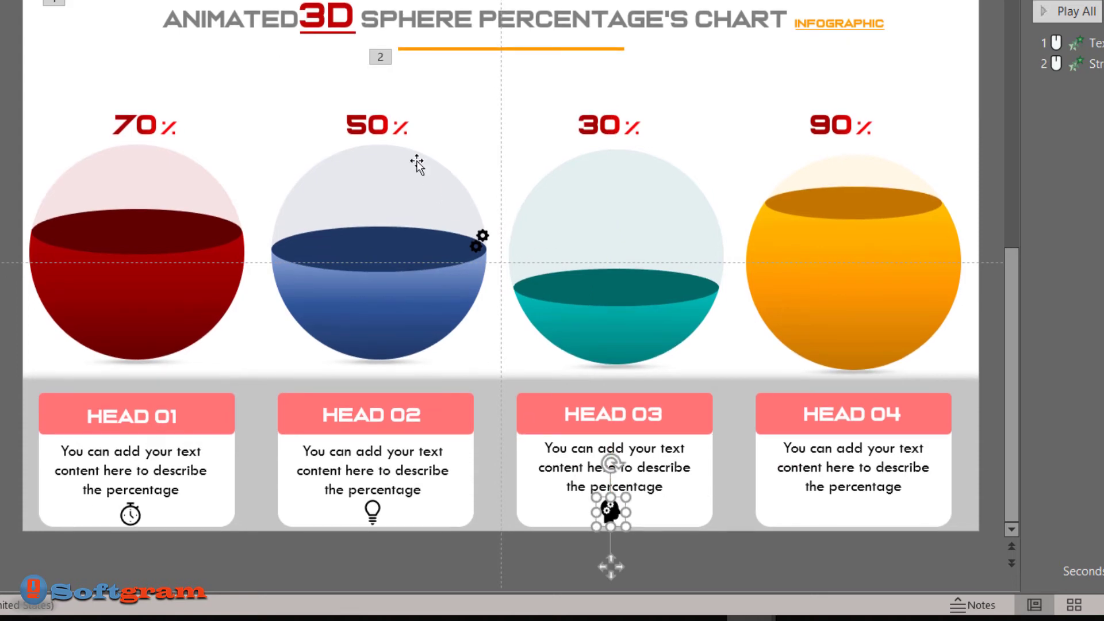
{"action": "mouse_move", "coordinate": [477, 251]}
{"action": "left_mouse_down"}
{"action": "mouse_move", "coordinate": [715, 506]}
{"action": "mouse_move", "coordinate": [669, 544]}
{"action": "left_mouse_up"}
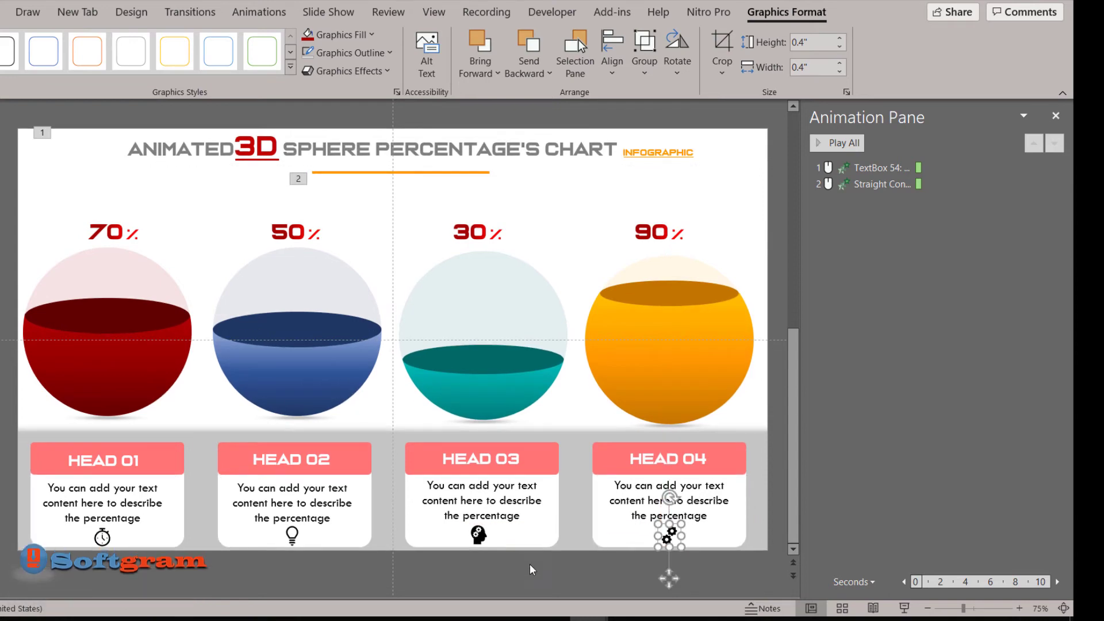
Select all four card icons and bring up their Effects settings in Format Graphic.
{"action": "left_click", "coordinate": [476, 534], "text": "shift"}
{"action": "left_click", "coordinate": [292, 534], "text": "shift"}
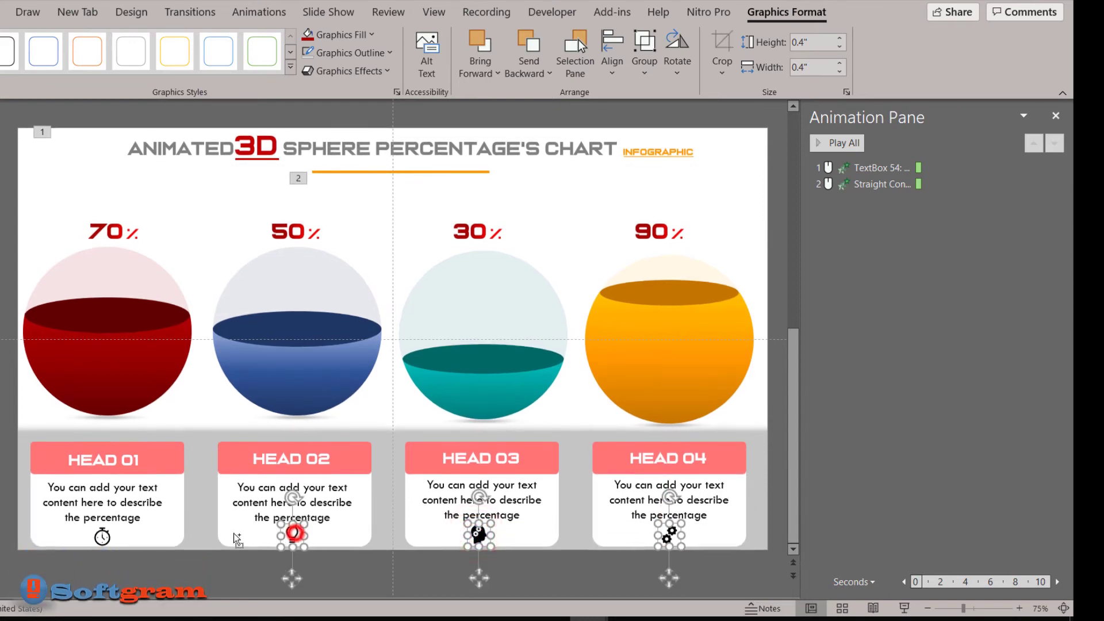
{"action": "left_click", "coordinate": [104, 534], "text": "shift"}
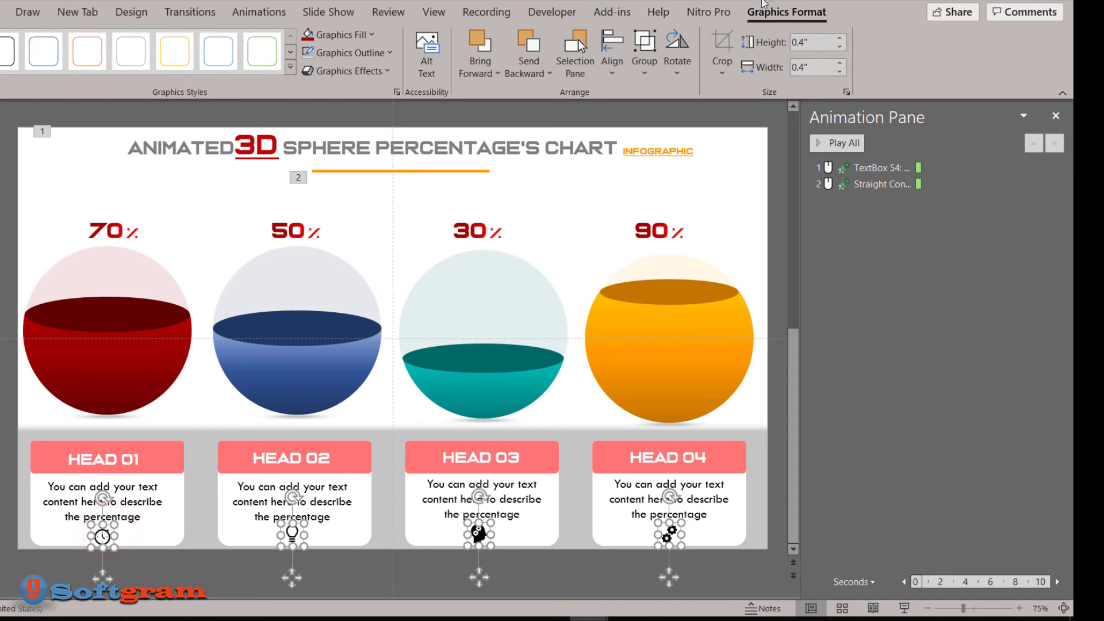
{"action": "left_click", "coordinate": [1056, 116]}
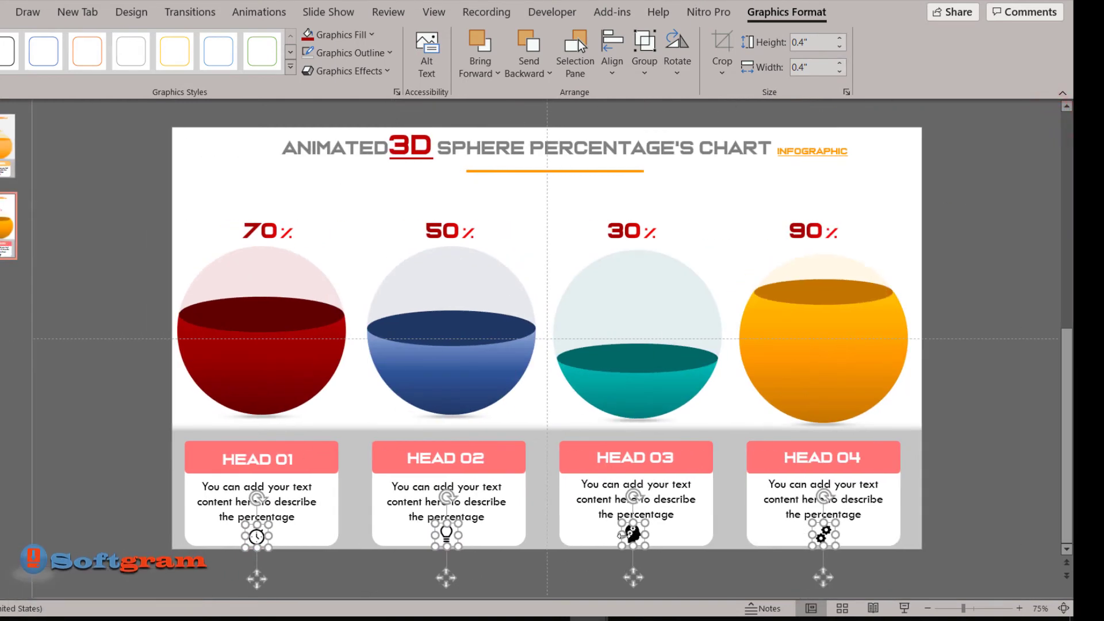
{"action": "right_click", "coordinate": [632, 534]}
{"action": "left_click", "coordinate": [682, 498]}
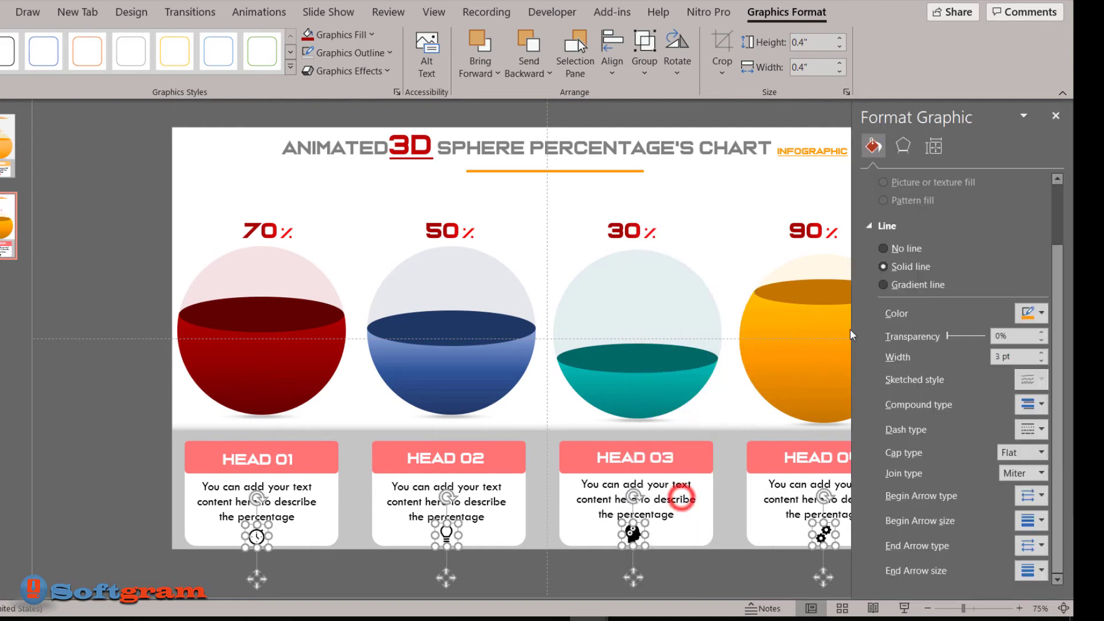
{"action": "left_click", "coordinate": [903, 147]}
Give the four card icons a soft shadow preset.
{"action": "left_click", "coordinate": [1029, 200]}
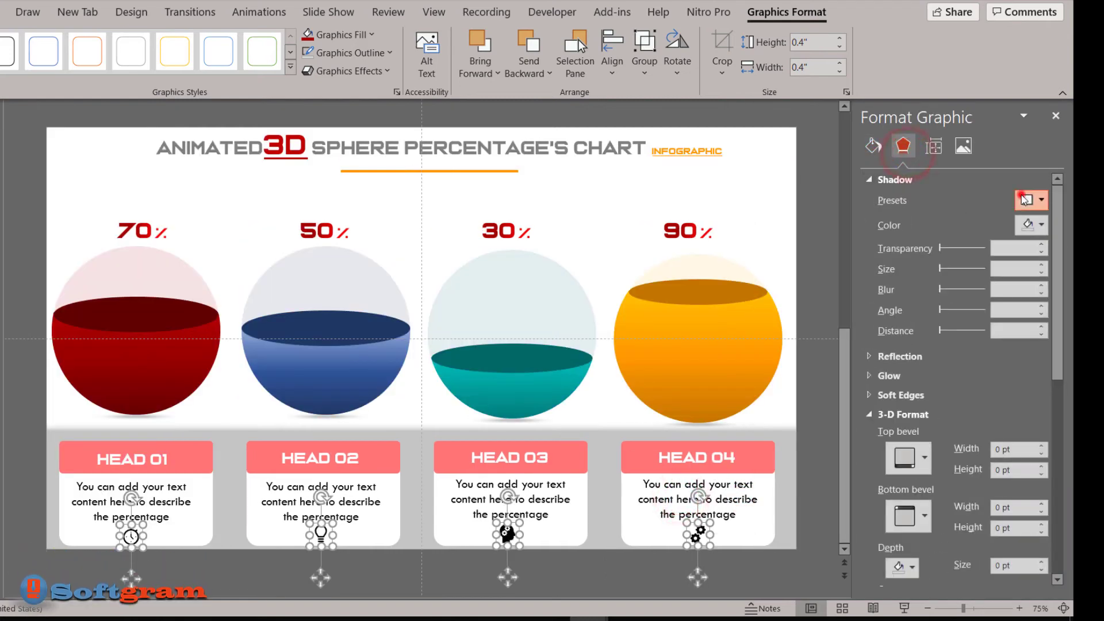
{"action": "left_click", "coordinate": [1037, 375]}
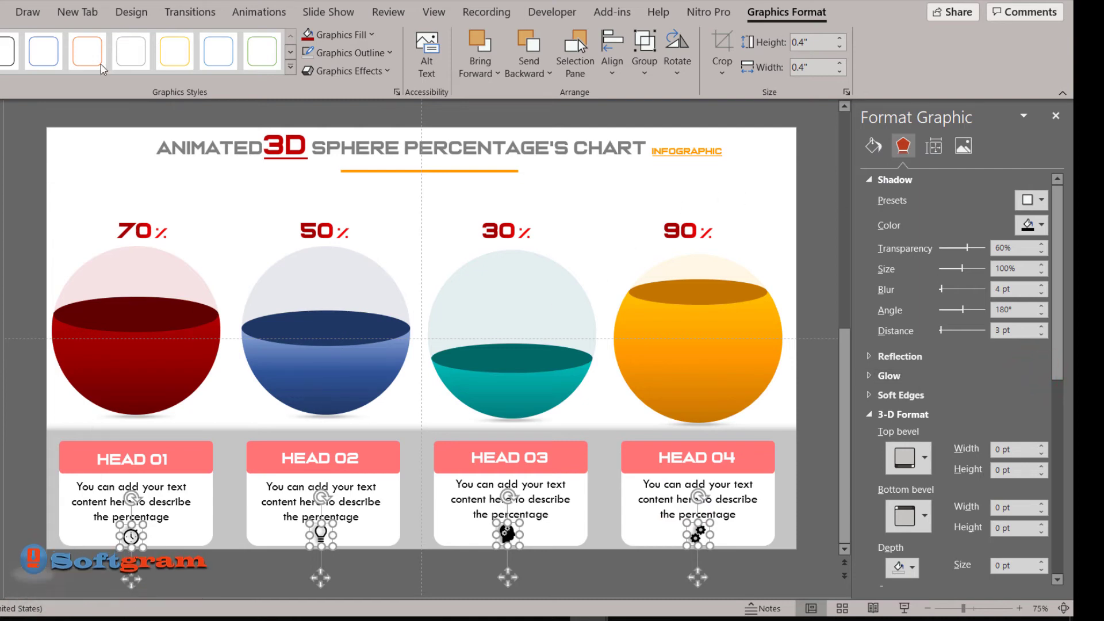
{"action": "key", "text": "Escape"}
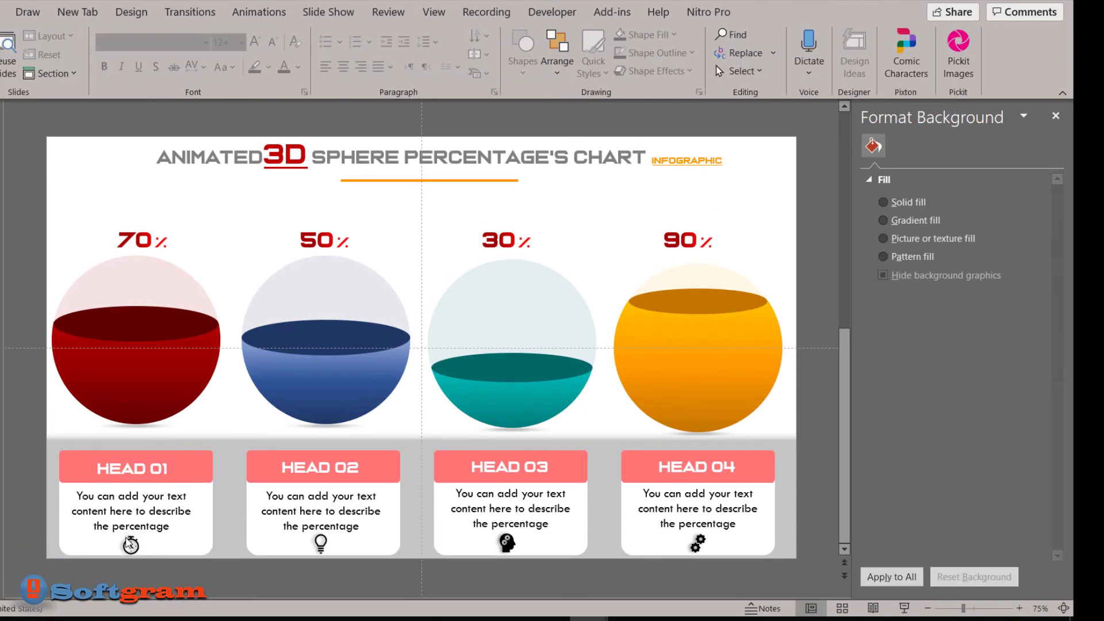
Fill the lightbulb icon blue, the head icon teal and the gears icon orange.
{"action": "left_click", "coordinate": [131, 536]}
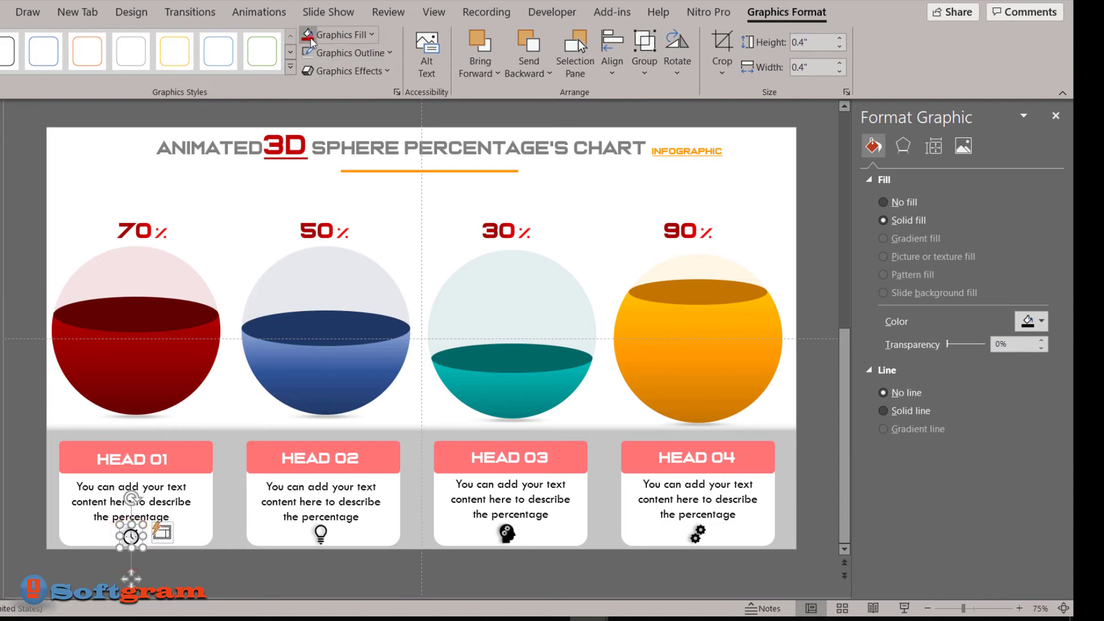
{"action": "left_click", "coordinate": [320, 533]}
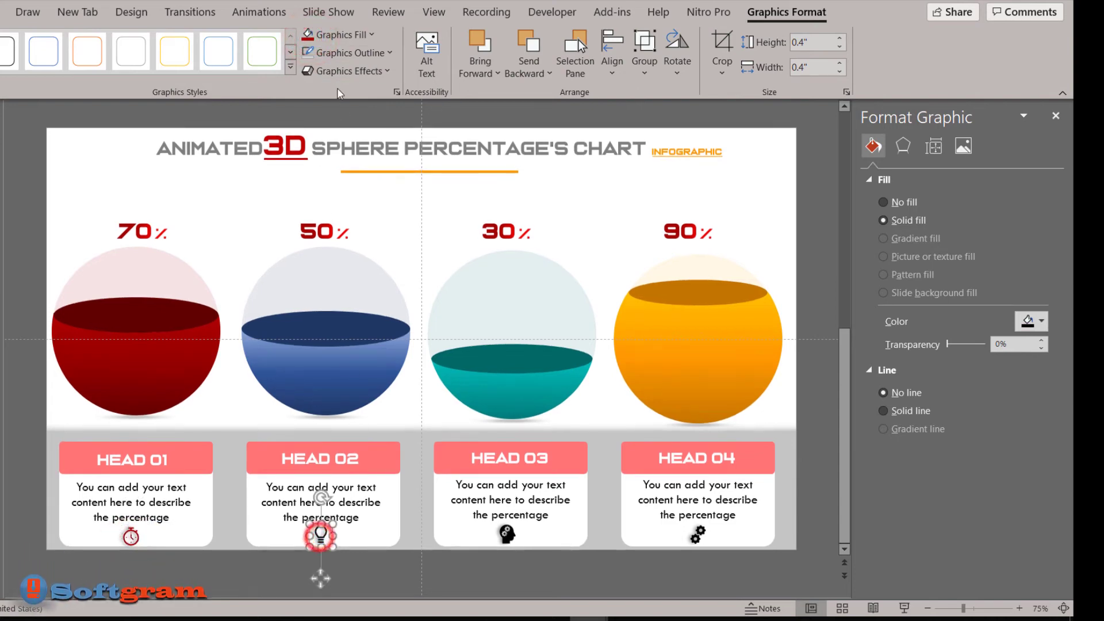
{"action": "left_click", "coordinate": [334, 35]}
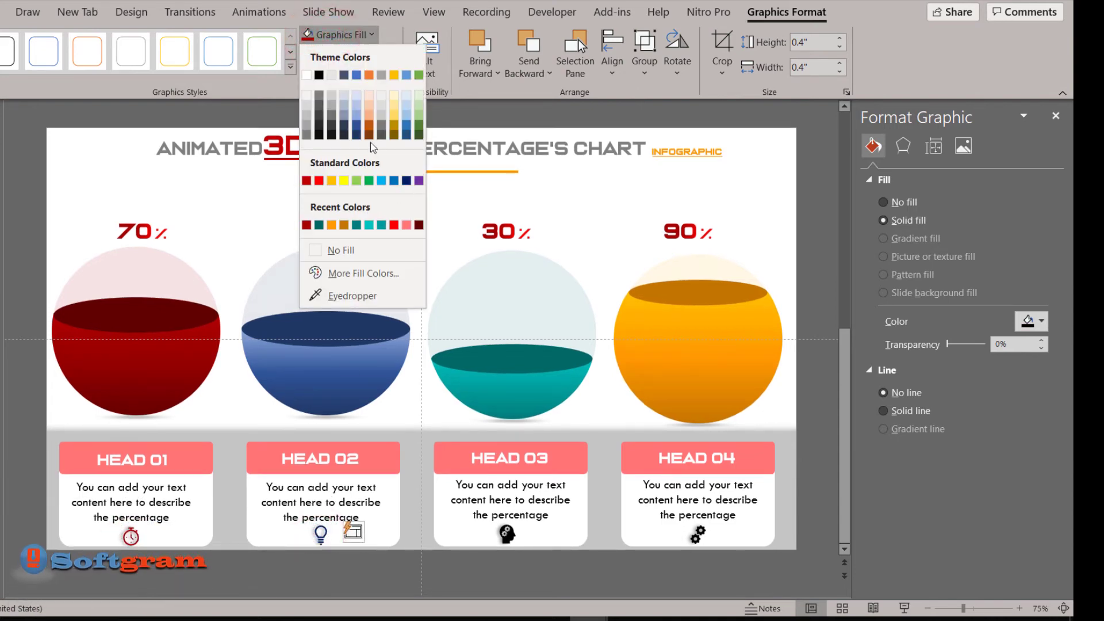
{"action": "left_click", "coordinate": [357, 134]}
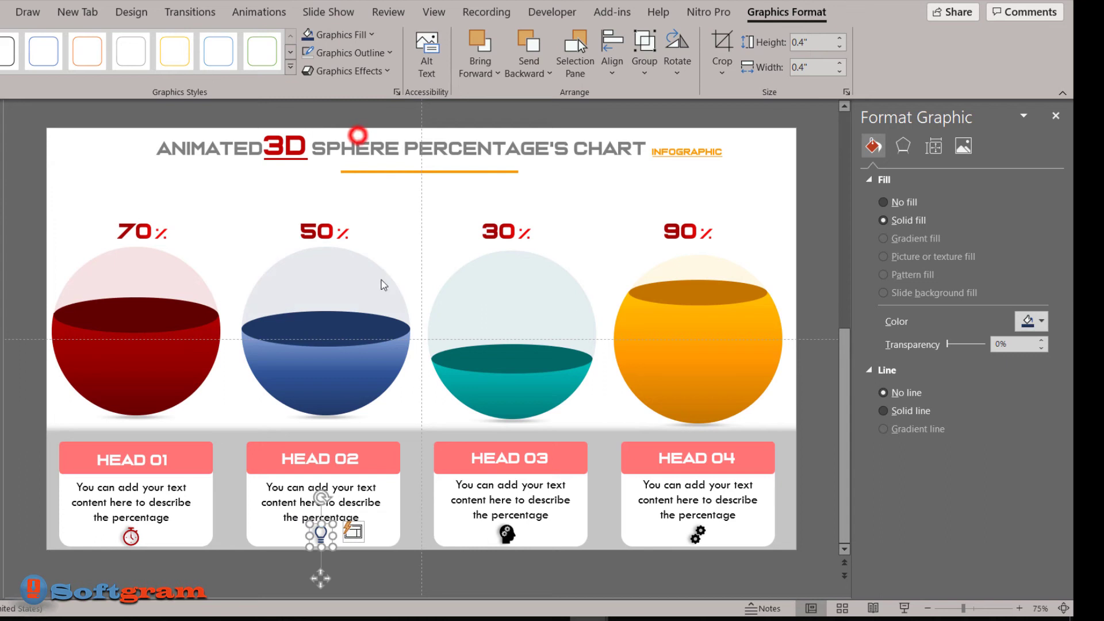
{"action": "left_click", "coordinate": [507, 535]}
{"action": "left_click", "coordinate": [334, 35]}
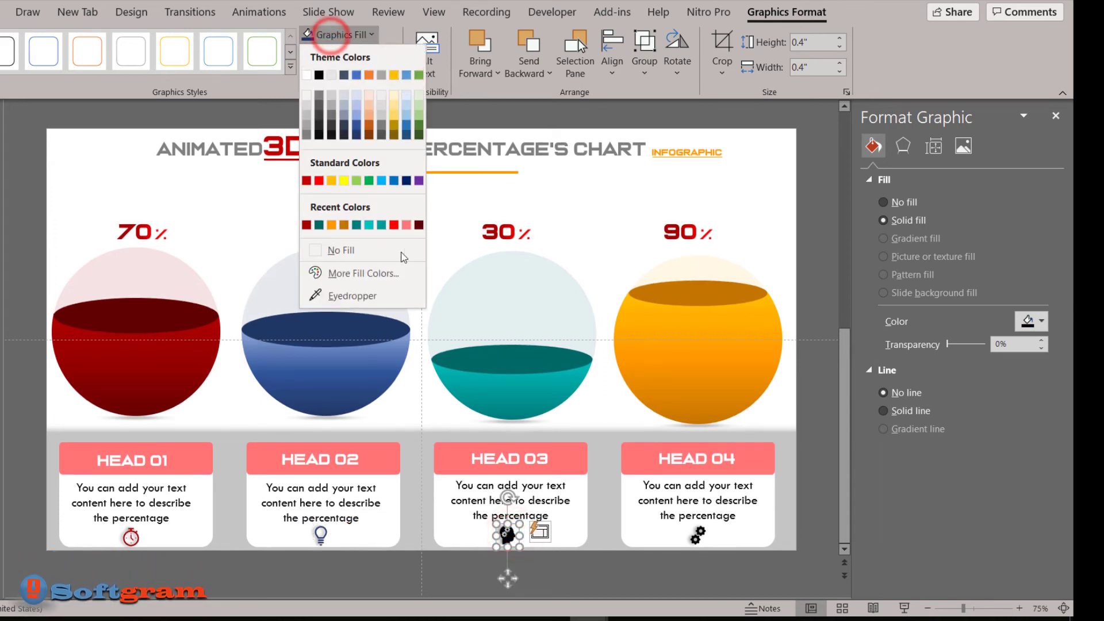
{"action": "left_click", "coordinate": [356, 225]}
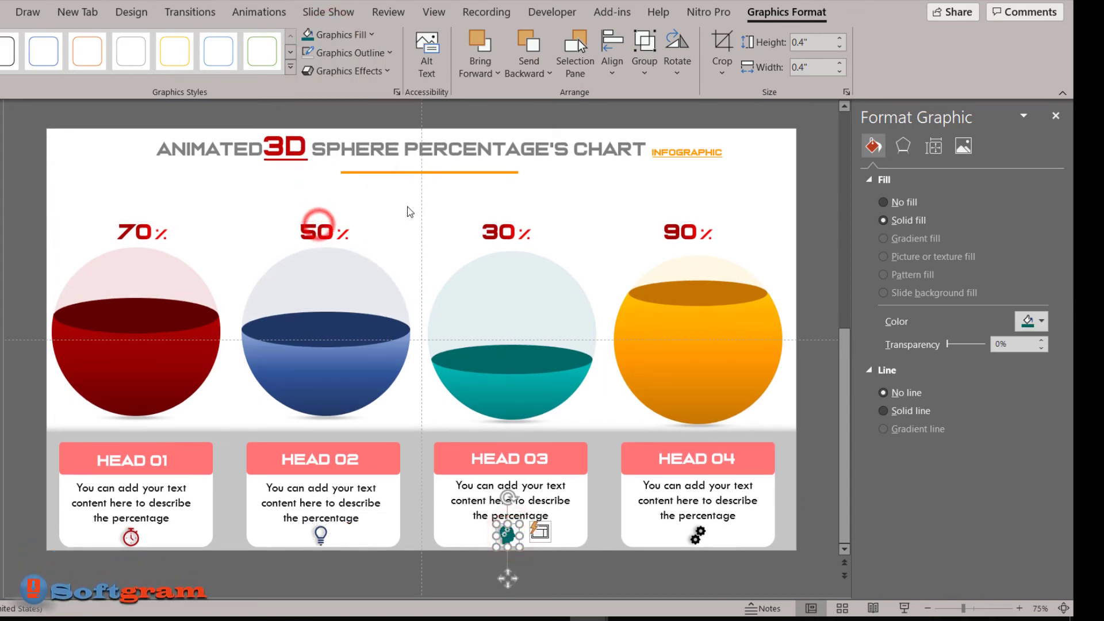
{"action": "left_click", "coordinate": [695, 538]}
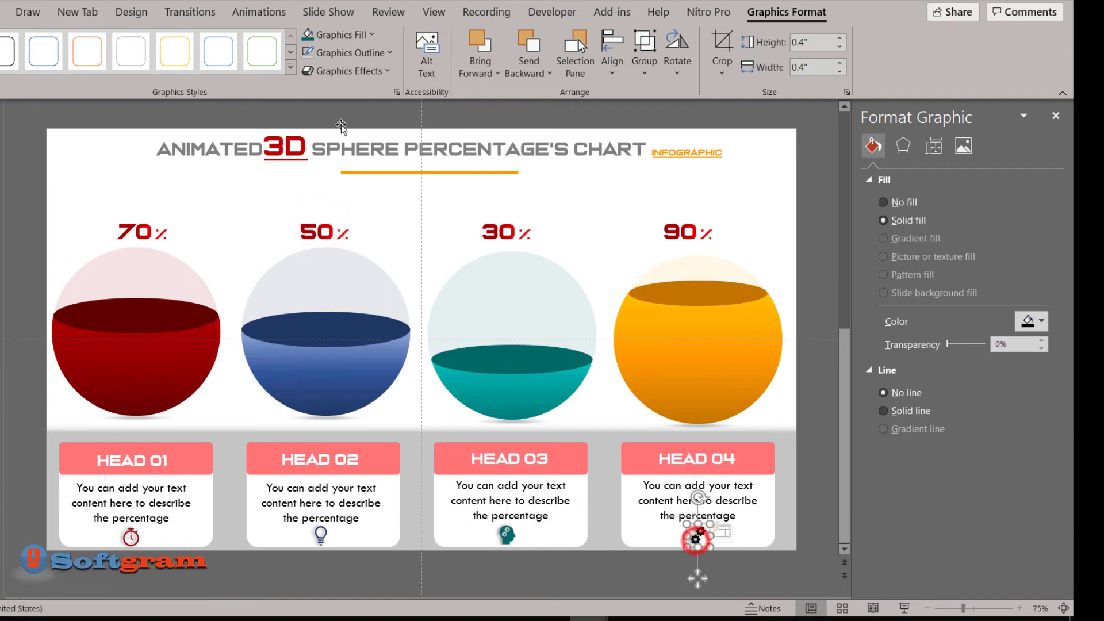
{"action": "left_click", "coordinate": [322, 35]}
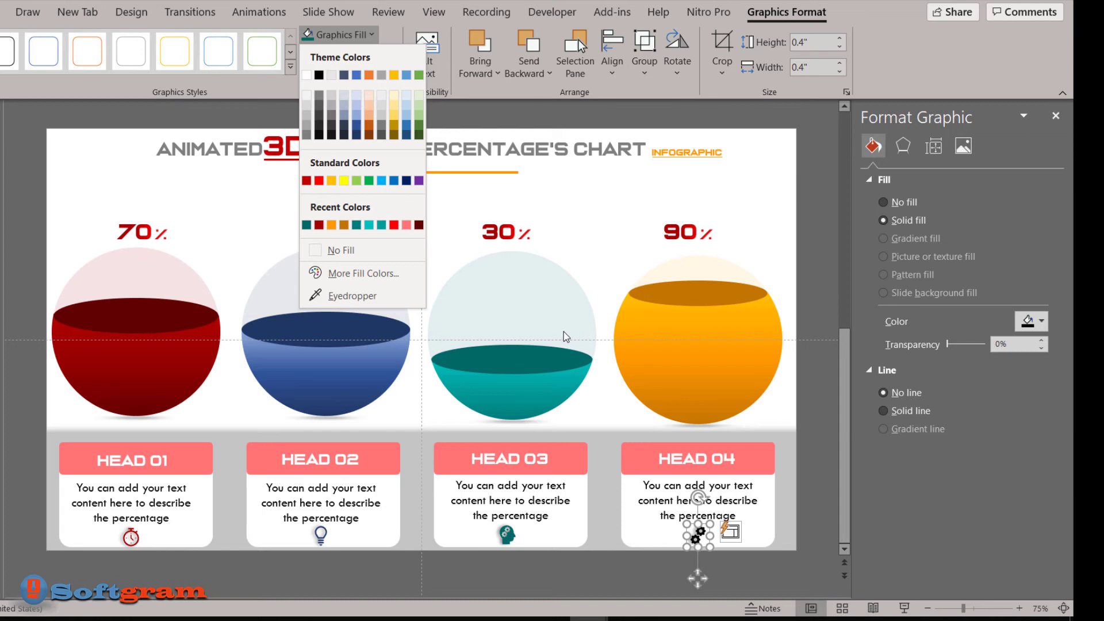
{"action": "left_click", "coordinate": [333, 226]}
{"action": "left_click", "coordinate": [333, 225]}
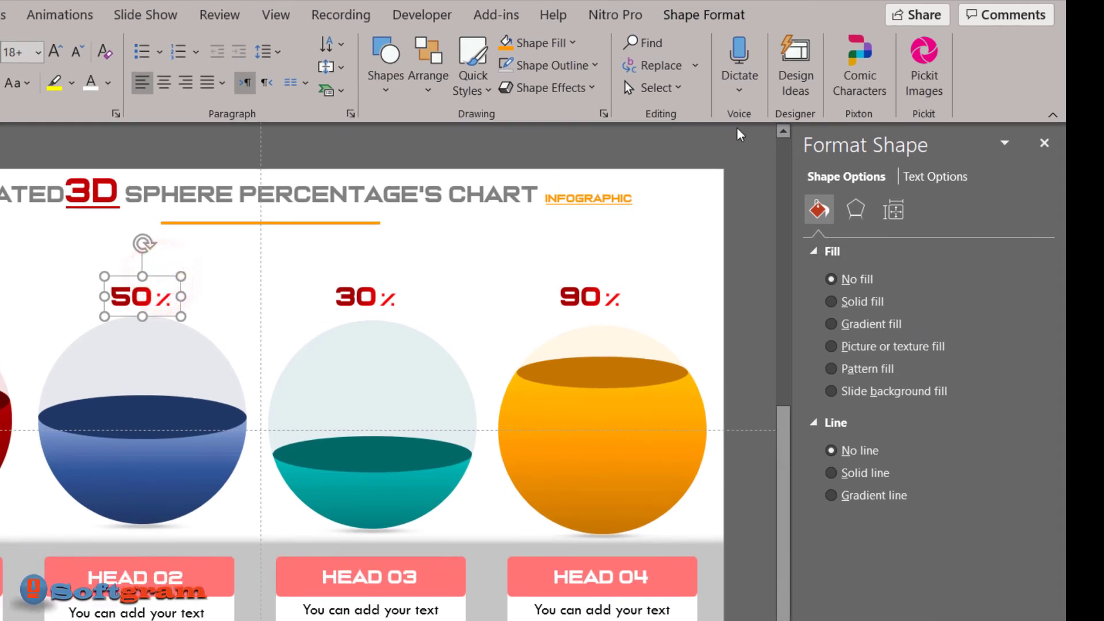
Recolour the 50% label's text gradient stops in navy and paler blue.
{"action": "left_click", "coordinate": [929, 178]}
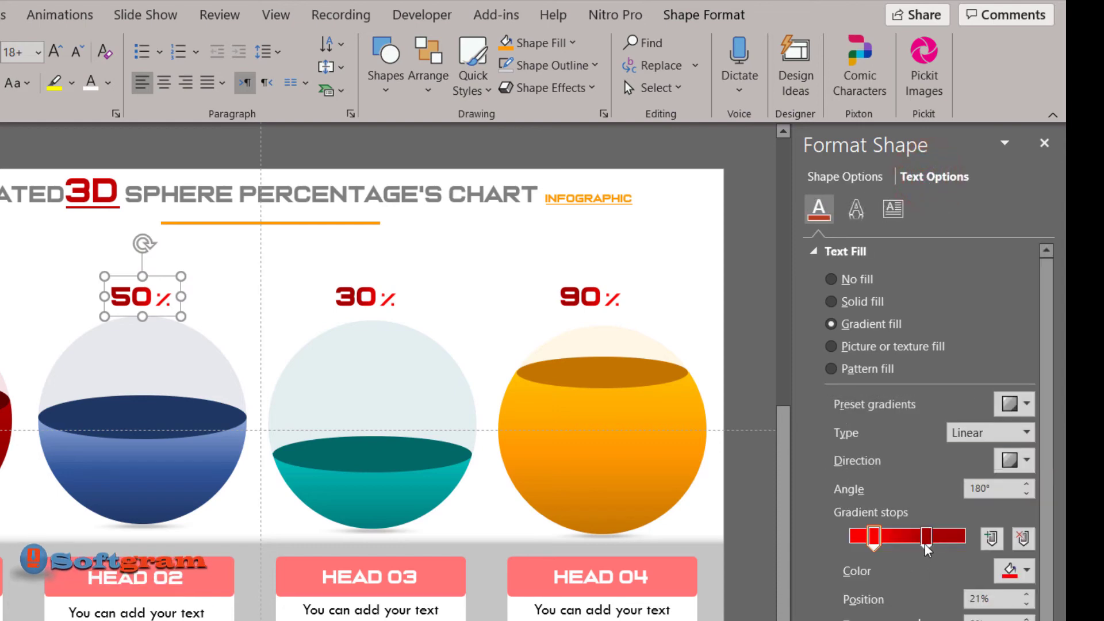
{"action": "left_click", "coordinate": [1009, 571]}
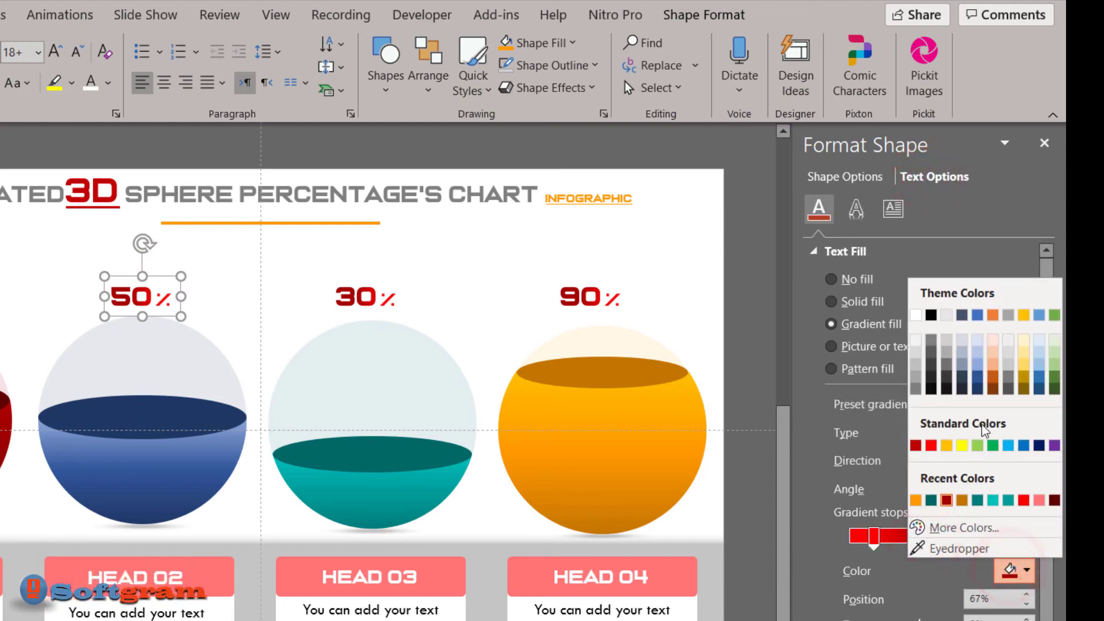
{"action": "left_click", "coordinate": [977, 390]}
{"action": "left_click", "coordinate": [874, 536]}
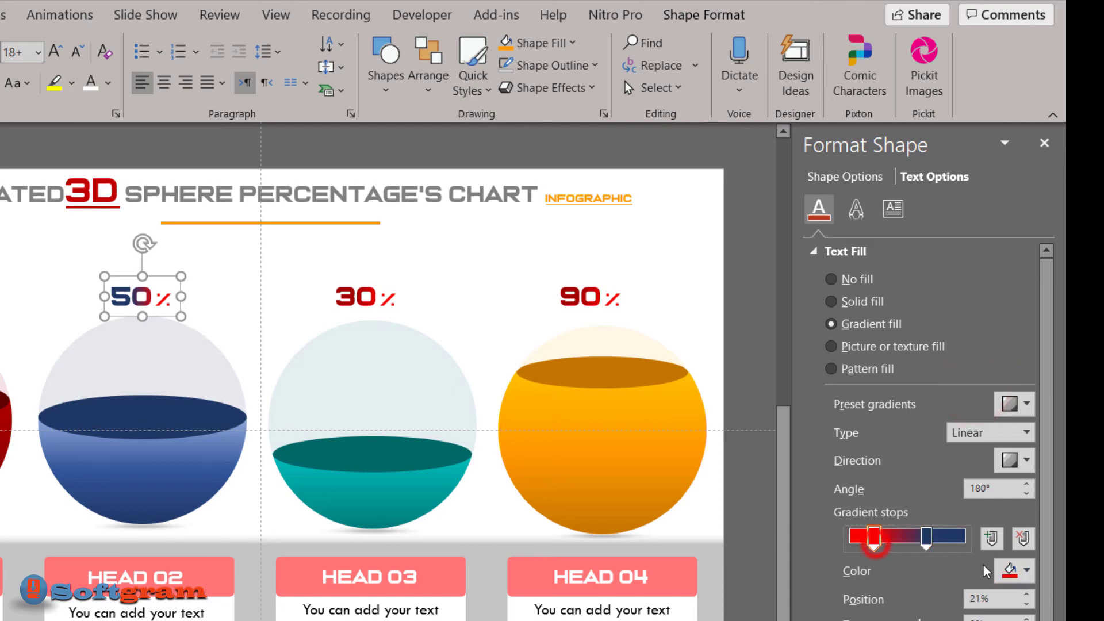
{"action": "left_click", "coordinate": [1010, 571]}
{"action": "left_click", "coordinate": [978, 377]}
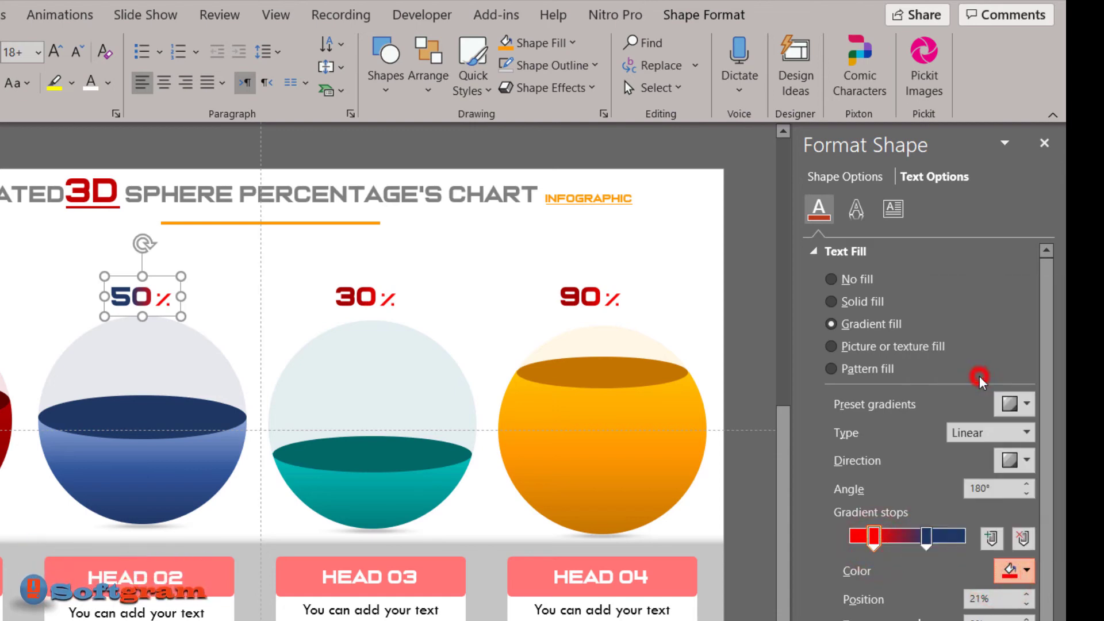
{"action": "left_click", "coordinate": [1010, 571]}
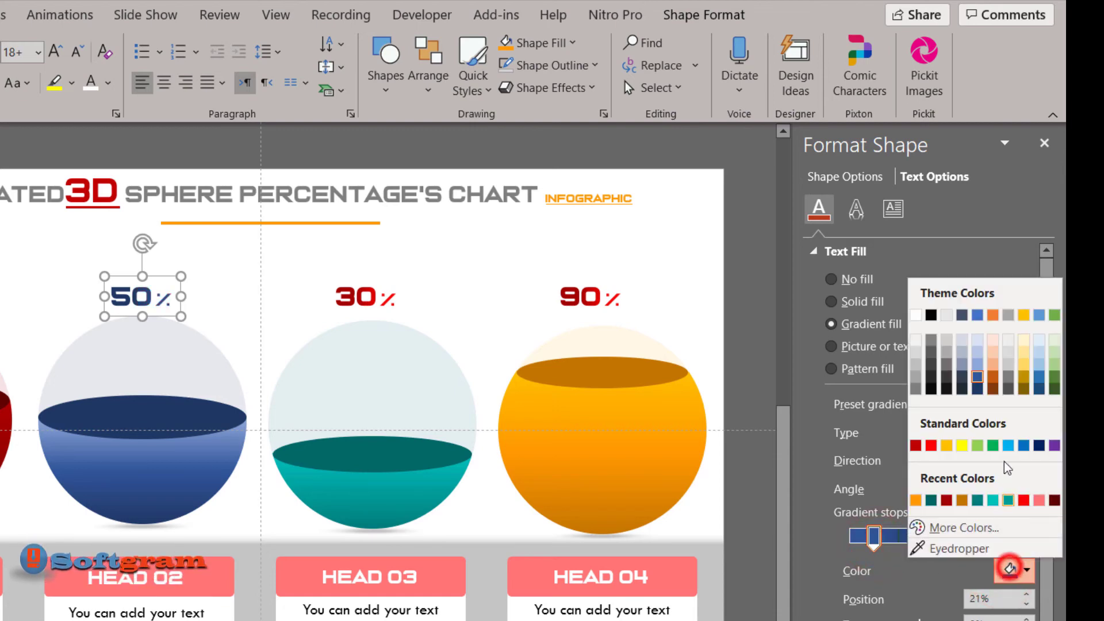
{"action": "left_click", "coordinate": [977, 368]}
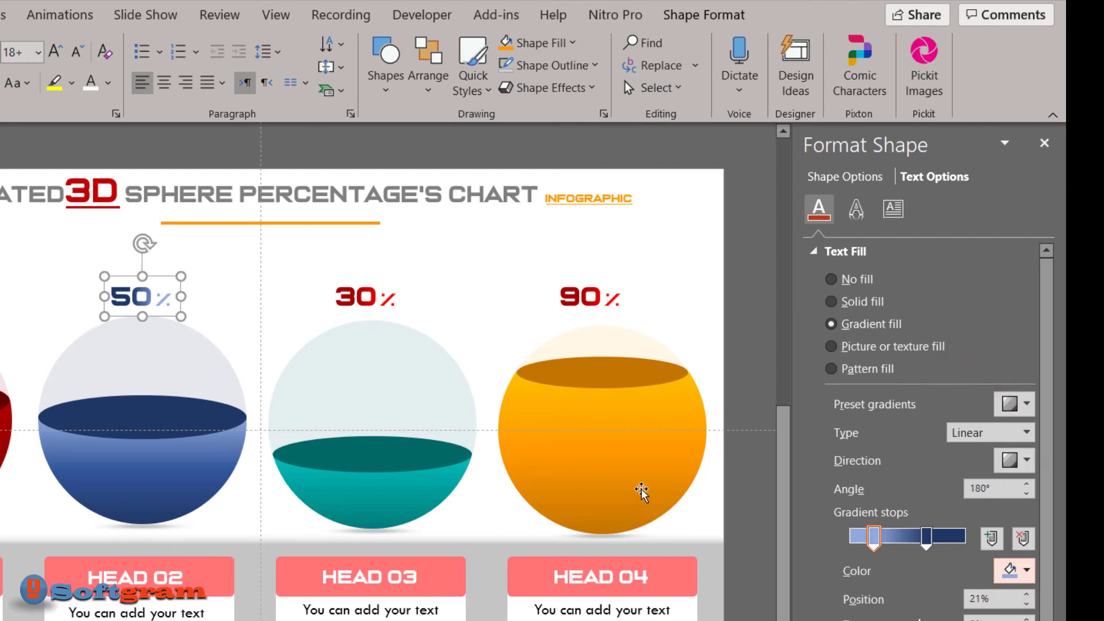
Give the 30% label a teal-to-bright-teal text gradient.
{"action": "left_click", "coordinate": [378, 274]}
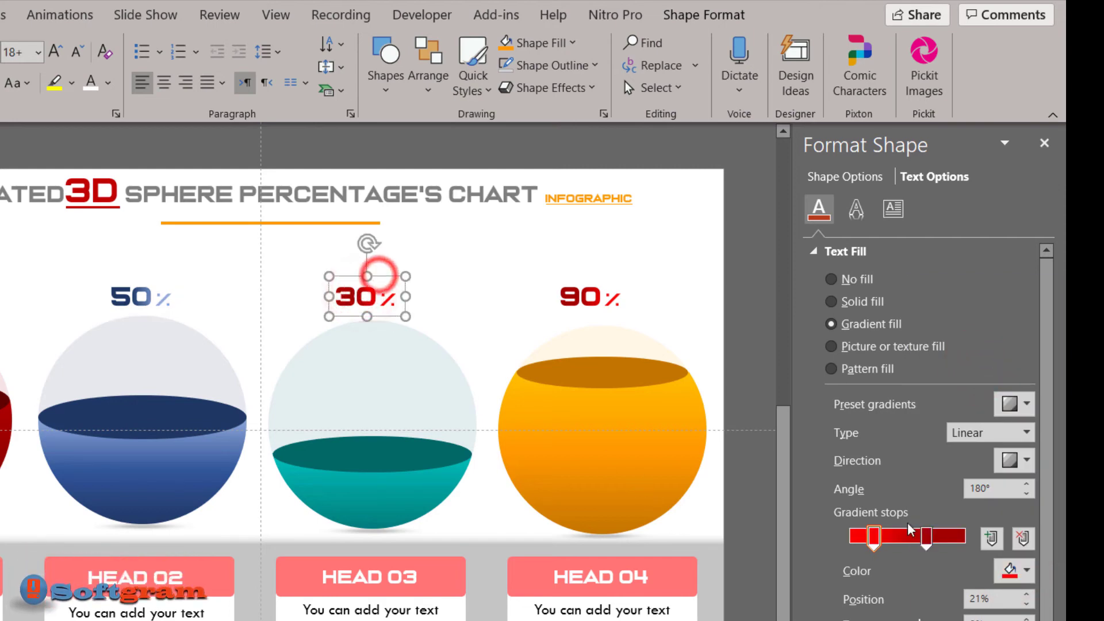
{"action": "left_click", "coordinate": [926, 538]}
{"action": "left_click", "coordinate": [1011, 571]}
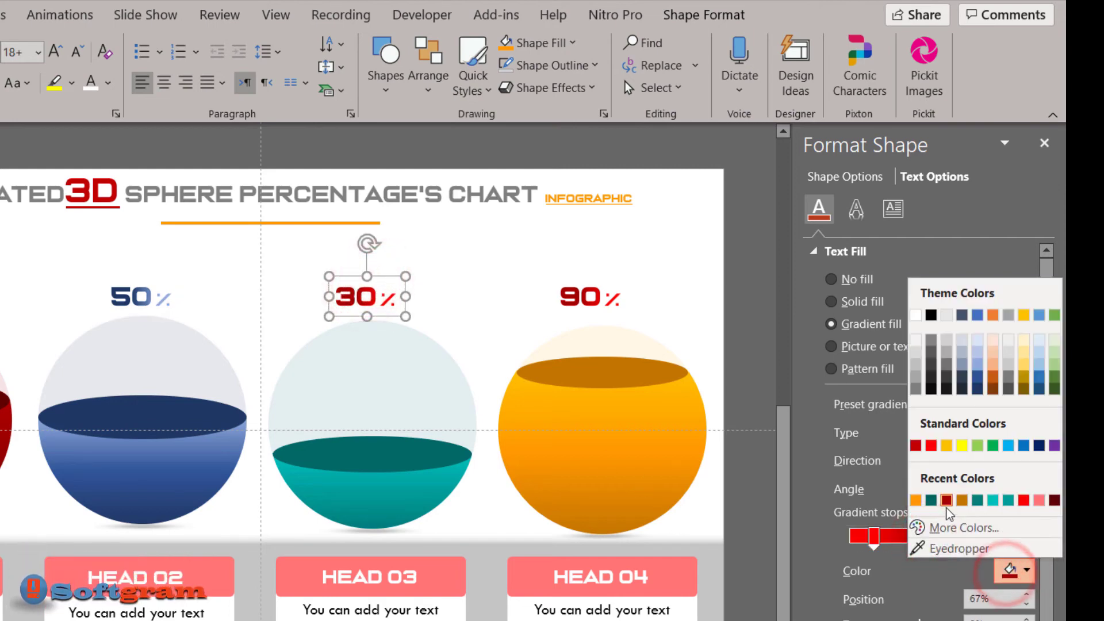
{"action": "left_click", "coordinate": [929, 500]}
{"action": "left_click", "coordinate": [874, 537]}
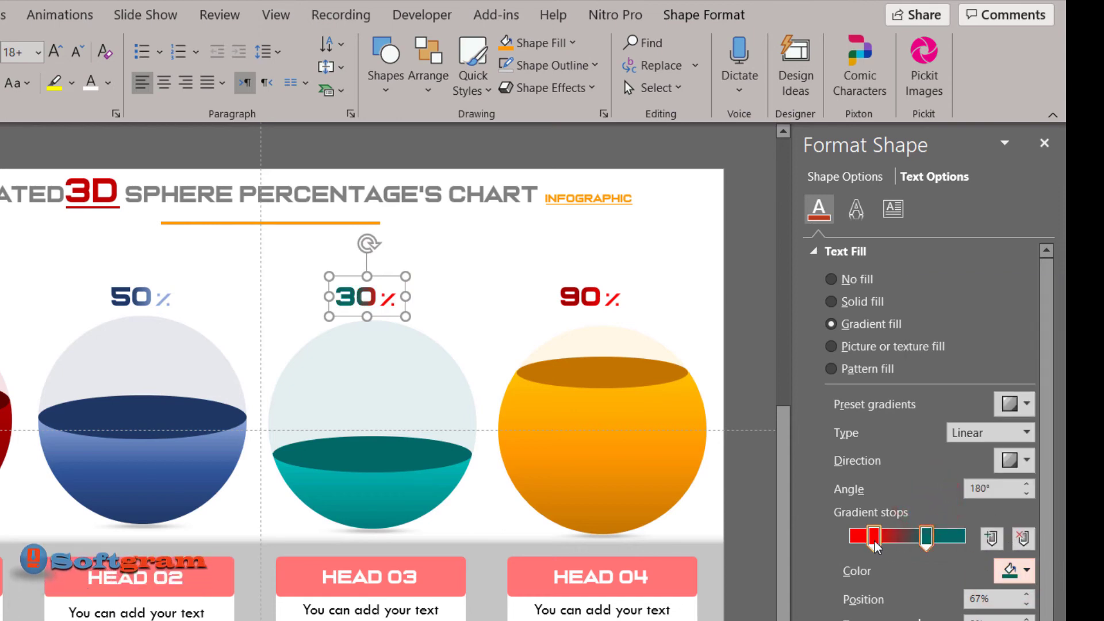
{"action": "left_click", "coordinate": [1011, 571]}
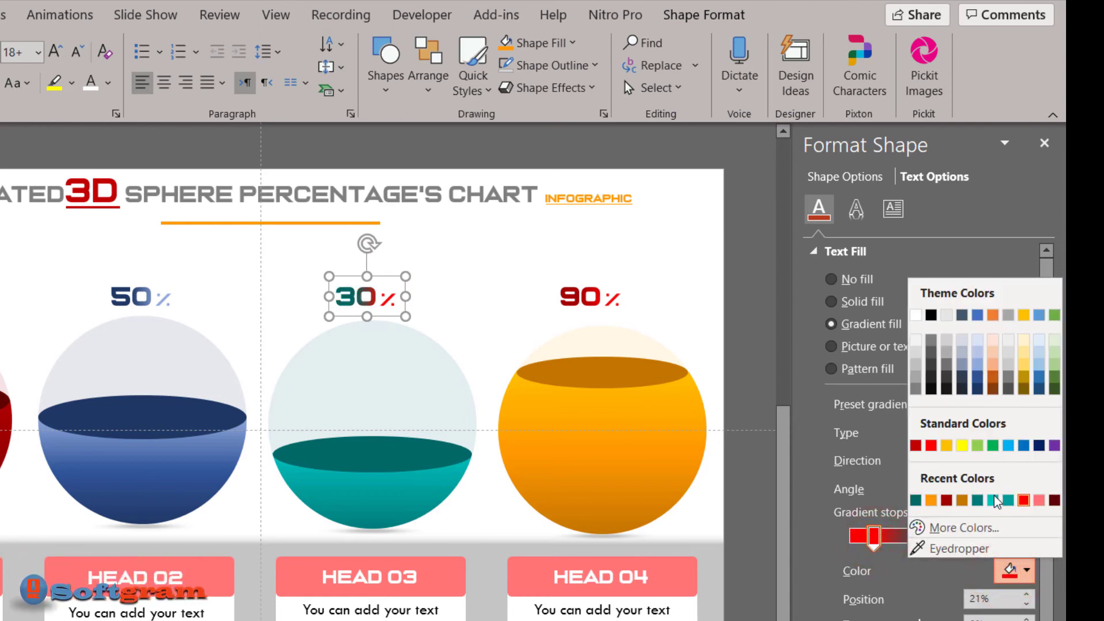
{"action": "left_click", "coordinate": [993, 499]}
Give the 90% label an orange and gold gradient and nudge it slightly right.
{"action": "left_click", "coordinate": [620, 313]}
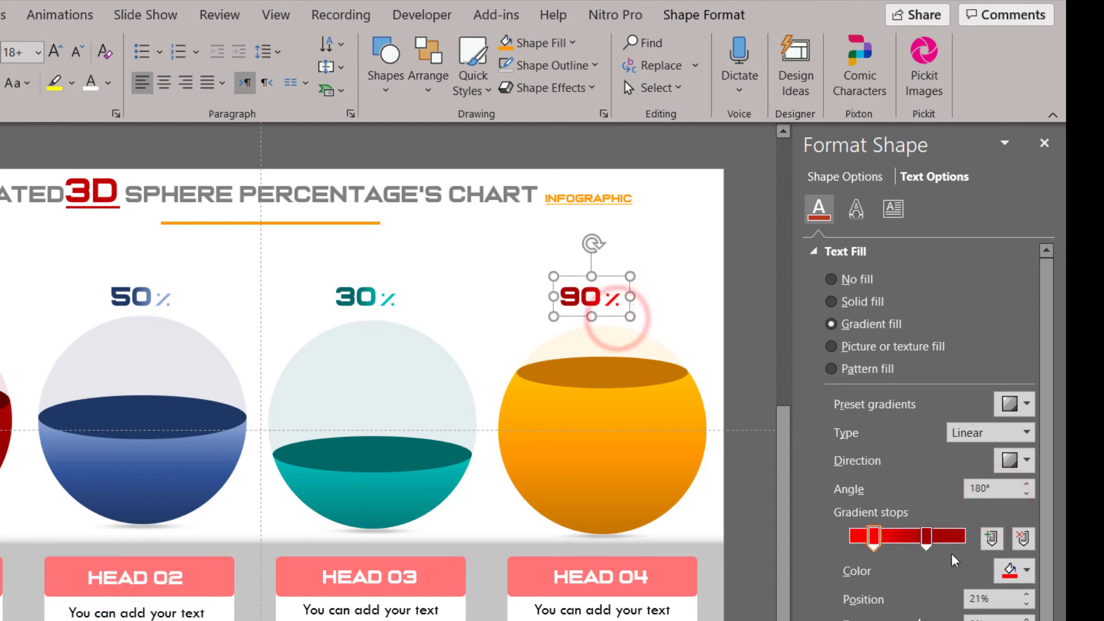
{"action": "left_click", "coordinate": [926, 536]}
{"action": "left_click", "coordinate": [1010, 571]}
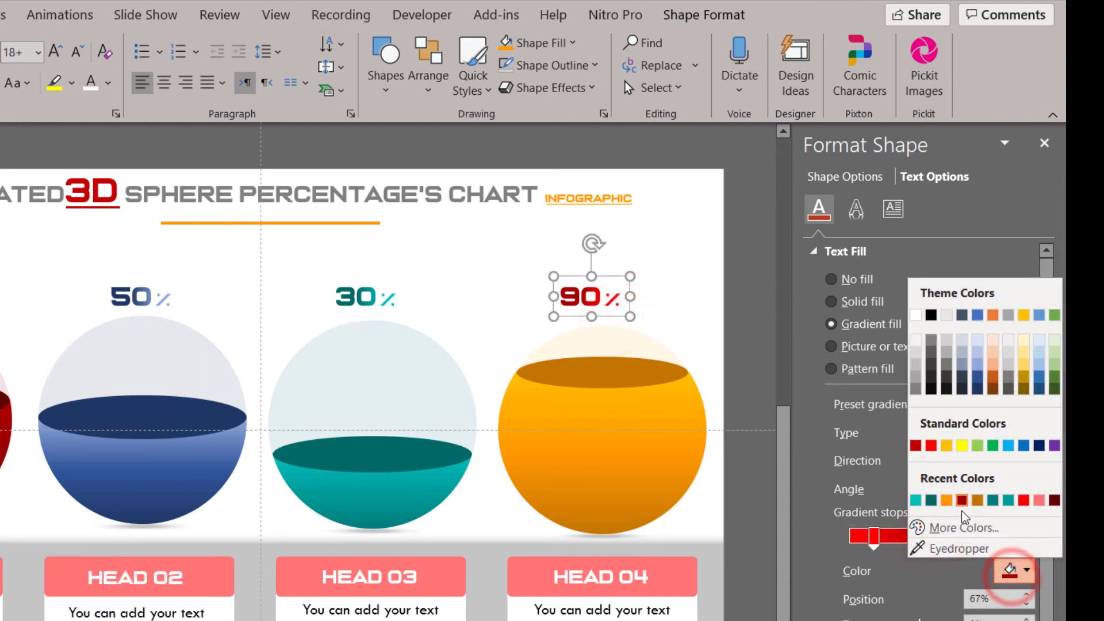
{"action": "left_click", "coordinate": [947, 499]}
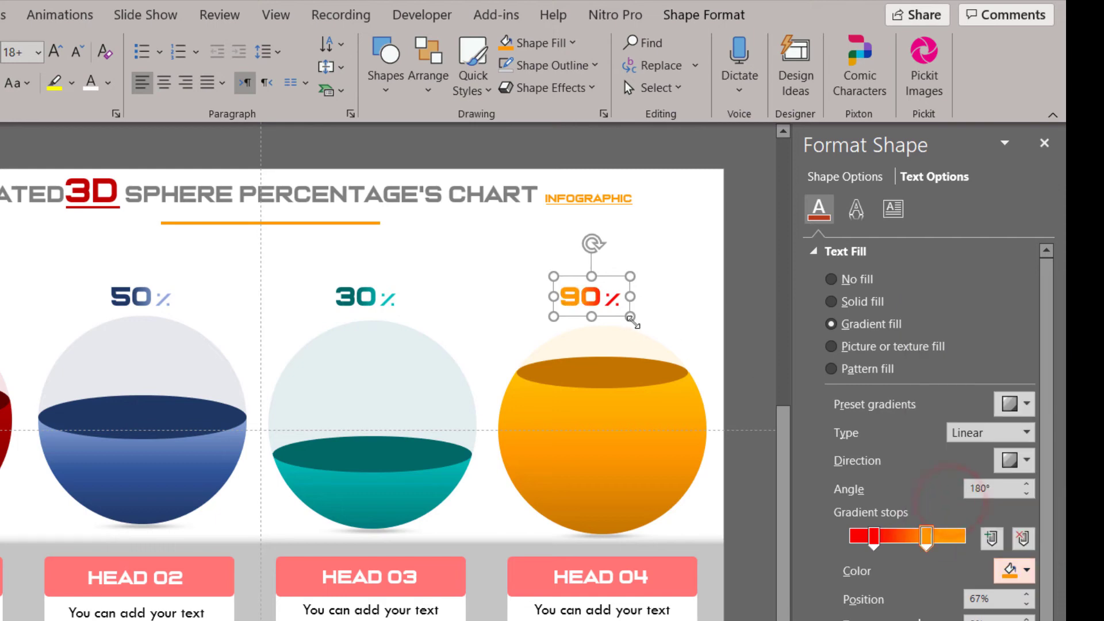
{"action": "left_click", "coordinate": [873, 537]}
{"action": "left_click", "coordinate": [1010, 571]}
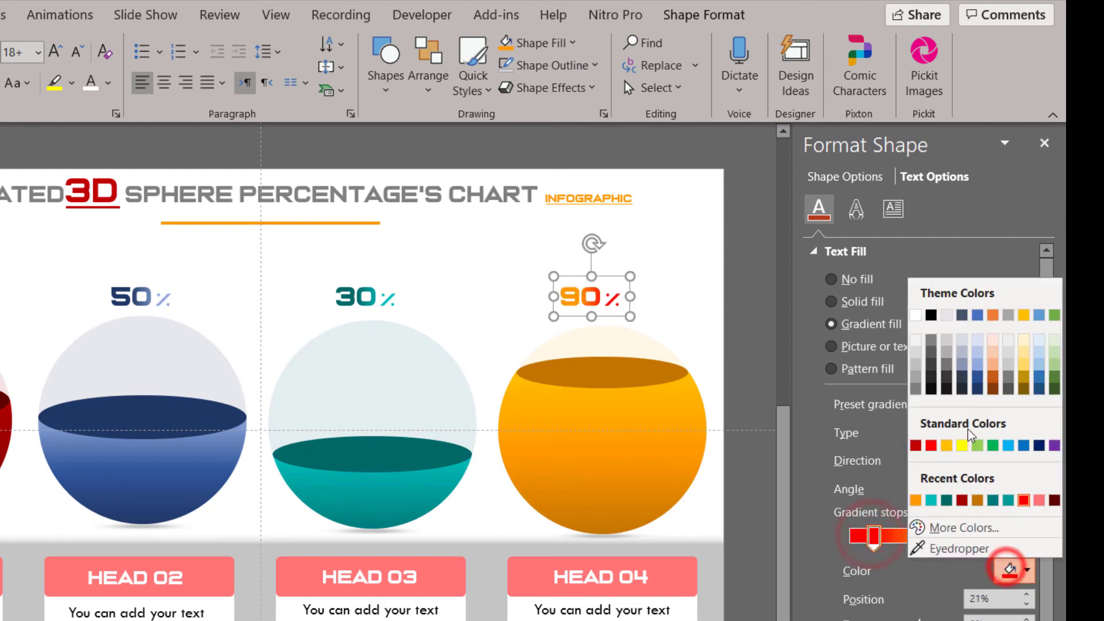
{"action": "left_click", "coordinate": [947, 447]}
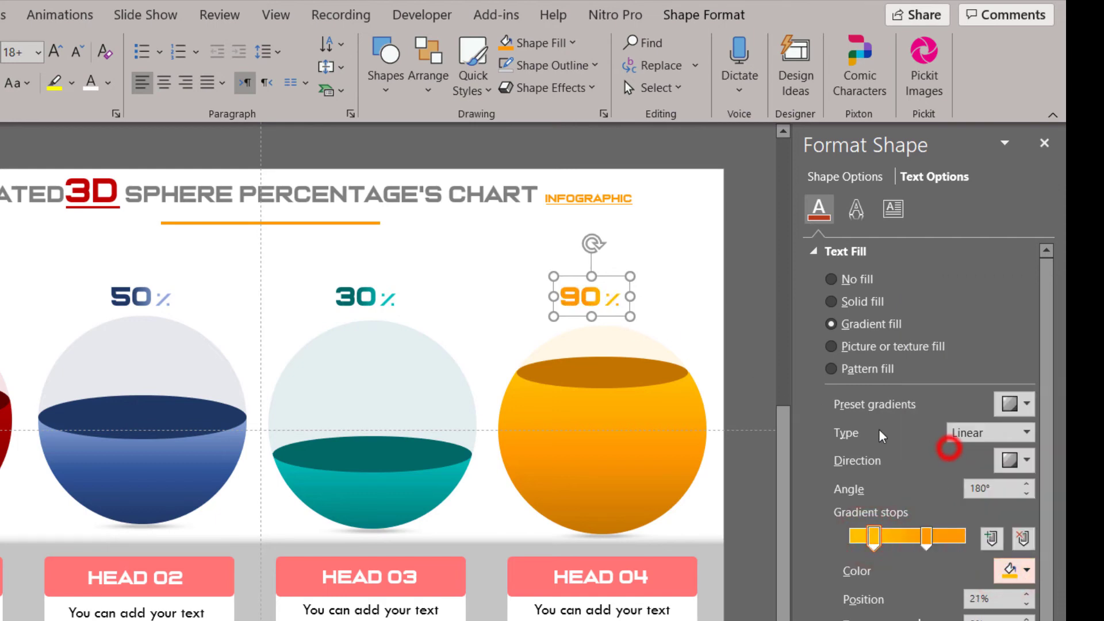
{"action": "left_click_drag", "start_coordinate": [615, 318], "coordinate": [634, 316]}
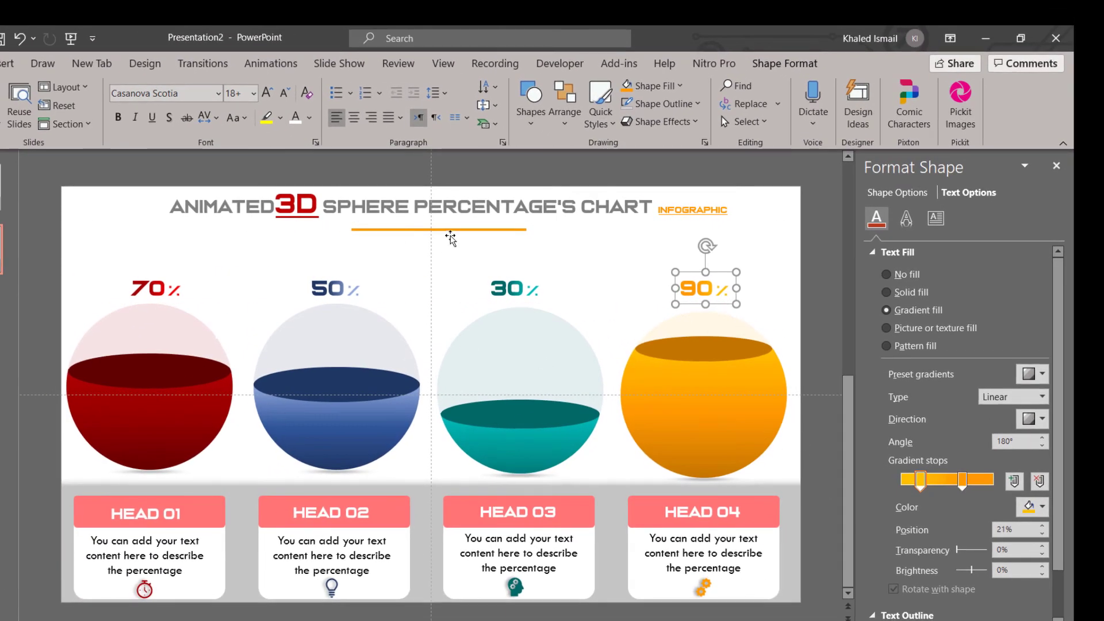
Nudge the 30%, 50% and 70% labels into line above their spheres.
{"action": "left_click", "coordinate": [501, 274]}
{"action": "left_click_drag", "start_coordinate": [529, 271], "coordinate": [534, 269]}
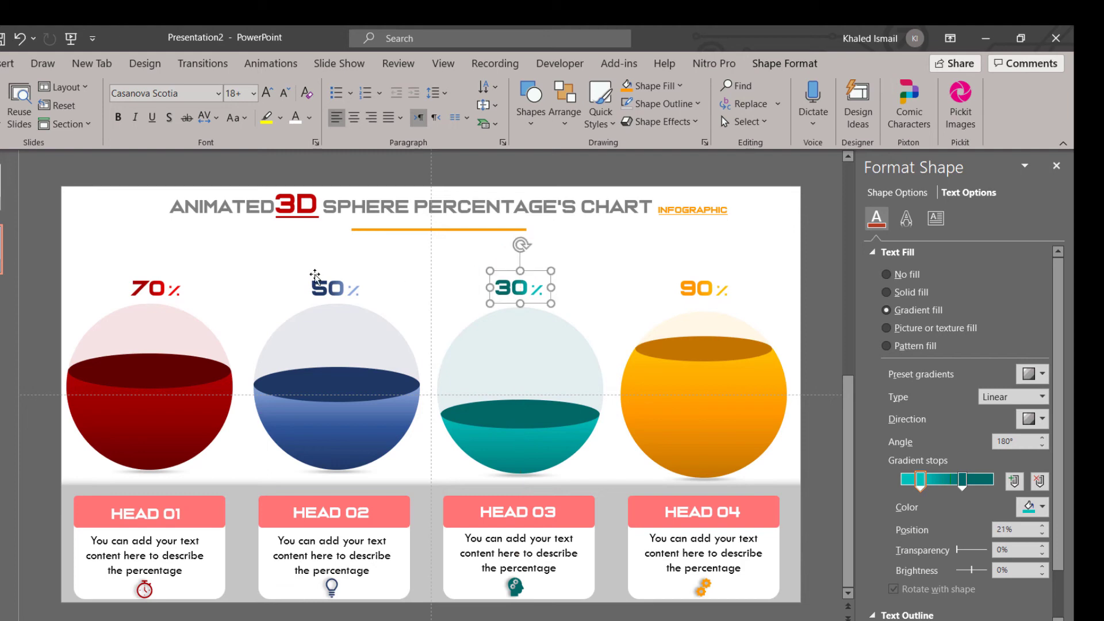
{"action": "left_click", "coordinate": [322, 278]}
{"action": "left_click_drag", "start_coordinate": [344, 272], "coordinate": [349, 266]}
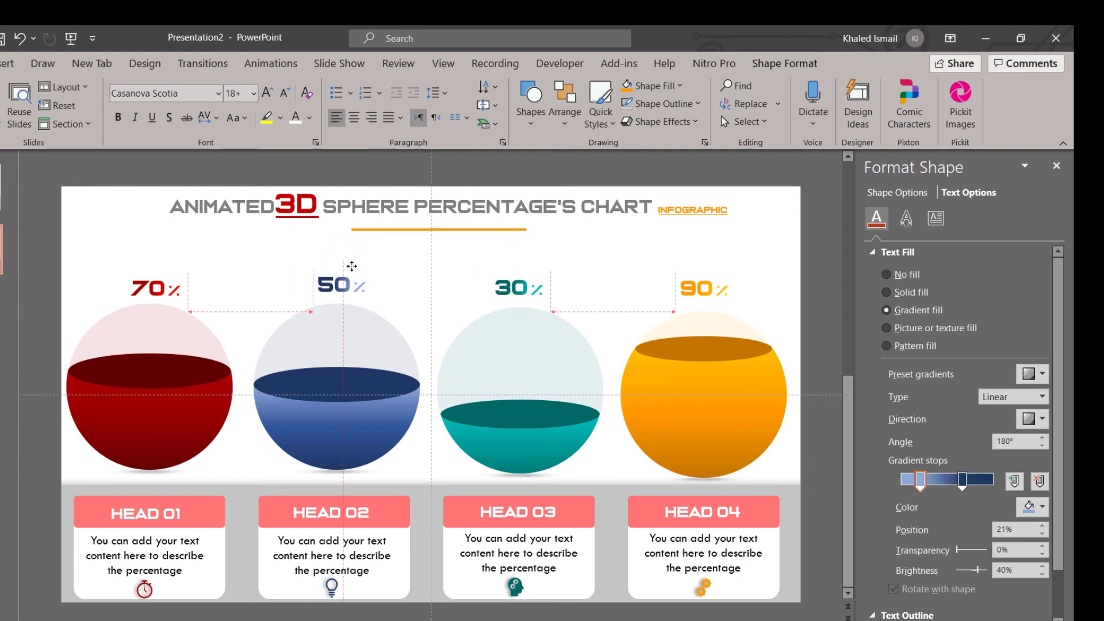
{"action": "left_click", "coordinate": [151, 286]}
{"action": "left_click_drag", "start_coordinate": [172, 269], "coordinate": [170, 262]}
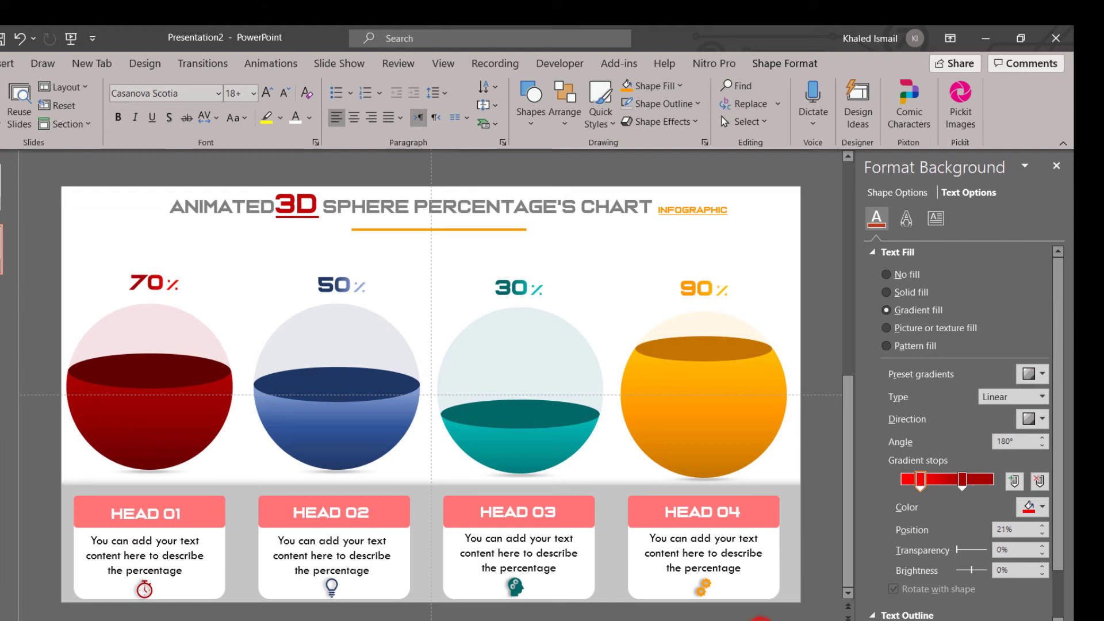
Select the red sphere and switch to the Animations tab.
{"action": "left_click", "coordinate": [46, 451]}
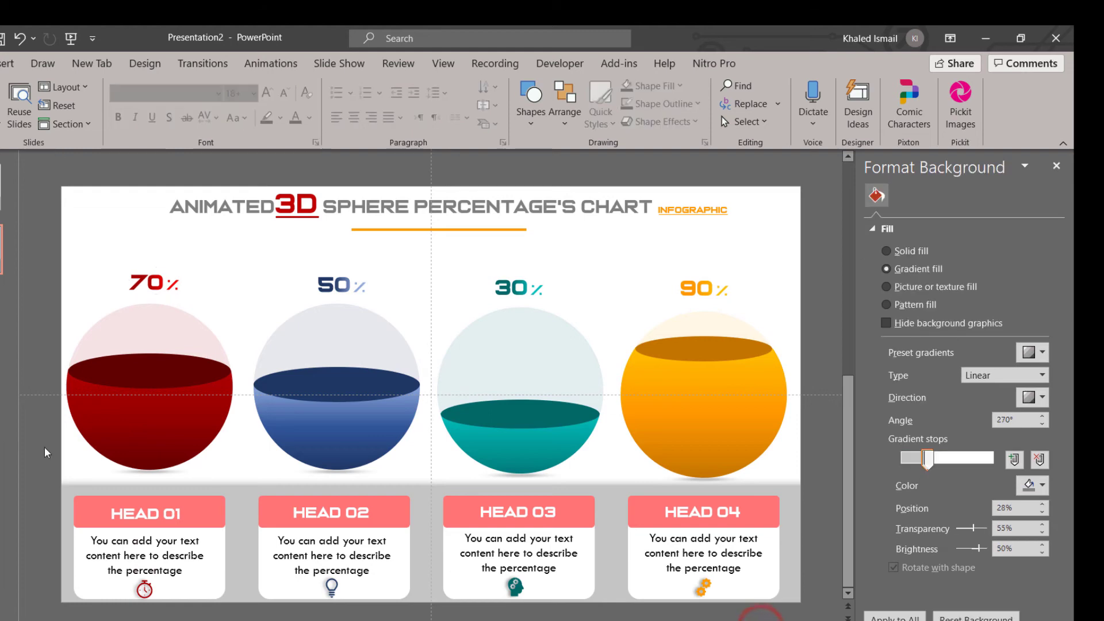
{"action": "left_click", "coordinate": [178, 440]}
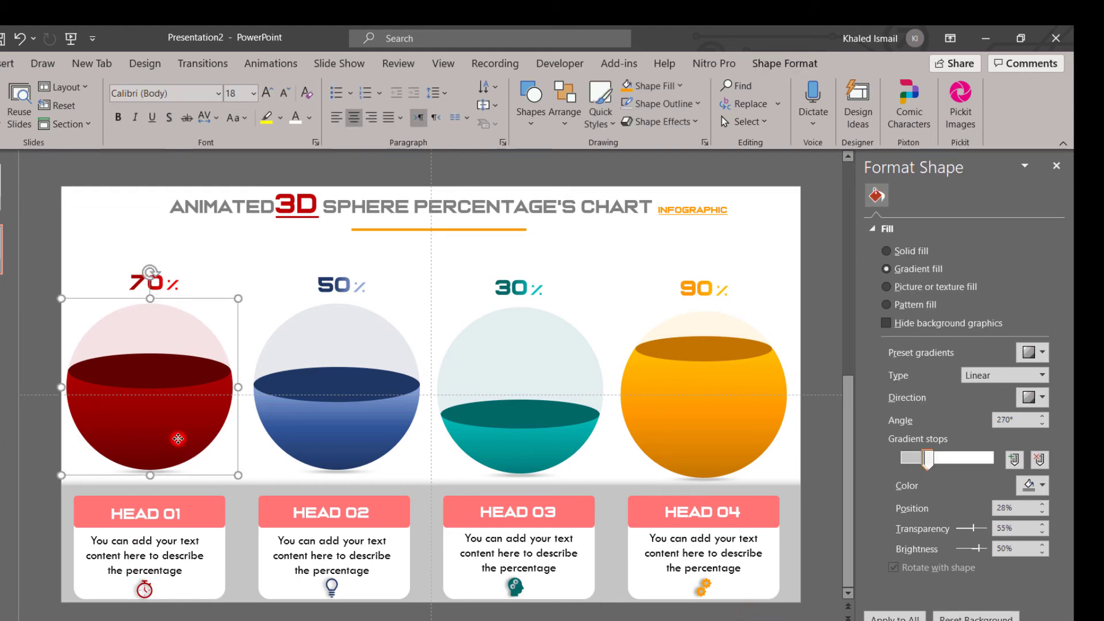
{"action": "left_click", "coordinate": [252, 66]}
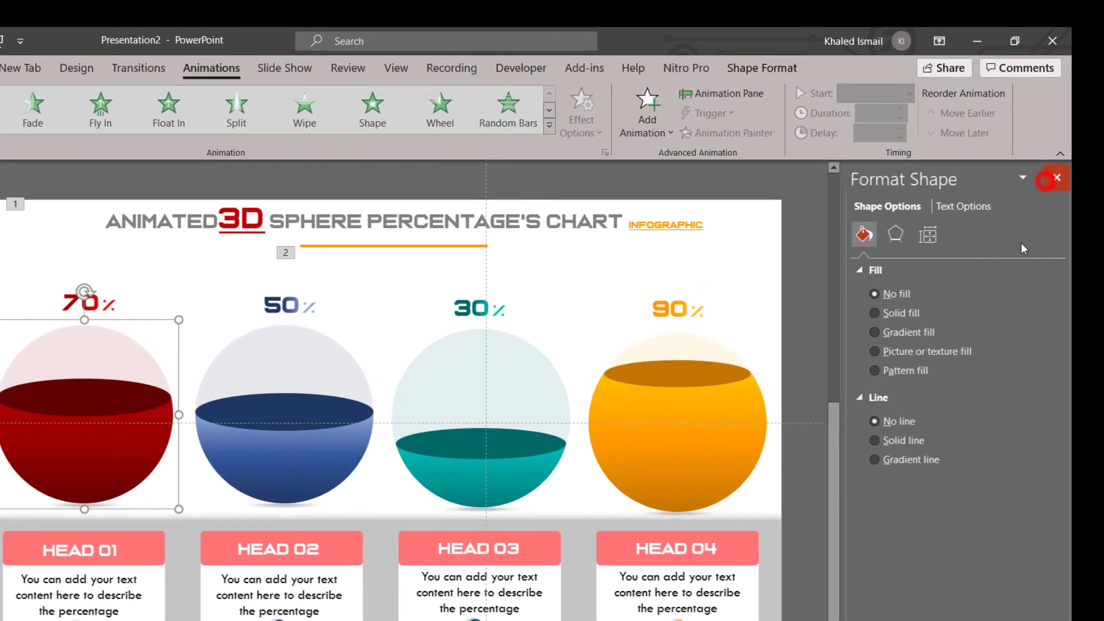
Apply a Wipe animation to the red sphere with a 1-second duration.
{"action": "left_click", "coordinate": [1056, 165]}
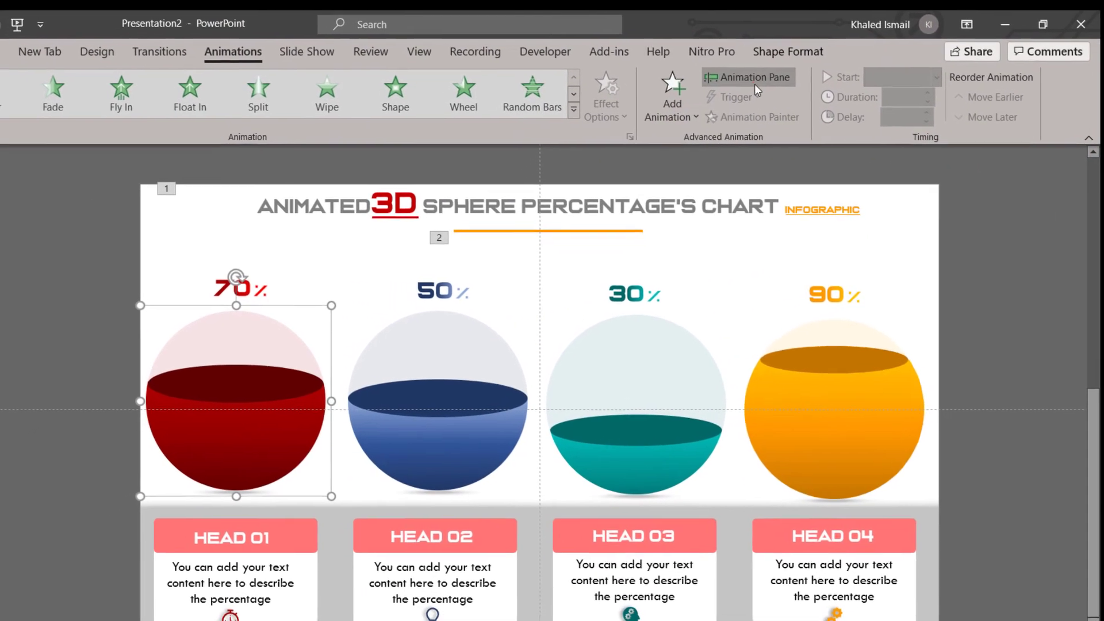
{"action": "left_click", "coordinate": [721, 94]}
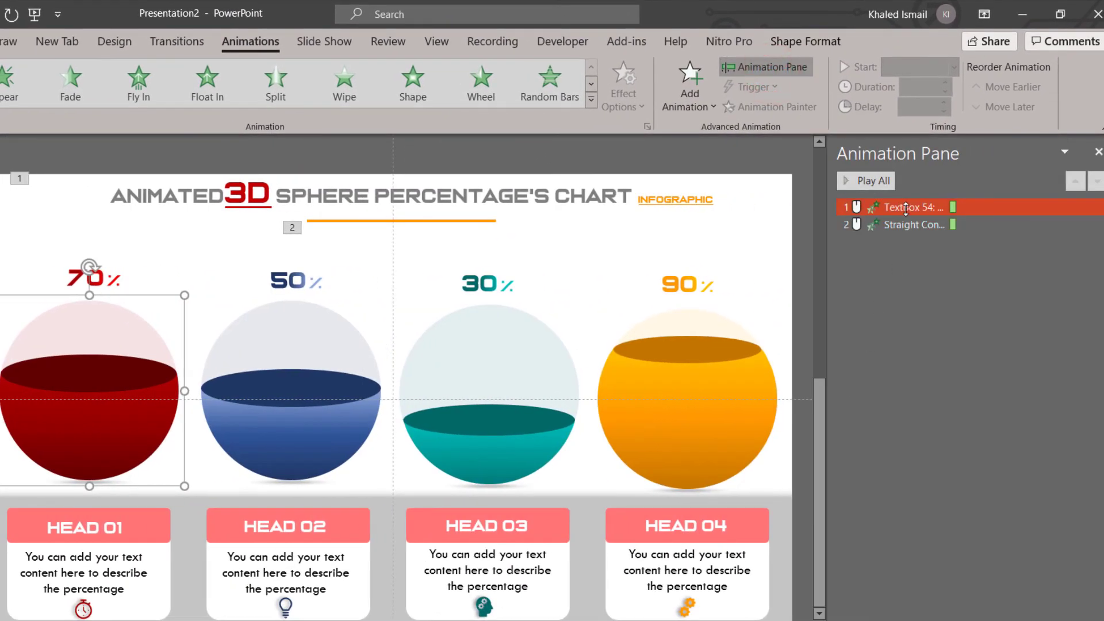
{"action": "left_click", "coordinate": [906, 208]}
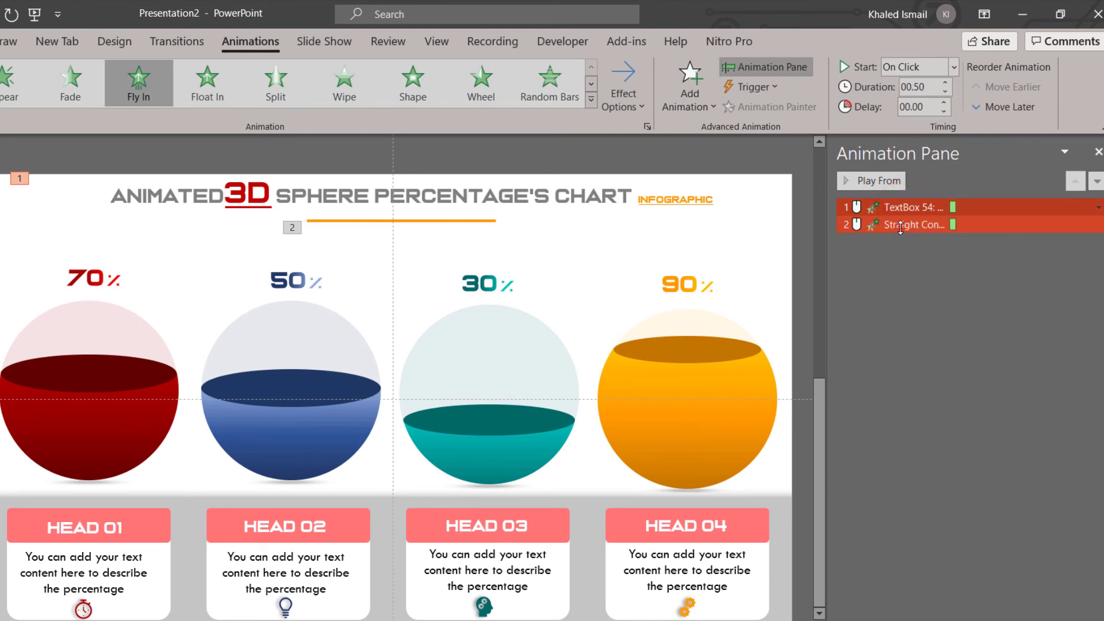
{"action": "left_click", "coordinate": [901, 225]}
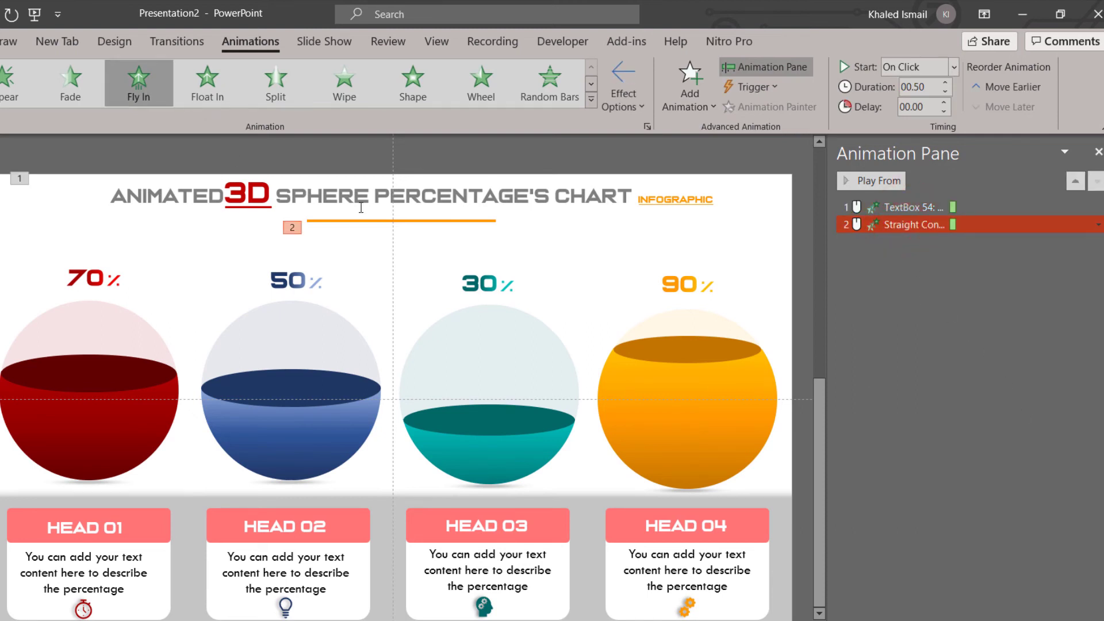
{"action": "left_click", "coordinate": [941, 483]}
{"action": "left_click", "coordinate": [149, 425]}
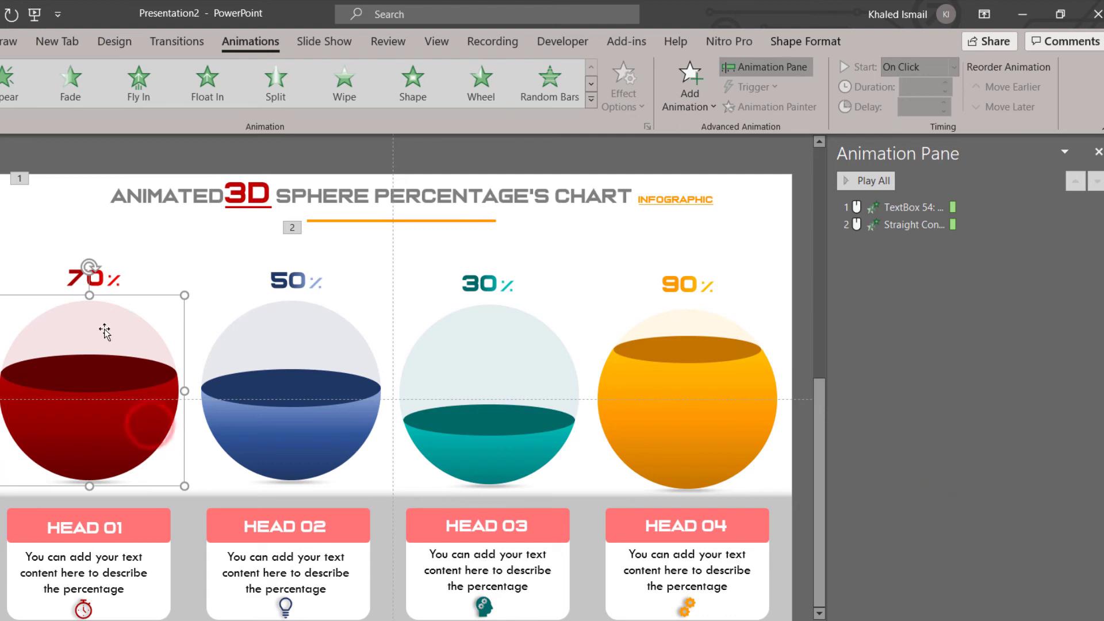
{"action": "left_click", "coordinate": [125, 393]}
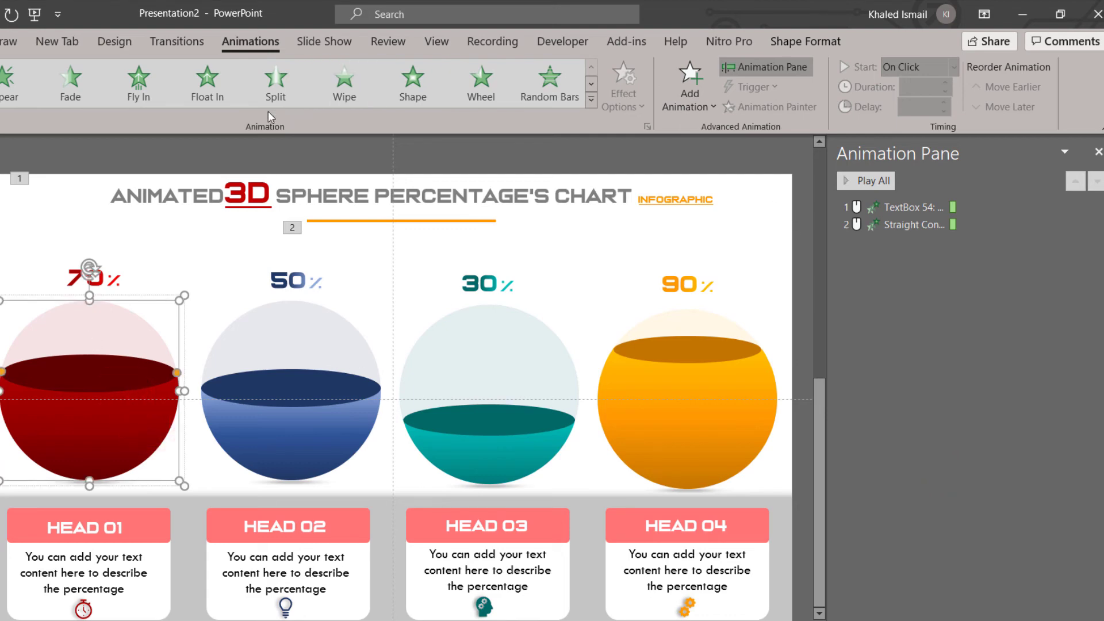
{"action": "left_click", "coordinate": [336, 93]}
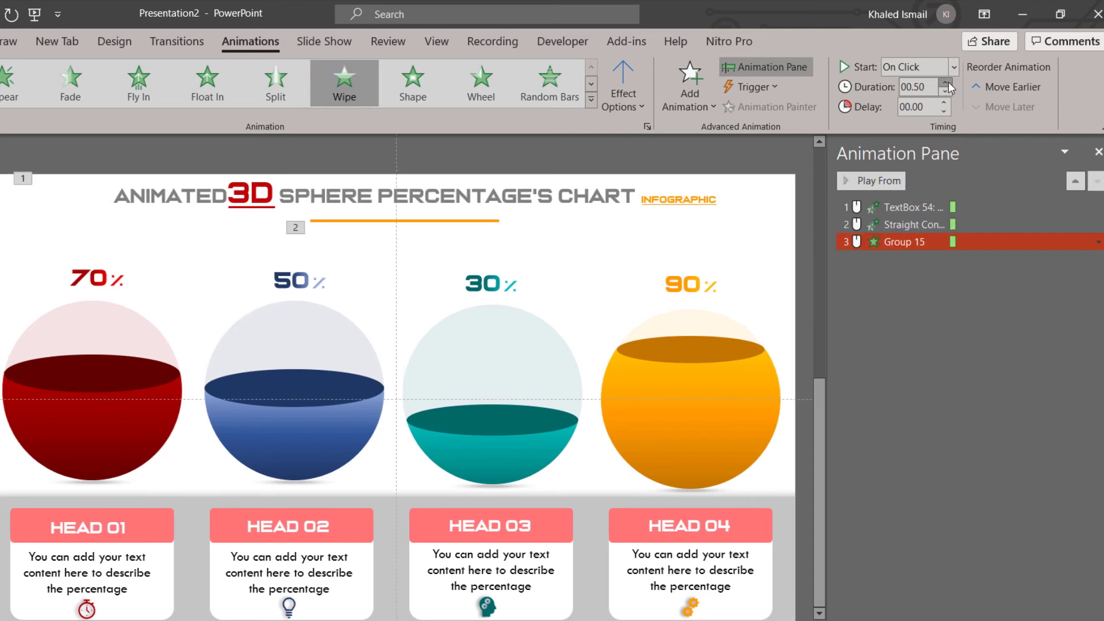
{"action": "left_click", "coordinate": [945, 83]}
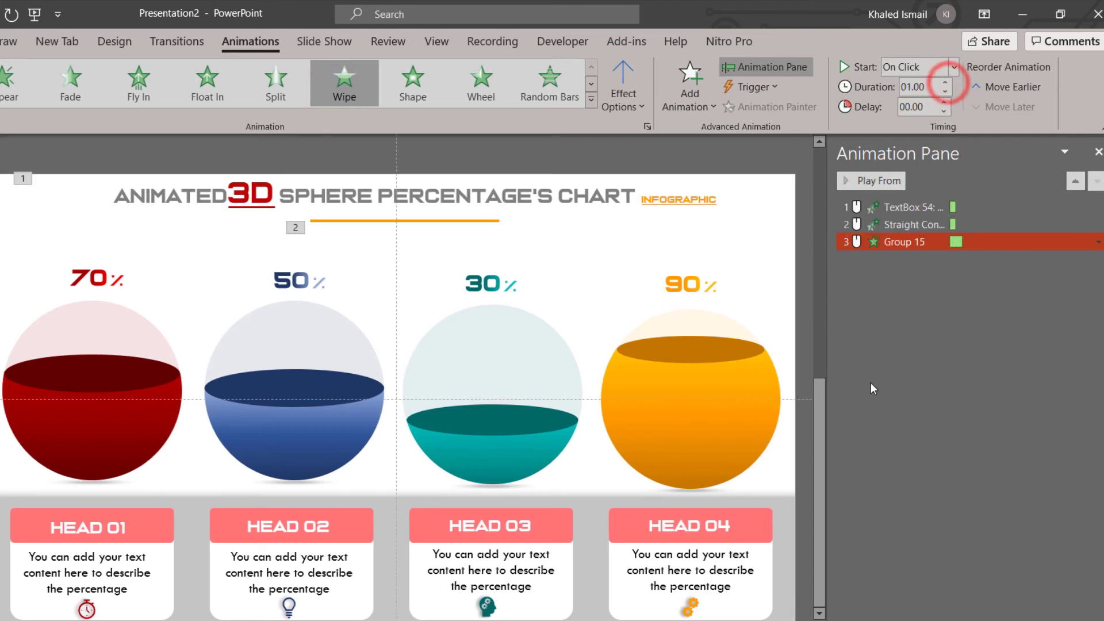
Give the 70% label a Split entrance set to Vertical Out.
{"action": "left_click", "coordinate": [95, 290]}
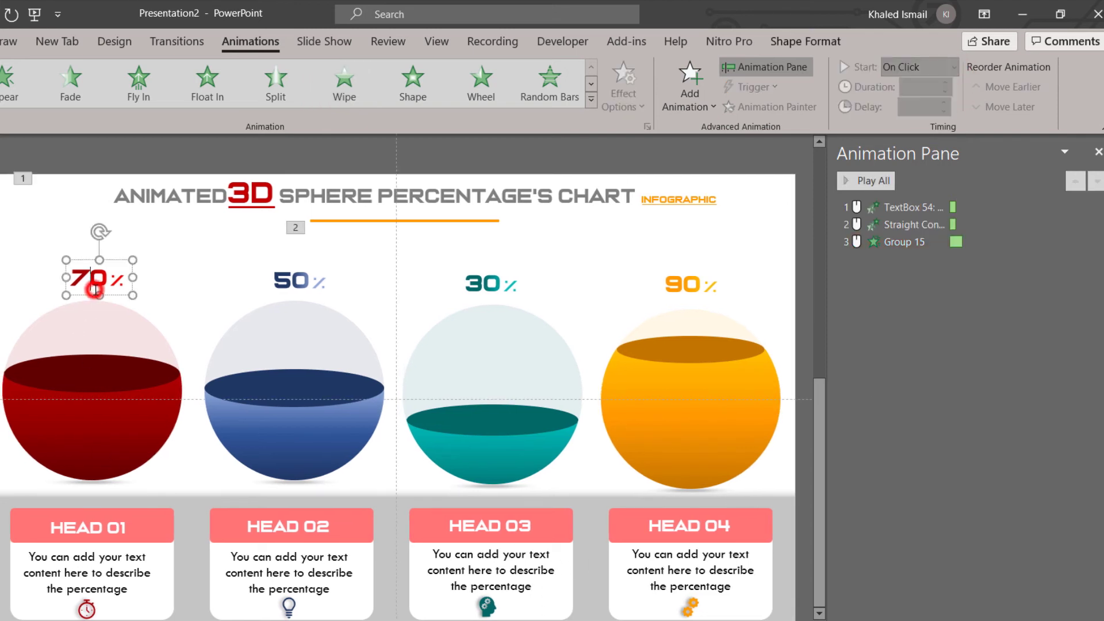
{"action": "left_click", "coordinate": [274, 97]}
{"action": "left_click", "coordinate": [625, 99]}
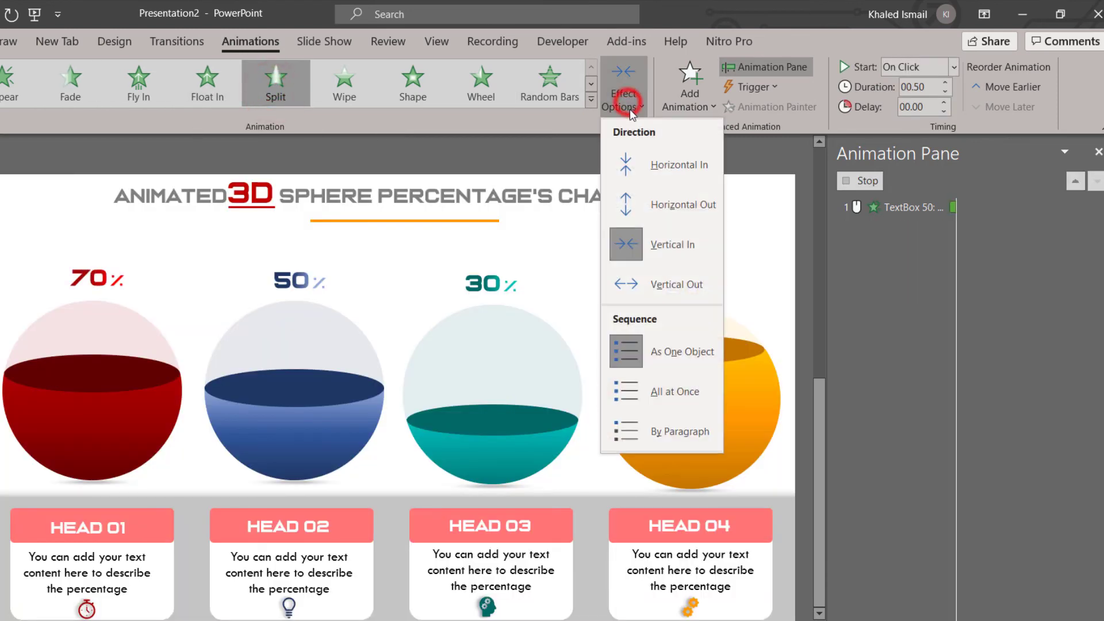
{"action": "left_click", "coordinate": [667, 281]}
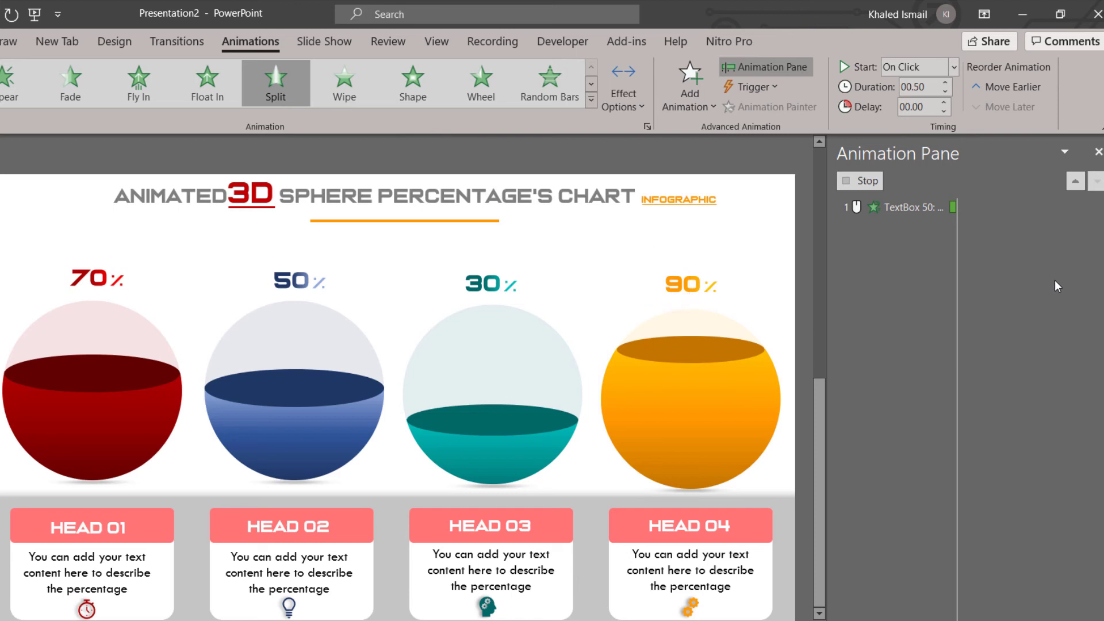
{"action": "left_click", "coordinate": [1098, 259]}
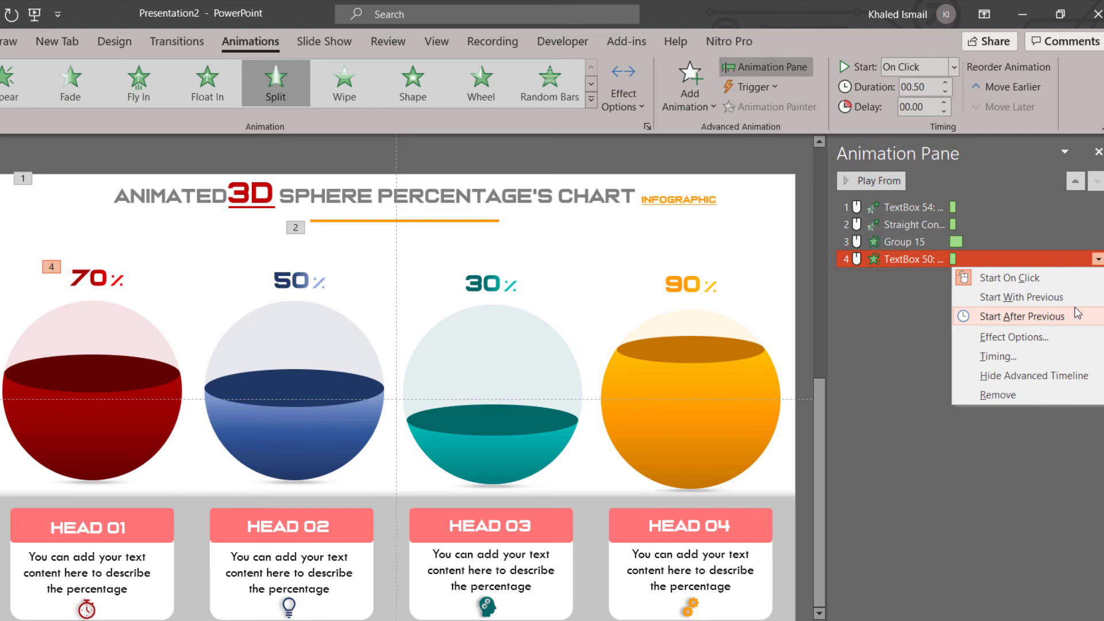
Set the 70% label to start After Previous and group the HEAD 01 card with its clock icon.
{"action": "left_click", "coordinate": [1077, 312]}
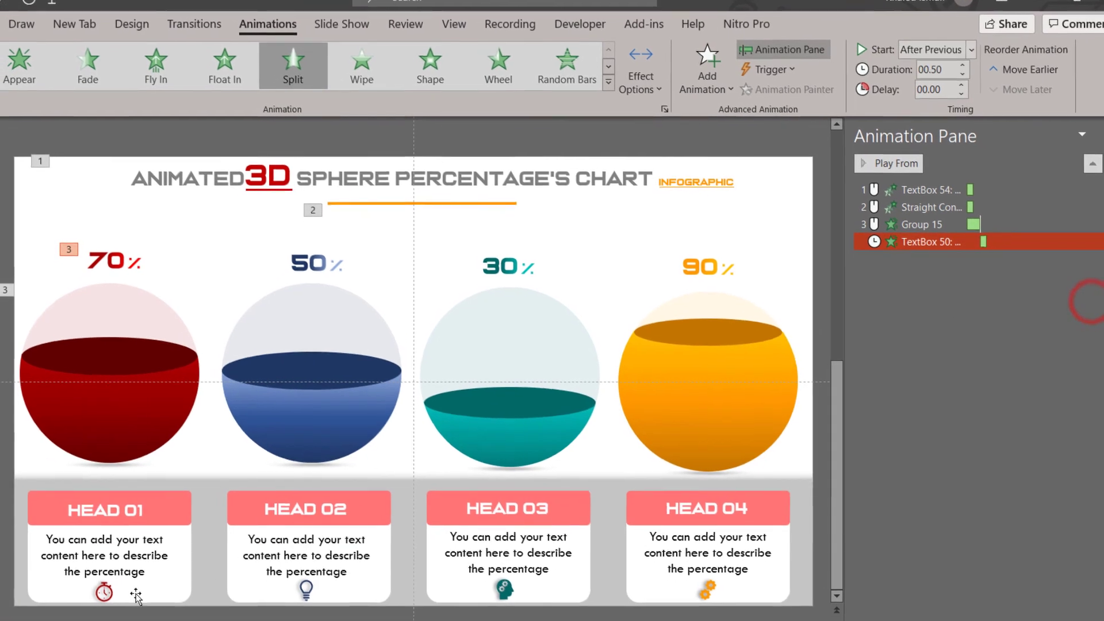
{"action": "left_click", "coordinate": [106, 591]}
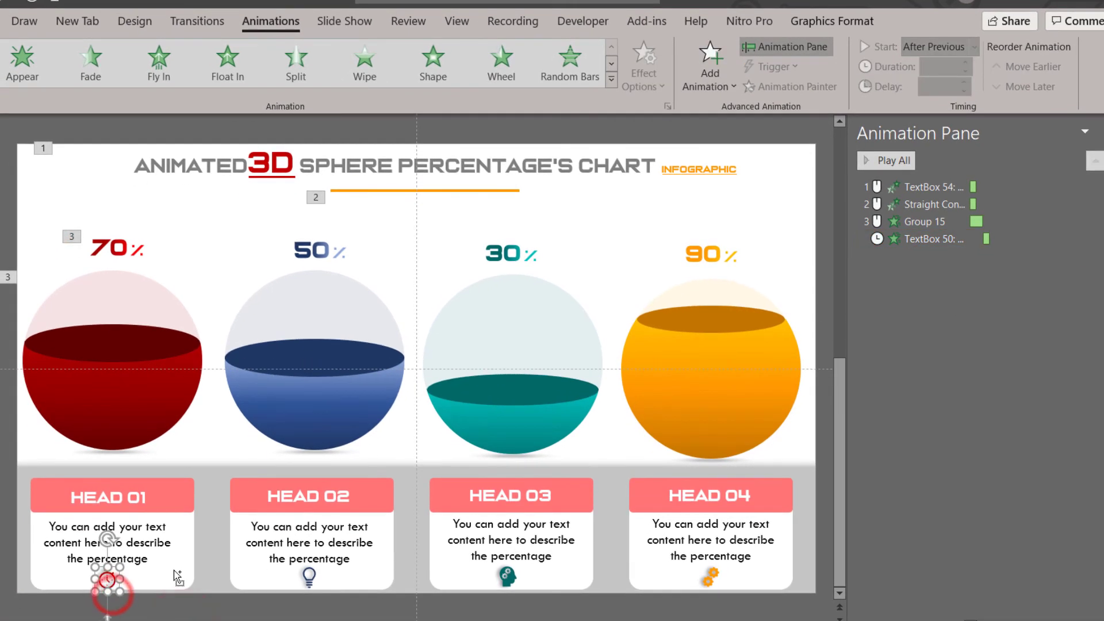
{"action": "left_click", "coordinate": [178, 577], "text": "shift"}
{"action": "key", "text": "ctrl+g"}
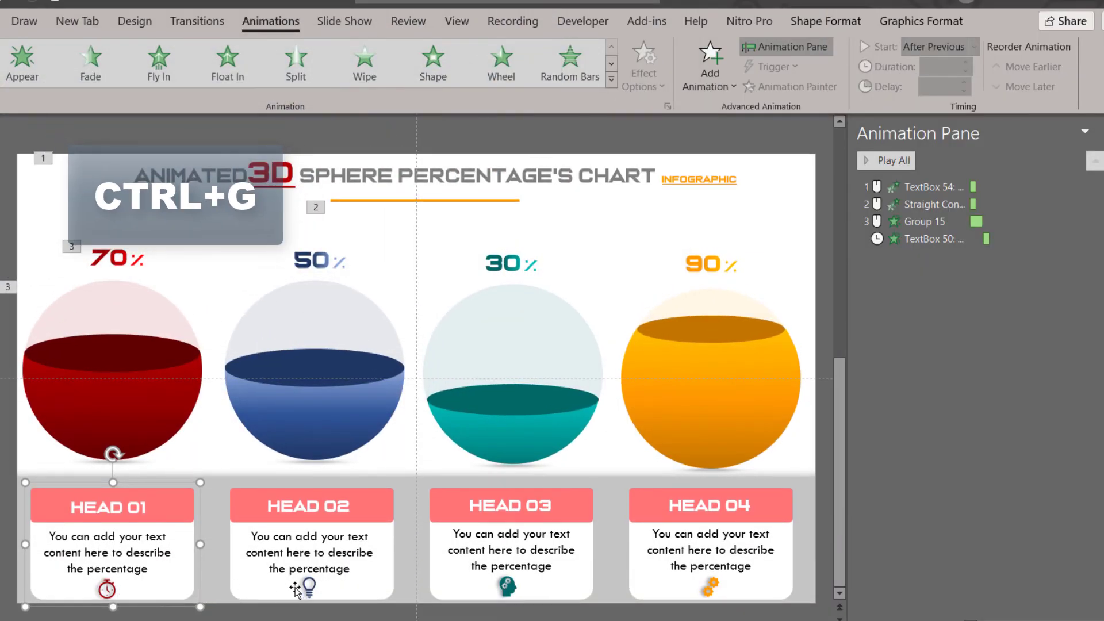
Pair the HEAD 02, HEAD 03 and HEAD 04 cards with their lightbulb, head and gear icons.
{"action": "left_click", "coordinate": [309, 586]}
{"action": "left_click", "coordinate": [370, 579]}
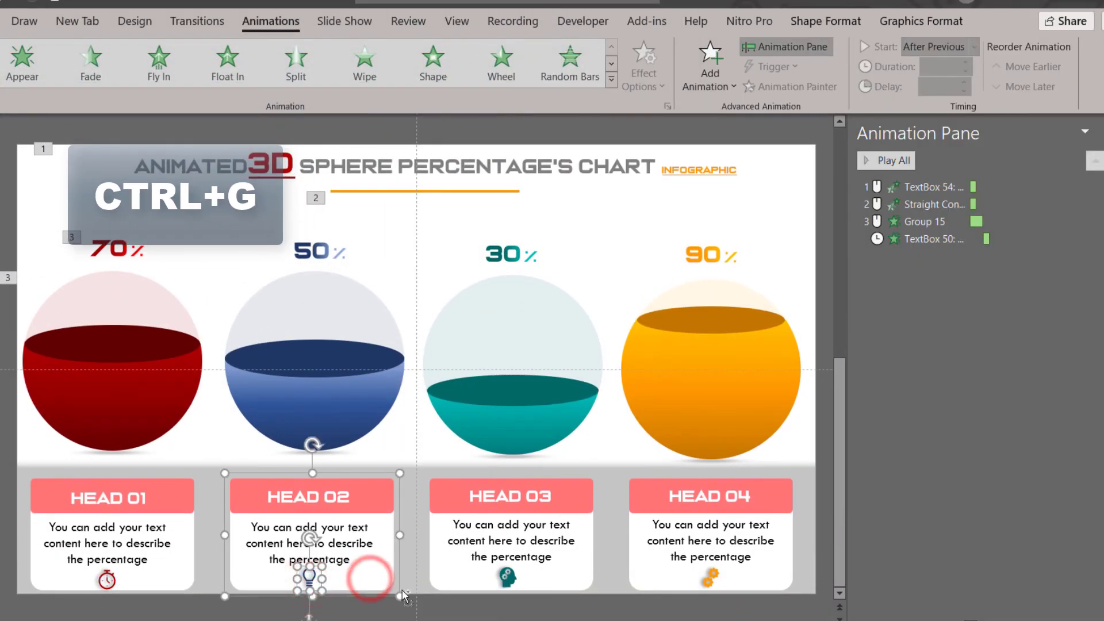
{"action": "left_click", "coordinate": [506, 586]}
{"action": "left_click", "coordinate": [573, 584]}
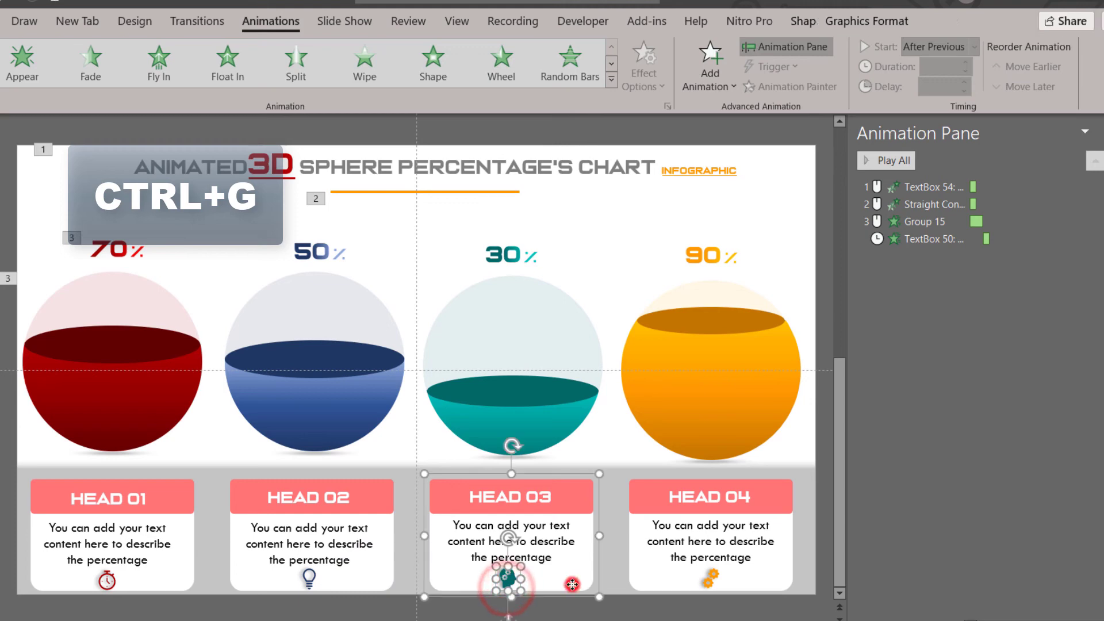
{"action": "scroll", "coordinate": [675, 589], "scroll_direction": "down", "scroll_amount": 1}
{"action": "left_click", "coordinate": [710, 581]}
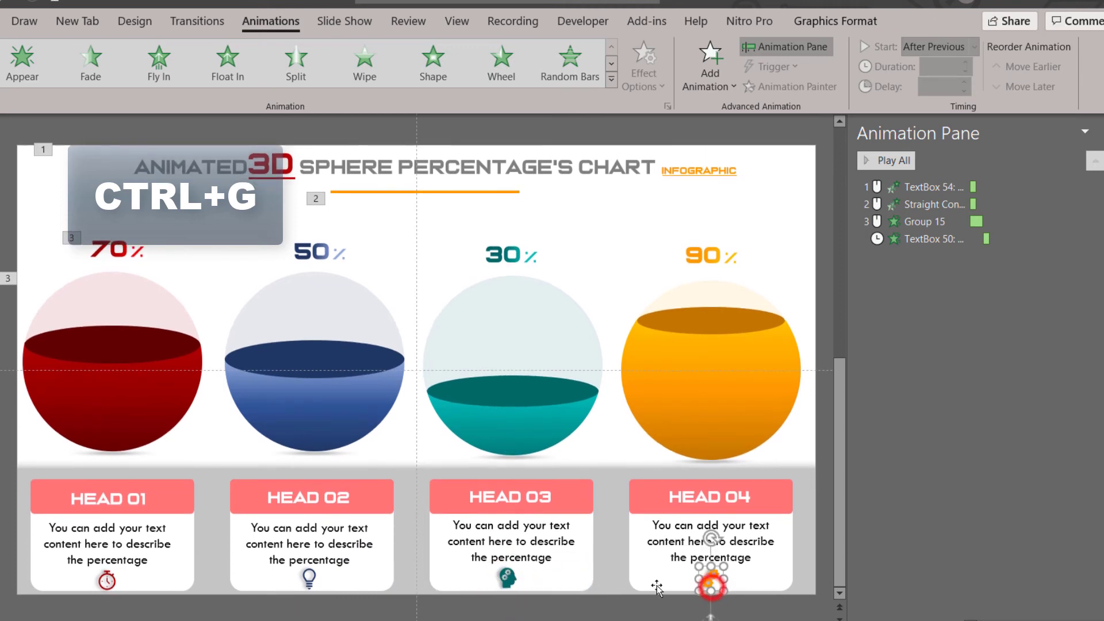
{"action": "left_click", "coordinate": [656, 584], "text": "shift"}
{"action": "scroll", "coordinate": [685, 605], "scroll_direction": "up", "scroll_amount": 1}
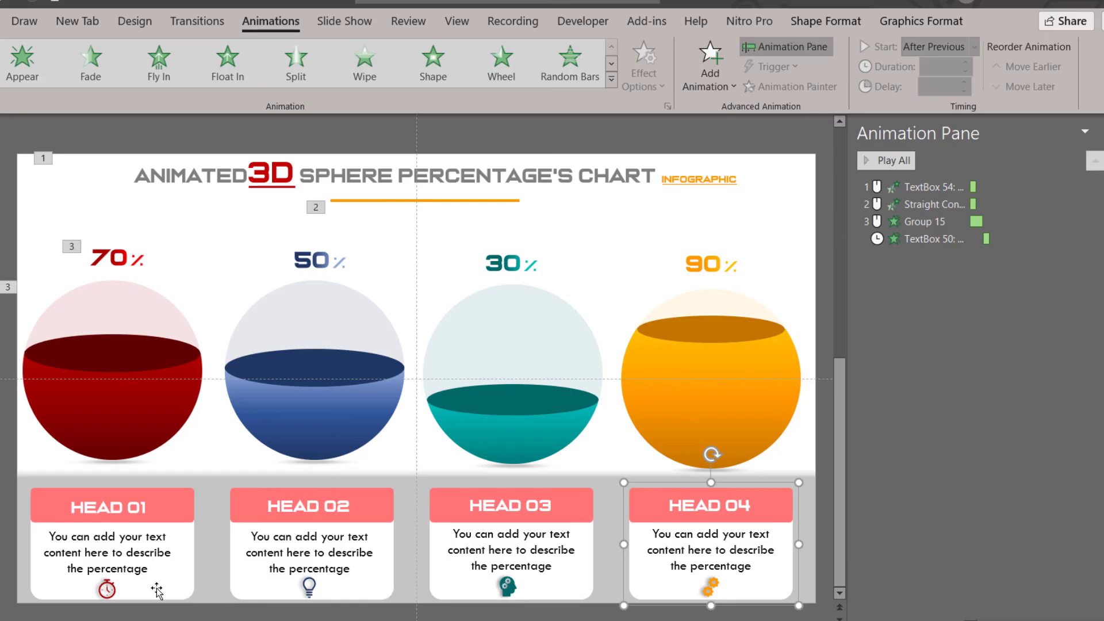
Give the HEAD 01 card group a Wipe entrance from top, starting After Previous.
{"action": "left_click", "coordinate": [156, 587]}
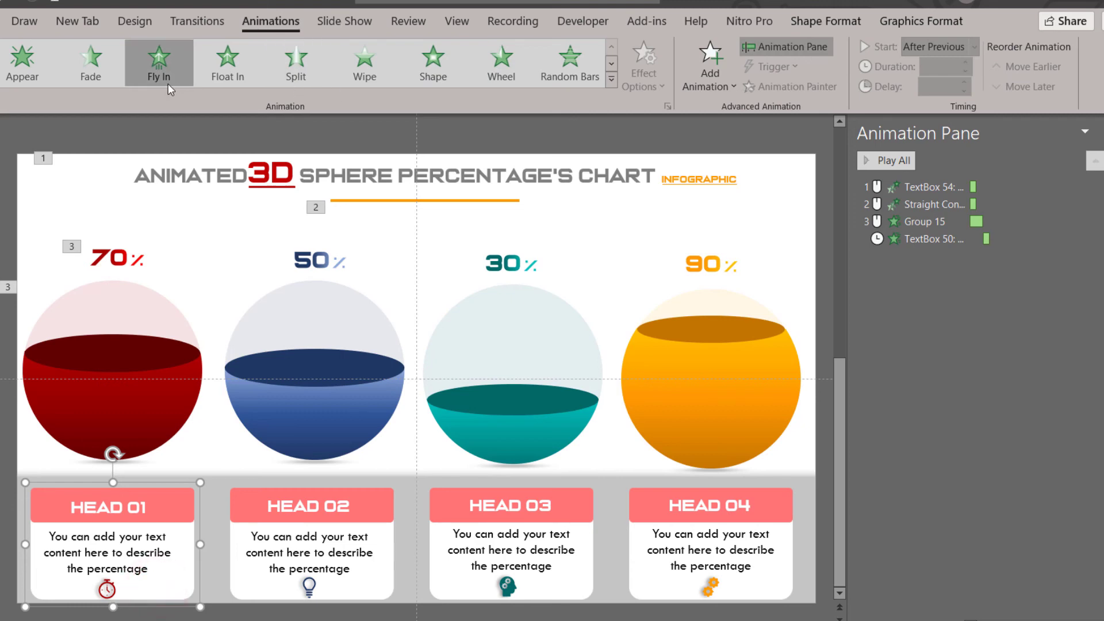
{"action": "left_click", "coordinate": [370, 83]}
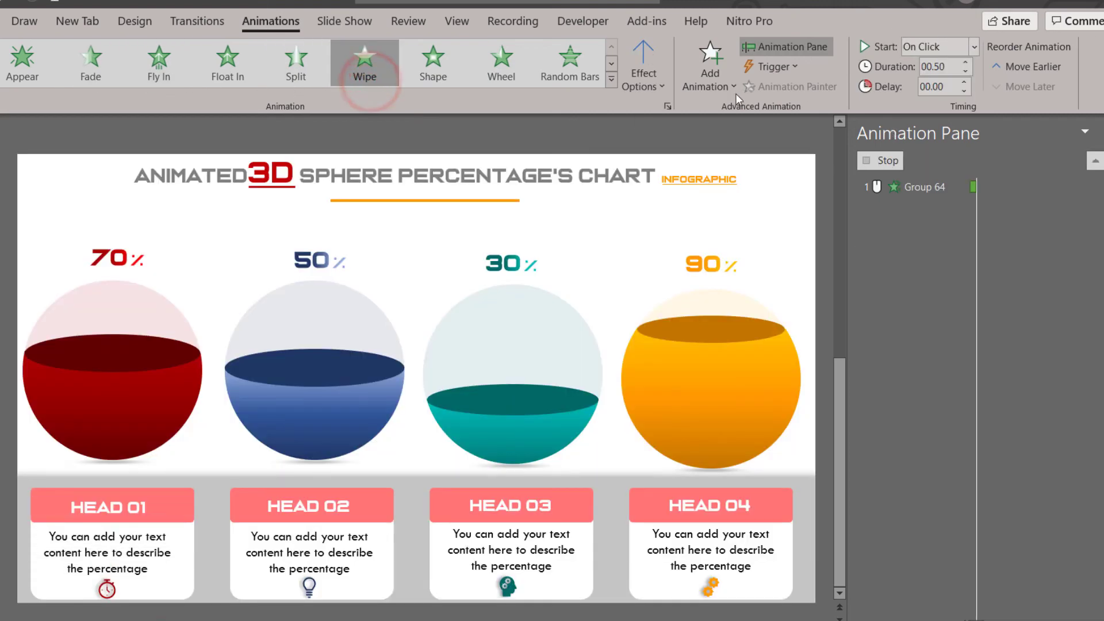
{"action": "left_click", "coordinate": [657, 88]}
{"action": "left_click", "coordinate": [701, 270]}
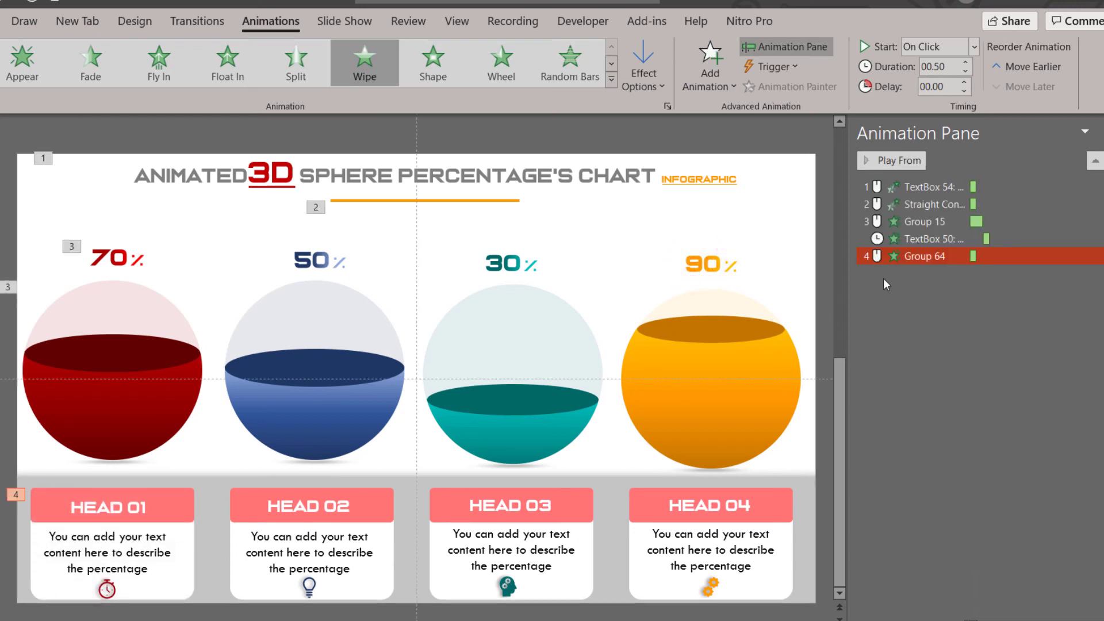
{"action": "left_click", "coordinate": [1083, 257]}
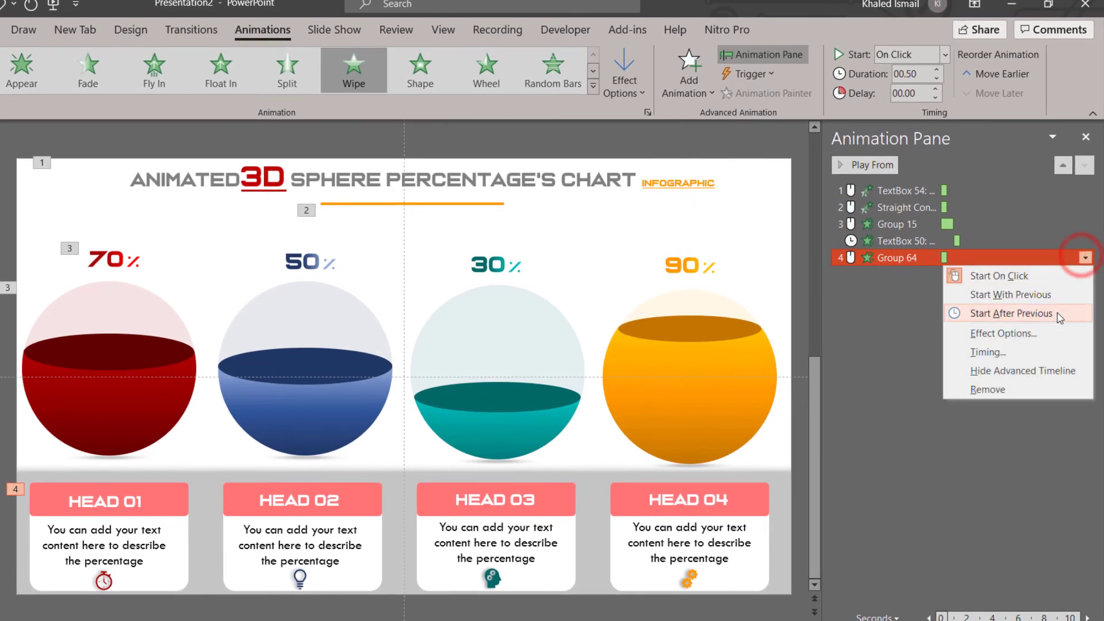
{"action": "left_click", "coordinate": [1060, 315]}
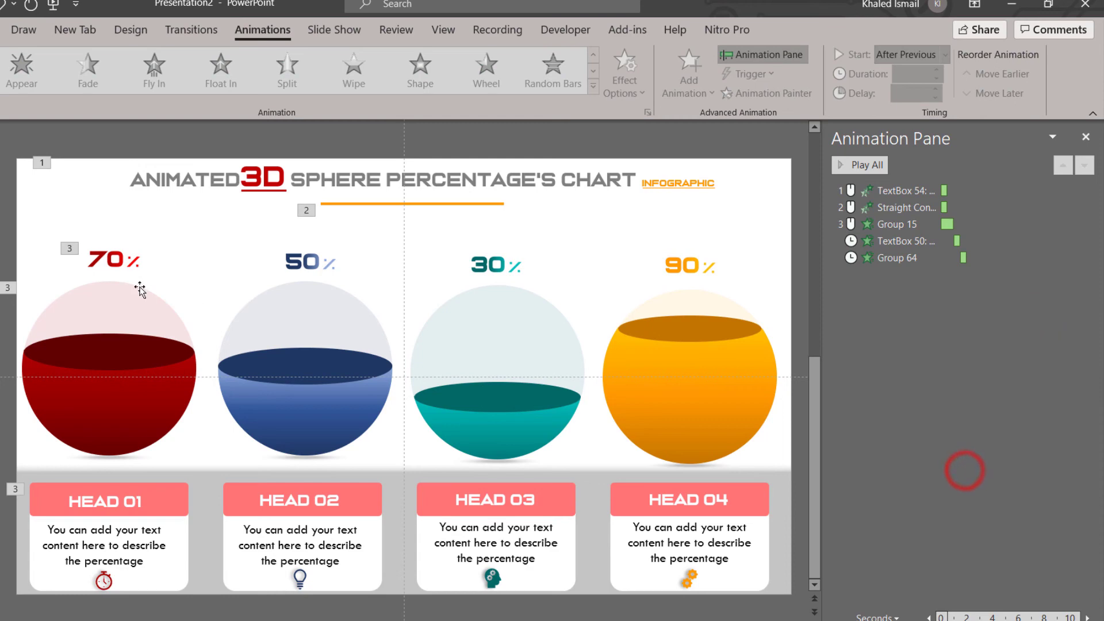
Copy the red sphere, 70% label and HEAD 01 animations onto the blue sphere, 50% label and HEAD 02.
{"action": "left_click", "coordinate": [153, 381]}
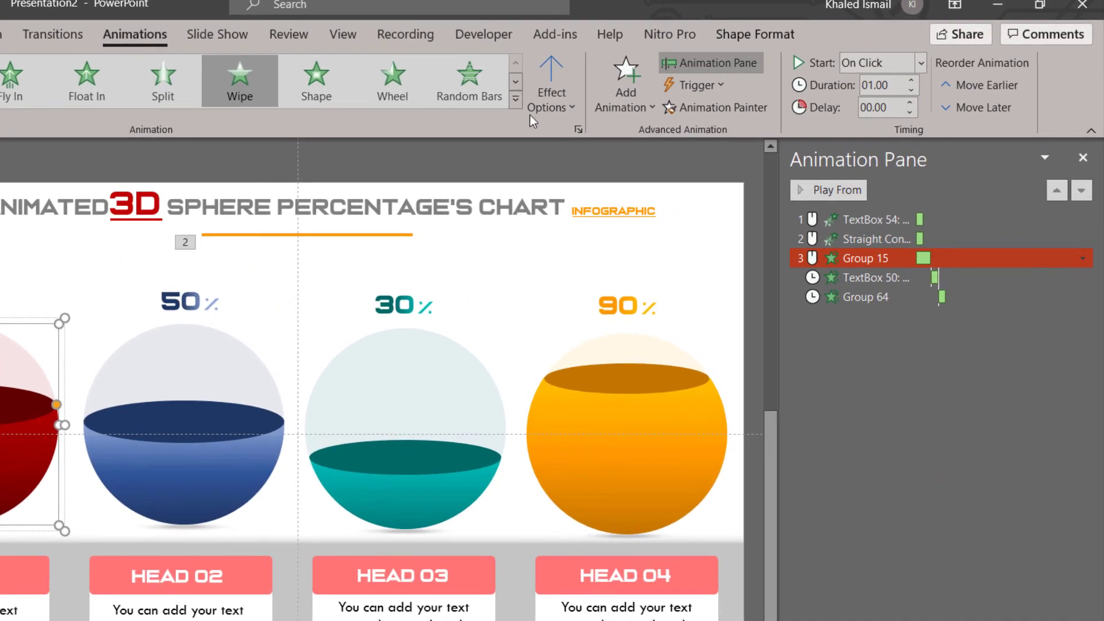
{"action": "left_click", "coordinate": [712, 110]}
{"action": "left_click", "coordinate": [196, 477]}
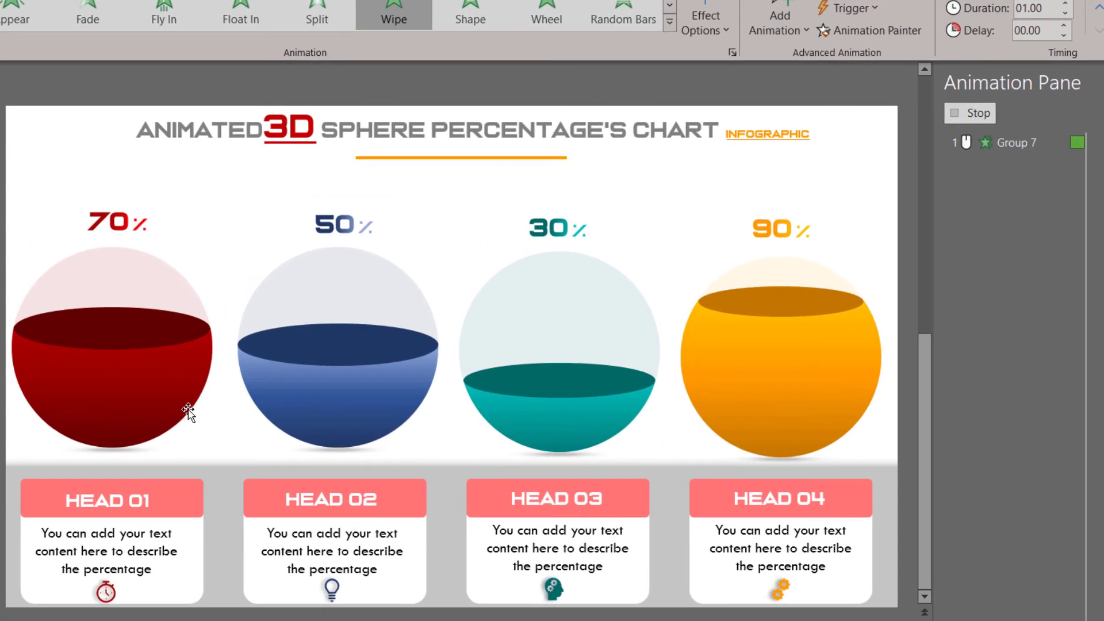
{"action": "left_click", "coordinate": [357, 218]}
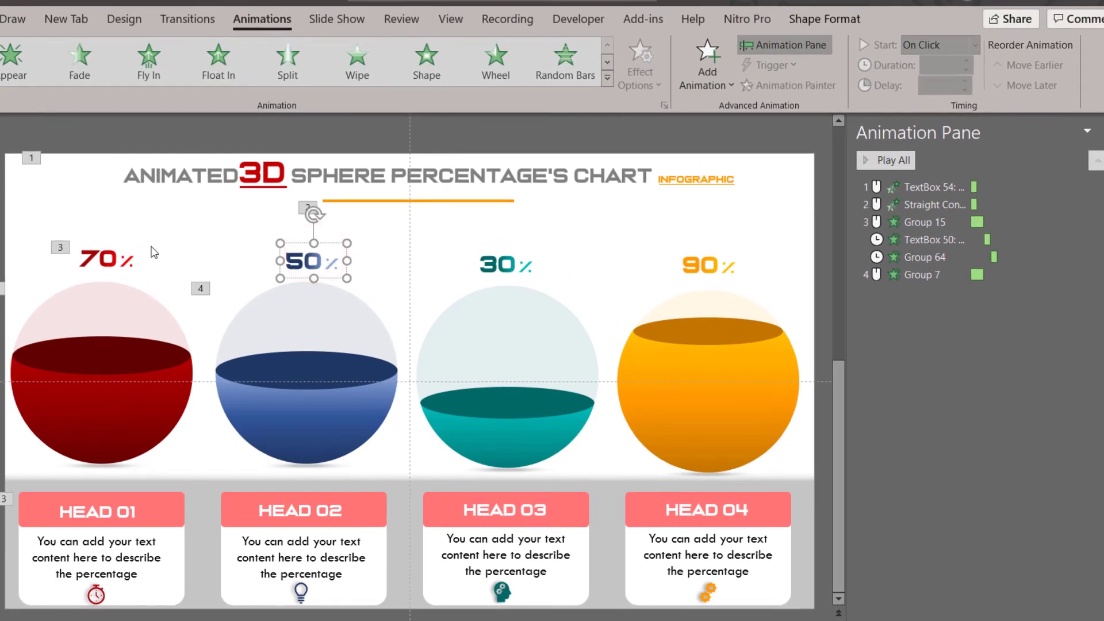
{"action": "left_click", "coordinate": [122, 259]}
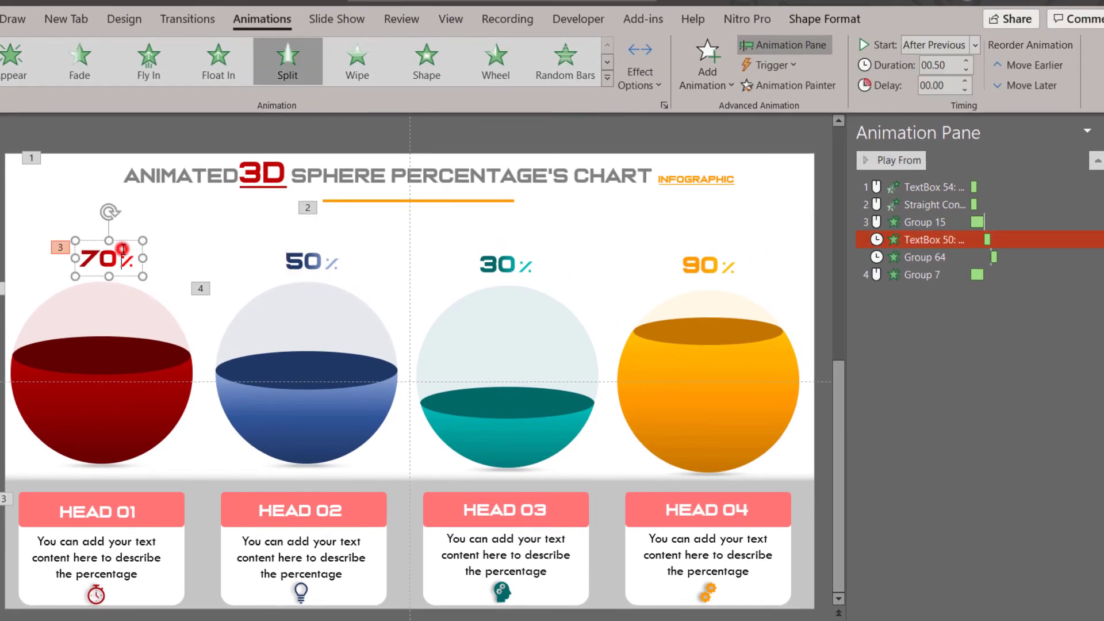
{"action": "left_click", "coordinate": [774, 81]}
{"action": "left_click", "coordinate": [330, 270]}
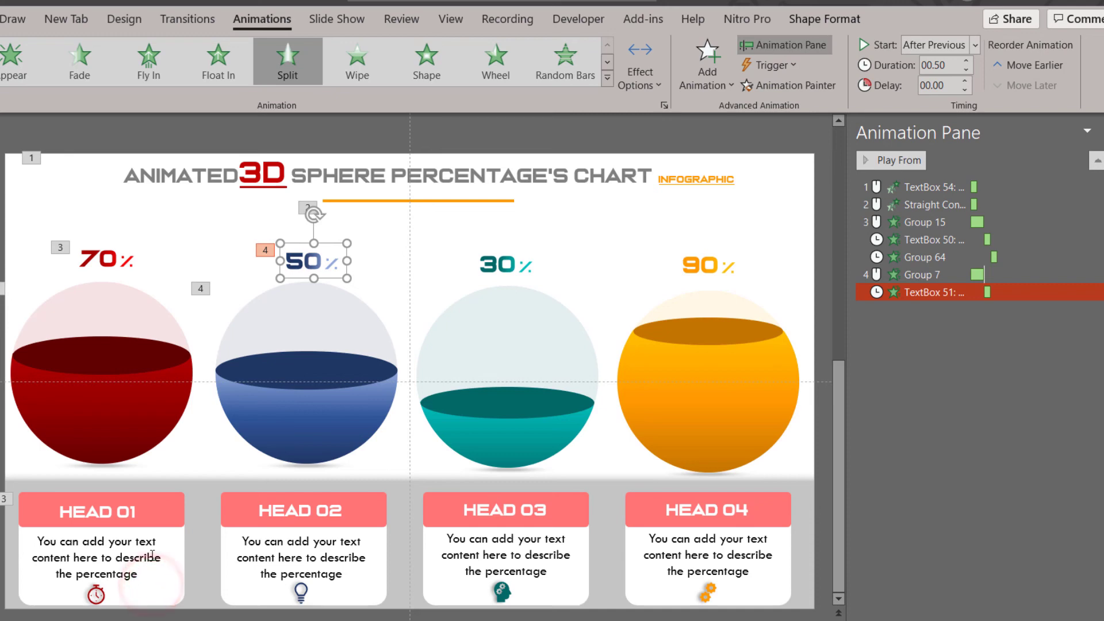
{"action": "left_click", "coordinate": [171, 581]}
{"action": "left_click", "coordinate": [808, 83]}
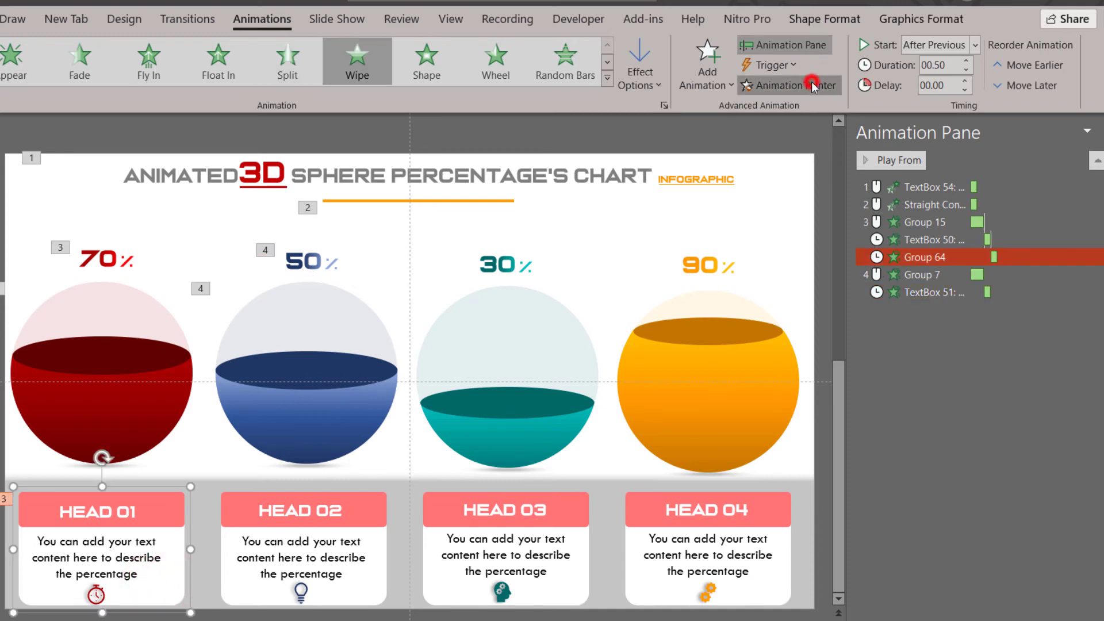
{"action": "left_click", "coordinate": [366, 562]}
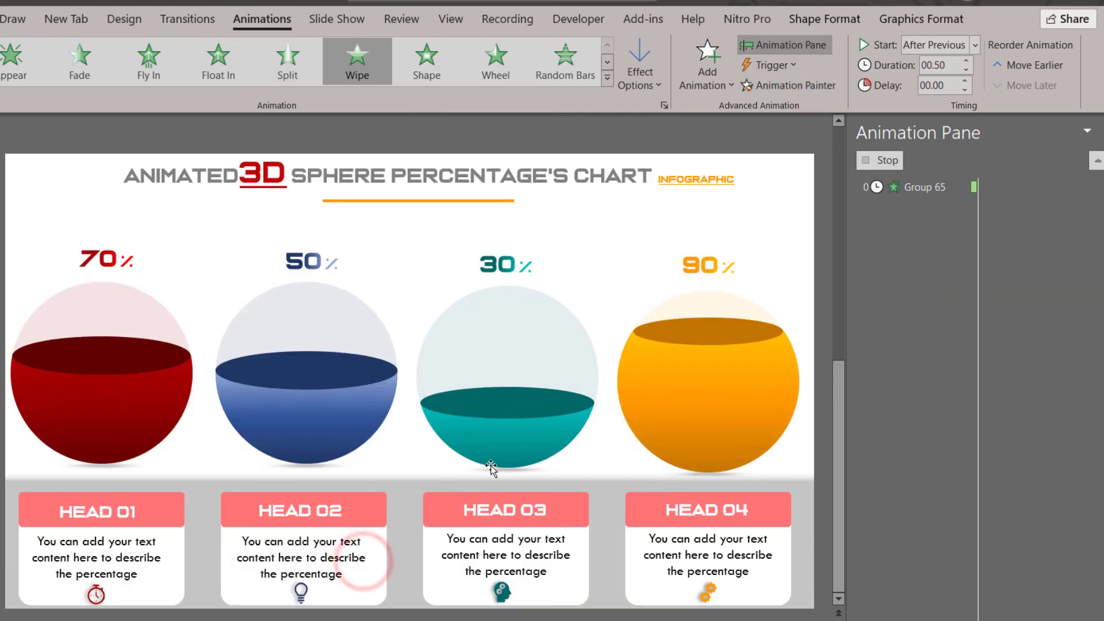
Copy the blue sphere, 50% label and HEAD 02 animations onto the teal sphere, 30% label and HEAD 03.
{"action": "left_click", "coordinate": [368, 399]}
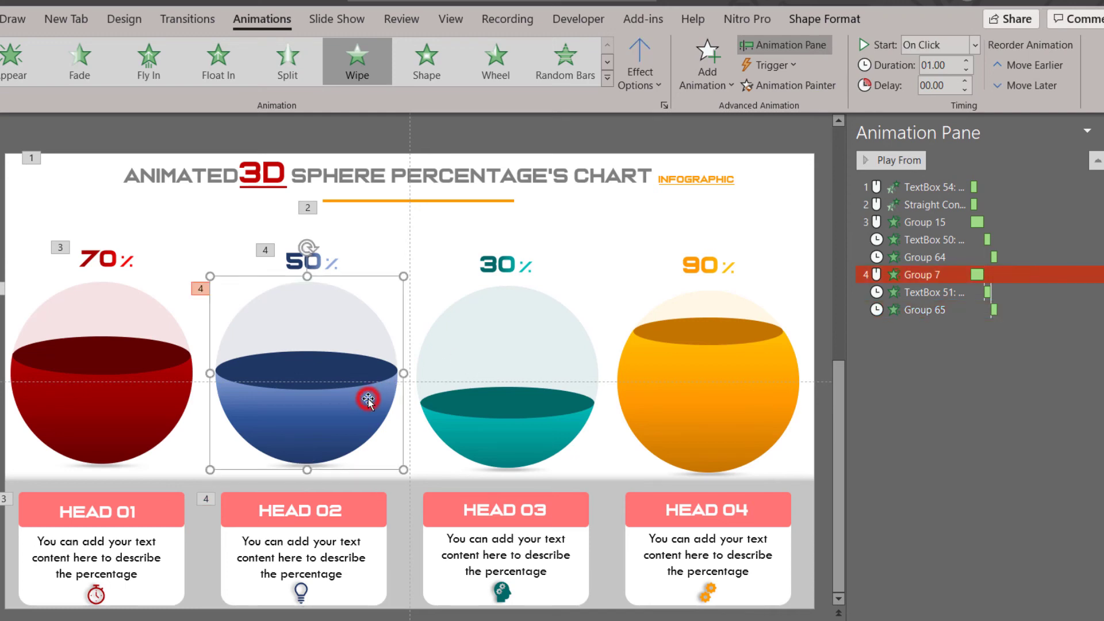
{"action": "left_click", "coordinate": [816, 86]}
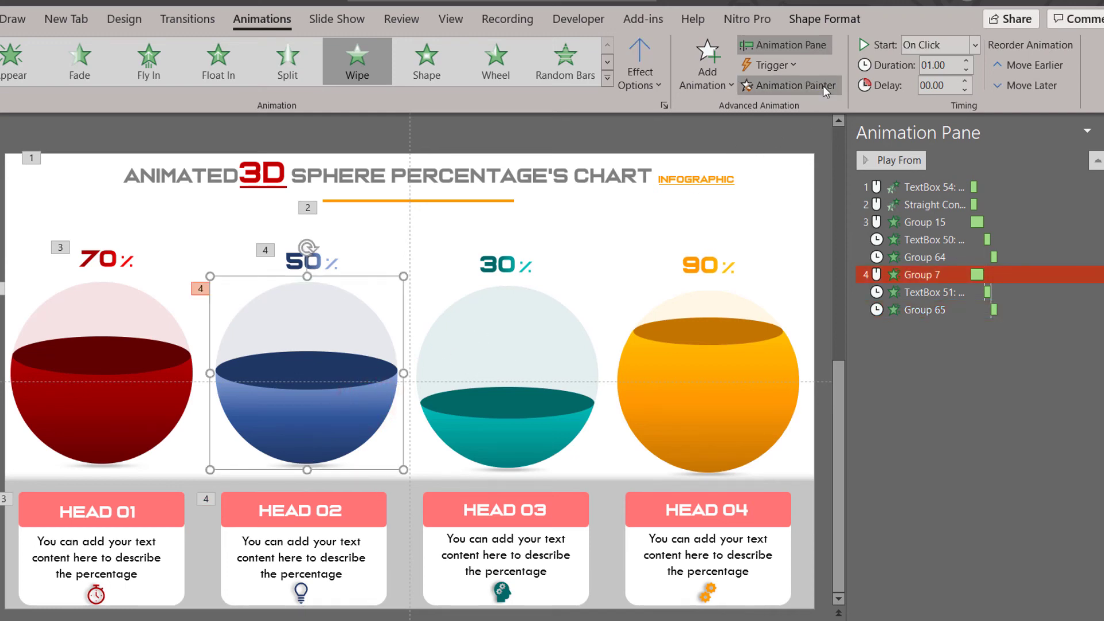
{"action": "left_click", "coordinate": [534, 434]}
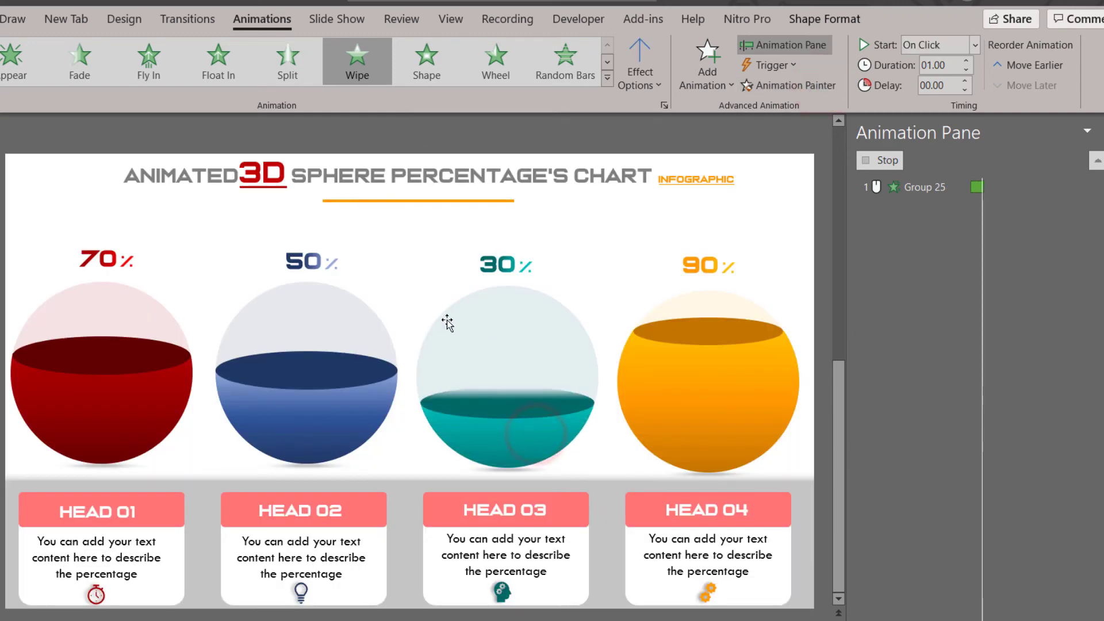
{"action": "left_click", "coordinate": [321, 266]}
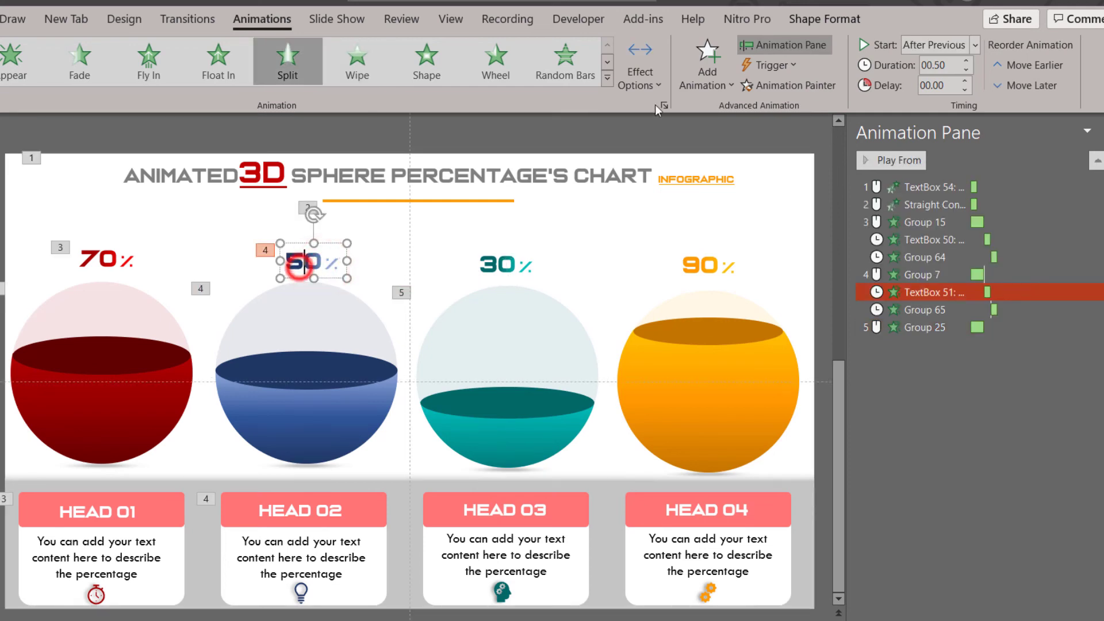
{"action": "left_click", "coordinate": [788, 85]}
{"action": "left_click", "coordinate": [509, 262]}
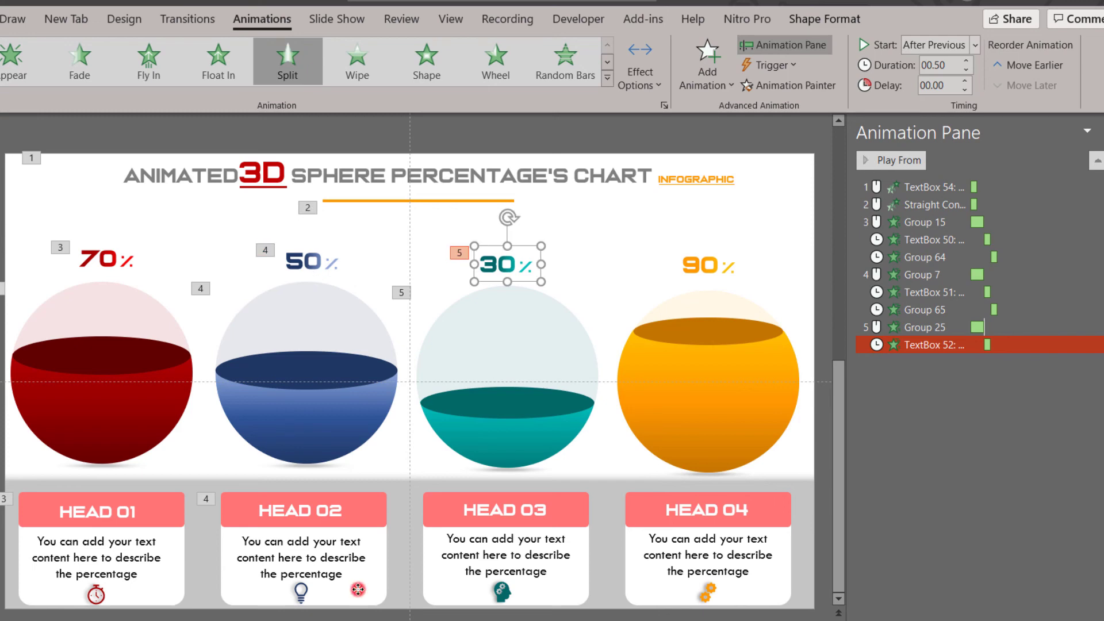
{"action": "left_click", "coordinate": [357, 591]}
{"action": "left_click", "coordinate": [785, 86]}
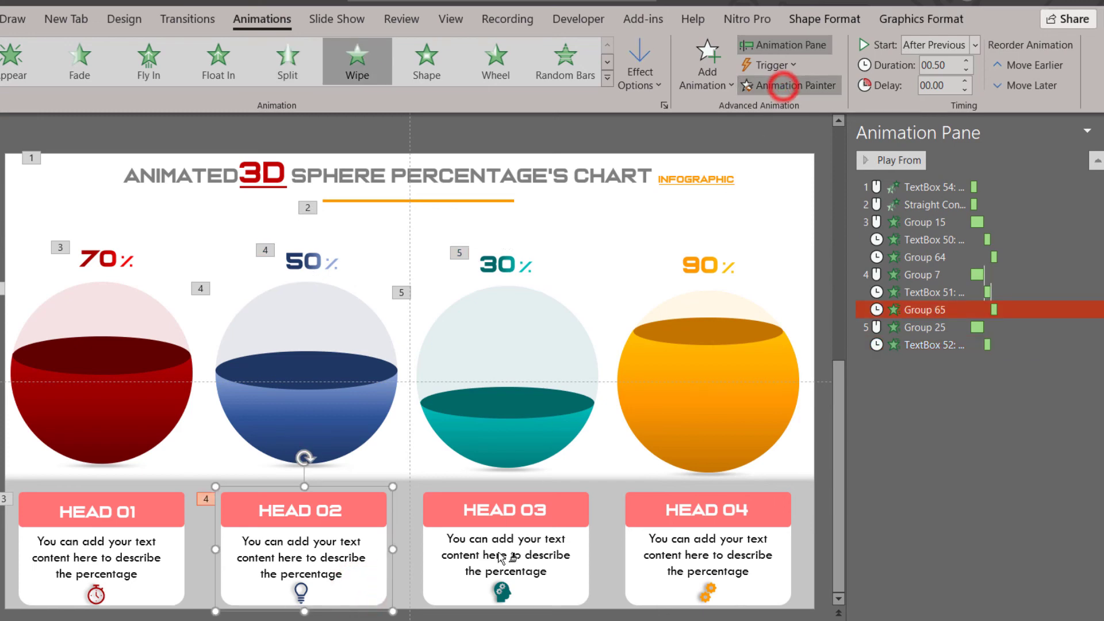
{"action": "left_click", "coordinate": [532, 583]}
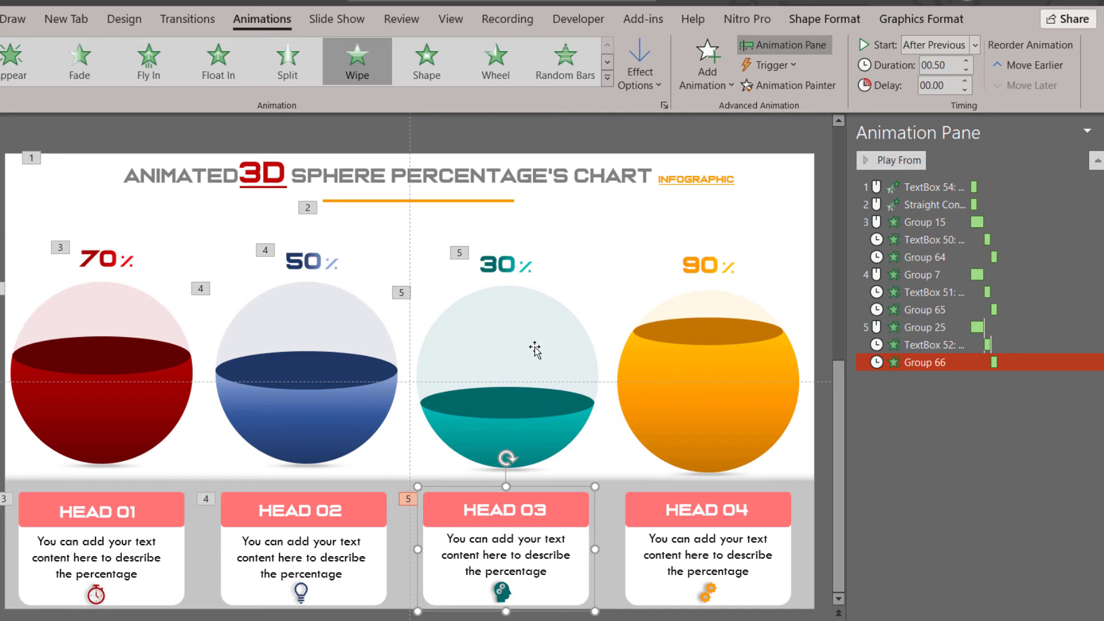
Copy the teal sphere, 30% label and HEAD 03 animations onto the orange sphere, 90% label and HEAD 04.
{"action": "left_click", "coordinate": [547, 433]}
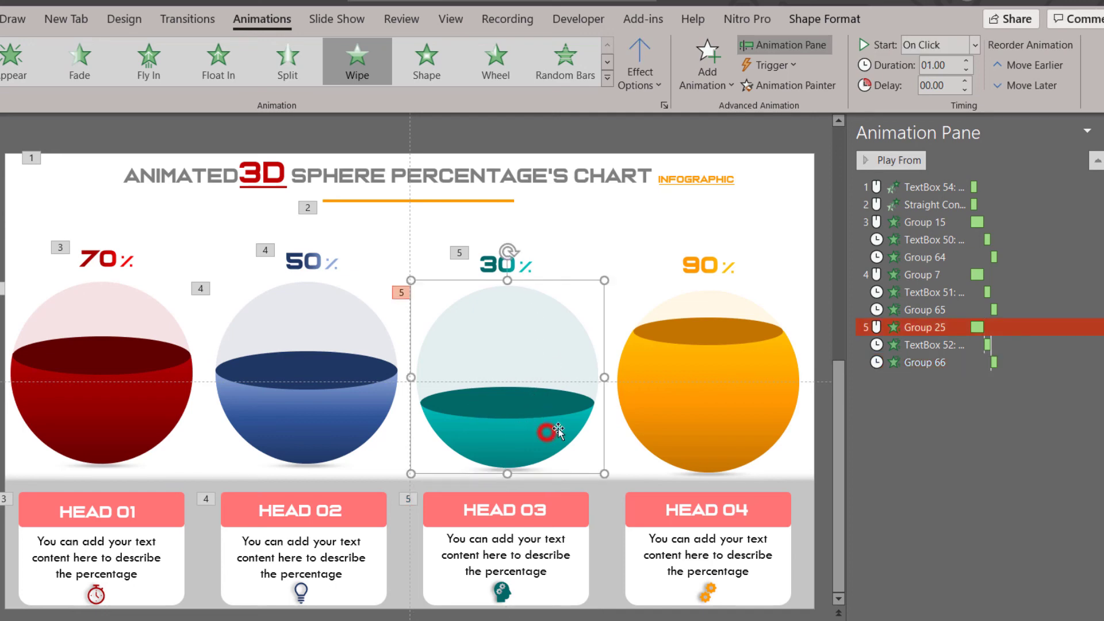
{"action": "left_click", "coordinate": [813, 87]}
{"action": "left_click", "coordinate": [740, 431]}
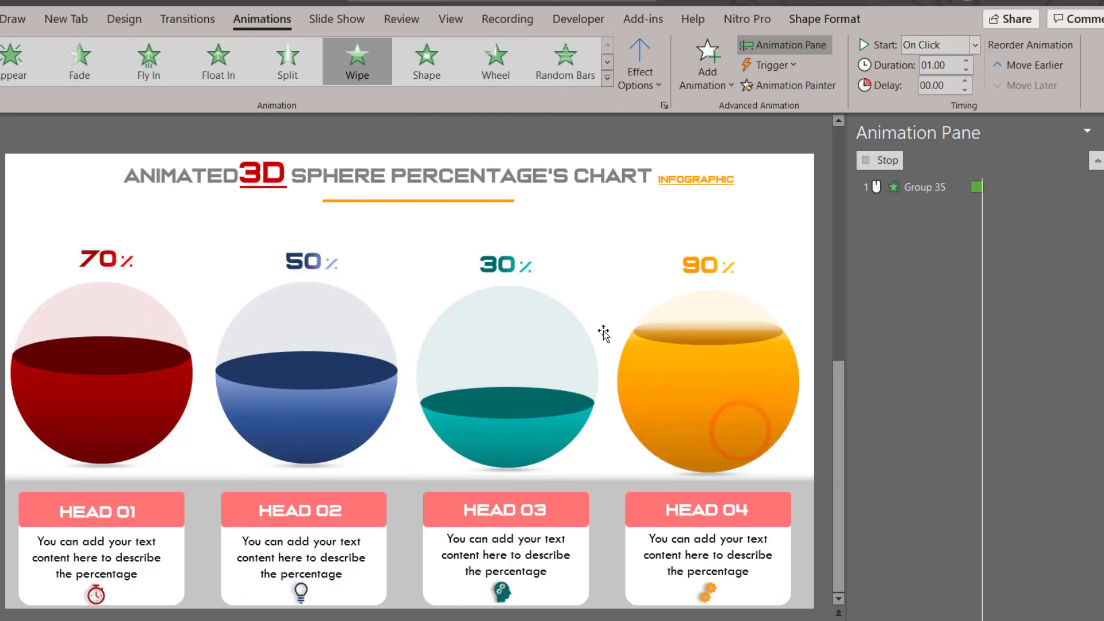
{"action": "left_click", "coordinate": [520, 265]}
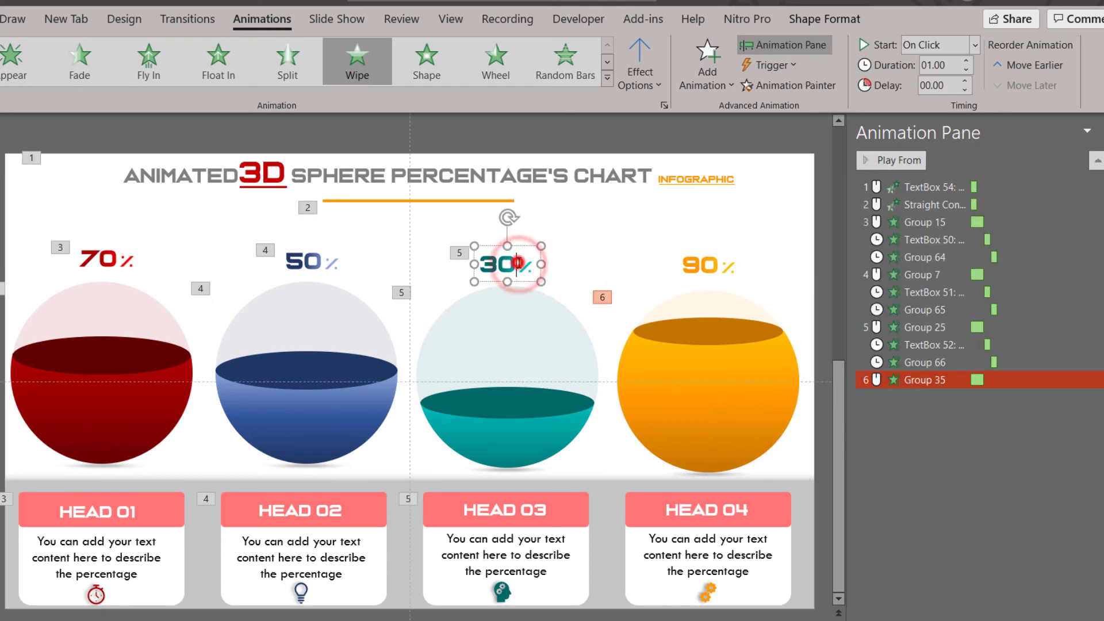
{"action": "left_click", "coordinate": [776, 85]}
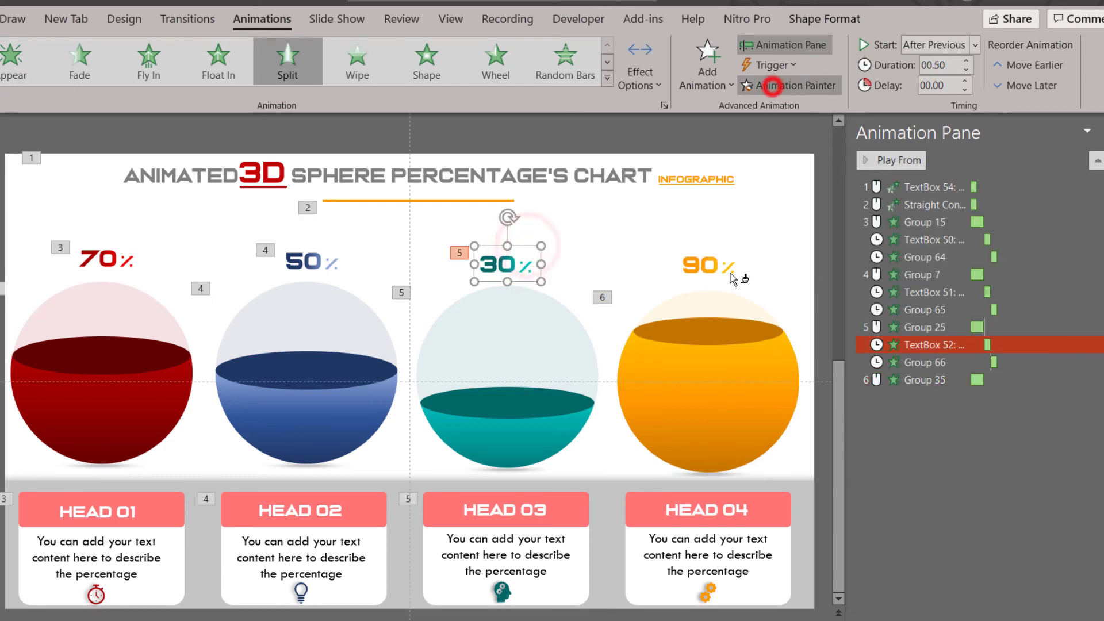
{"action": "left_click", "coordinate": [708, 263]}
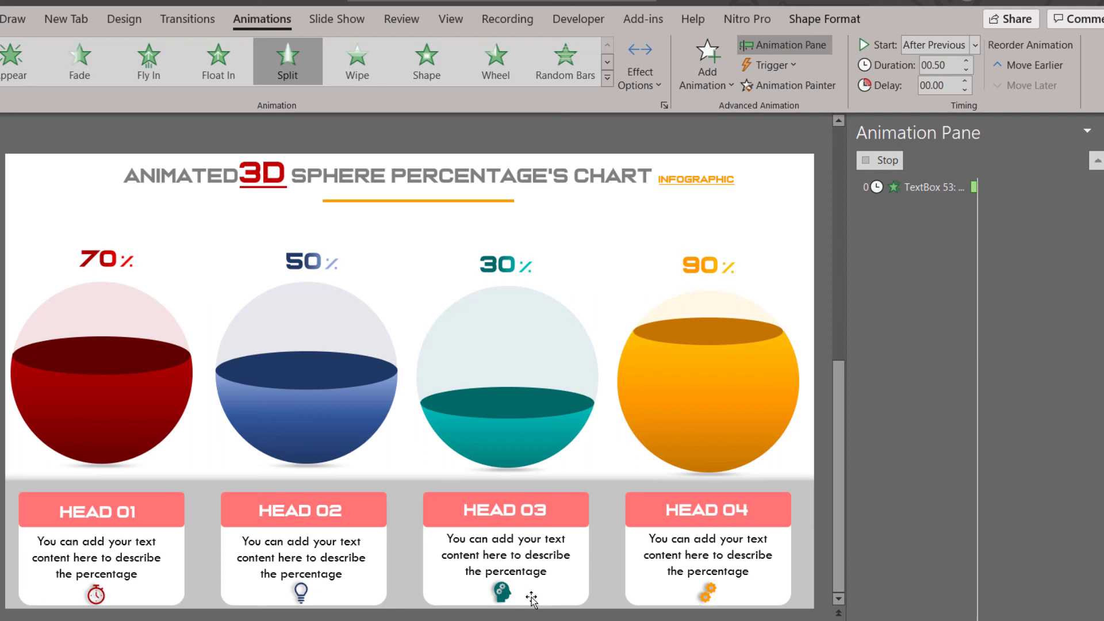
{"action": "left_click", "coordinate": [530, 595]}
{"action": "left_click", "coordinate": [799, 86]}
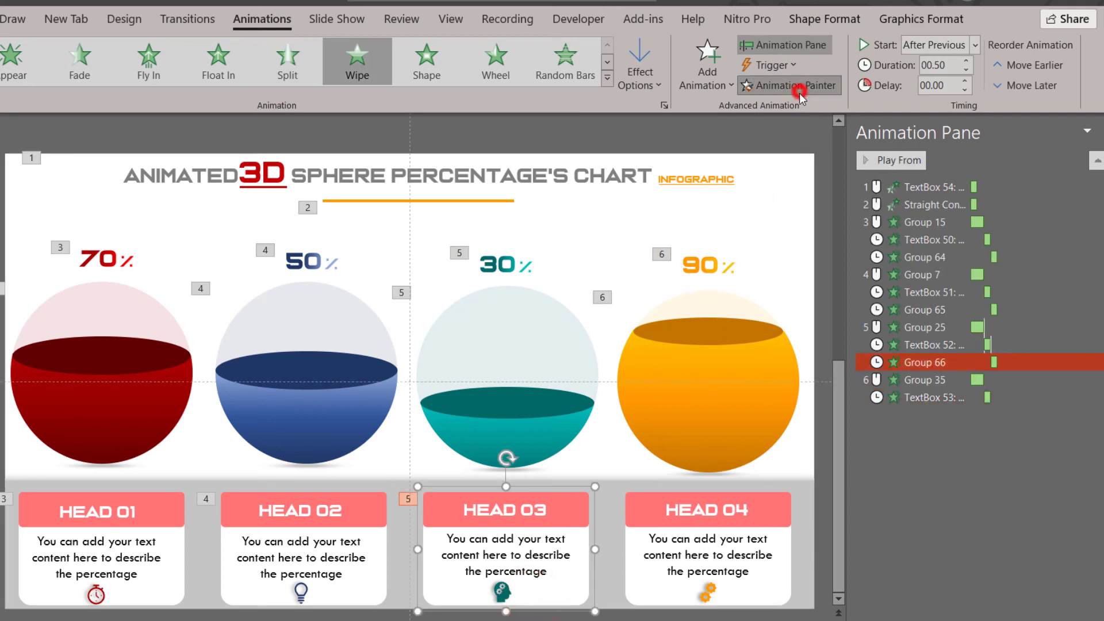
{"action": "left_click", "coordinate": [726, 592]}
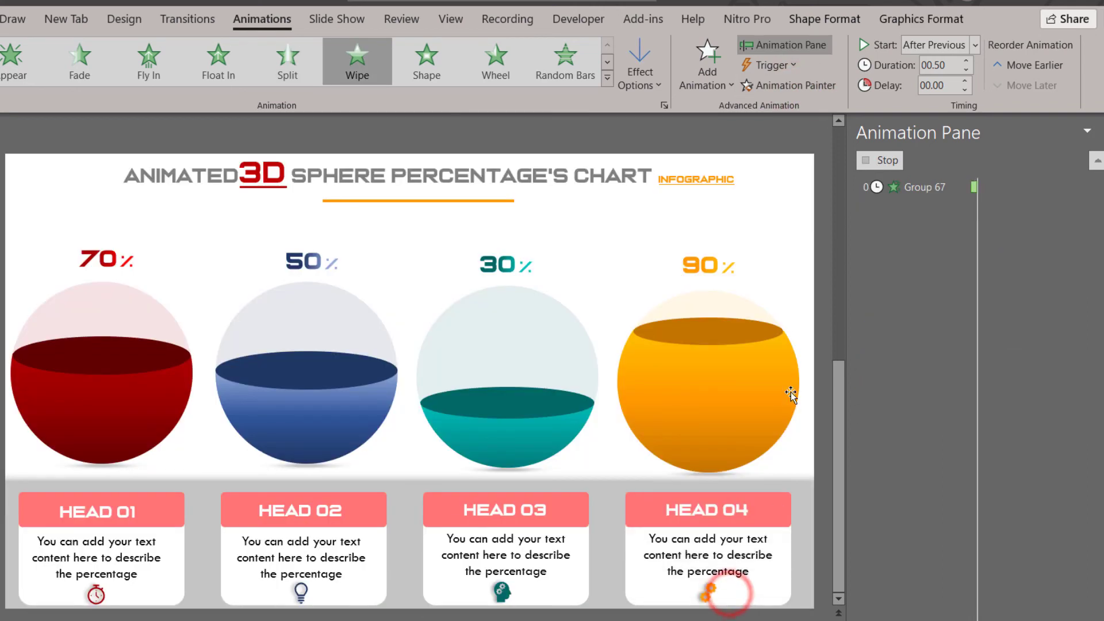
Duplicate the red sphere with Ctrl+D, lay the copy exactly over the original, and bring up Format Shape.
{"action": "left_click", "coordinate": [112, 310]}
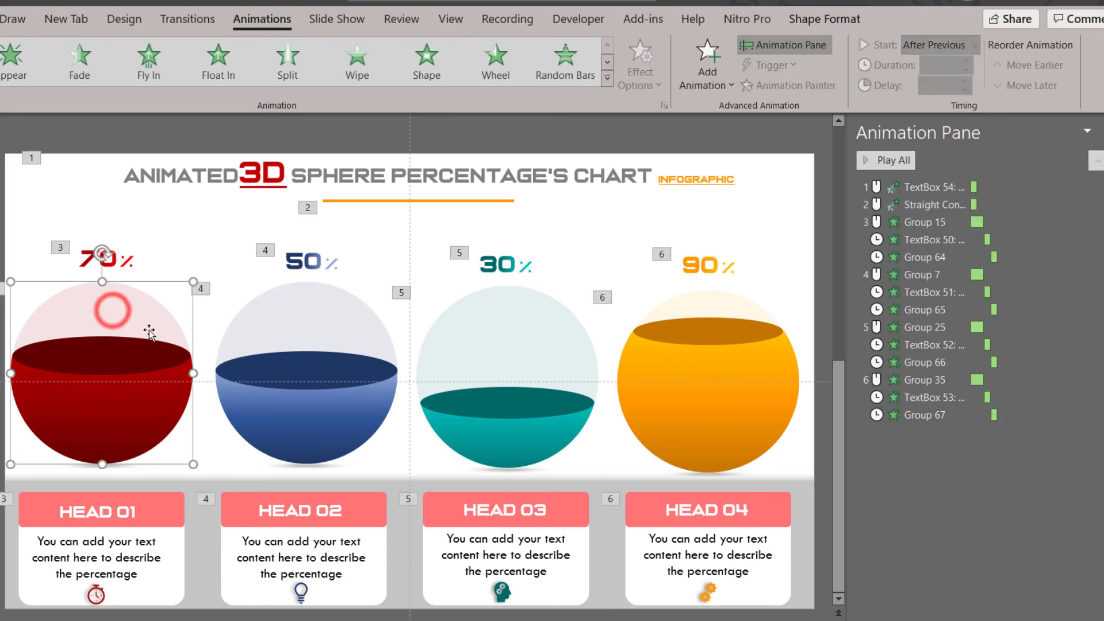
{"action": "key", "text": "ctrl+d"}
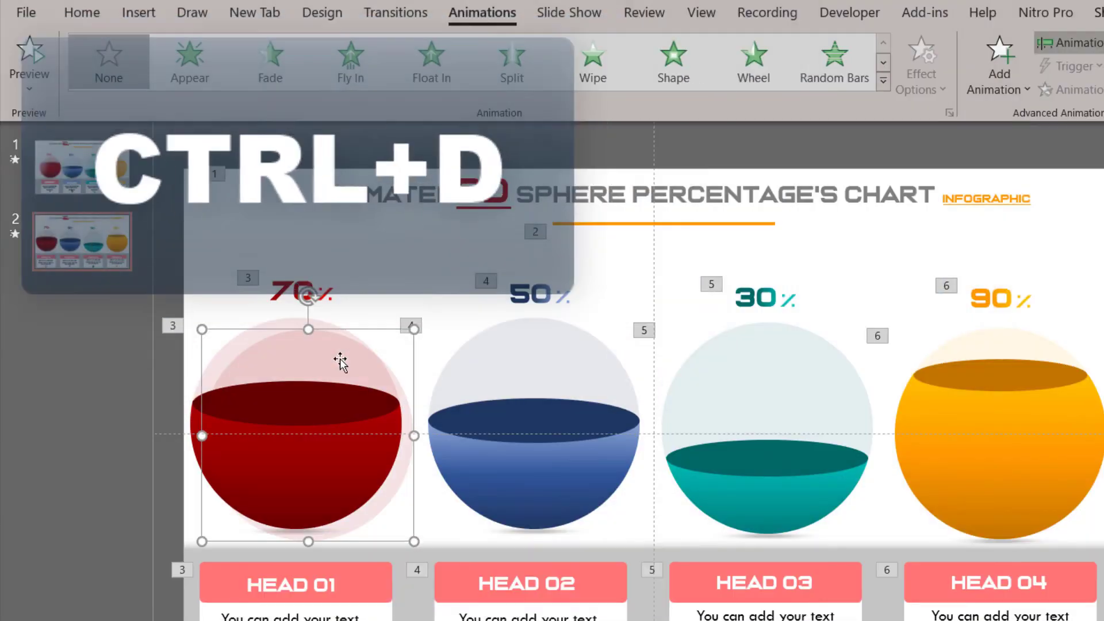
{"action": "mouse_move", "coordinate": [304, 352]}
{"action": "left_mouse_down"}
{"action": "mouse_move", "coordinate": [366, 356]}
{"action": "mouse_move", "coordinate": [341, 365]}
{"action": "left_mouse_up"}
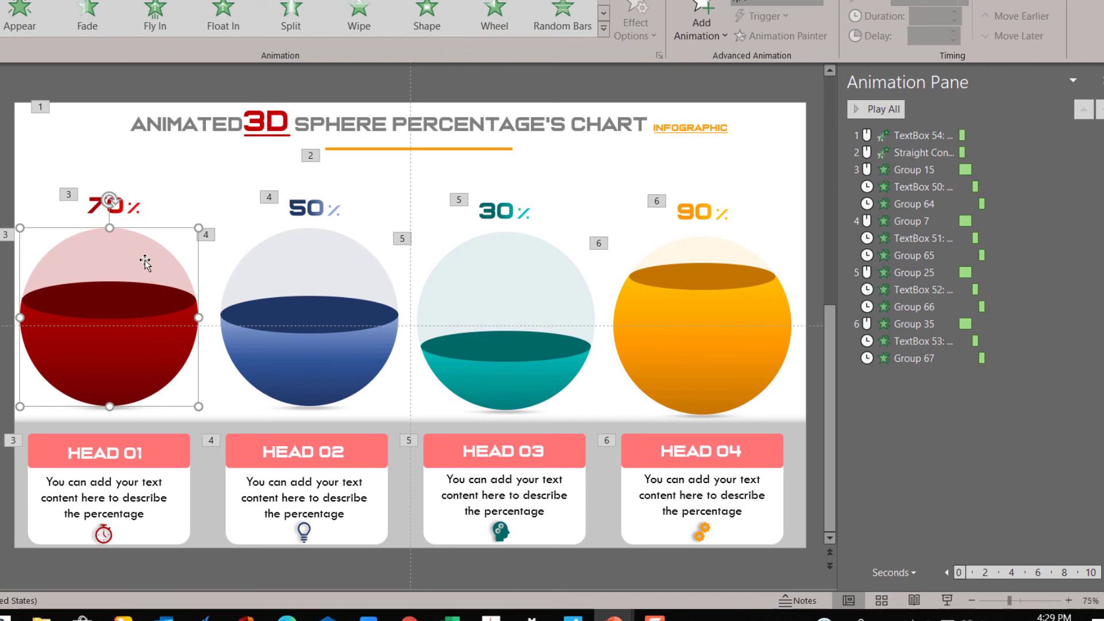
{"action": "right_click", "coordinate": [145, 262]}
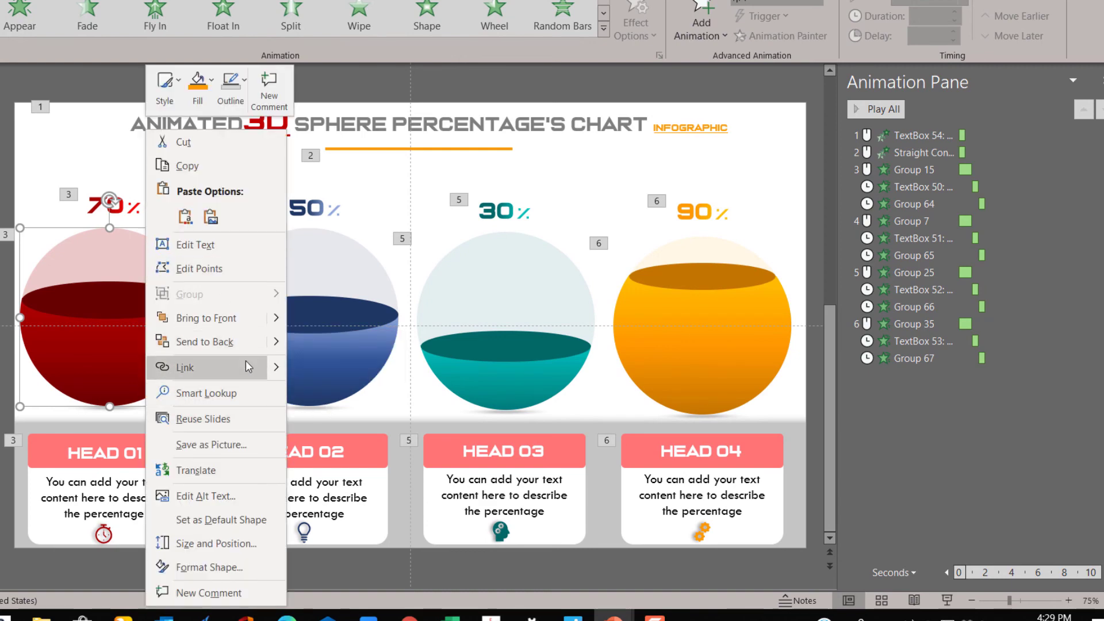
{"action": "left_click", "coordinate": [236, 568]}
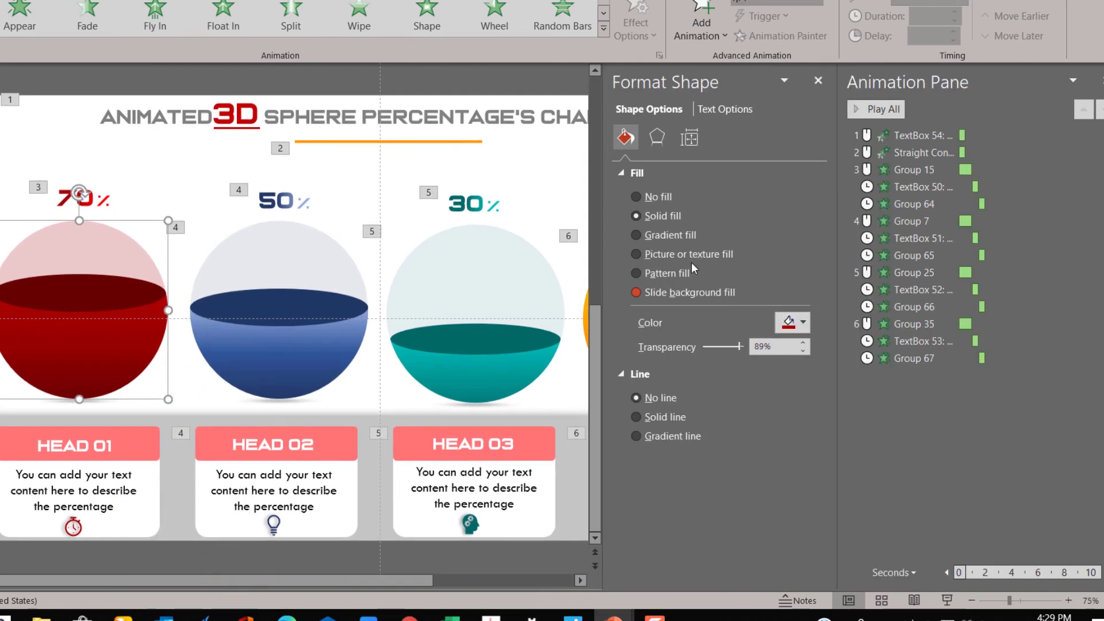
Give the duplicate sphere a linear gradient fill at 135° and rearrange its gradient stops.
{"action": "left_click", "coordinate": [682, 235]}
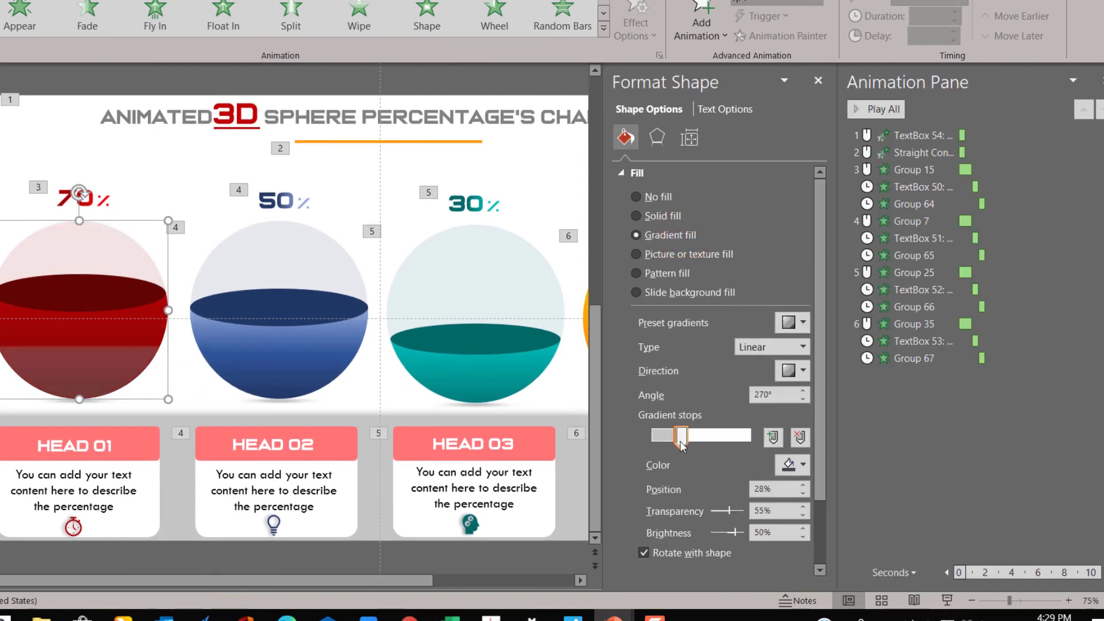
{"action": "left_click", "coordinate": [750, 437]}
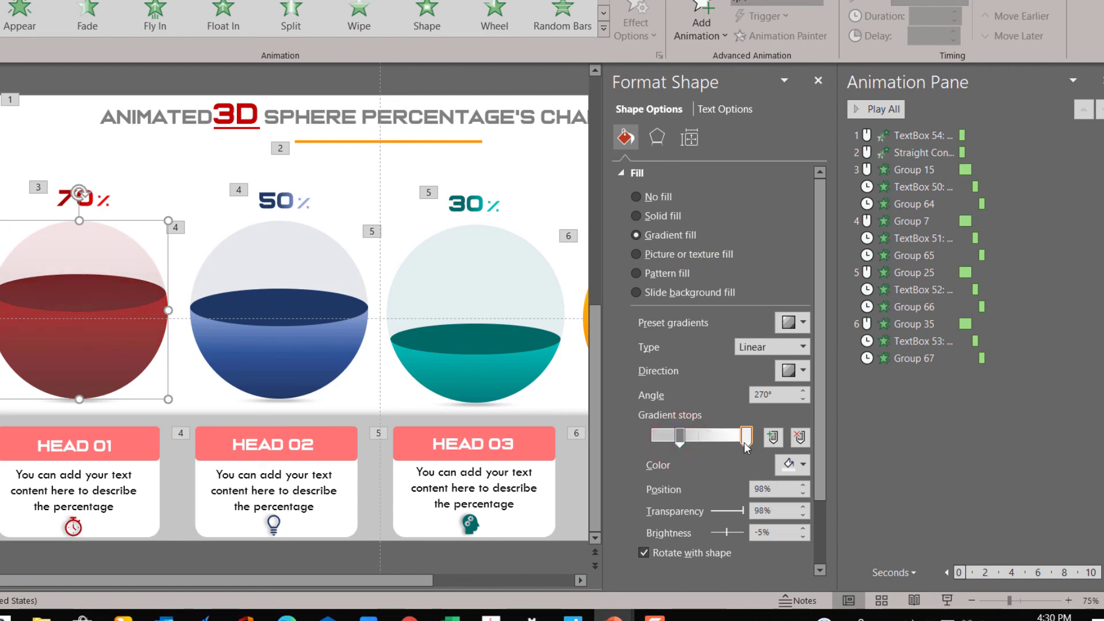
{"action": "left_click", "coordinate": [680, 437]}
{"action": "left_click", "coordinate": [793, 465]}
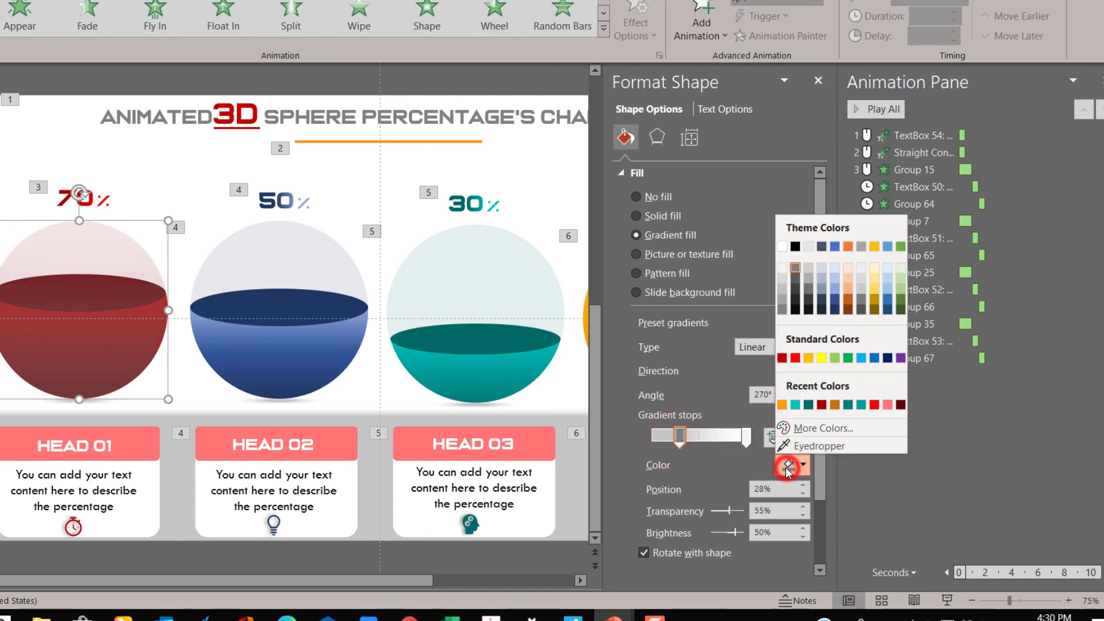
{"action": "left_click", "coordinate": [716, 413]}
{"action": "left_click", "coordinate": [793, 370]}
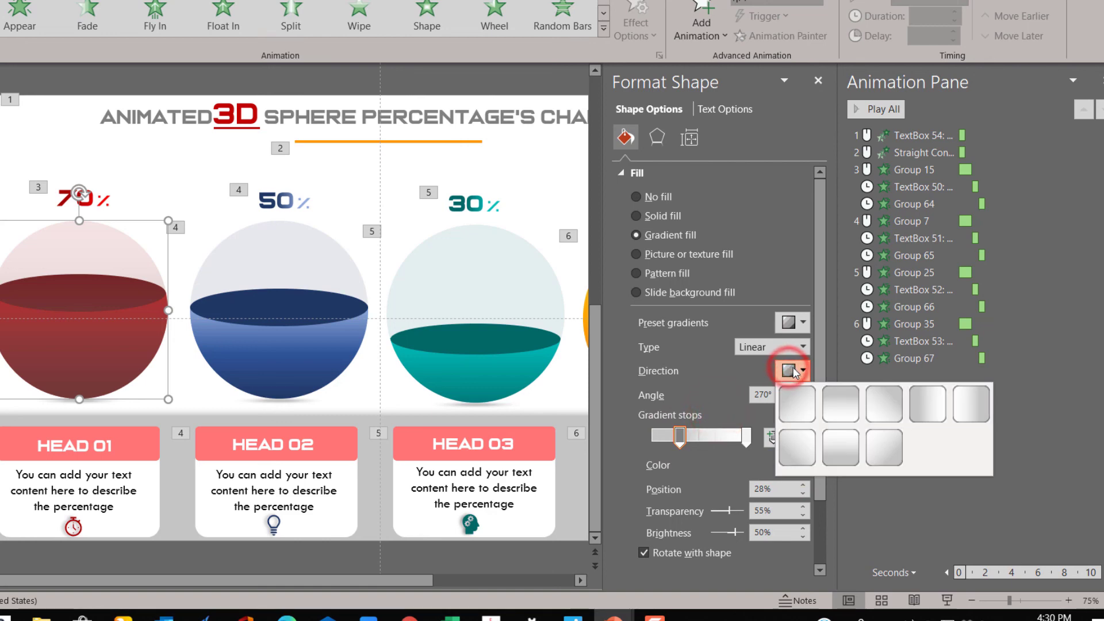
{"action": "left_click", "coordinate": [894, 407]}
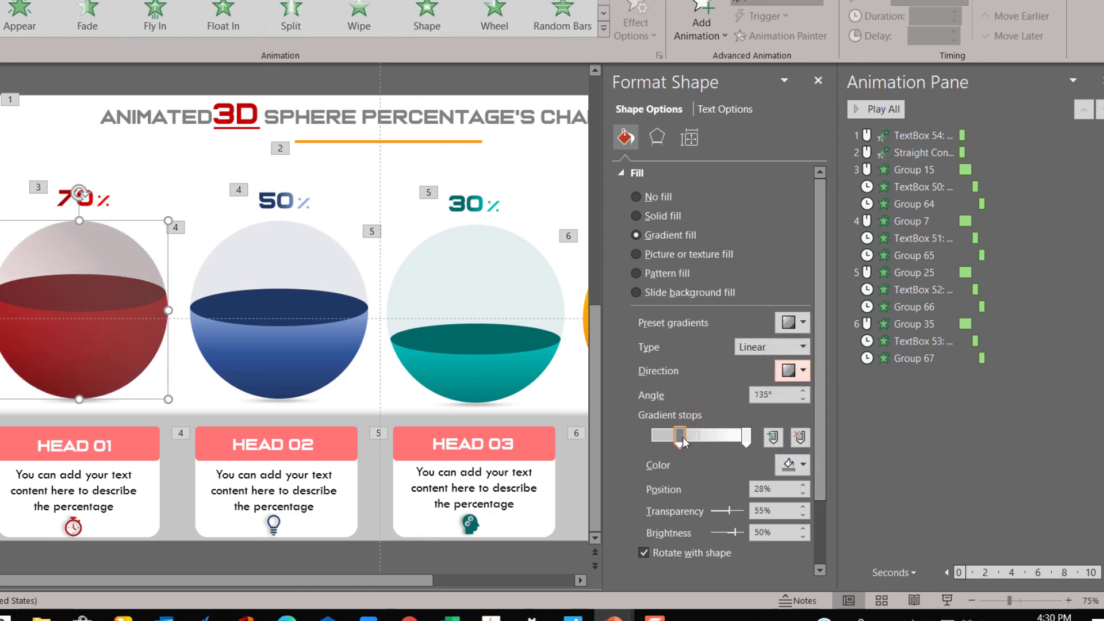
{"action": "mouse_move", "coordinate": [681, 437]}
{"action": "left_mouse_down"}
{"action": "mouse_move", "coordinate": [705, 438]}
{"action": "mouse_move", "coordinate": [692, 439]}
{"action": "left_mouse_up"}
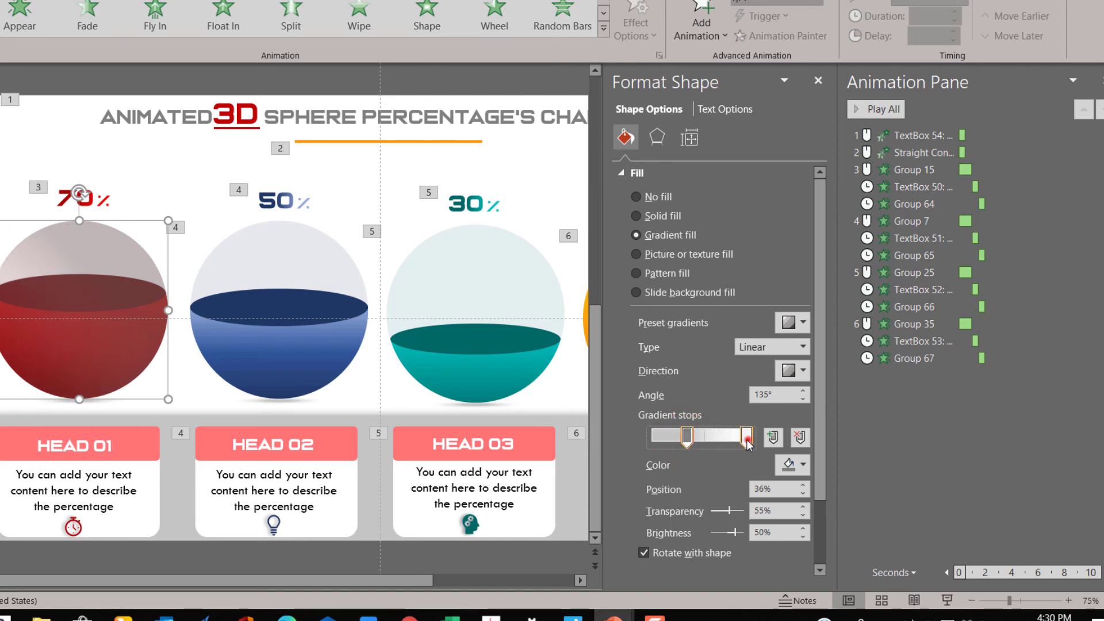
{"action": "mouse_move", "coordinate": [746, 437]}
{"action": "left_mouse_down"}
{"action": "mouse_move", "coordinate": [662, 437]}
{"action": "mouse_move", "coordinate": [737, 440]}
{"action": "mouse_move", "coordinate": [713, 441]}
{"action": "mouse_move", "coordinate": [721, 442]}
{"action": "left_mouse_up"}
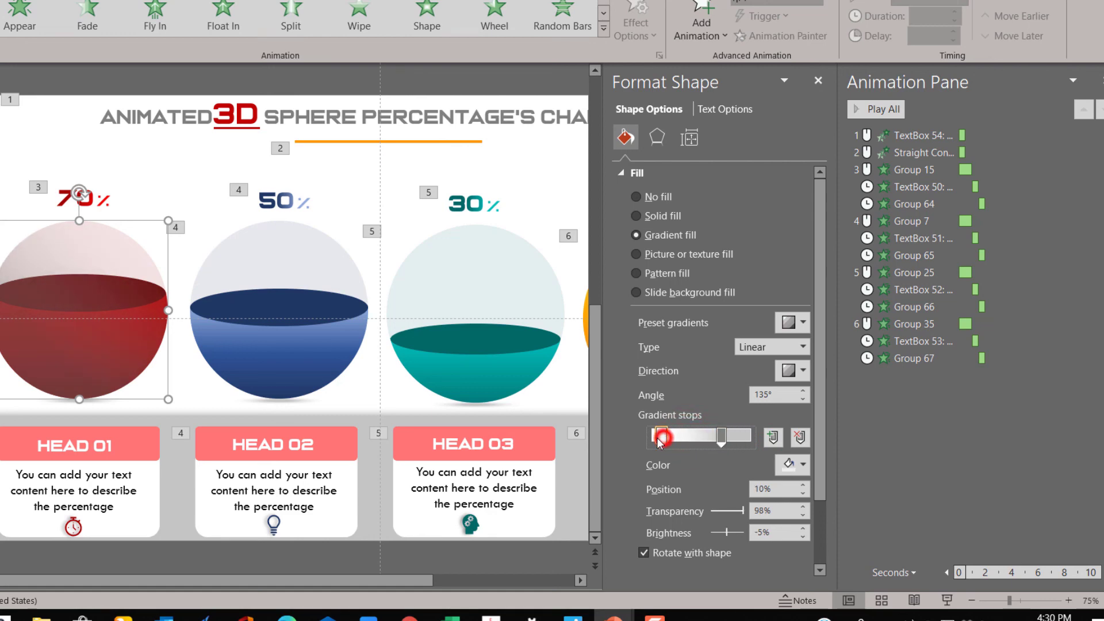
Make the middle stop white at about 38% position with 60% transparency, starting stop fully transparent.
{"action": "left_click", "coordinate": [722, 440]}
{"action": "left_click", "coordinate": [797, 465]}
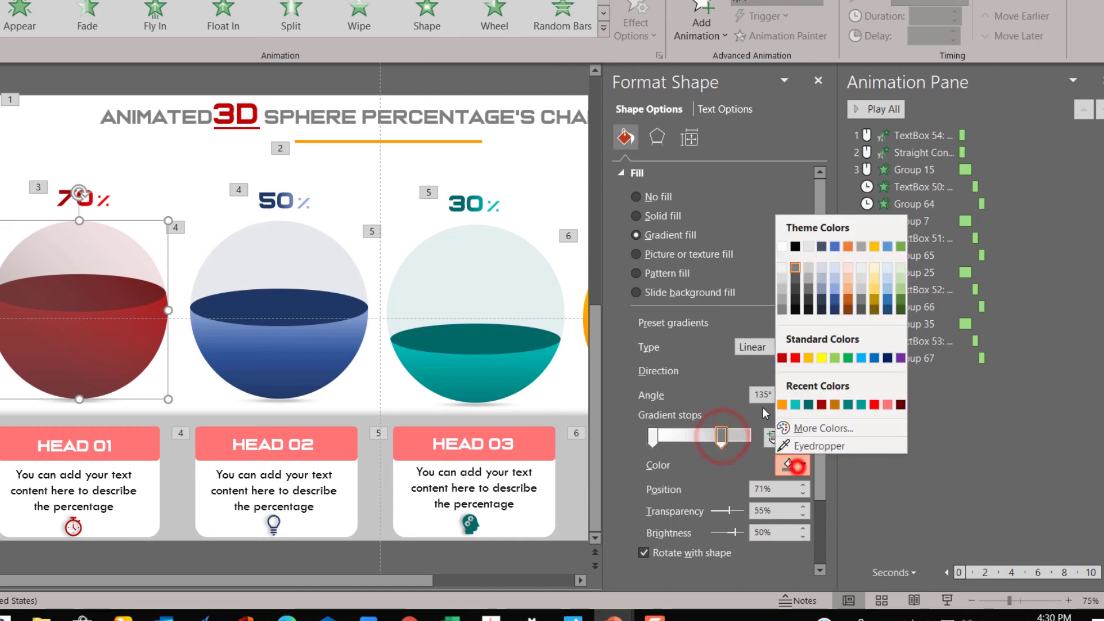
{"action": "left_click", "coordinate": [781, 268]}
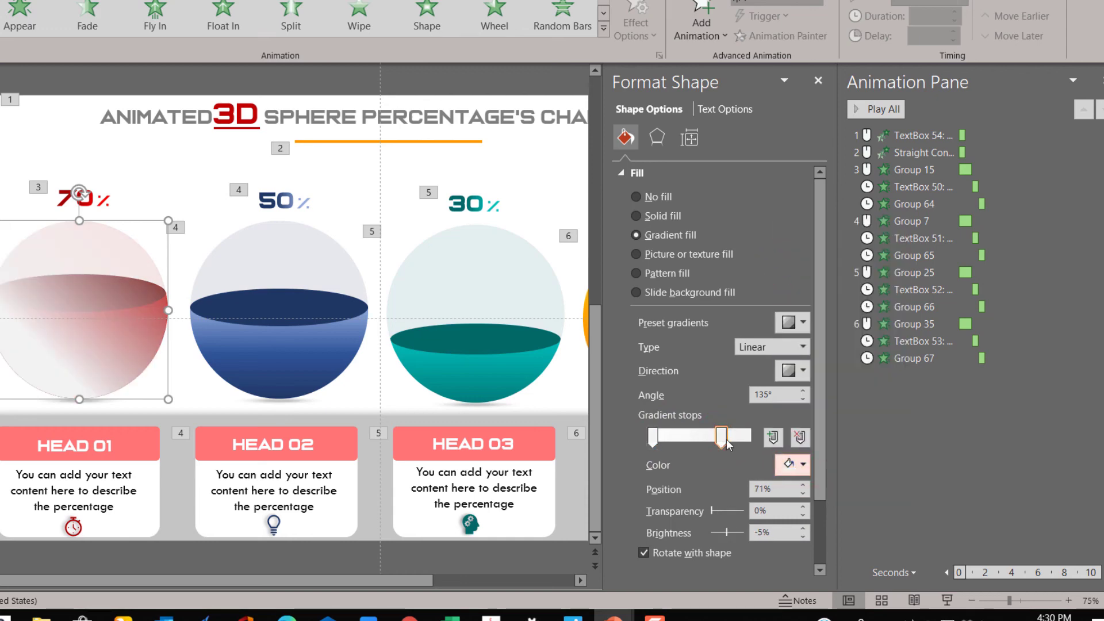
{"action": "left_click_drag", "start_coordinate": [712, 511], "coordinate": [726, 511]}
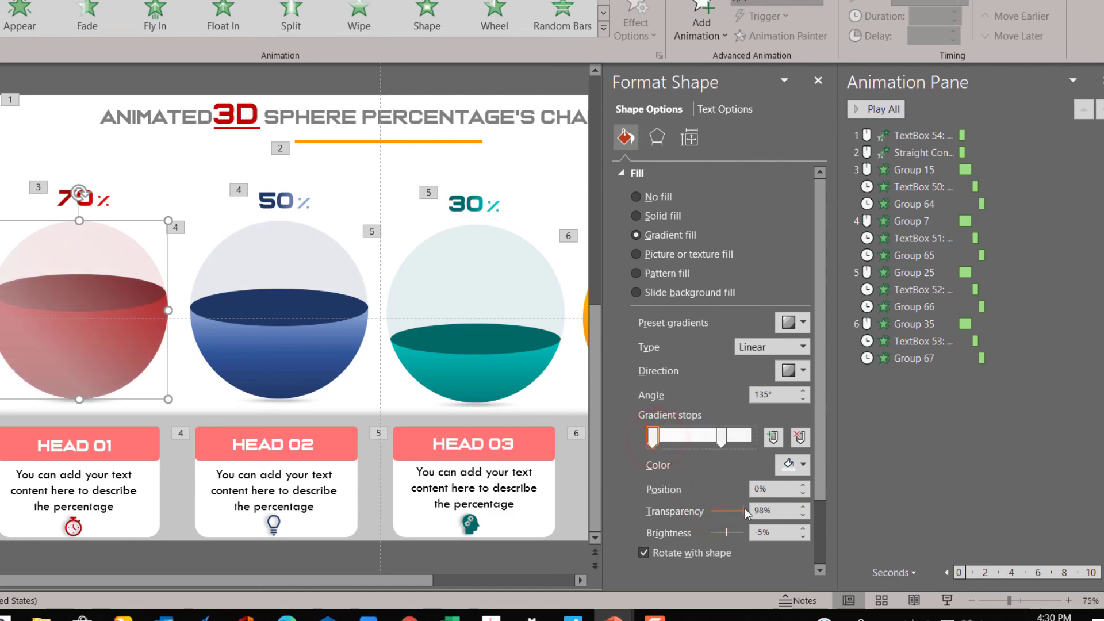
{"action": "left_click_drag", "start_coordinate": [745, 508], "coordinate": [749, 512]}
{"action": "mouse_move", "coordinate": [722, 441]}
{"action": "left_mouse_down"}
{"action": "mouse_move", "coordinate": [732, 444]}
{"action": "mouse_move", "coordinate": [713, 443]}
{"action": "left_mouse_up"}
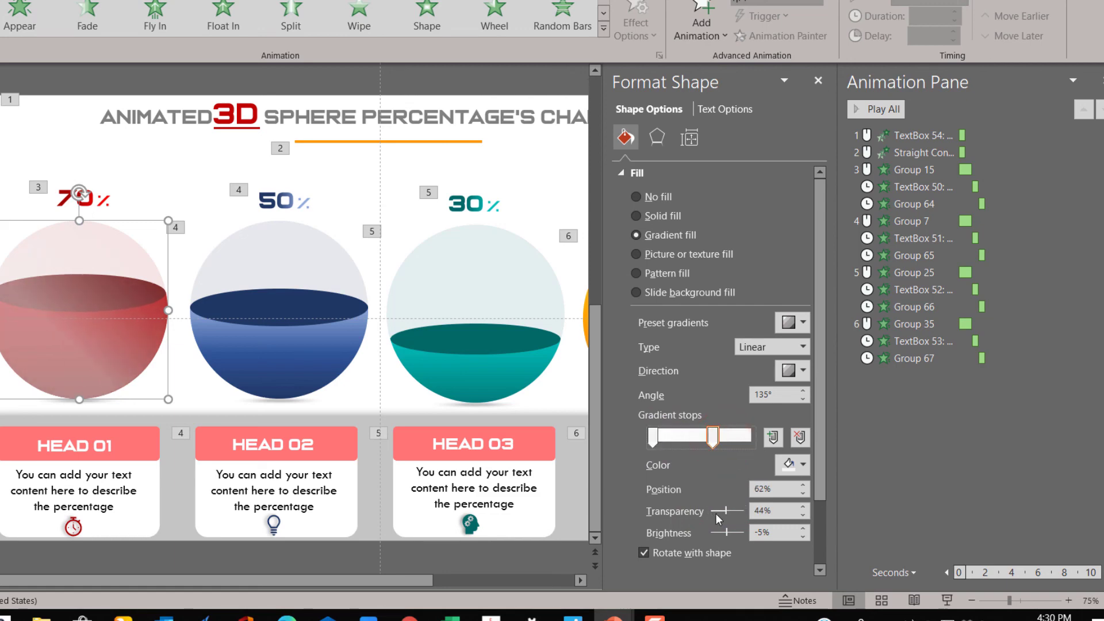
{"action": "left_click_drag", "start_coordinate": [729, 511], "coordinate": [736, 510]}
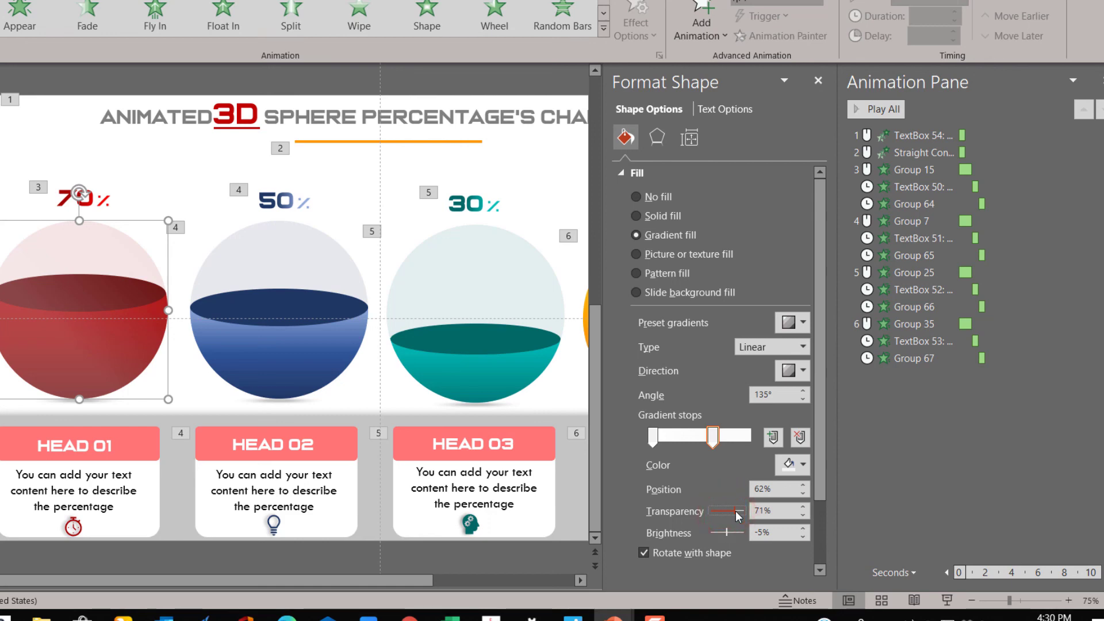
{"action": "left_click_drag", "start_coordinate": [713, 443], "coordinate": [699, 445]}
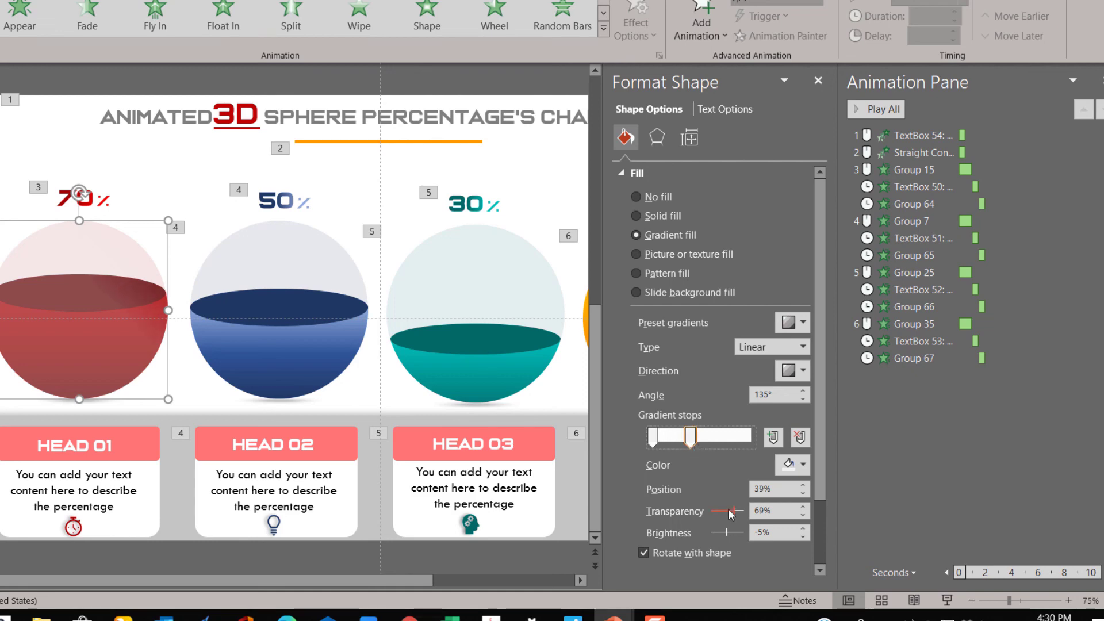
{"action": "left_click_drag", "start_coordinate": [733, 511], "coordinate": [730, 511]}
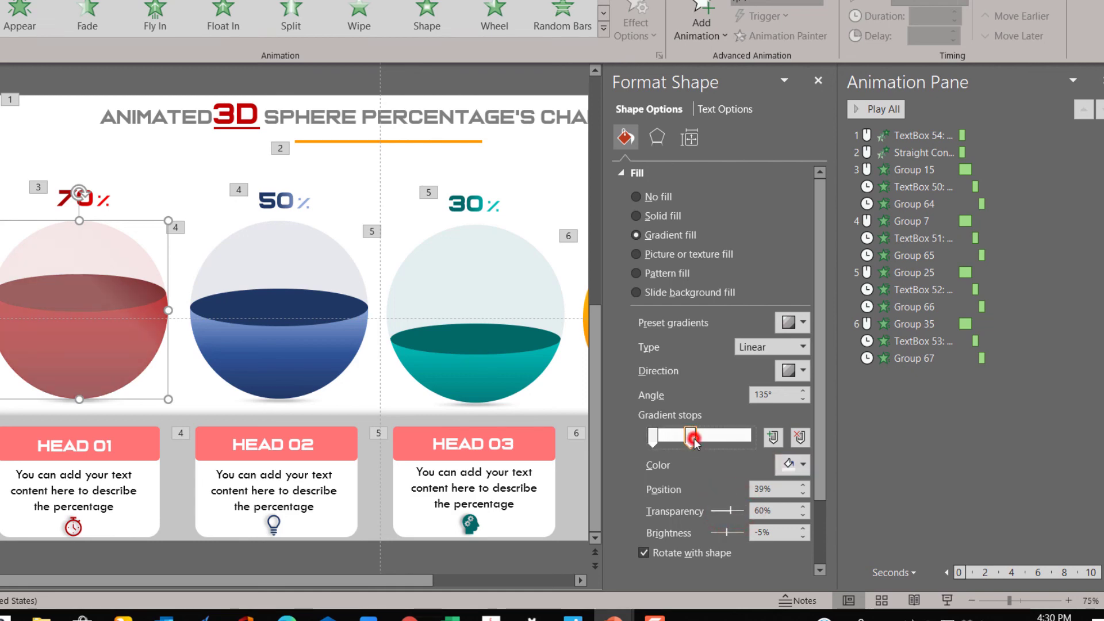
{"action": "left_click_drag", "start_coordinate": [696, 439], "coordinate": [706, 443]}
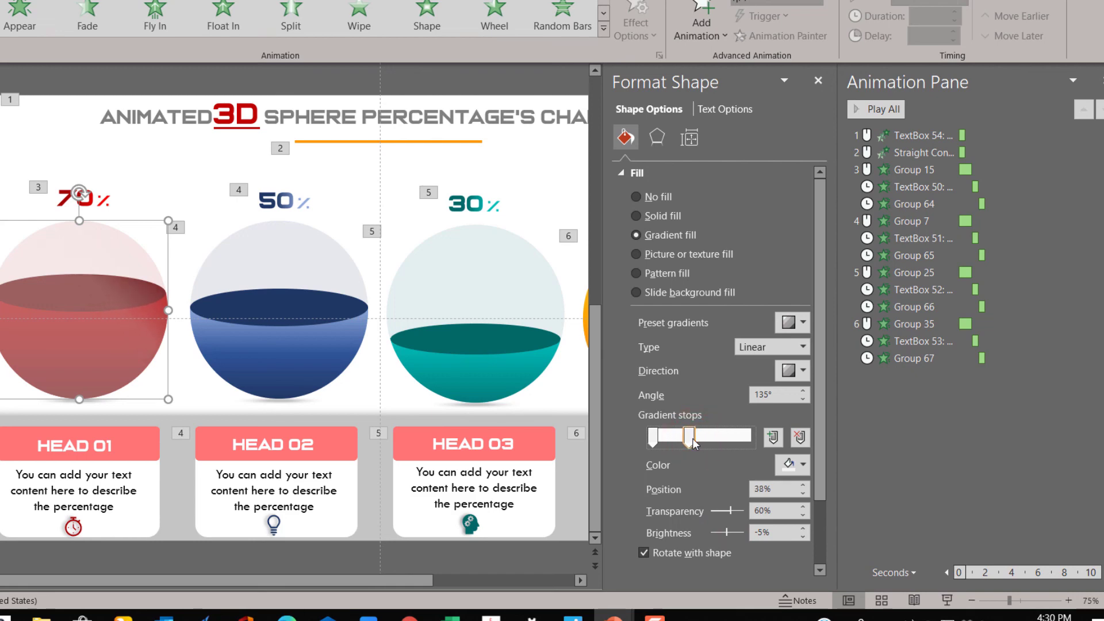
{"action": "left_click", "coordinate": [138, 244]}
Duplicate the glossy overlay and align the copy exactly over the blue 50% sphere.
{"action": "key", "text": "ctrl+d"}
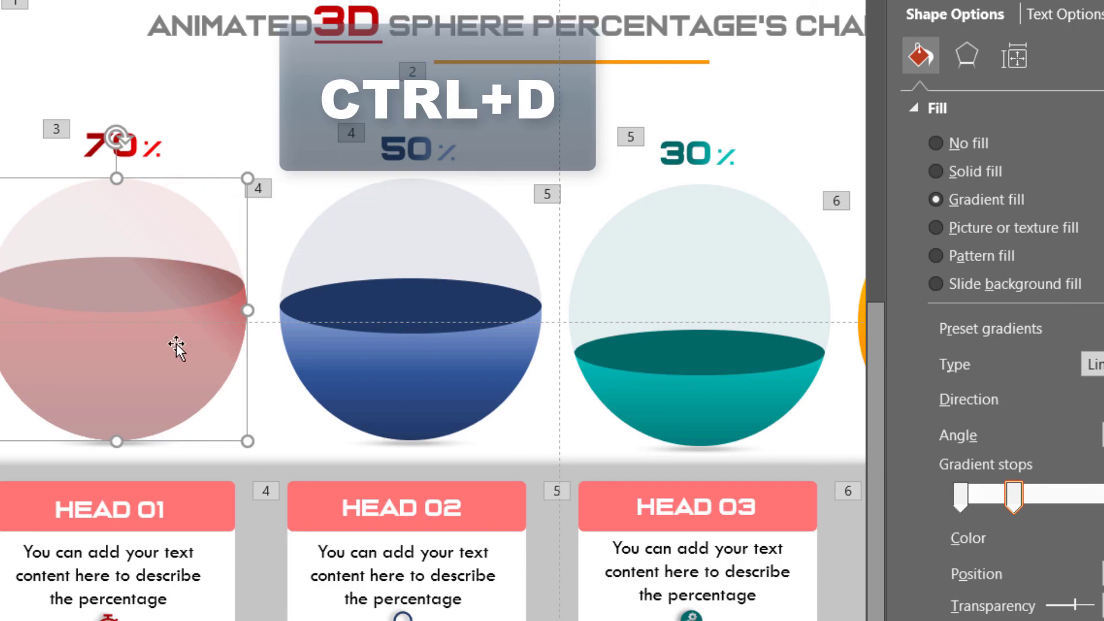
{"action": "left_click_drag", "start_coordinate": [256, 339], "coordinate": [443, 333]}
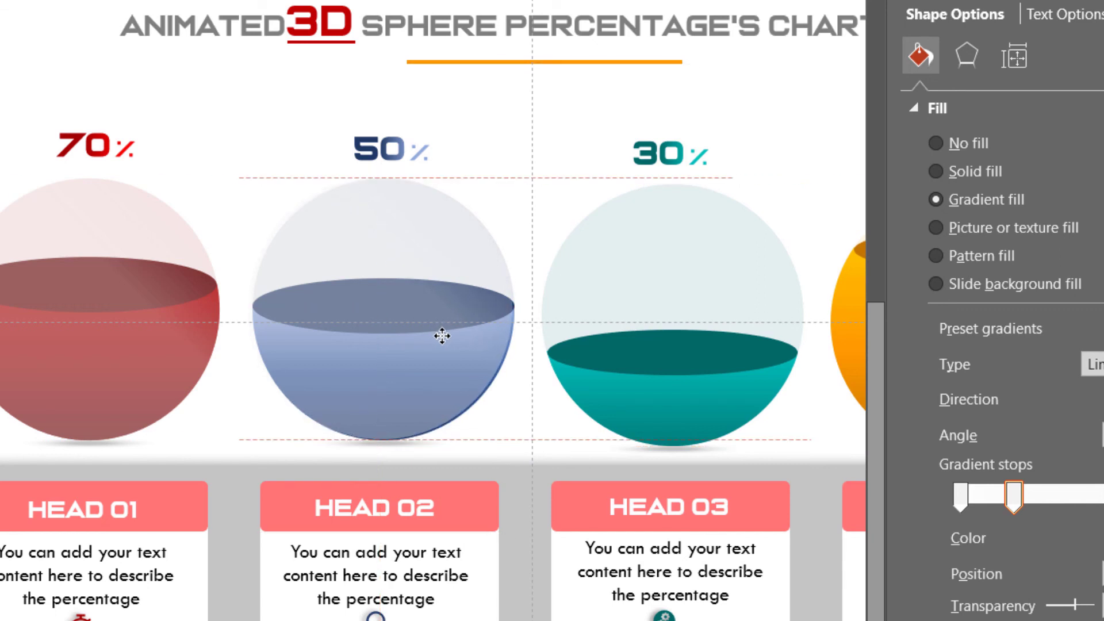
{"action": "left_click_drag", "start_coordinate": [442, 335], "coordinate": [441, 338]}
Make more overlay copies and line them up over the teal 30% and orange 90% spheres.
{"action": "key", "text": "ctrl+d"}
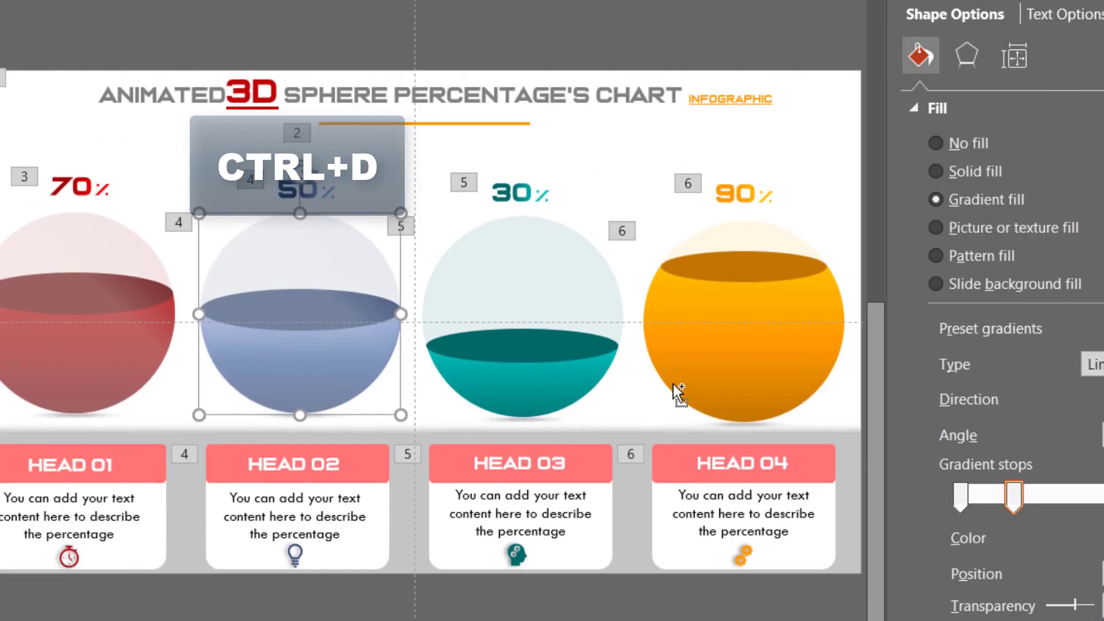
{"action": "key", "text": "ctrl+d"}
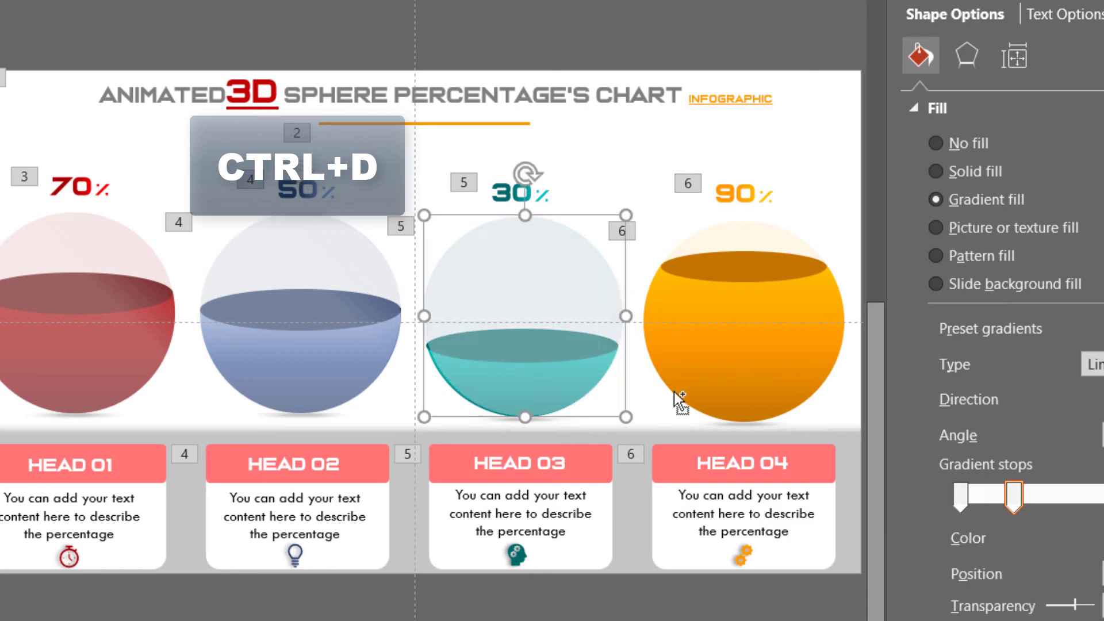
{"action": "key", "text": "ctrl+d"}
{"action": "scroll", "coordinate": [667, 437], "scroll_direction": "up", "scroll_amount": 3, "text": "ctrl"}
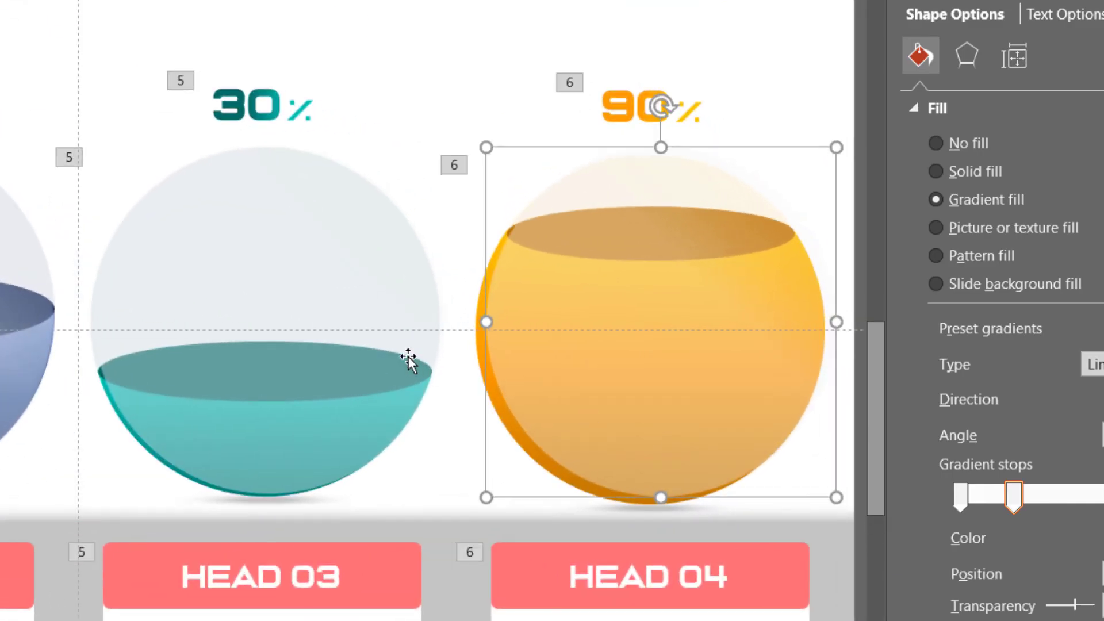
{"action": "left_click", "coordinate": [360, 313]}
{"action": "left_click_drag", "start_coordinate": [357, 310], "coordinate": [326, 303]}
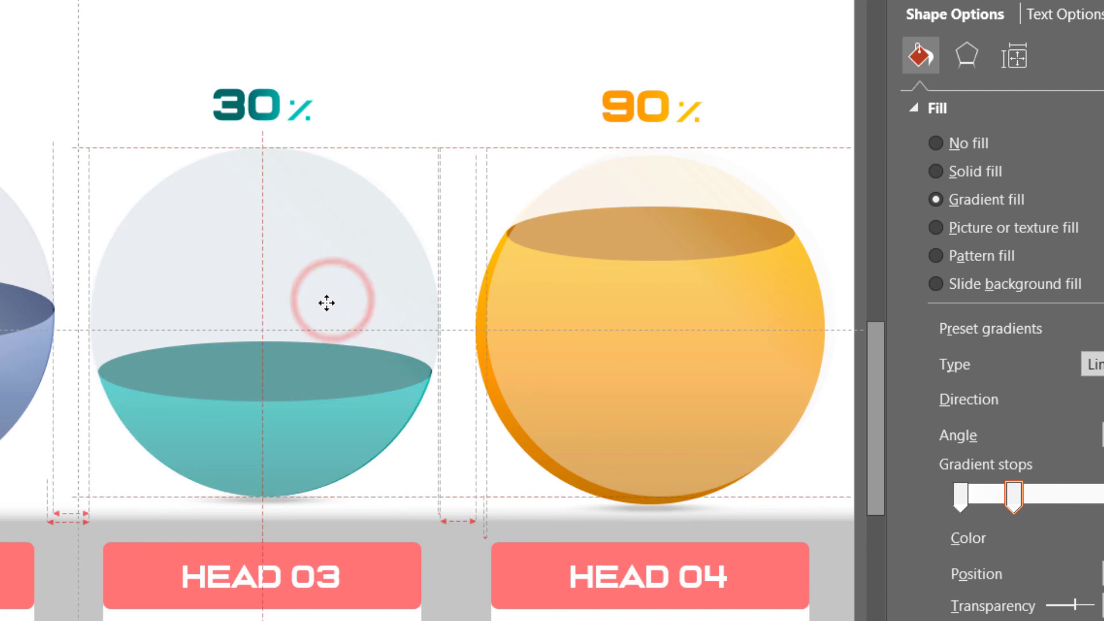
{"action": "left_click", "coordinate": [696, 347]}
{"action": "left_click_drag", "start_coordinate": [695, 345], "coordinate": [680, 338]}
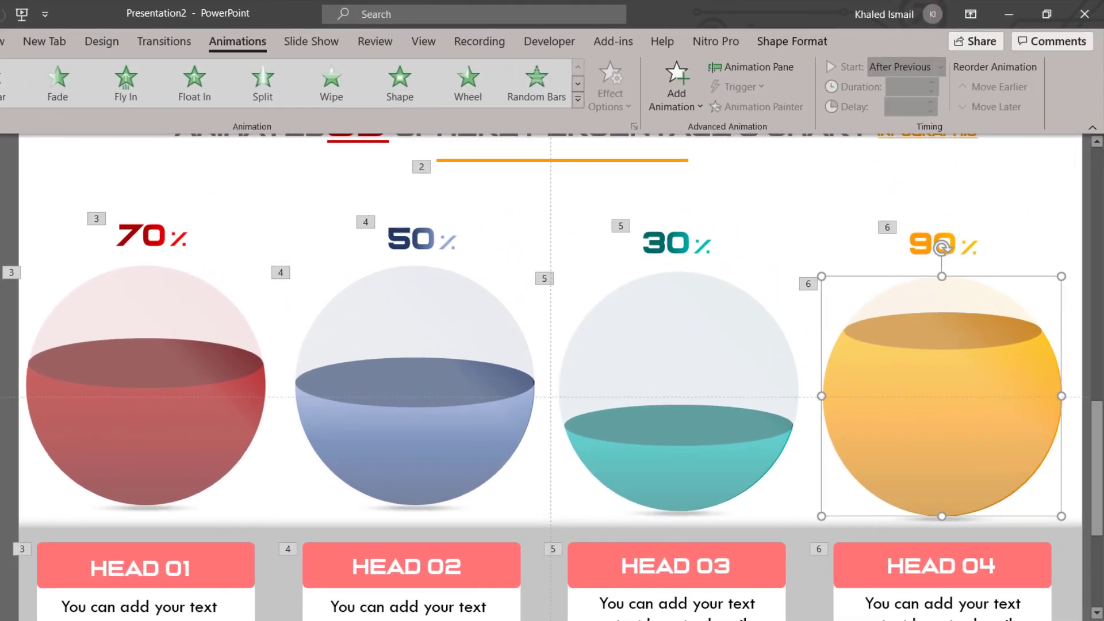
{"action": "key", "text": "Tab"}
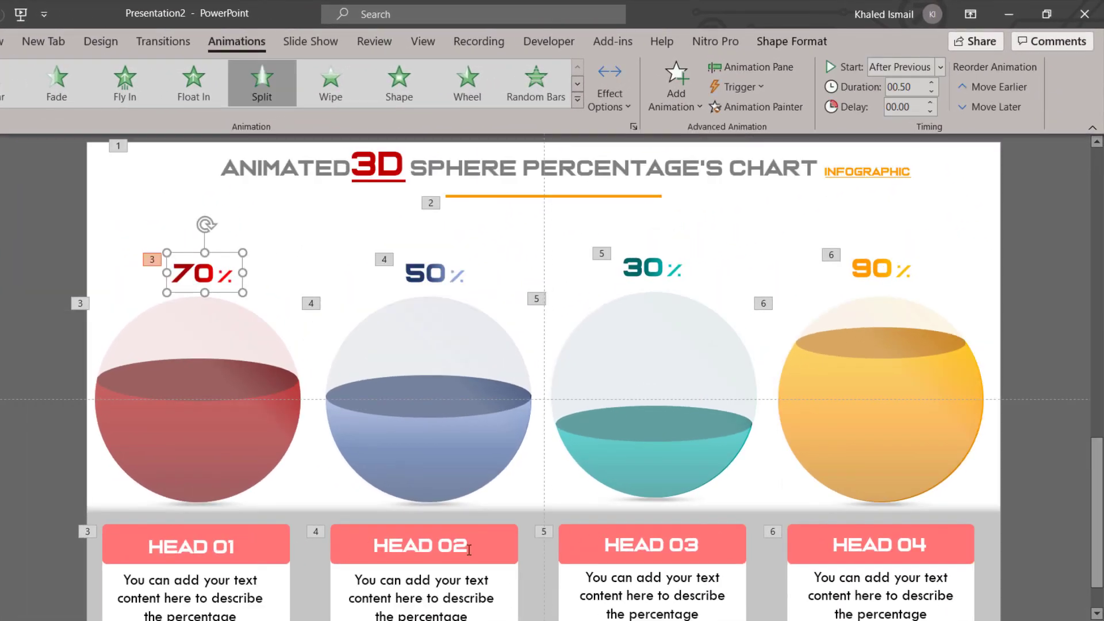
Fill the HEAD 02 header shape with dark blue via Format Shape.
{"action": "left_click", "coordinate": [499, 553]}
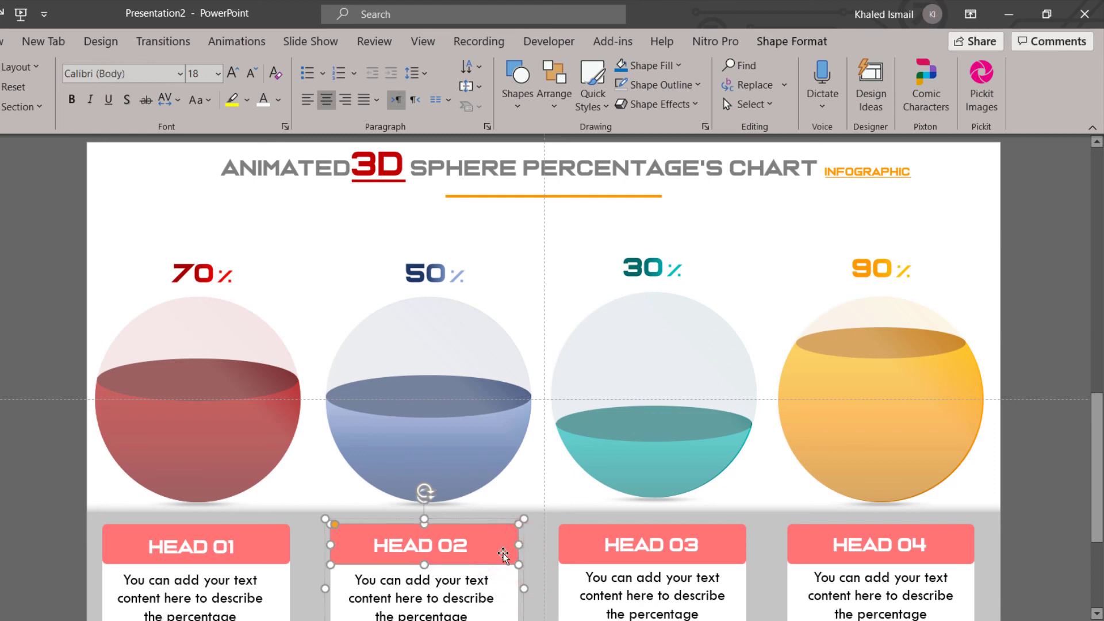
{"action": "right_click", "coordinate": [503, 555]}
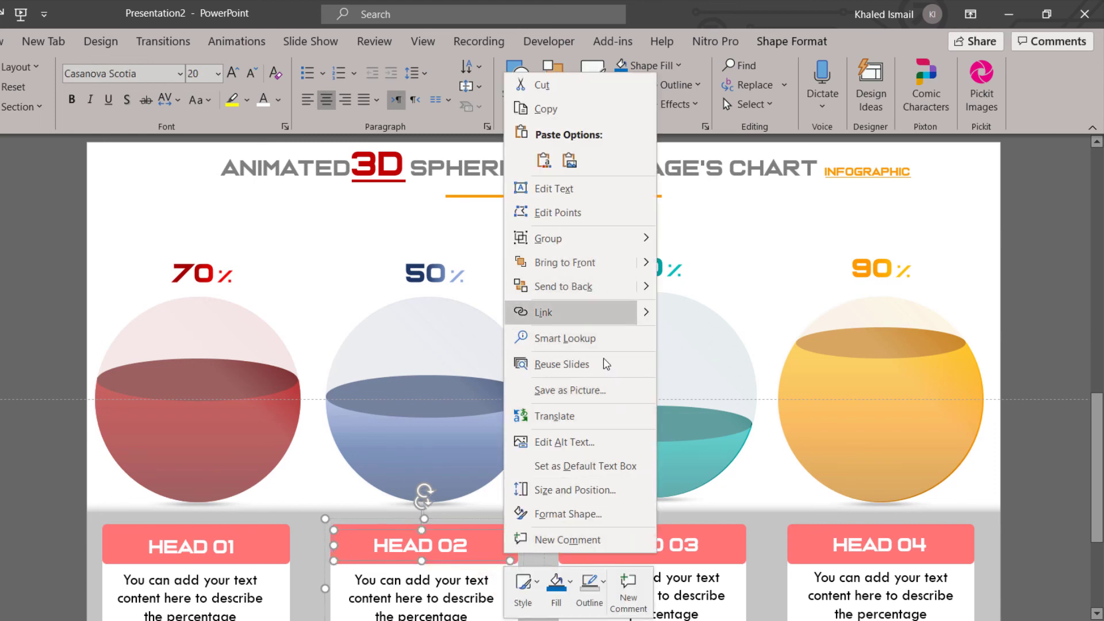
{"action": "left_click", "coordinate": [595, 515]}
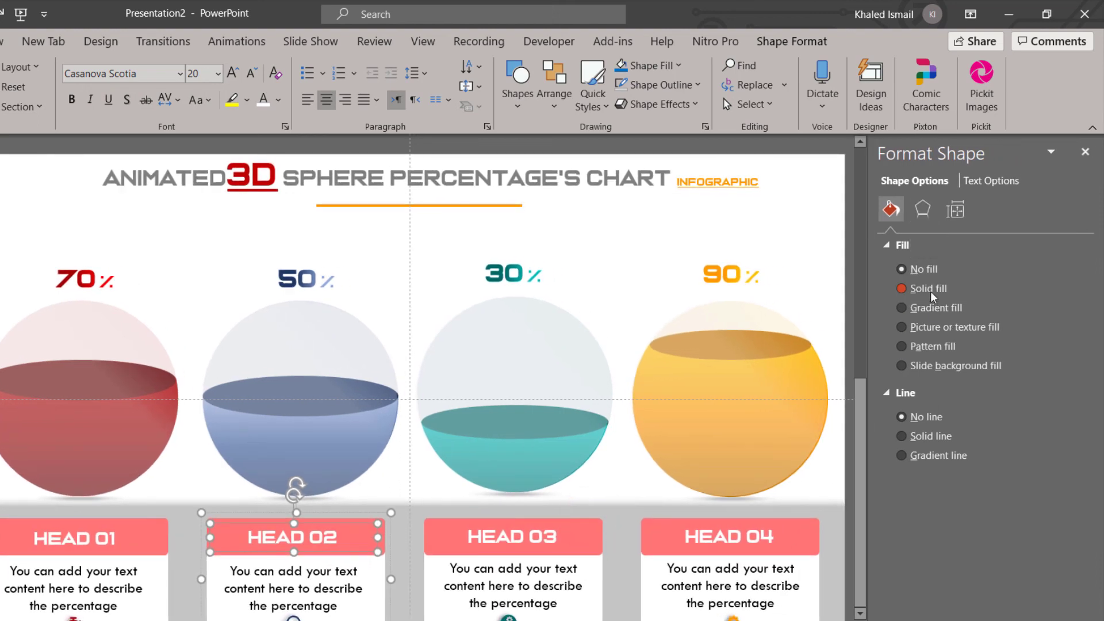
{"action": "left_click", "coordinate": [383, 543]}
{"action": "left_click", "coordinate": [1057, 396]}
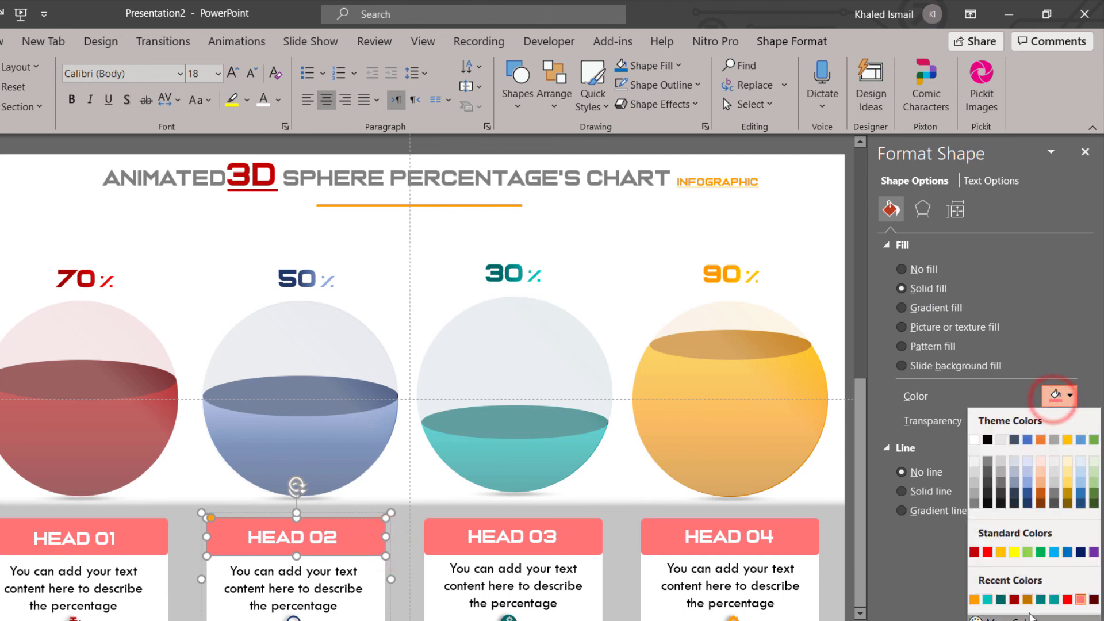
{"action": "left_click", "coordinate": [1028, 493]}
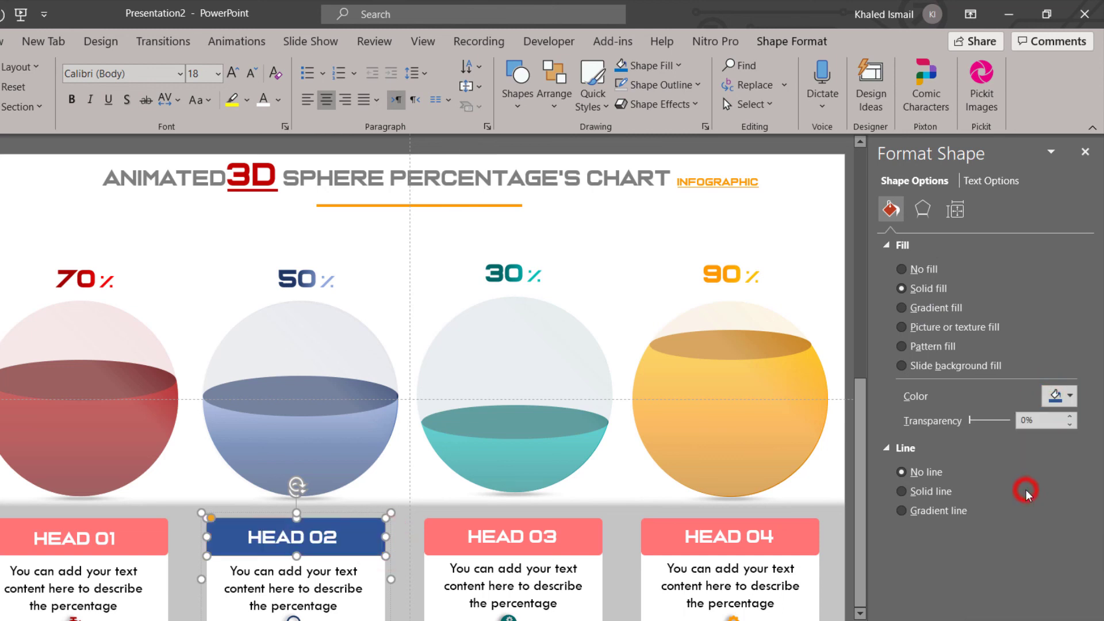
Fill the HEAD 03 header shape with teal.
{"action": "left_click", "coordinate": [585, 537]}
{"action": "left_click", "coordinate": [584, 537]}
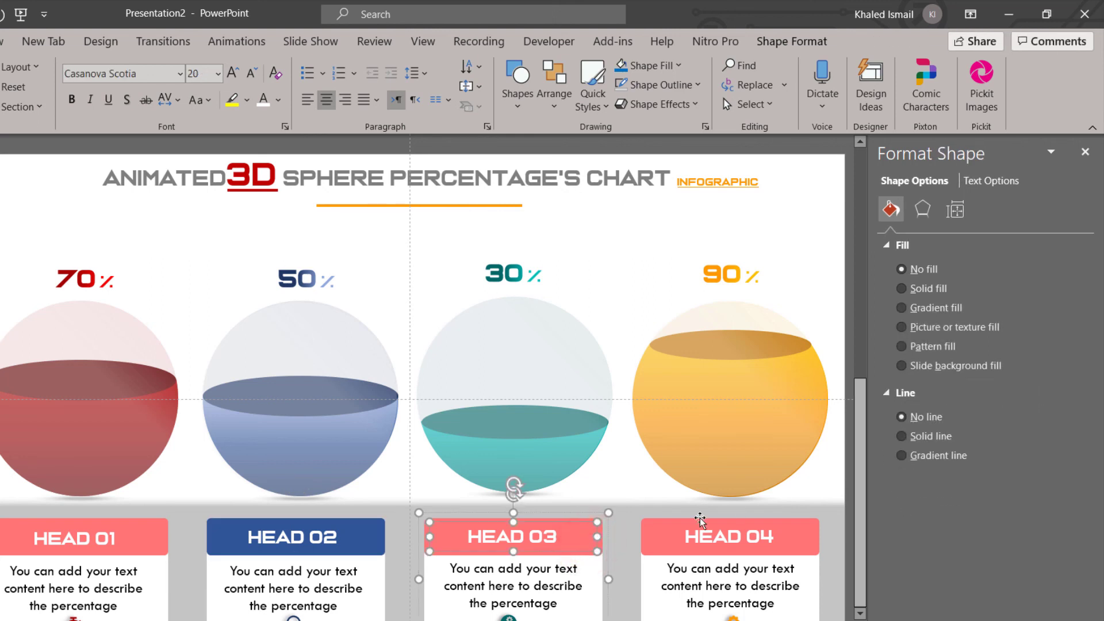
{"action": "left_click", "coordinate": [601, 542]}
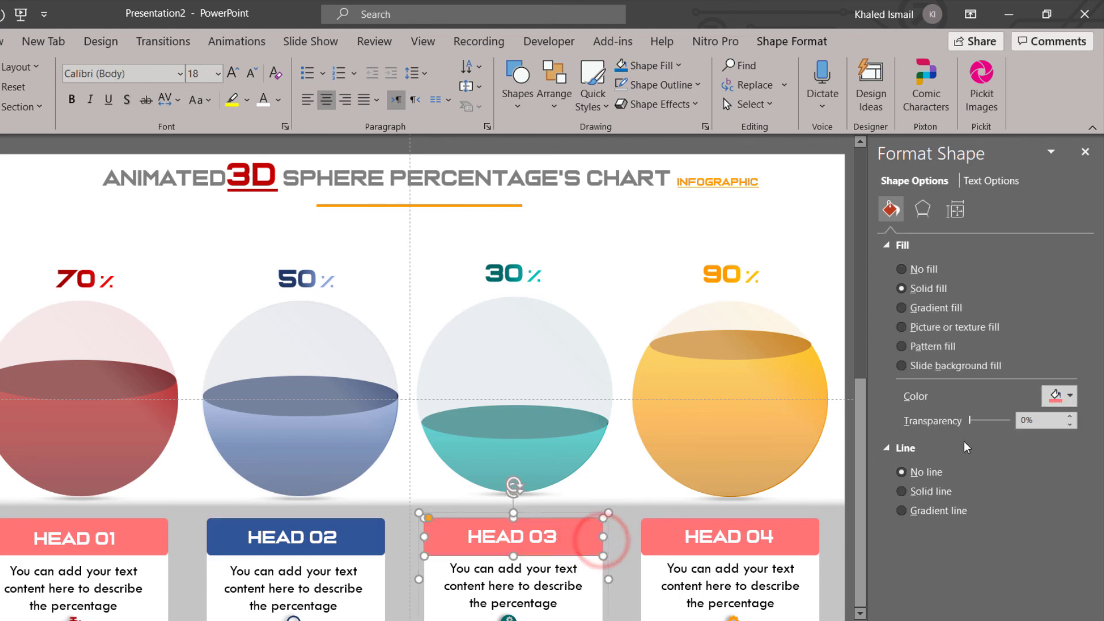
{"action": "left_click", "coordinate": [1061, 396]}
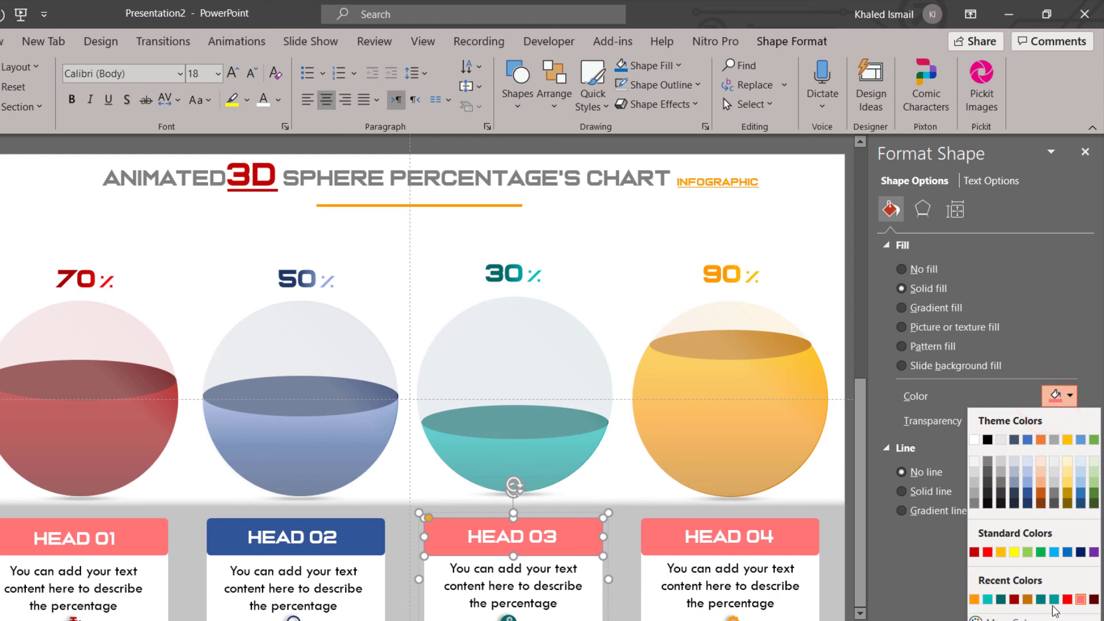
{"action": "left_click", "coordinate": [987, 599]}
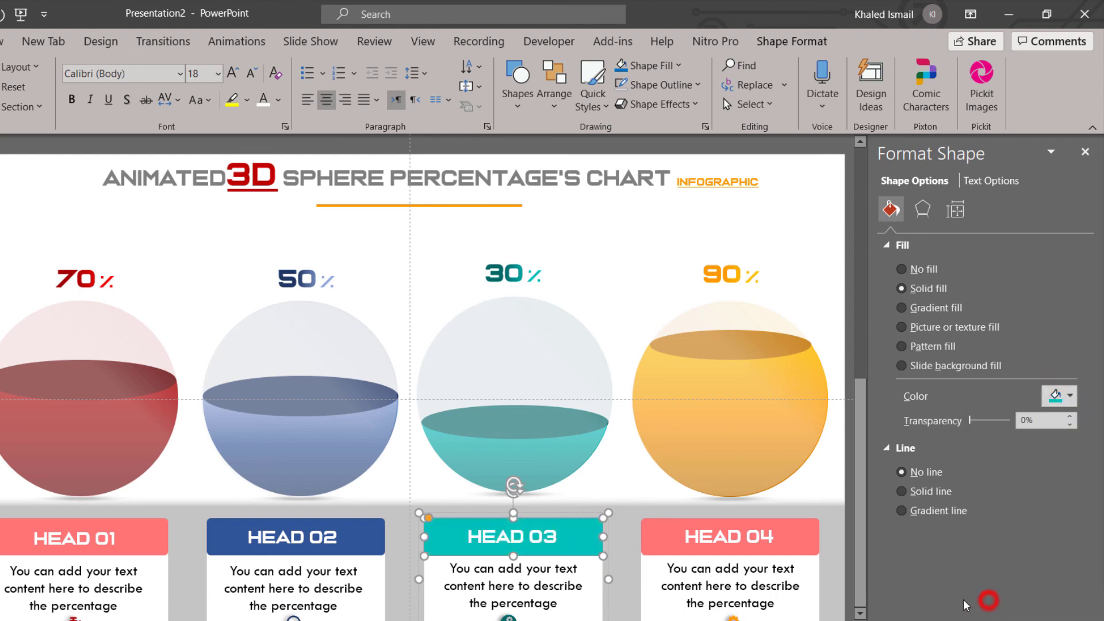
Fill the HEAD 04 header with orange, then play the slide show from this slide.
{"action": "left_click", "coordinate": [810, 548]}
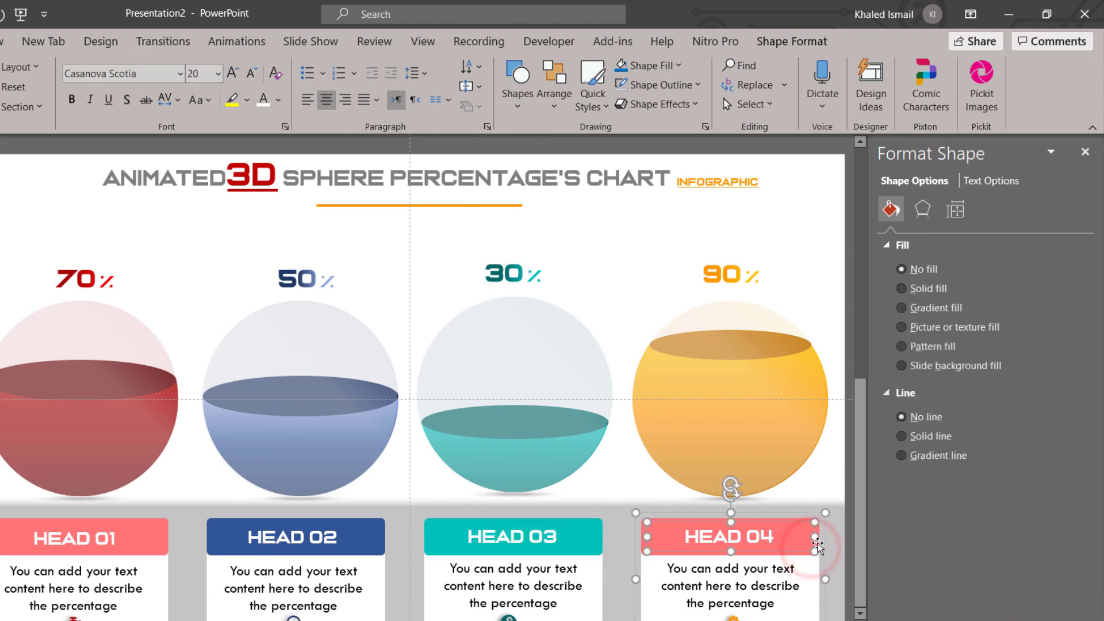
{"action": "left_click", "coordinate": [812, 544]}
{"action": "left_click", "coordinate": [1058, 397]}
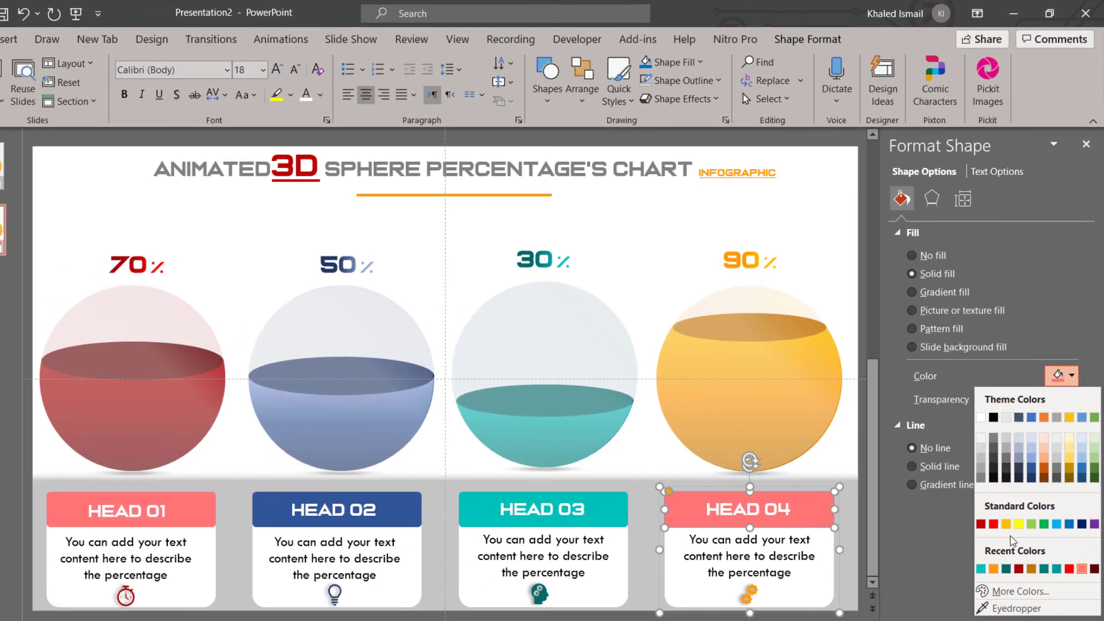
{"action": "left_click", "coordinate": [1014, 483]}
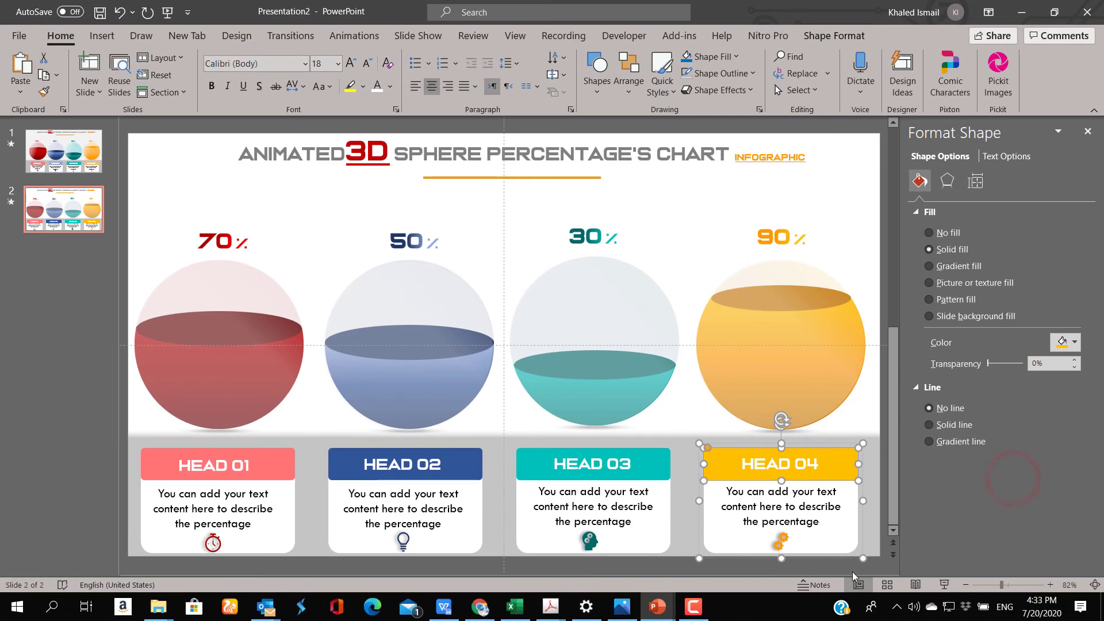
{"action": "left_click", "coordinate": [851, 570]}
{"action": "left_click", "coordinate": [944, 585]}
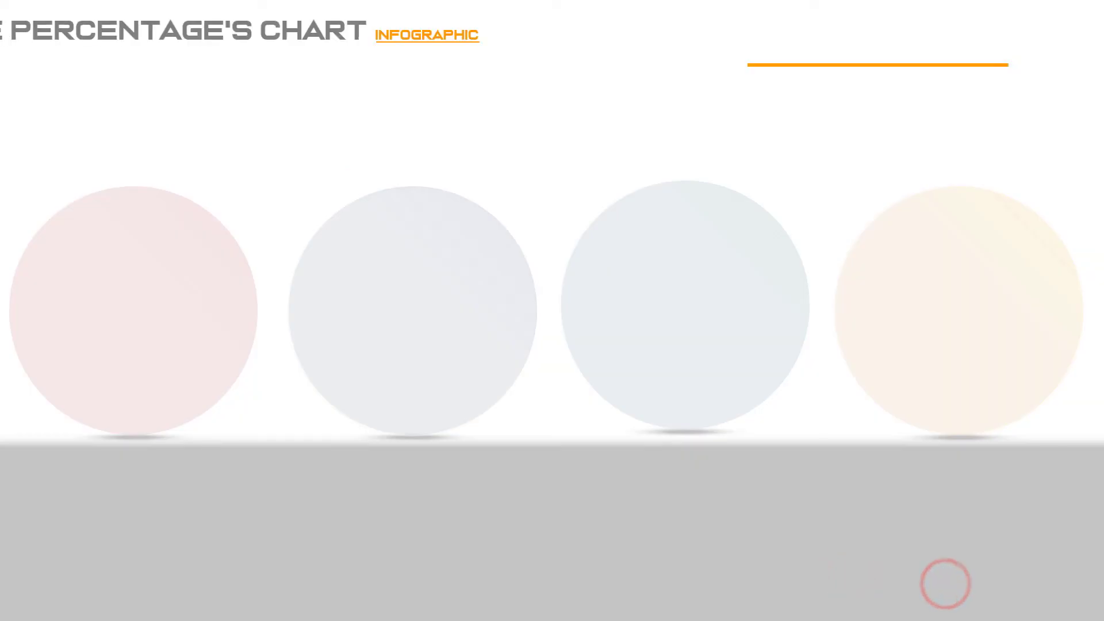